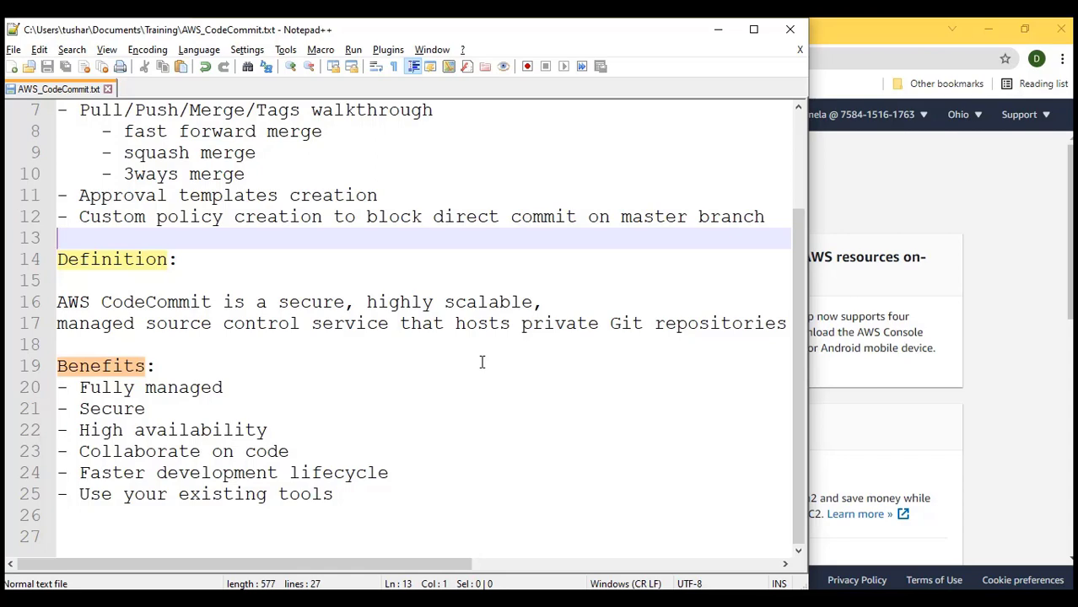
# Leave the AWS_CodeCommit.txt notes for the AWS Management Console in the browser, search for "codecommit" and open the CodeCommit service
pyautogui.scroll(2, 482, 362)
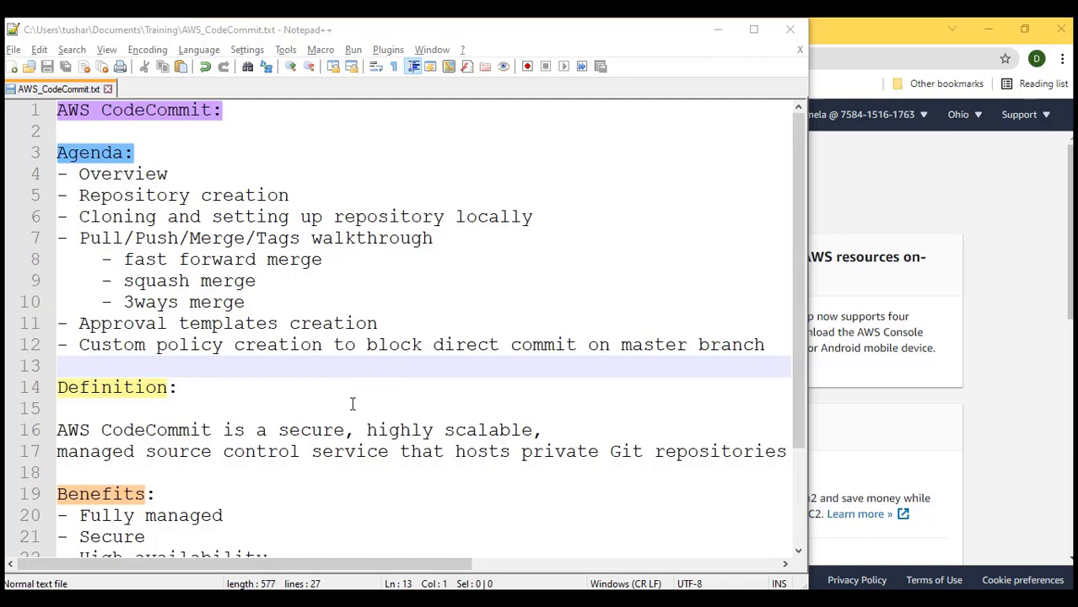
pyautogui.click(718, 31)
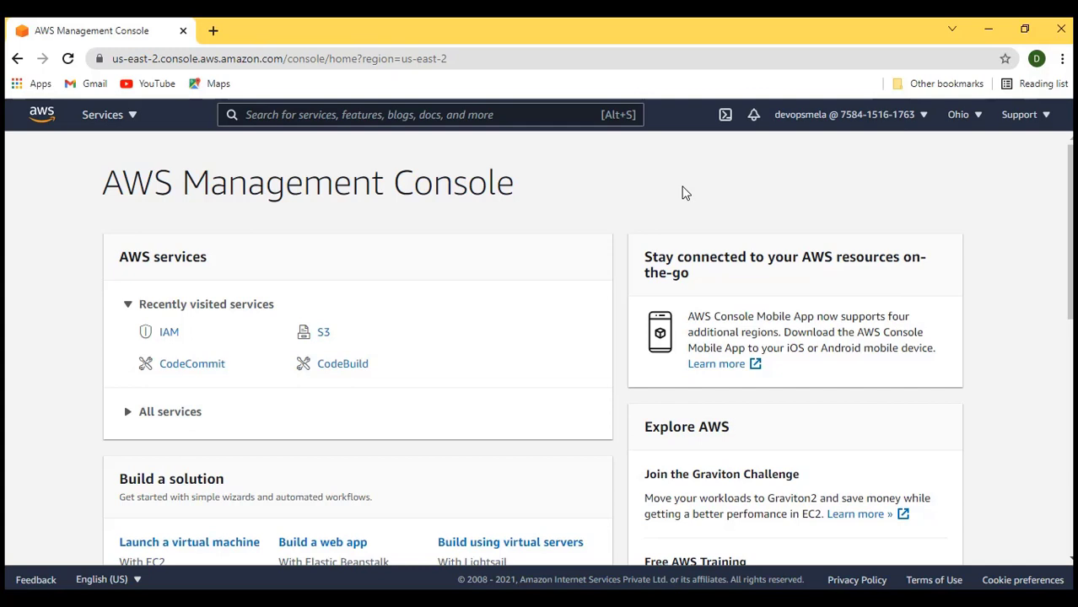
pyautogui.click(344, 116)
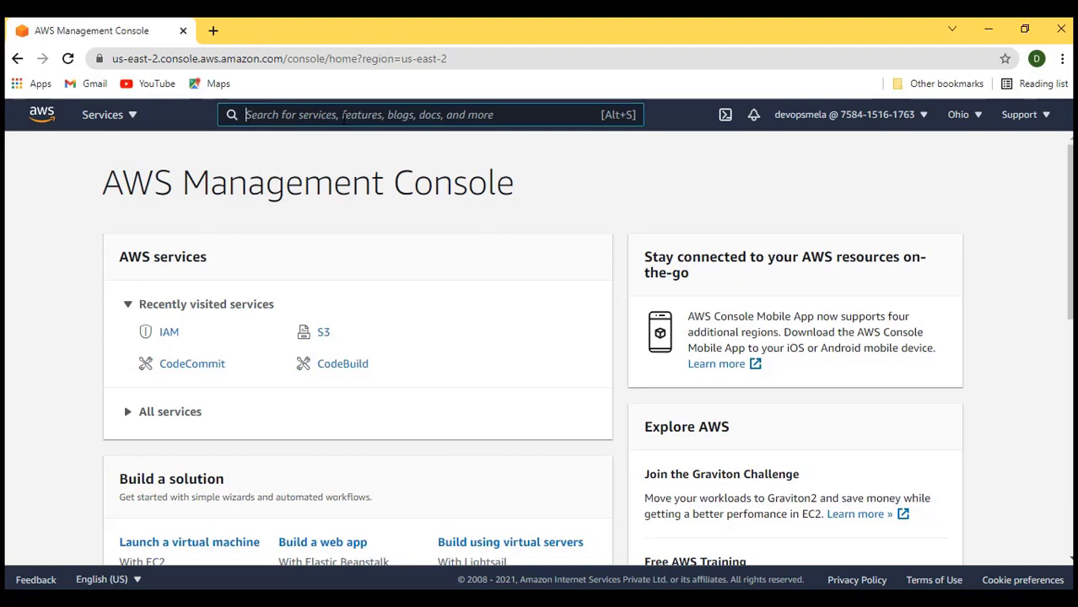
pyautogui.write('codeco')
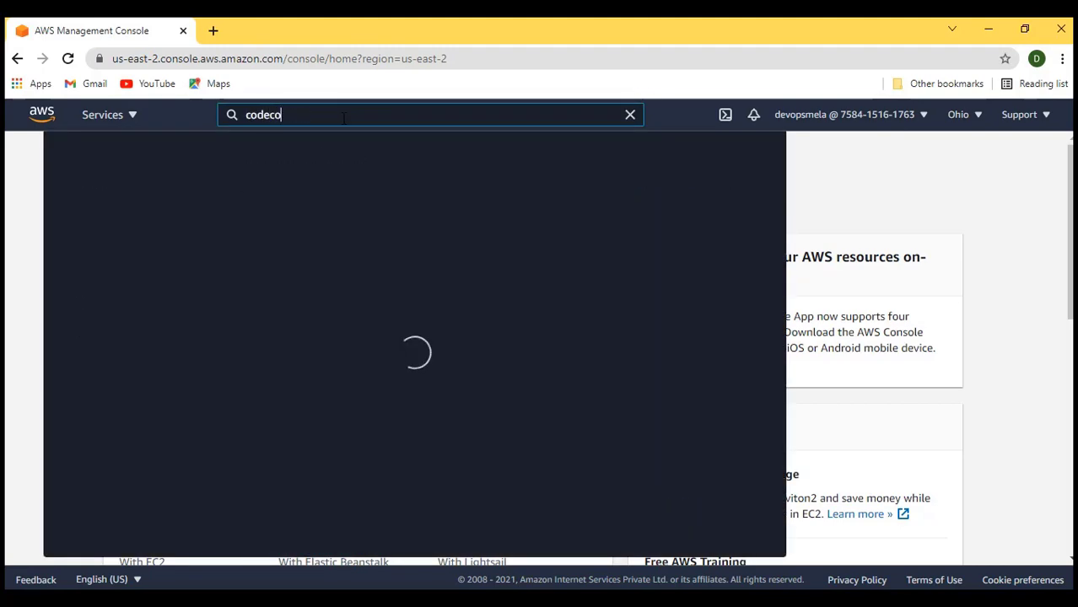
pyautogui.write('mmit')
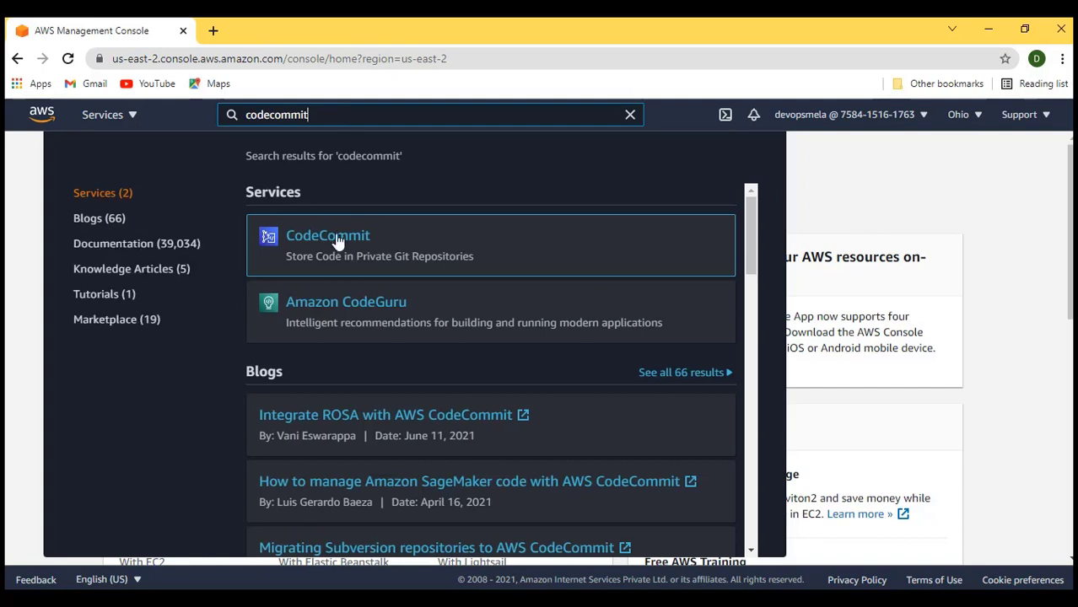
pyautogui.click(337, 240)
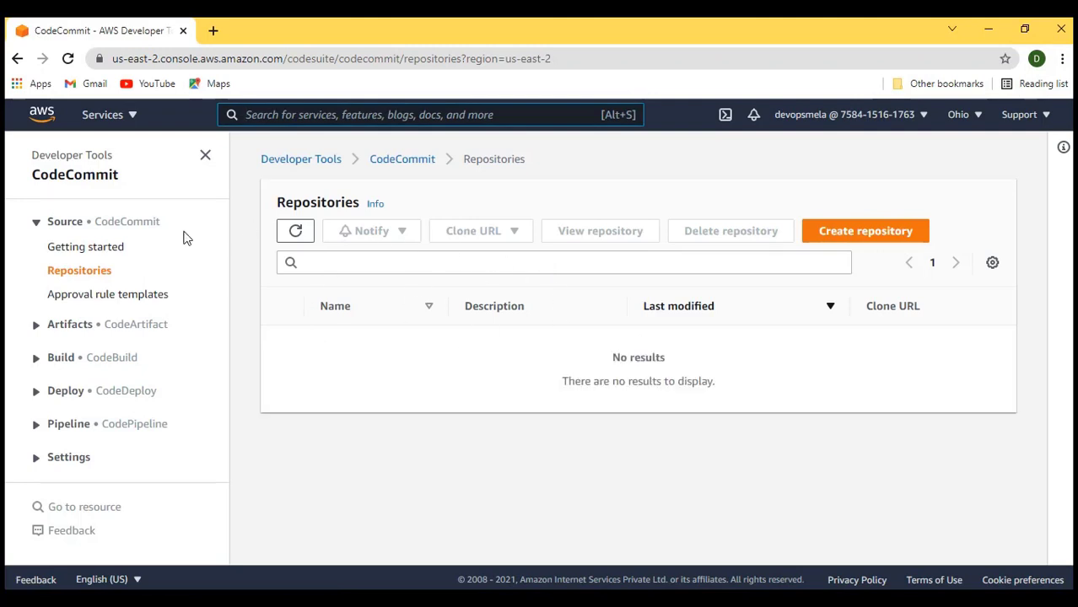
# Look through CodeCommit's Getting started, Repositories and Approval rule templates pages
pyautogui.click(75, 255)
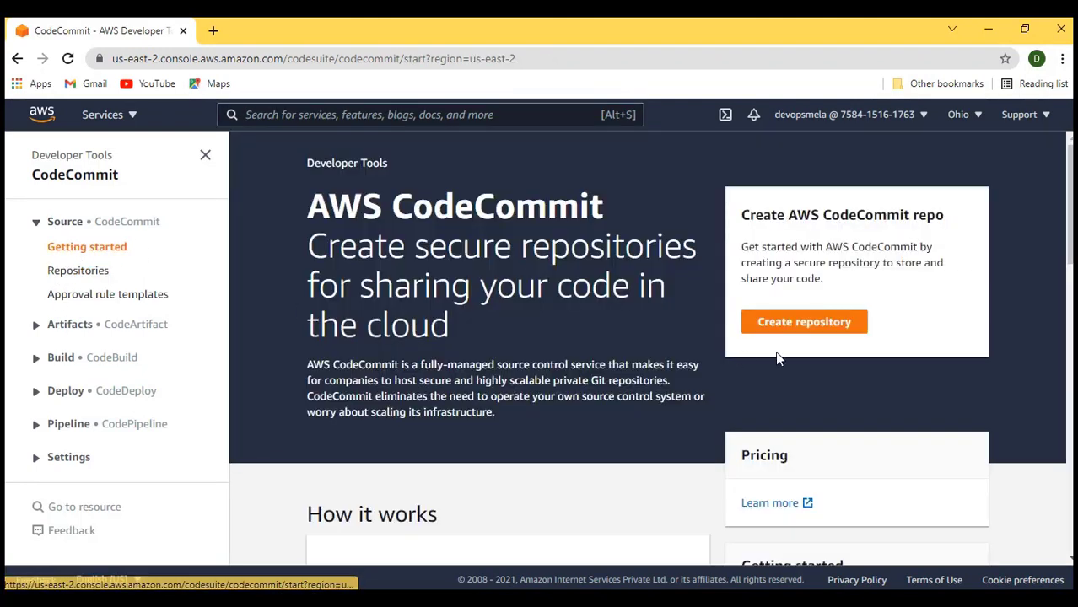
pyautogui.scroll(-4, 776, 352)
pyautogui.scroll(4, 777, 352)
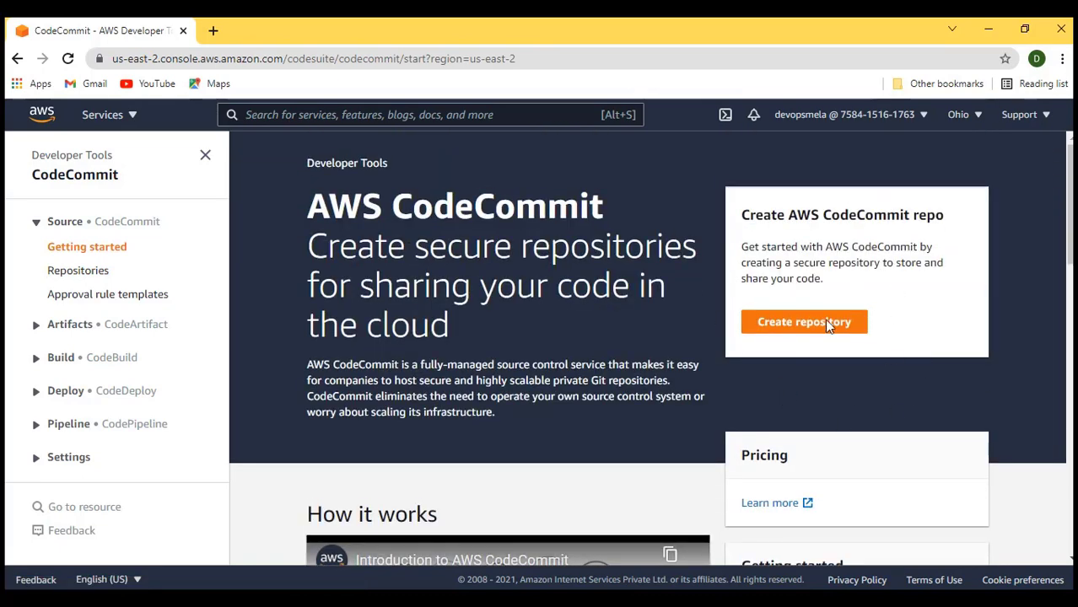
pyautogui.click(100, 274)
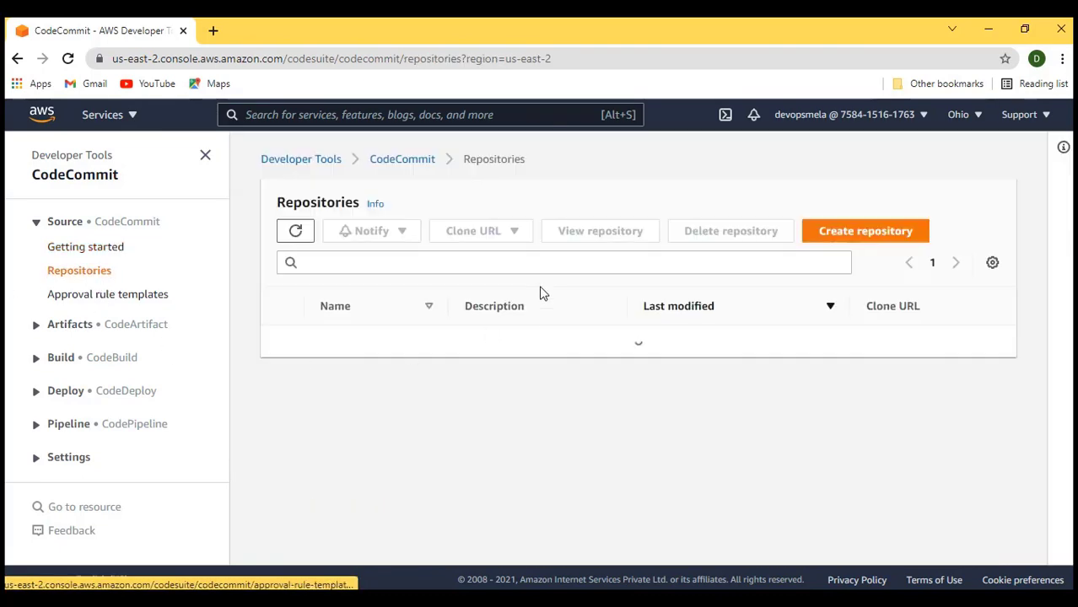
pyautogui.click(88, 300)
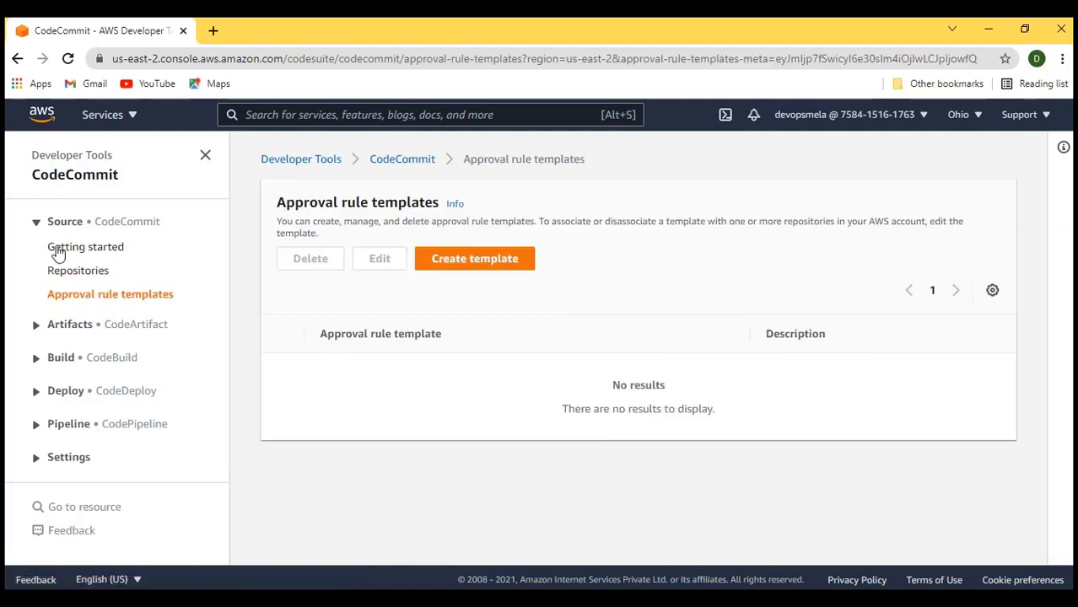
# Start a new CodeCommit repository from the repositories list and name it demo_repo
pyautogui.click(81, 276)
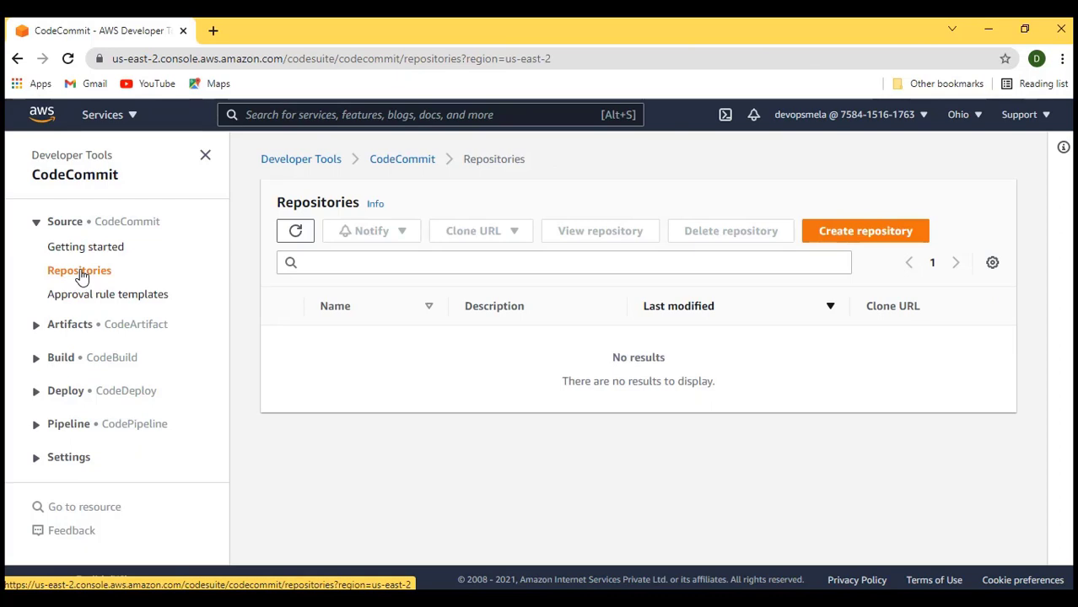
pyautogui.click(868, 237)
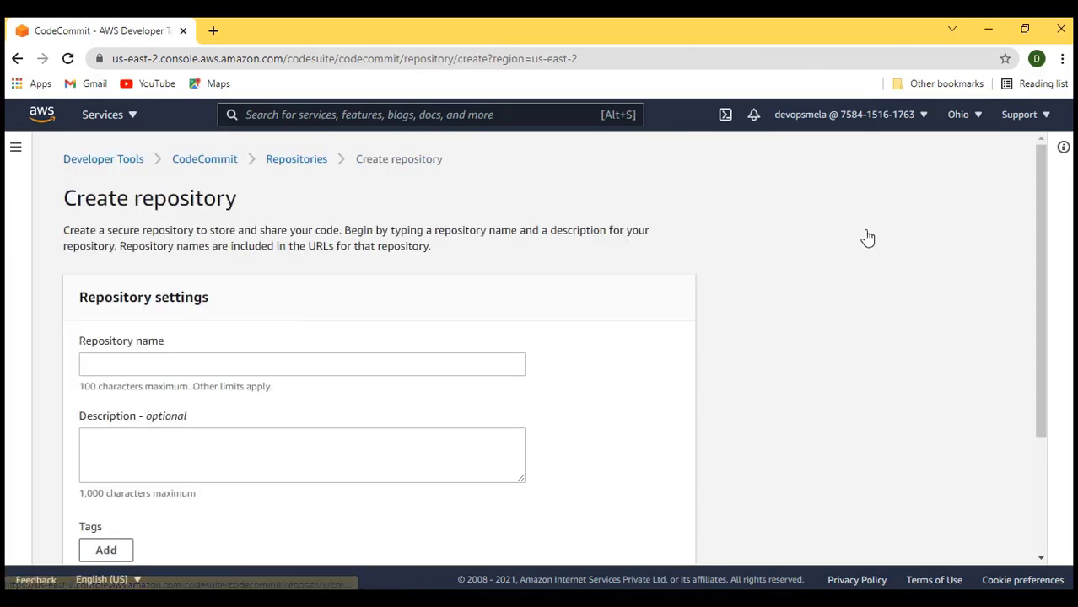
pyautogui.click(152, 367)
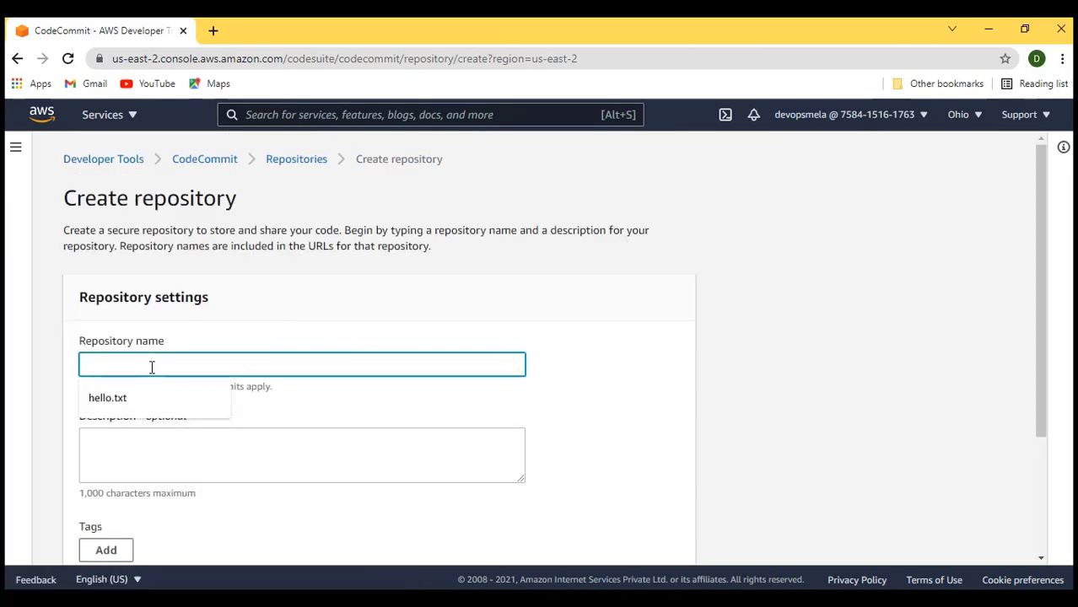
pyautogui.write('demo')
pyautogui.press('BackSpace')
pyautogui.press('BackSpace')
pyautogui.write('mo')
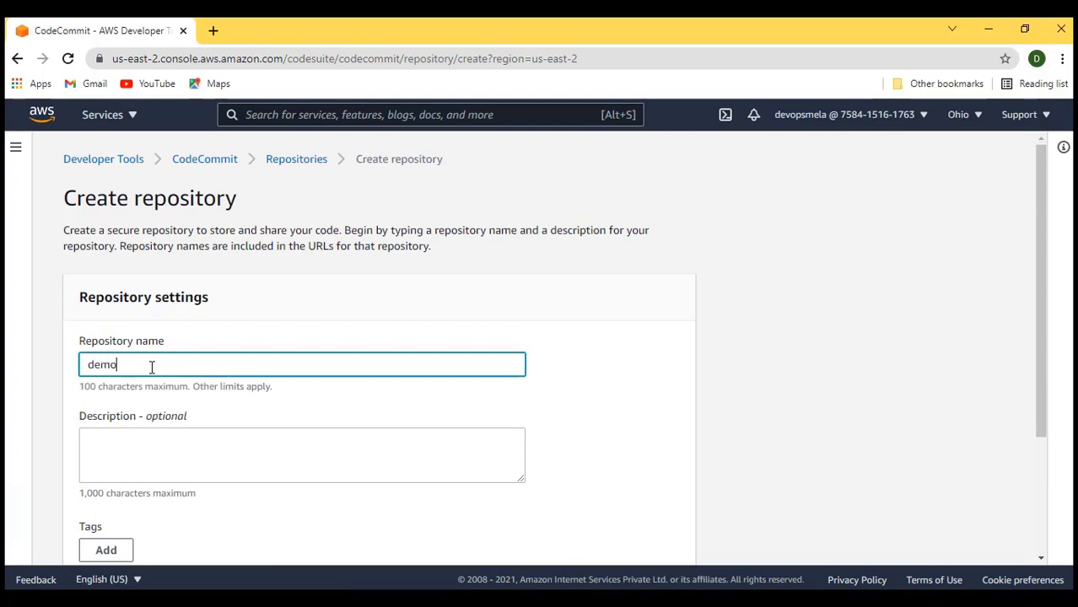
pyautogui.write('_repo')
# Copy the repository name demo_repo into the repository's description
pyautogui.hotkey('ctrl', 'a')
pyautogui.hotkey('ctrl', 'c')
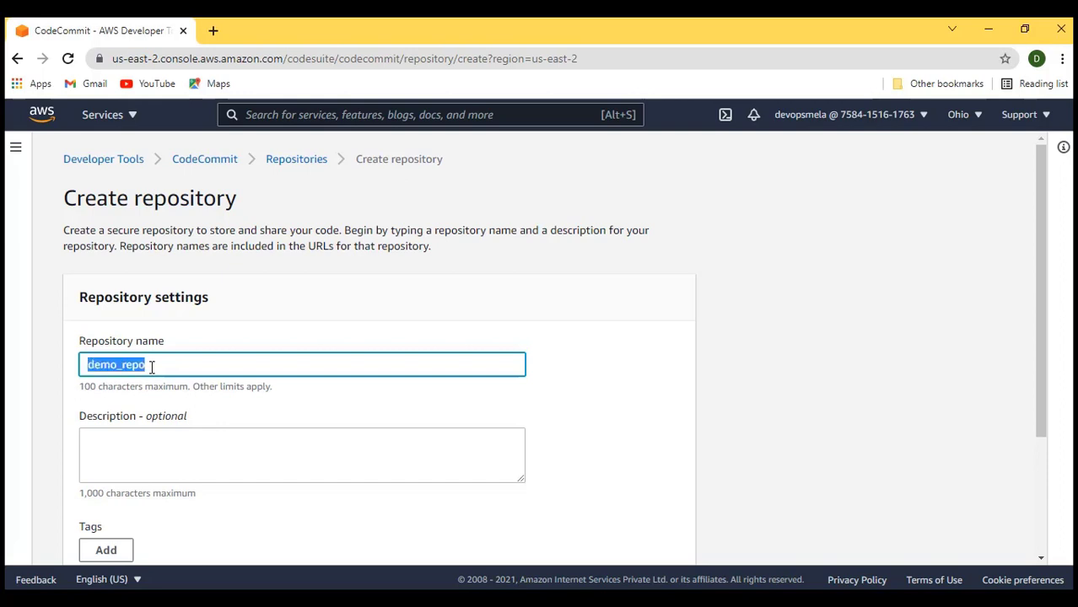
pyautogui.scroll(-2, 143, 312)
pyautogui.click(143, 306)
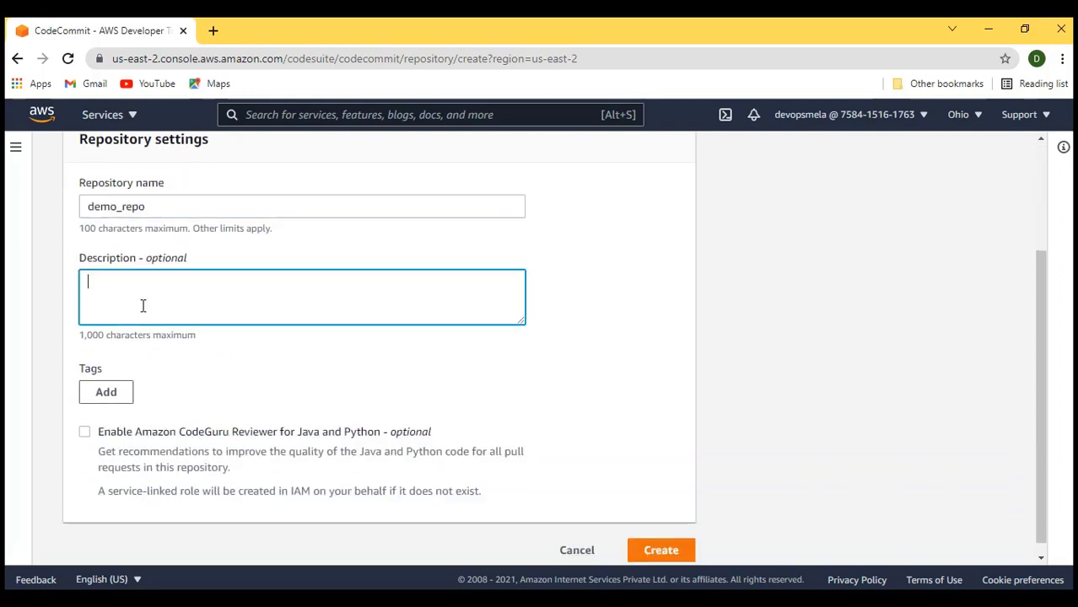
pyautogui.hotkey('ctrl', 'v')
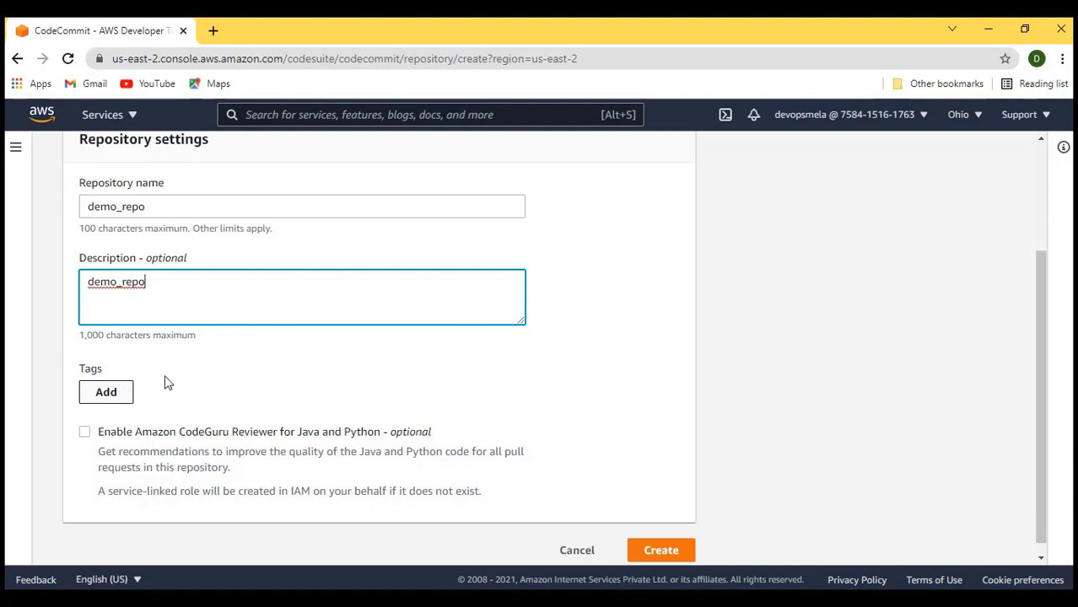
# Add a tag to the repository with the key Name and the value repo-dev
pyautogui.click(104, 393)
pyautogui.click(185, 415)
pyautogui.write('Name')
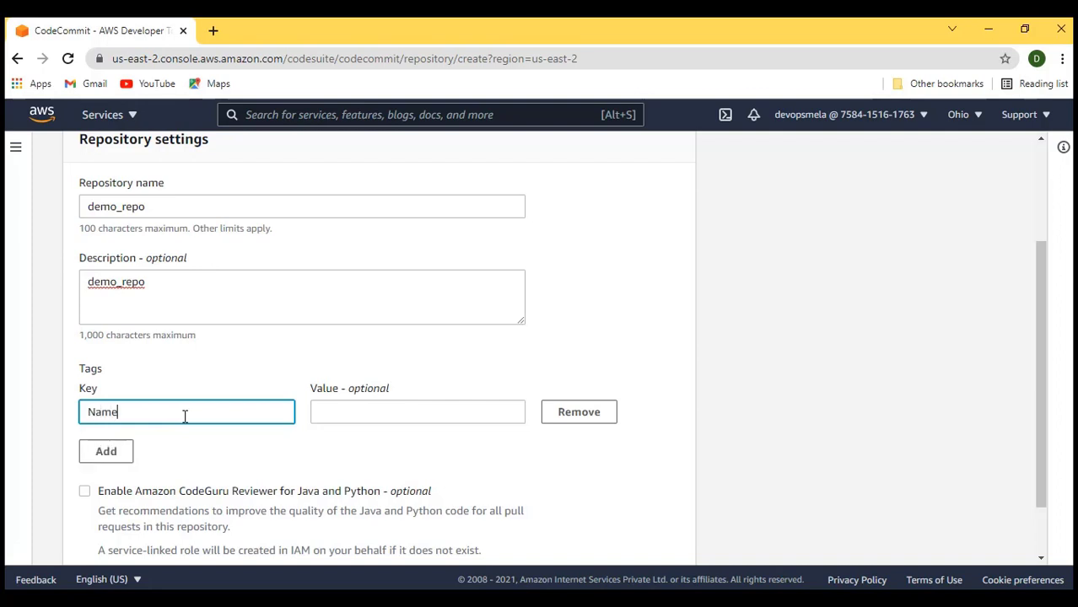
pyautogui.press('Tab')
pyautogui.write('repo')
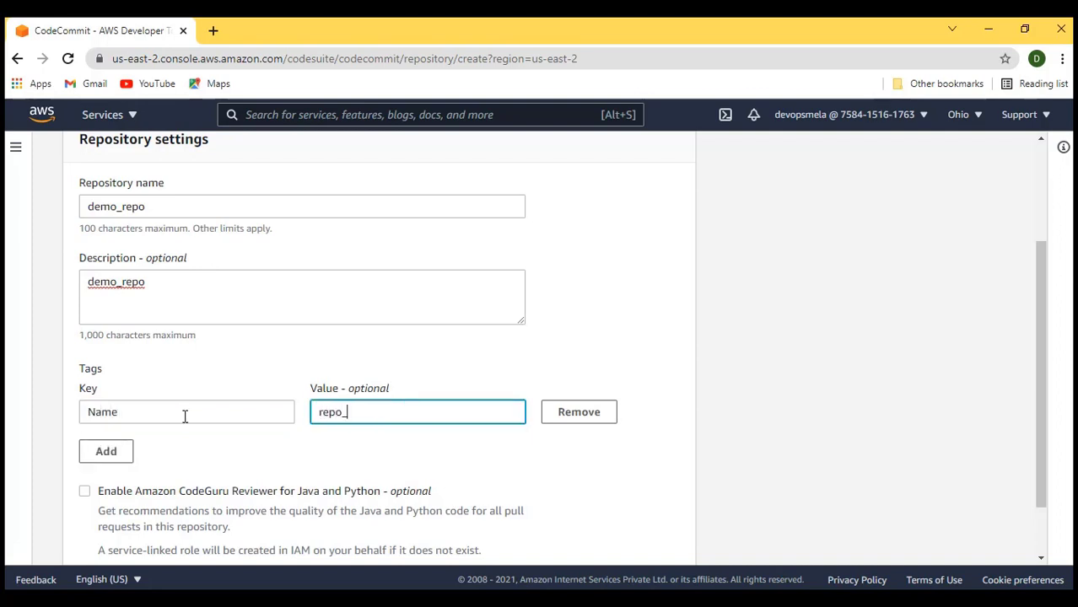
pyautogui.write('-dev')
pyautogui.click(311, 494)
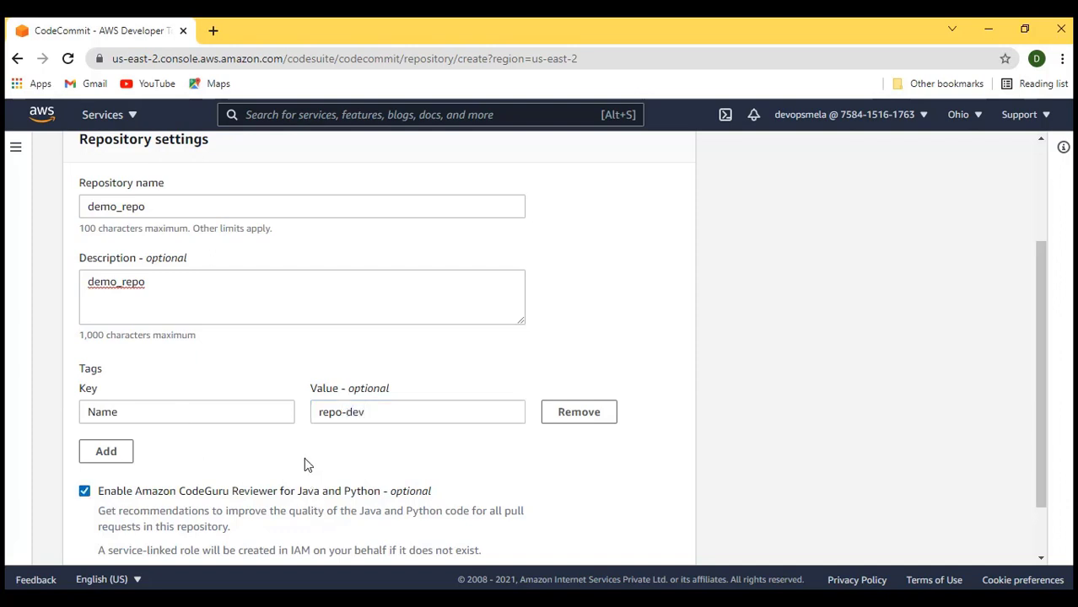
pyautogui.scroll(-2, 311, 460)
pyautogui.click(84, 419)
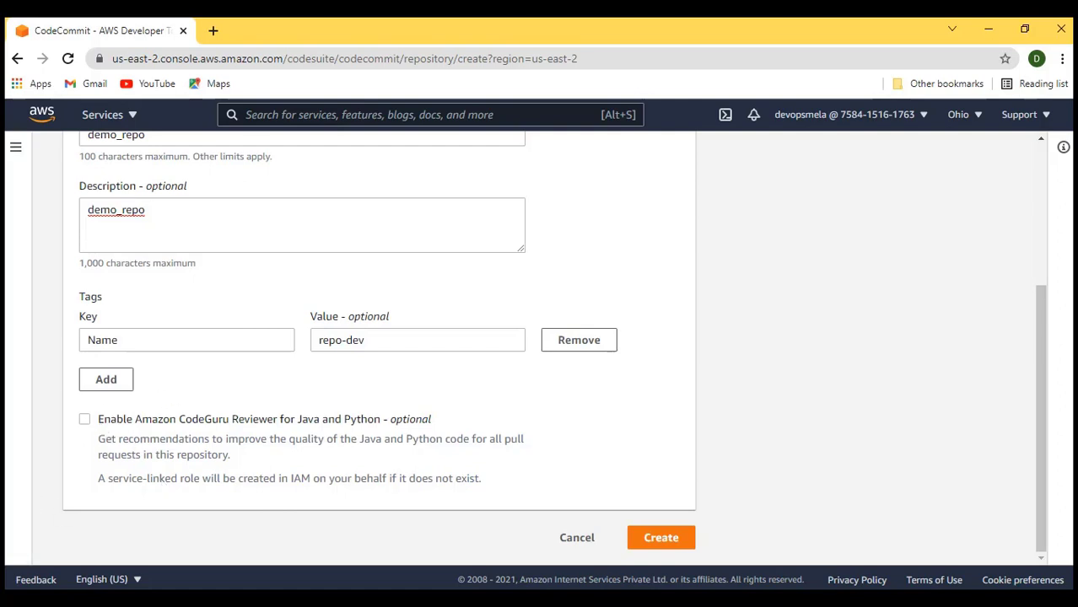
# Create the demo_repo repository with the entered settings and dismiss the notification banner
pyautogui.click(677, 540)
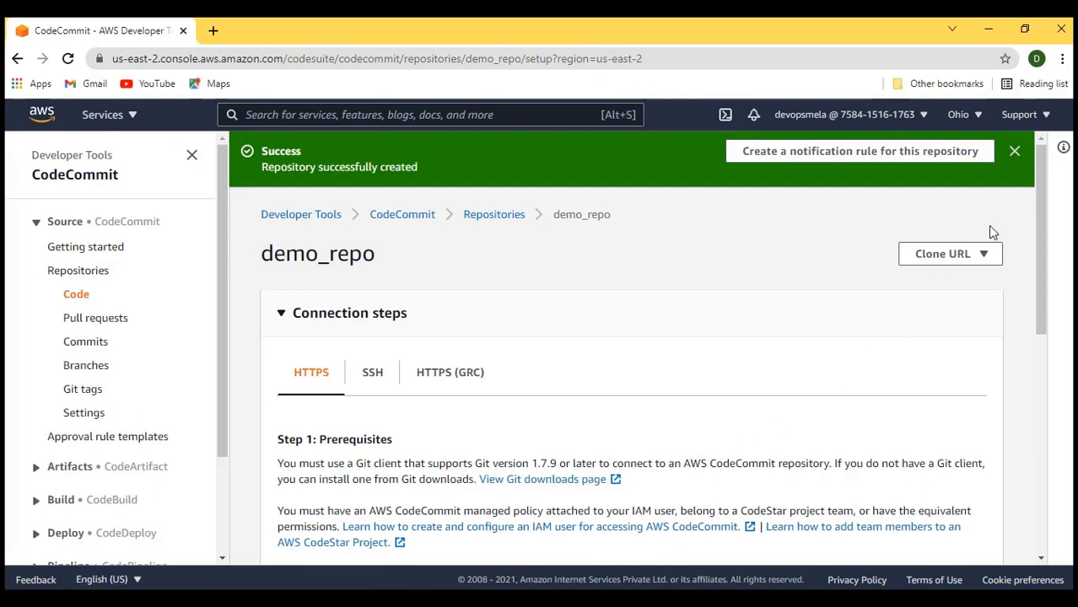
pyautogui.click(1015, 152)
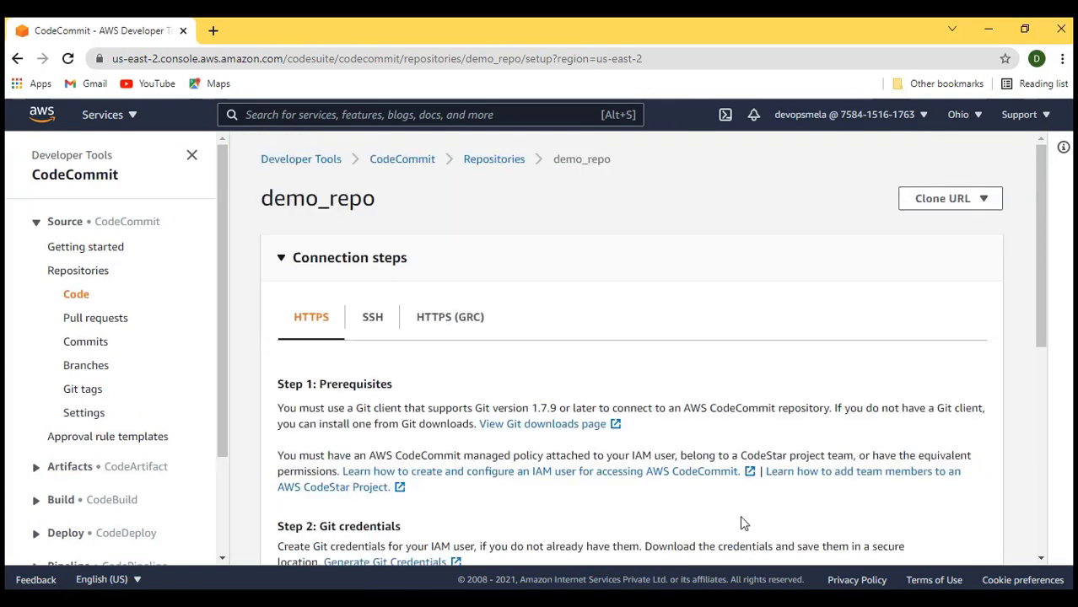
# Examine demo_repo's HTTPS connection steps, covering prerequisites, Git credentials and the clone command, along with its clone URL options
pyautogui.scroll(-4, 908, 399)
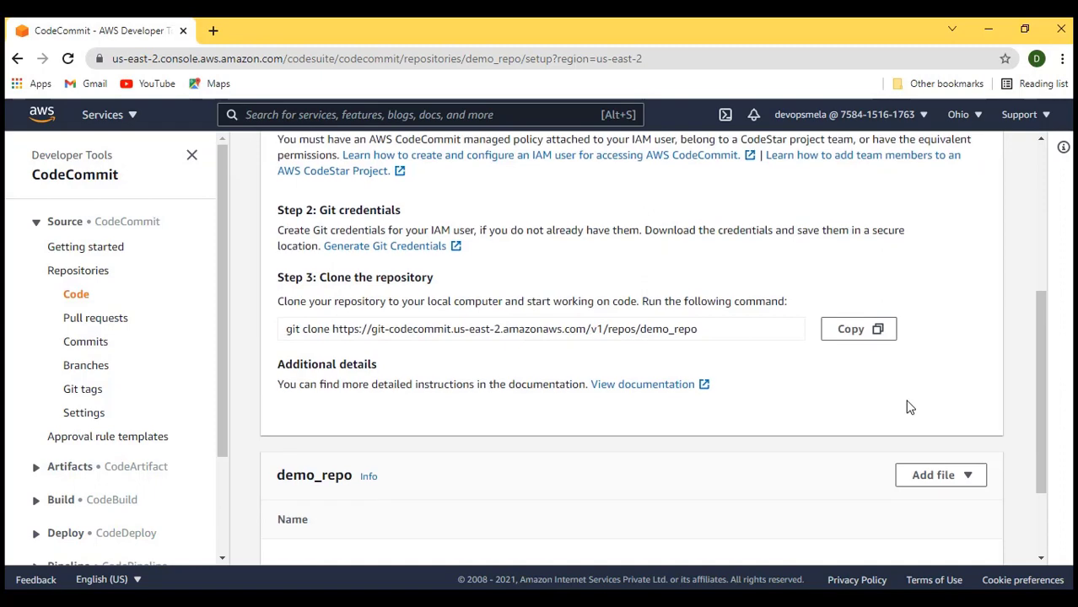
pyautogui.scroll(1, 910, 408)
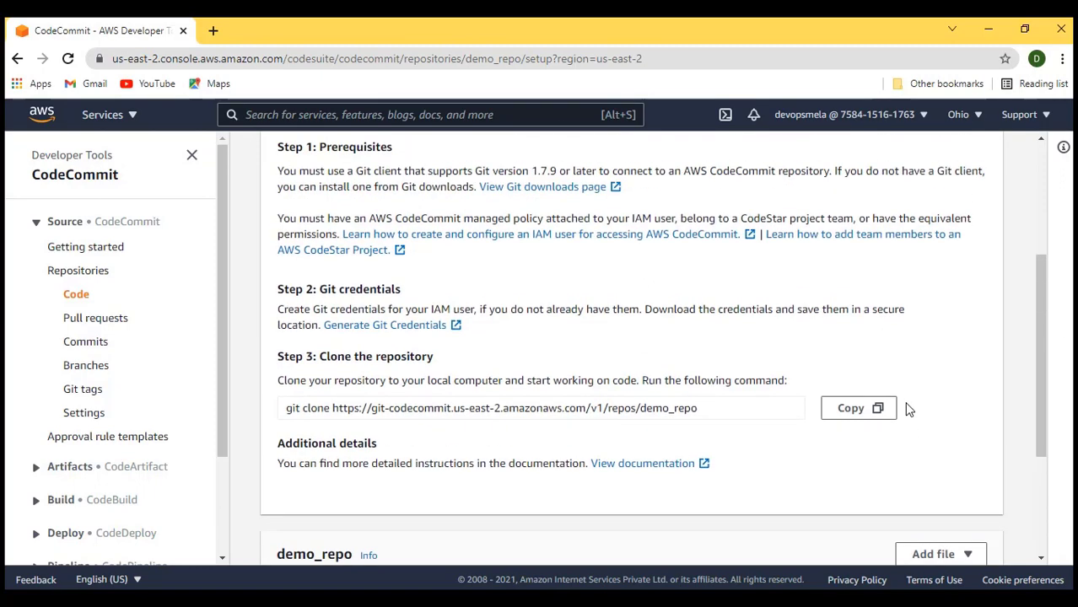
pyautogui.scroll(3, 908, 409)
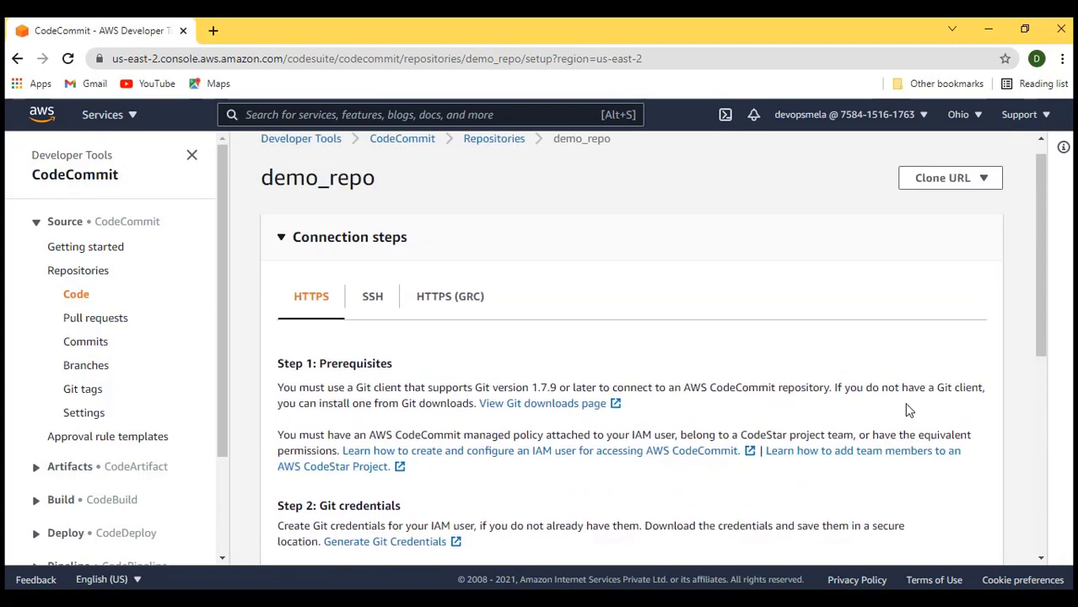
pyautogui.scroll(-5, 904, 411)
pyautogui.scroll(6, 886, 415)
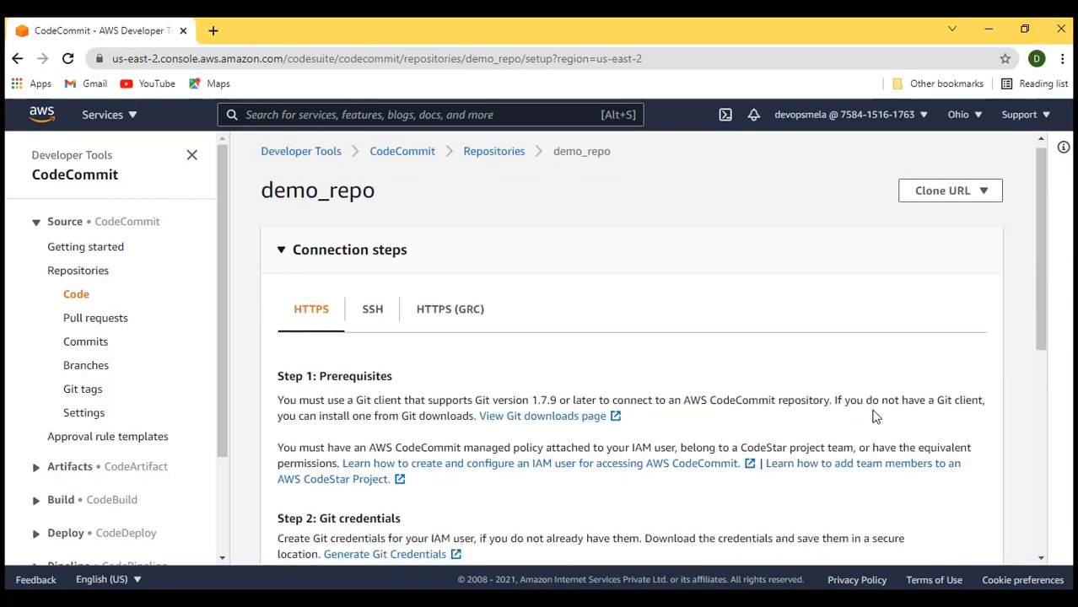
pyautogui.click(994, 202)
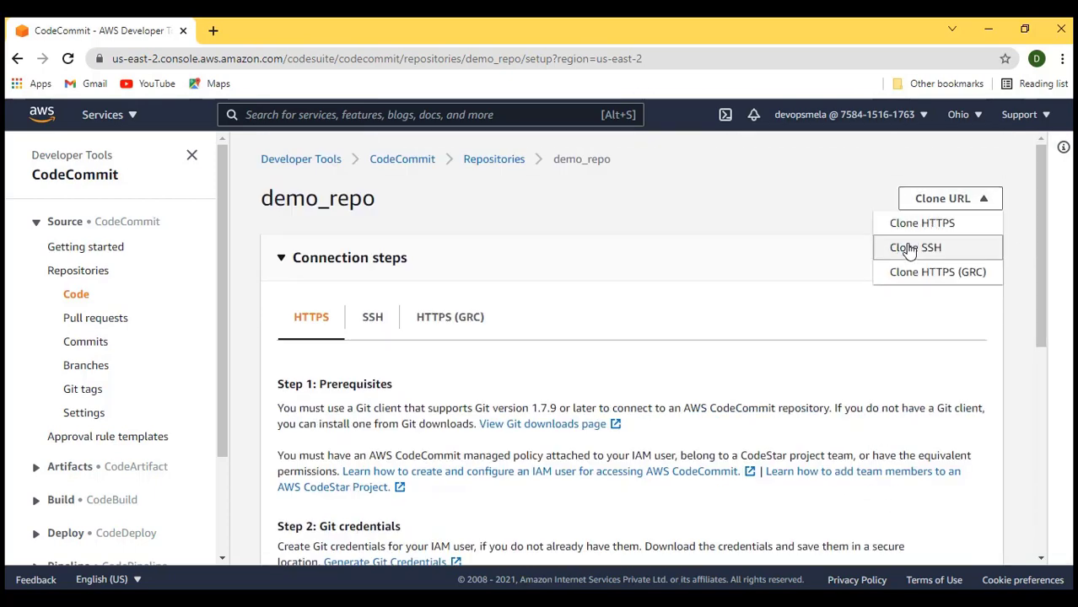
pyautogui.click(642, 371)
pyautogui.scroll(-1, 643, 369)
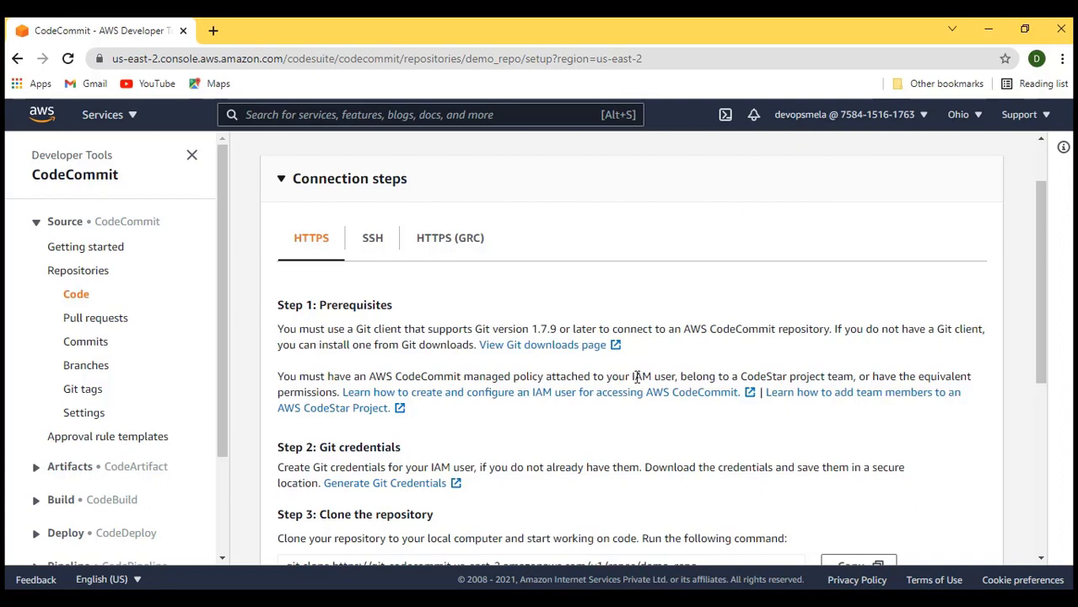
pyautogui.scroll(-2, 626, 375)
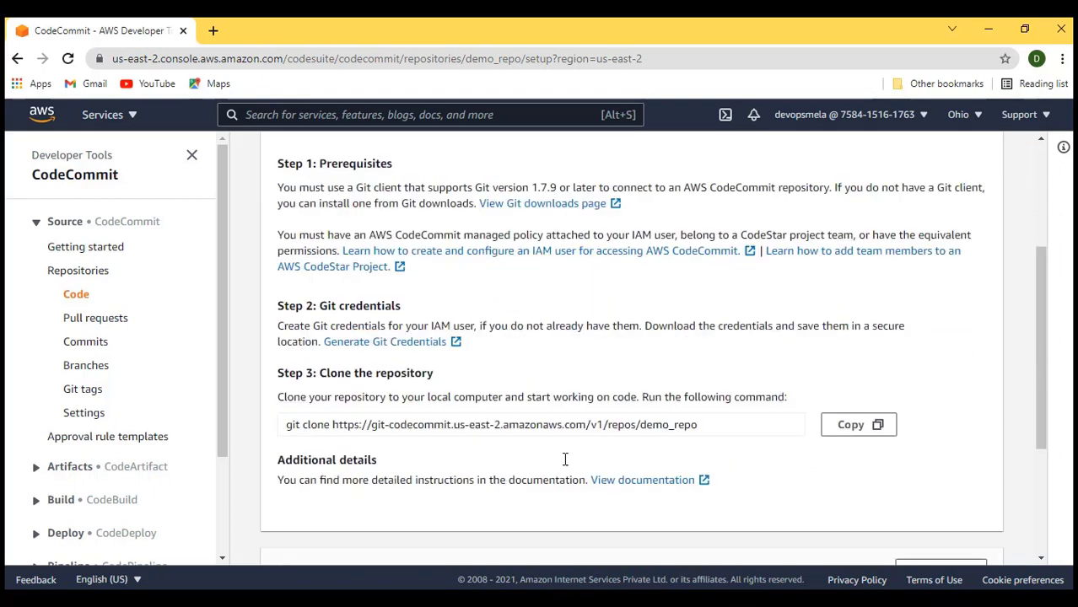
pyautogui.scroll(1, 326, 296)
pyautogui.moveTo(280, 221); pyautogui.dragTo(789, 462)
pyautogui.click(561, 374)
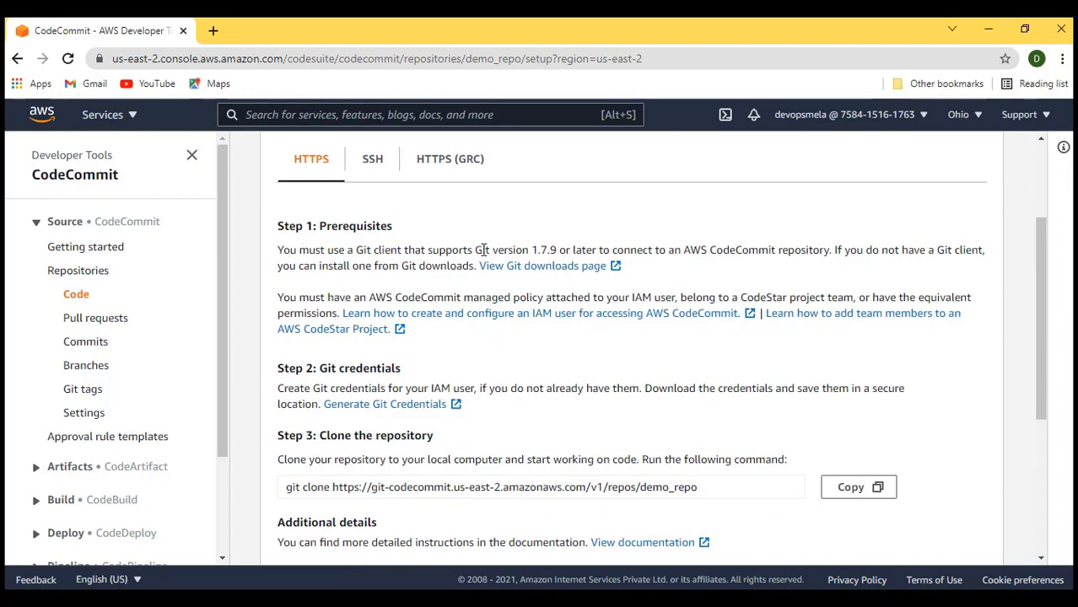
# Search the web for "git for windows" in a new tab, view the Git download page and close the tab
pyautogui.click(212, 31)
pyautogui.write('git')
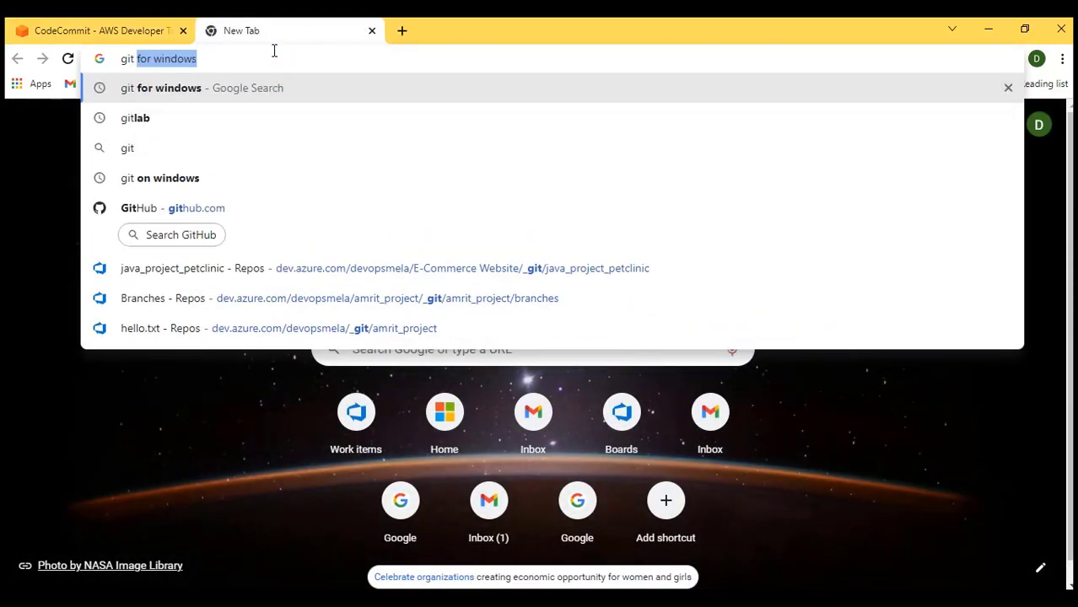
pyautogui.press('Return')
pyautogui.click(266, 279)
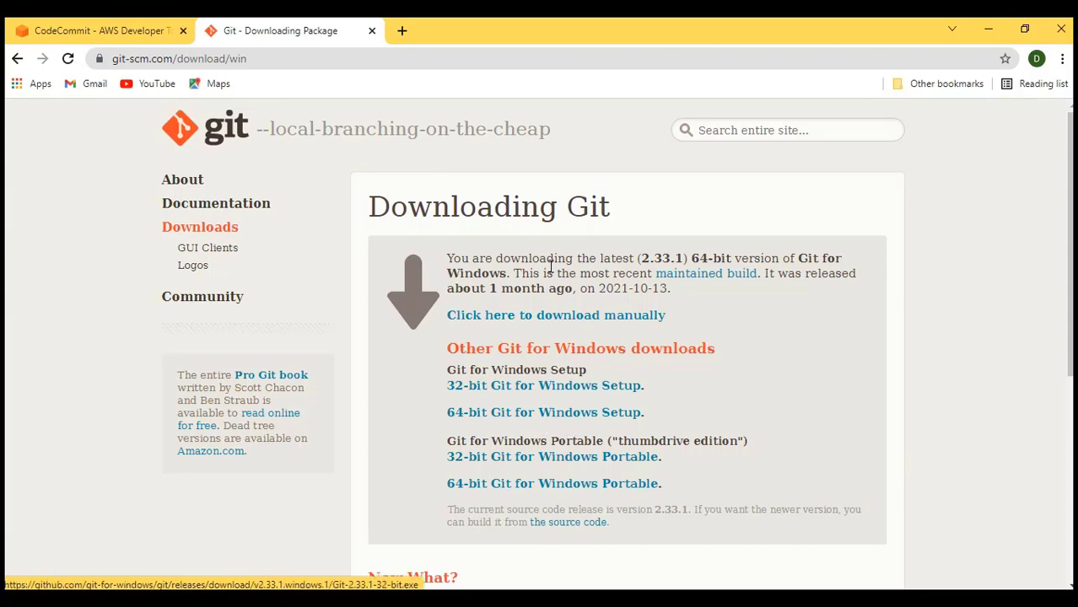
pyautogui.click(372, 31)
# Search the computer's installed programs for git to check for Git Bash, and review the required Git version in demo_repo's connection prerequisites
pyautogui.press('super')
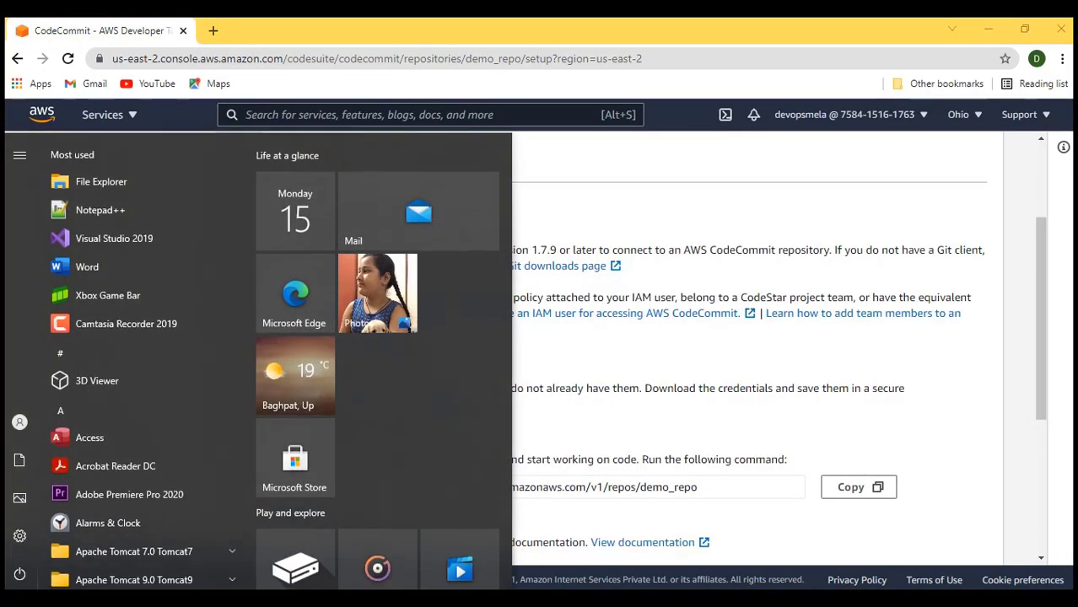
pyautogui.write('git')
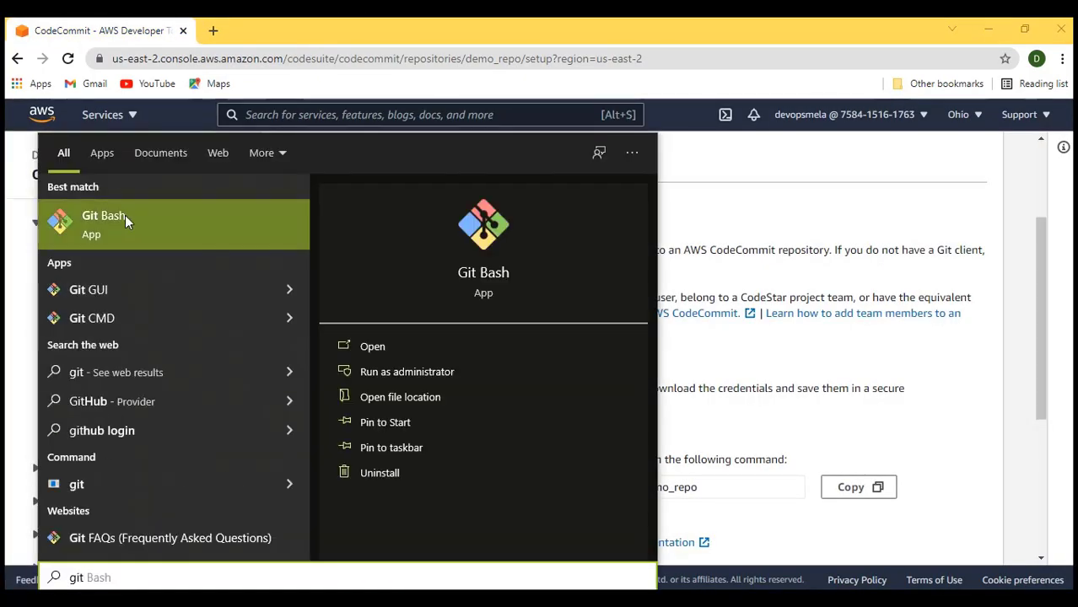
pyautogui.click(100, 313)
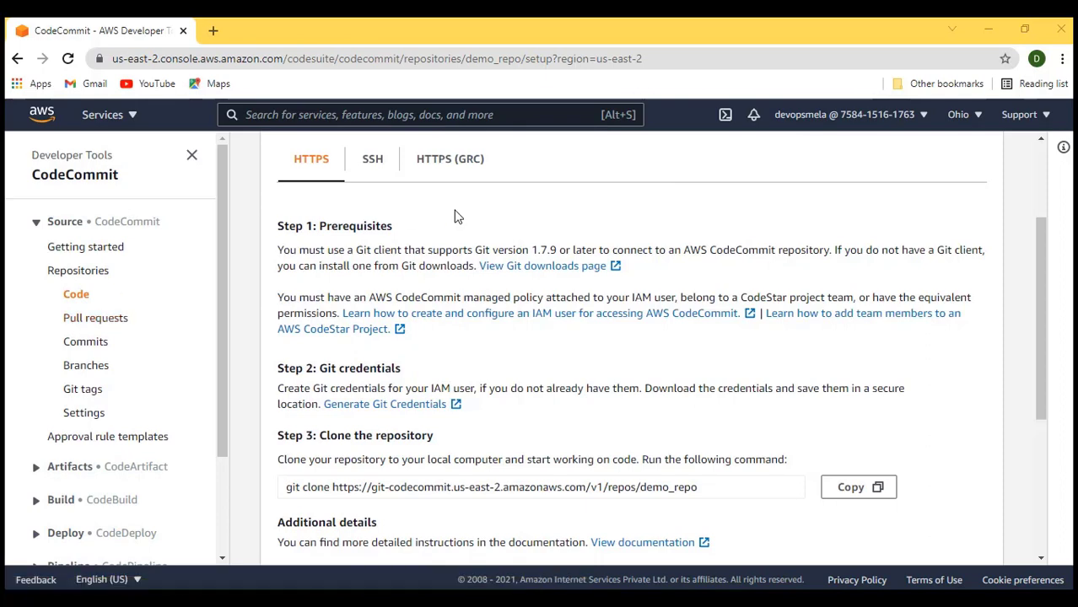
pyautogui.moveTo(532, 244); pyautogui.dragTo(575, 249)
pyautogui.scroll(-1, 482, 319)
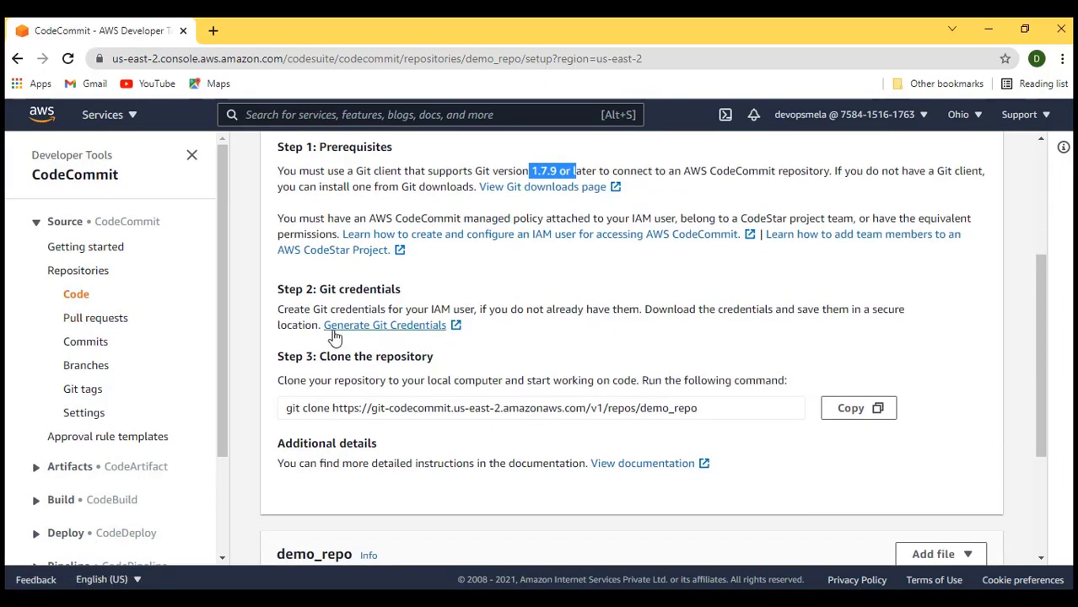
# Search the AWS services for IAM and open the IAM console in a new browser tab
pyautogui.click(126, 117)
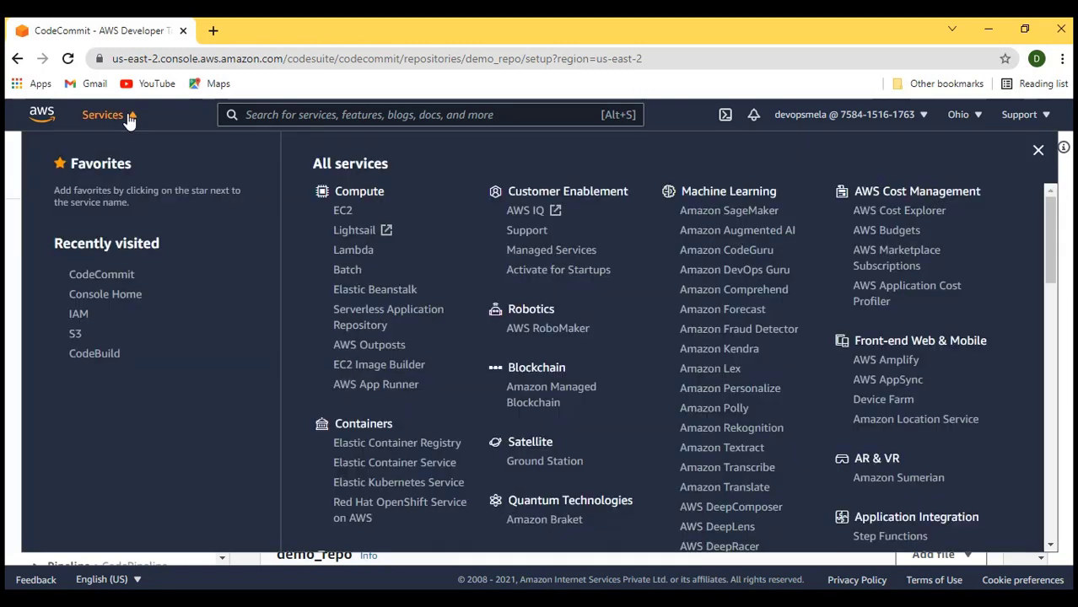
pyautogui.click(275, 115)
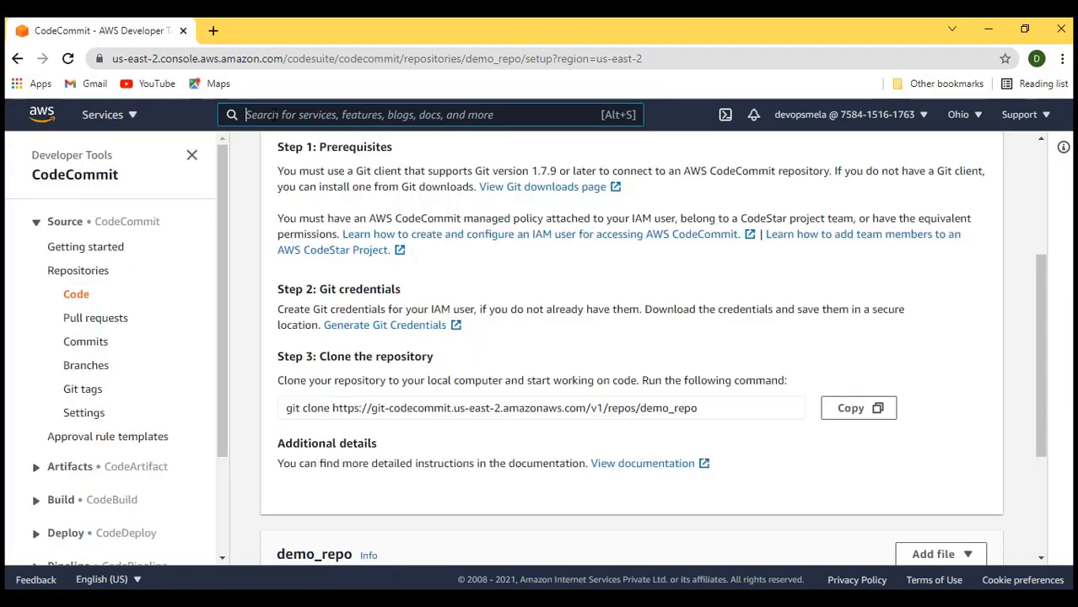
pyautogui.write('IAM')
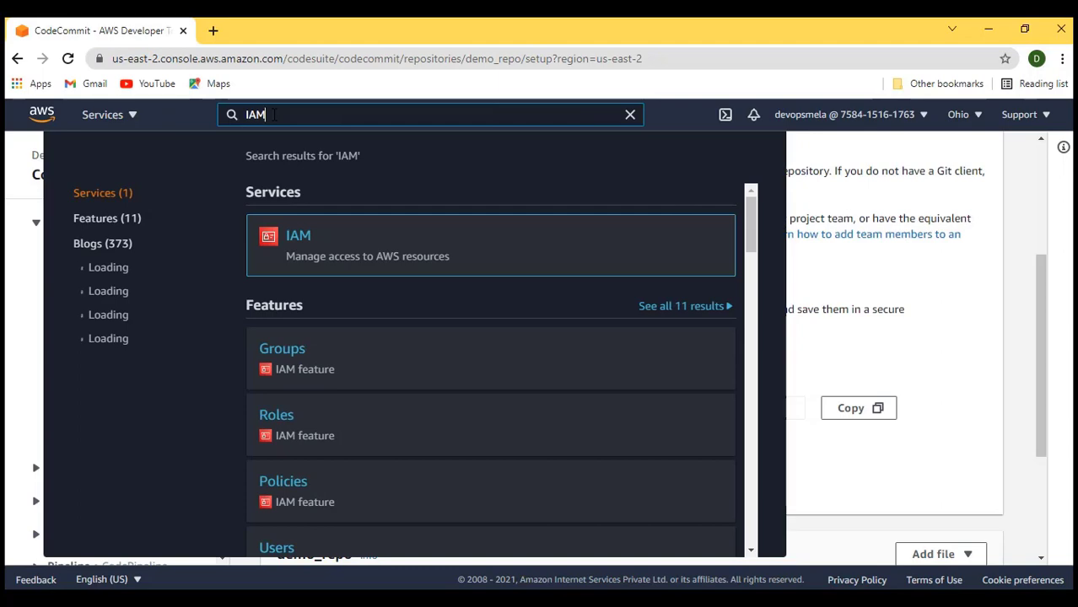
pyautogui.rightClick(300, 238)
pyautogui.click(355, 246)
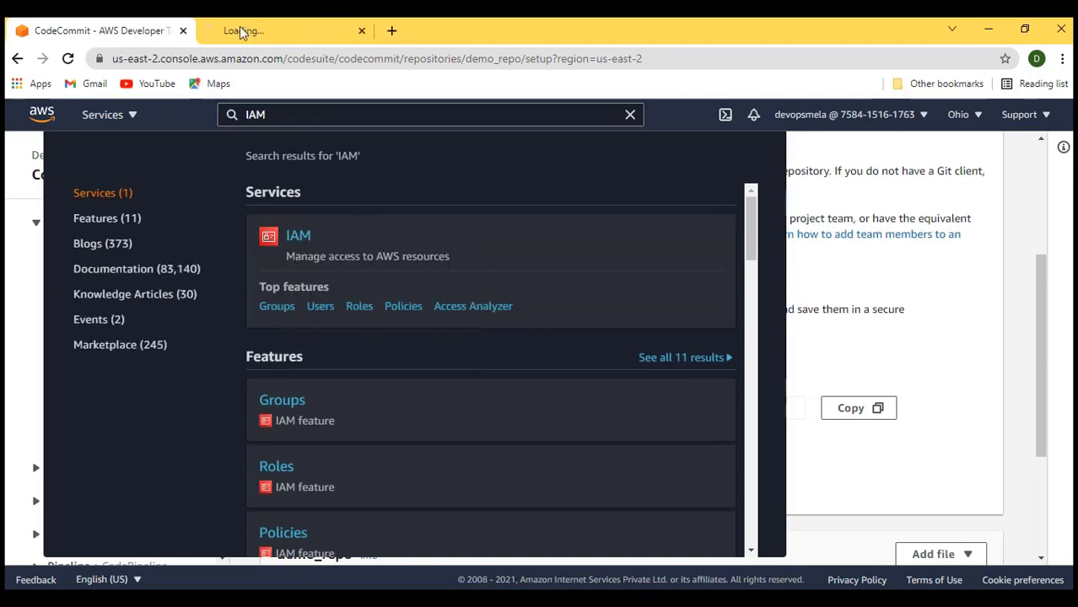
pyautogui.click(243, 31)
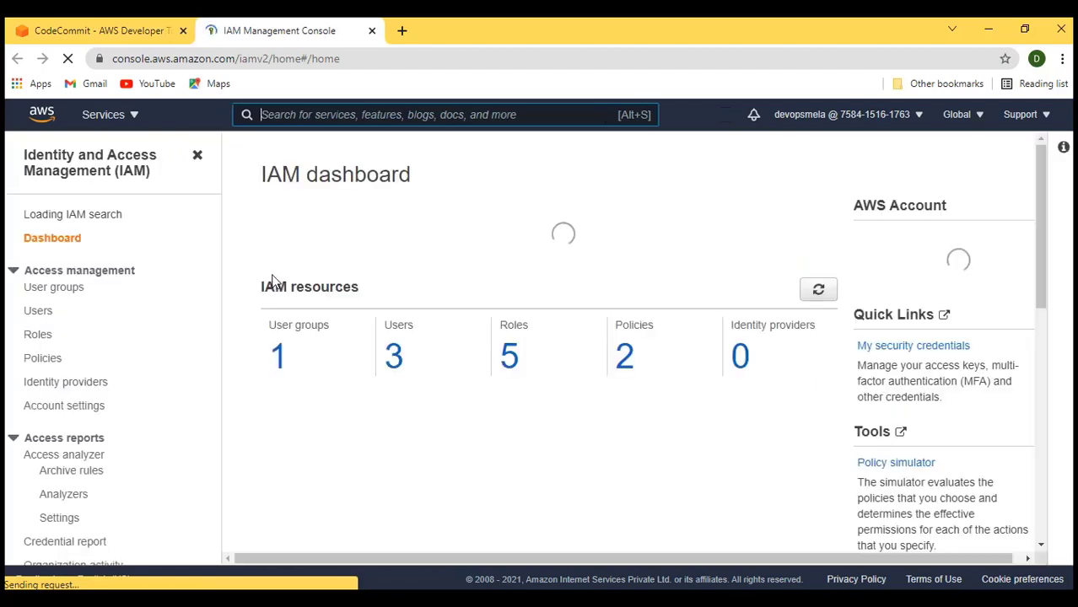
# Open the devopsmela user's summary from the IAM users list
pyautogui.scroll(-2, 410, 457)
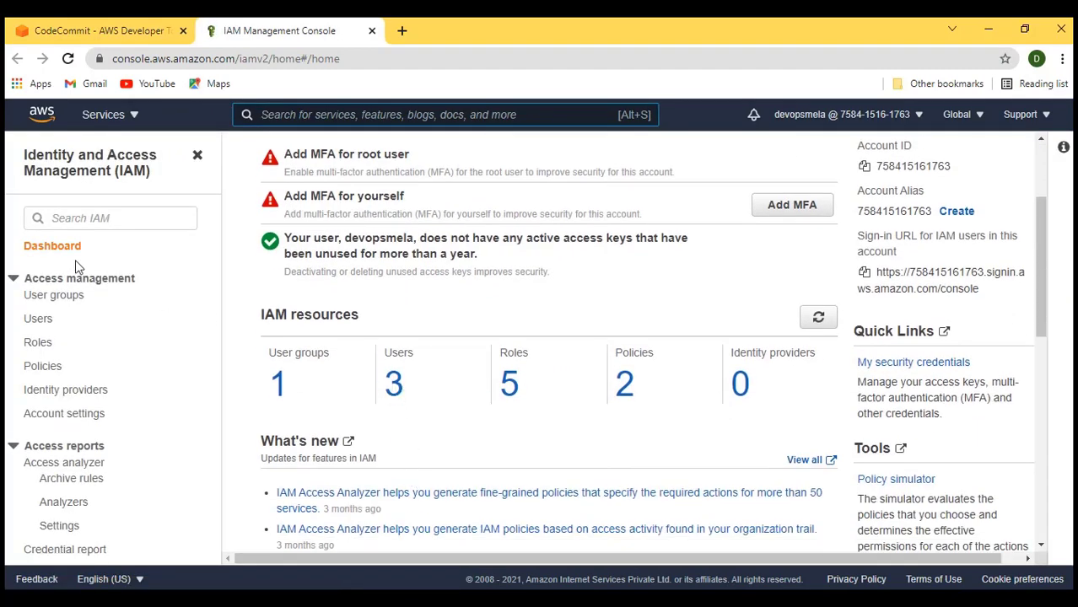
pyautogui.click(38, 320)
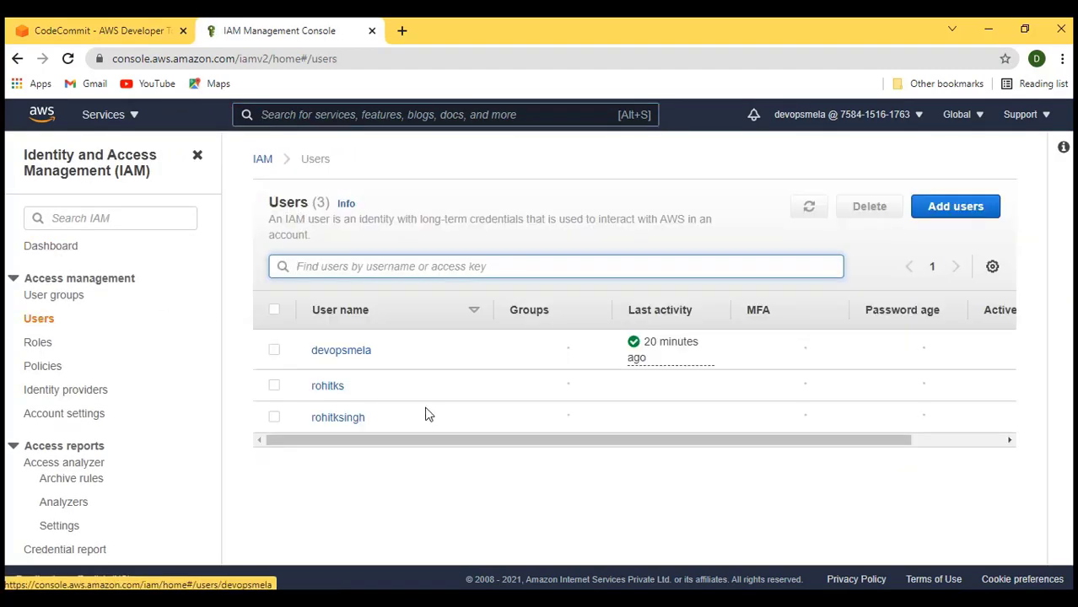
pyautogui.click(351, 353)
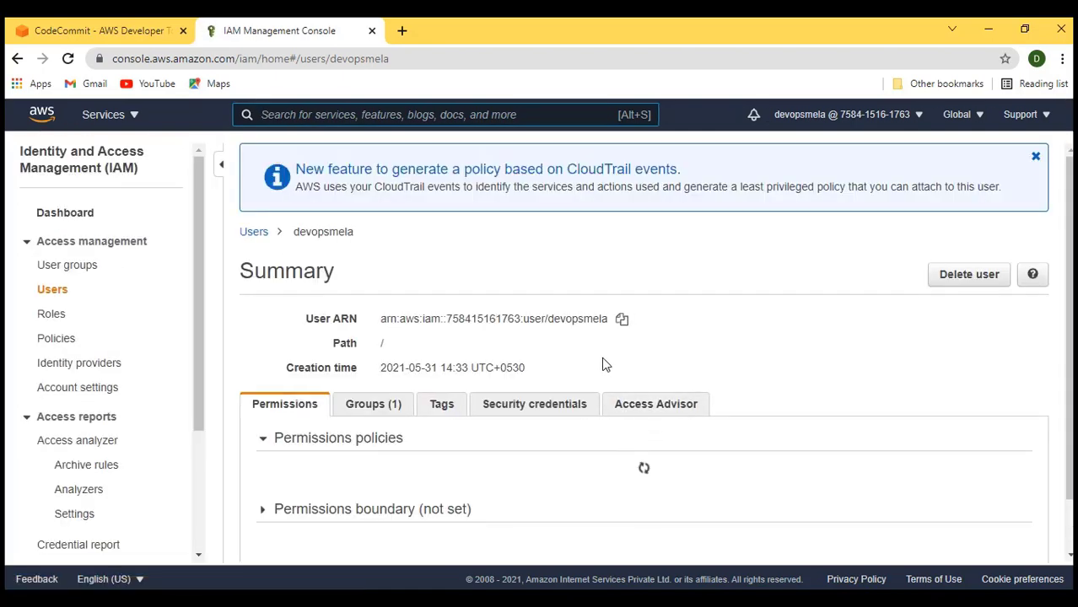
# Show the user's security credentials and locate the HTTPS Git credentials for AWS CodeCommit section
pyautogui.scroll(-5, 606, 370)
pyautogui.scroll(5, 605, 367)
pyautogui.click(559, 330)
pyautogui.scroll(-1, 657, 405)
pyautogui.scroll(-5, 657, 407)
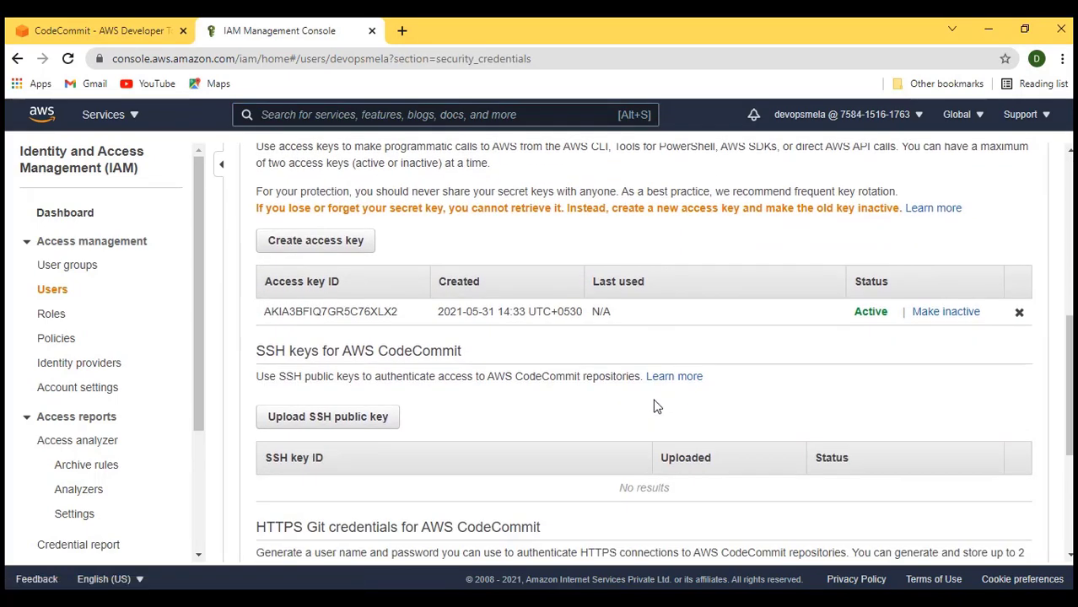
pyautogui.scroll(-3, 657, 406)
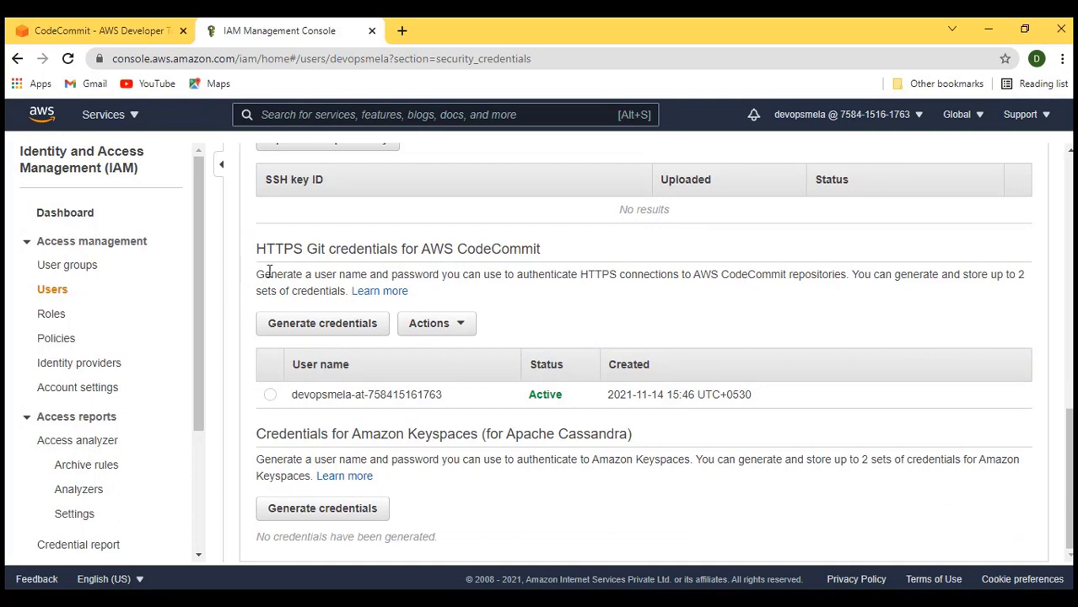
pyautogui.moveTo(257, 250); pyautogui.dragTo(499, 266)
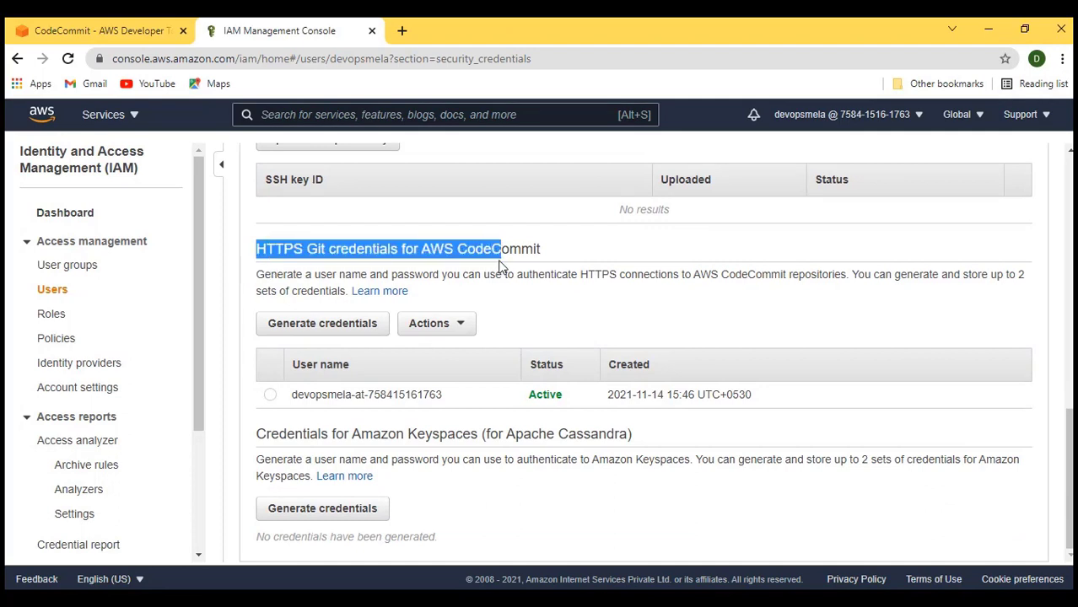
pyautogui.click(576, 250)
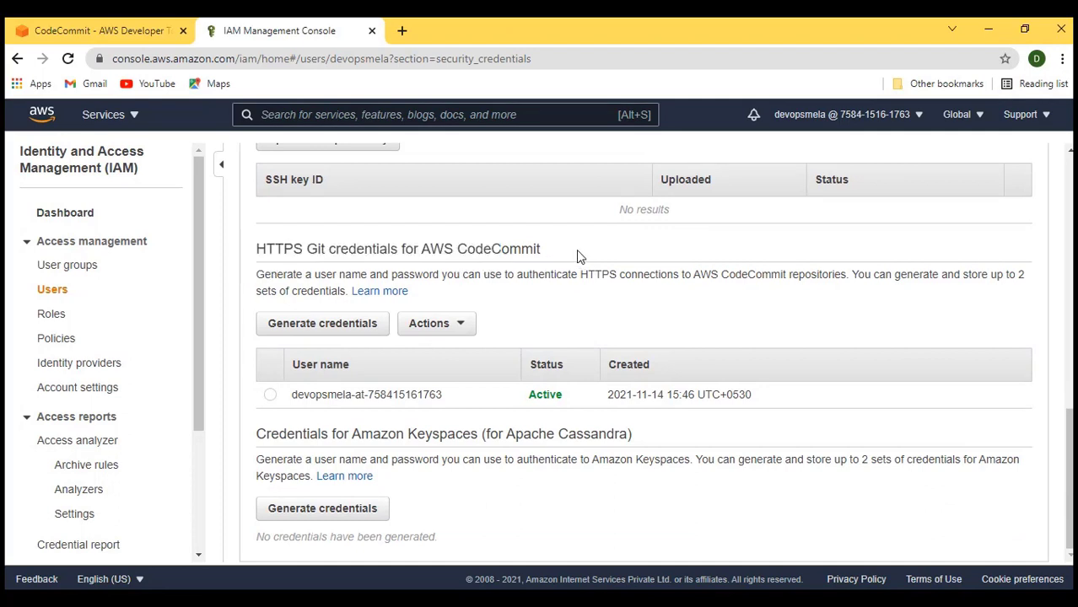
# Delete the user's existing HTTPS Git credentials for AWS CodeCommit, confirming with the word delete, and dismiss the notification
pyautogui.click(272, 396)
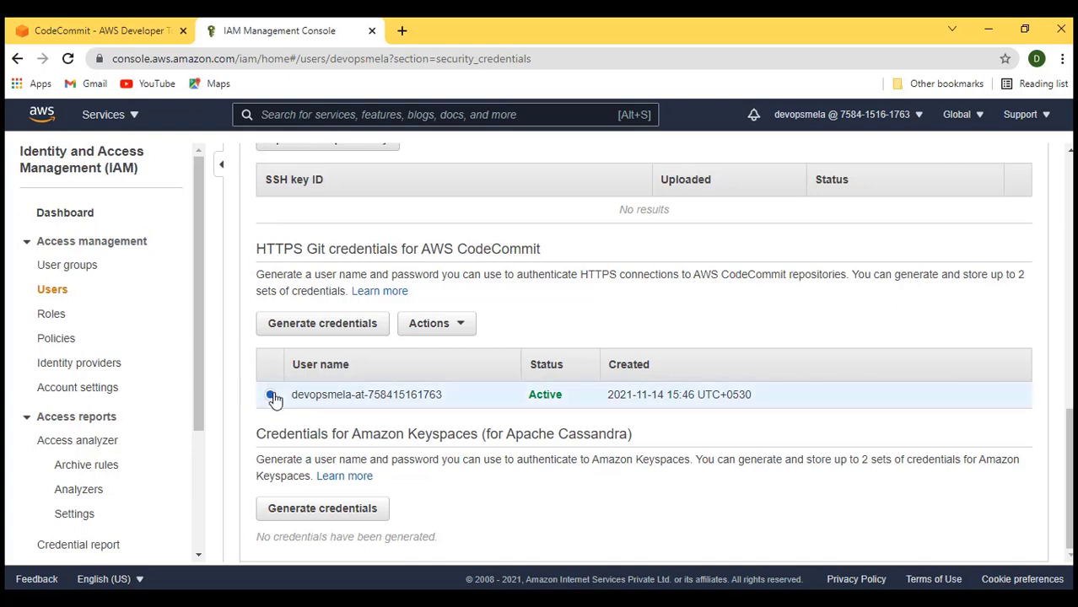
pyautogui.click(468, 324)
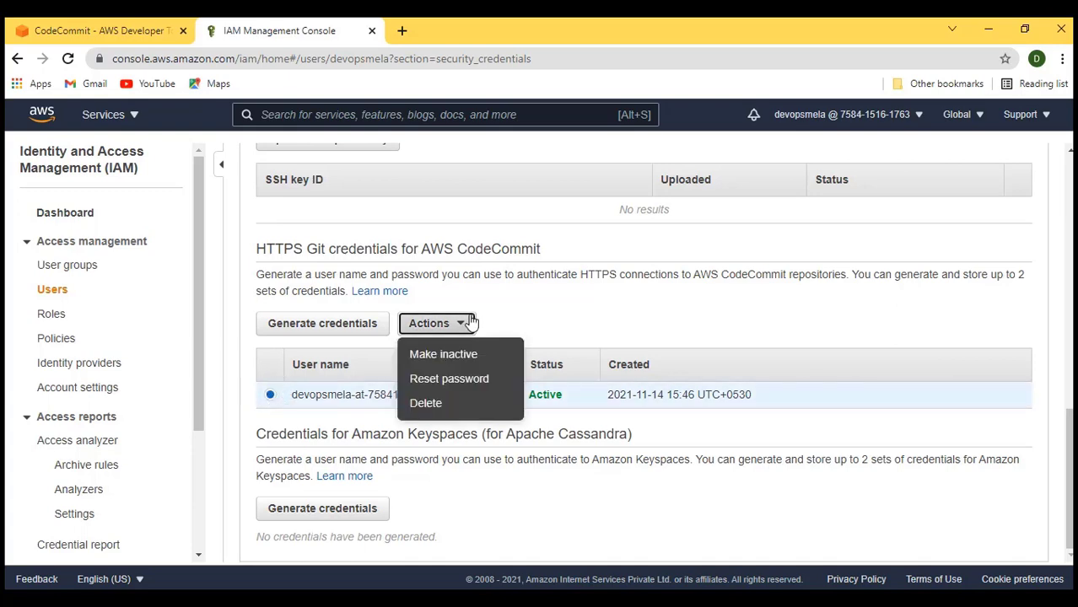
pyautogui.click(426, 403)
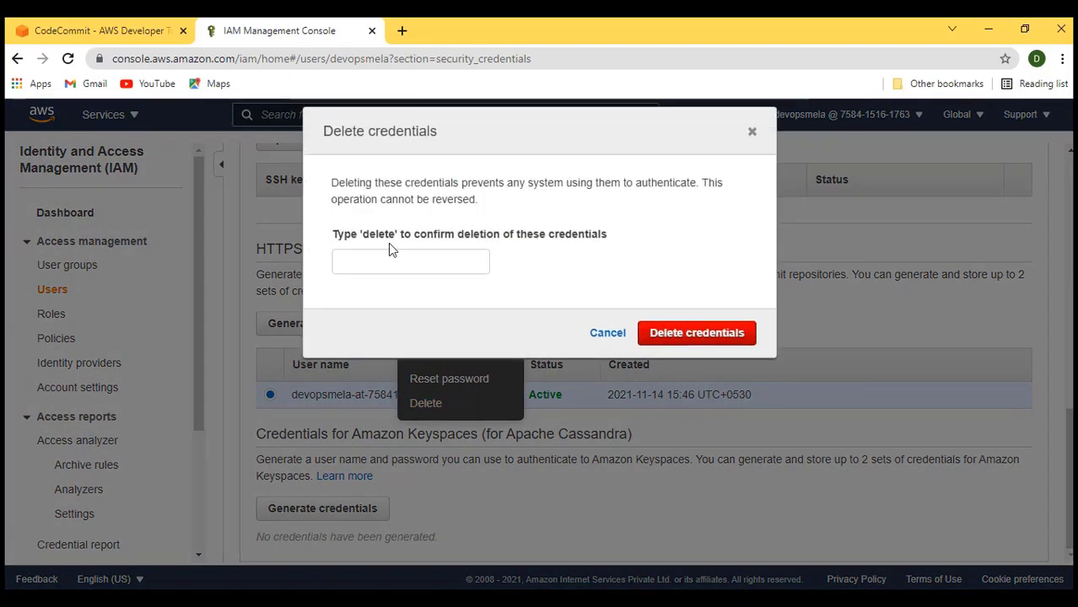
pyautogui.click(384, 256)
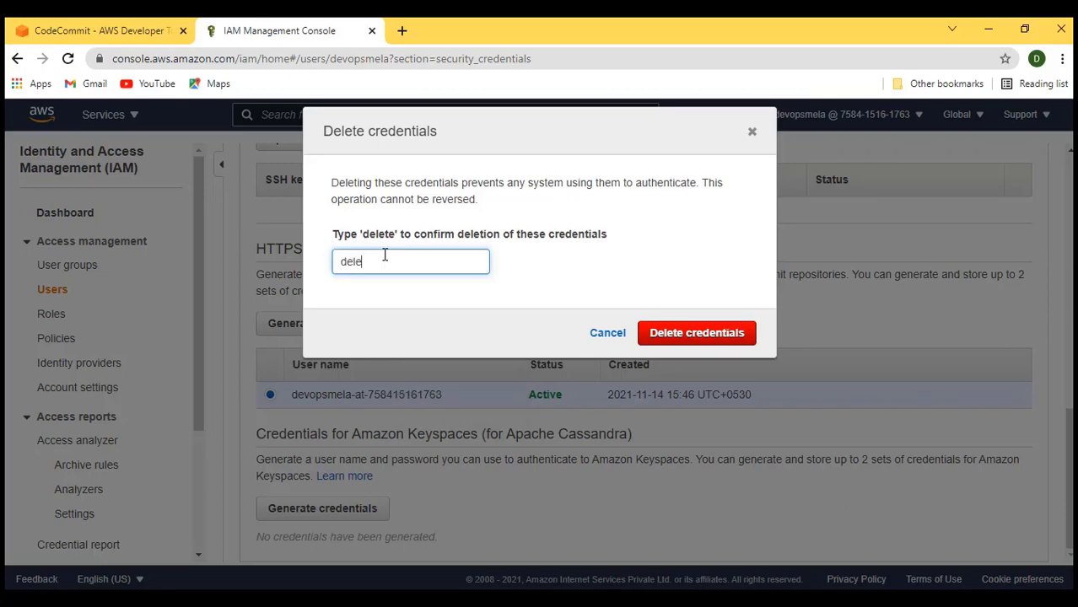
pyautogui.click(695, 334)
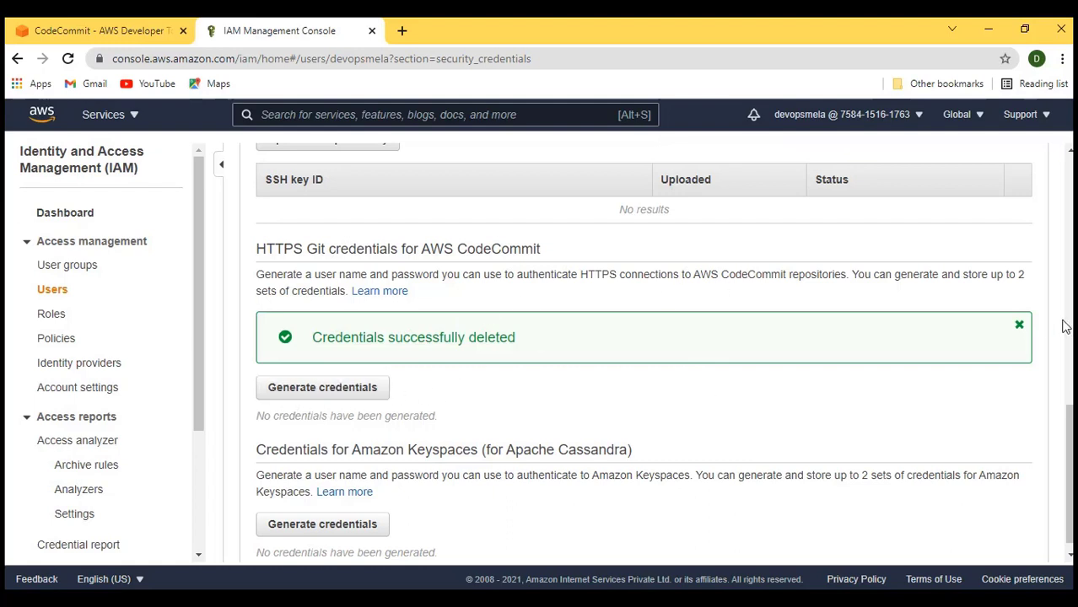
pyautogui.click(1019, 326)
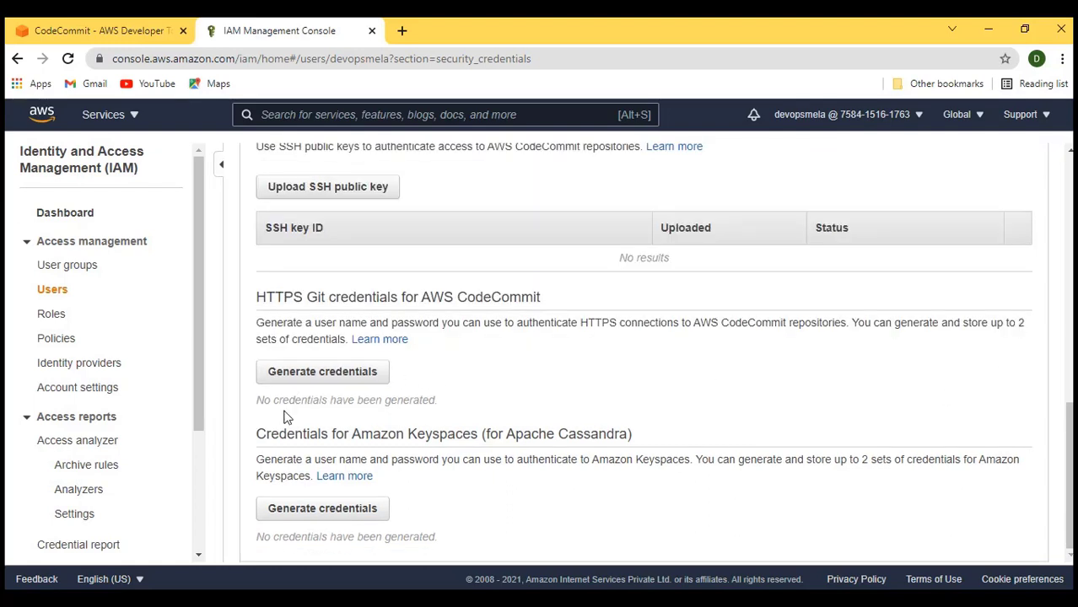
# Generate new HTTPS Git credentials for AWS CodeCommit, download the credentials file and close the dialog
pyautogui.click(336, 376)
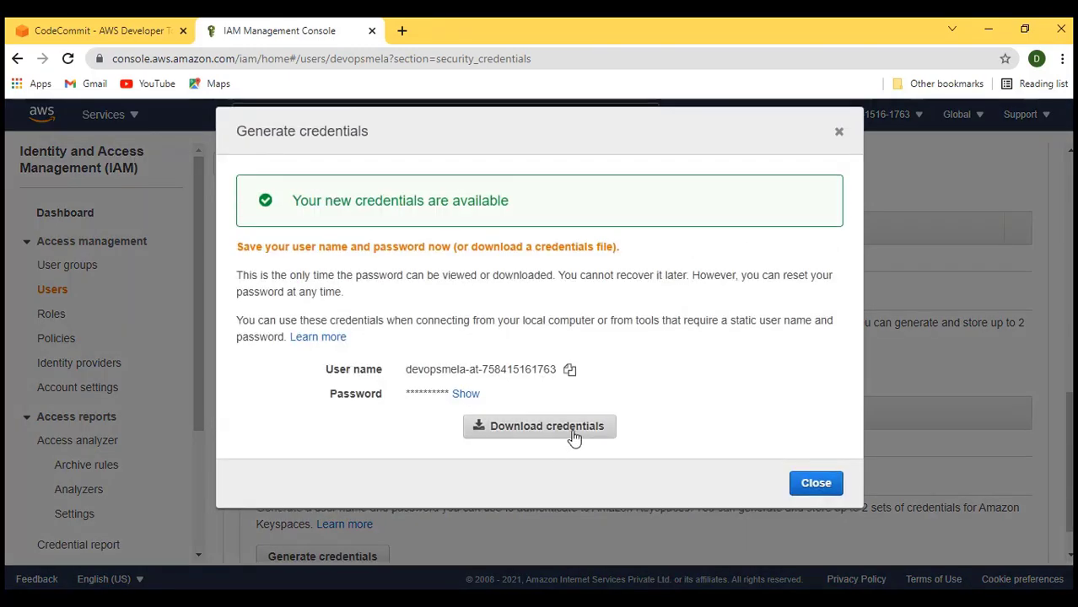
pyautogui.click(574, 429)
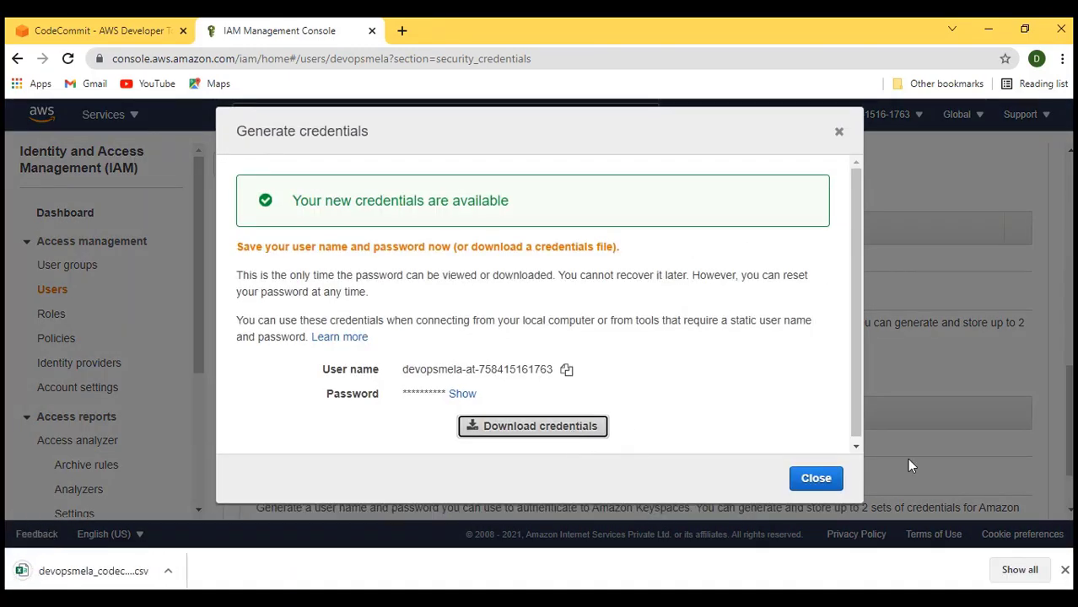
pyautogui.click(820, 479)
# Open the downloaded credentials CSV in Excel, review its user name and password cells, and minimize the workbook
pyautogui.click(50, 578)
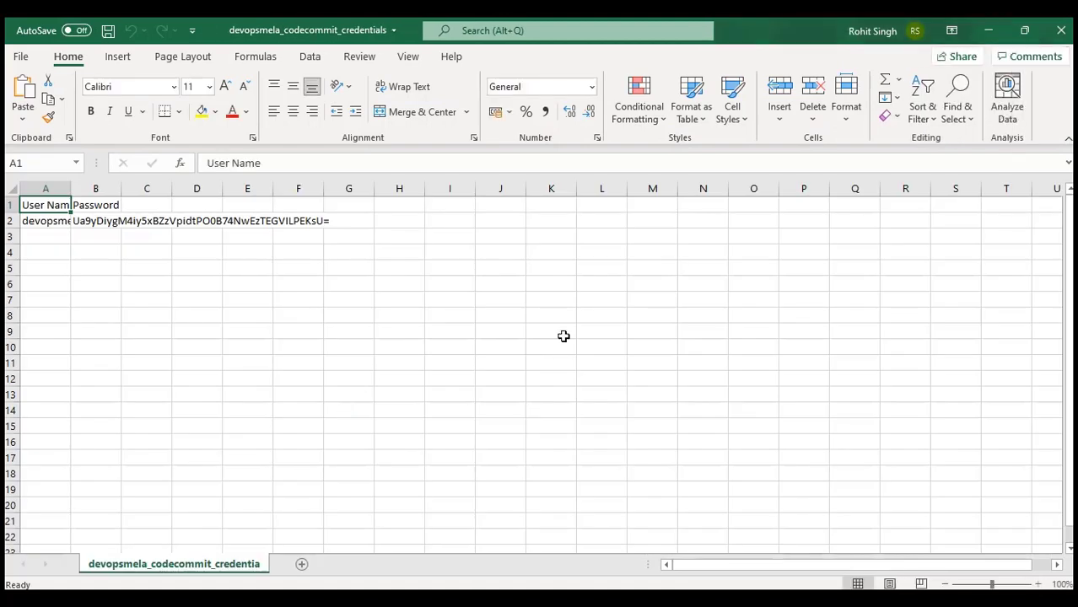
pyautogui.click(1064, 156)
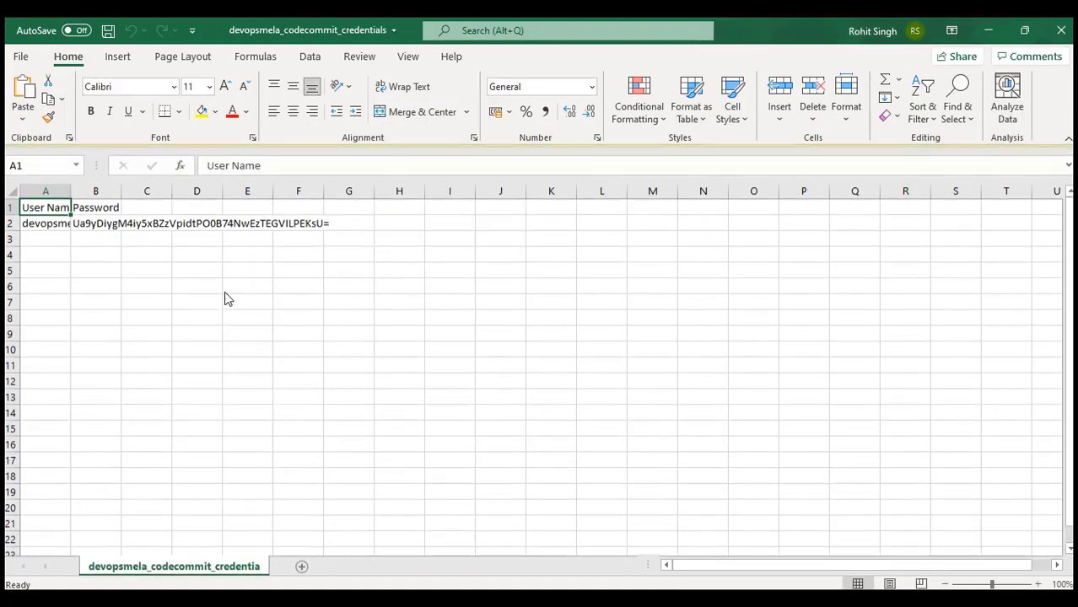
pyautogui.click(40, 221)
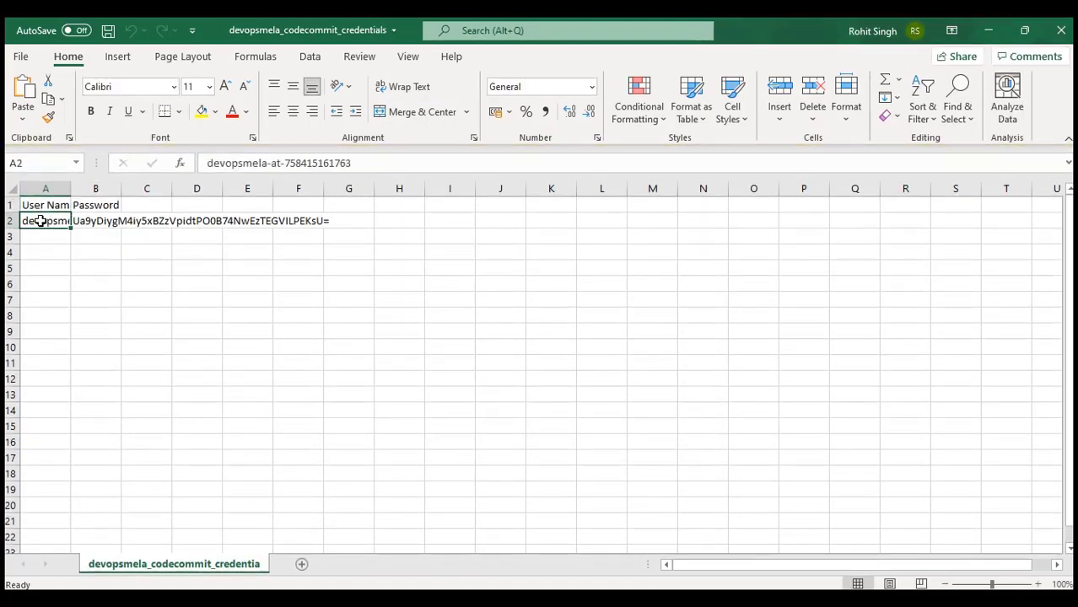
pyautogui.click(91, 231)
pyautogui.click(49, 224)
pyautogui.click(988, 30)
# Return to demo_repo's CodeCommit setup page and clear the IAM service search
pyautogui.scroll(8, 580, 368)
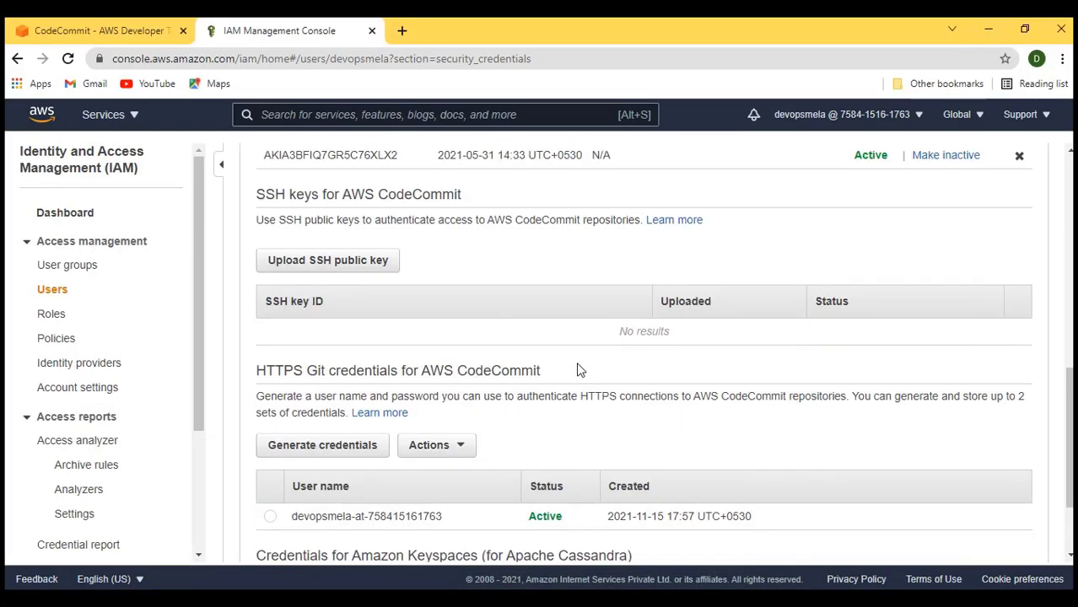
pyautogui.click(57, 22)
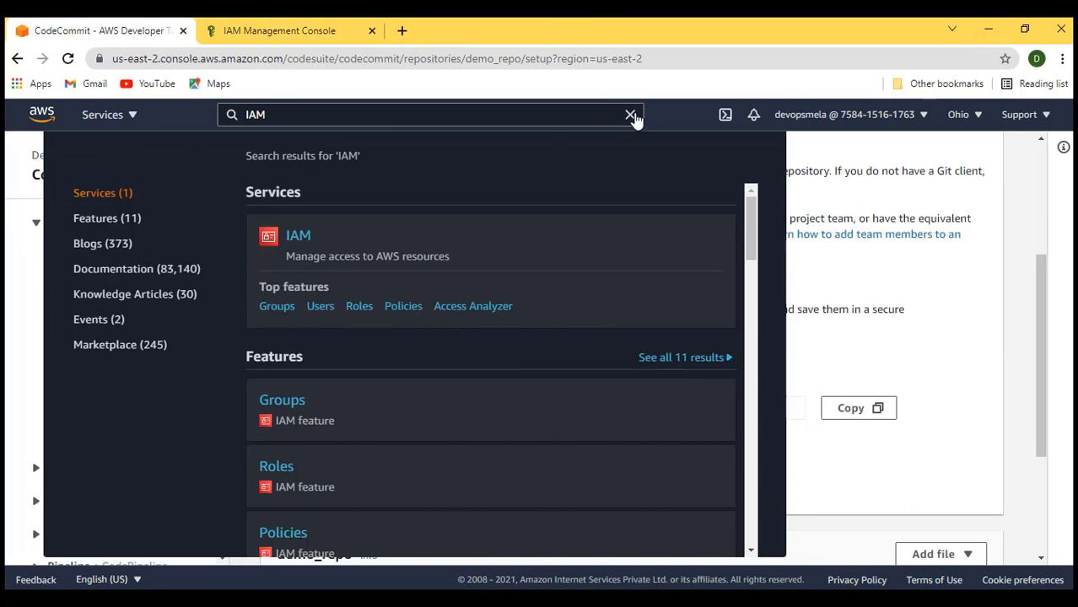
pyautogui.click(631, 115)
pyautogui.scroll(2, 660, 334)
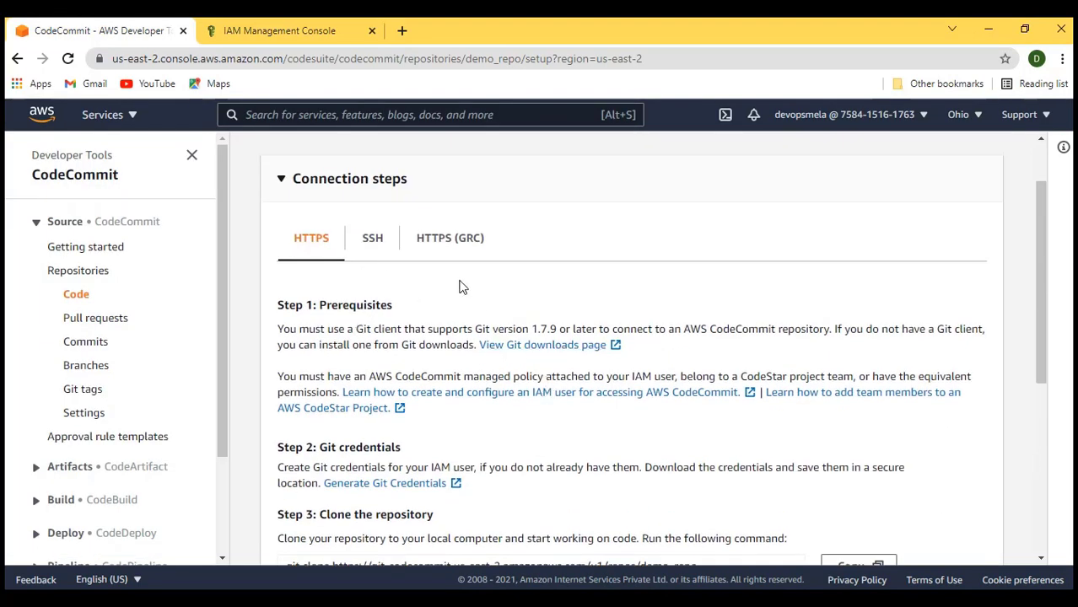
# Examine demo_repo's SSH connection steps for Windows, from the prerequisites and public key registration to the SSH configuration and clone command
pyautogui.click(373, 243)
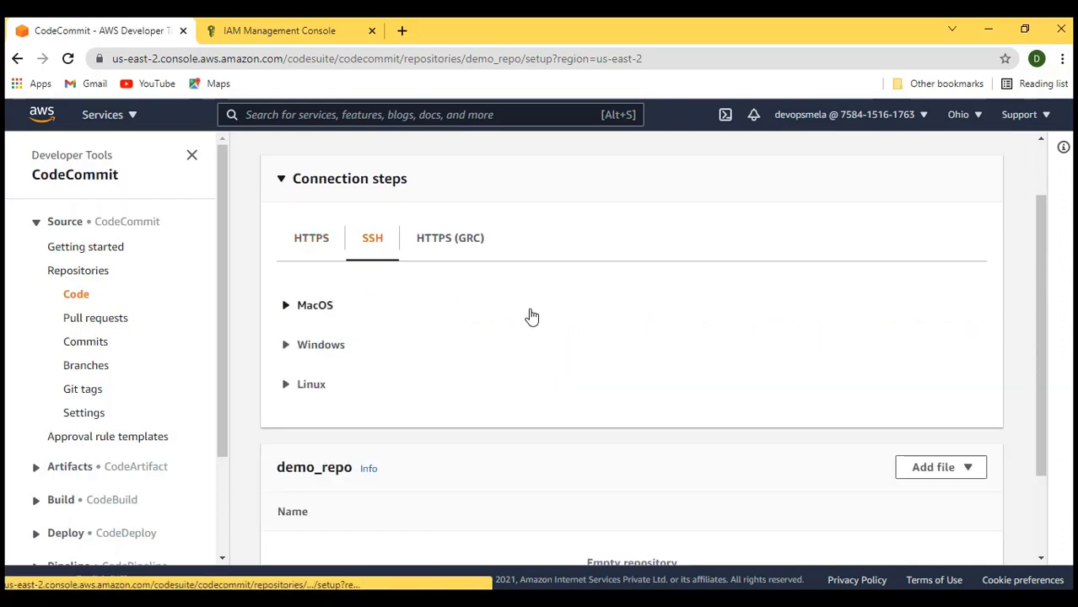
pyautogui.scroll(-1, 321, 339)
pyautogui.click(287, 267)
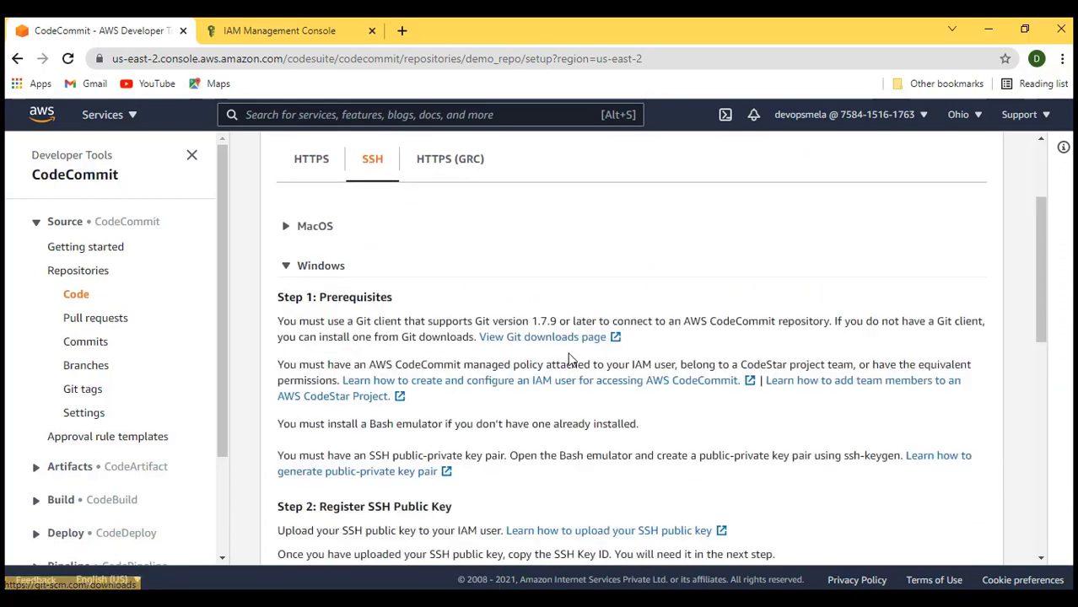
pyautogui.scroll(-2, 553, 362)
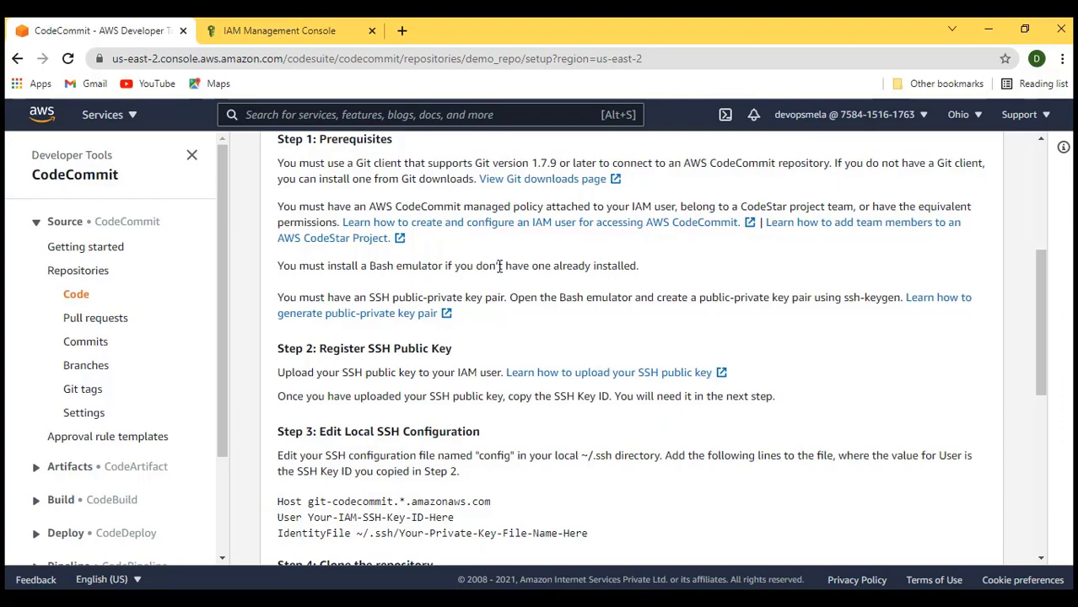
pyautogui.scroll(-4, 500, 267)
pyautogui.scroll(5, 499, 270)
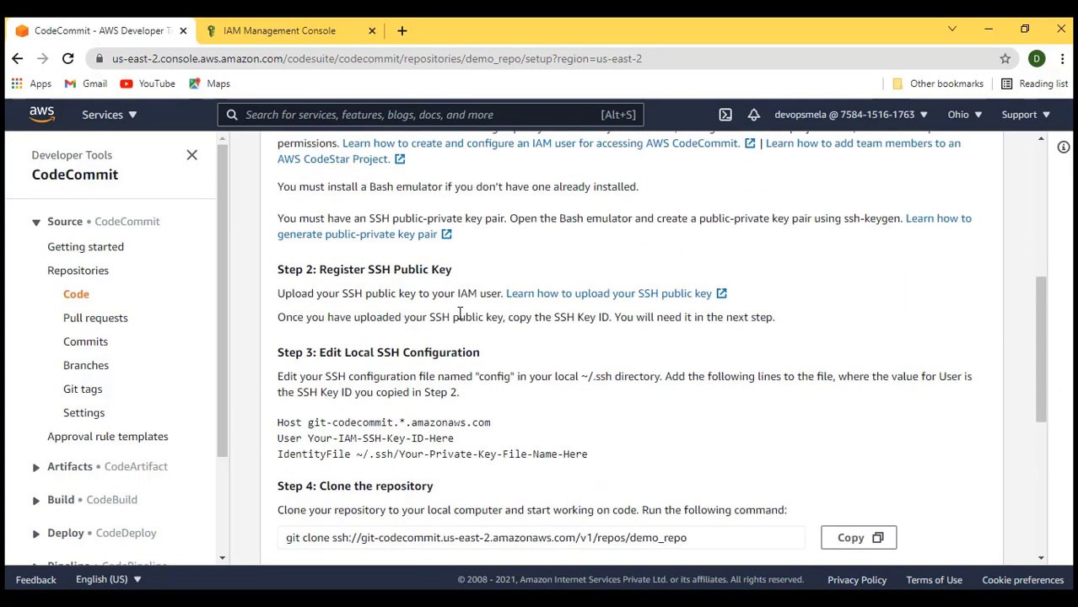
pyautogui.scroll(-2, 420, 426)
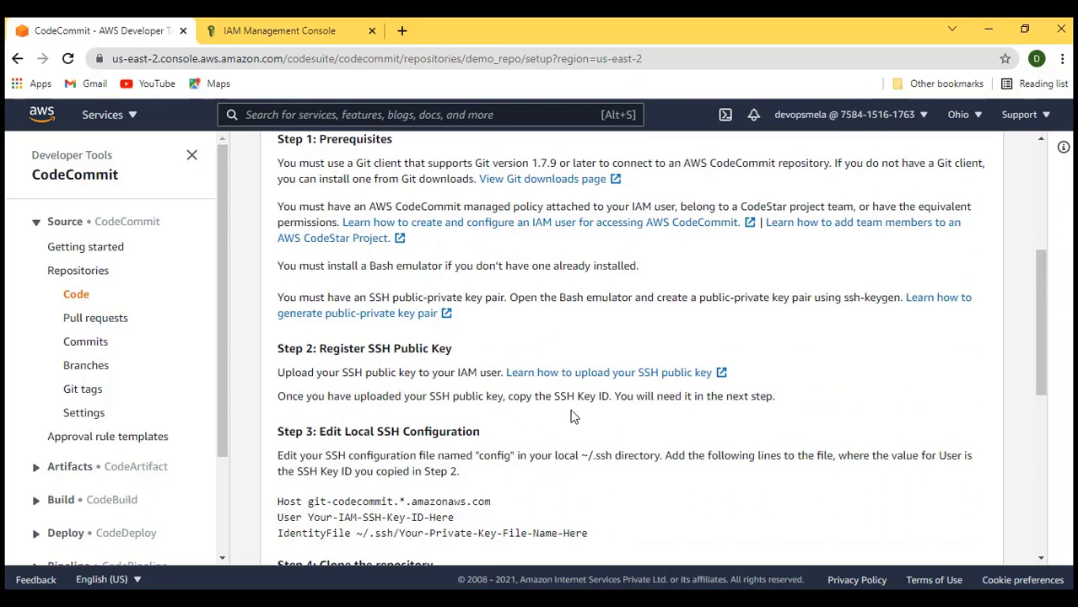
# Show demo_repo's HTTPS connection steps, copy its HTTPS clone URL and minimize the browser
pyautogui.scroll(3, 572, 416)
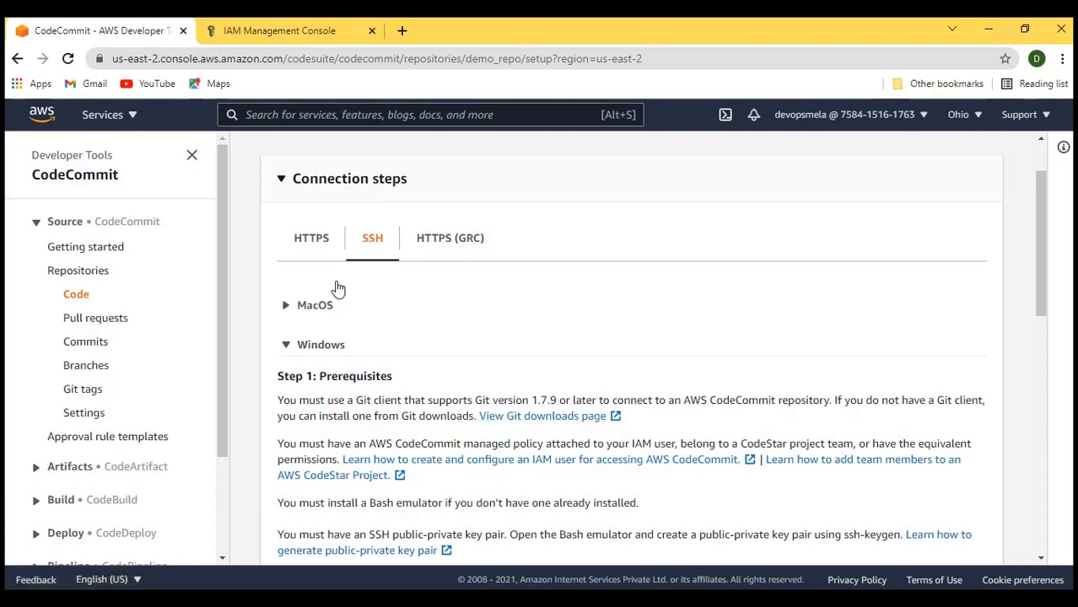
pyautogui.click(306, 243)
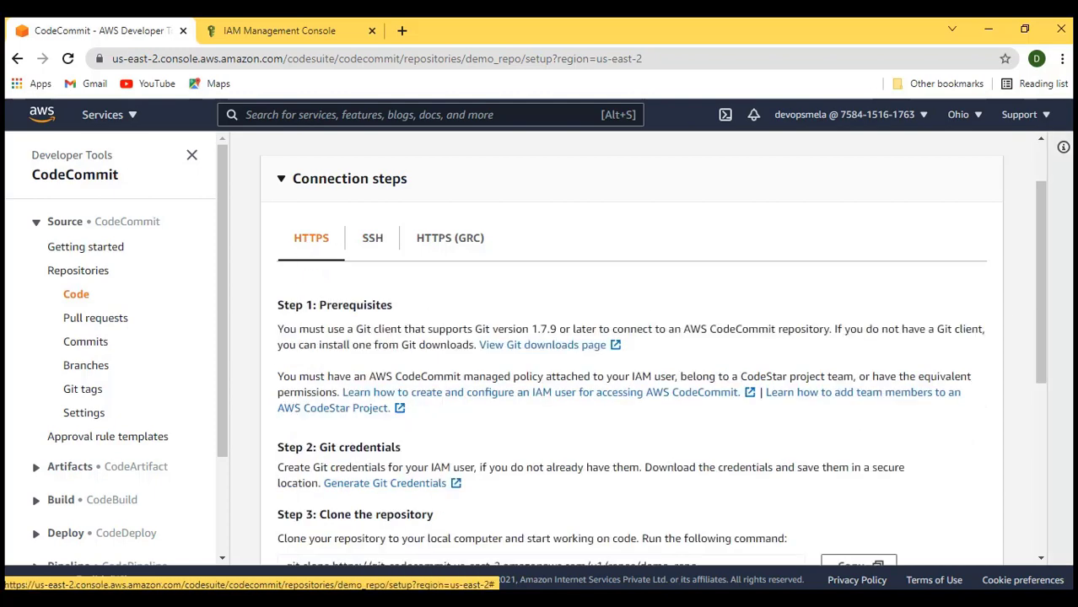
pyautogui.scroll(2, 1012, 232)
pyautogui.click(986, 200)
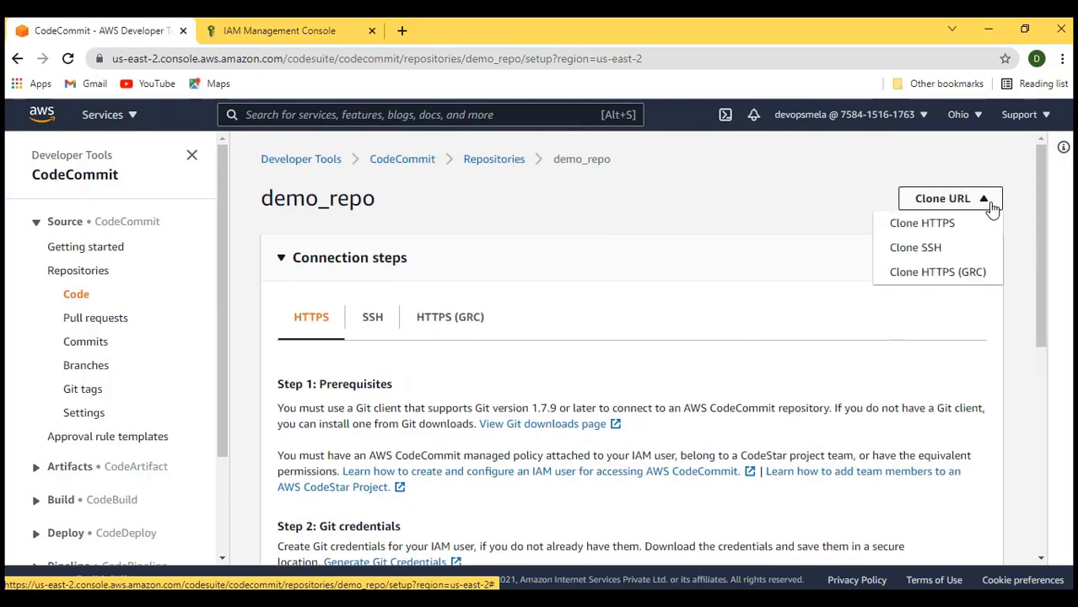
pyautogui.click(931, 219)
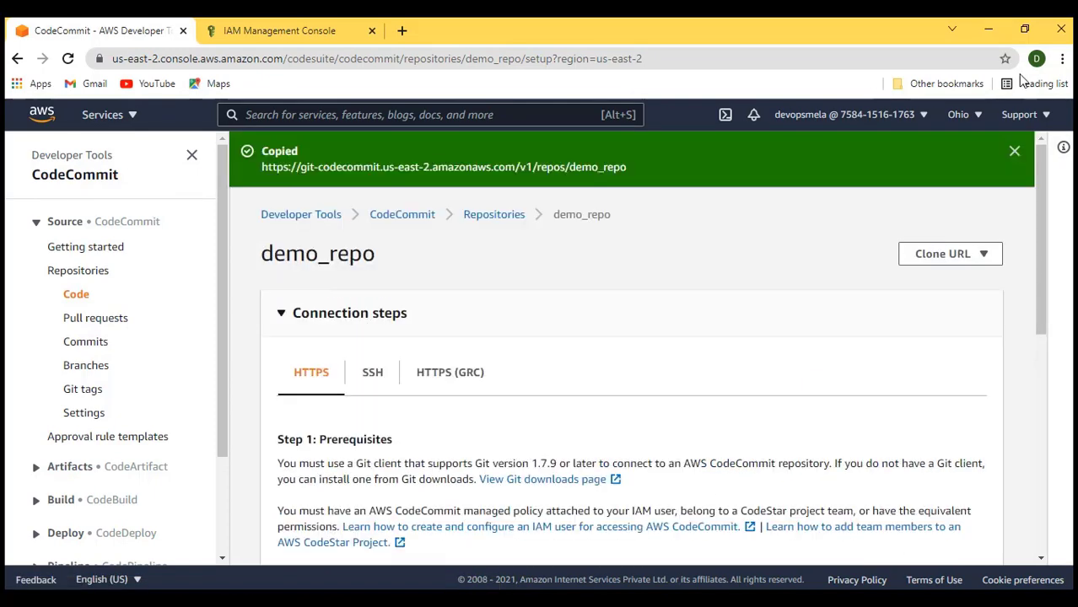
pyautogui.click(989, 32)
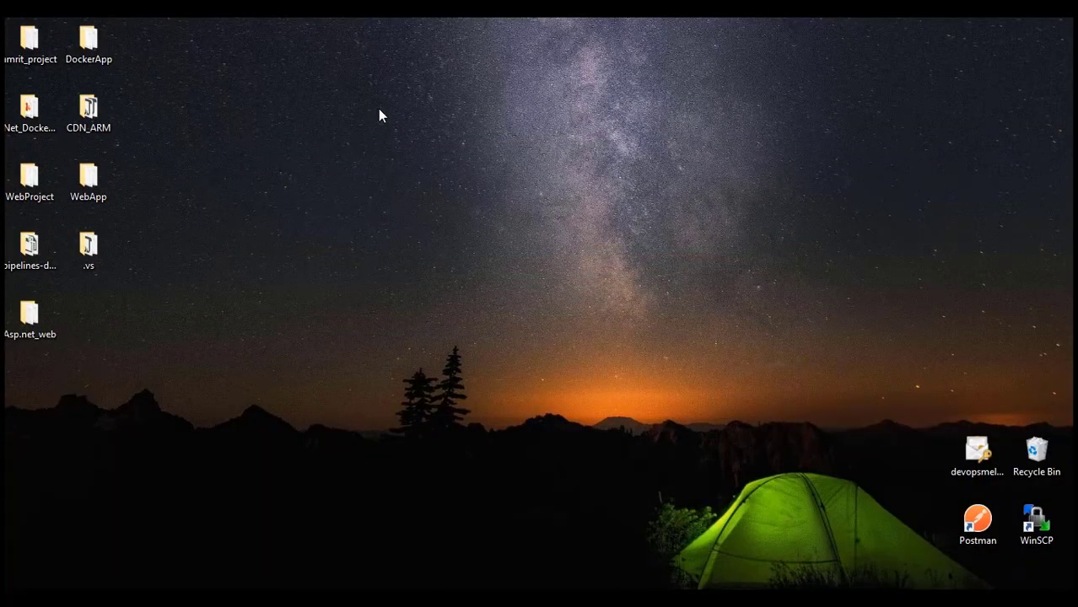
# Open Git Bash in the Desktop folder, widen and reposition its window, and enlarge the terminal text
pyautogui.rightClick(378, 110)
pyautogui.click(452, 265)
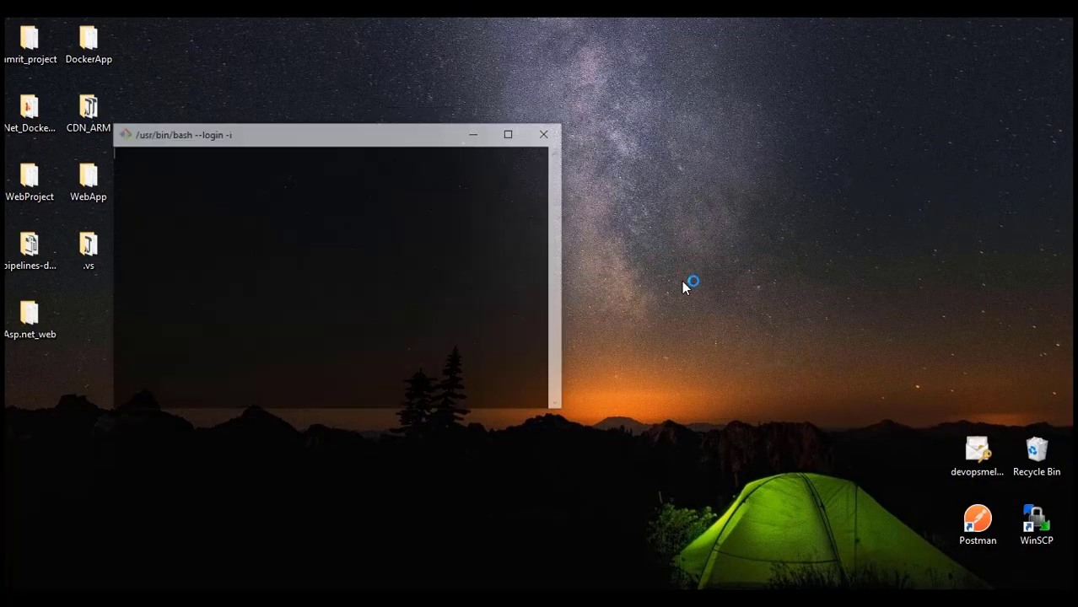
pyautogui.moveTo(356, 140); pyautogui.dragTo(643, 201)
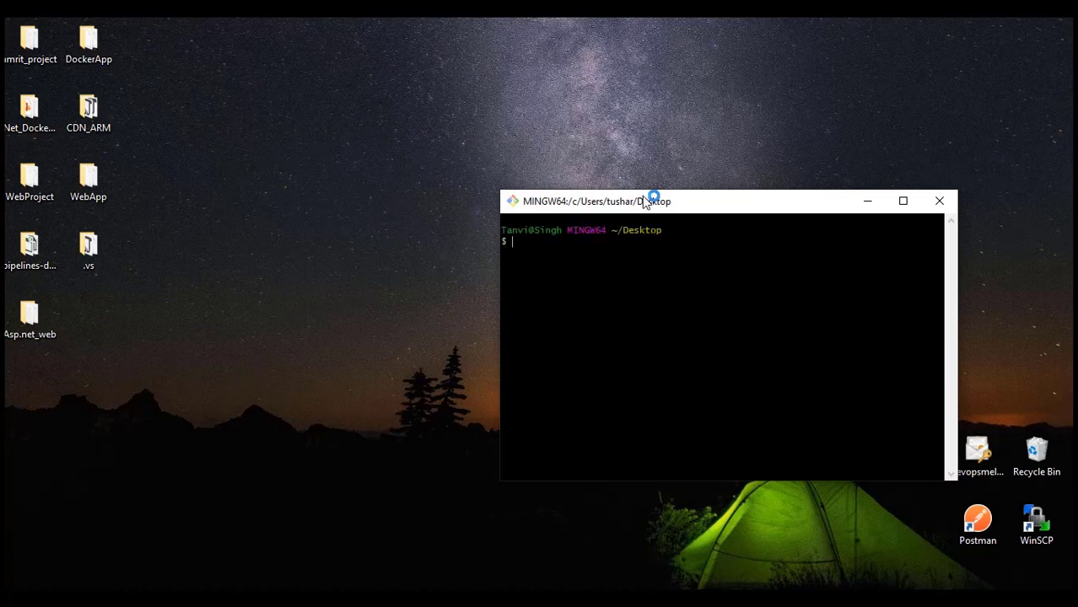
pyautogui.doubleClick(642, 190)
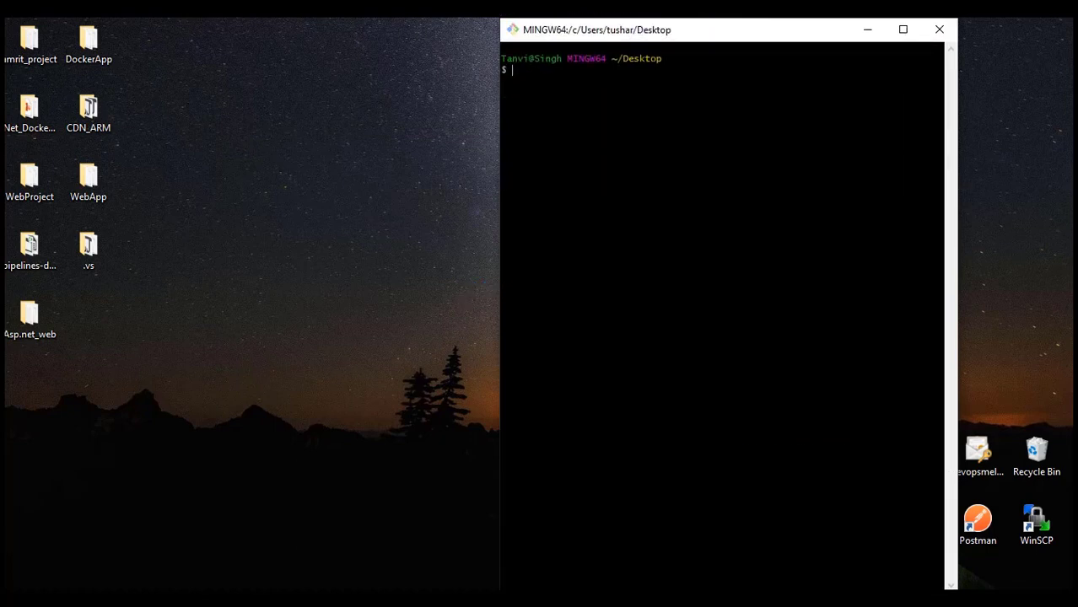
pyautogui.moveTo(503, 280); pyautogui.dragTo(68, 272)
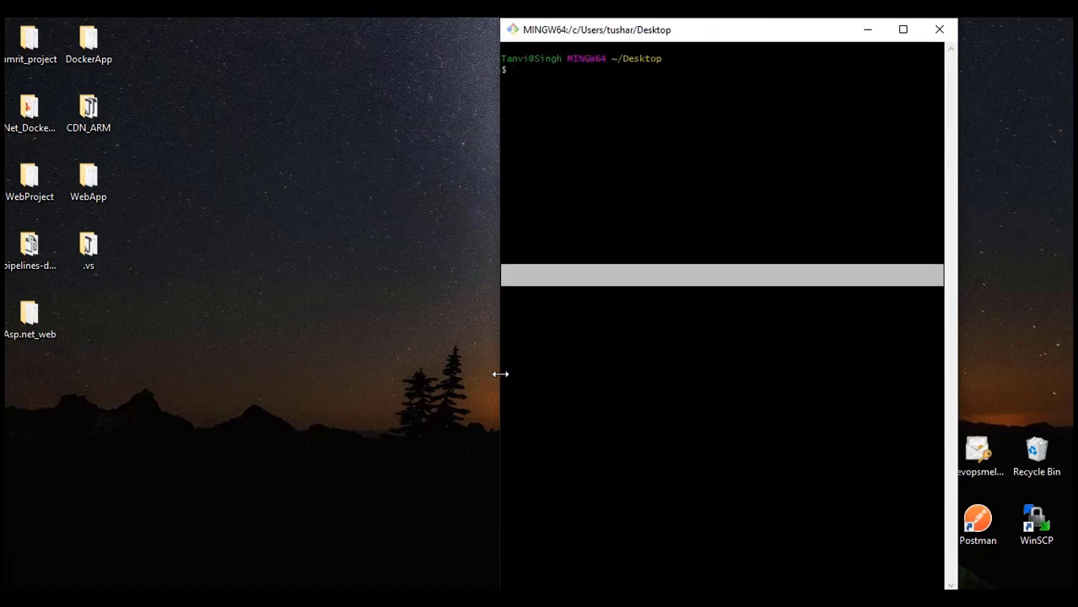
pyautogui.moveTo(498, 371); pyautogui.dragTo(53, 371)
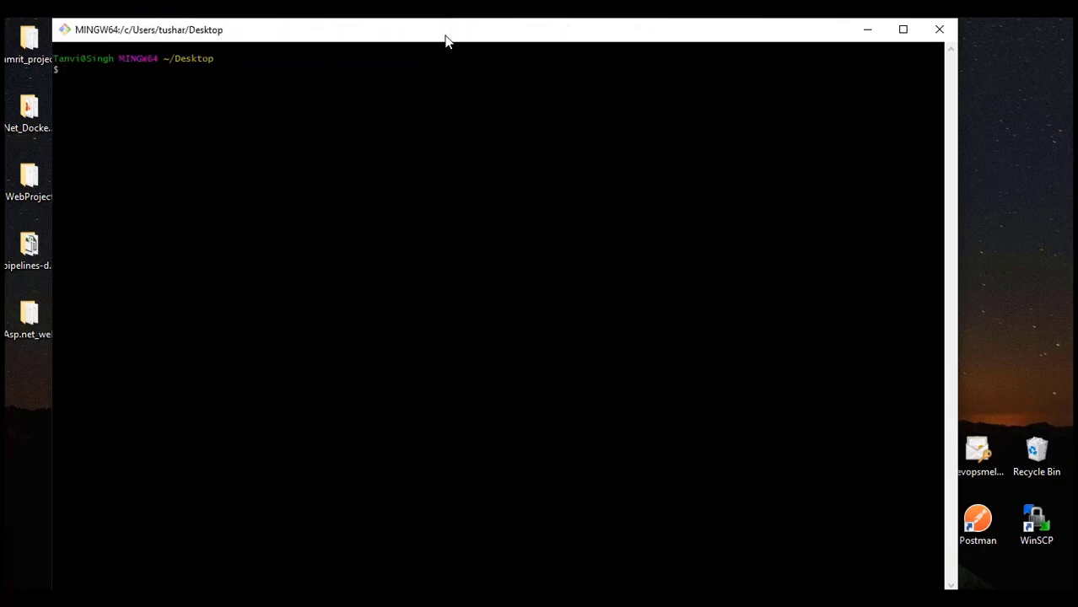
pyautogui.moveTo(447, 41); pyautogui.dragTo(537, 192)
pyautogui.hotkey('ctrl', '+')
pyautogui.hotkey('ctrl', '+')
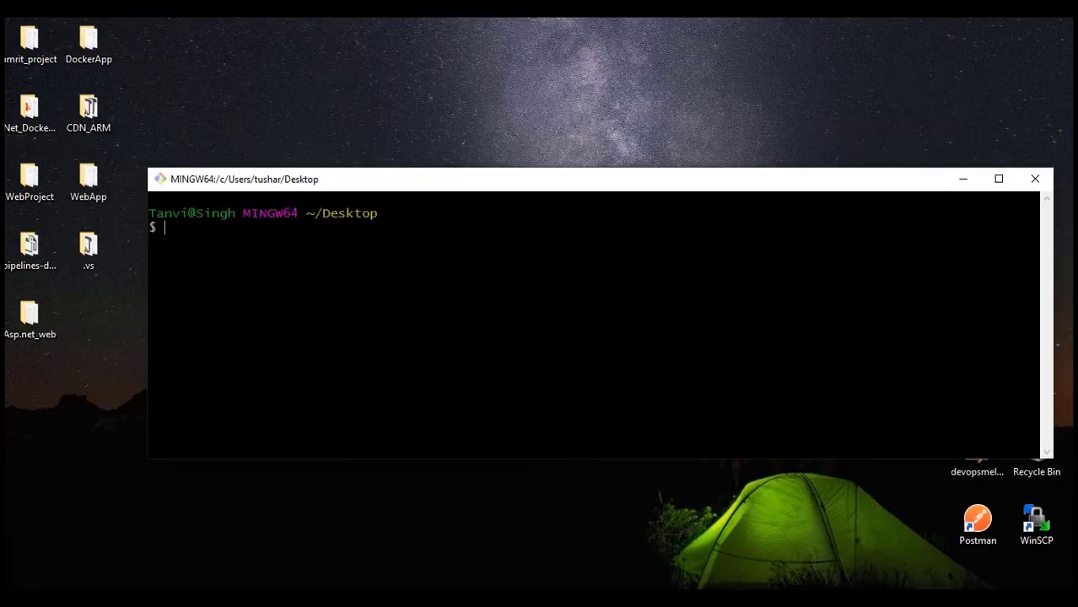
# Run git clone without a repository URL and clear the terminal
pyautogui.write('git clone')
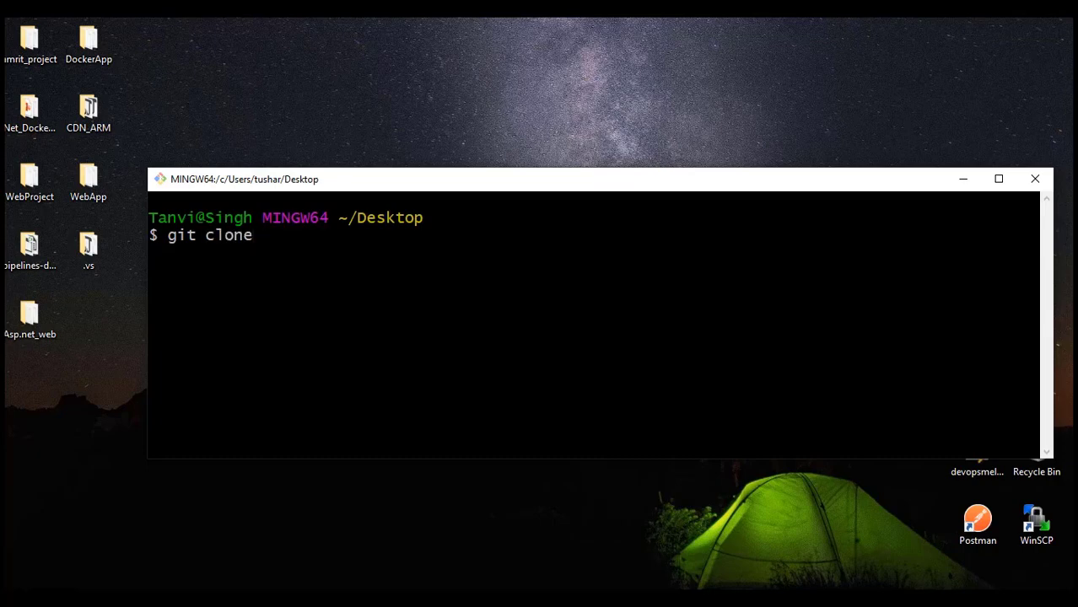
pyautogui.press('Return')
pyautogui.press('Return')
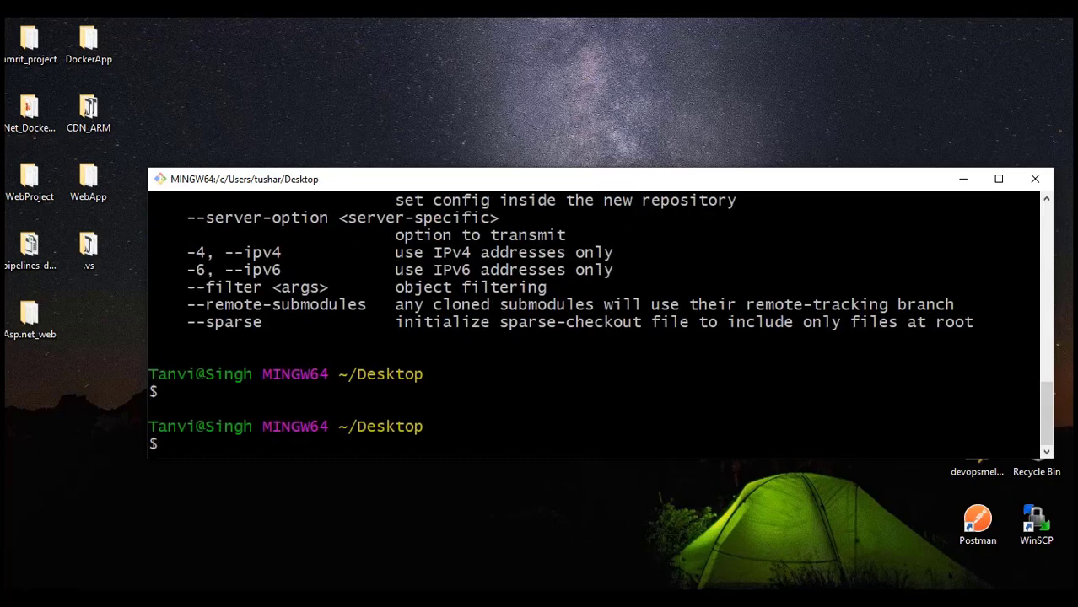
pyautogui.press('BackSpace')
pyautogui.write('ear')
pyautogui.press('Return')
# Try to paste the copied repository URL after a new git clone command
pyautogui.write('git clone')
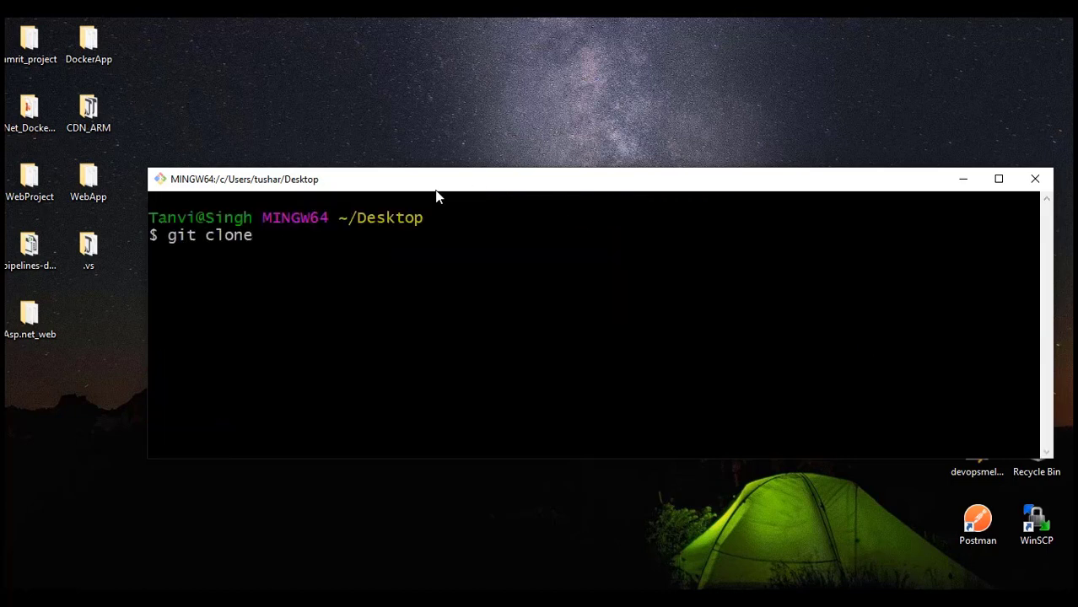
pyautogui.rightClick(332, 240)
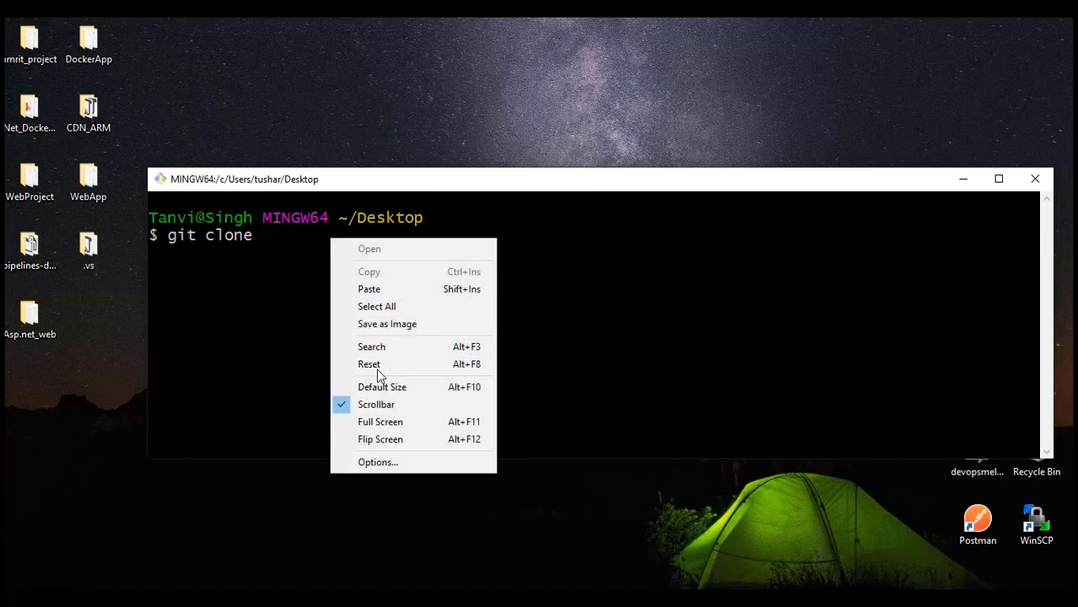
pyautogui.click(377, 290)
pyautogui.scroll(1, 376, 286)
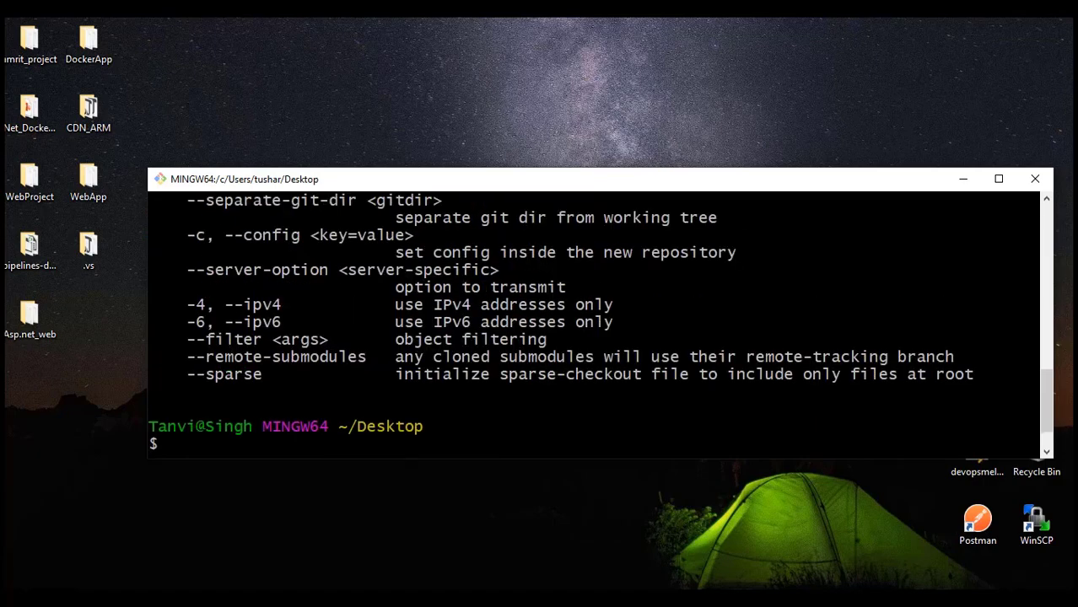
# Copy demo_repo's HTTPS clone URL again from CodeCommit and paste it into a new Notepad++ document
pyautogui.hotkey('alt', 'Tab')
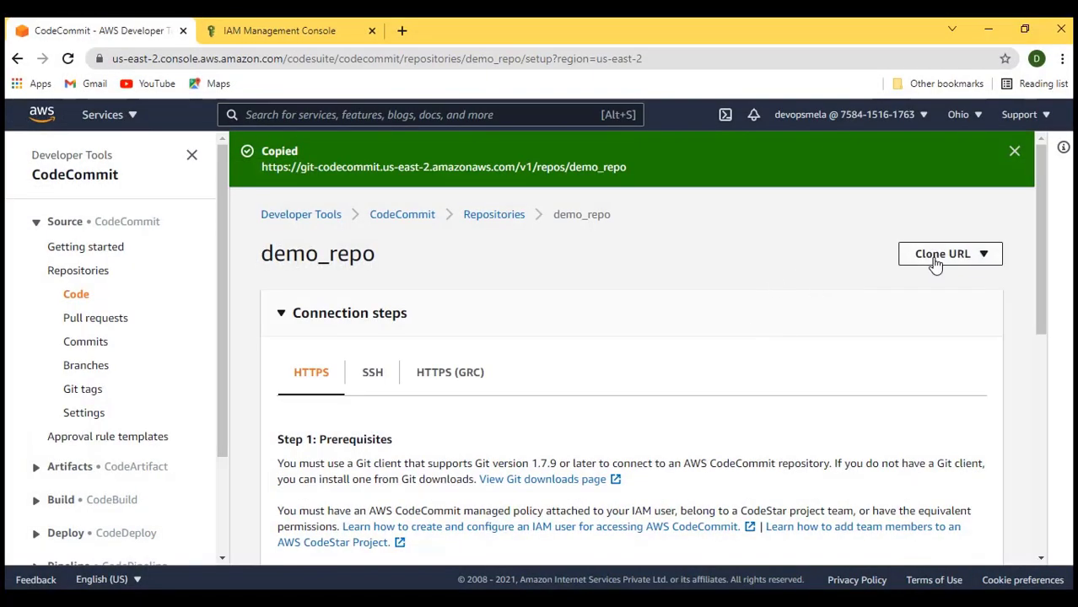
pyautogui.click(985, 255)
pyautogui.click(943, 281)
pyautogui.hotkey('alt', 'Tab')
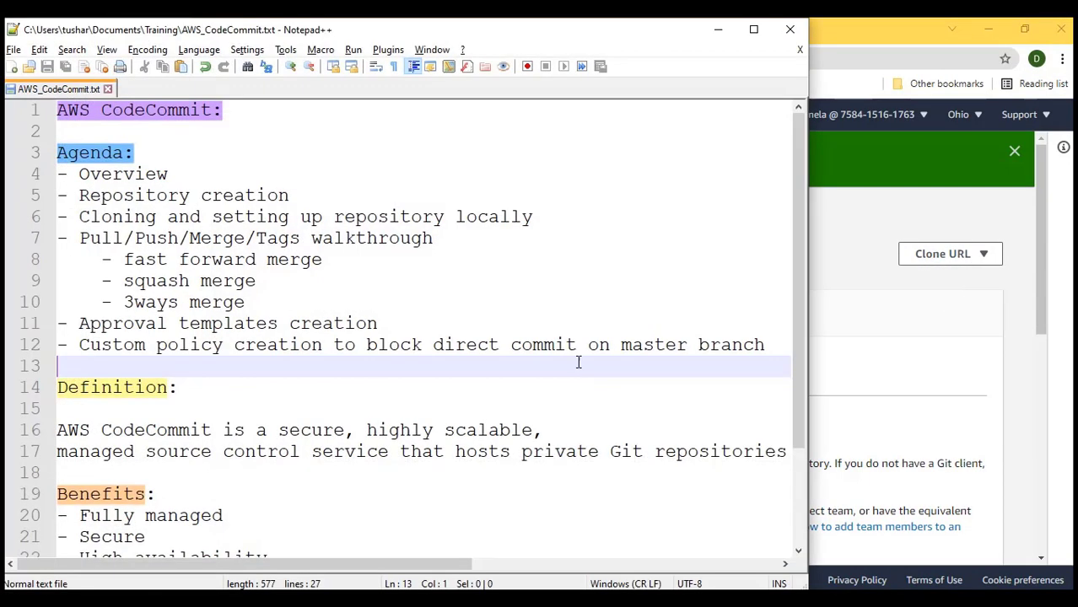
pyautogui.doubleClick(129, 84)
pyautogui.hotkey('ctrl', 'v')
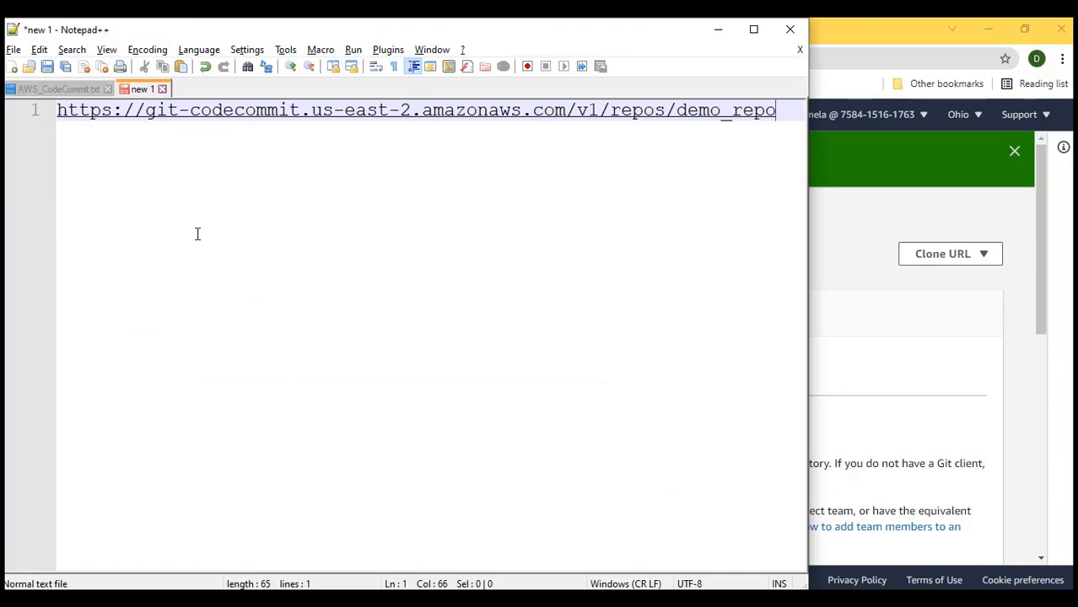
pyautogui.click(447, 600)
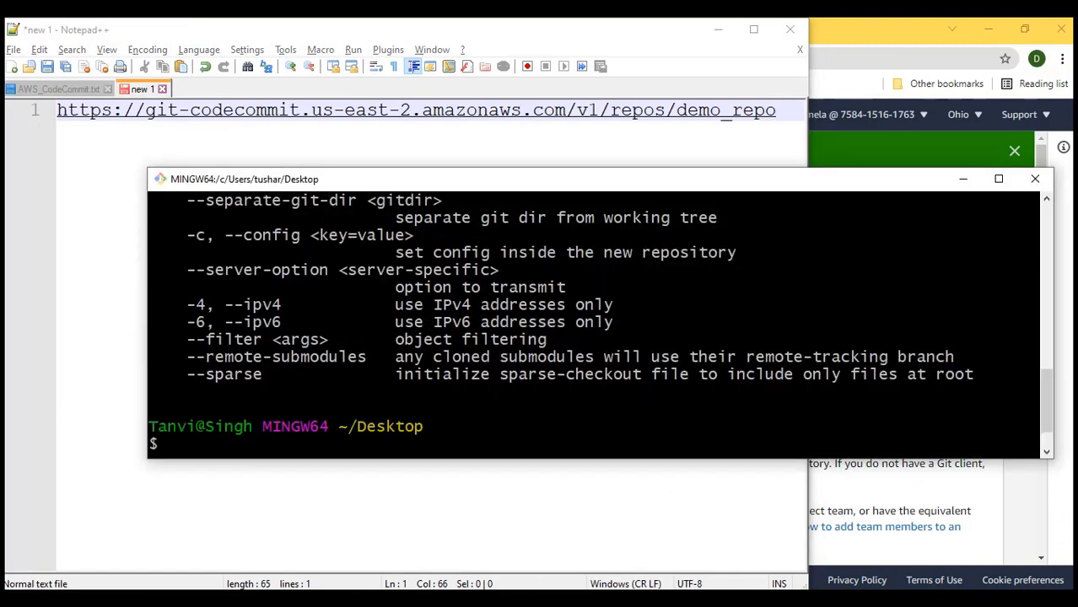
pyautogui.hotkey('ctrl', 'l')
pyautogui.write('git clne')
pyautogui.press('BackSpace')
pyautogui.press('BackSpace')
pyautogui.press('BackSpace')
pyautogui.write('one')
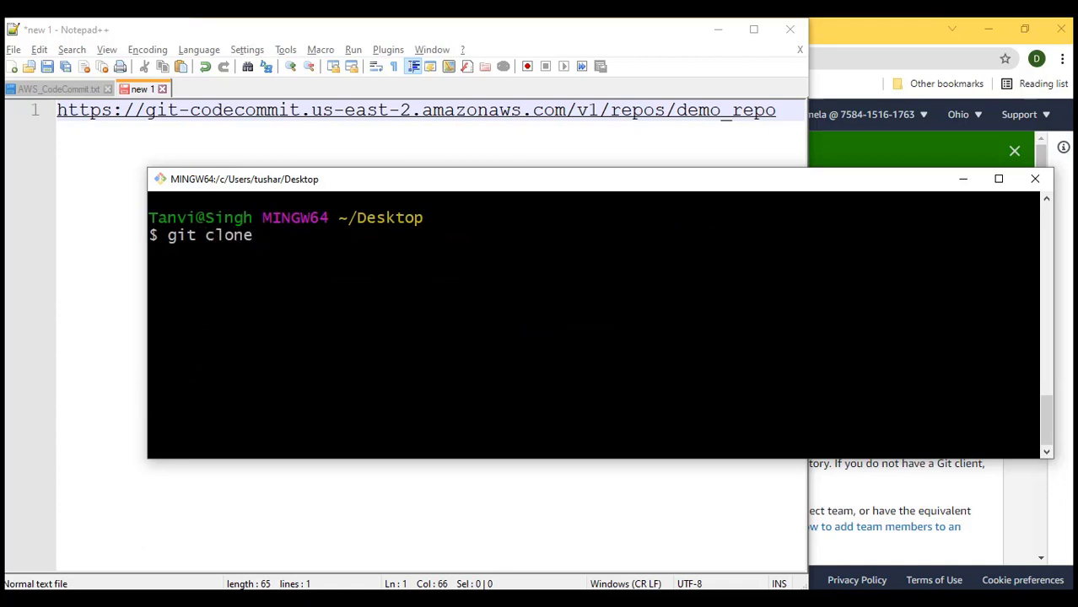
pyautogui.press('shift+Insert')
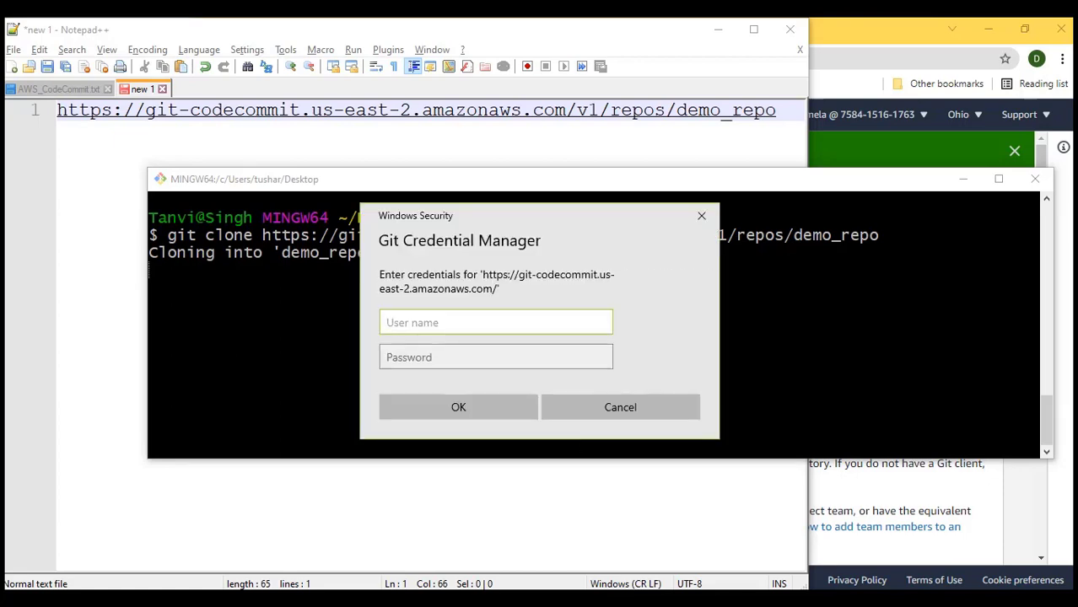
# Copy the Git user name from the credentials workbook in Excel into the Git Credential Manager's user name field
pyautogui.hotkey('alt', 'Tab')
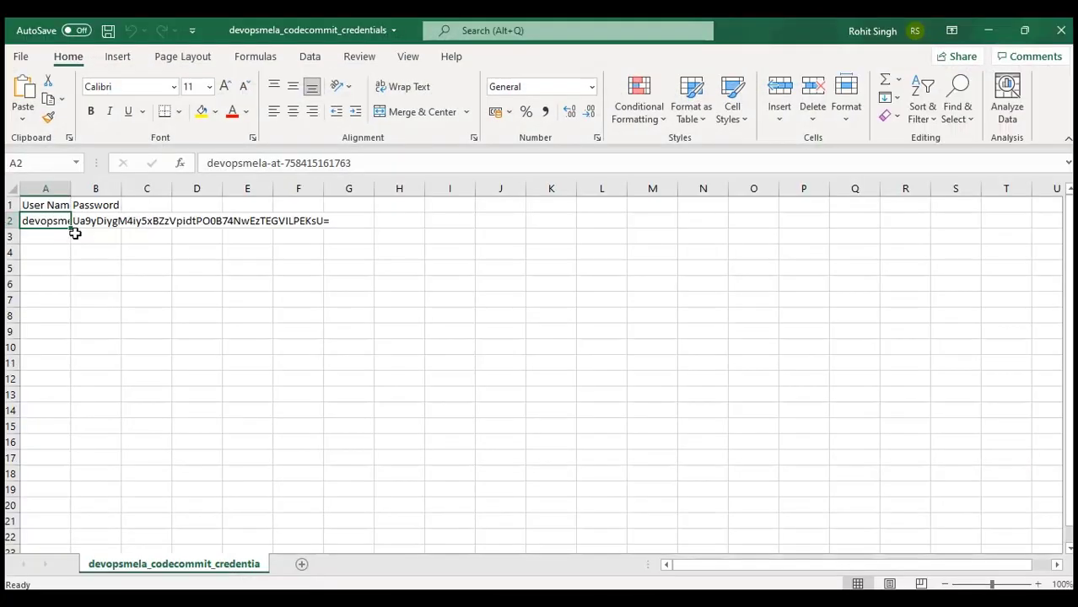
pyautogui.hotkey('ctrl', 'c')
pyautogui.click(988, 30)
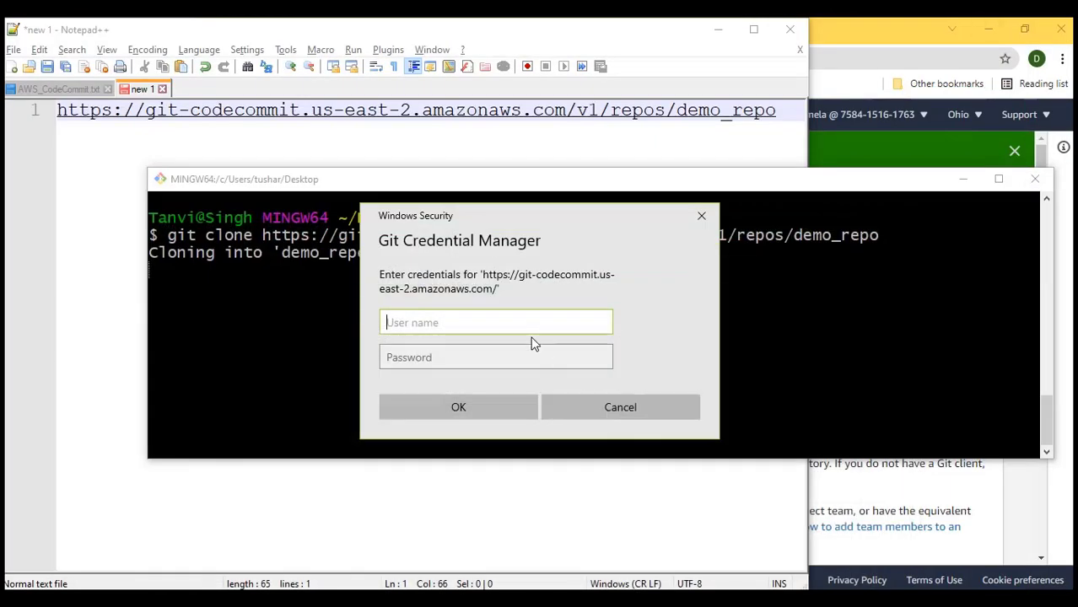
pyautogui.hotkey('ctrl', 'v')
# Copy the Git password from the credentials workbook into the Git Credential Manager's password field and submit the credentials
pyautogui.click(479, 358)
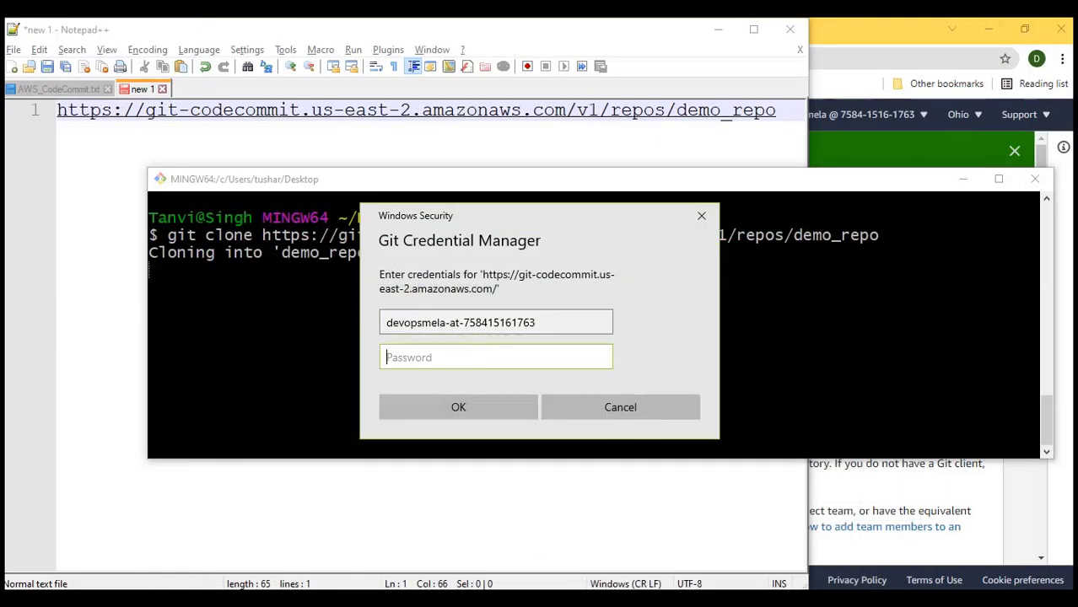
pyautogui.hotkey('alt', 'Tab')
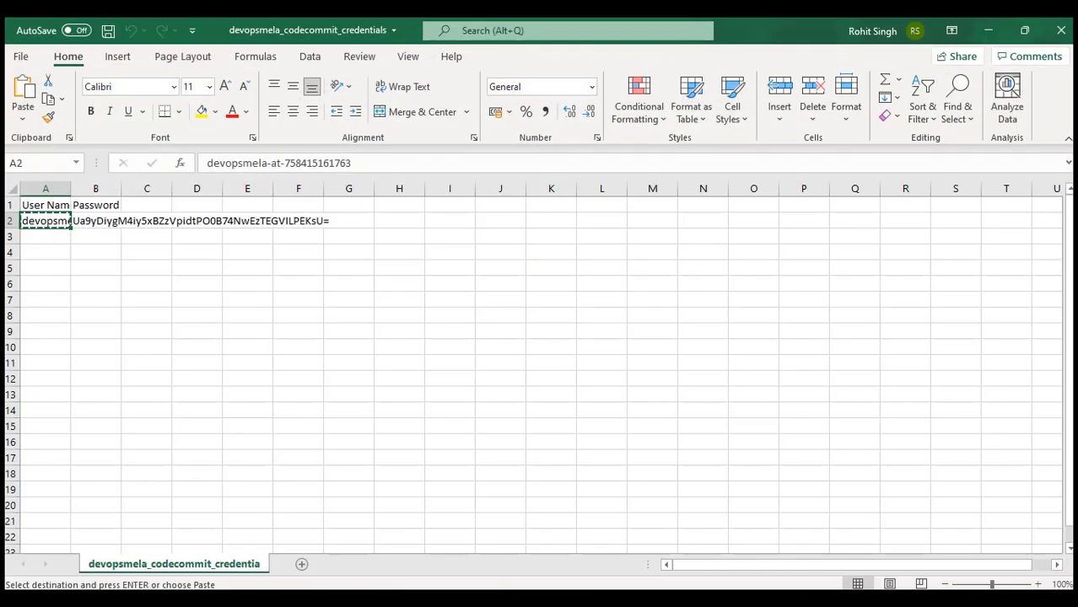
pyautogui.click(101, 221)
pyautogui.hotkey('ctrl', 'c')
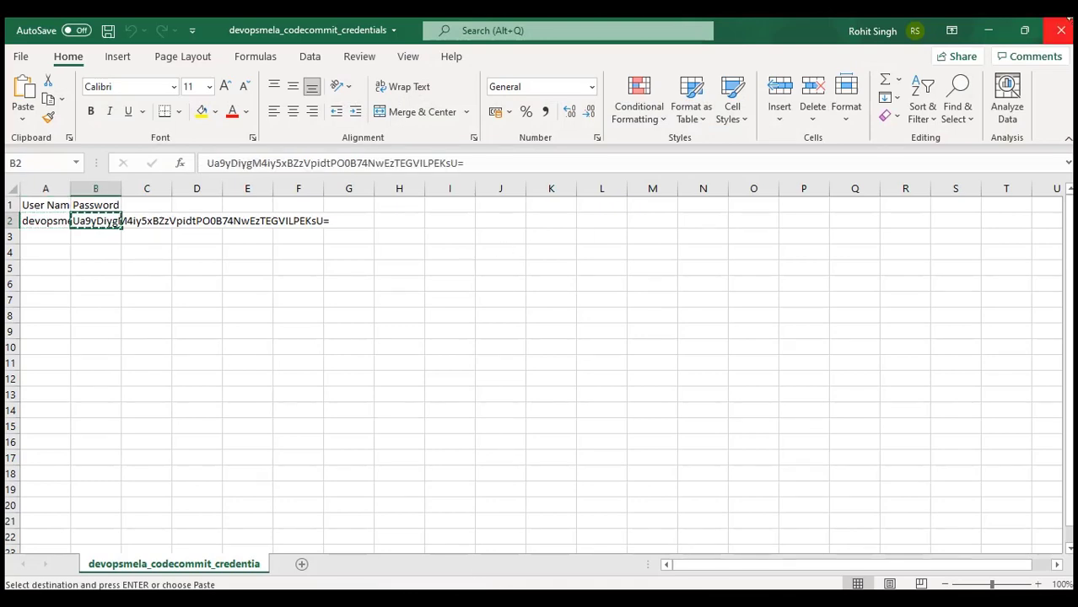
pyautogui.click(986, 30)
pyautogui.hotkey('ctrl', 'v')
pyautogui.click(437, 408)
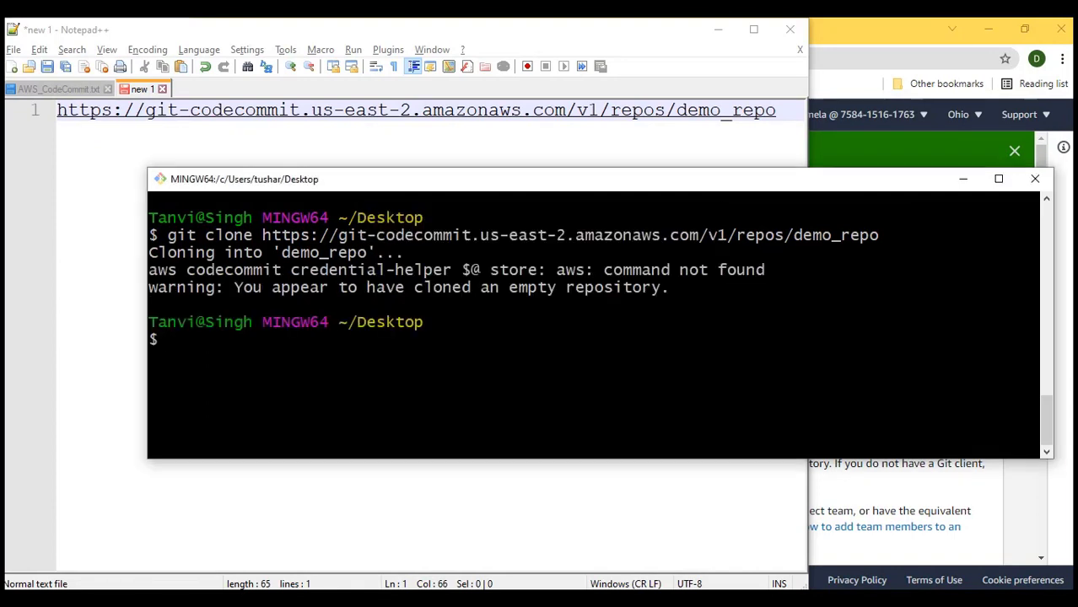
# Review the clone output, change into the demo_repo directory and clear the terminal
pyautogui.moveTo(234, 287)
pyautogui.mouseDown()
pyautogui.moveTo(507, 305)
pyautogui.moveTo(563, 292)
pyautogui.mouseUp()
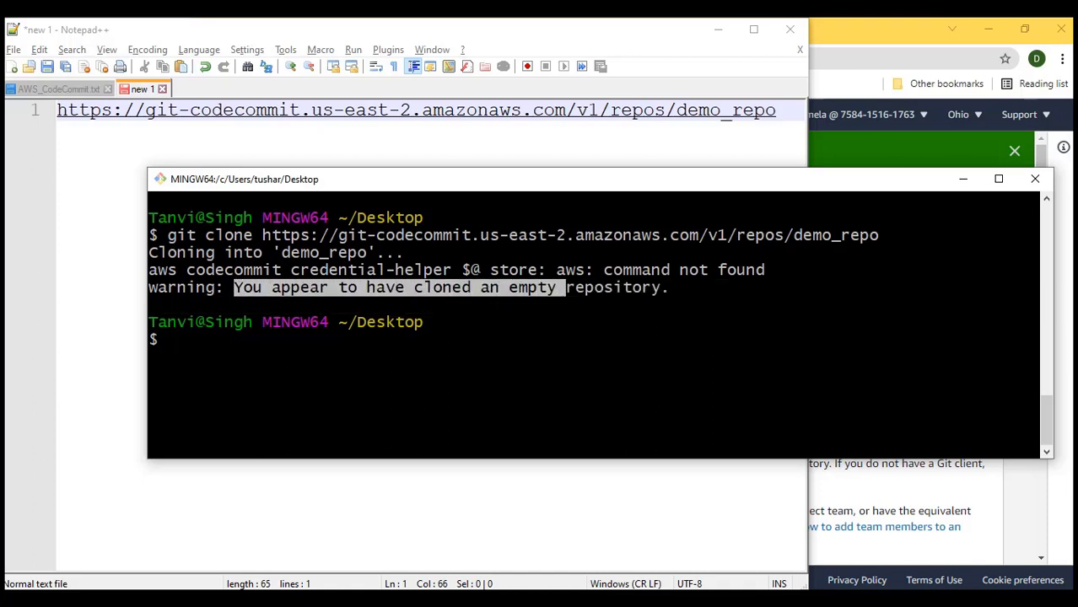
pyautogui.click(562, 292)
pyautogui.write('cd dem')
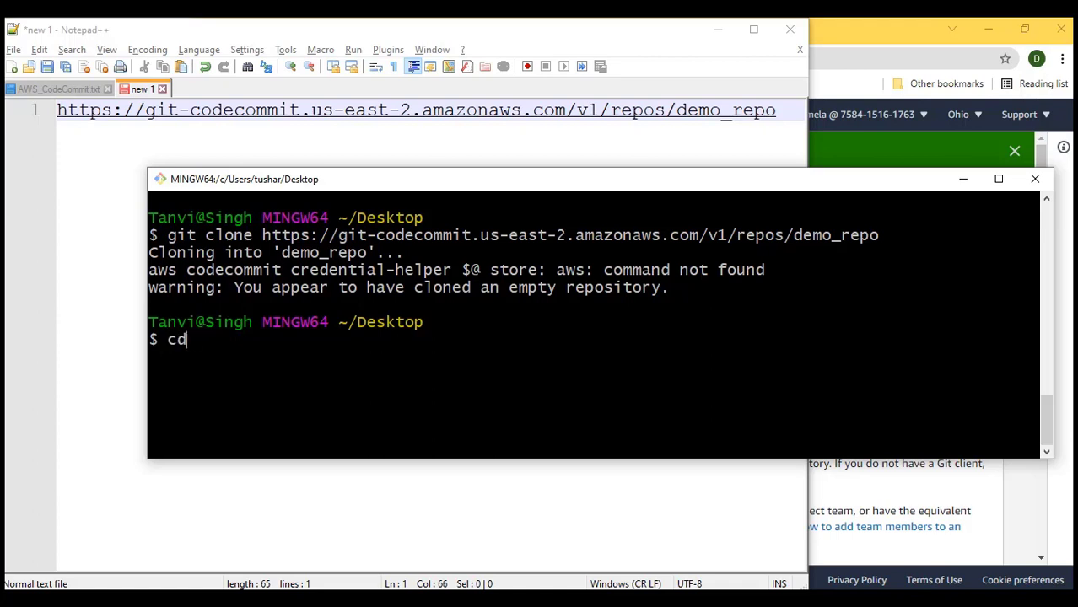
pyautogui.press('Tab')
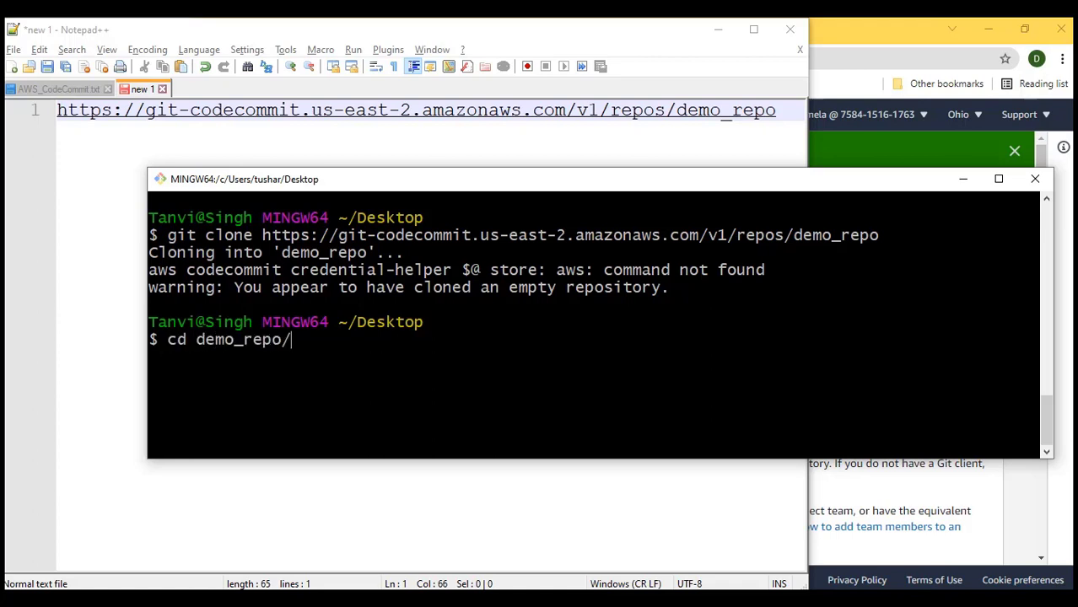
pyautogui.press('Return')
pyautogui.hotkey('ctrl', 'l')
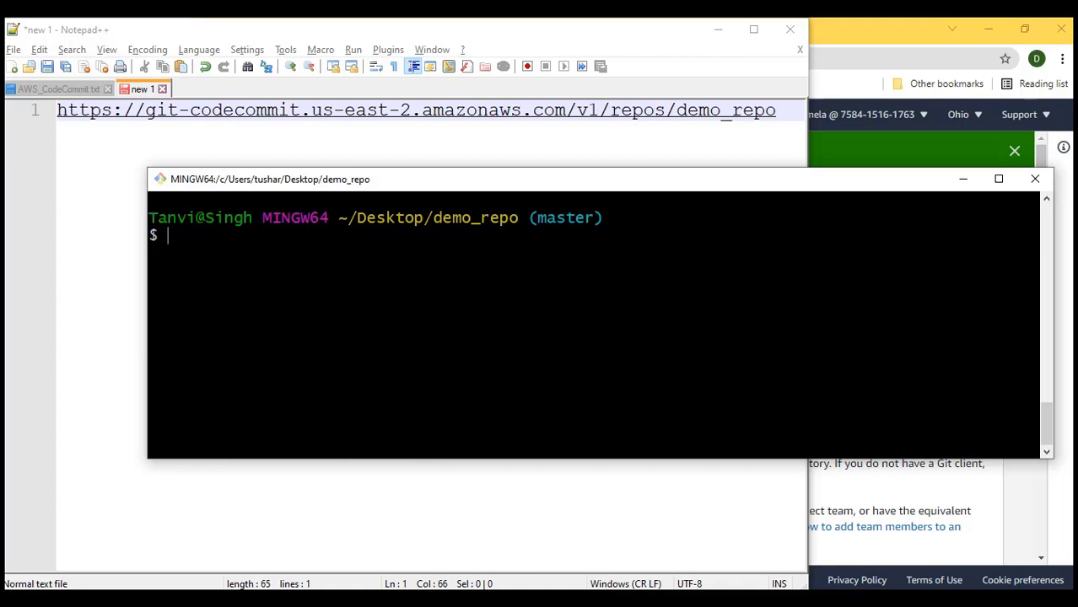
# Make the Git Bash window taller and list the contents of demo_repo with ls
pyautogui.moveTo(575, 459); pyautogui.dragTo(576, 577)
pyautogui.write('ls')
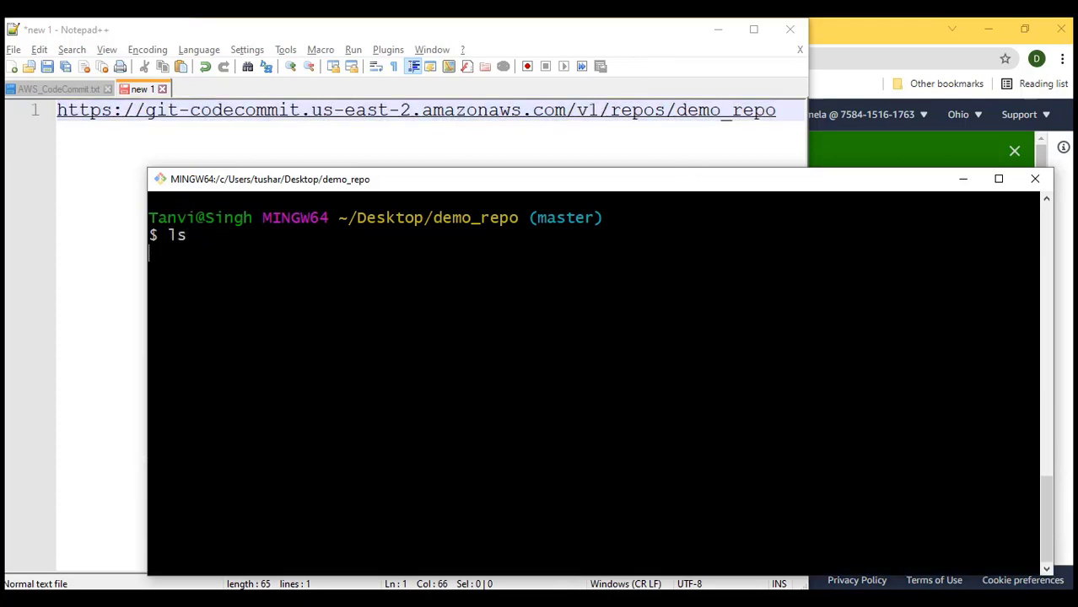
pyautogui.press('Return')
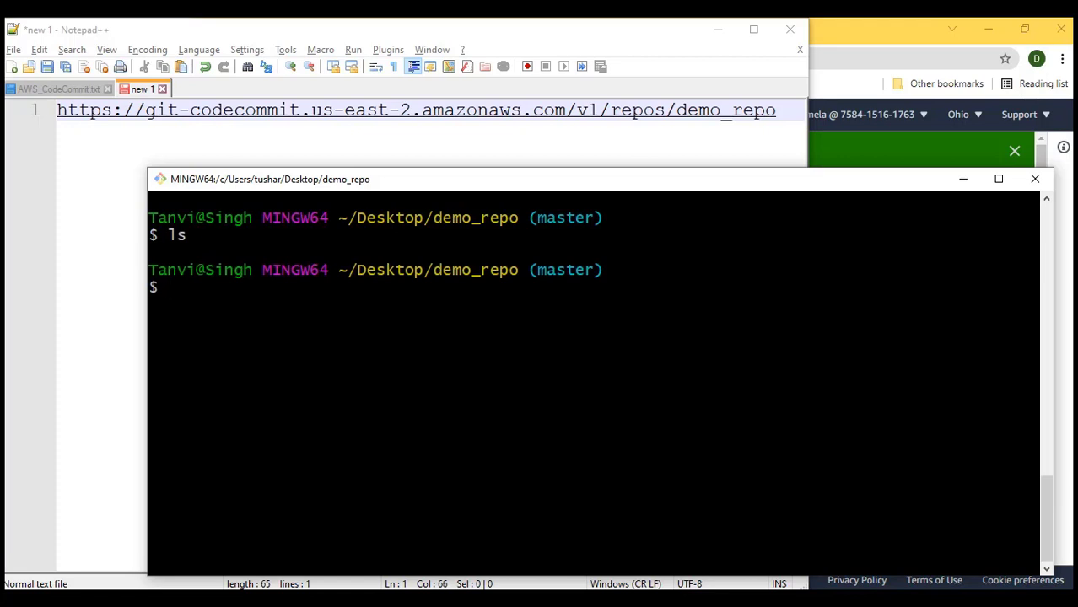
# Create hello.txt in demo_repo by running echo "Hello World!!" > hello.txt
pyautogui.write('git')
pyautogui.press('BackSpace')
pyautogui.press('BackSpace')
pyautogui.press('BackSpace')
pyautogui.press('BackSpace')
pyautogui.write('ech')
pyautogui.press('BackSpace')
pyautogui.press('BackSpace')
pyautogui.write('ho ""')
pyautogui.press('Left')
pyautogui.write('Hello World')
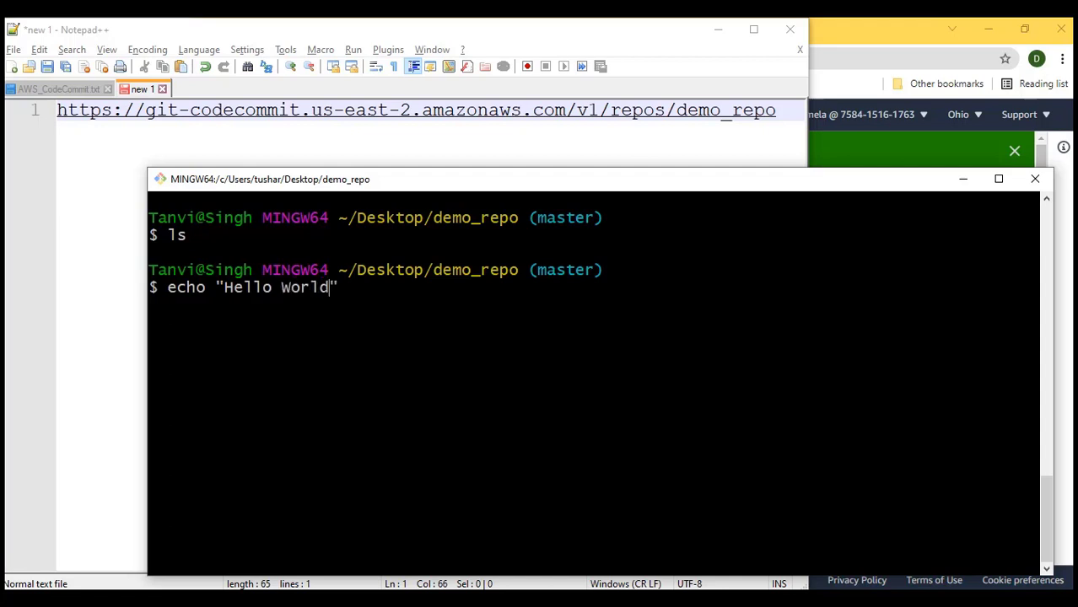
pyautogui.write('!!" > hello.txt')
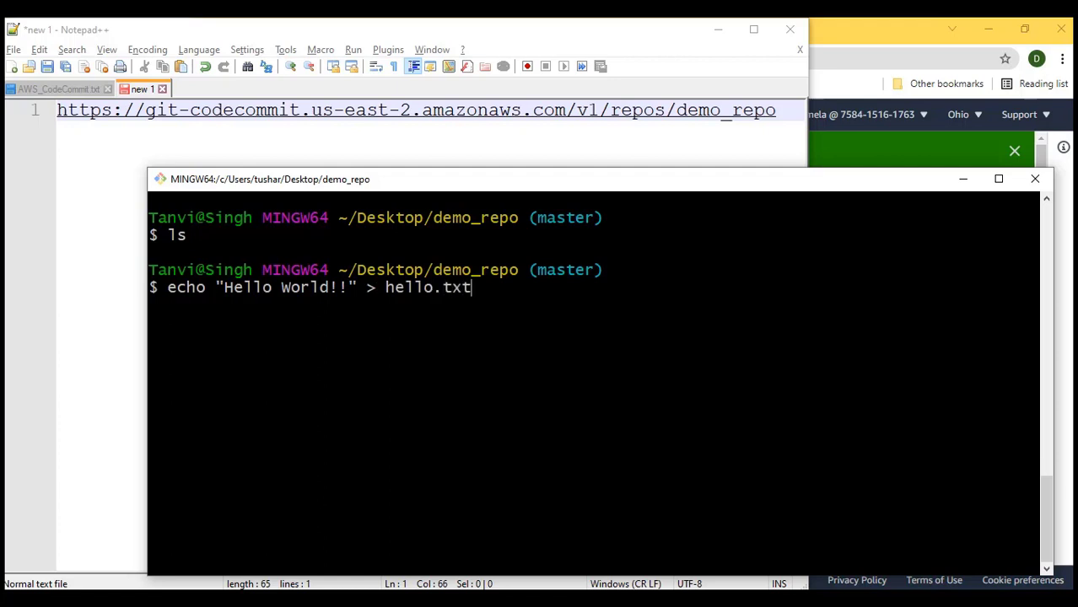
pyautogui.press('Return')
# Stage all changes in demo_repo with git add . and commit them with the message "Hello World"
pyautogui.write('git ')
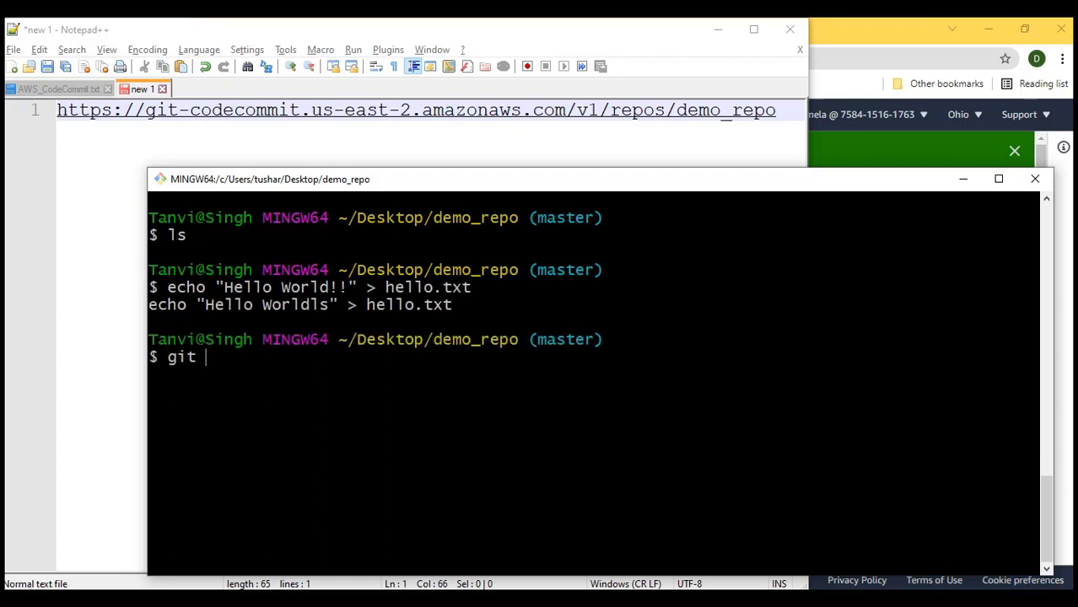
pyautogui.write('add .')
pyautogui.press('Return')
pyautogui.write('git co')
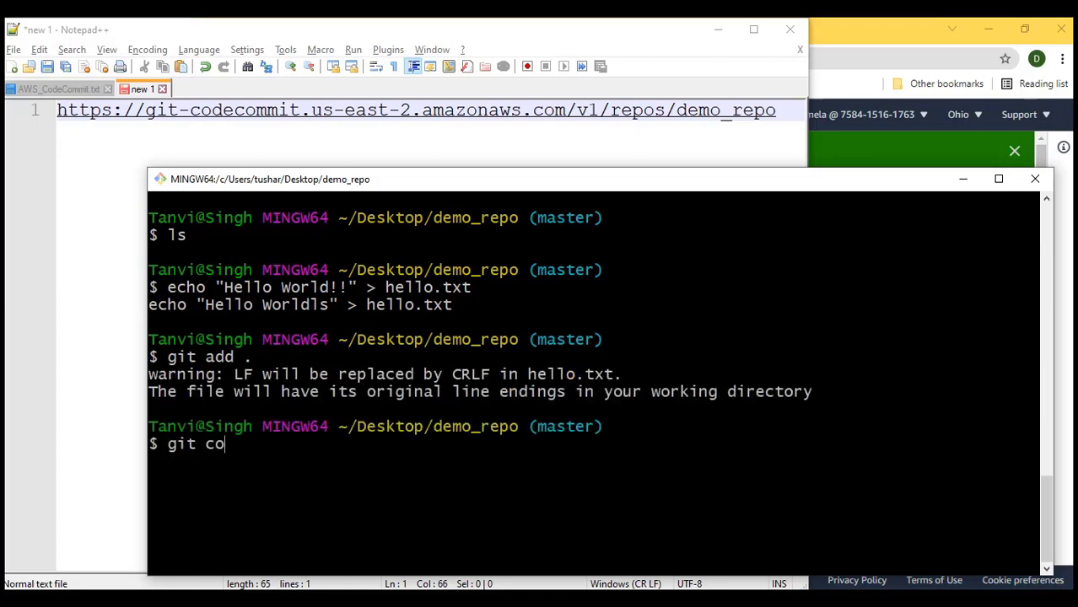
pyautogui.write('mmit -m ""')
pyautogui.press('Left')
pyautogui.write('Hello')
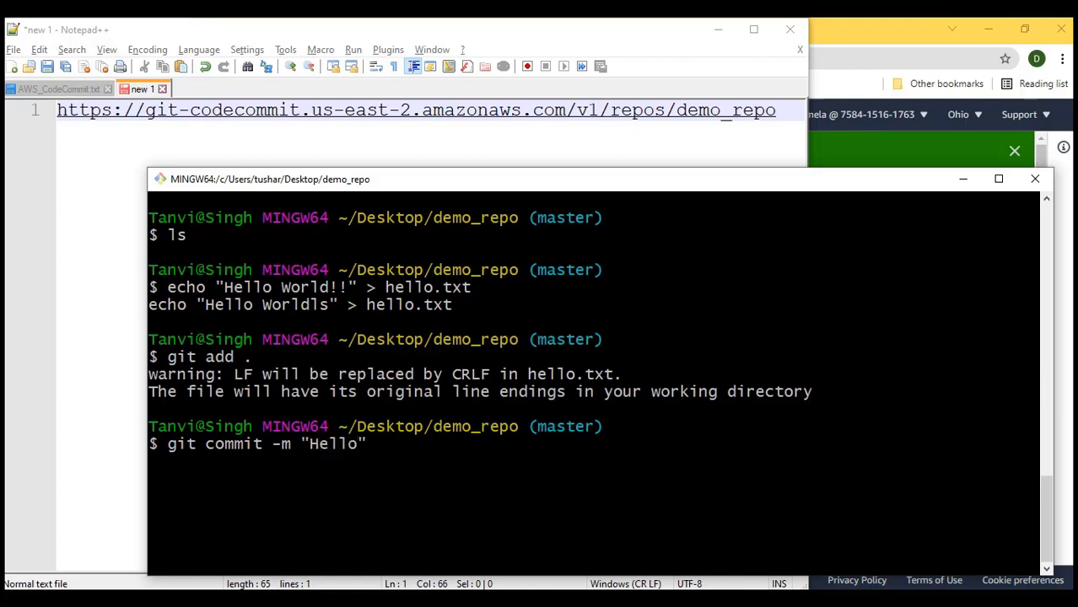
pyautogui.write(' World')
pyautogui.press('Return')
# Review the commit history with git log in a cleared terminal and push the commit with git push
pyautogui.hotkey('ctrl', 'l')
pyautogui.write('git log')
pyautogui.press('Return')
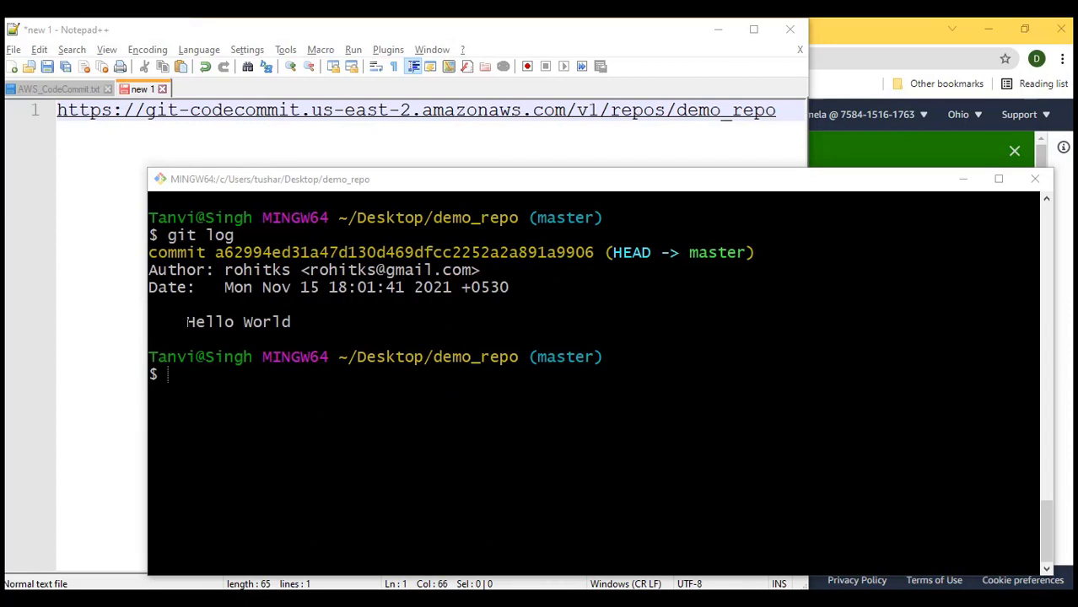
pyautogui.moveTo(187, 322); pyautogui.dragTo(151, 338)
pyautogui.click(151, 338)
pyautogui.write('git push')
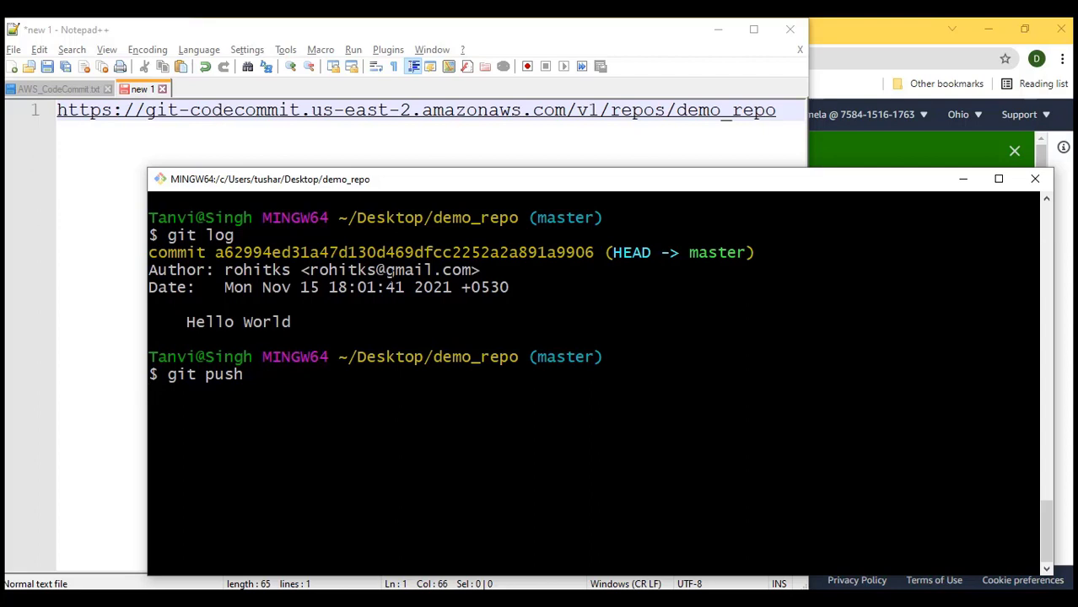
pyautogui.press('Return')
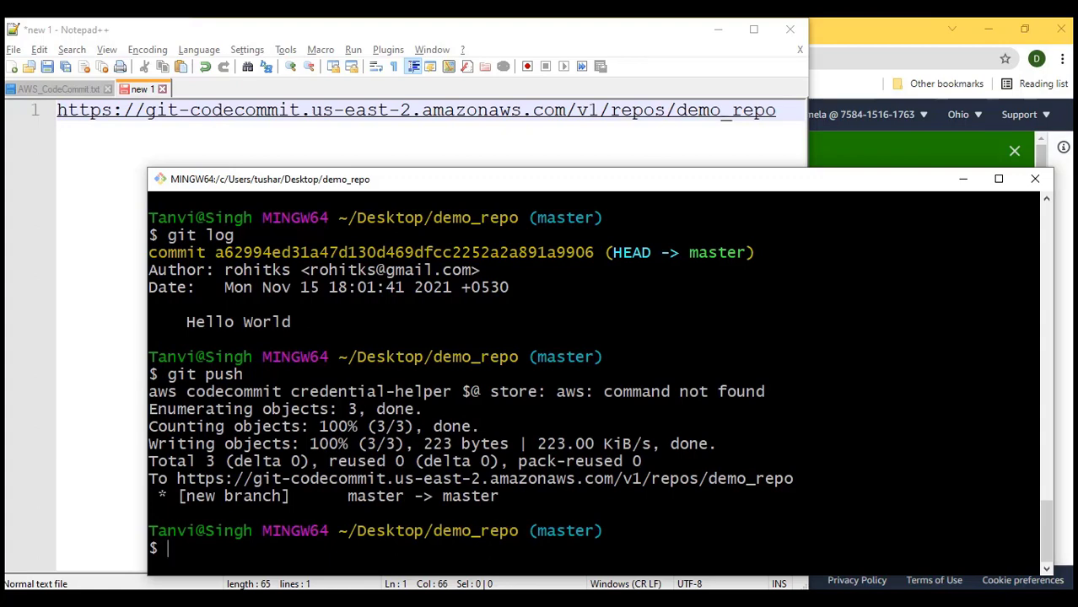
# Minimize Git Bash and Notepad++ and open demo_repo from the CodeCommit repositories list in the browser
pyautogui.click(963, 179)
pyautogui.click(718, 29)
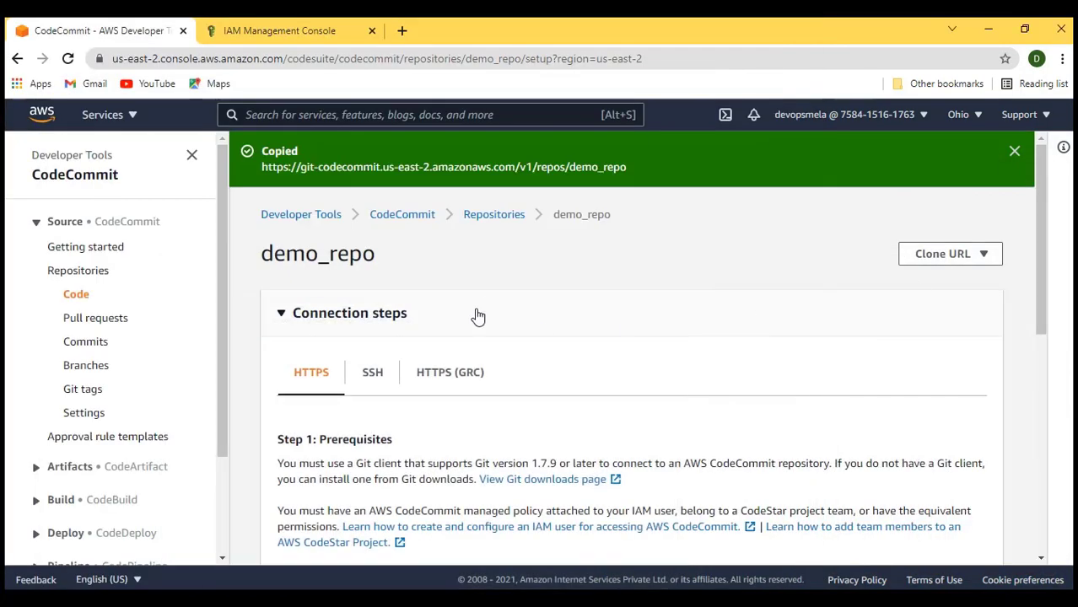
pyautogui.click(80, 271)
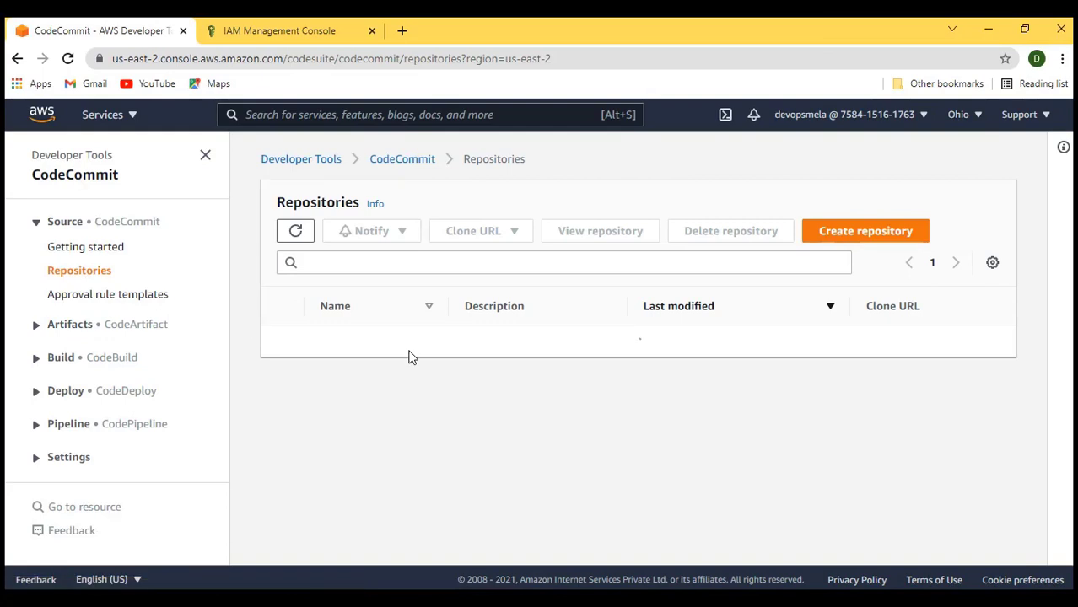
pyautogui.click(338, 353)
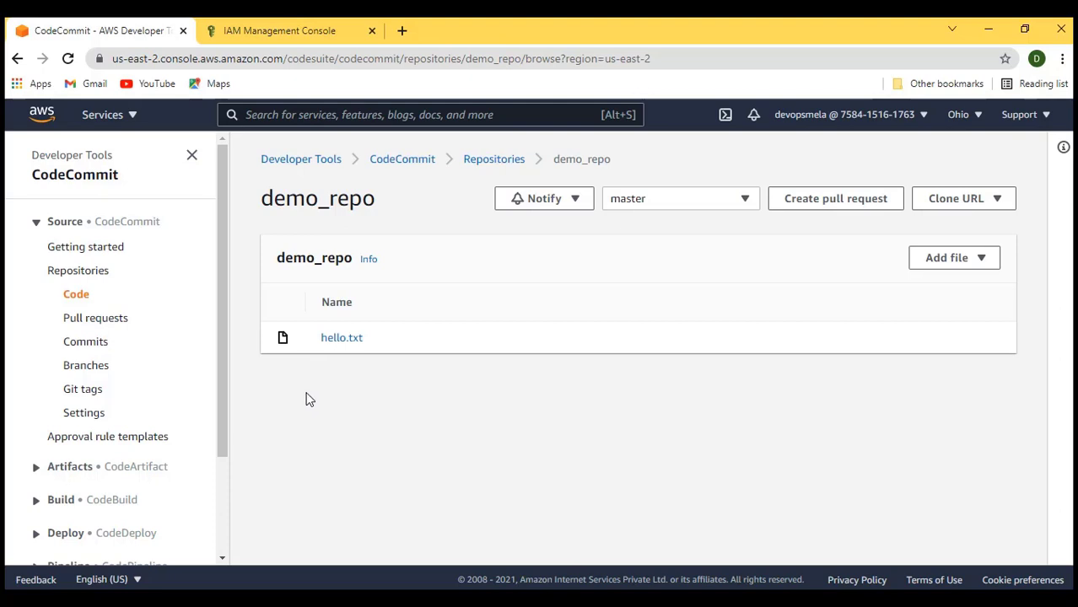
# Examine the branch choices, Clone URL options and Add file options of demo_repo
pyautogui.click(746, 200)
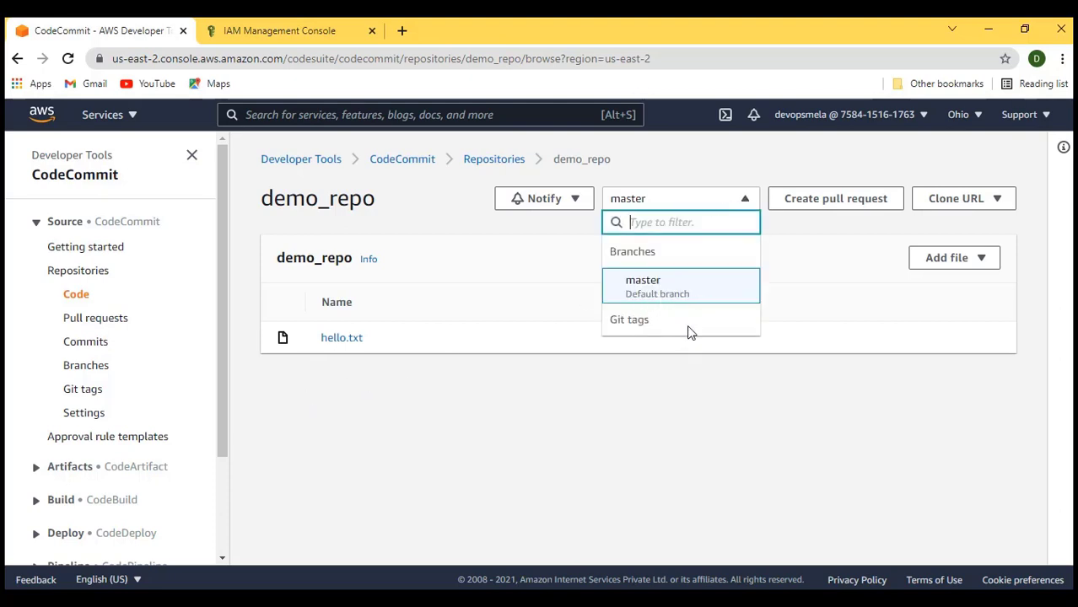
pyautogui.click(722, 498)
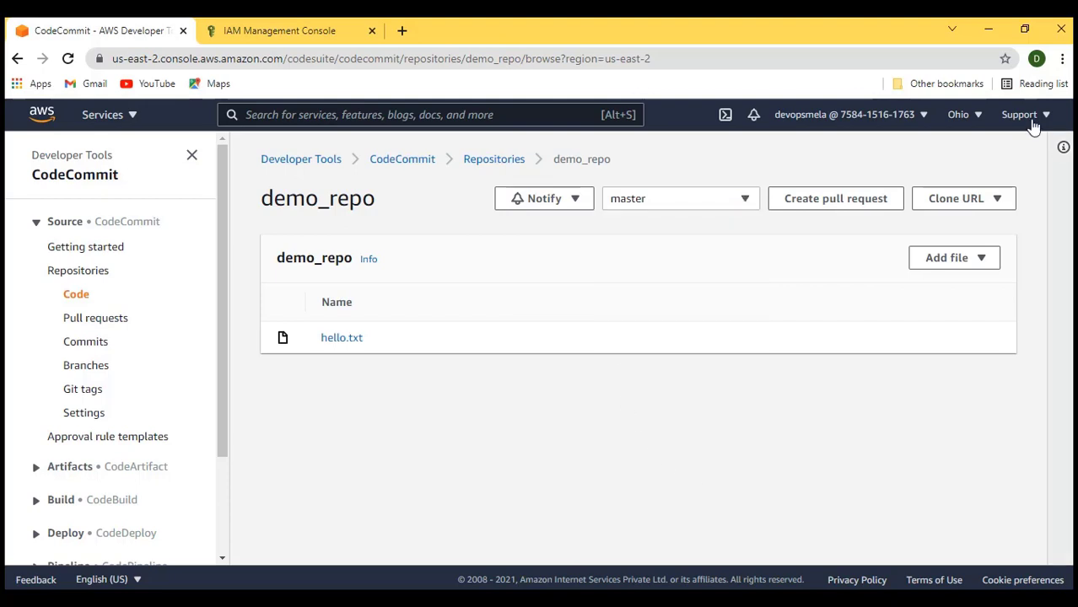
pyautogui.click(993, 202)
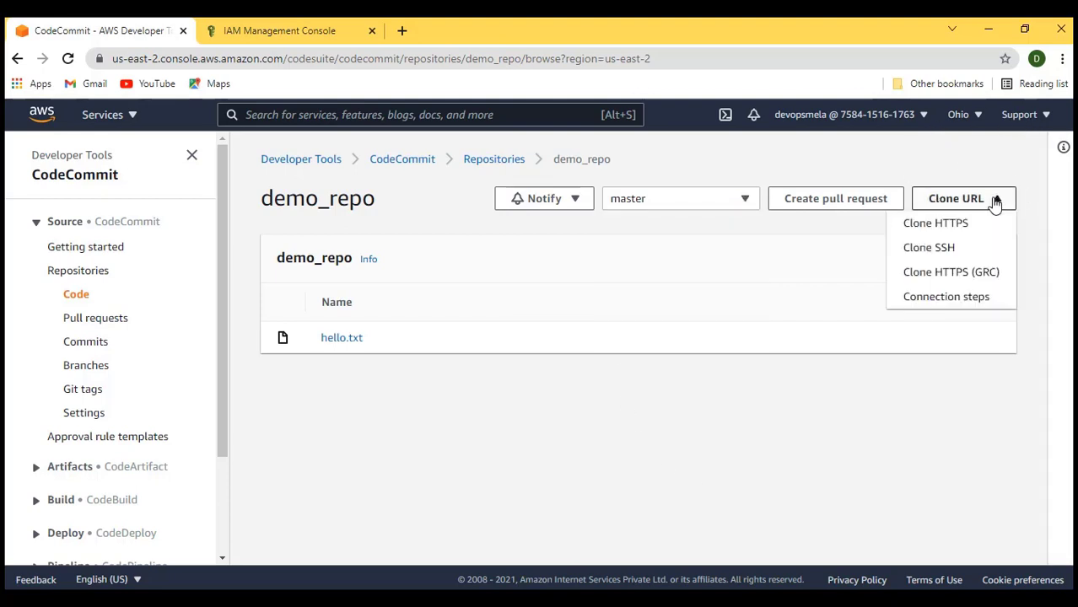
pyautogui.click(994, 202)
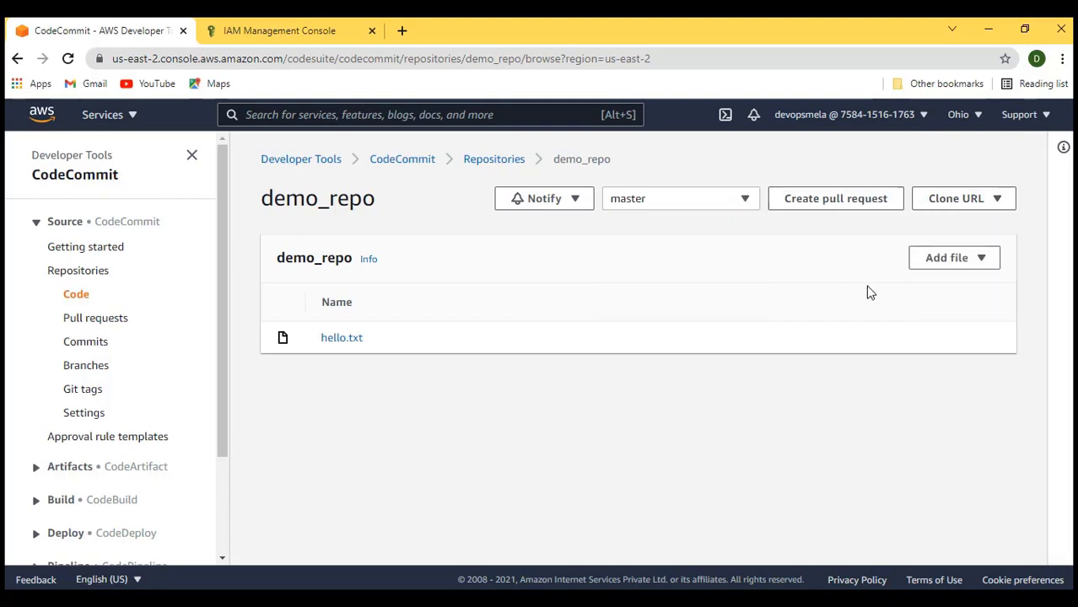
pyautogui.click(983, 260)
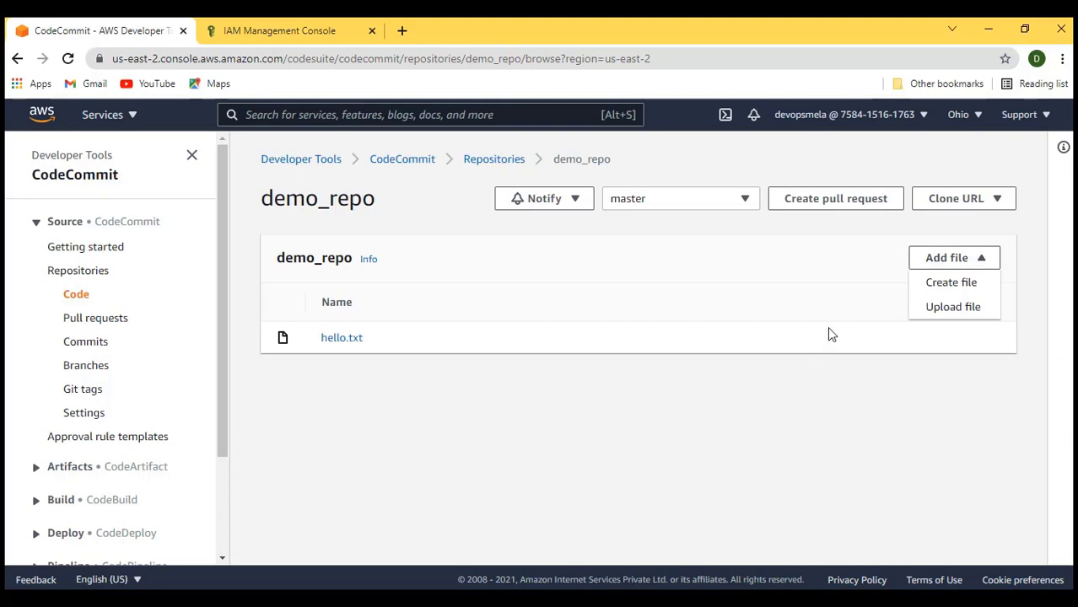
pyautogui.click(590, 416)
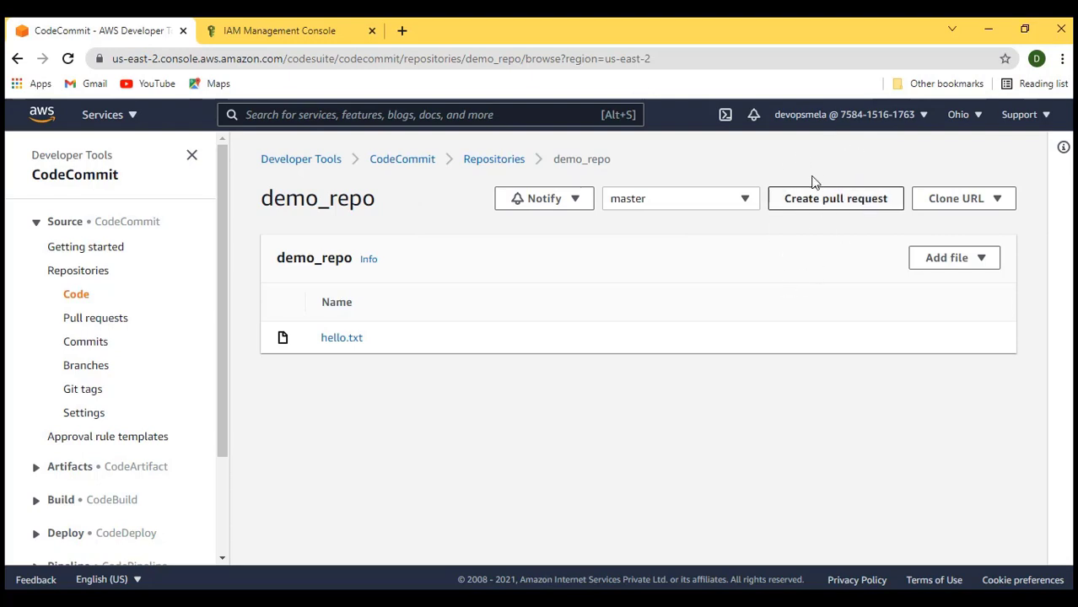
# View the pull requests and commits of demo_repo and check the author of the "Hello World" commit
pyautogui.click(75, 326)
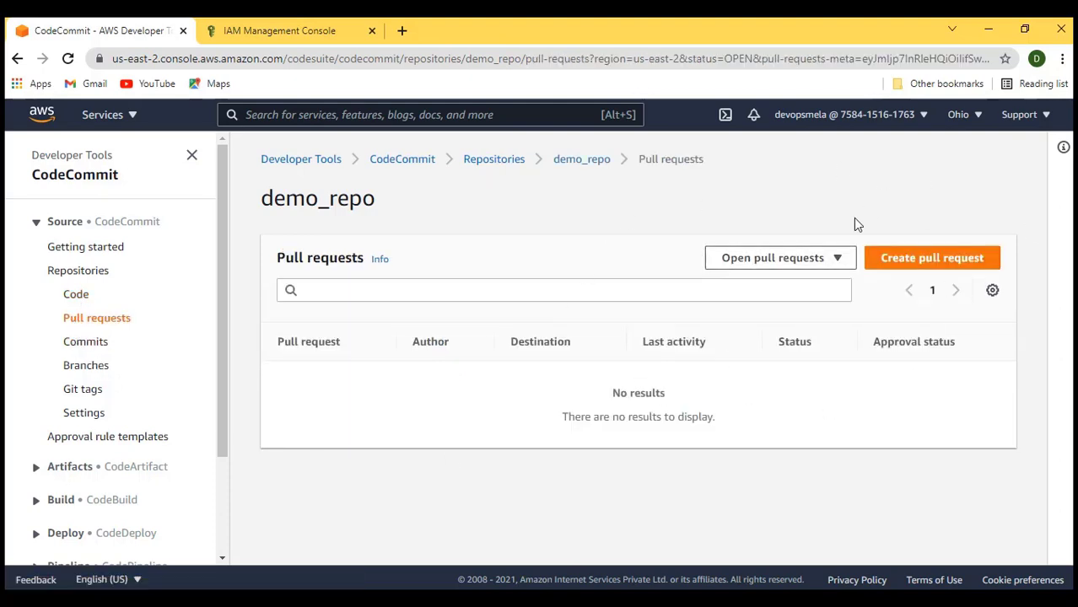
pyautogui.click(86, 344)
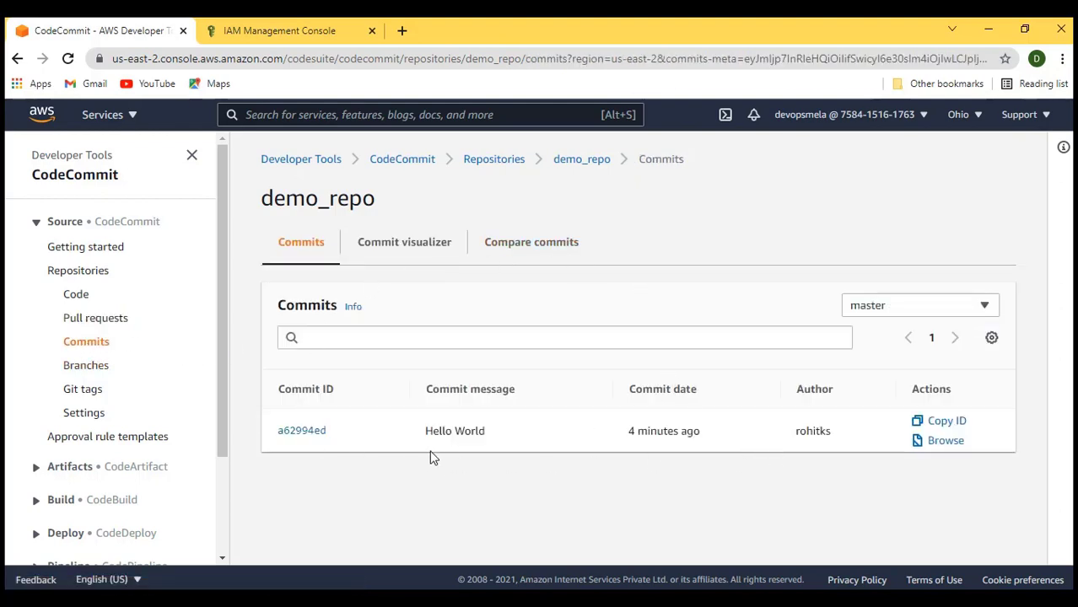
pyautogui.moveTo(852, 431); pyautogui.dragTo(796, 431)
# Switch to Git Bash, list the Git configuration with git config -l and check the user email and name entries
pyautogui.hotkey('alt', 'Tab')
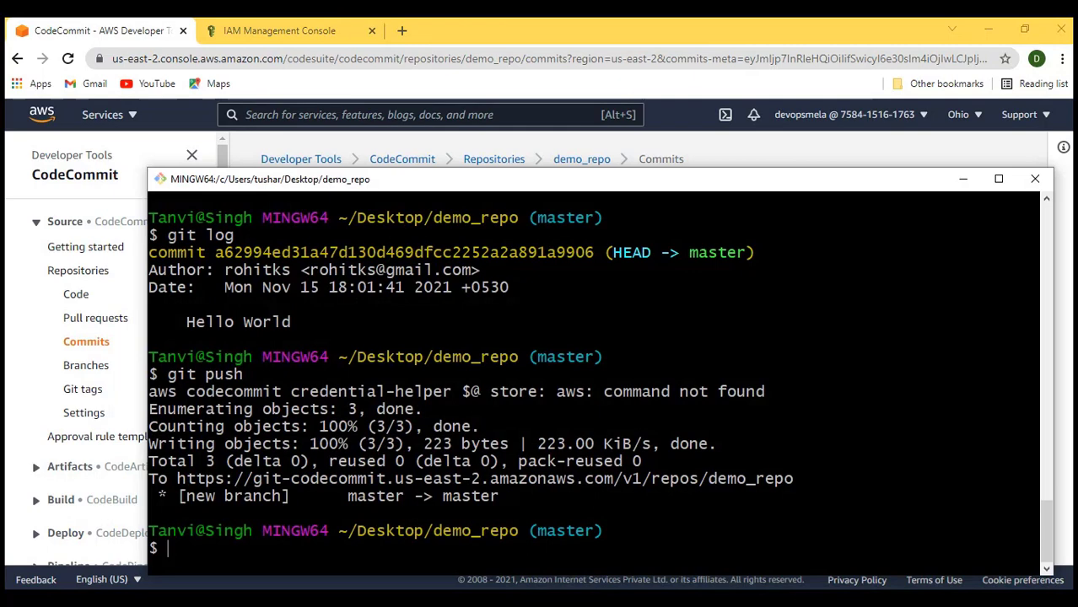
pyautogui.hotkey('ctrl', 'l')
pyautogui.write('git config -l')
pyautogui.press('Return')
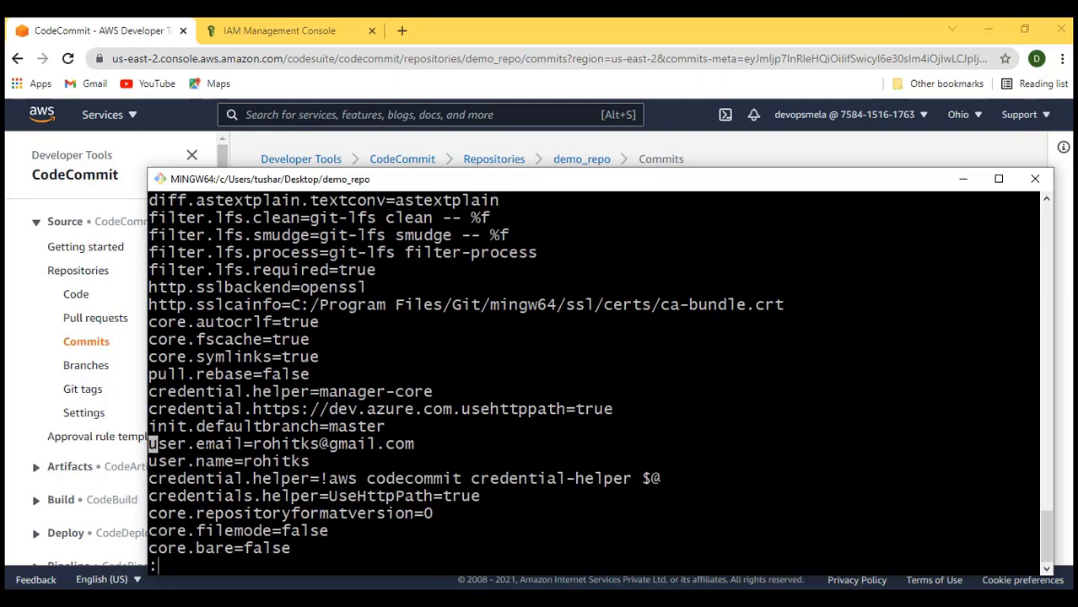
pyautogui.moveTo(150, 444); pyautogui.dragTo(344, 461)
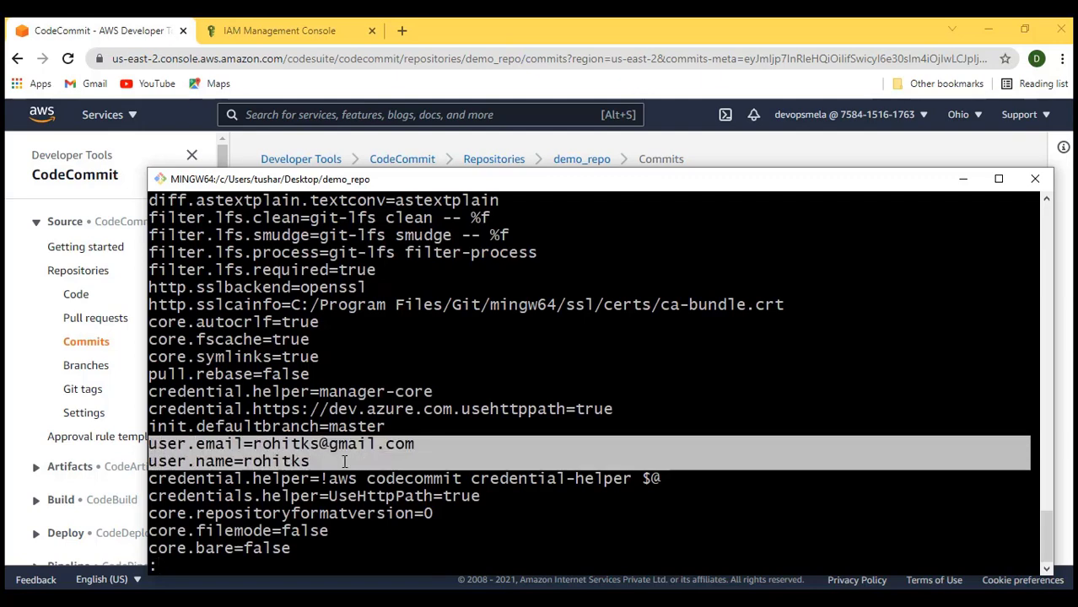
pyautogui.press('q')
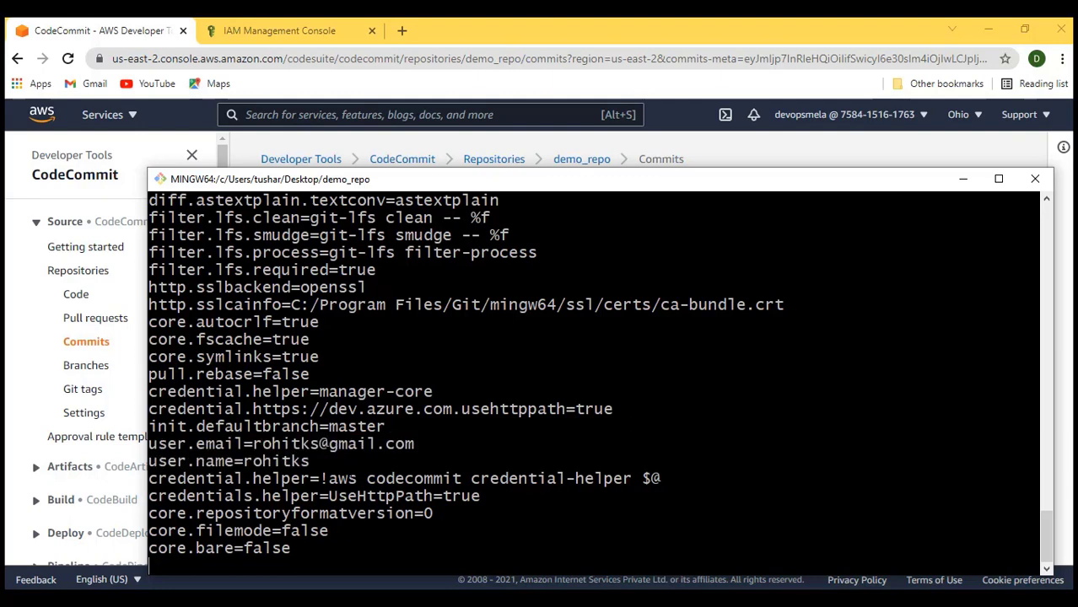
# Set the global Git user.name to "devopsmela" with git config --global in a cleared terminal
pyautogui.hotkey('ctrl', 'l')
pyautogui.write('git ')
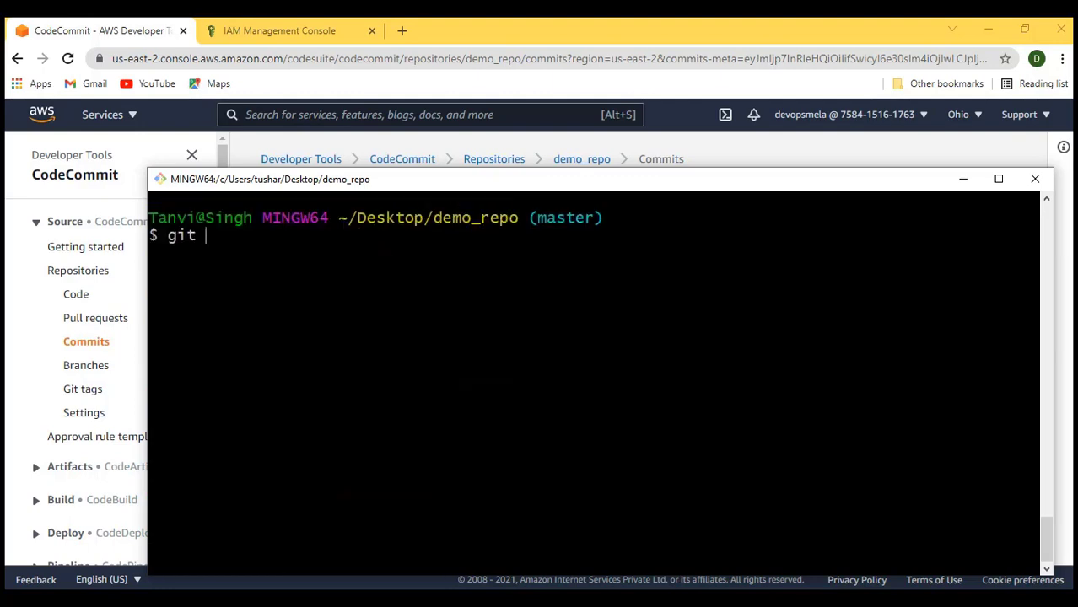
pyautogui.write('config --')
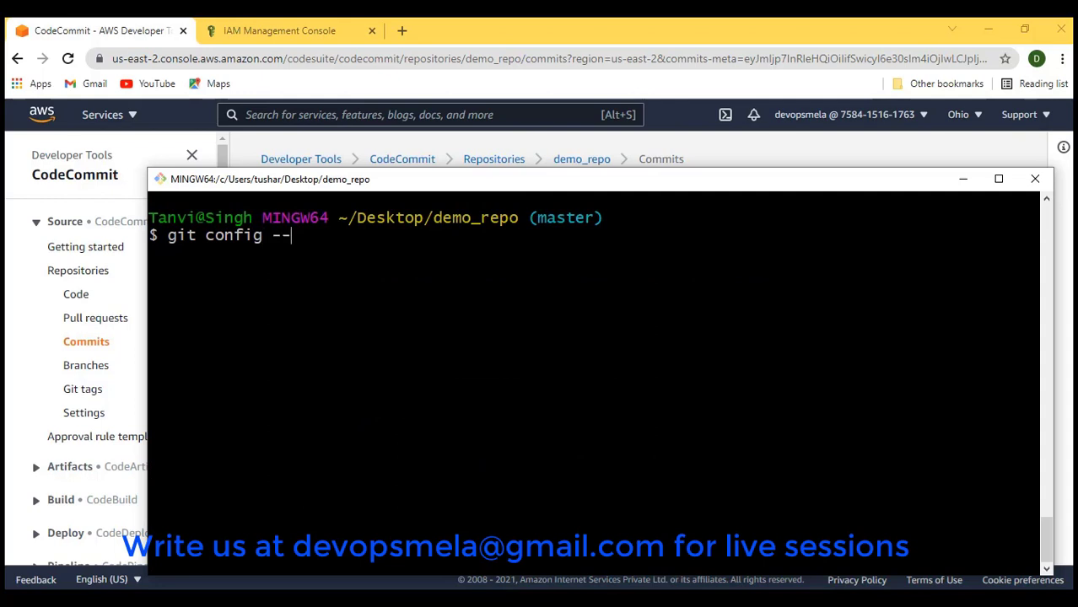
pyautogui.write('global user')
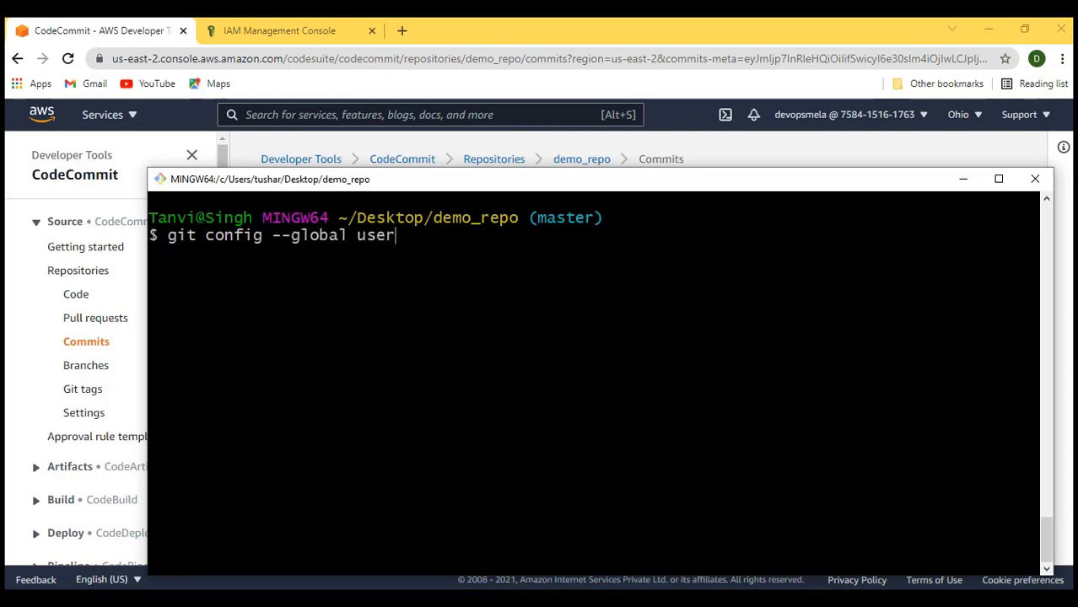
pyautogui.write('.name "dev"')
pyautogui.press('Left')
pyautogui.write('deve')
pyautogui.press('BackSpace')
pyautogui.write('ops')
pyautogui.write('mela')
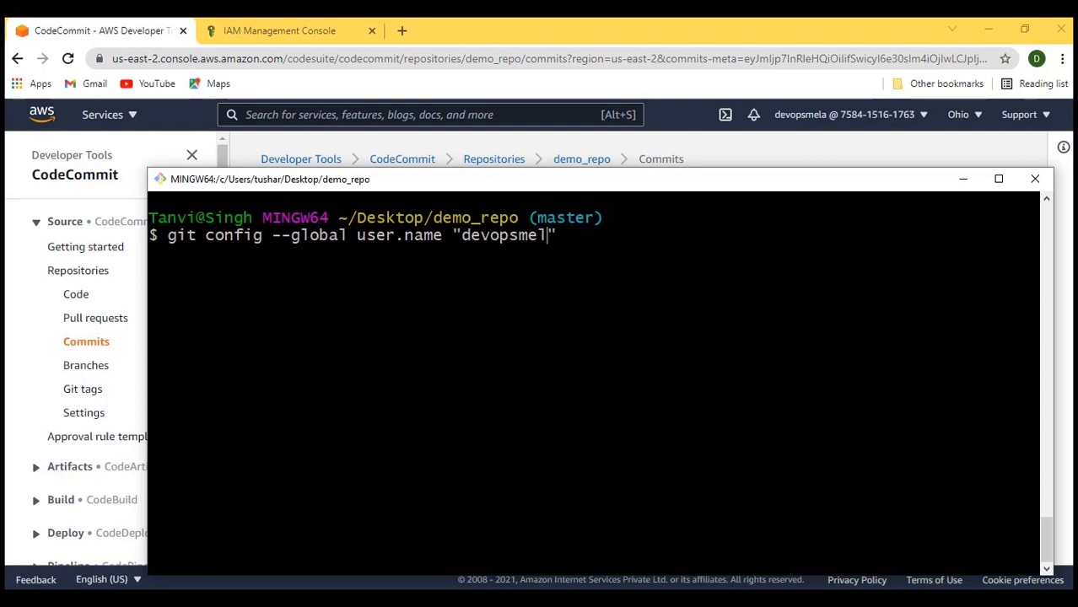
pyautogui.press('Return')
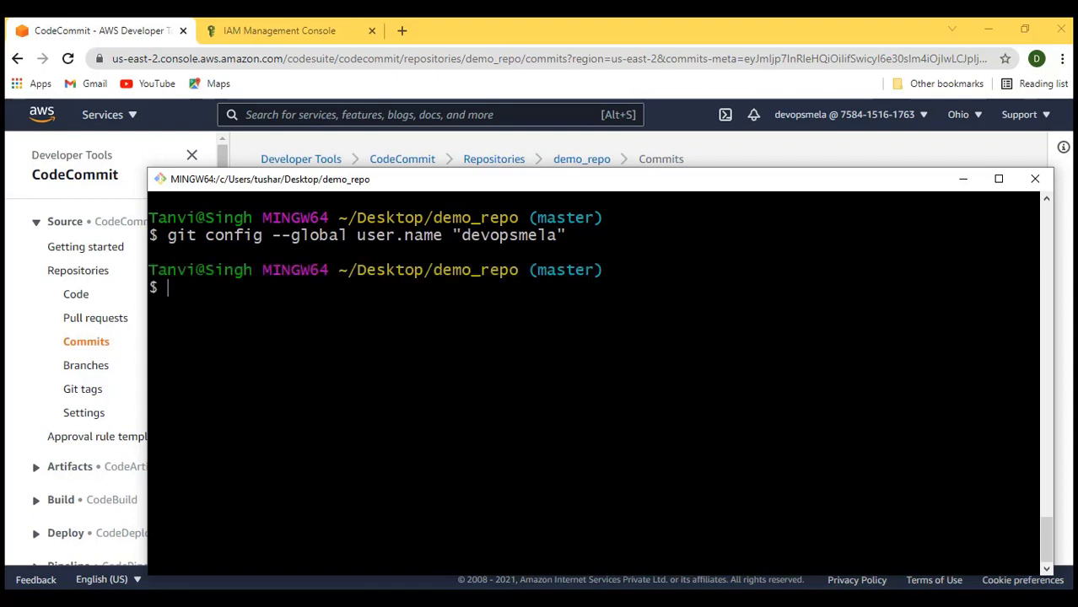
# List the Git configuration again, check the user.name entry, leave the listing and clear the terminal
pyautogui.press('Up')
pyautogui.press('BackSpace')
pyautogui.press('BackSpace')
pyautogui.press('BackSpace')
pyautogui.press('BackSpace')
pyautogui.press('BackSpace')
pyautogui.press('BackSpace')
pyautogui.press('BackSpace')
pyautogui.press('BackSpace')
pyautogui.press('BackSpace')
pyautogui.press('BackSpace')
pyautogui.press('BackSpace')
pyautogui.press('BackSpace')
pyautogui.press('BackSpace')
pyautogui.press('BackSpace')
pyautogui.press('BackSpace')
pyautogui.press('BackSpace')
pyautogui.press('BackSpace')
pyautogui.press('BackSpace')
pyautogui.press('BackSpace')
pyautogui.press('BackSpace')
pyautogui.write('l')
pyautogui.press('Return')
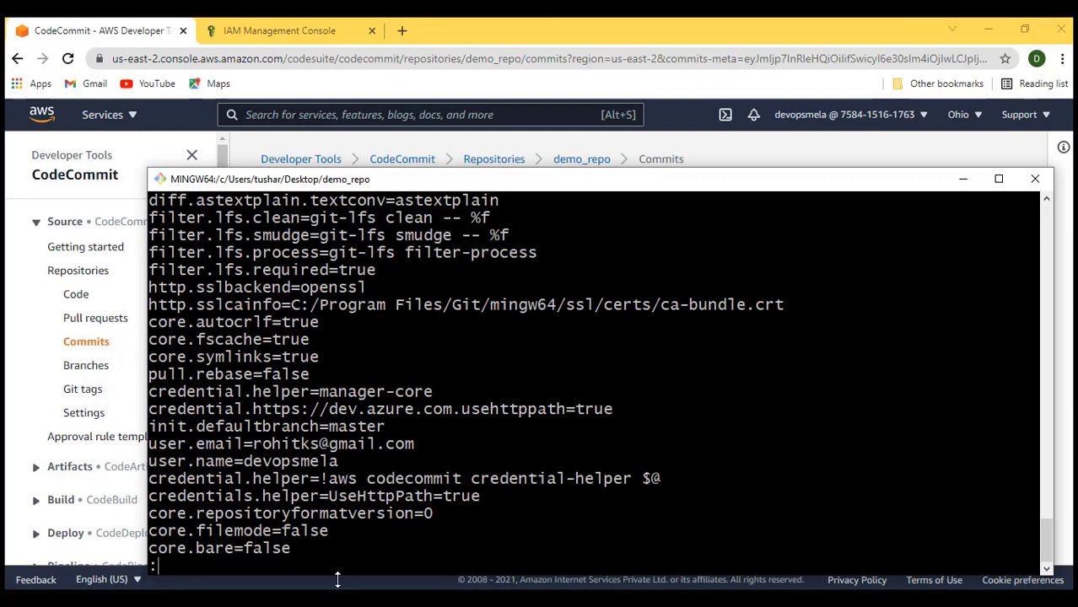
pyautogui.moveTo(253, 462); pyautogui.dragTo(1029, 462)
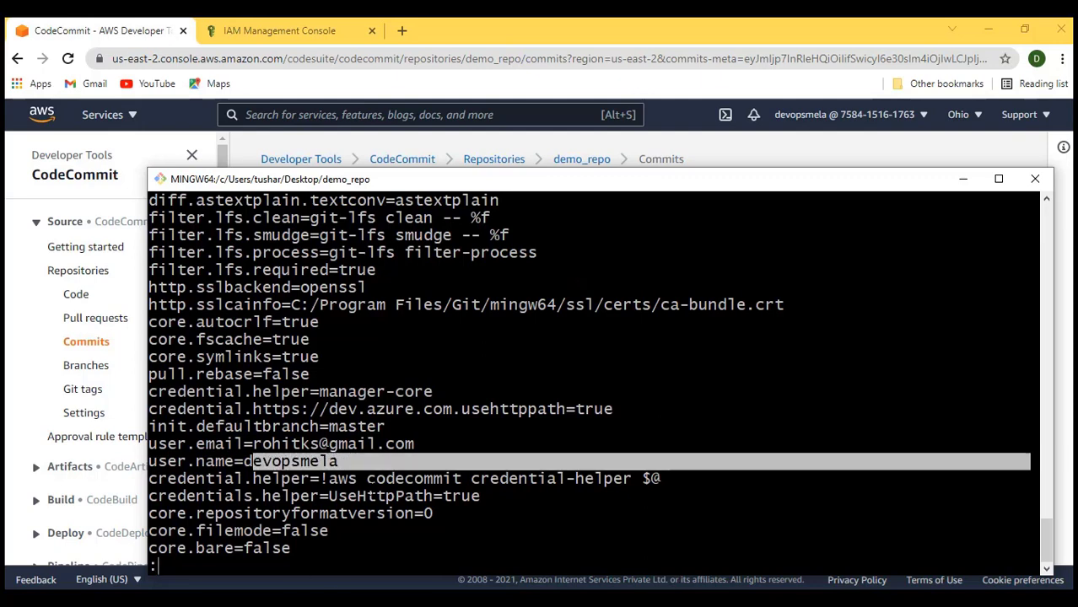
pyautogui.press('q')
pyautogui.hotkey('ctrl', 'l')
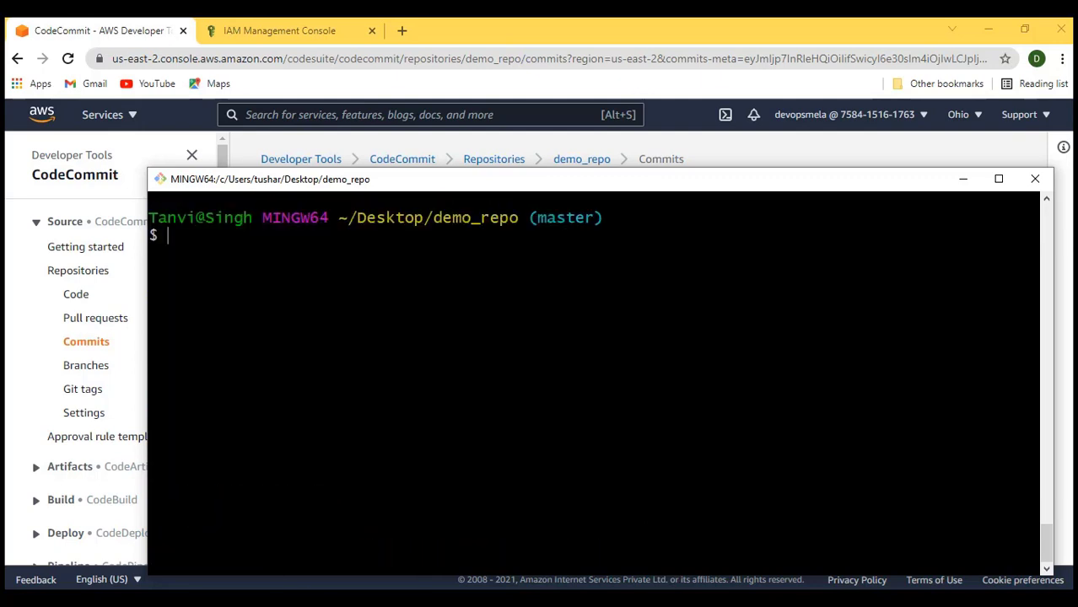
# Return to the CodeCommit console and view demo_repo's commit visualizer and commit comparison, choosing master as the destination and checking the source options
pyautogui.click(962, 179)
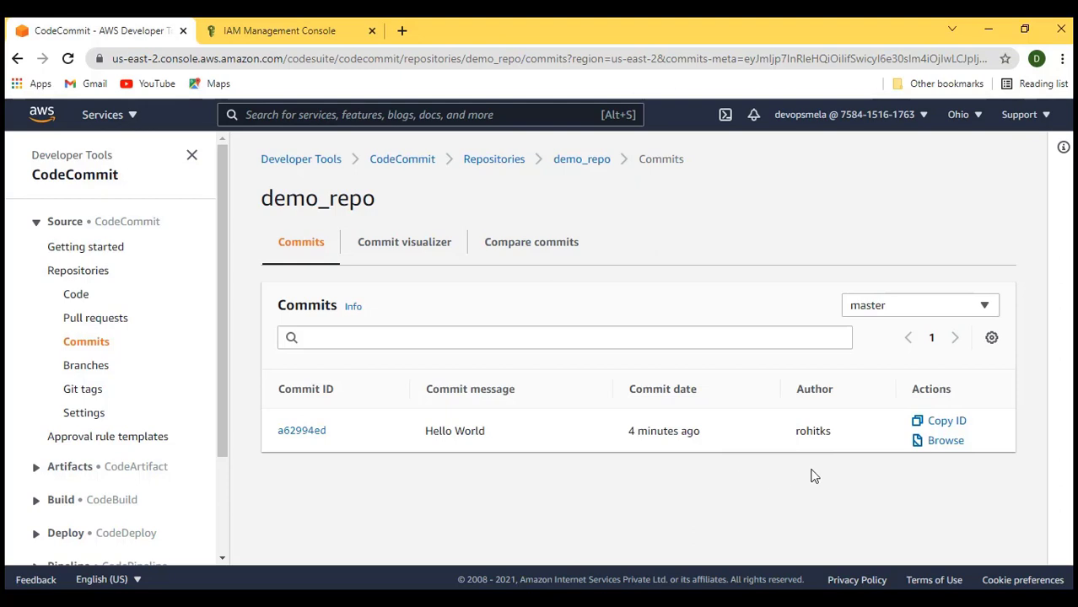
pyautogui.click(414, 251)
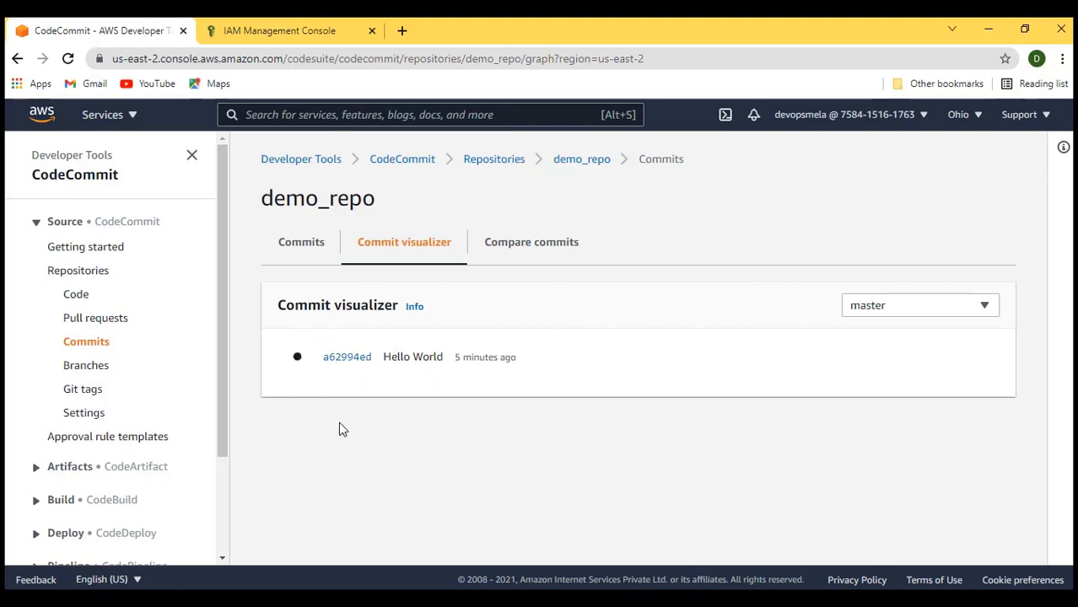
pyautogui.click(527, 247)
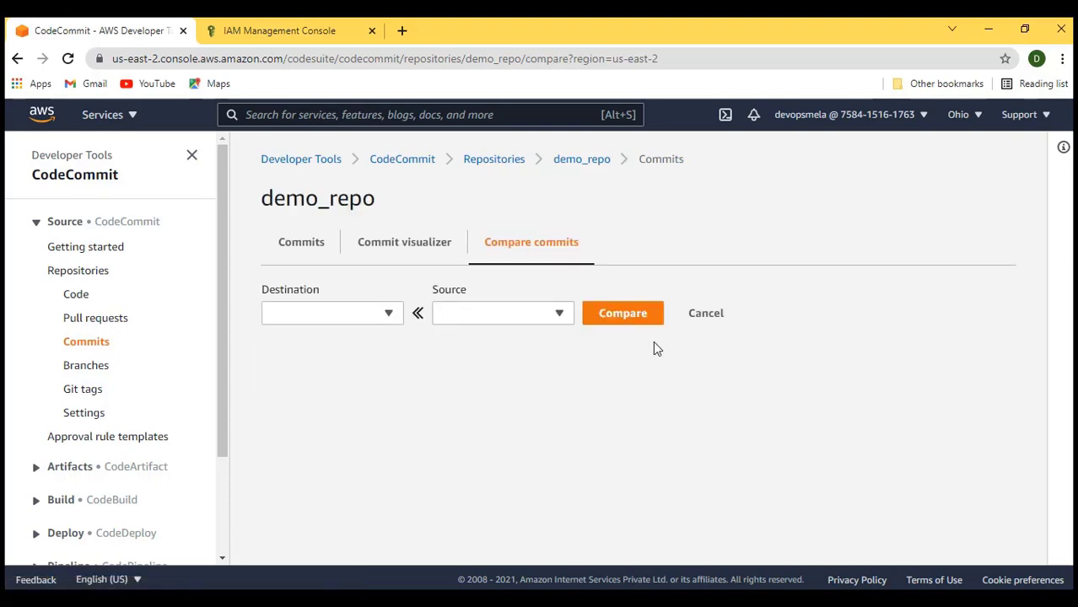
pyautogui.click(389, 313)
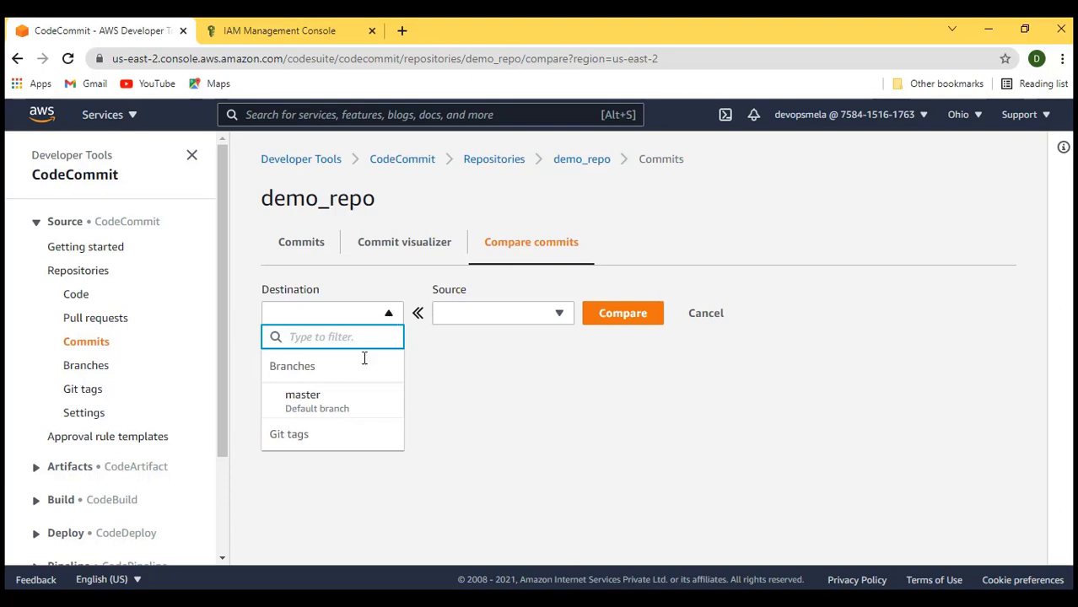
pyautogui.click(349, 402)
pyautogui.click(560, 316)
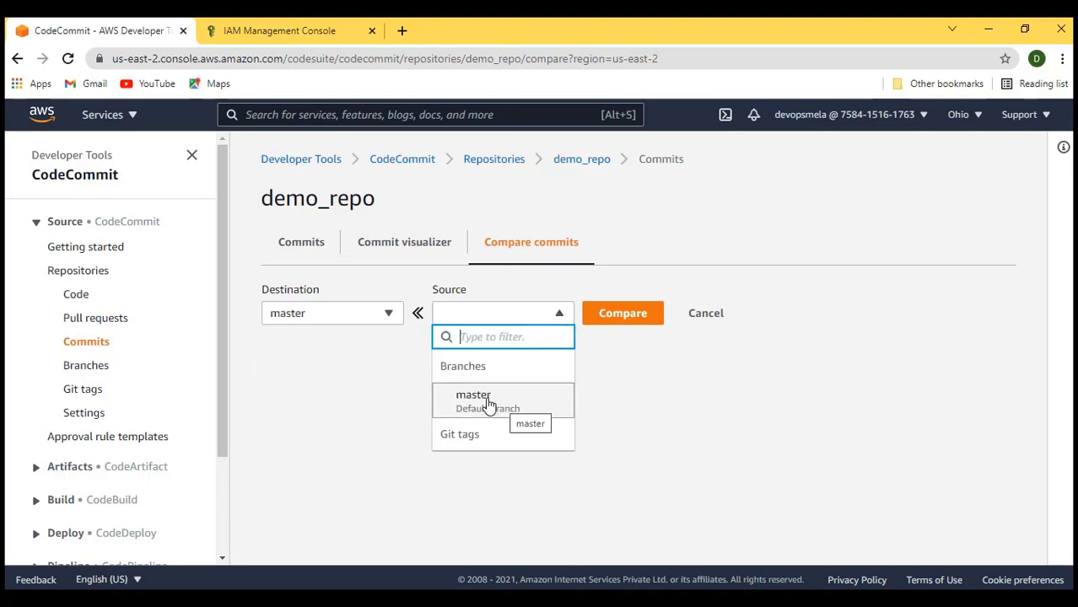
pyautogui.click(376, 371)
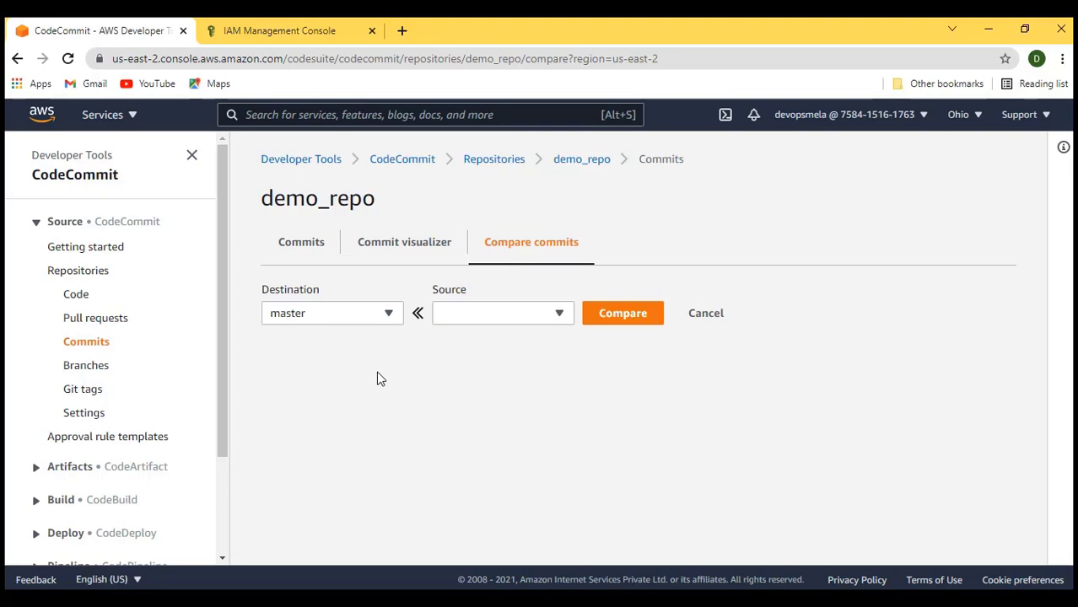
# Create a branch named develop from master in demo_repo's branch list
pyautogui.click(101, 369)
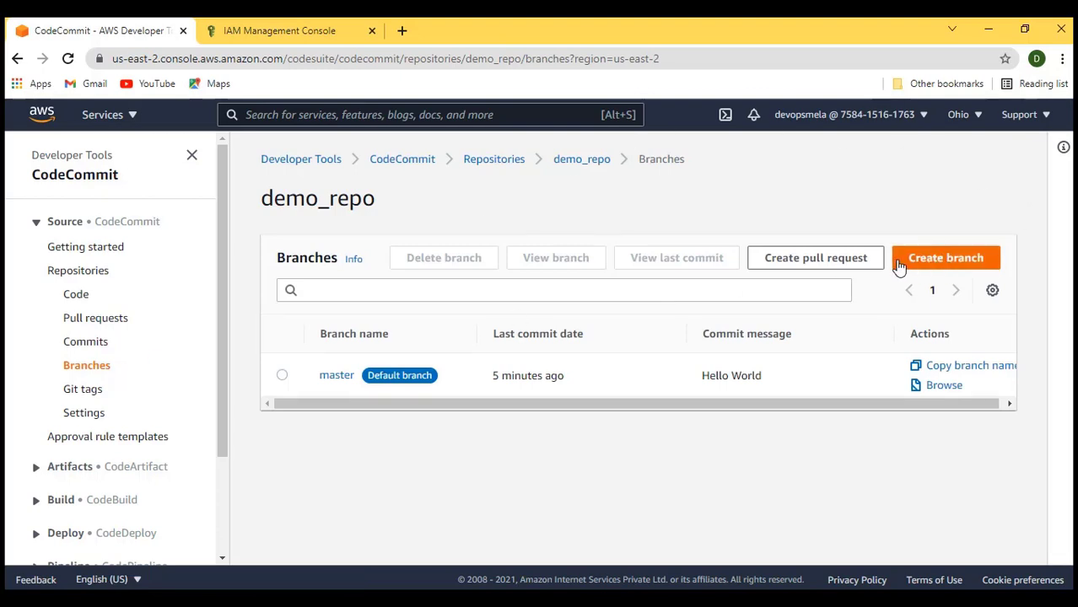
pyautogui.click(949, 263)
pyautogui.click(482, 239)
pyautogui.write('develop')
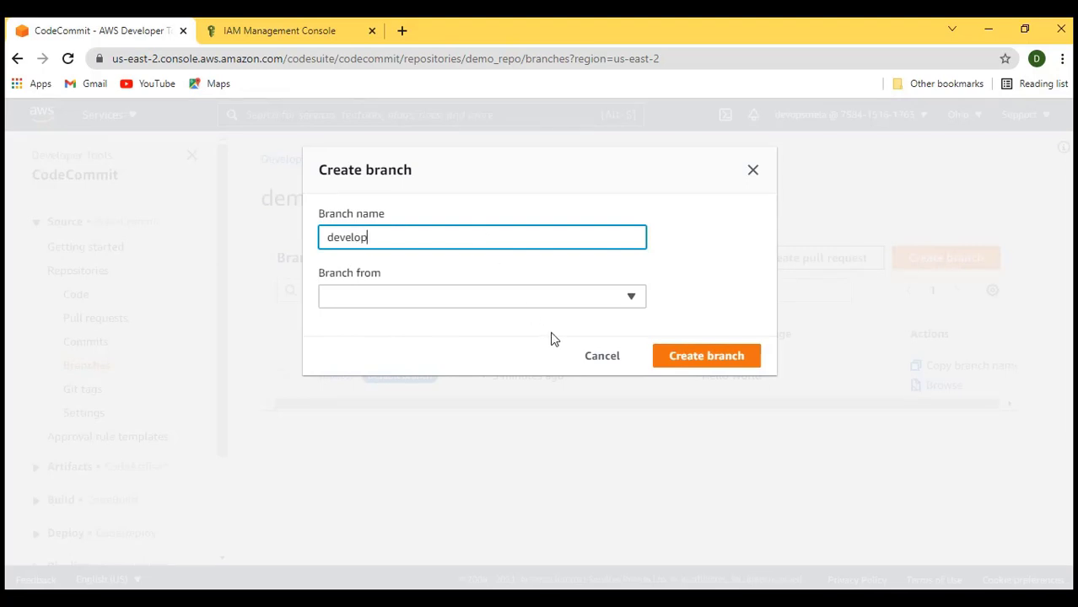
pyautogui.click(504, 296)
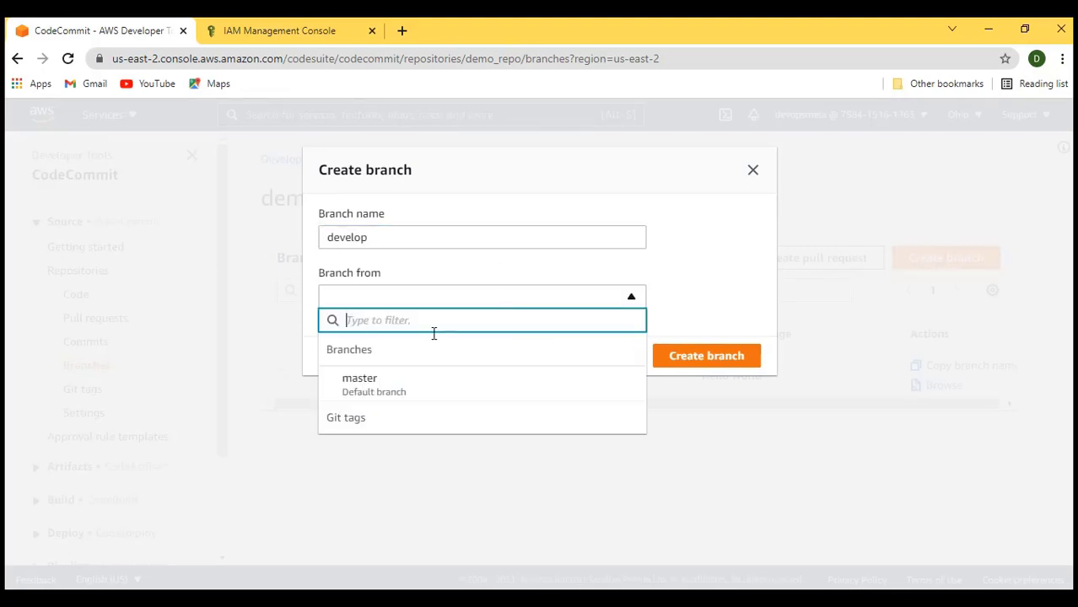
pyautogui.click(393, 380)
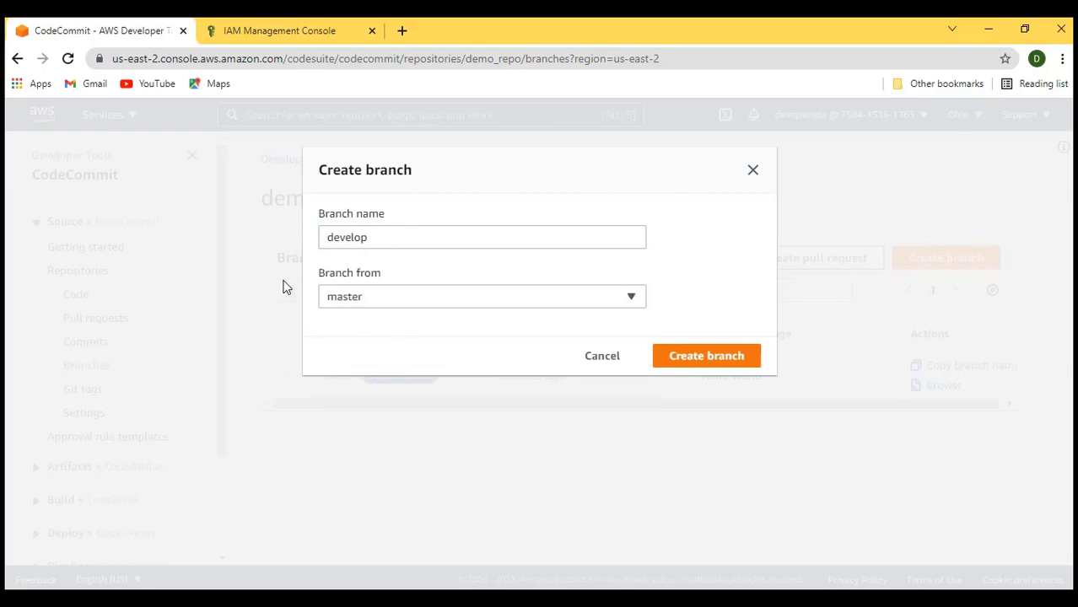
pyautogui.click(705, 364)
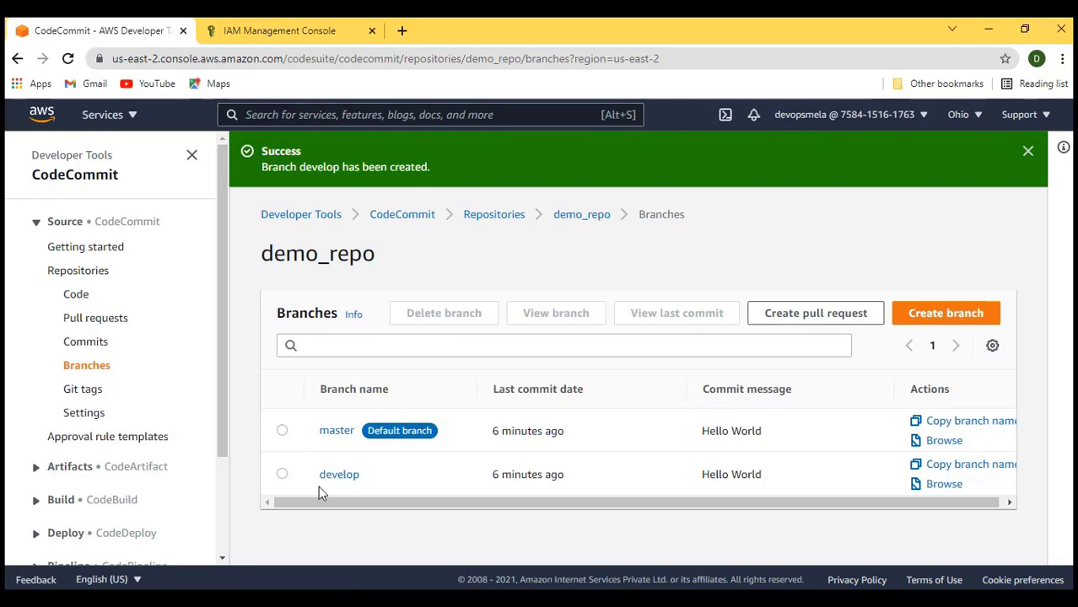
# Switch to Git Bash, fetch the remote changes with git pull and check the new branch line in the output
pyautogui.click(508, 599)
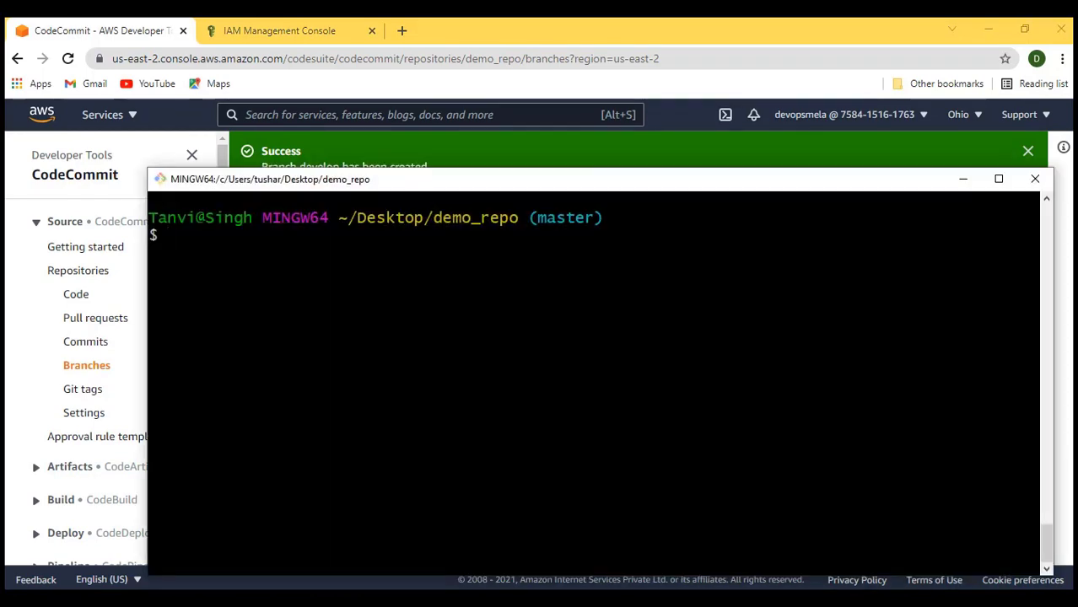
pyautogui.write('git pull')
pyautogui.press('Return')
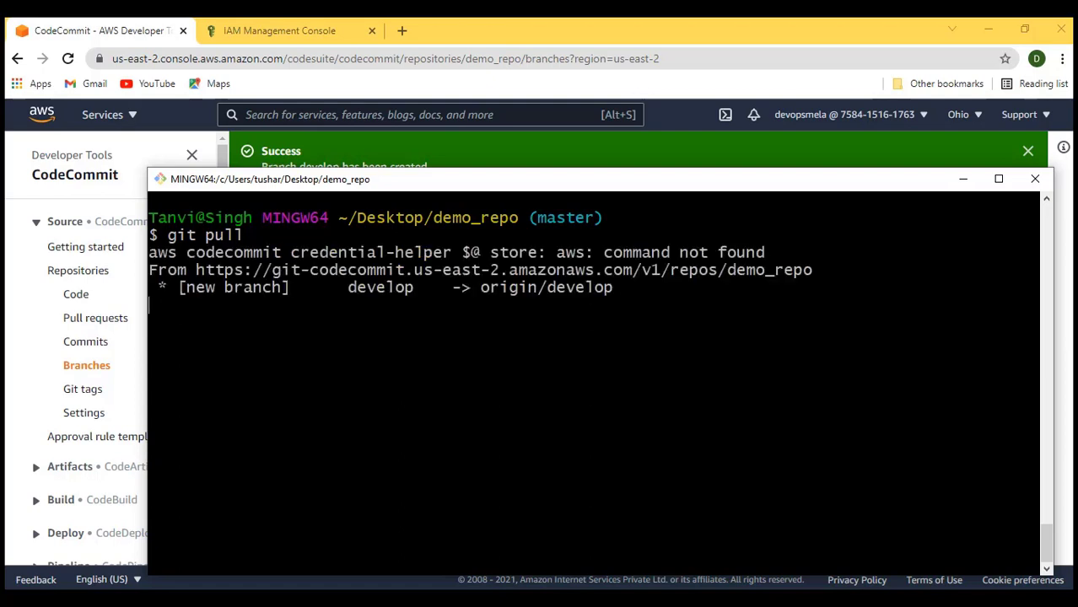
pyautogui.moveTo(157, 286); pyautogui.dragTo(613, 288)
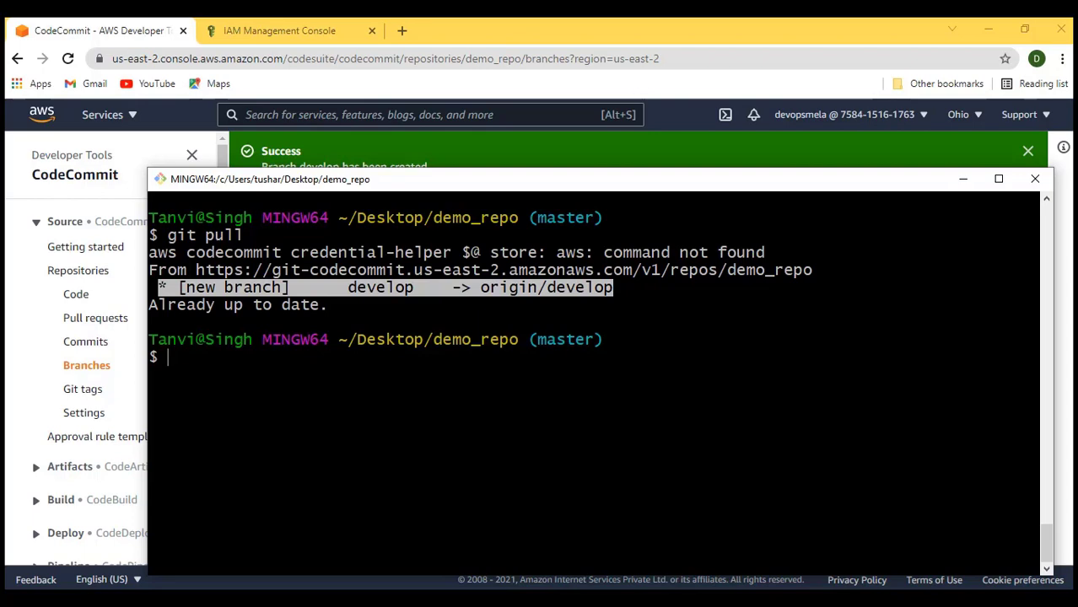
# List the local branches with git branch, and all branches with git branch -a, and check the local and remote entries
pyautogui.write('git branch')
pyautogui.press('Return')
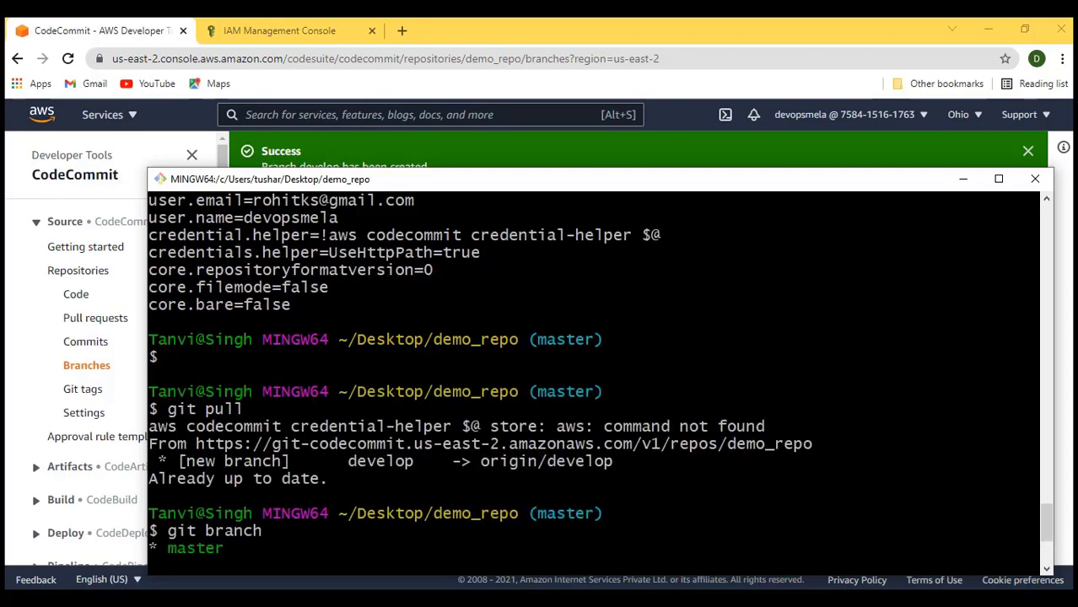
pyautogui.moveTo(167, 462); pyautogui.dragTo(530, 462)
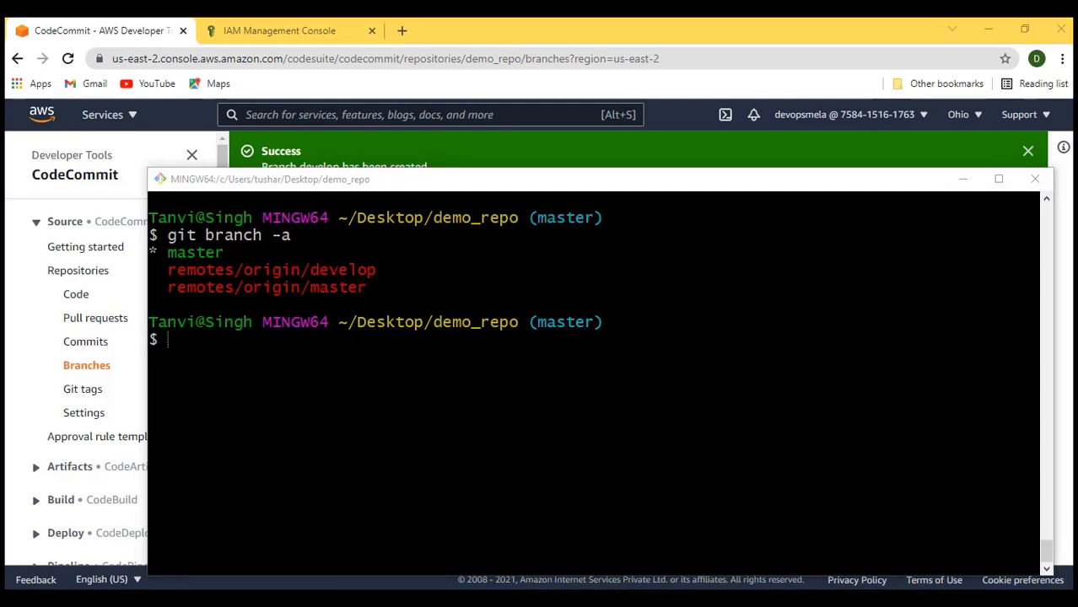
pyautogui.moveTo(245, 270); pyautogui.dragTo(372, 270)
pyautogui.moveTo(244, 288); pyautogui.dragTo(1029, 288)
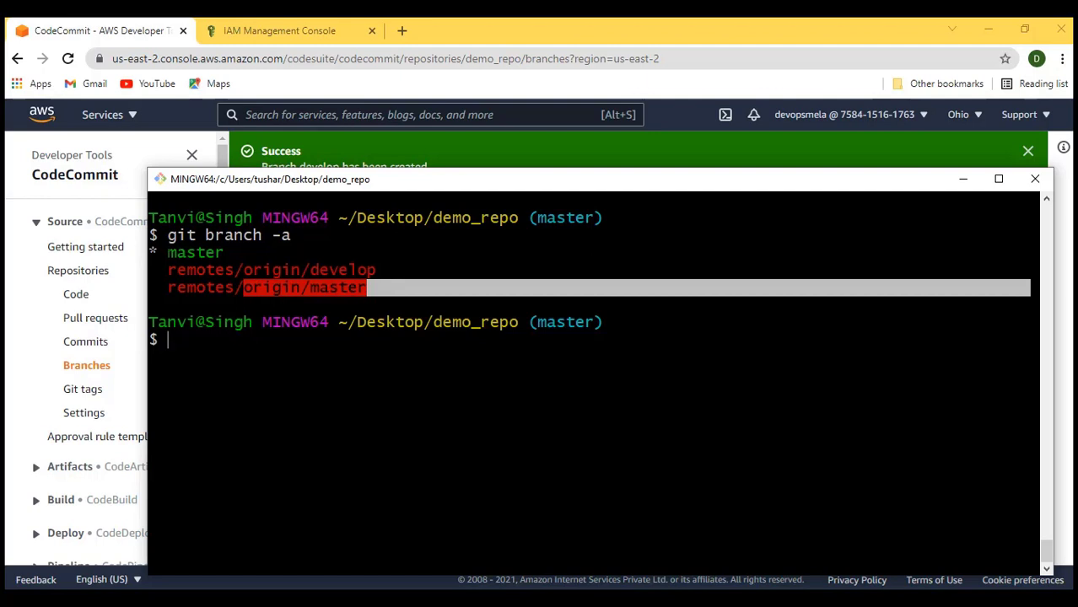
pyautogui.moveTo(169, 253); pyautogui.dragTo(258, 253)
pyautogui.click(261, 337)
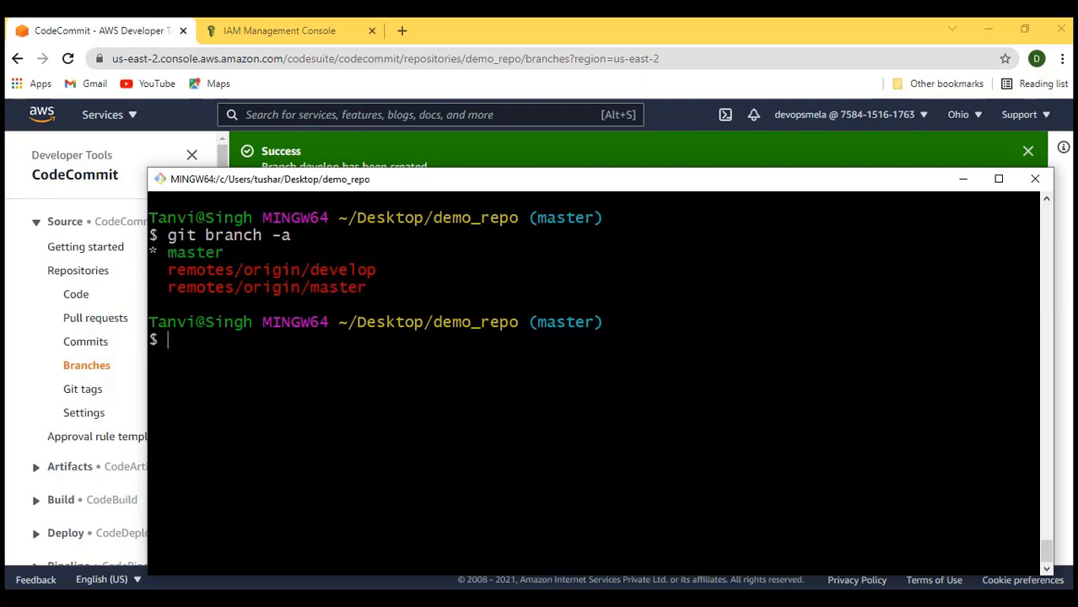
# Try to check out a local develop branch with git checkout -b develop /origin/develop, checking the branch name in the console before running it
pyautogui.write('git checkout')
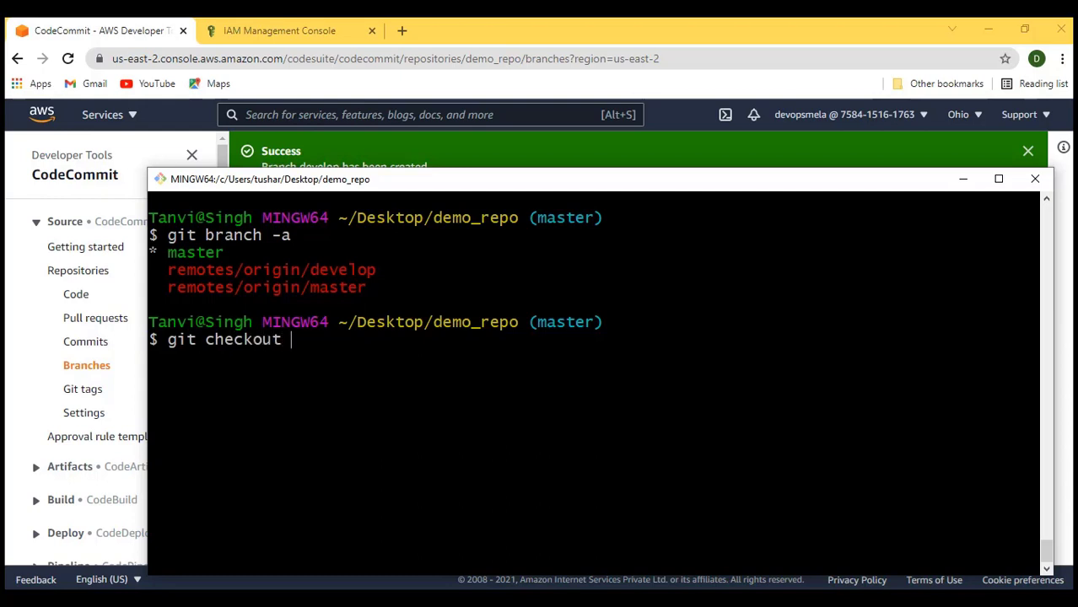
pyautogui.write('-b d')
pyautogui.write('ve')
pyautogui.press('BackSpace')
pyautogui.press('BackSpace')
pyautogui.write('evelop')
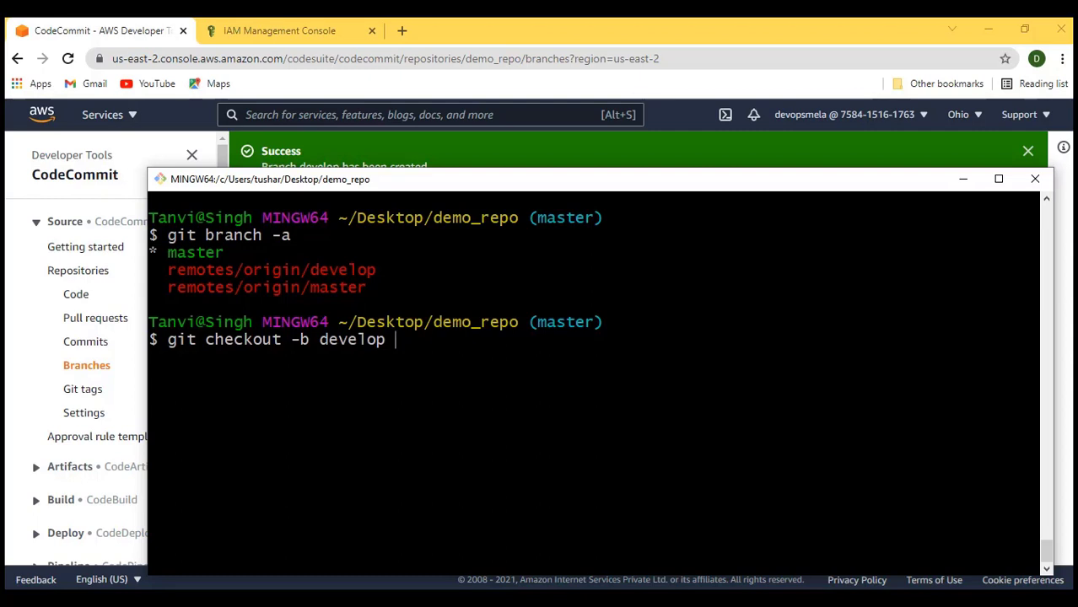
pyautogui.write('/origin')
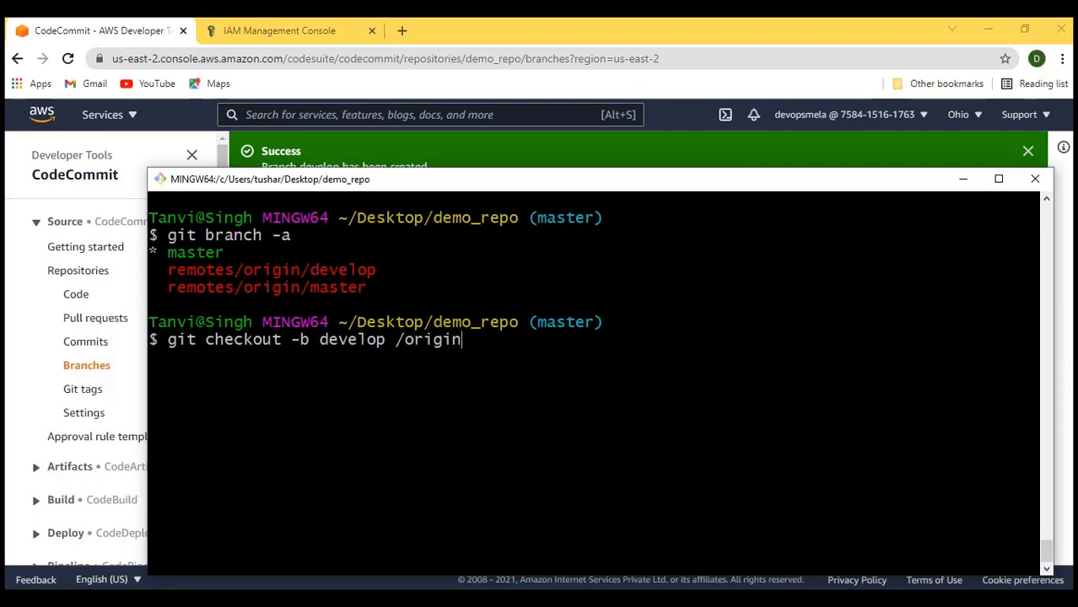
pyautogui.write('/develop')
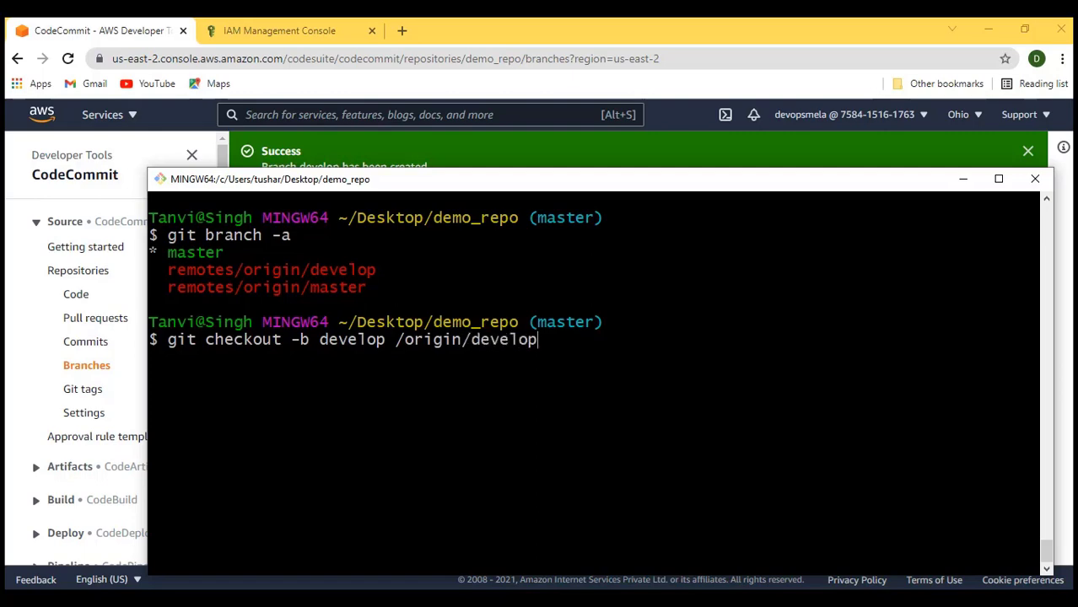
pyautogui.click(963, 179)
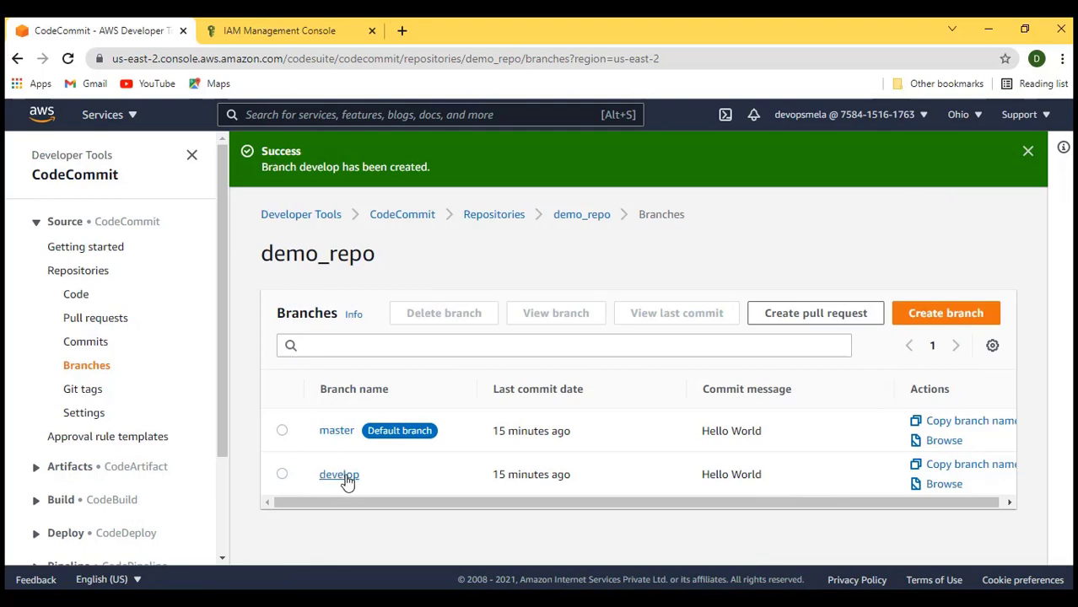
pyautogui.hotkey('alt', 'Tab')
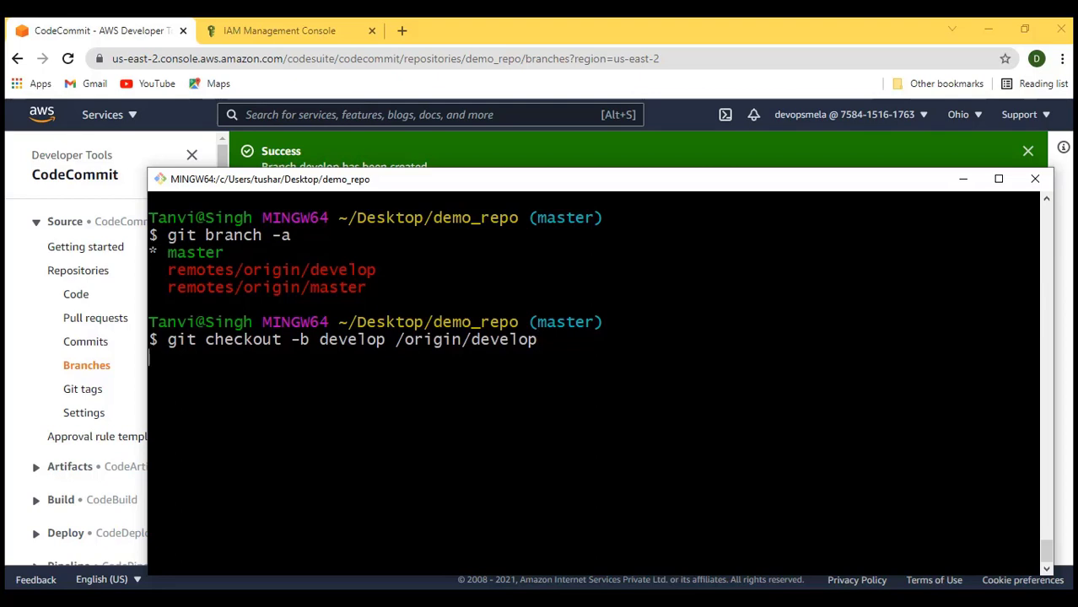
pyautogui.press('Return')
# Create and switch to a local develop branch tracking the remote one with git checkout -b develop origin/develop
pyautogui.press('Up')
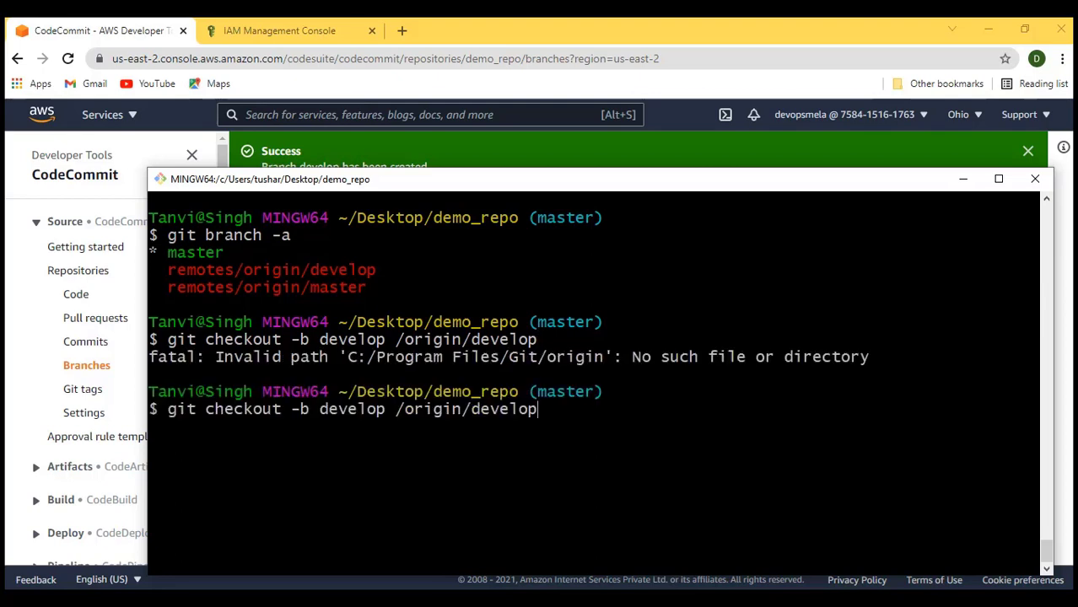
pyautogui.press('Left')
pyautogui.press('Left')
pyautogui.press('Left')
pyautogui.press('Left')
pyautogui.press('Left')
pyautogui.press('Left')
pyautogui.press('Left')
pyautogui.press('Left')
pyautogui.press('Left')
pyautogui.press('Left')
pyautogui.press('Left')
pyautogui.press('Left')
pyautogui.press('Left')
pyautogui.press('Left')
pyautogui.press('Left')
pyautogui.press('BackSpace')
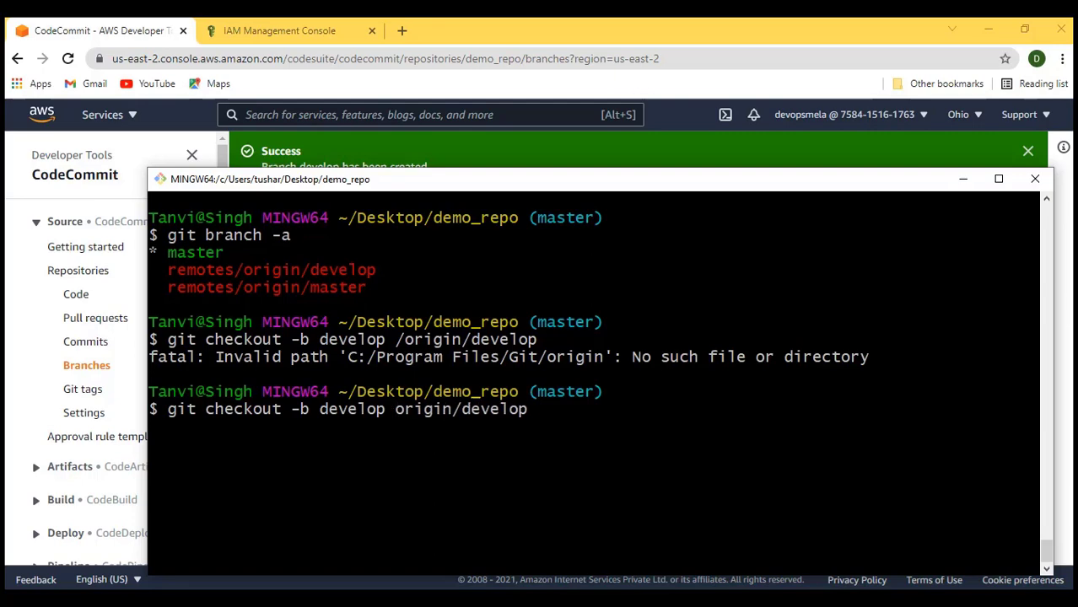
pyautogui.press('Return')
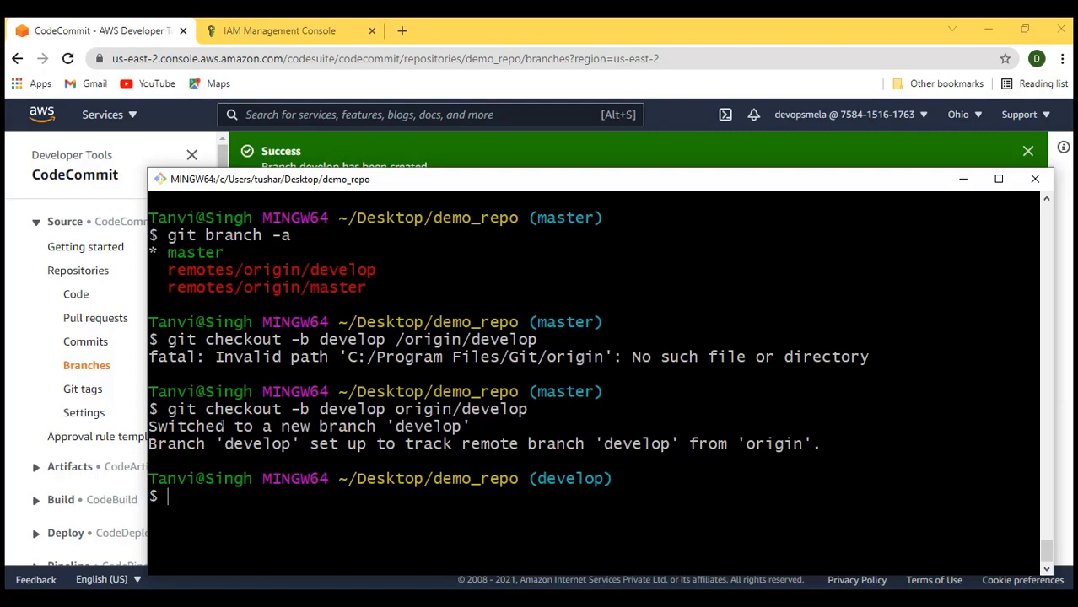
# Clear the terminal, run git pull on the develop branch and clear the output
pyautogui.hotkey('ctrl', 'l')
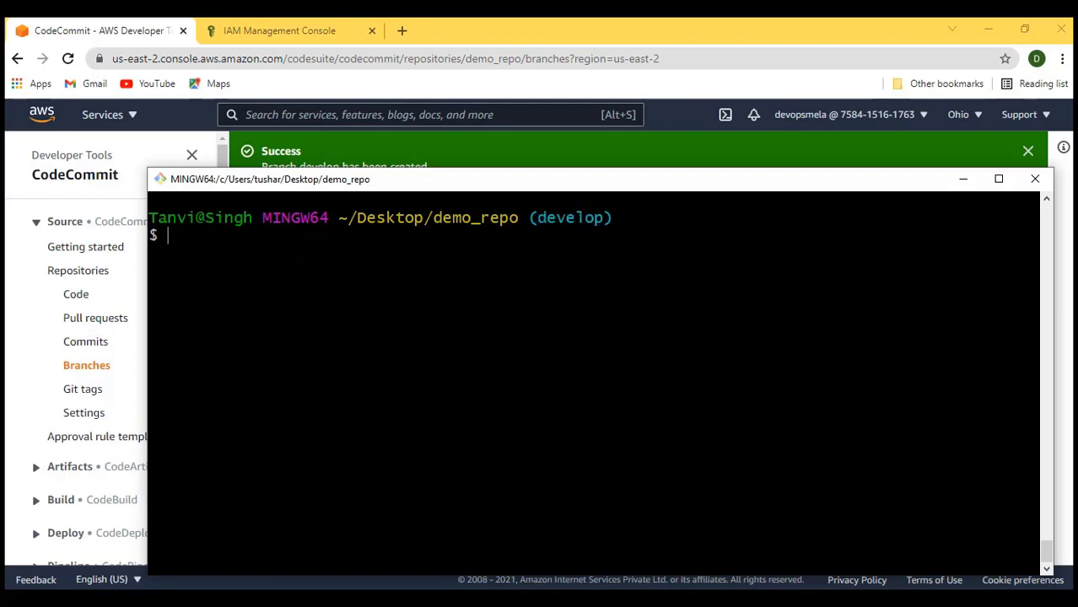
pyautogui.write('git pull')
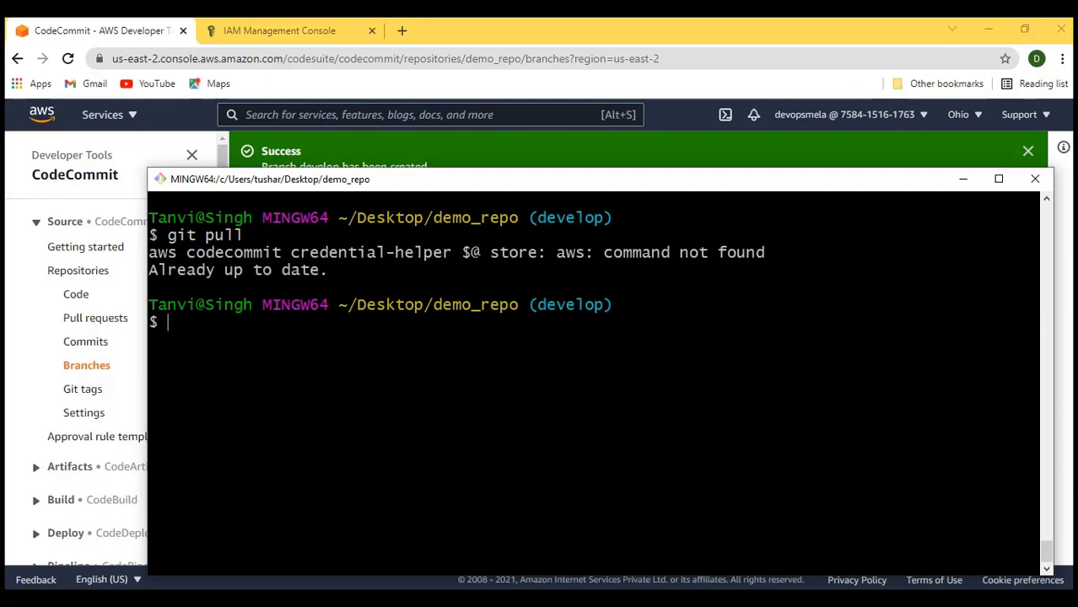
pyautogui.hotkey('ctrl', 'l')
# Create devops.txt containing "Welcome to DevOps Mela" by redirecting an echo command in the develop branch
pyautogui.write('echo ')
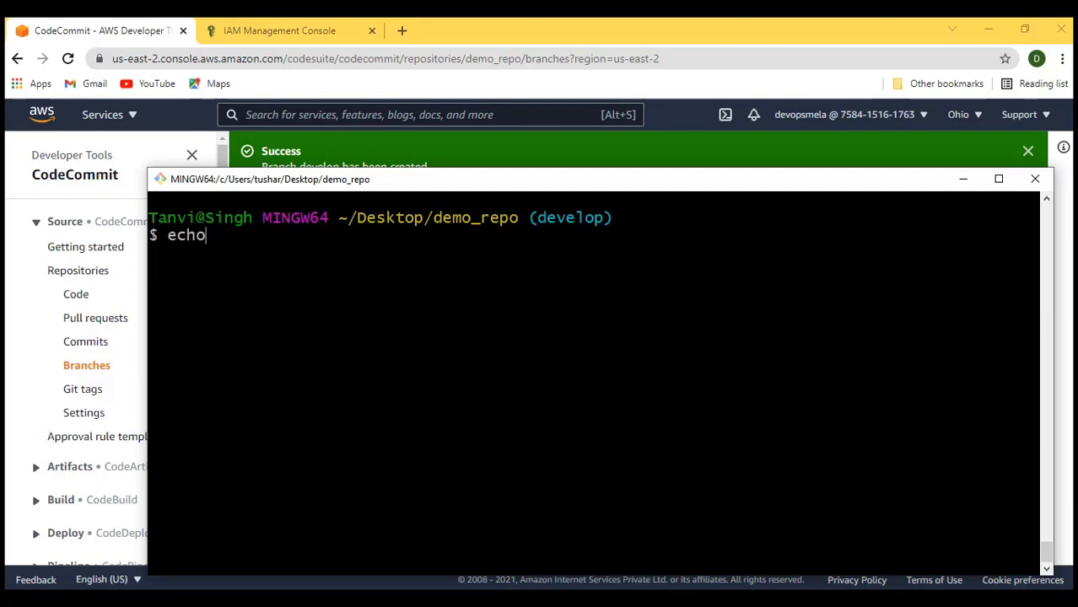
pyautogui.write('""')
pyautogui.write('Welcome to ')
pyautogui.write('DevOps Mel')
pyautogui.write('a')
pyautogui.write('> ')
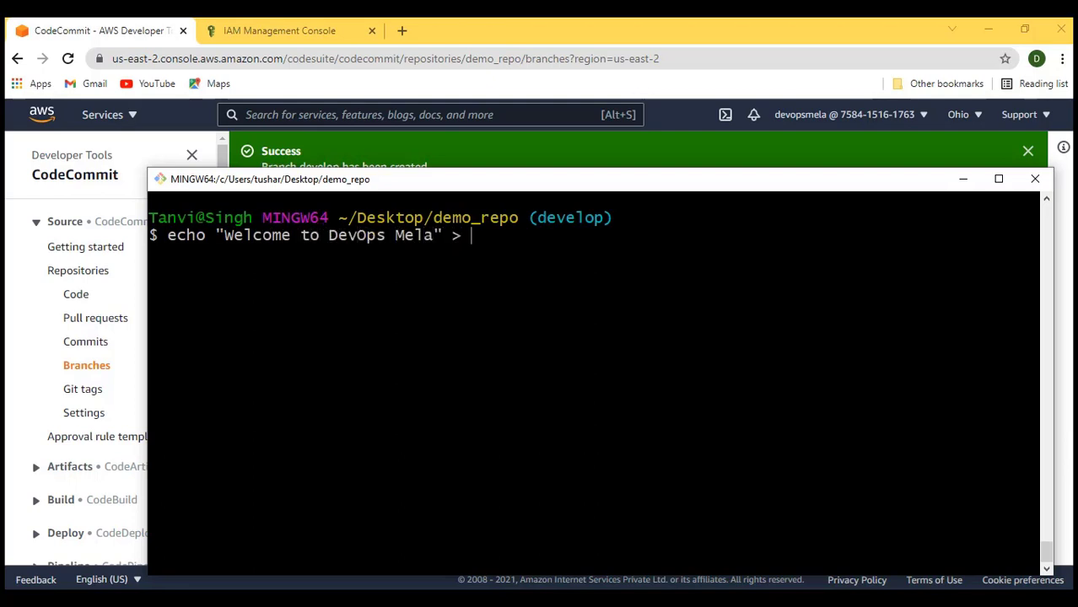
pyautogui.write('devops.txt')
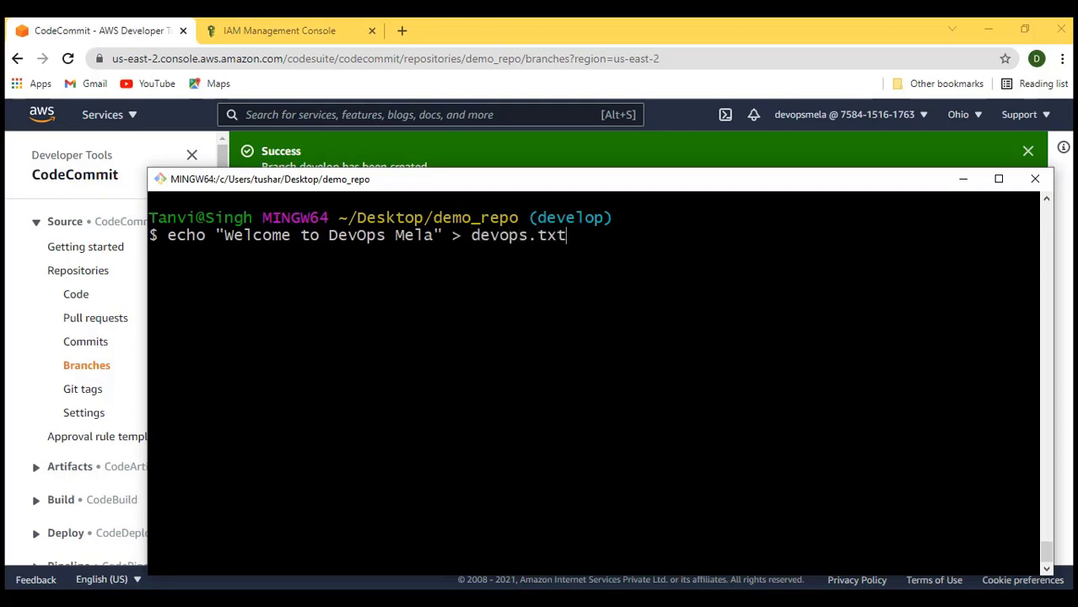
pyautogui.press('Return')
# Stage all changes with git add . and commit them on the develop branch with the message "devops mela"
pyautogui.write('git add .')
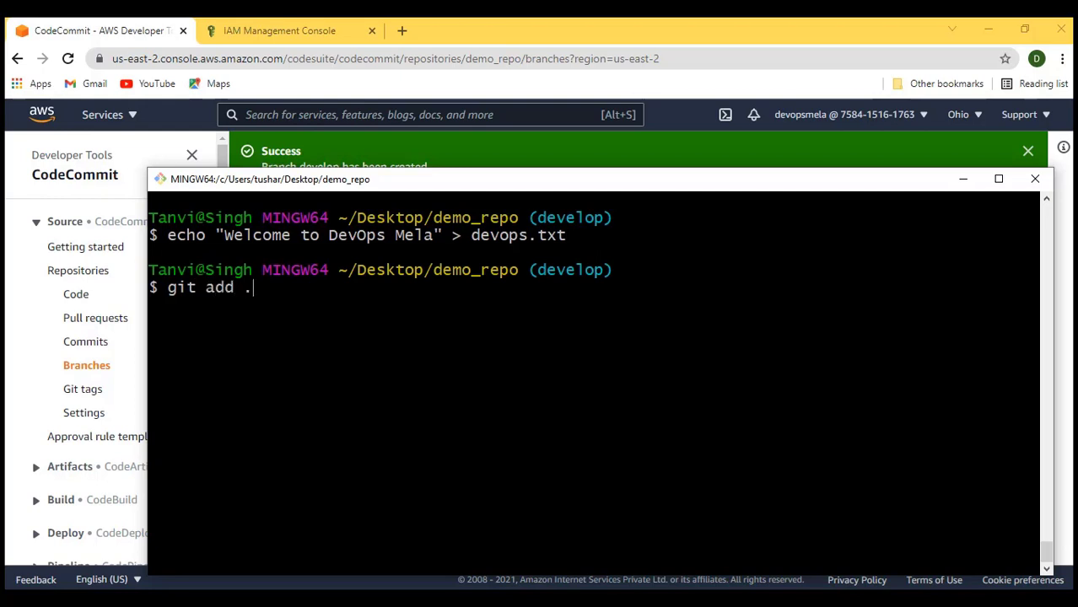
pyautogui.press('Return')
pyautogui.write('git co')
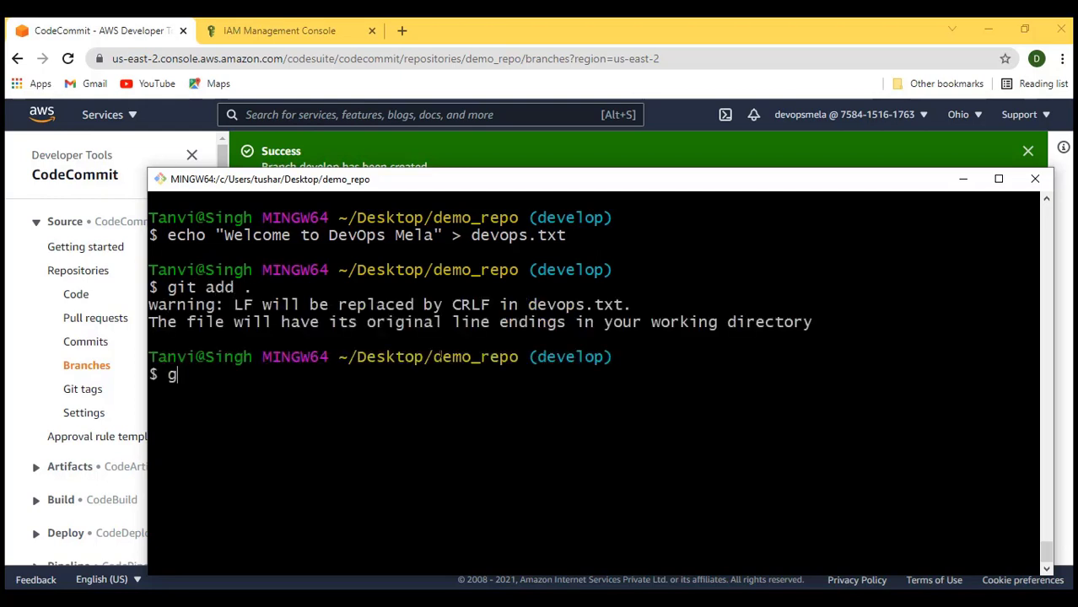
pyautogui.write('mmit -')
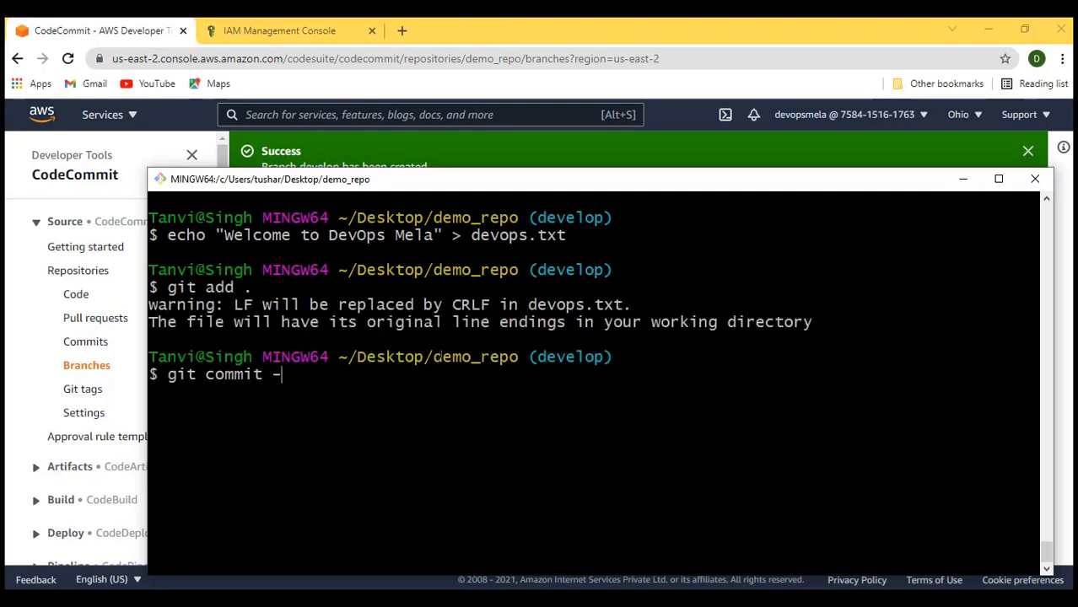
pyautogui.write('m ""')
pyautogui.press('Left')
pyautogui.write('devops')
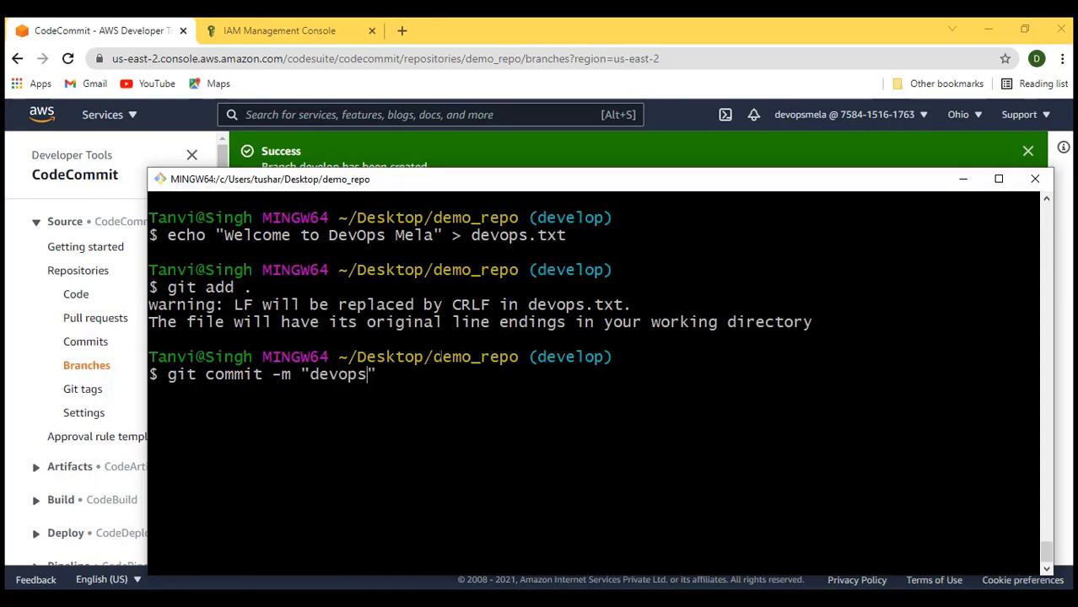
pyautogui.write('.')
pyautogui.press('BackSpace')
pyautogui.write('mela')
pyautogui.press('Return')
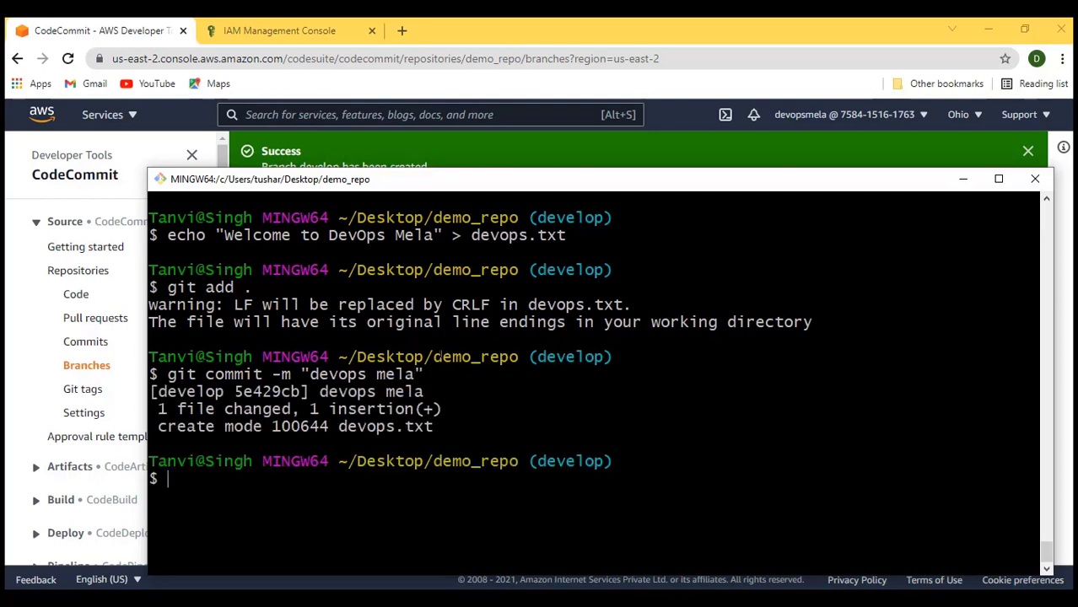
# Push the commit with git push, and browse the develop branch's files in demo_repo in the CodeCommit console
pyautogui.write('git push')
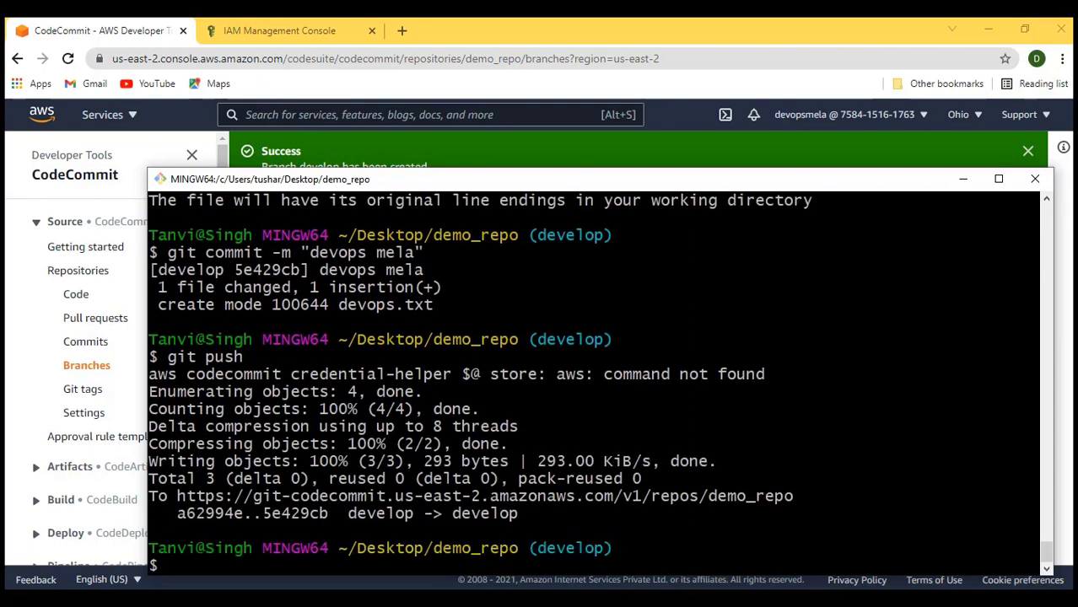
pyautogui.click(962, 179)
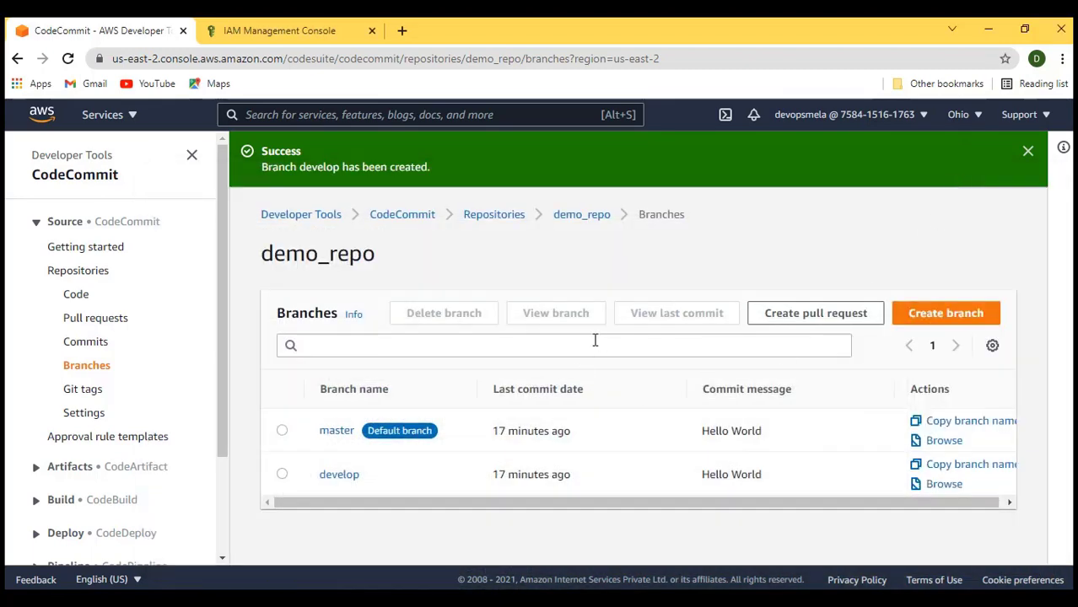
pyautogui.click(1028, 151)
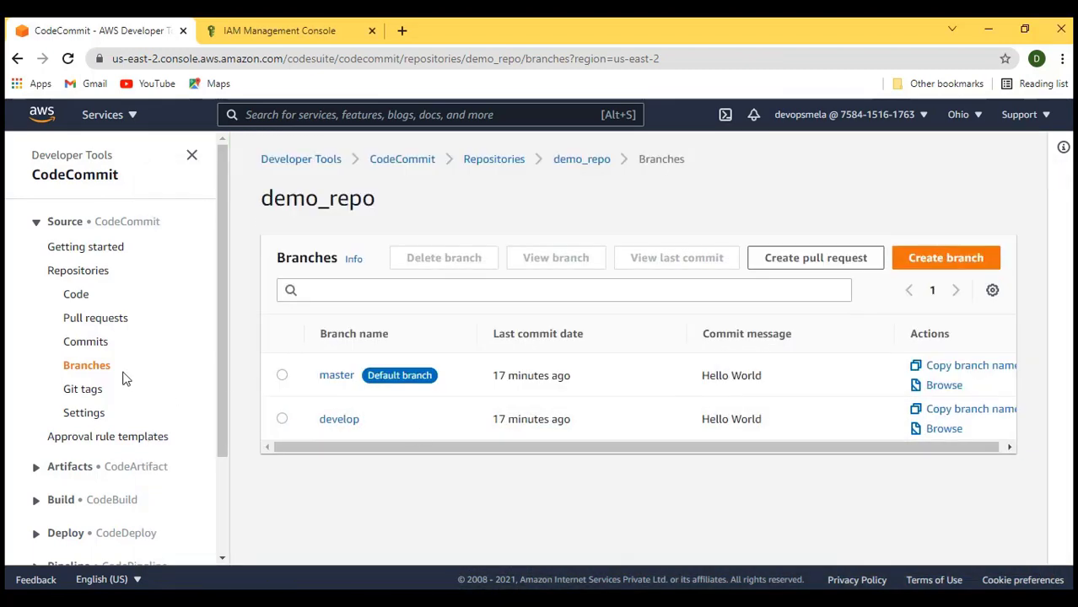
pyautogui.click(77, 296)
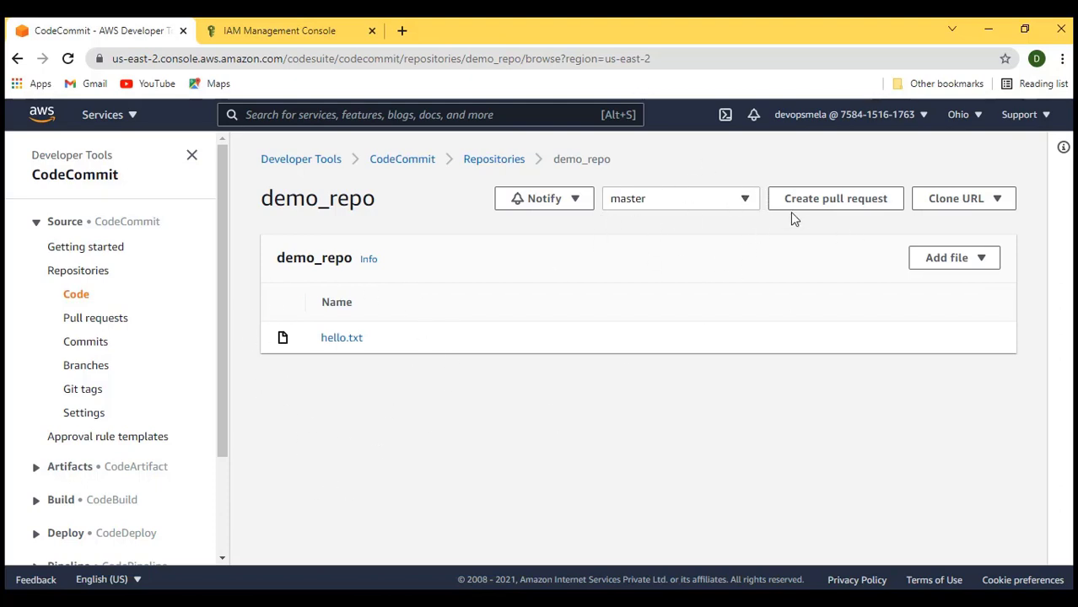
pyautogui.click(740, 199)
pyautogui.click(658, 319)
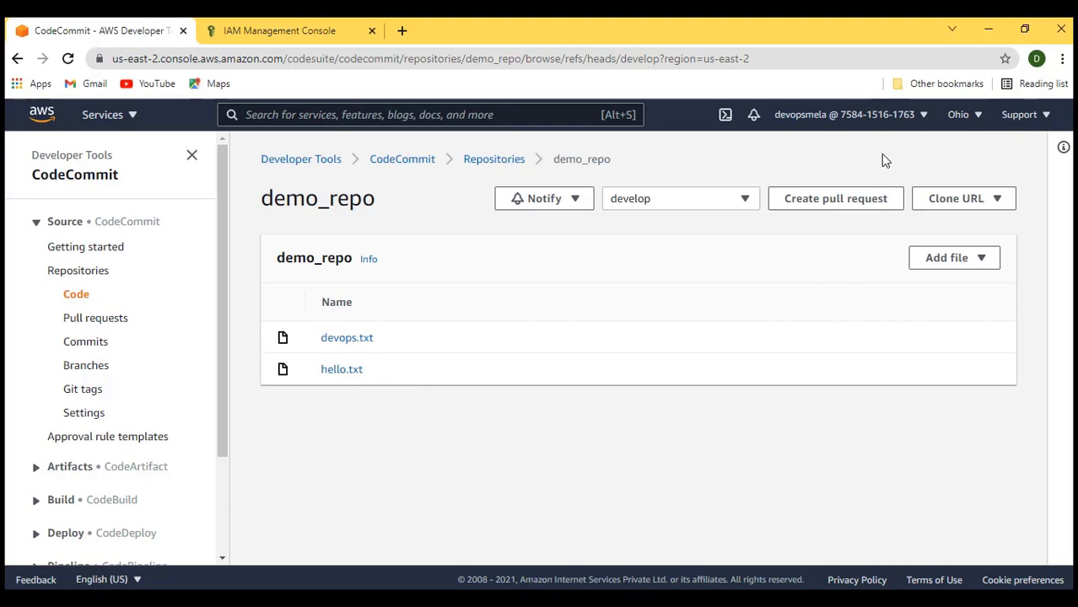
# Start a new pull request in demo_repo with master as destination and develop as source, and compare the branches
pyautogui.click(99, 321)
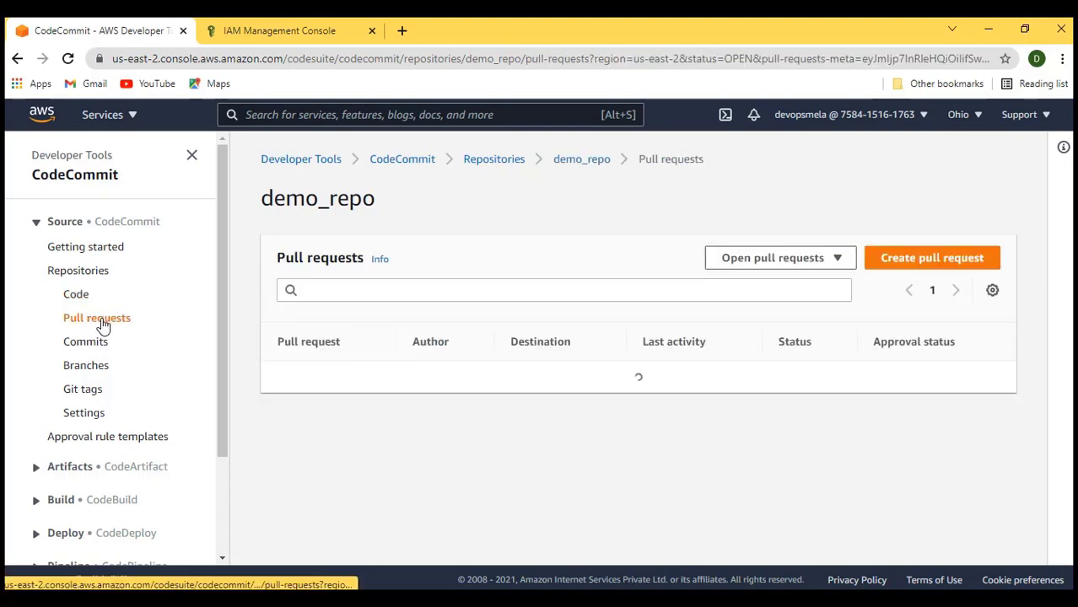
pyautogui.click(918, 260)
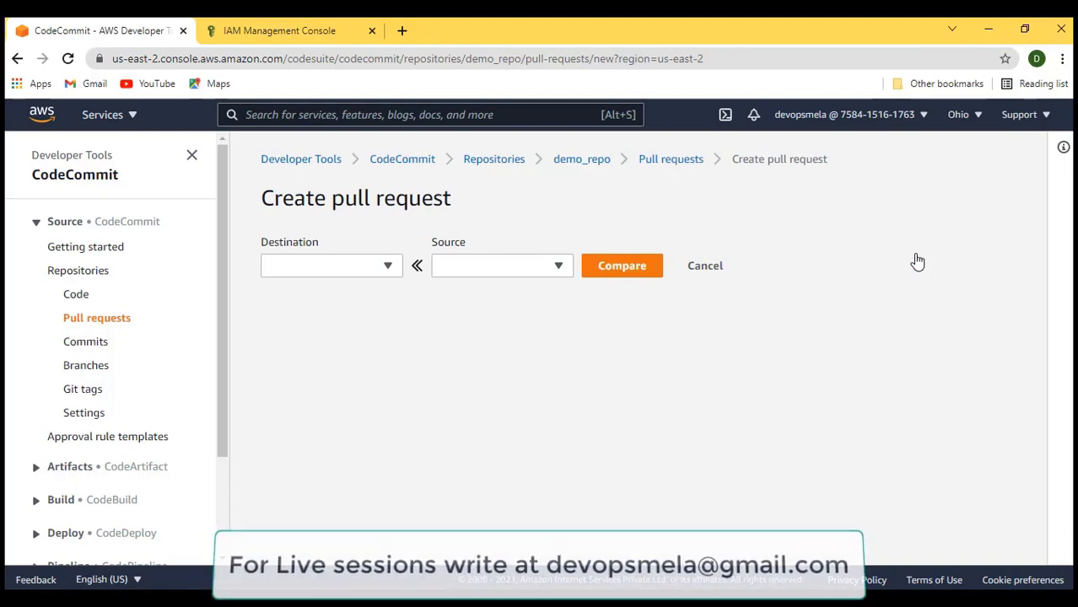
pyautogui.click(388, 268)
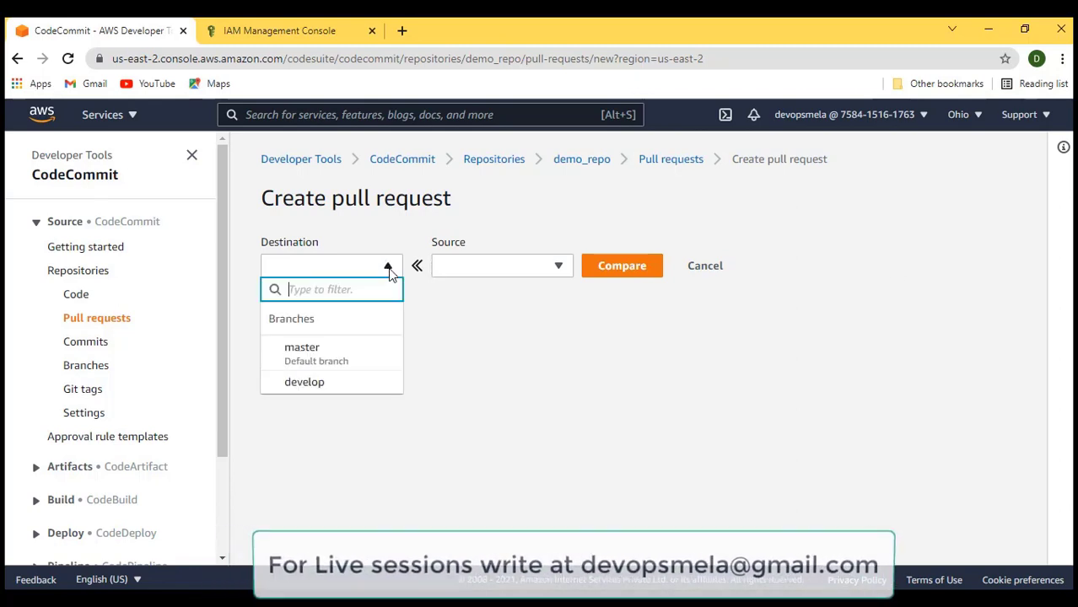
pyautogui.click(336, 368)
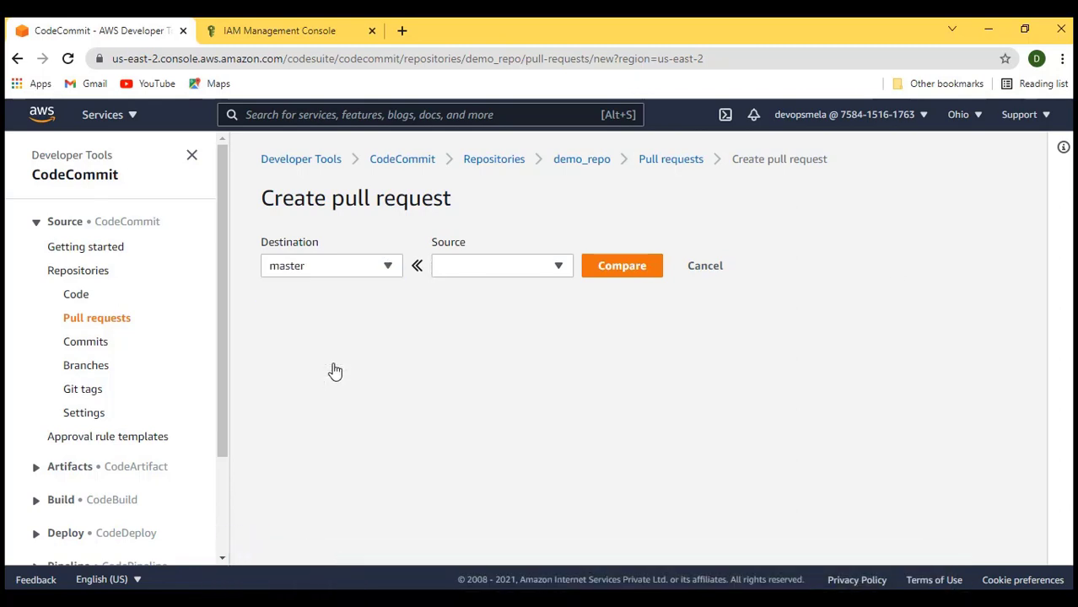
pyautogui.click(562, 268)
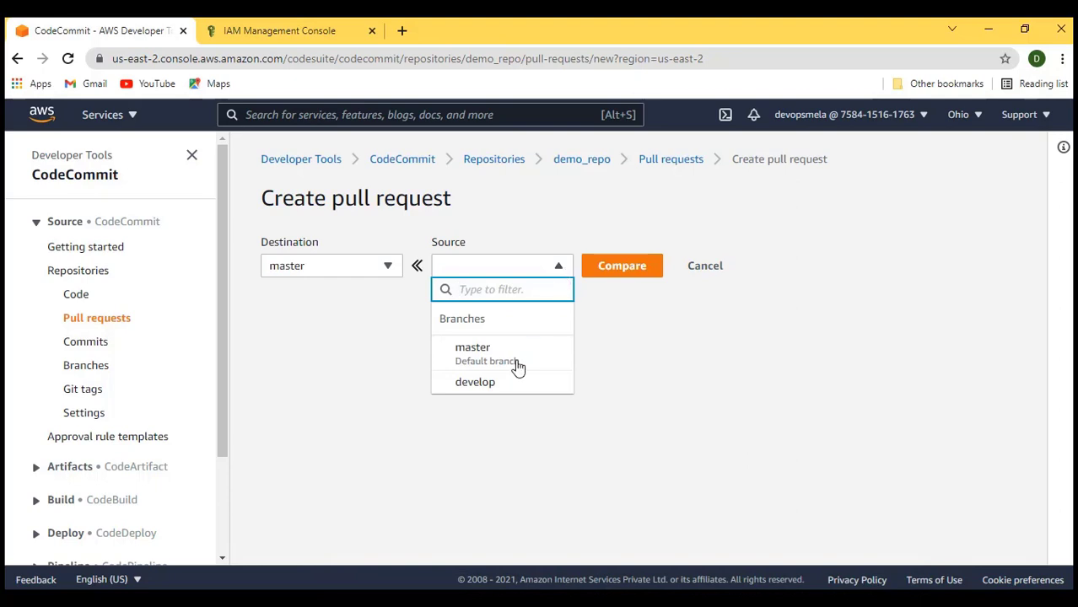
pyautogui.click(506, 384)
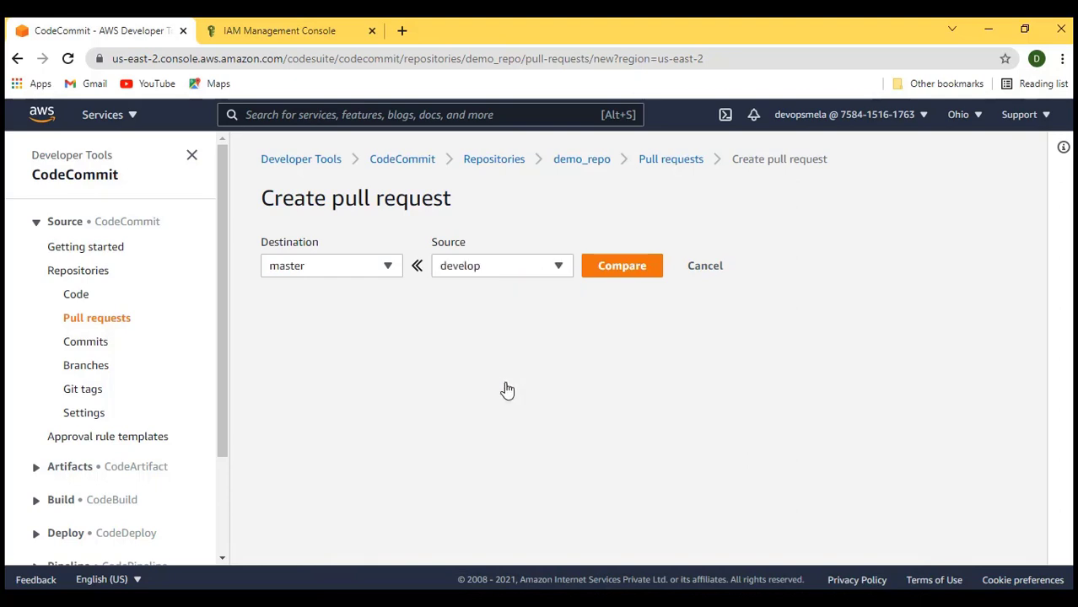
pyautogui.click(621, 271)
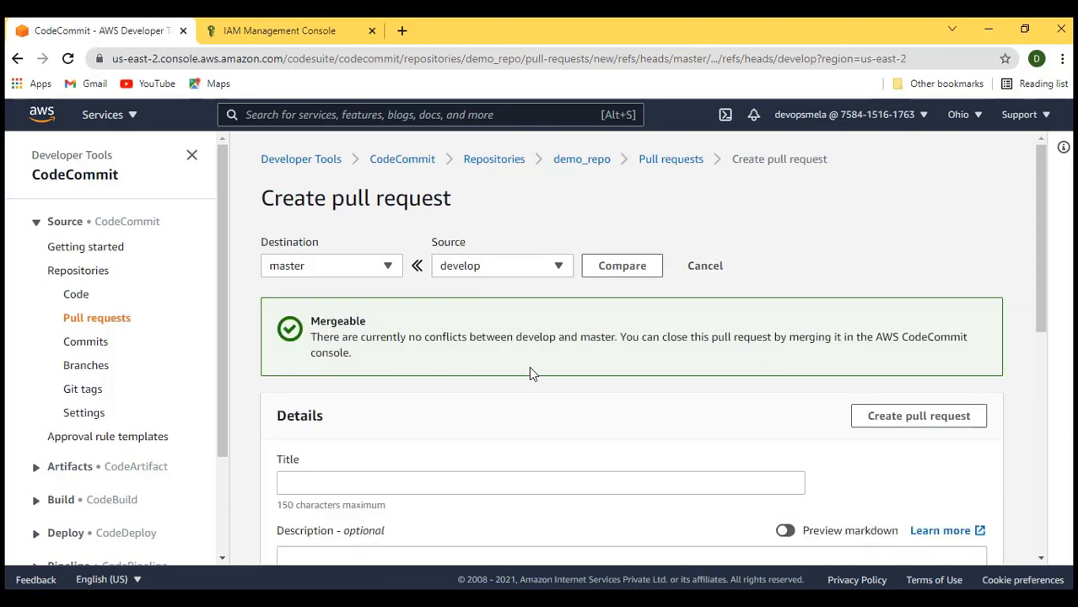
# Examine the file changes and the commits that the new pull request would include
pyautogui.scroll(-2, 530, 372)
pyautogui.scroll(1, 531, 374)
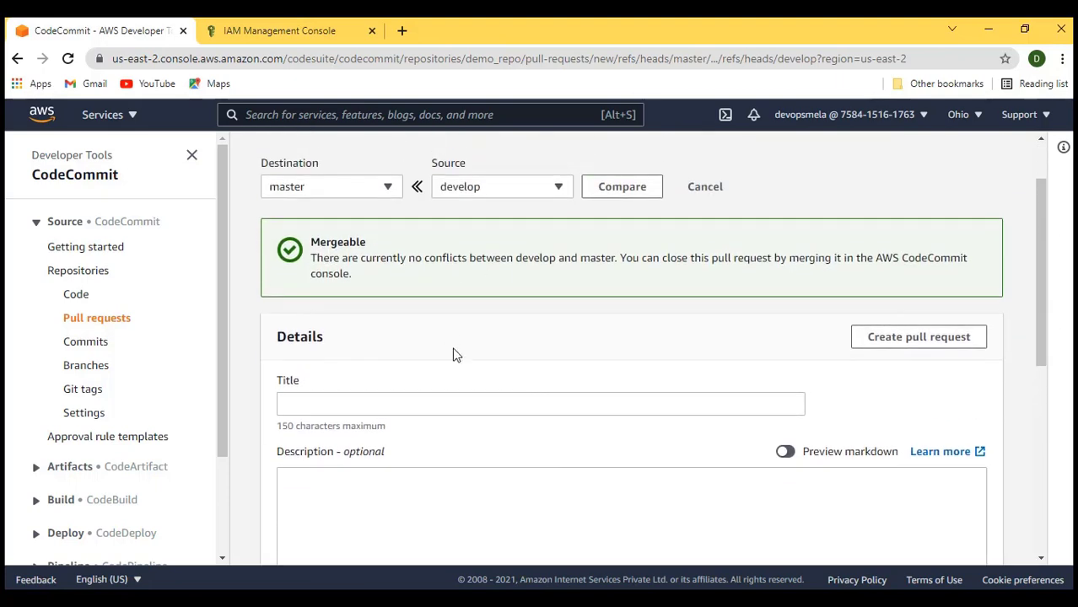
pyautogui.scroll(-4, 452, 353)
pyautogui.scroll(-1, 452, 352)
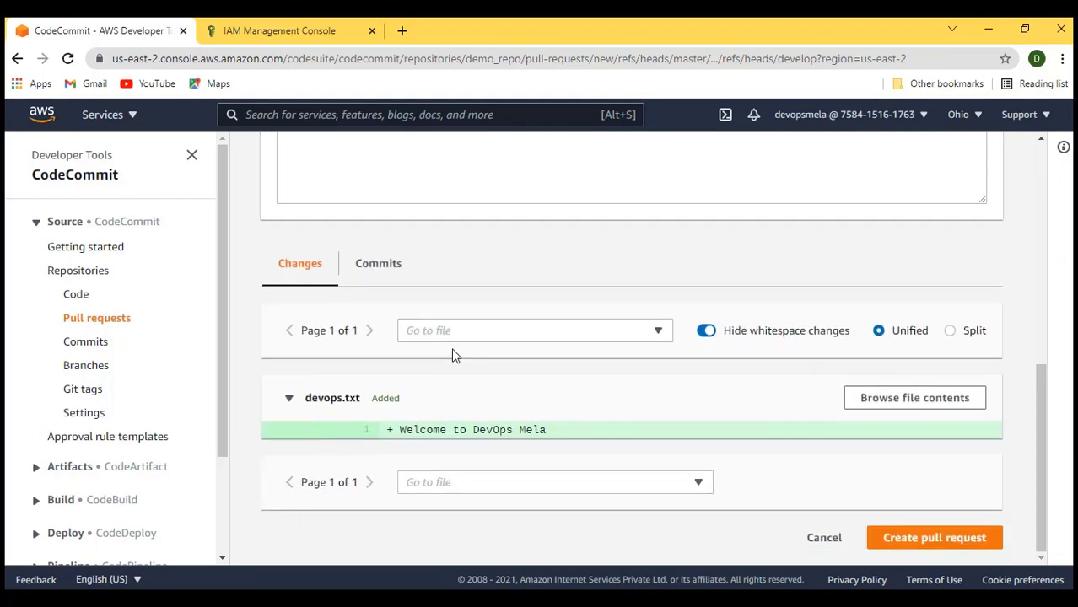
pyautogui.moveTo(392, 433); pyautogui.dragTo(562, 431)
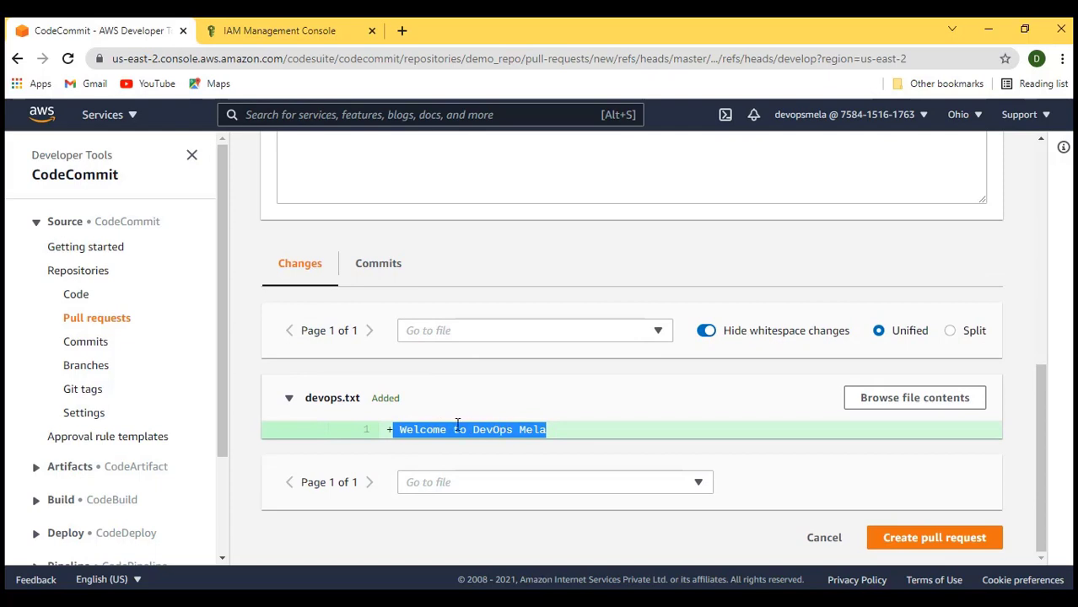
pyautogui.click(379, 265)
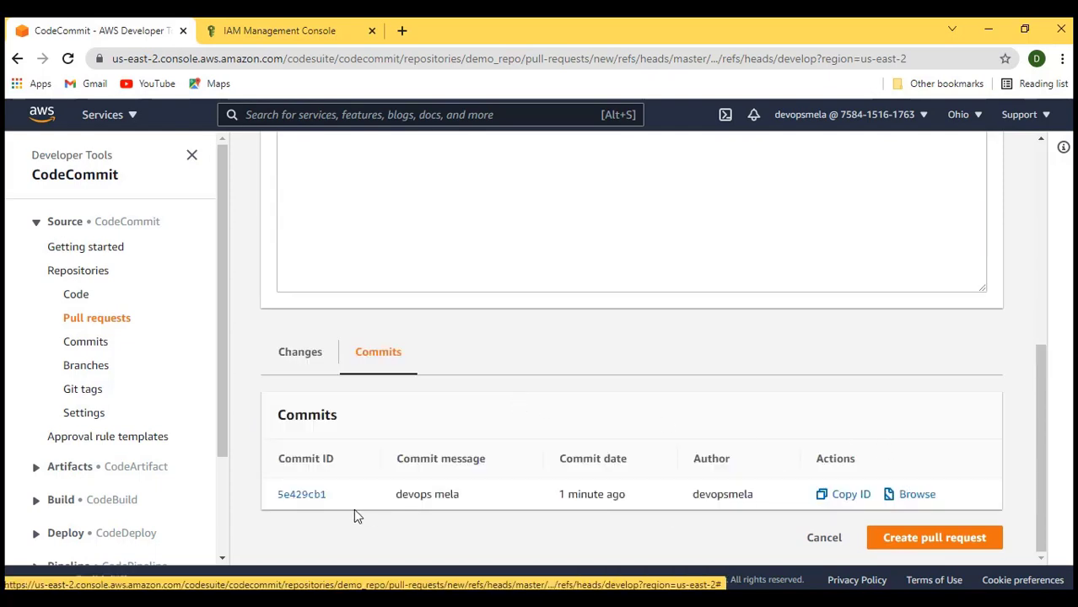
pyautogui.moveTo(421, 497); pyautogui.dragTo(768, 516)
pyautogui.click(675, 511)
pyautogui.click(692, 529)
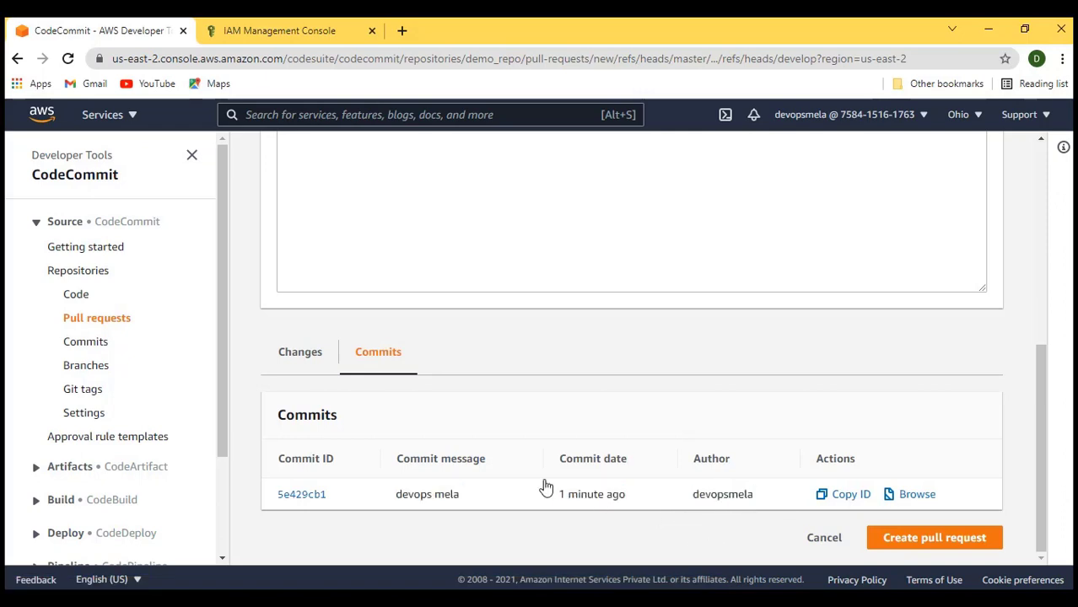
pyautogui.click(298, 364)
# Create the pull request with "merging change with master" as both its title and its description
pyautogui.scroll(6, 706, 455)
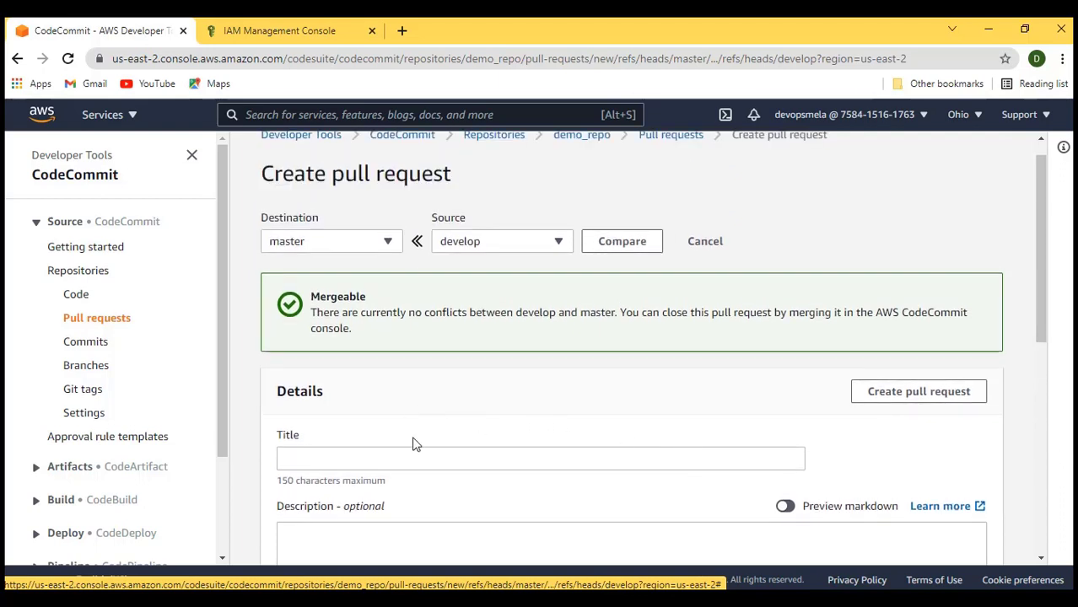
pyautogui.click(401, 449)
pyautogui.write('me')
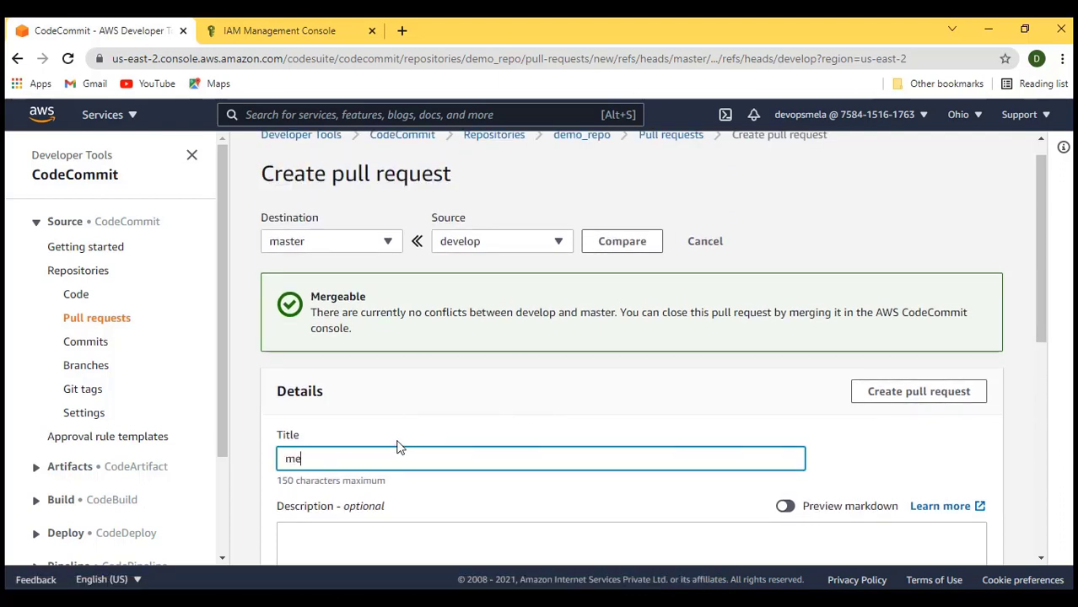
pyautogui.write('rging change ')
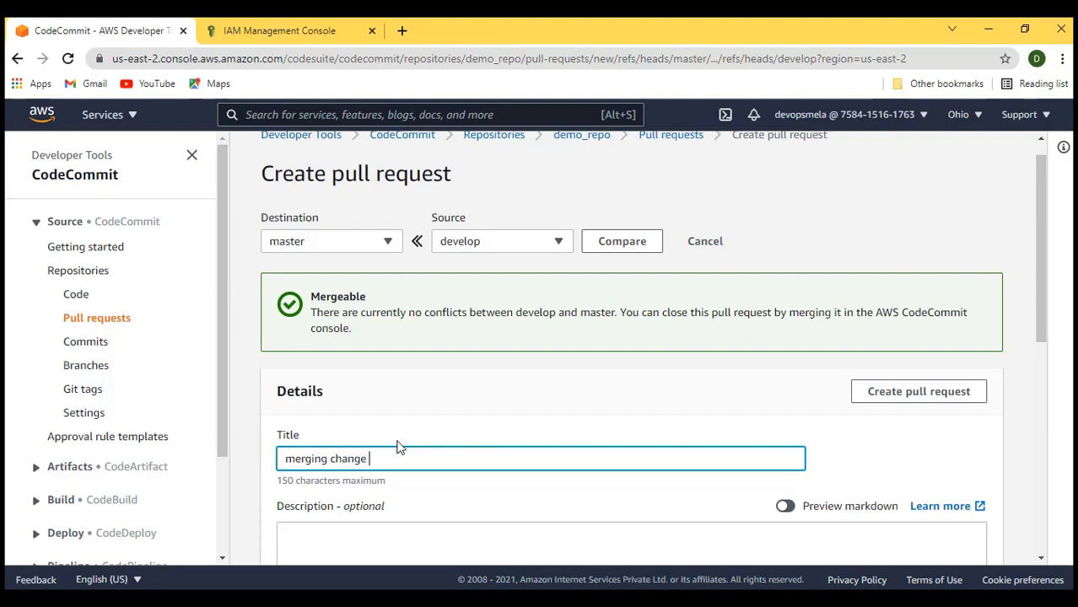
pyautogui.write('with master')
pyautogui.hotkey('ctrl', 'a')
pyautogui.hotkey('ctrl', 'c')
pyautogui.scroll(-3, 405, 460)
pyautogui.click(351, 400)
pyautogui.hotkey('ctrl', 'v')
pyautogui.scroll(-4, 379, 403)
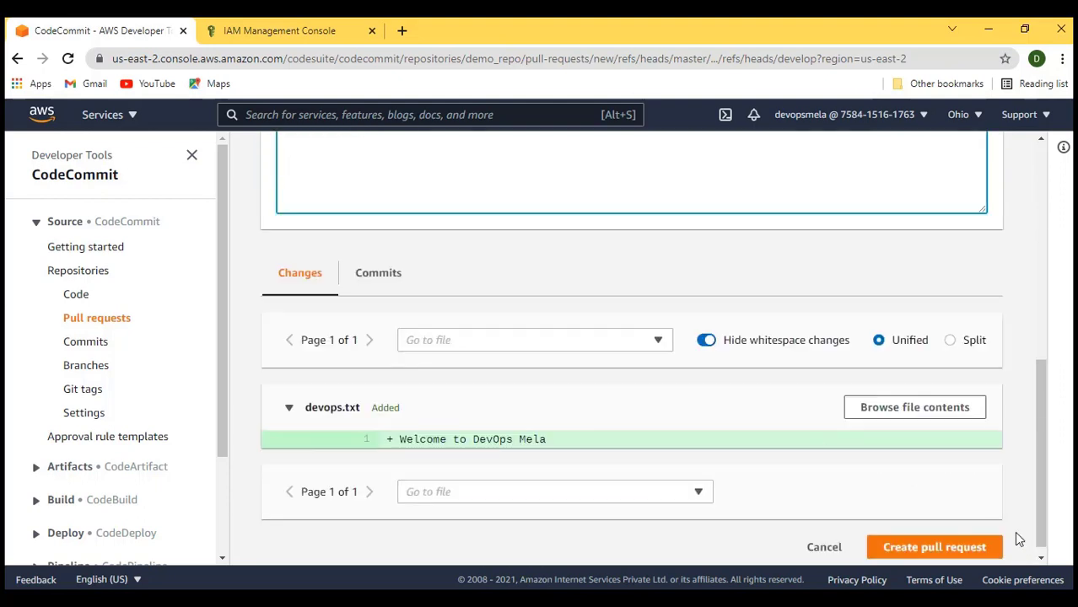
pyautogui.click(958, 547)
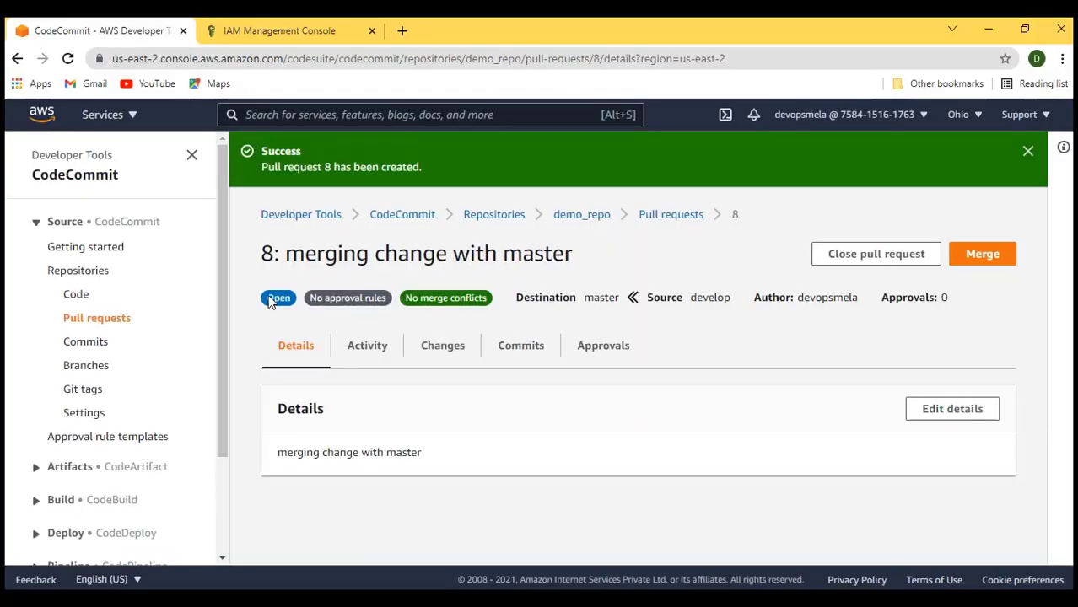
# Review the created pull request's status, branches, author and description, along with its activity, changes, commits and approvals
pyautogui.moveTo(270, 303); pyautogui.dragTo(479, 302)
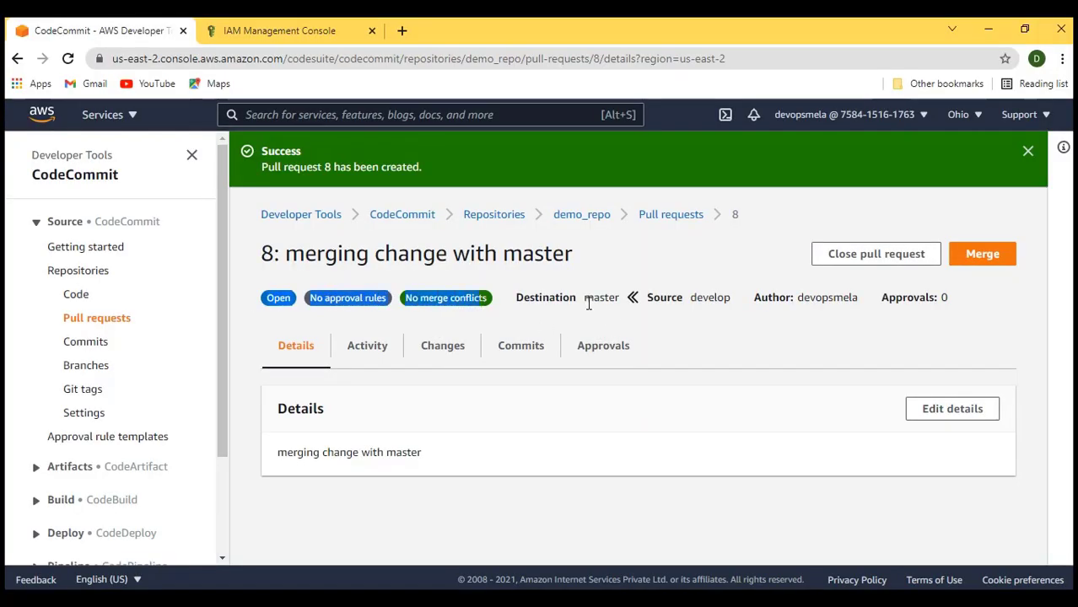
pyautogui.moveTo(736, 308); pyautogui.dragTo(687, 300)
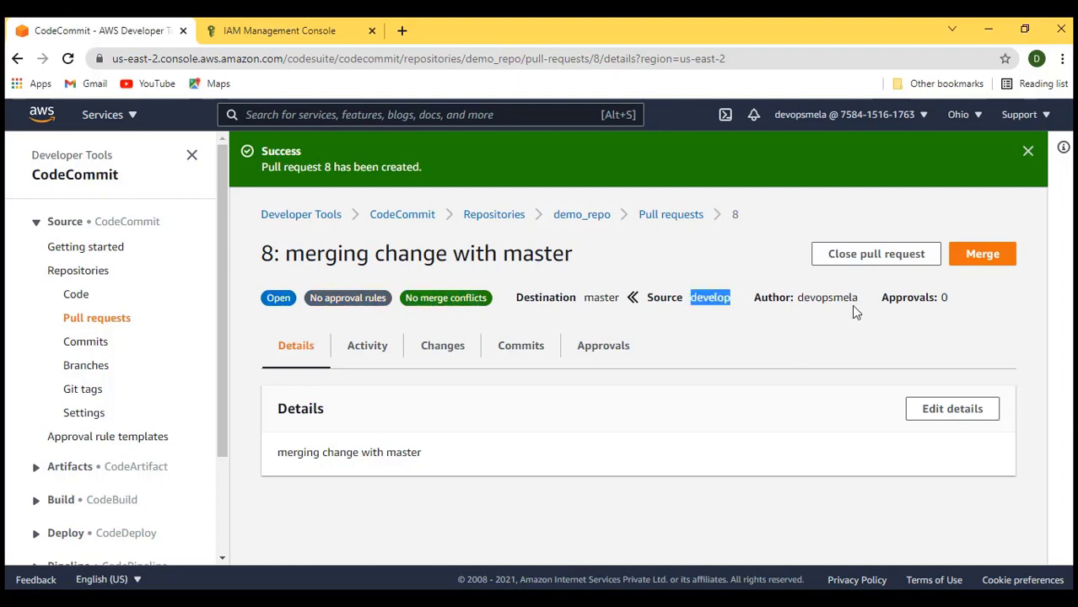
pyautogui.doubleClick(814, 297)
pyautogui.click(791, 335)
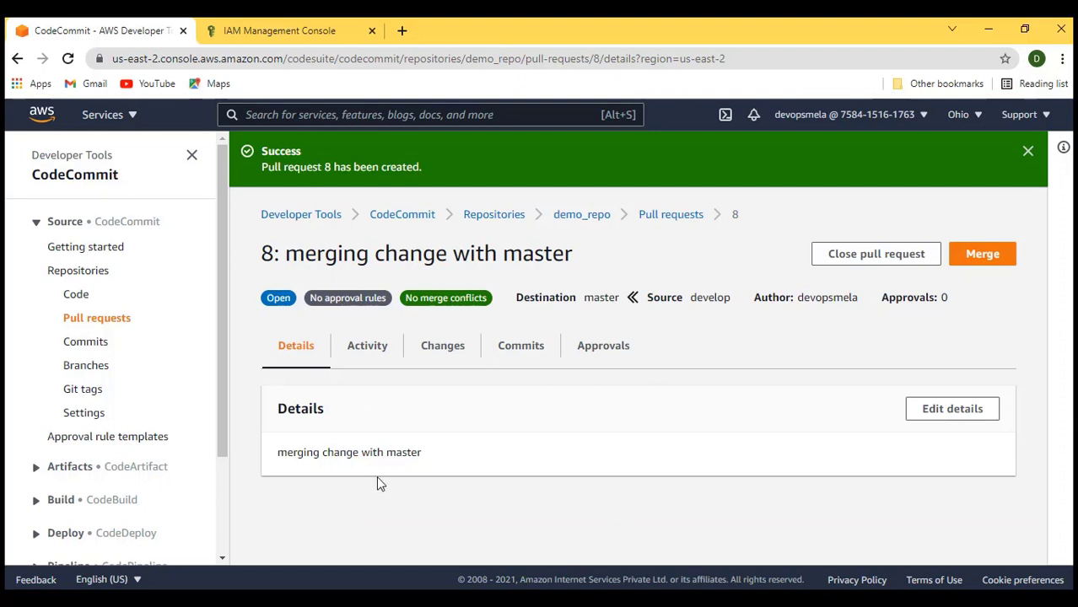
pyautogui.moveTo(278, 453); pyautogui.dragTo(419, 453)
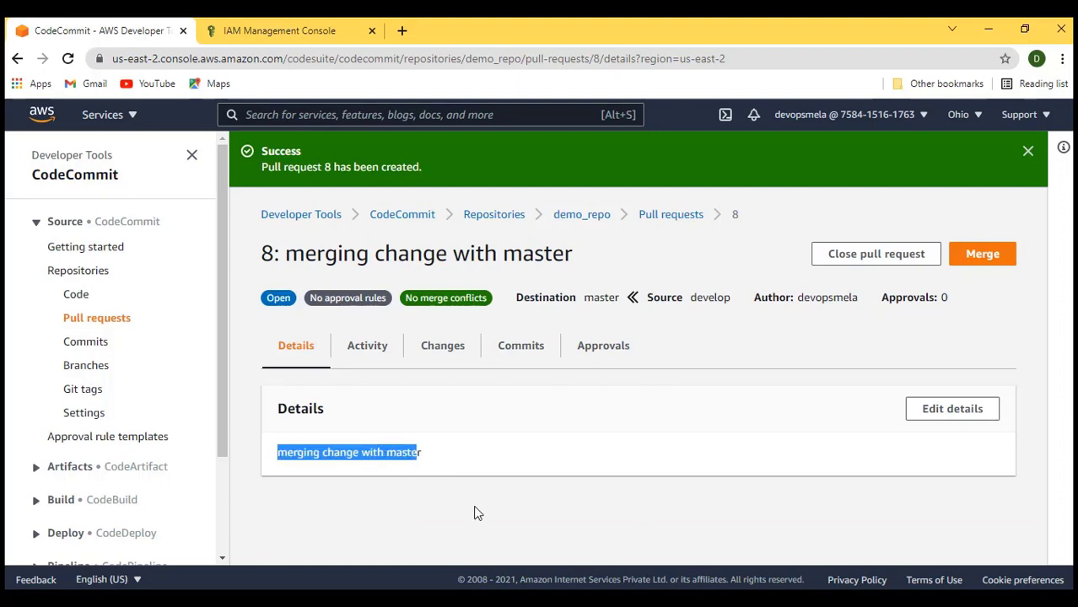
pyautogui.click(376, 354)
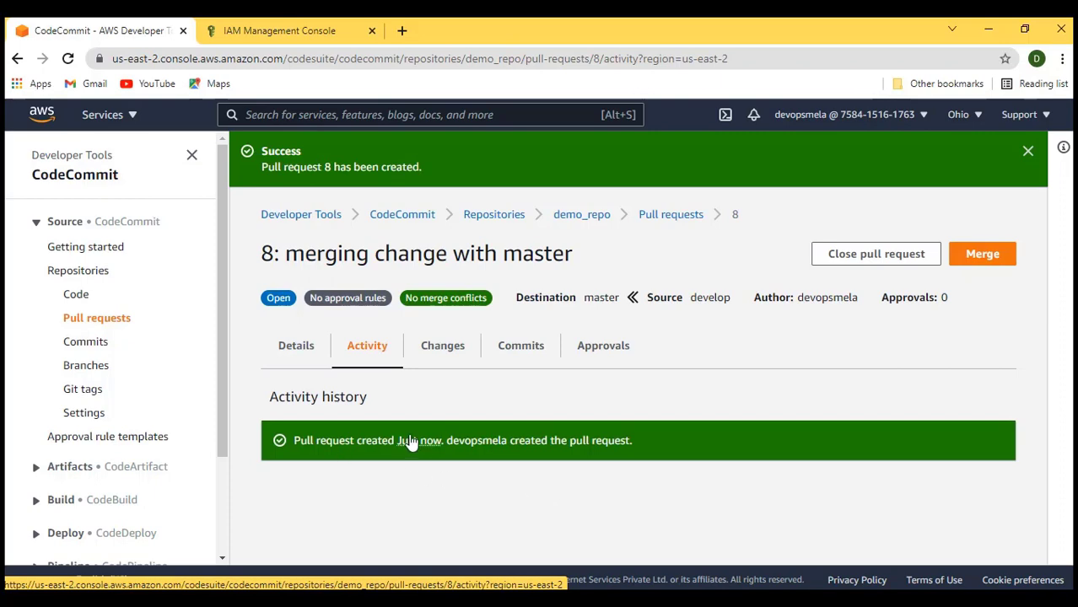
pyautogui.click(449, 358)
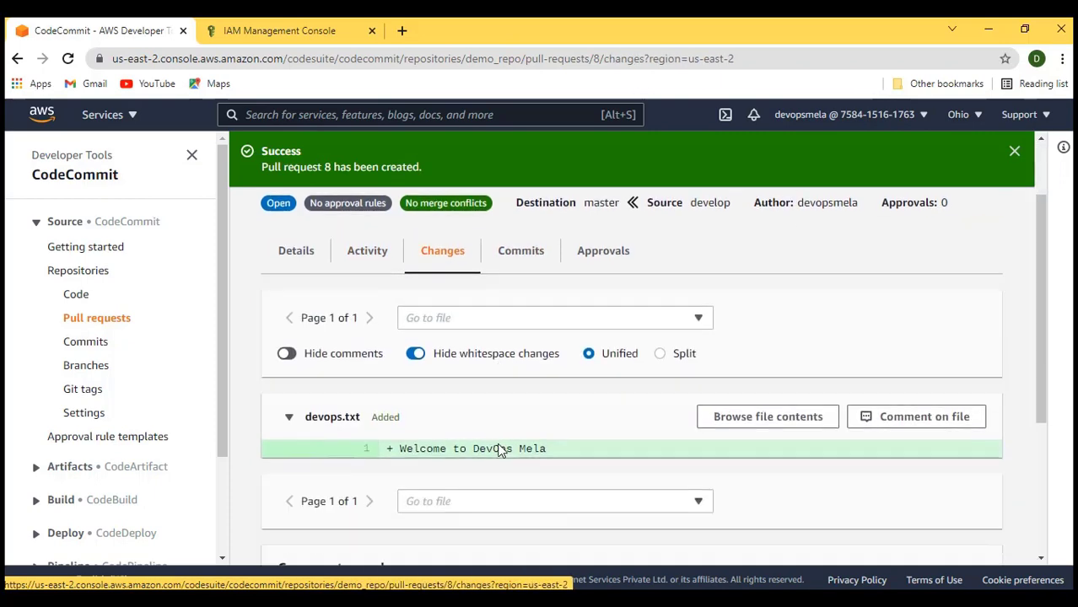
pyautogui.scroll(-2, 523, 422)
pyautogui.moveTo(549, 387); pyautogui.dragTo(414, 387)
pyautogui.scroll(2, 361, 398)
pyautogui.click(521, 348)
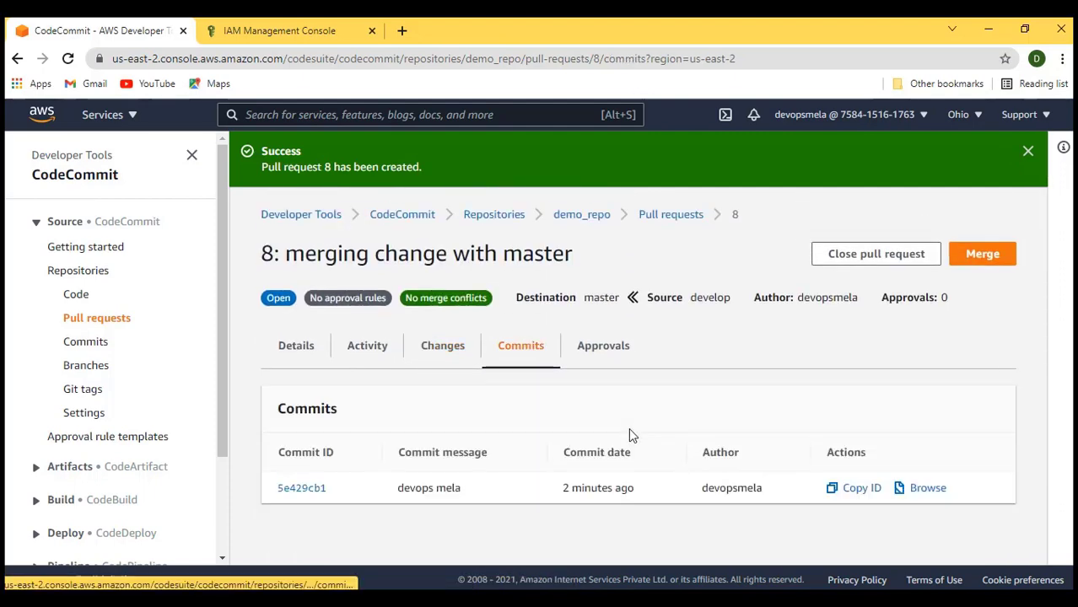
pyautogui.click(616, 350)
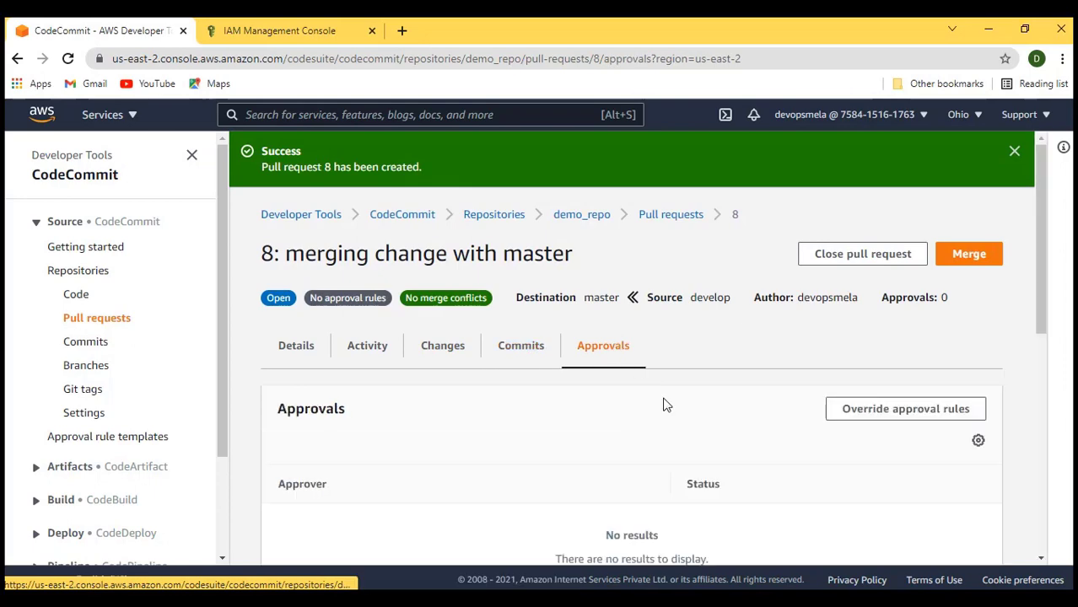
# Examine the pull request's approvals and approval rules, and return to its details
pyautogui.scroll(-2, 734, 467)
pyautogui.scroll(-4, 734, 466)
pyautogui.scroll(3, 734, 467)
pyautogui.scroll(2, 734, 466)
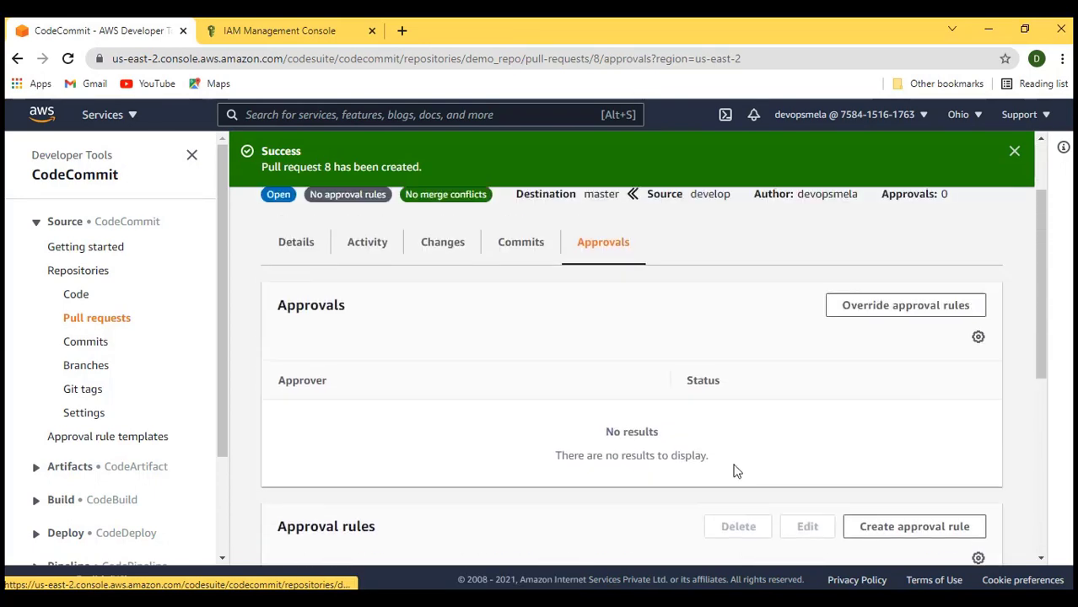
pyautogui.scroll(1, 734, 471)
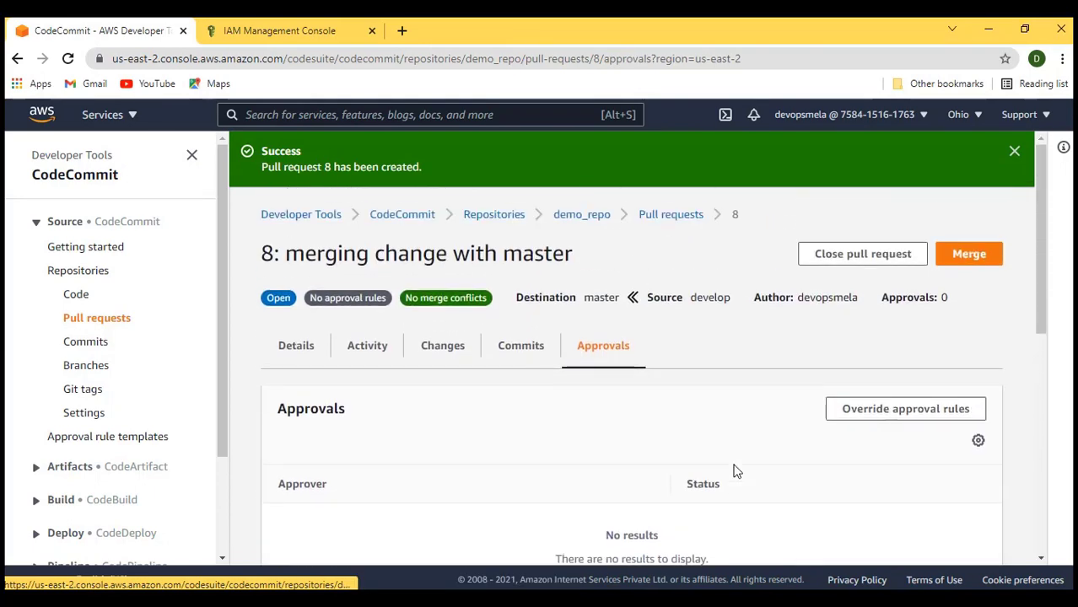
pyautogui.click(296, 354)
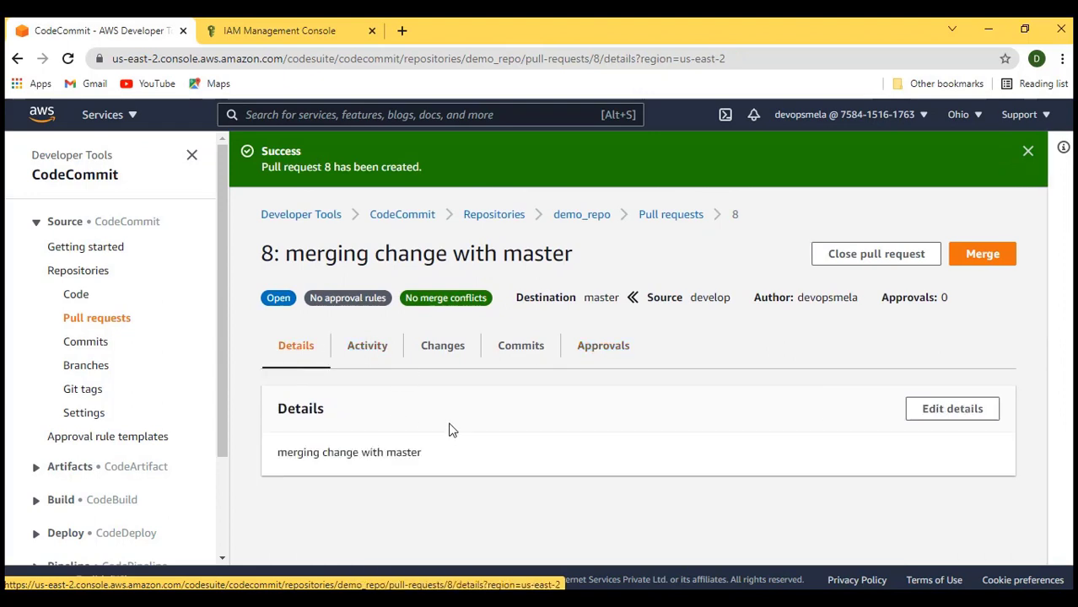
# Start merging the pull request and look over the available merge strategies and the source branch deletion option
pyautogui.click(982, 255)
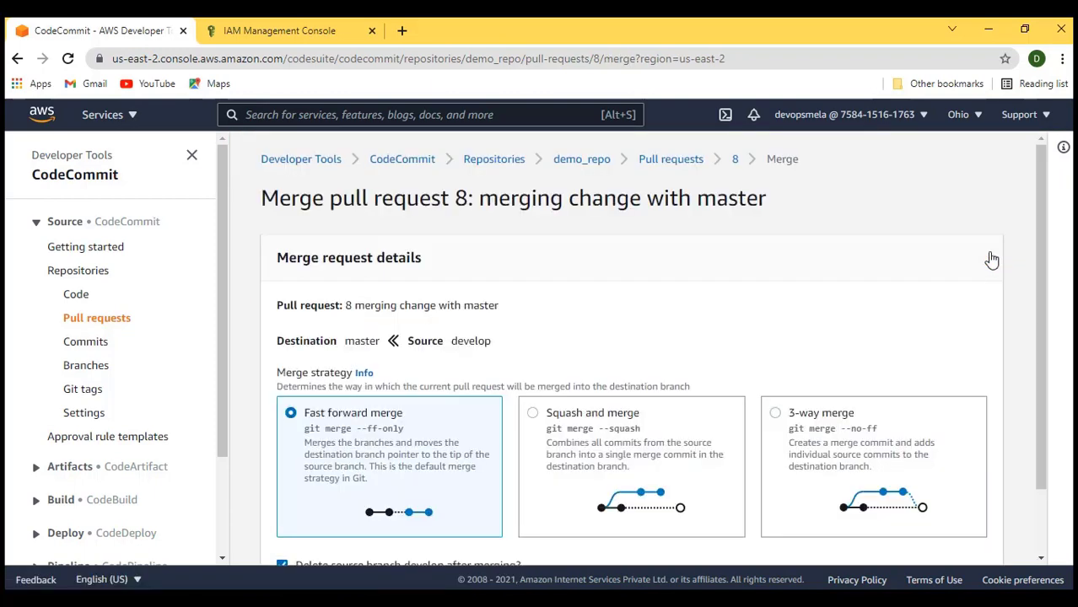
pyautogui.scroll(-2, 987, 257)
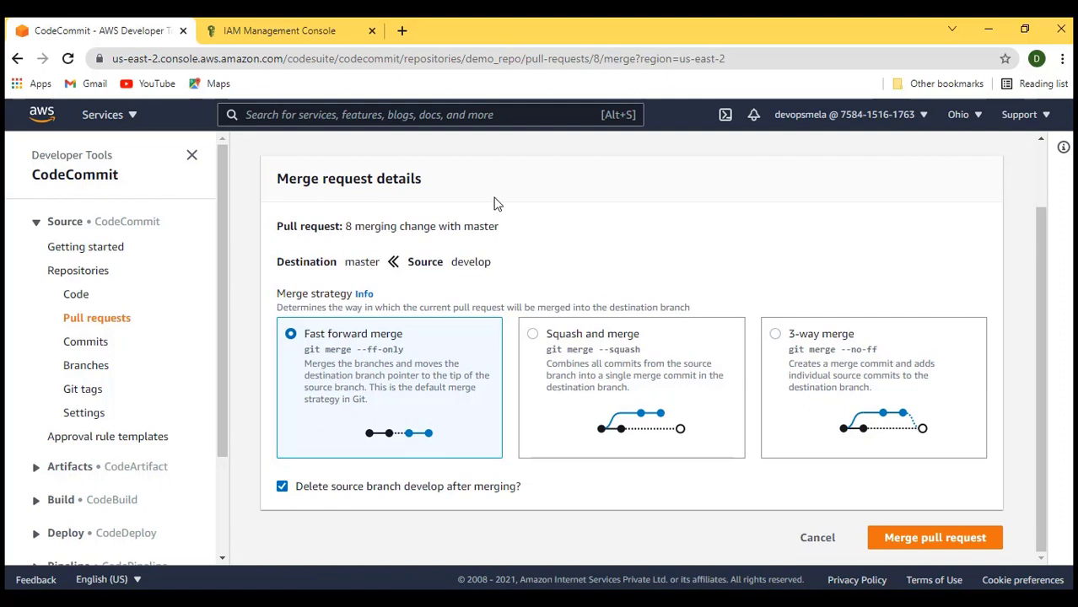
pyautogui.scroll(2, 363, 282)
pyautogui.scroll(-2, 364, 286)
# Look up the fast forward, squash and 3ways merge entries in the AWS_CodeCommit.txt agenda in Notepad++, and return to the merge page
pyautogui.hotkey('alt', 'Tab')
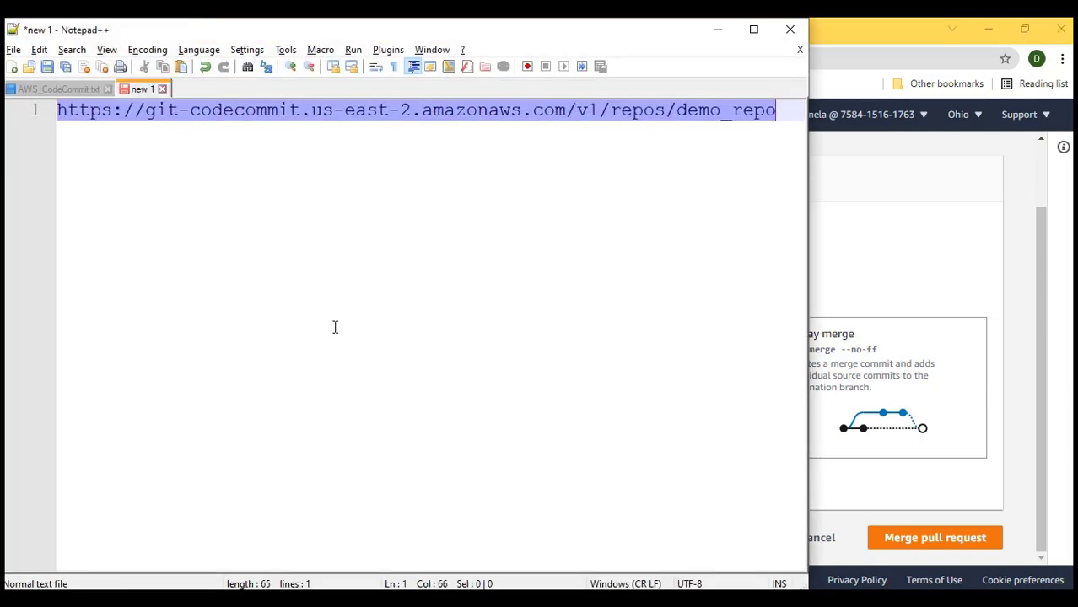
pyautogui.click(61, 89)
pyautogui.moveTo(101, 259); pyautogui.dragTo(271, 297)
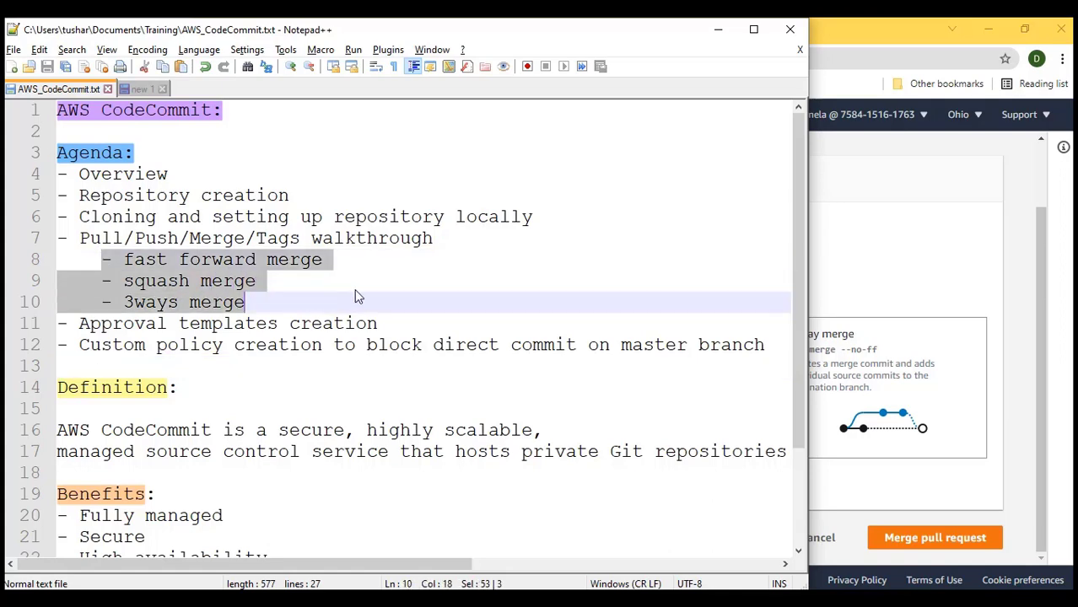
pyautogui.click(718, 28)
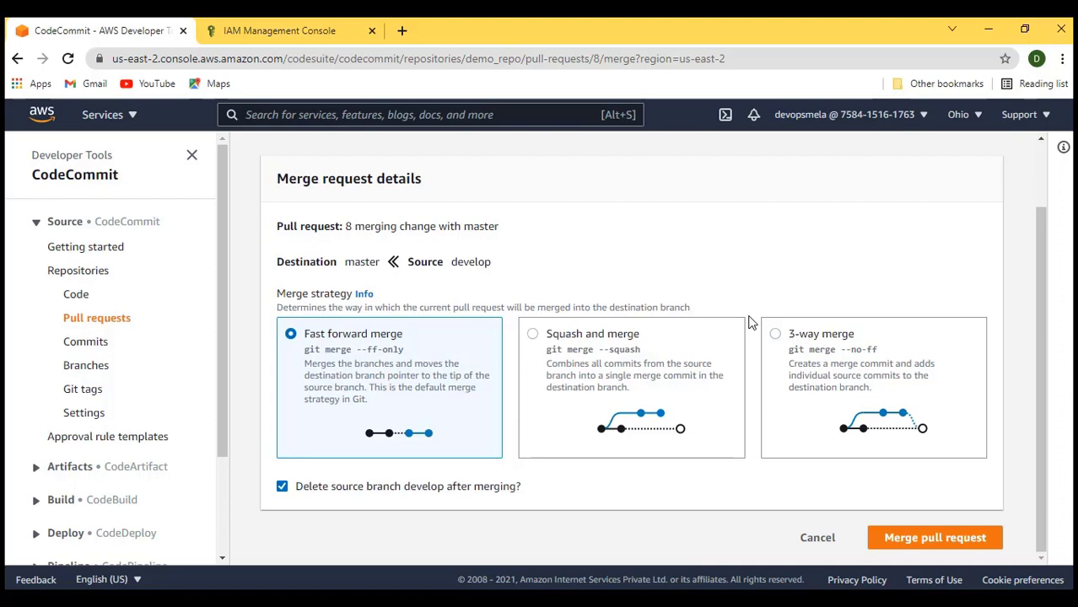
# Switch to the Git Bash terminal, check out the local master branch with git switch master and clear the screen
pyautogui.hotkey('alt', 'Tab')
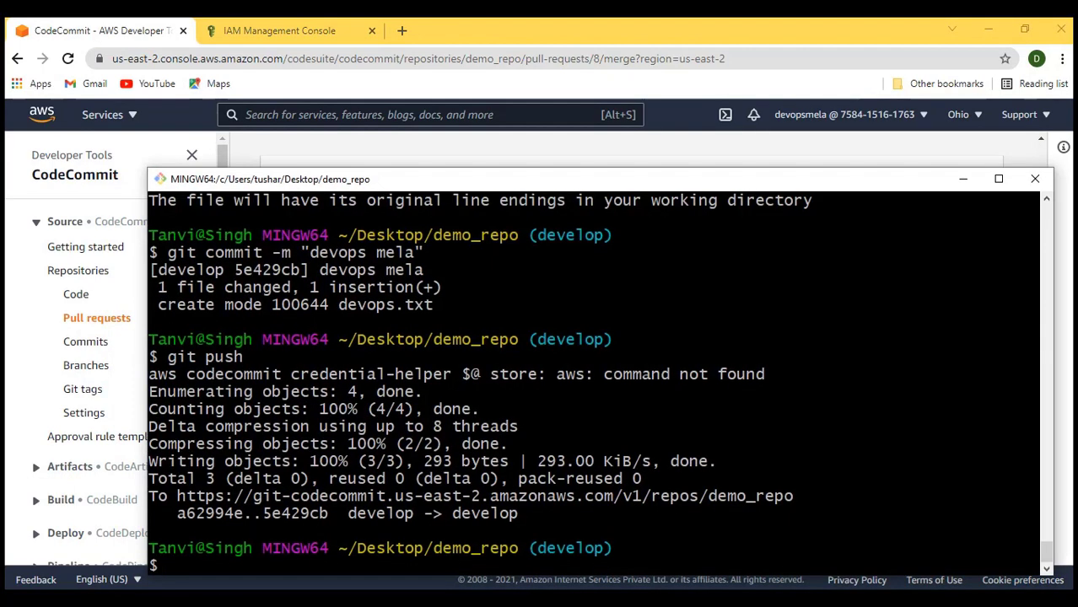
pyautogui.write('git switch master')
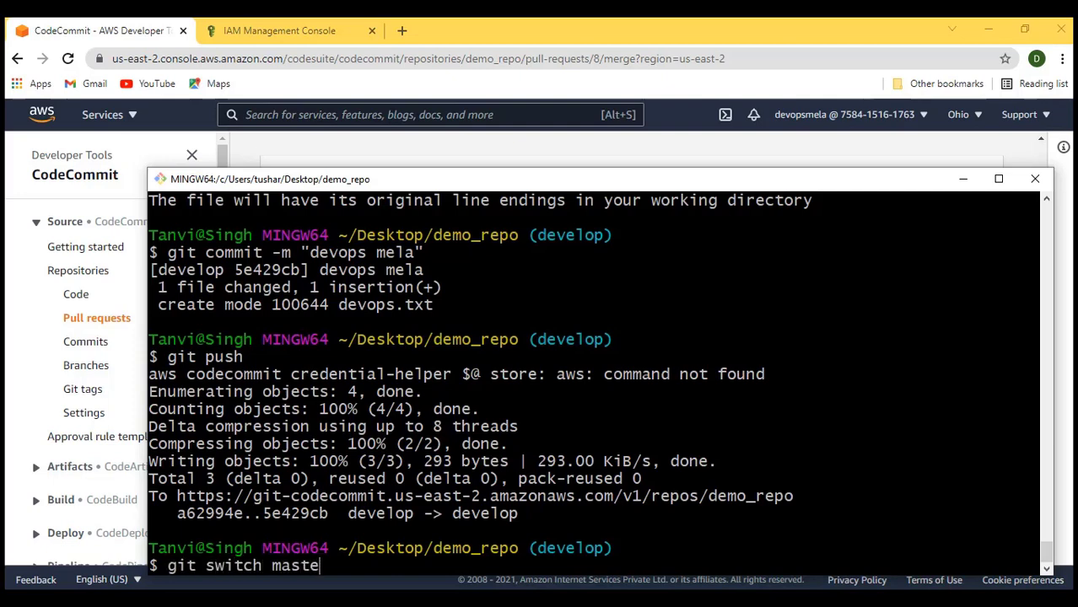
pyautogui.press('Return')
pyautogui.hotkey('ctrl', 'l')
pyautogui.write('git merge ')
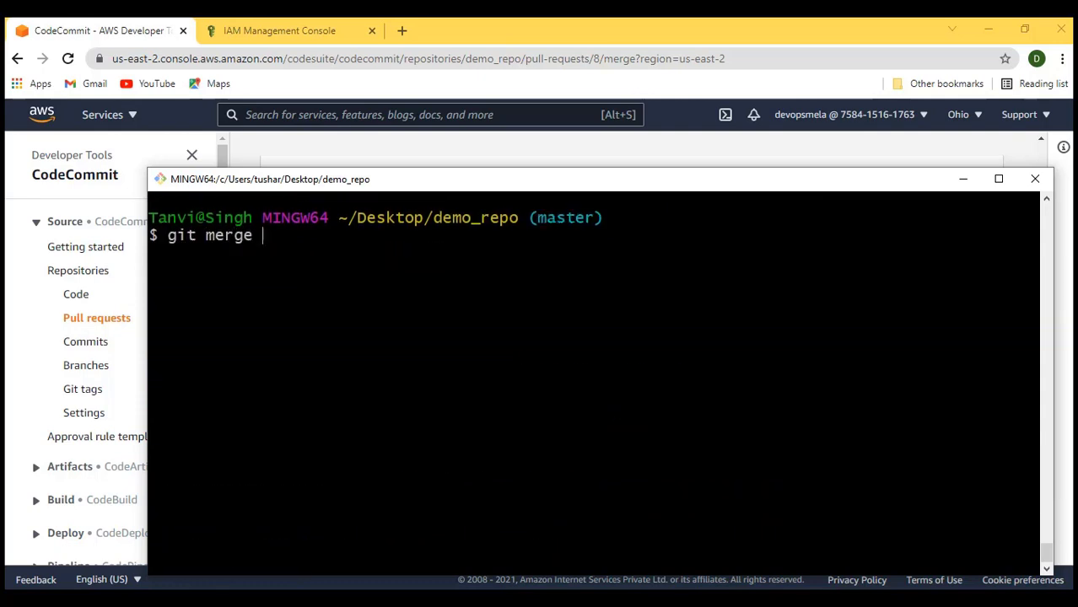
pyautogui.write('develop')
pyautogui.press('BackSpace')
pyautogui.press('BackSpace')
pyautogui.press('BackSpace')
pyautogui.press('BackSpace')
pyautogui.press('BackSpace')
pyautogui.press('BackSpace')
pyautogui.press('BackSpace')
pyautogui.press('BackSpace')
pyautogui.press('BackSpace')
pyautogui.press('BackSpace')
pyautogui.press('BackSpace')
pyautogui.press('BackSpace')
pyautogui.press('BackSpace')
# Display the commit history of the master branch with git log and examine its commit message
pyautogui.write('log')
pyautogui.press('Return')
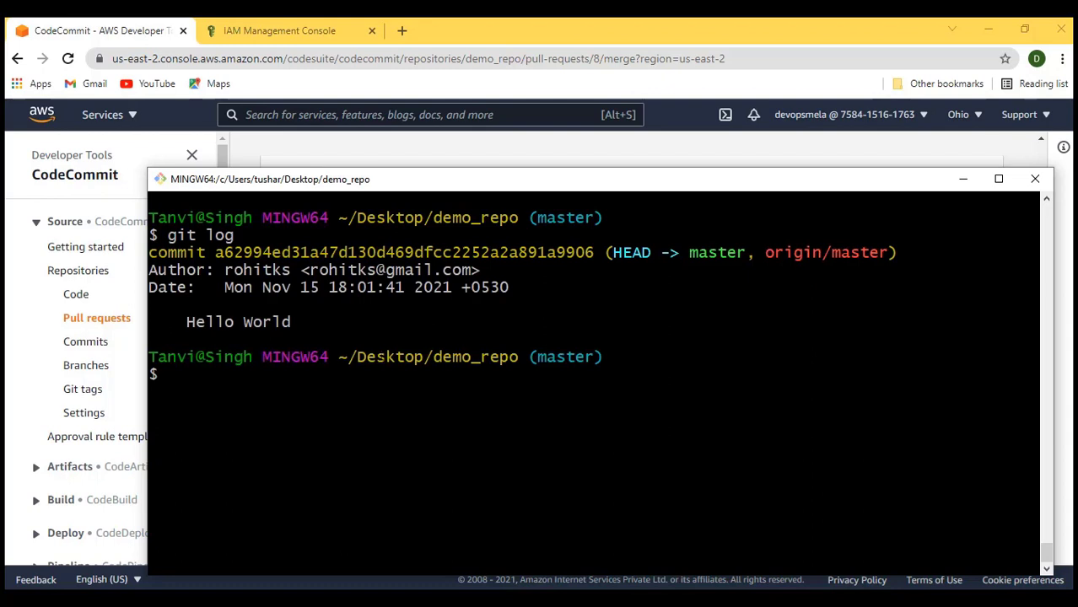
pyautogui.moveTo(167, 322); pyautogui.dragTo(356, 323)
pyautogui.click(371, 397)
# Check out the develop branch with git switch develop, display its git log and examine the "devops mela" commit
pyautogui.write('git switch d')
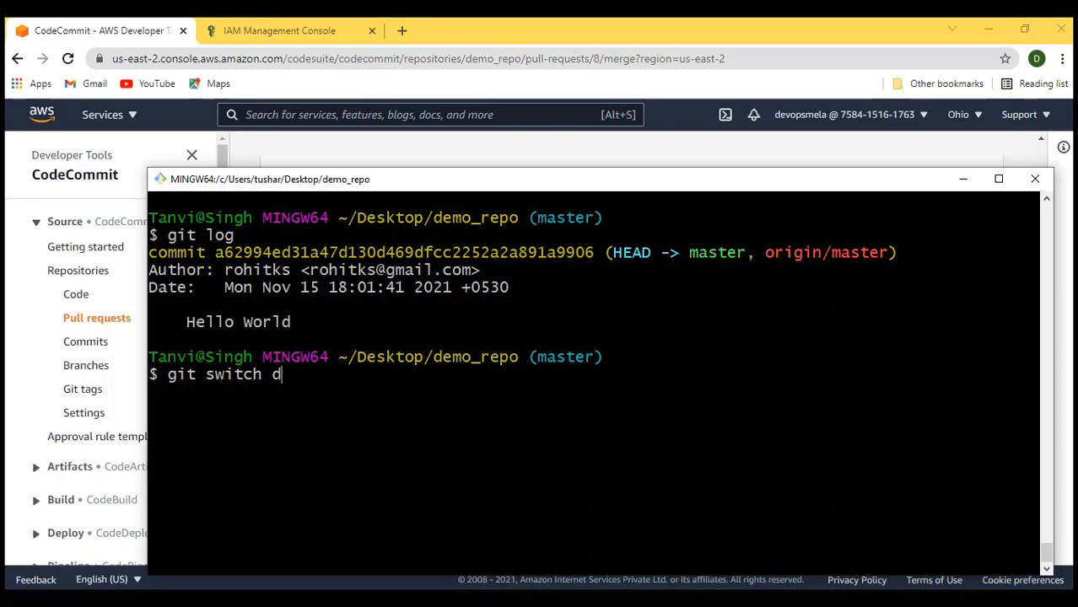
pyautogui.write('evelop')
pyautogui.press('Return')
pyautogui.write('git log')
pyautogui.press('Return')
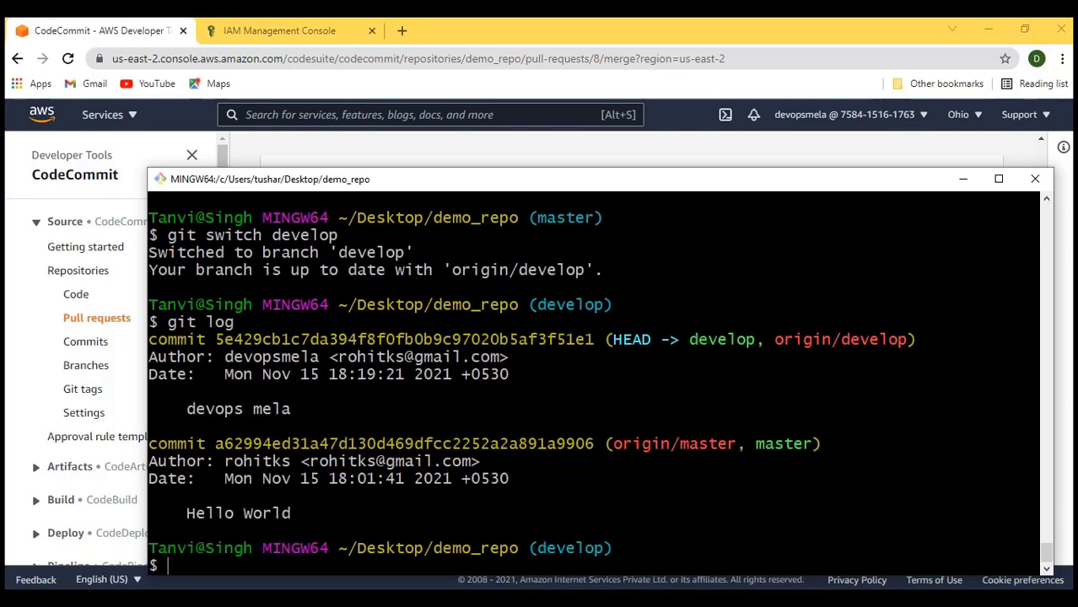
pyautogui.moveTo(928, 410); pyautogui.dragTo(151, 339)
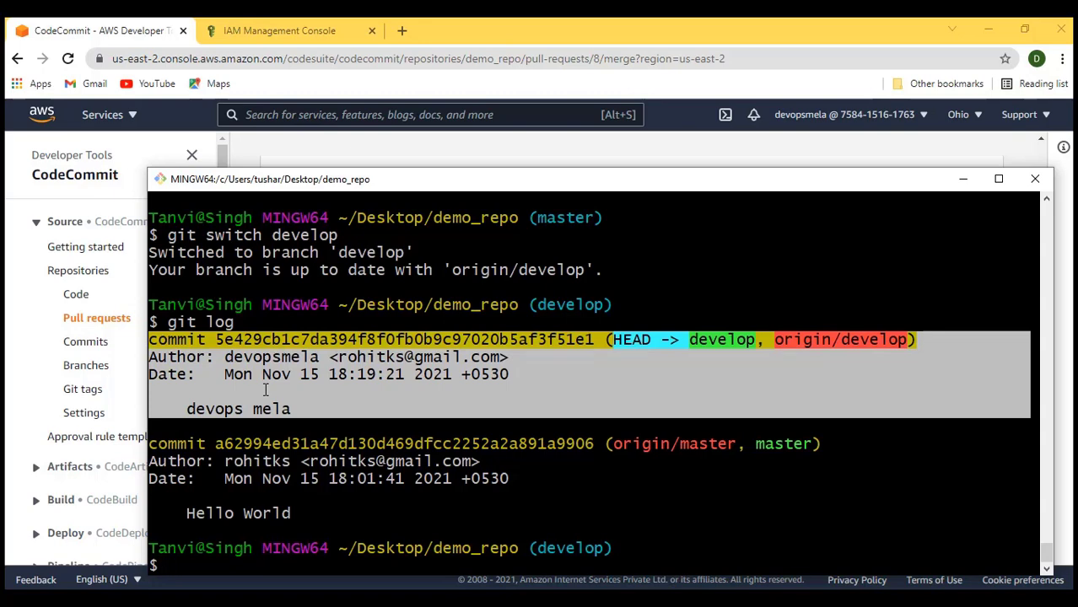
# Compare the "devops mela" commit in the develop log with the merge strategy options on the pull request's merge page
pyautogui.click(963, 179)
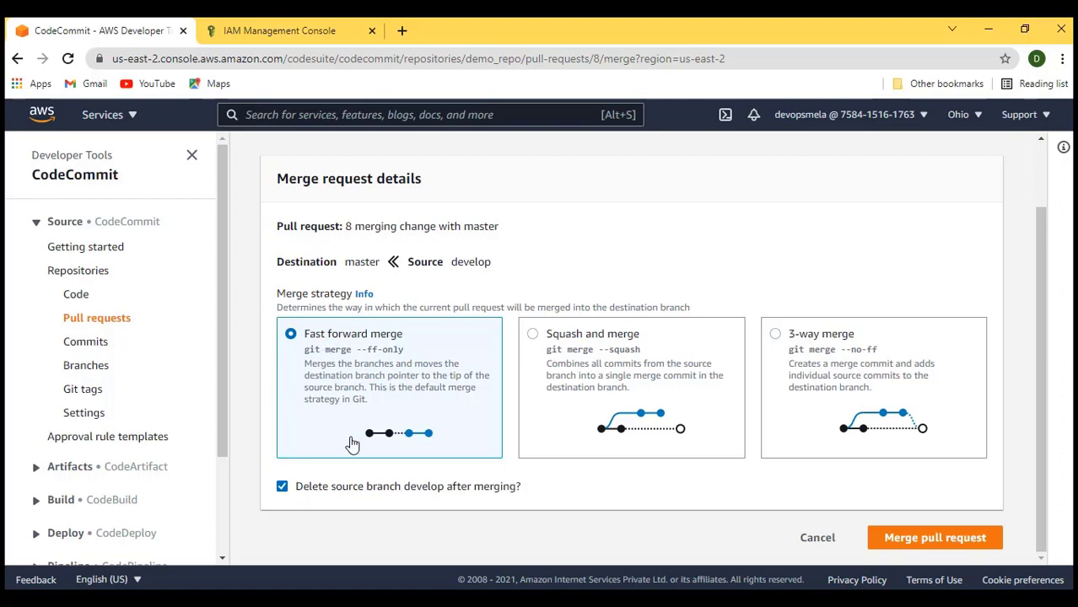
pyautogui.hotkey('alt', 'Tab')
pyautogui.click(675, 414)
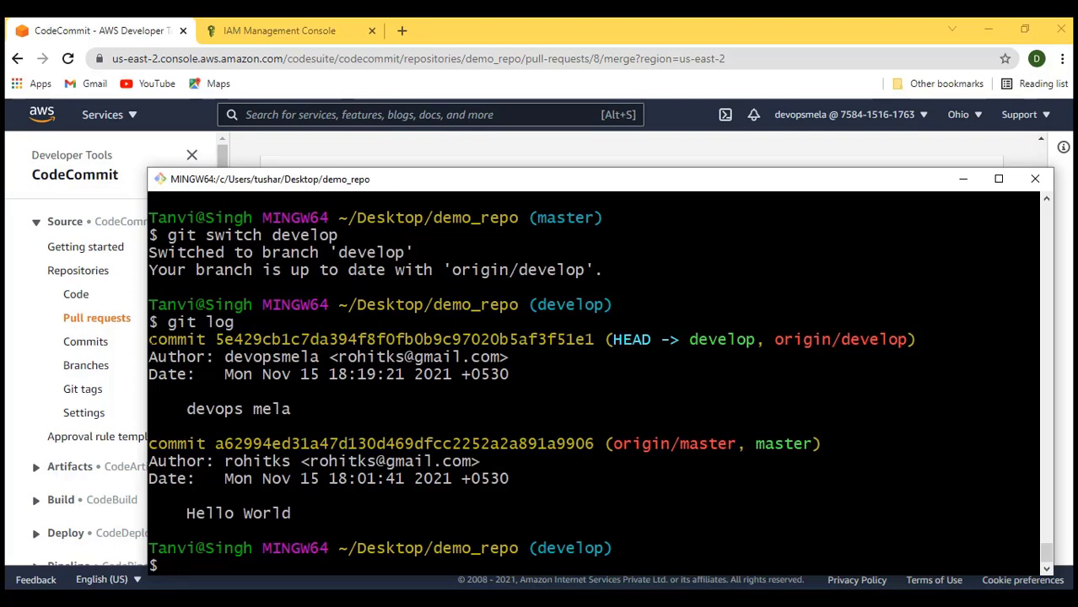
pyautogui.moveTo(149, 340); pyautogui.dragTo(354, 423)
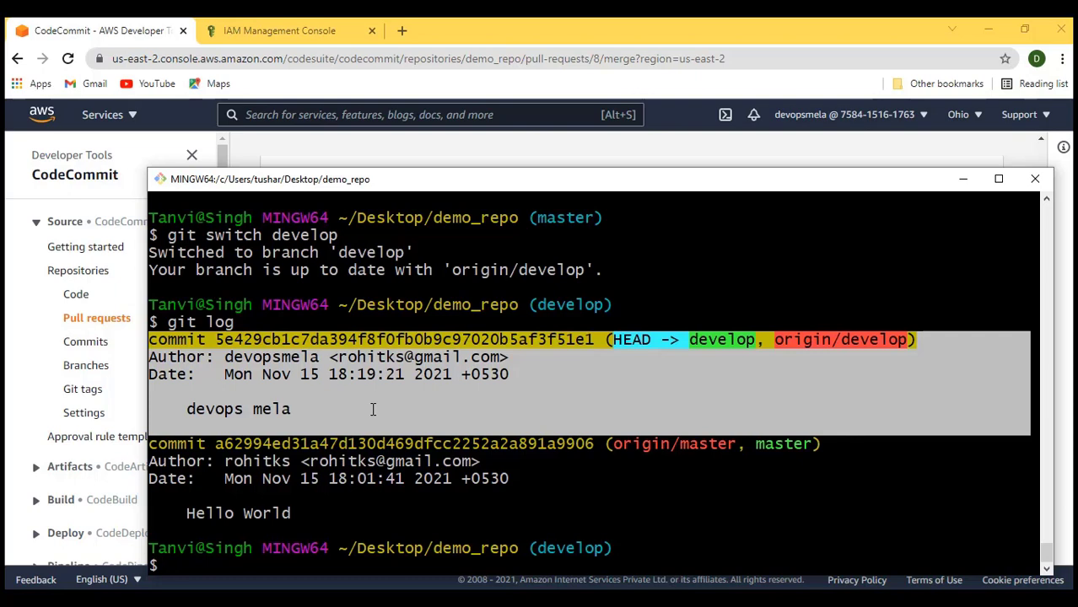
pyautogui.click(373, 410)
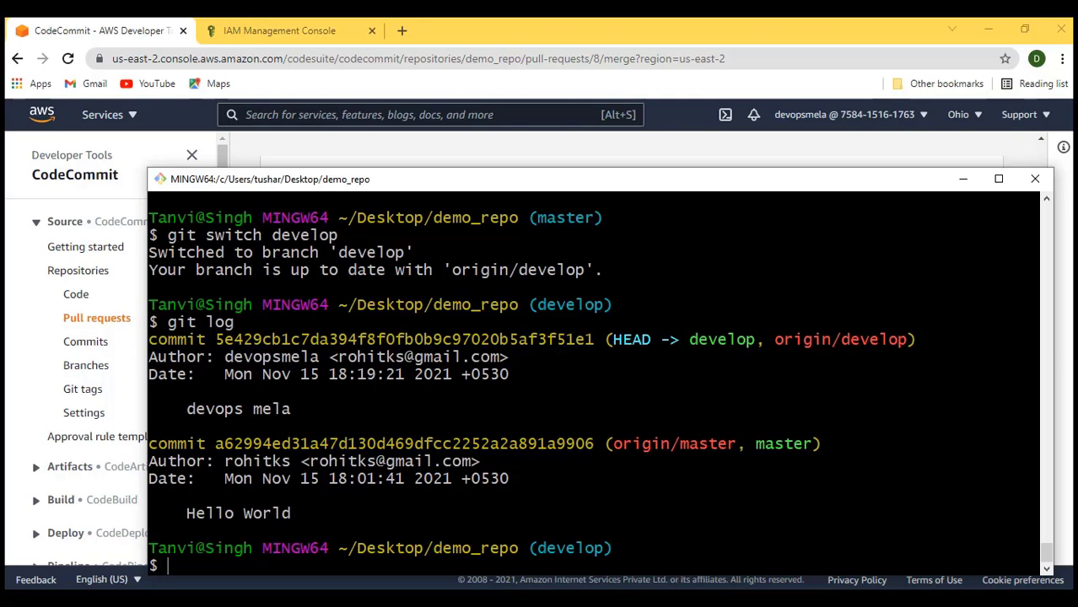
pyautogui.click(970, 188)
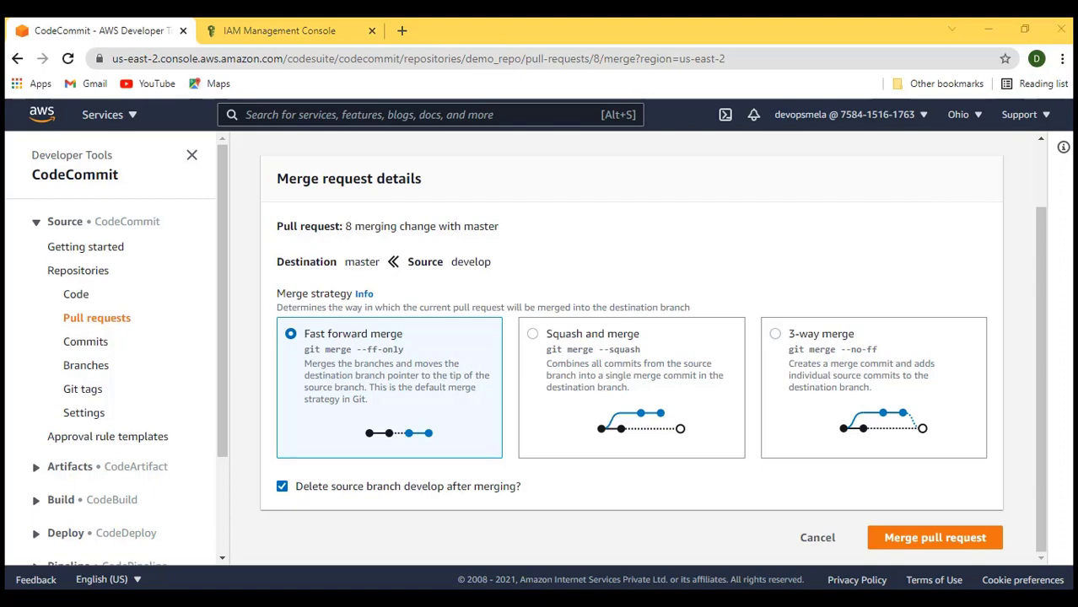
pyautogui.hotkey('alt', 'Tab')
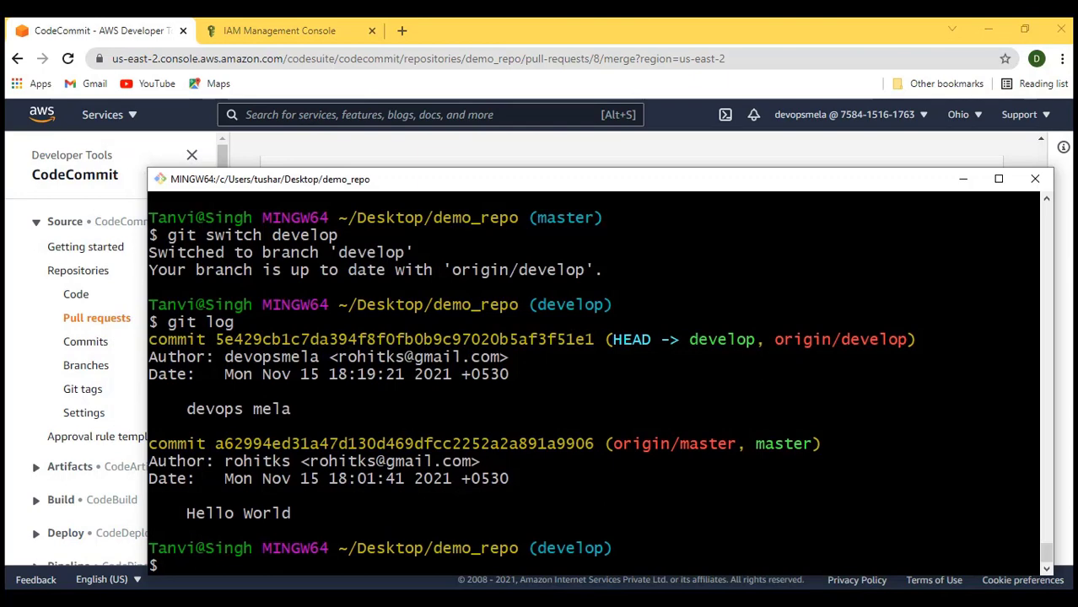
pyautogui.moveTo(152, 428); pyautogui.dragTo(145, 344)
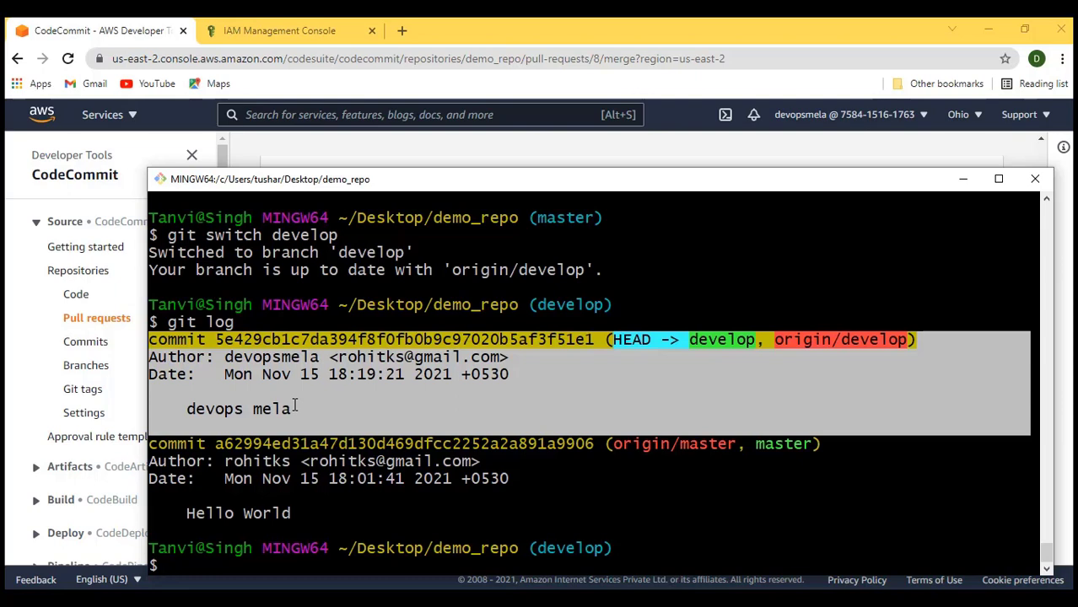
pyautogui.click(962, 179)
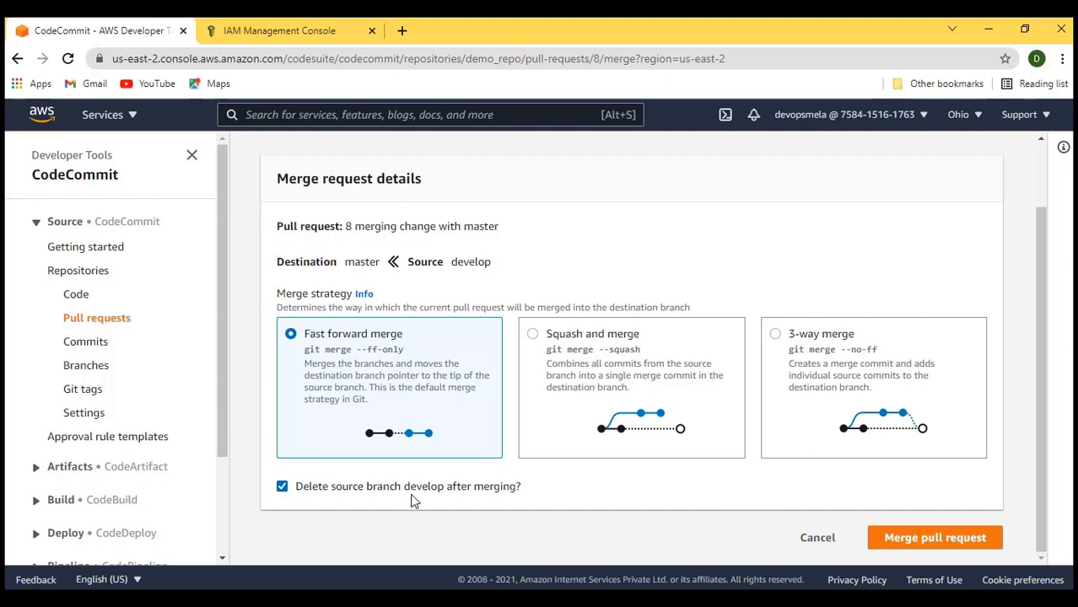
# Merge the pull request into master using Fast forward merge, with deletion of the source branch develop turned off
pyautogui.moveTo(523, 487); pyautogui.dragTo(277, 478)
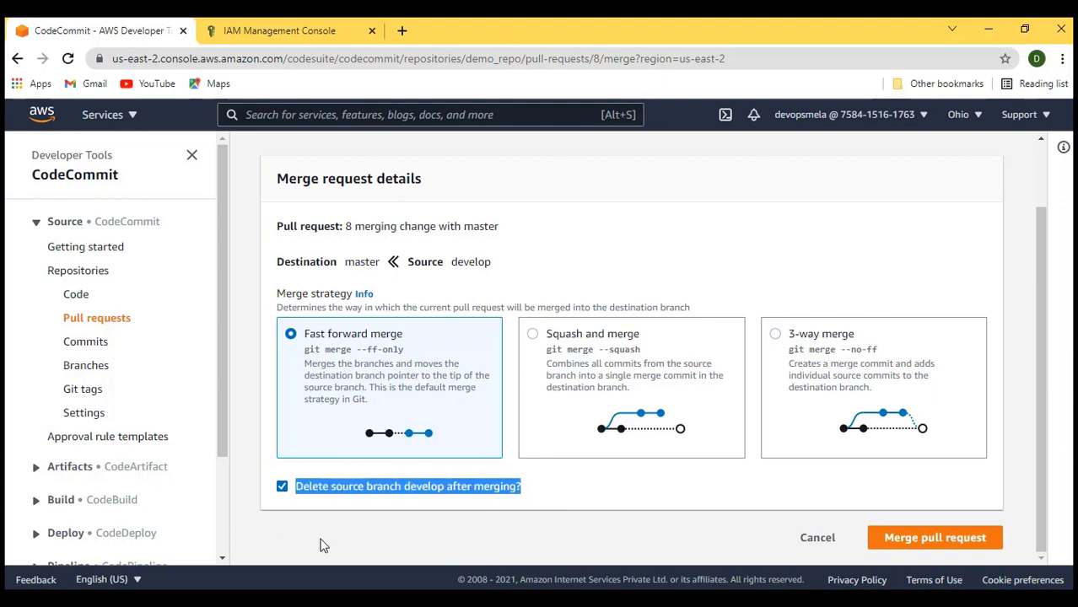
pyautogui.click(358, 519)
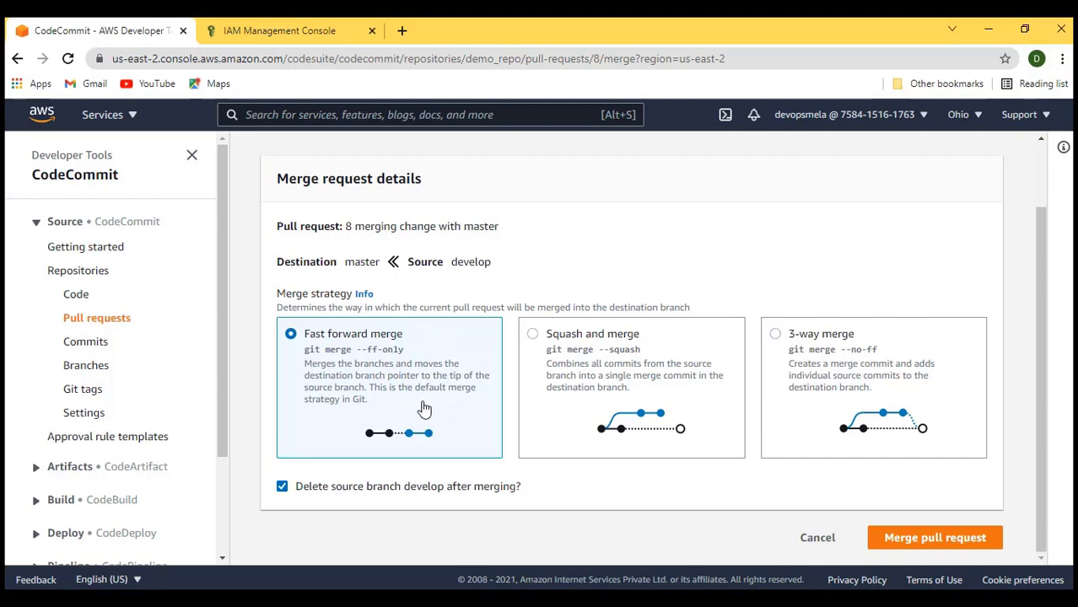
pyautogui.click(282, 488)
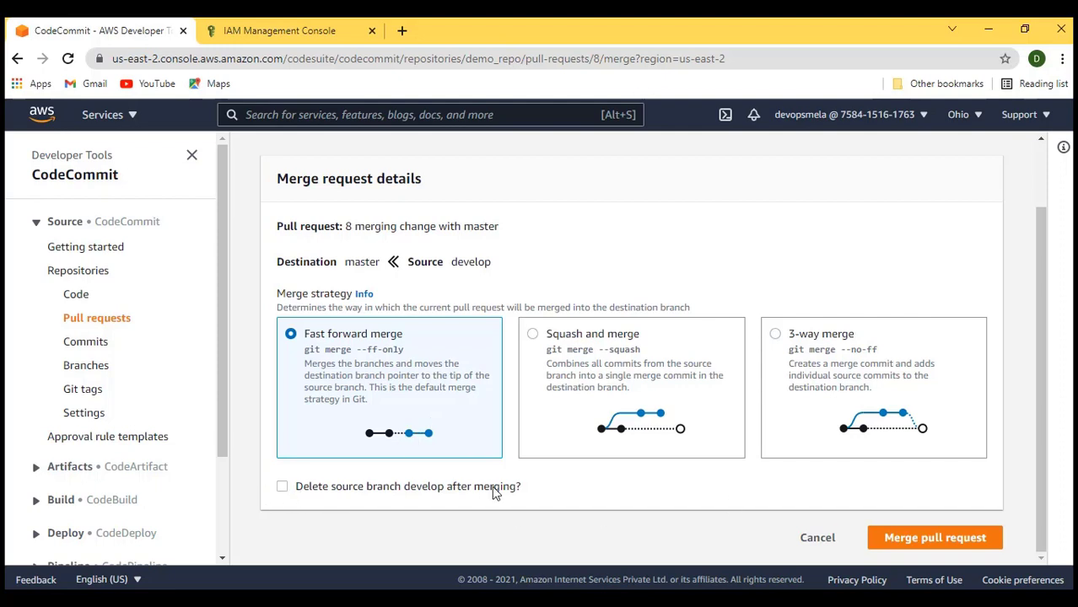
pyautogui.click(944, 541)
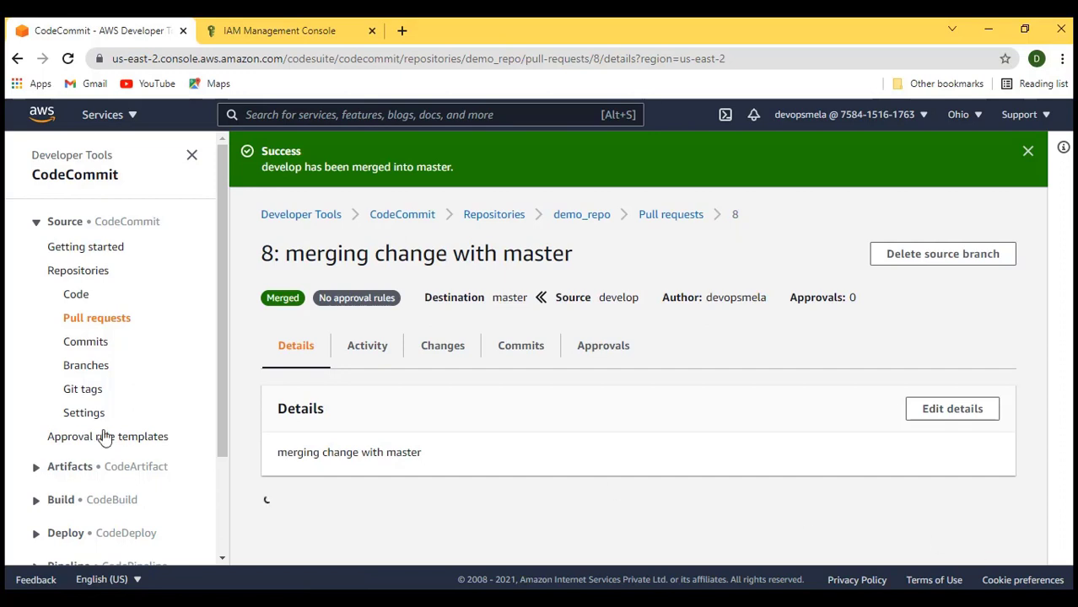
# Review the commits of demo_repo on the master and develop branches, along with its Git tags
pyautogui.click(95, 342)
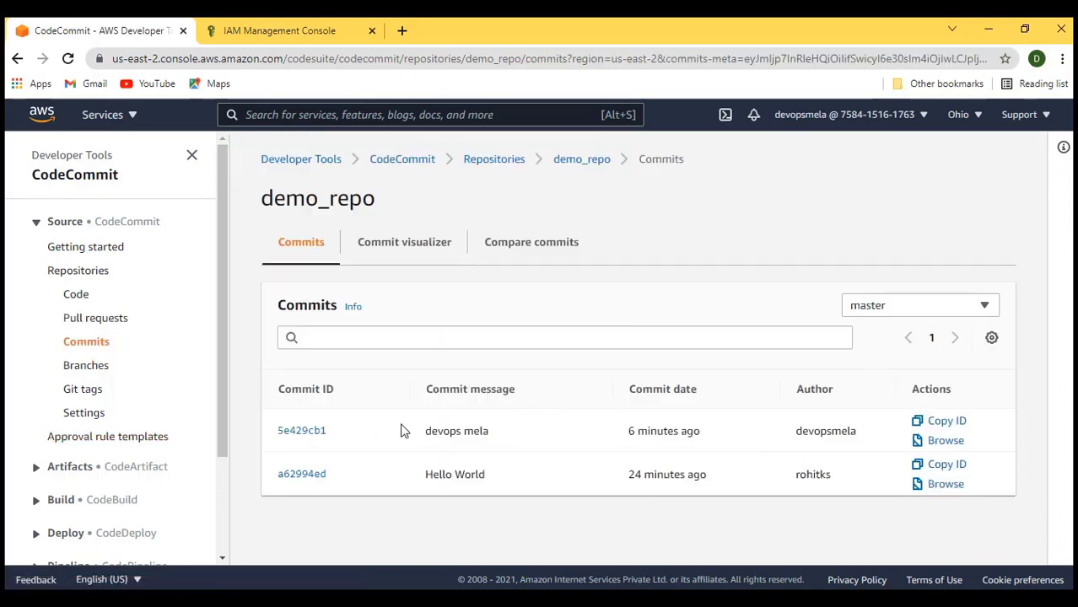
pyautogui.moveTo(528, 436); pyautogui.dragTo(416, 431)
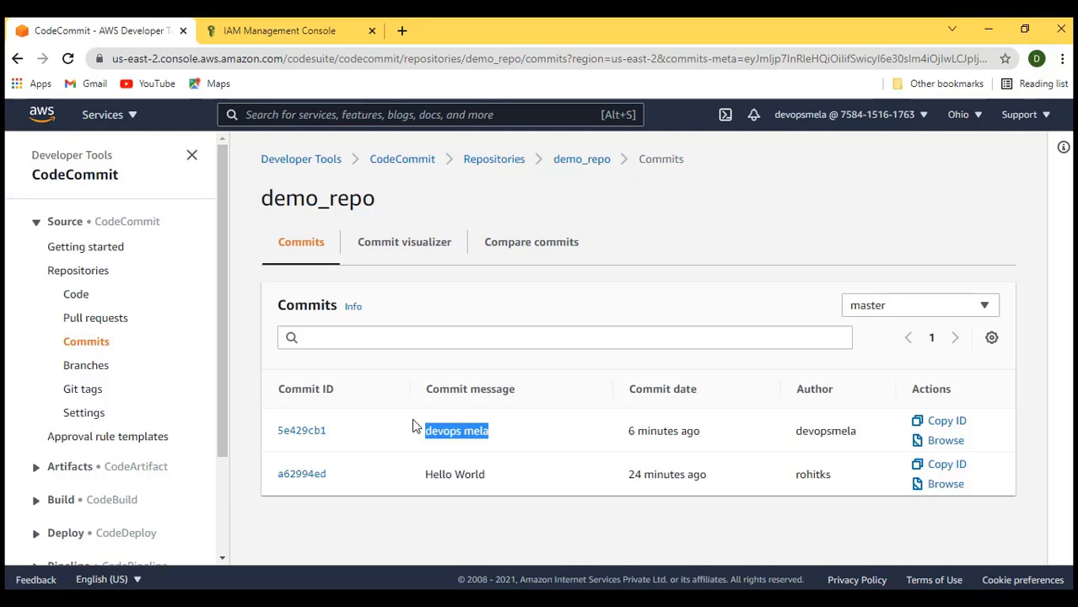
pyautogui.click(972, 310)
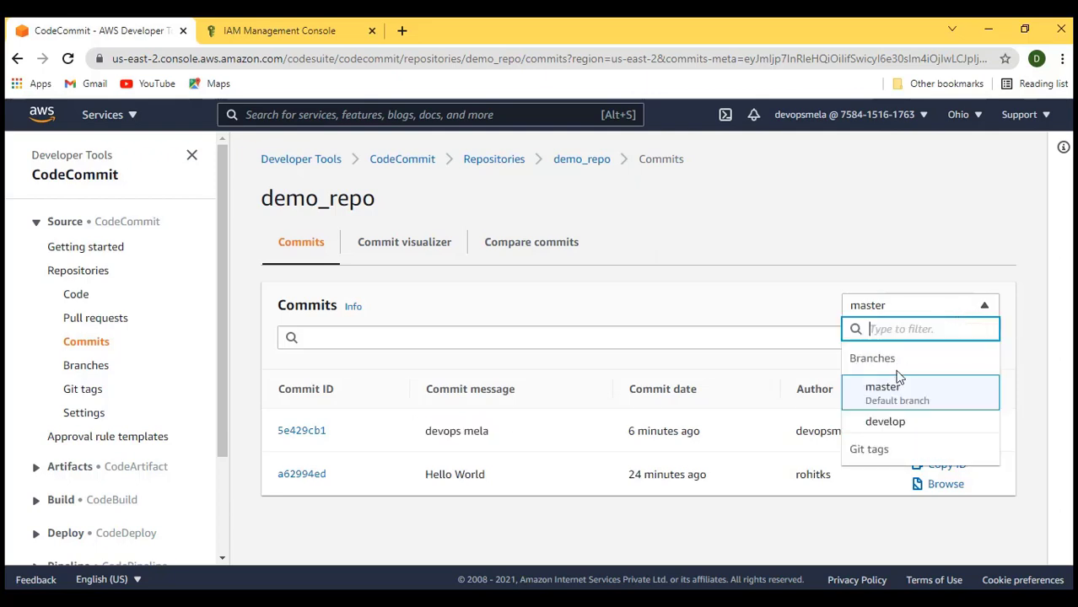
pyautogui.click(880, 422)
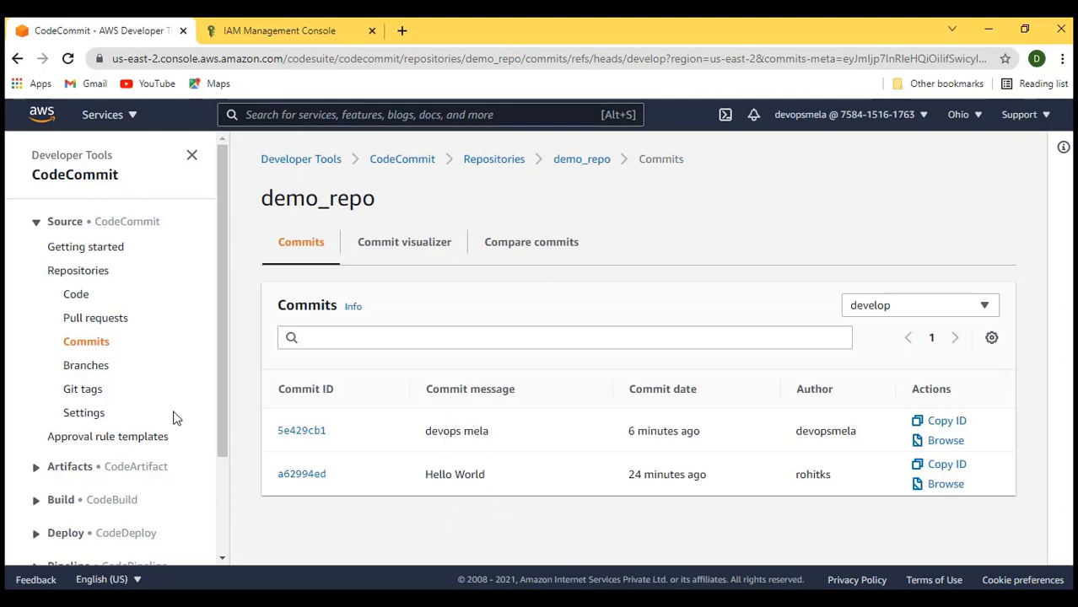
pyautogui.click(83, 390)
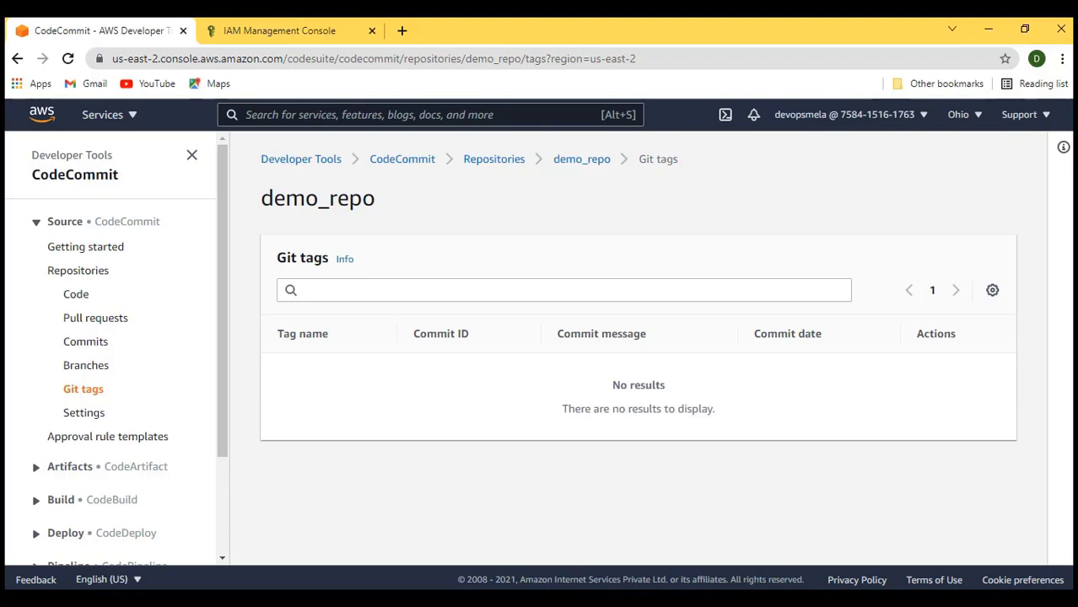
# Return to the Git Bash terminal, clear the screen, check out master and update it with git pull
pyautogui.hotkey('alt', 'Tab')
pyautogui.click(591, 473)
pyautogui.hotkey('ctrl', 'l')
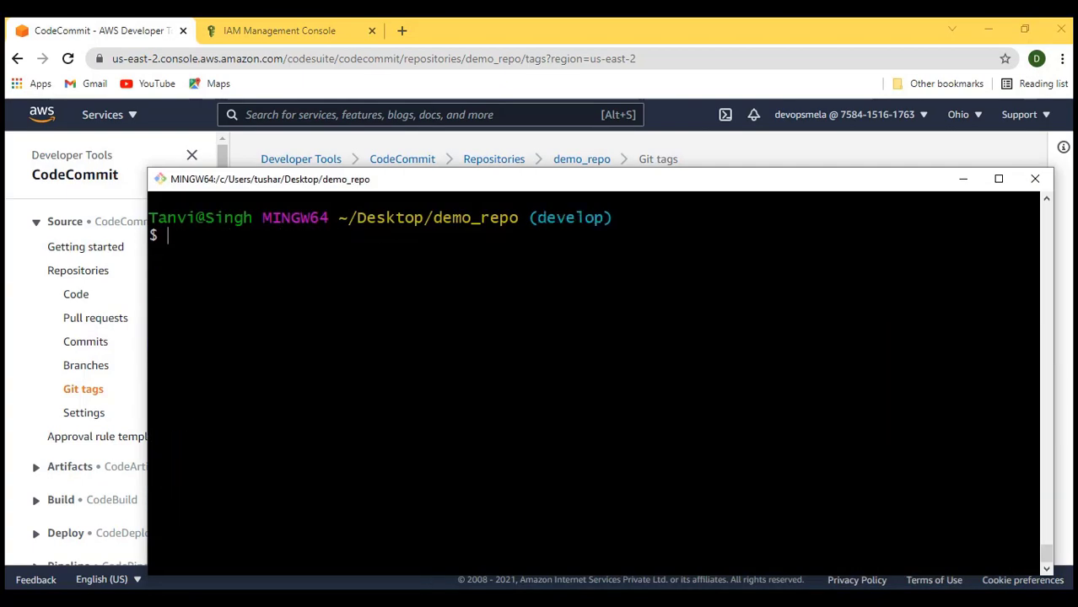
pyautogui.write('git switch master')
pyautogui.press('Return')
pyautogui.write('git pu')
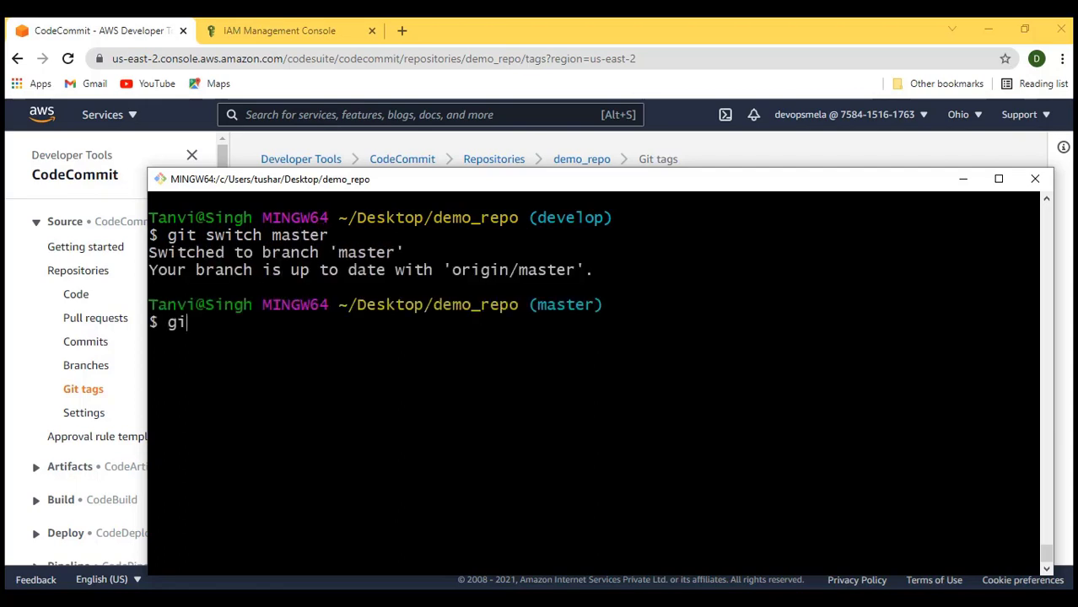
pyautogui.write('ll')
pyautogui.press('Return')
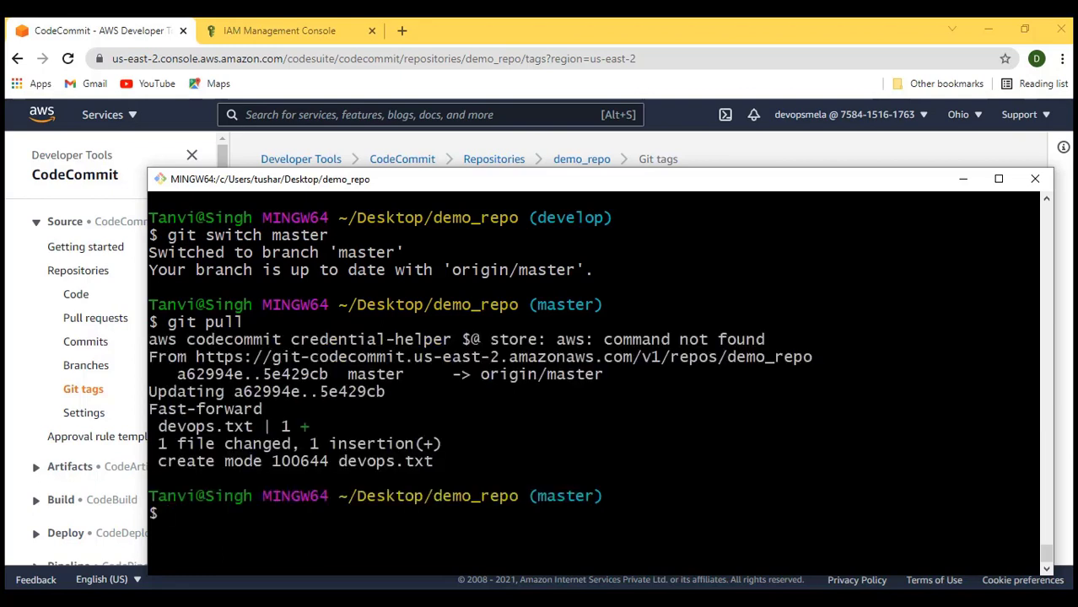
# Clear the terminal, show the git log of master and examine which branches point to the latest commit
pyautogui.hotkey('ctrl', 'l')
pyautogui.write('git ')
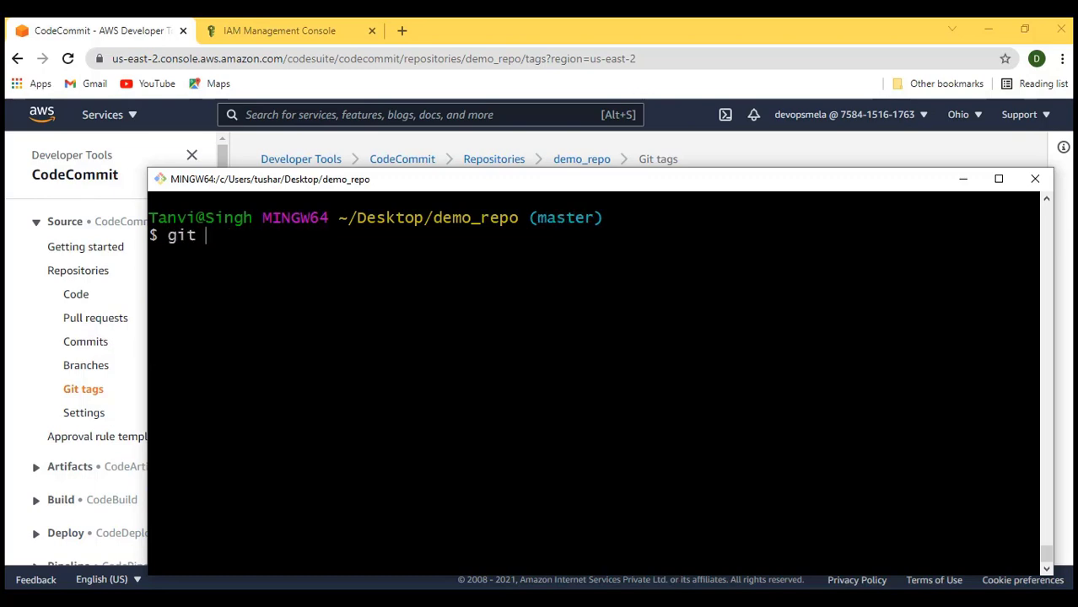
pyautogui.write('log')
pyautogui.press('Return')
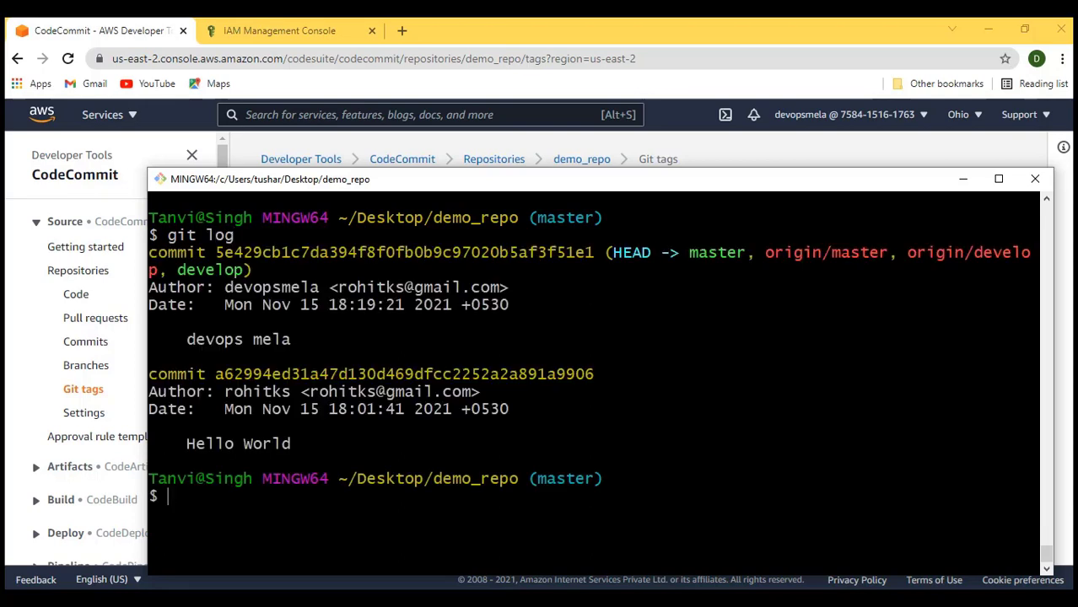
pyautogui.moveTo(742, 240); pyautogui.dragTo(613, 252)
pyautogui.click(826, 253)
pyautogui.doubleClick(827, 253)
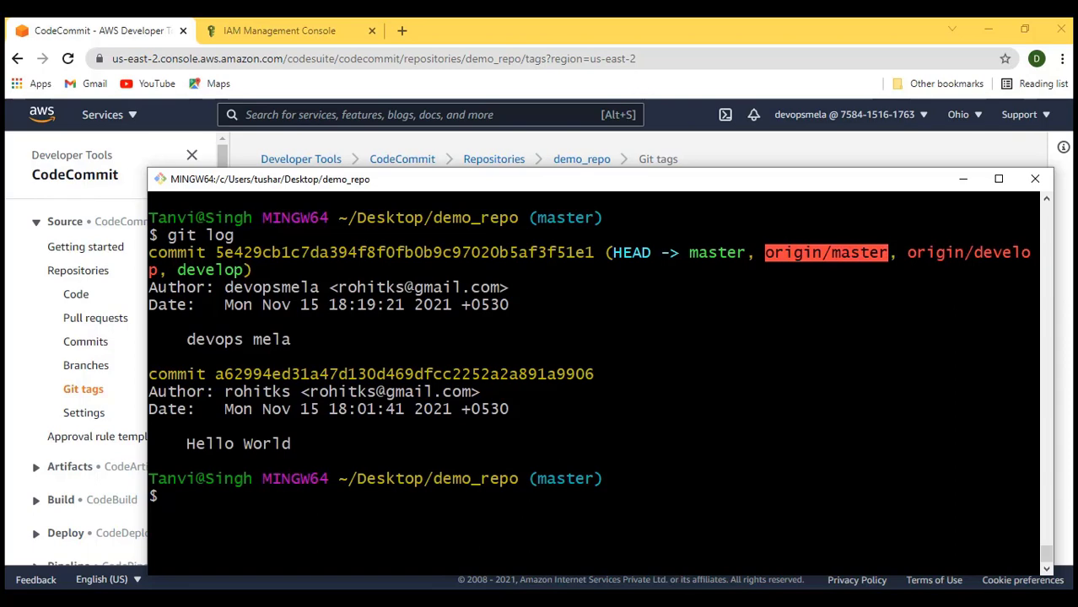
pyautogui.moveTo(667, 342); pyautogui.dragTo(657, 324)
pyautogui.click(657, 324)
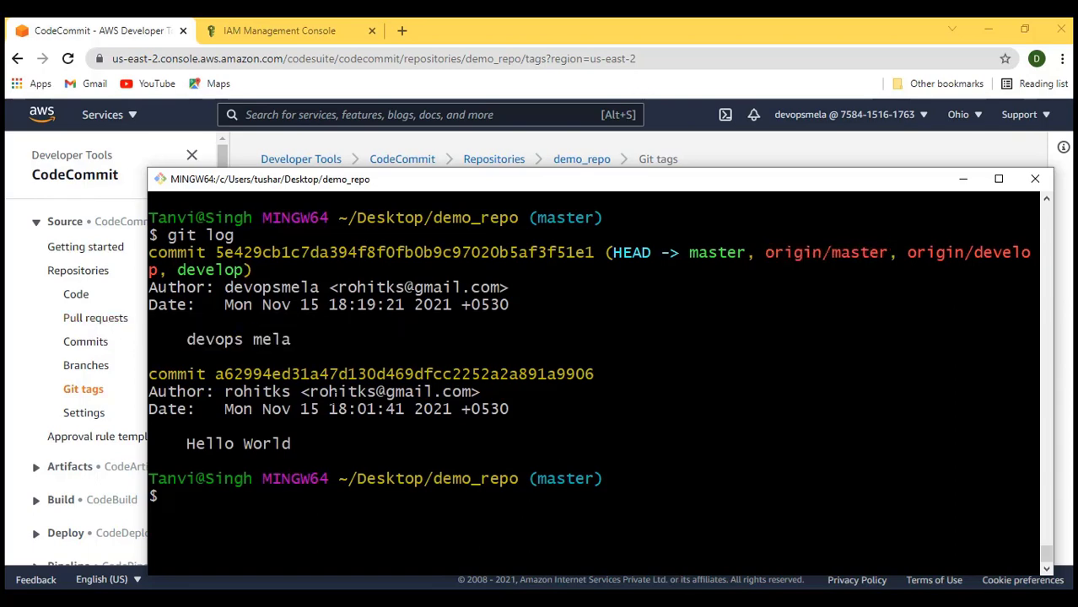
# List the commit log again on a cleared screen and tag the "devops mela" commit 5e429c as v1.0
pyautogui.hotkey('ctrl', 'l')
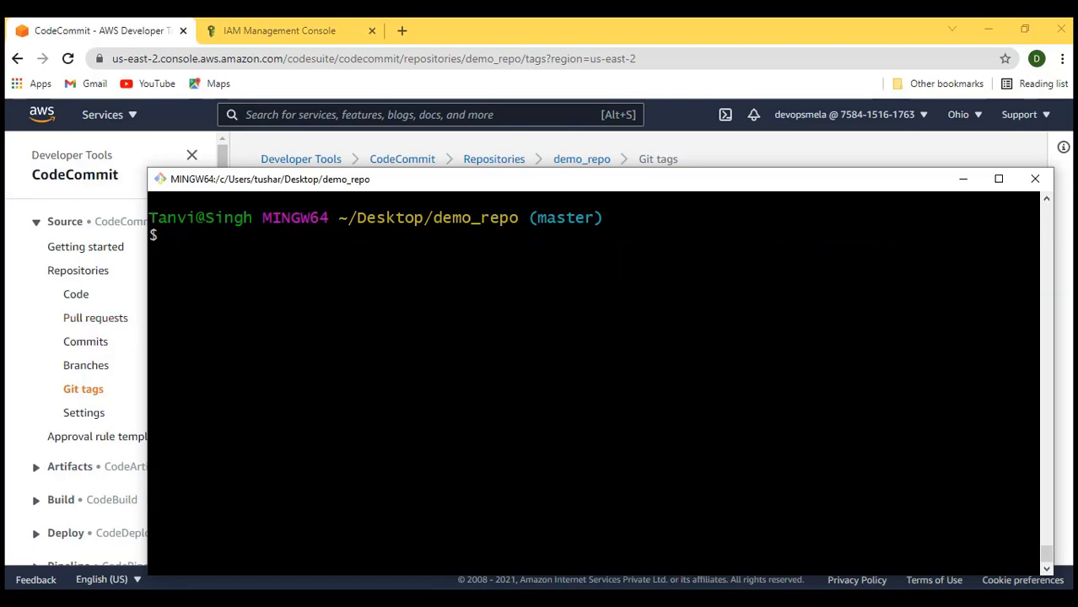
pyautogui.write('git log')
pyautogui.press('Return')
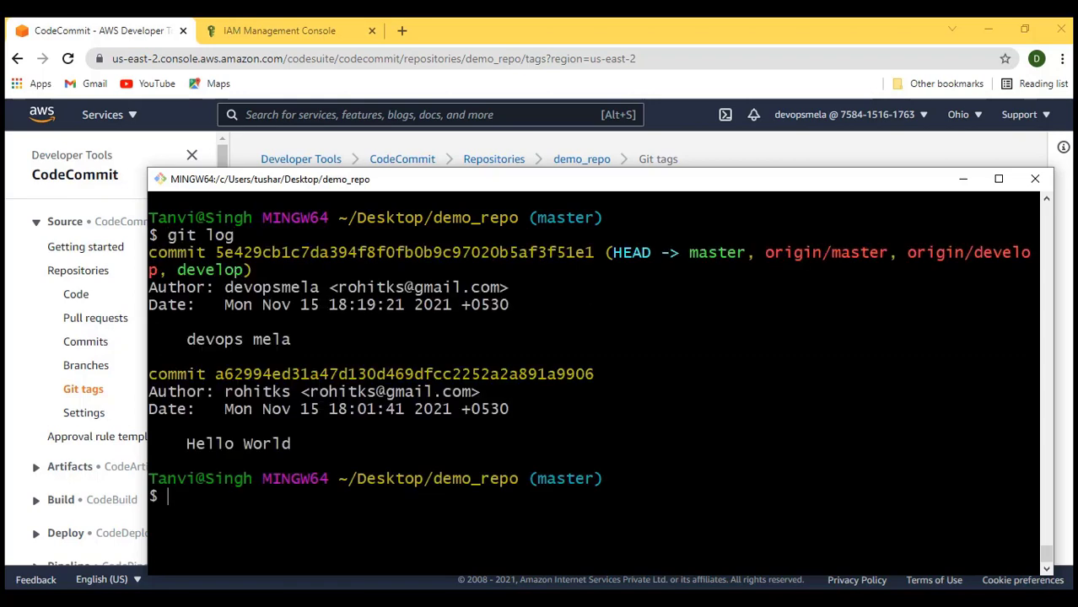
pyautogui.moveTo(149, 252); pyautogui.dragTo(322, 332)
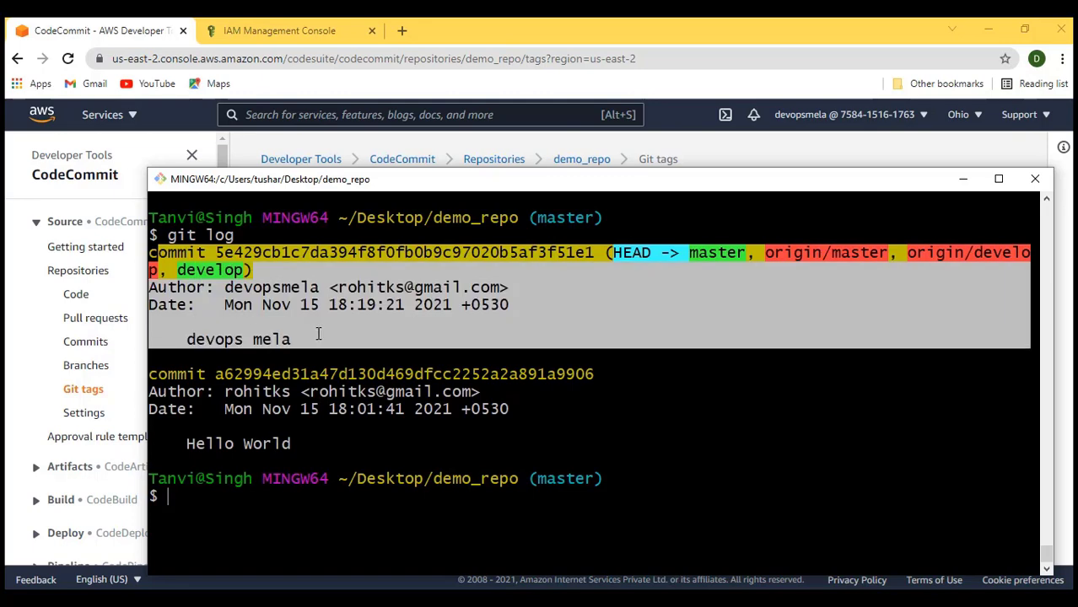
pyautogui.click(322, 332)
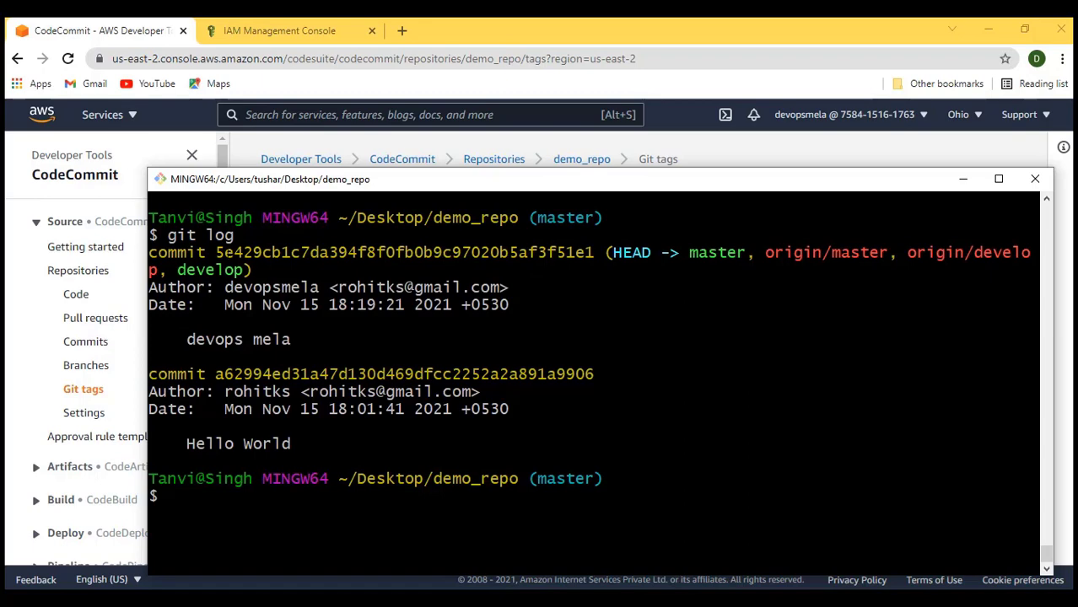
pyautogui.moveTo(216, 253); pyautogui.dragTo(263, 253)
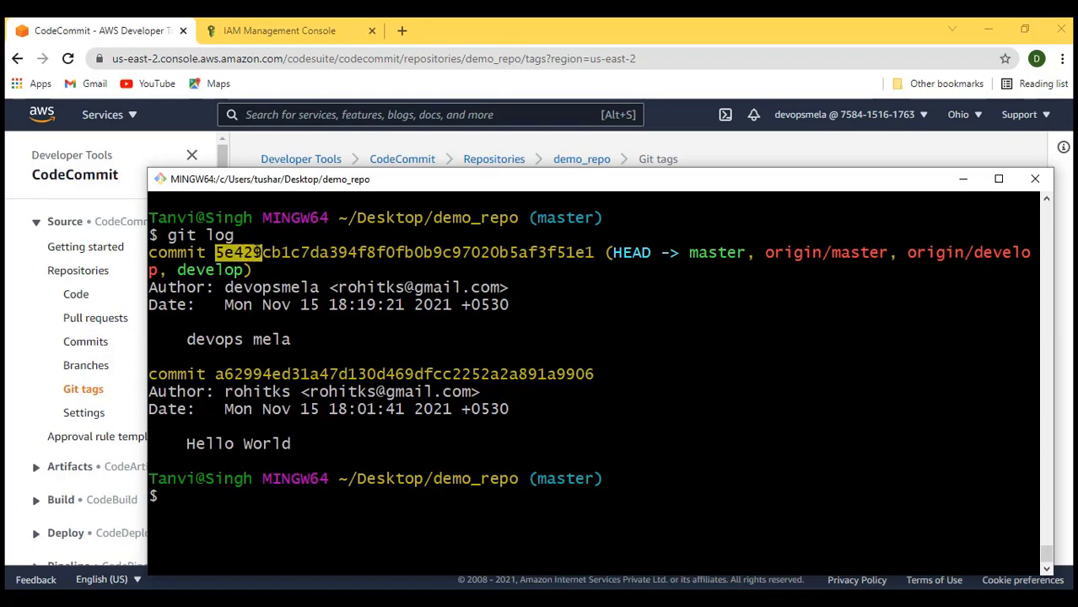
pyautogui.moveTo(258, 252); pyautogui.dragTo(270, 252)
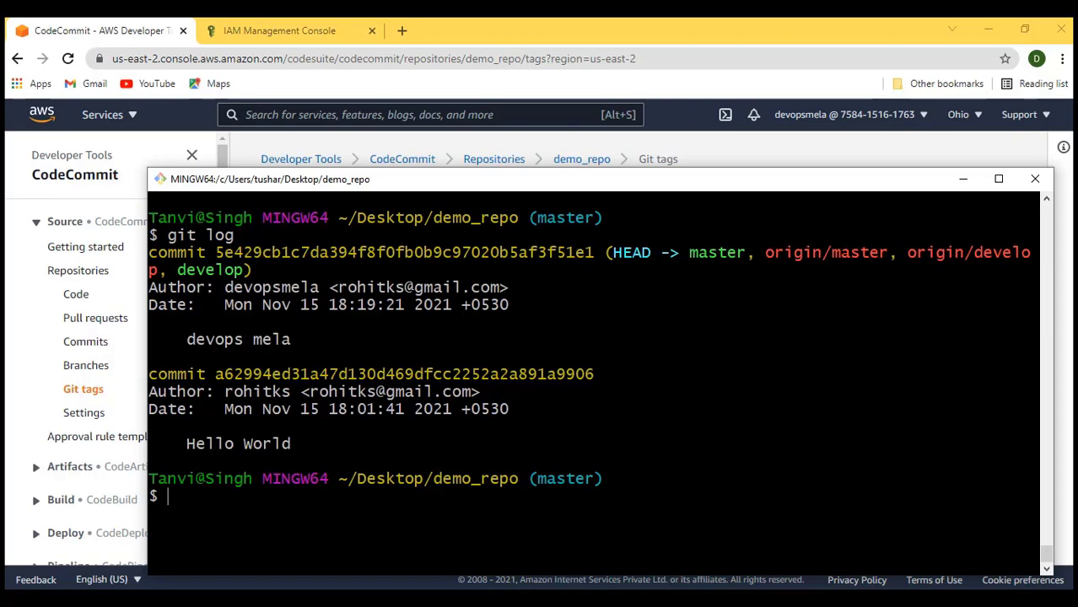
pyautogui.write('git tag v1.0 ')
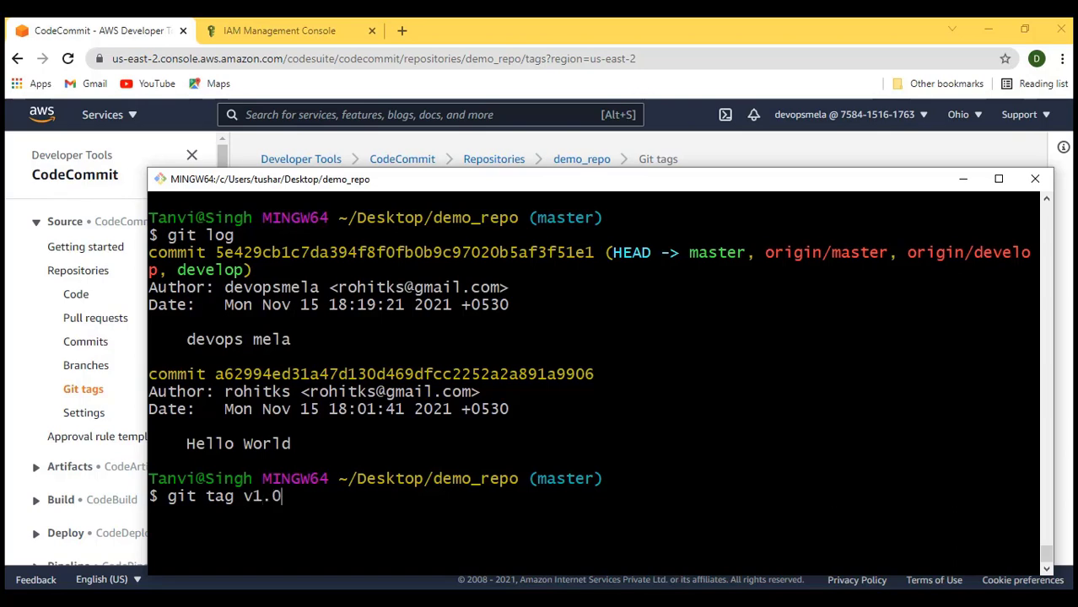
pyautogui.write('5e429c')
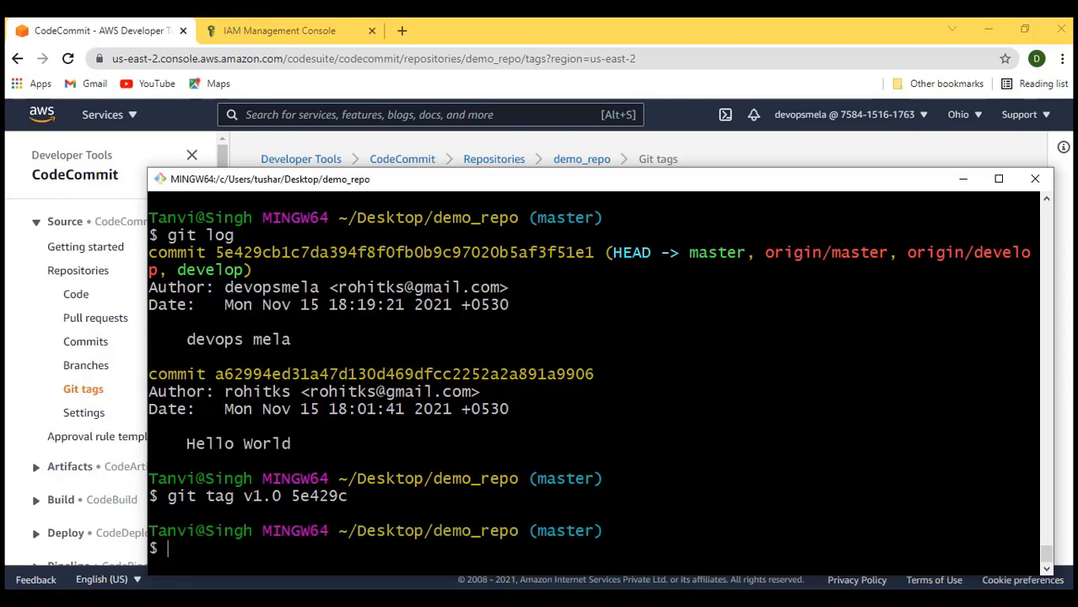
# Clear the terminal and push the tags to the remote repository with git push --tags
pyautogui.hotkey('ctrl', 'l')
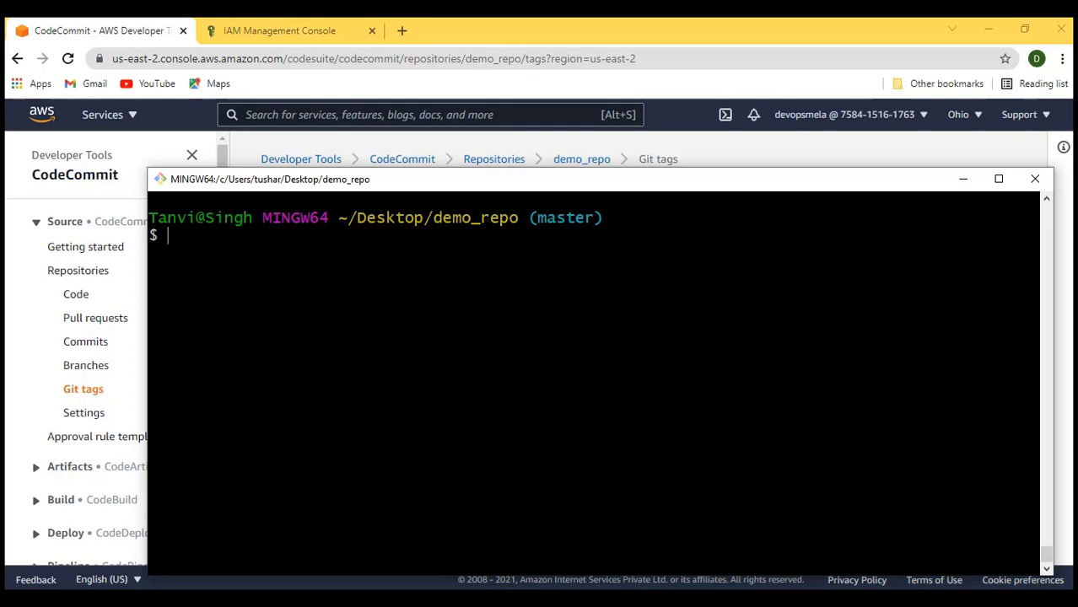
pyautogui.write('git push --tags')
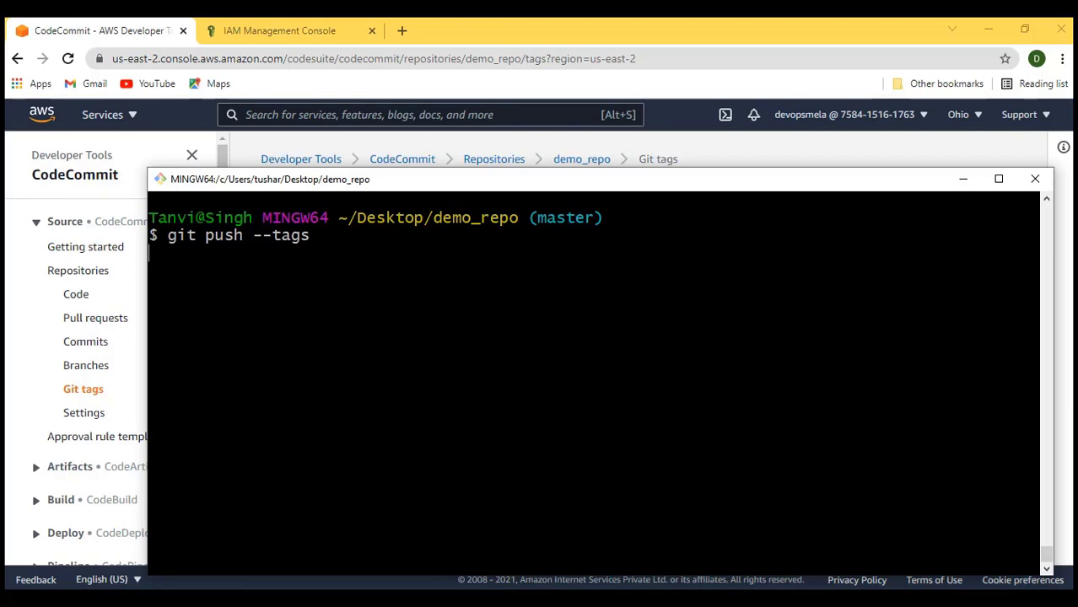
pyautogui.press('Return')
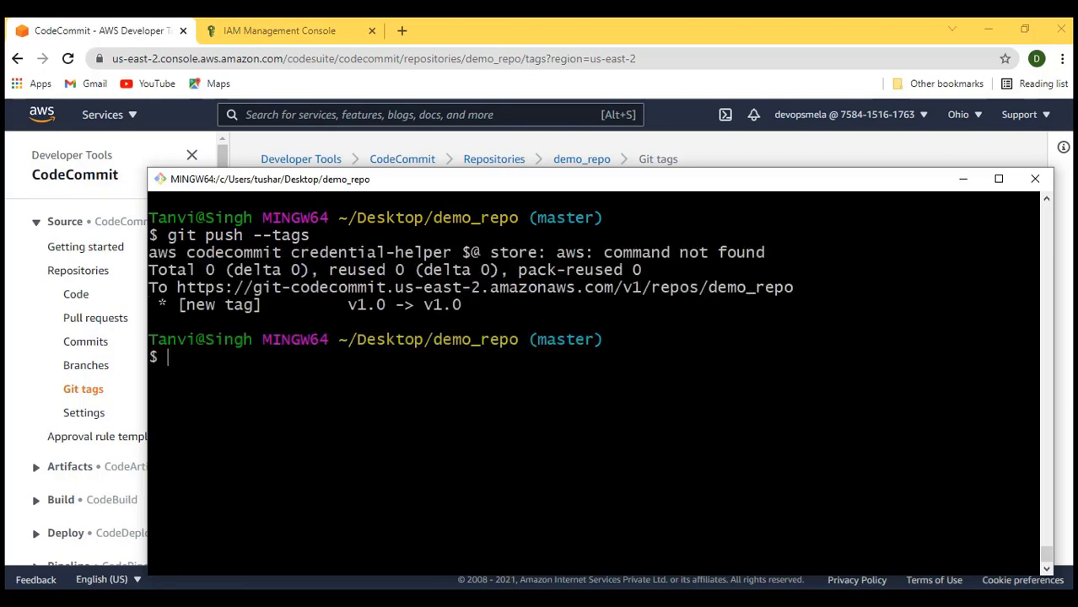
pyautogui.moveTo(168, 304); pyautogui.dragTo(1030, 306)
# List the local tags with git tag -l, then minimize the terminal and reload the Git tags of demo_repo in CodeCommit
pyautogui.write('git tag -l')
pyautogui.press('Return')
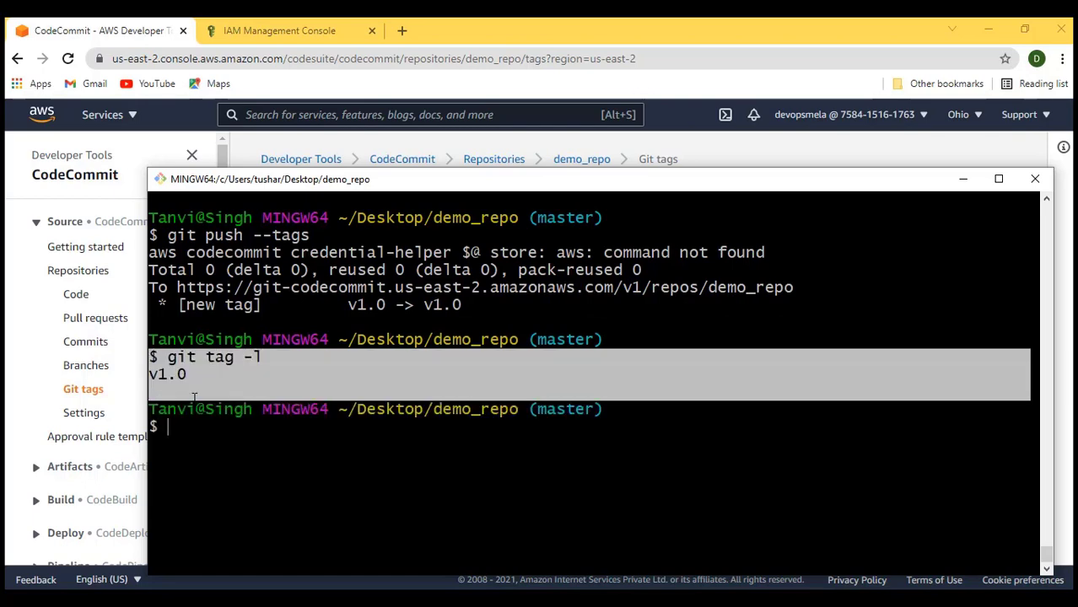
pyautogui.click(965, 180)
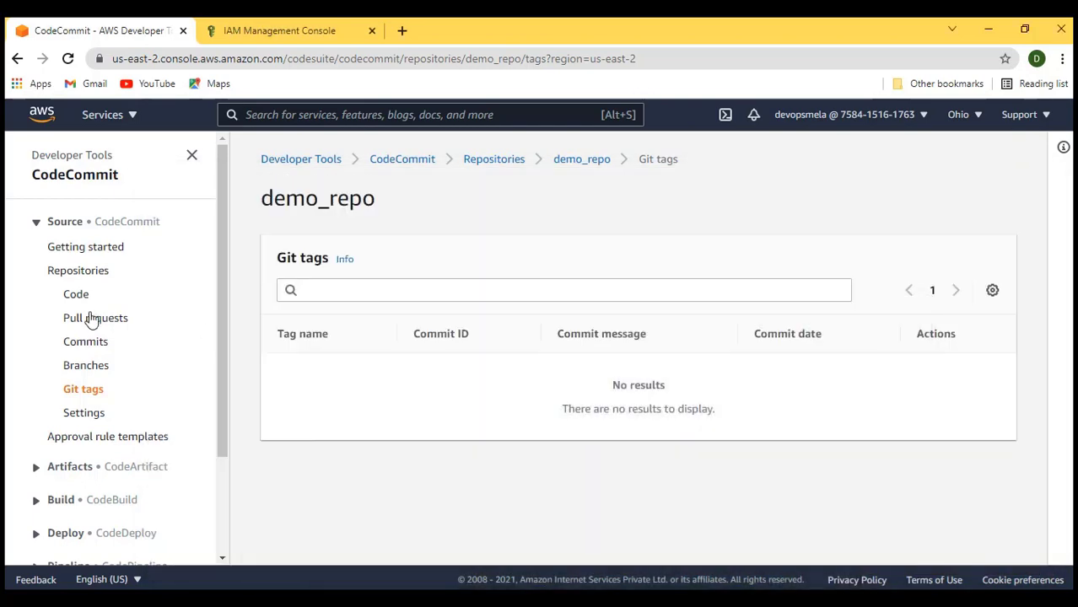
pyautogui.click(91, 395)
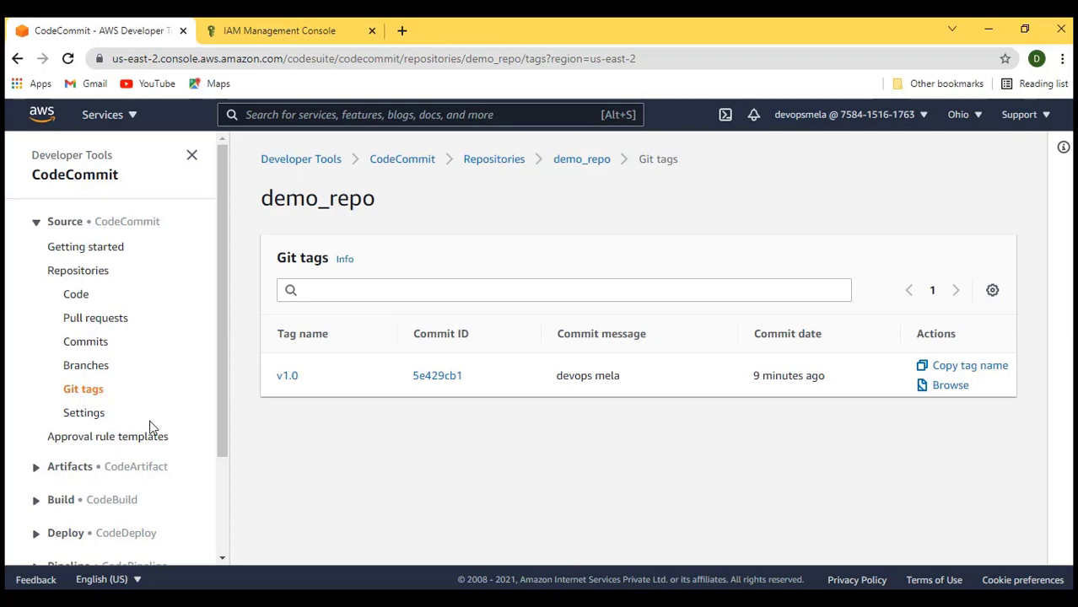
# Start a new approval rule template with merge_with_master as both its name and its description
pyautogui.click(131, 439)
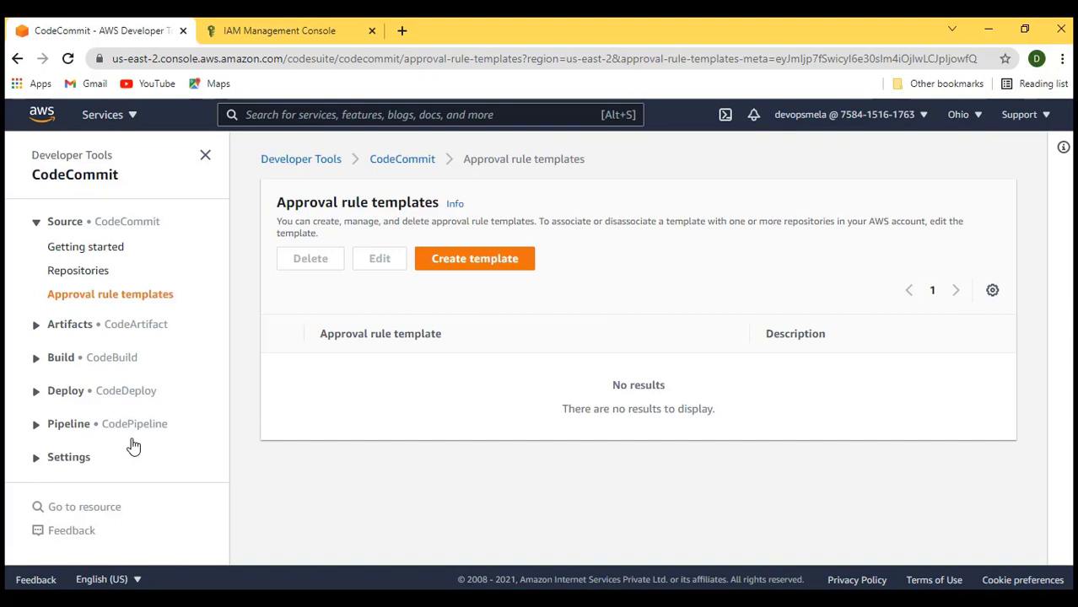
pyautogui.click(485, 264)
pyautogui.click(311, 314)
pyautogui.write('merge')
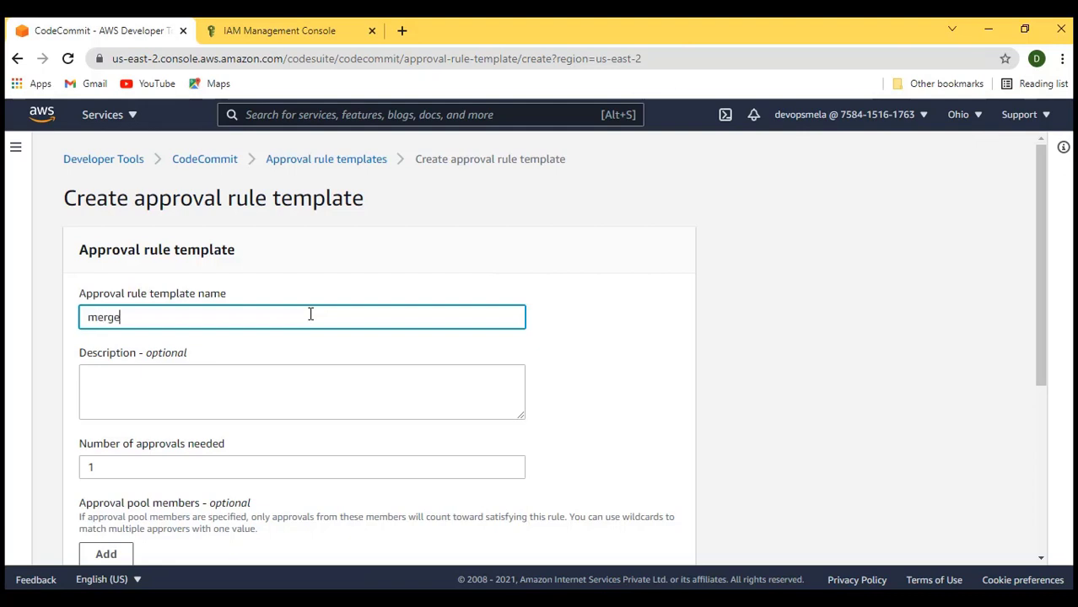
pyautogui.write('_with_master')
pyautogui.hotkey('ctrl', 'a')
pyautogui.hotkey('ctrl', 'c')
pyautogui.click(232, 380)
pyautogui.hotkey('ctrl', 'v')
pyautogui.scroll(-2, 156, 326)
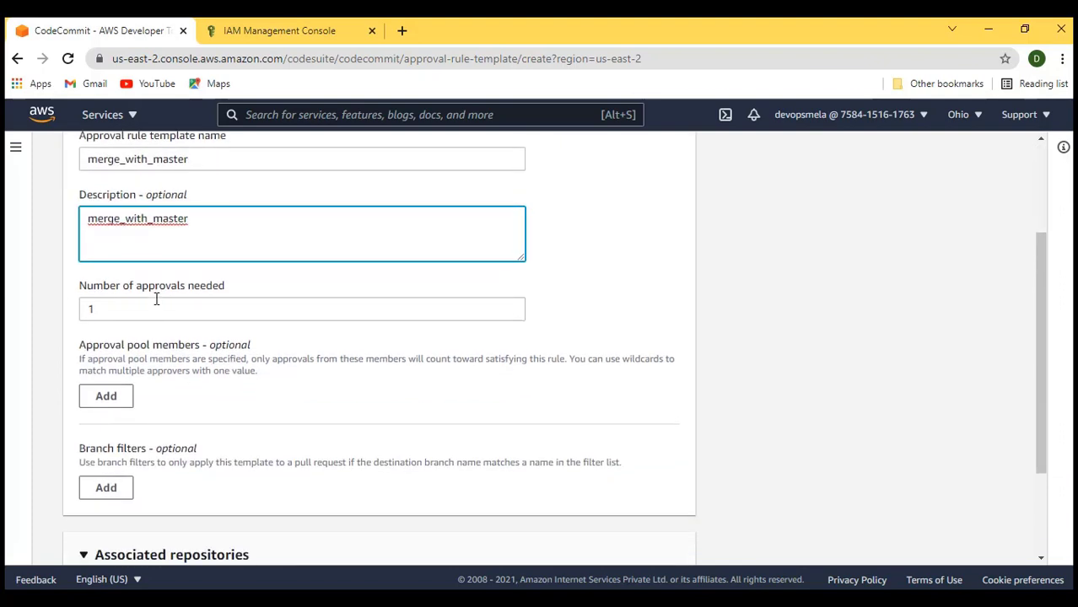
# Add an approval pool member to the template and set its approver type to Fully qualified ARN
pyautogui.click(106, 398)
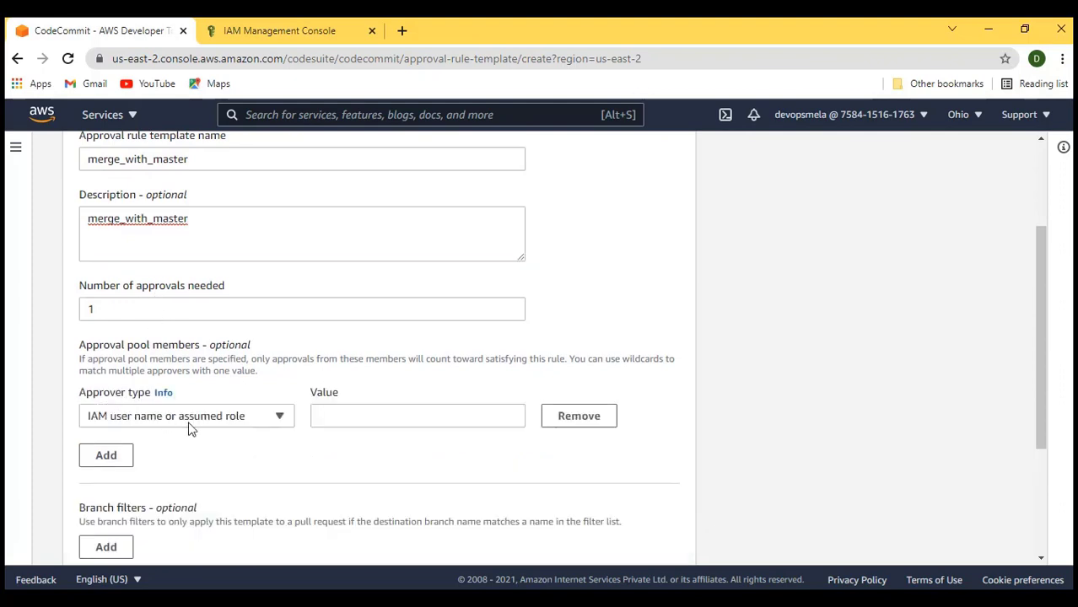
pyautogui.click(285, 421)
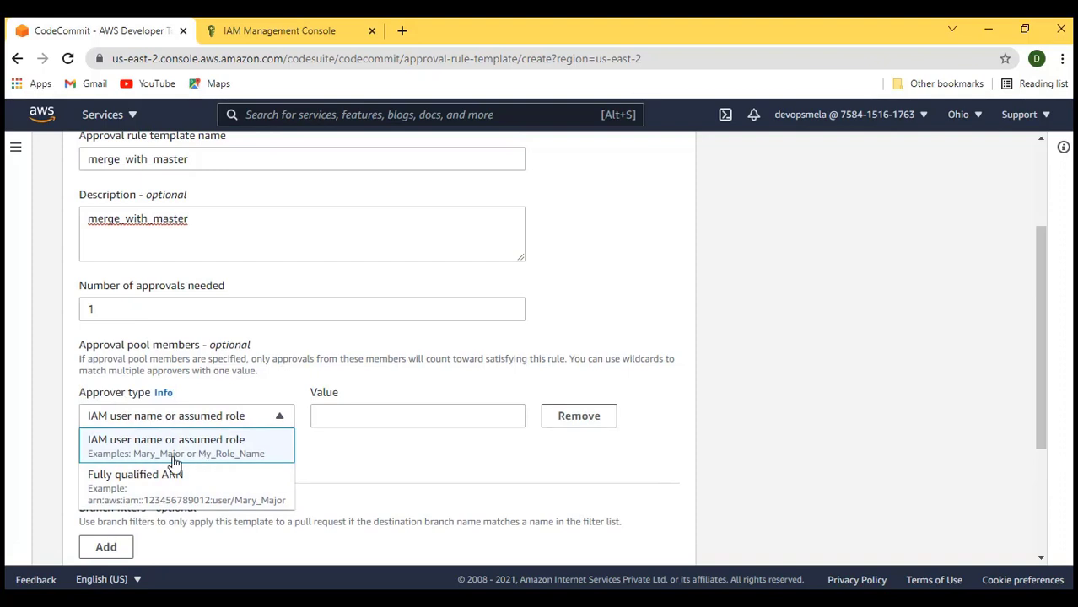
pyautogui.click(321, 418)
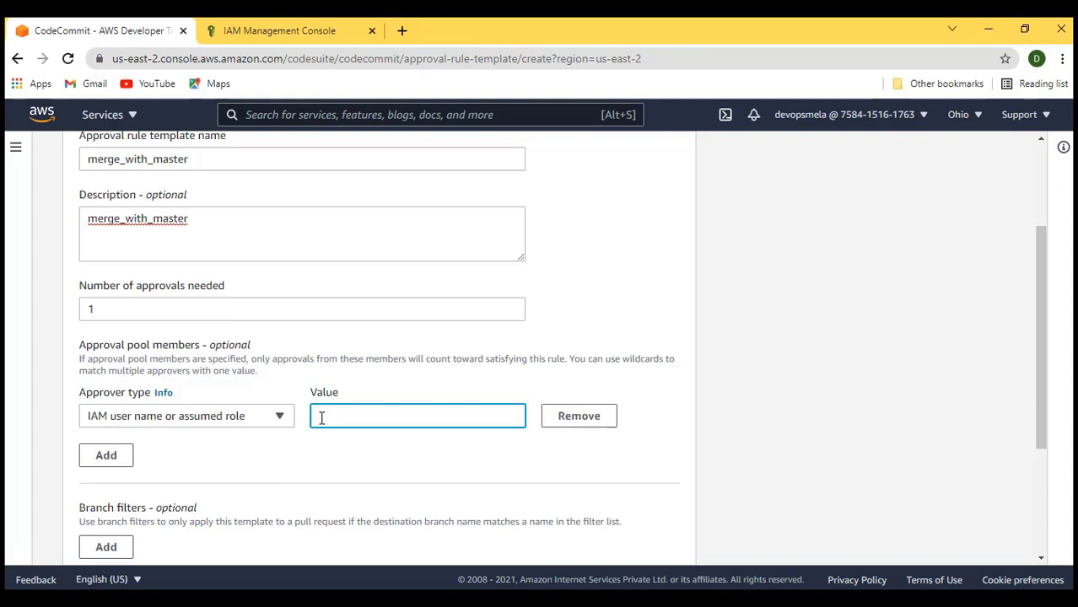
pyautogui.click(245, 422)
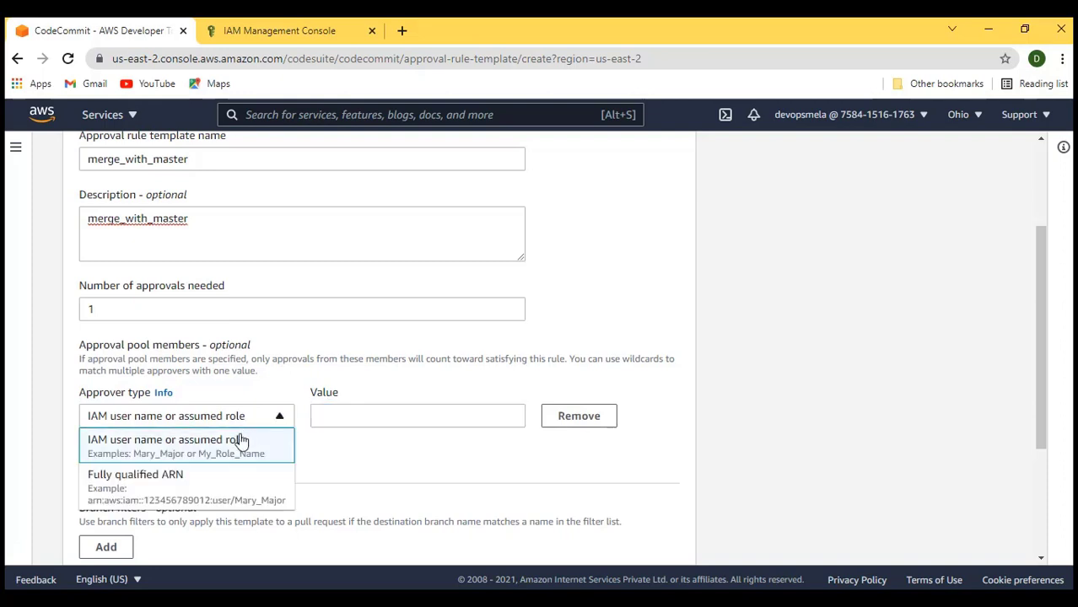
pyautogui.click(208, 497)
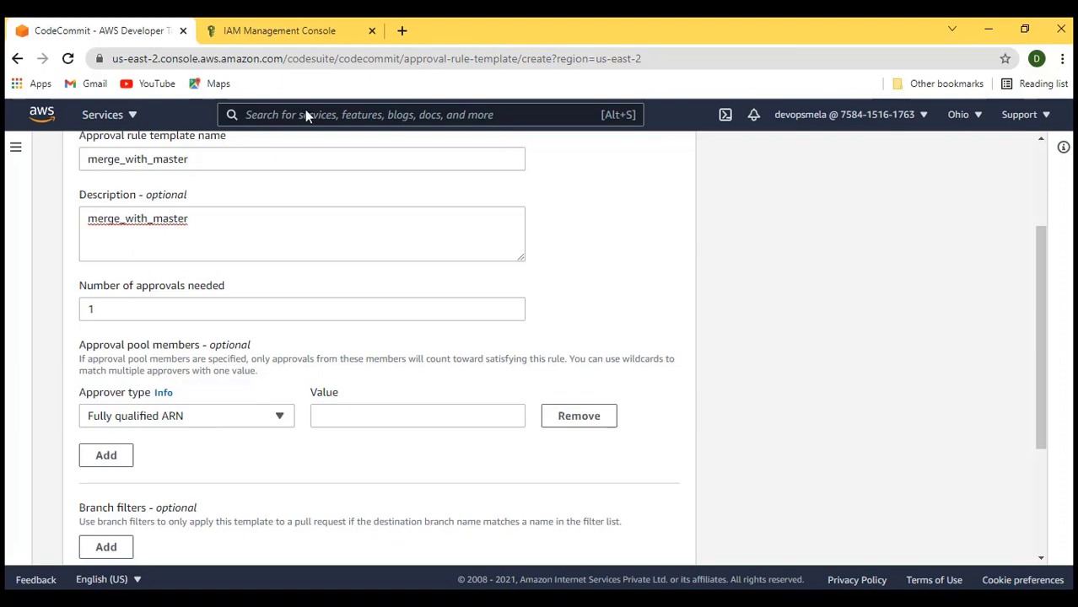
# Copy the user ARN of the second listed user in the IAM console and return to the approver's value field
pyautogui.click(267, 30)
pyautogui.click(64, 293)
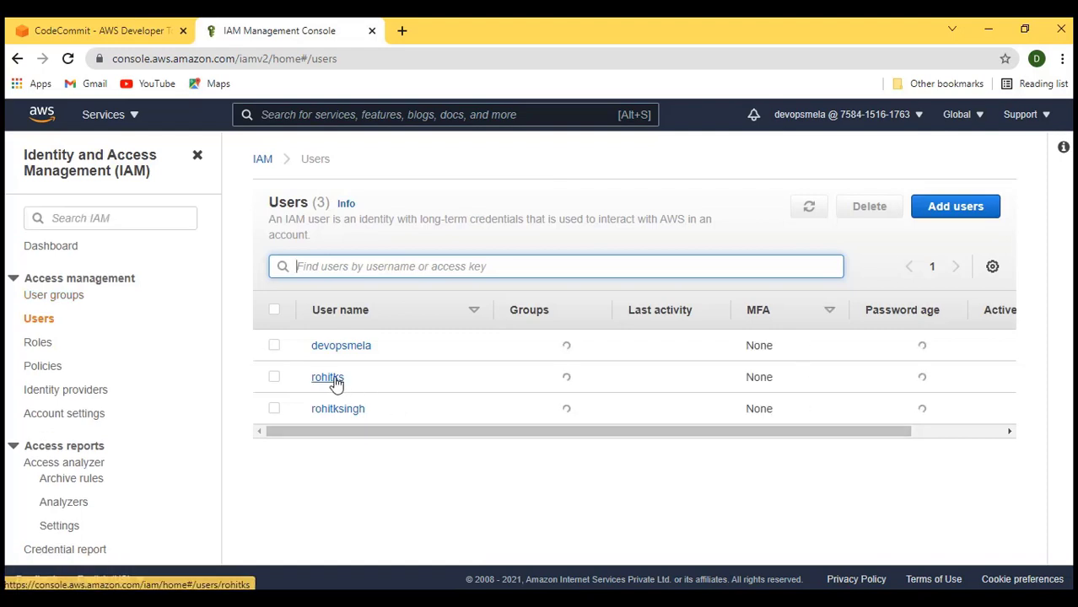
pyautogui.click(331, 380)
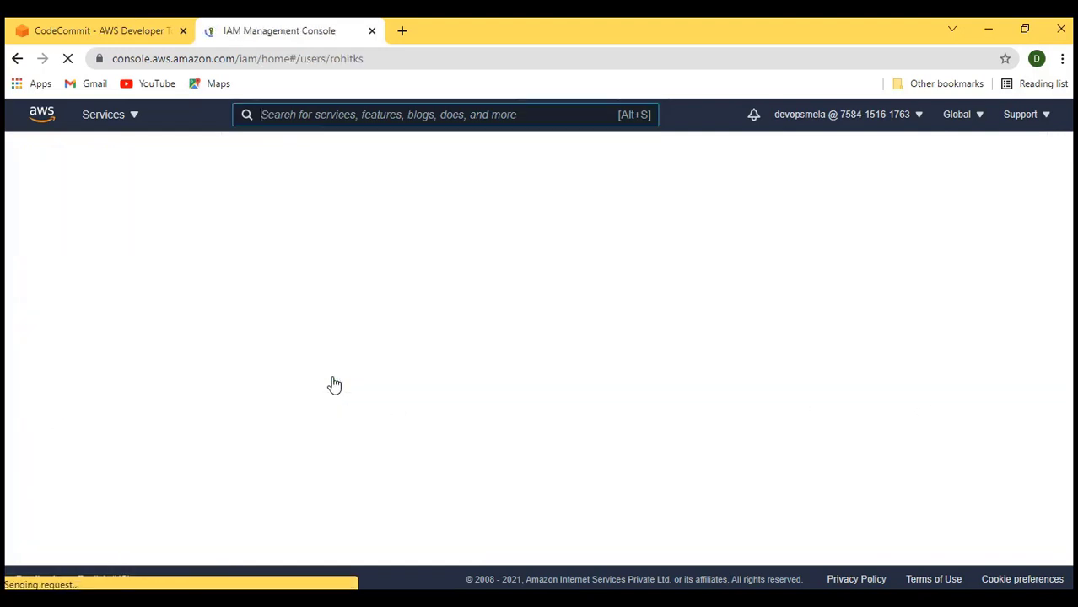
pyautogui.click(596, 322)
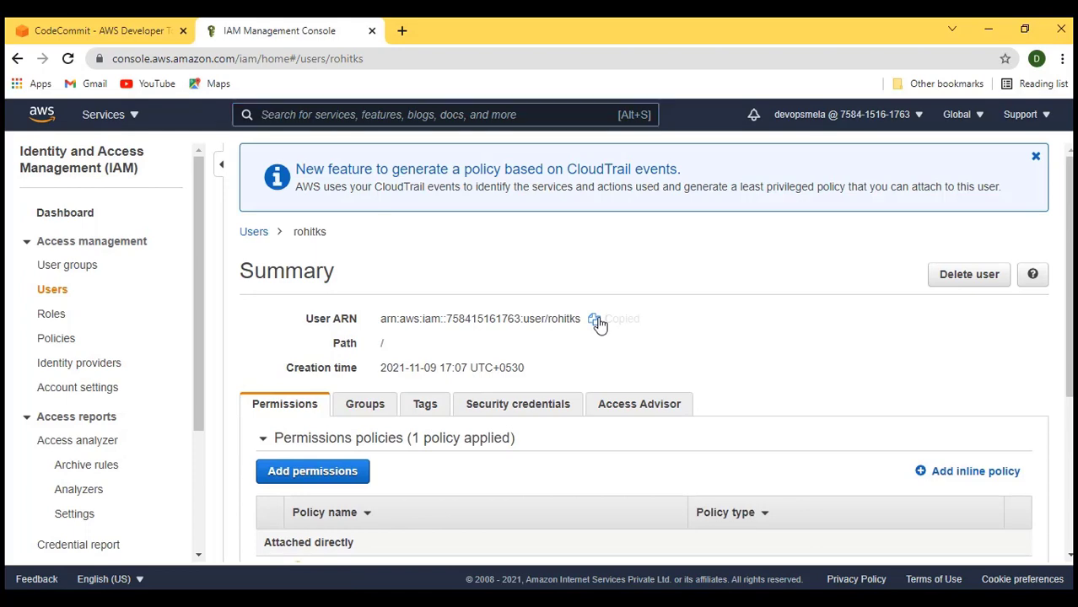
pyautogui.click(89, 31)
pyautogui.click(438, 417)
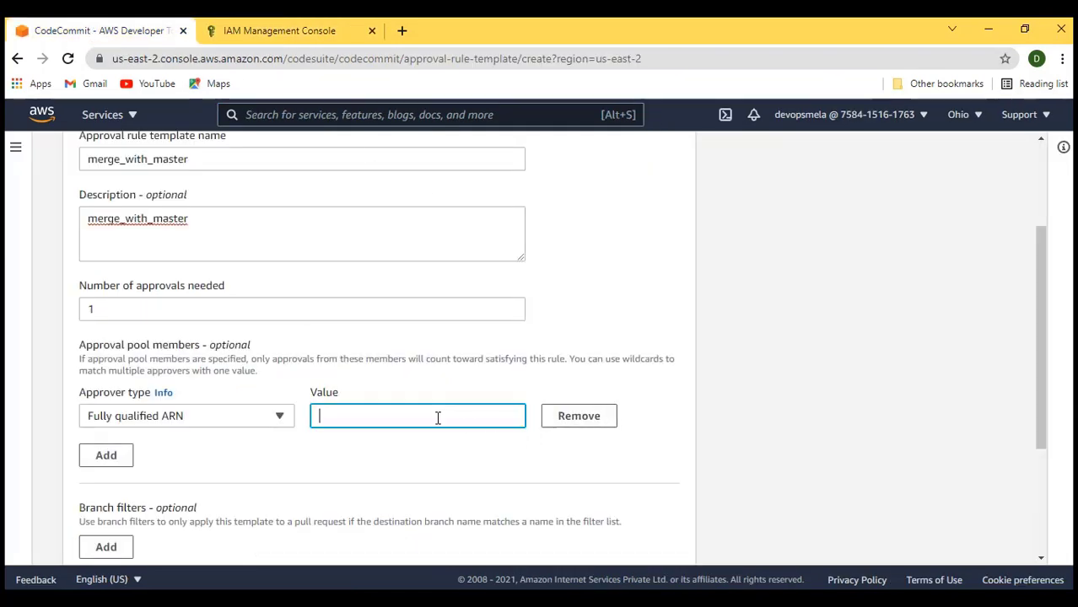
# Copy the user ARN from the IAM summary page again and paste it as the approval pool member's value
pyautogui.click(316, 30)
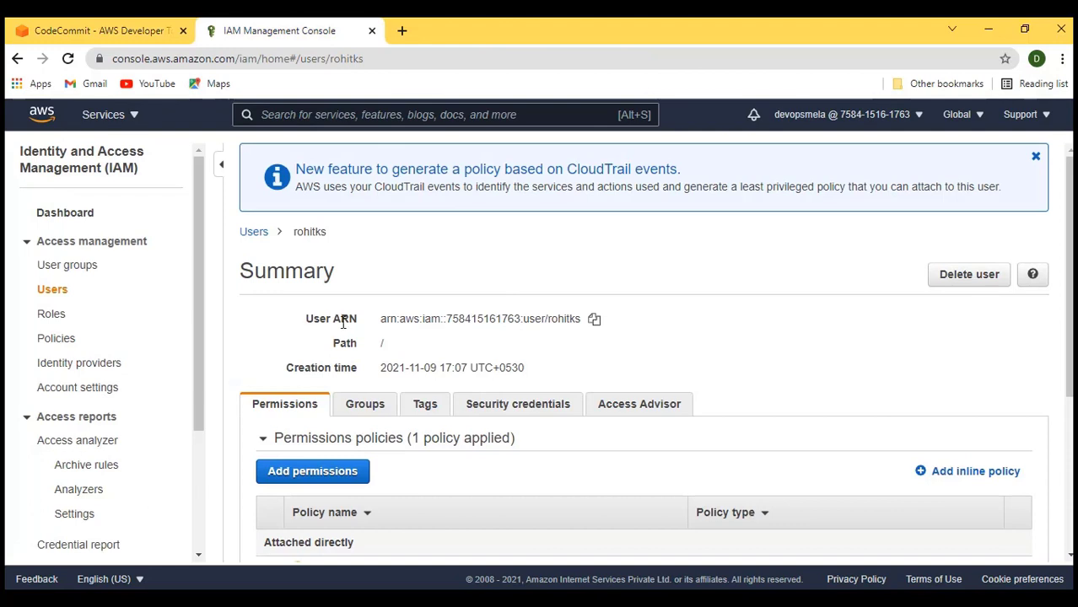
pyautogui.moveTo(303, 318); pyautogui.dragTo(594, 321)
pyautogui.click(680, 365)
pyautogui.click(594, 319)
pyautogui.click(73, 31)
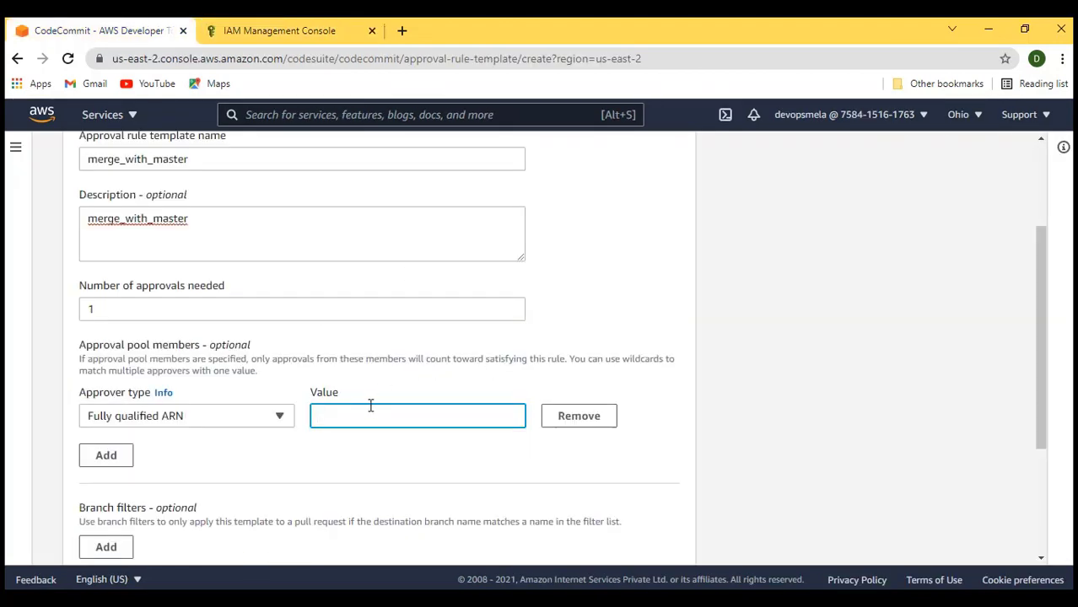
pyautogui.hotkey('ctrl', 'v')
pyautogui.click(332, 472)
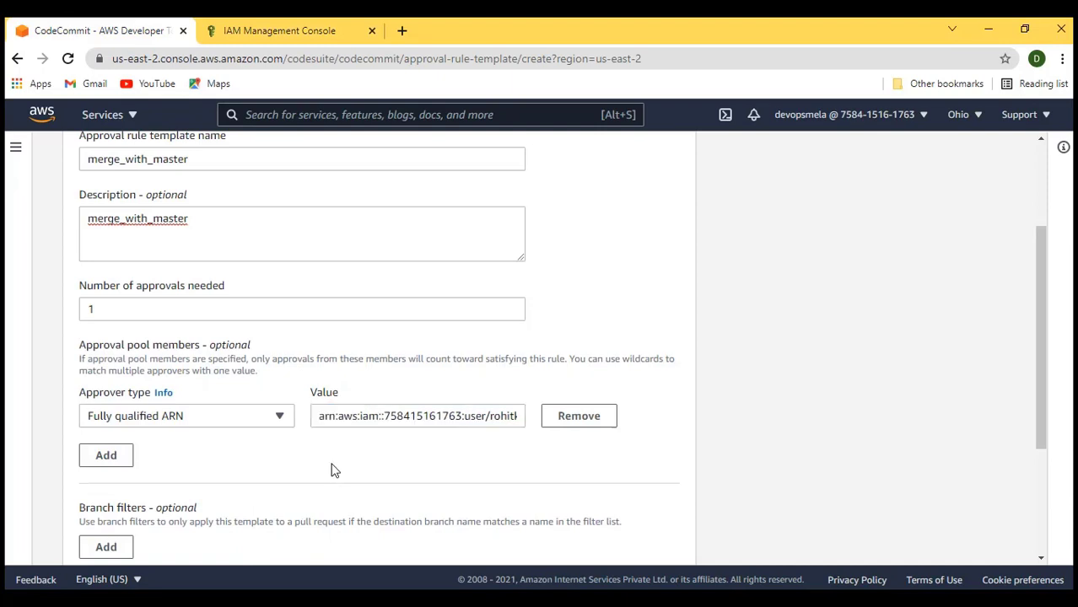
# Add a branch filter to the approval rule template for the branch name master
pyautogui.scroll(-2, 333, 470)
pyautogui.click(106, 390)
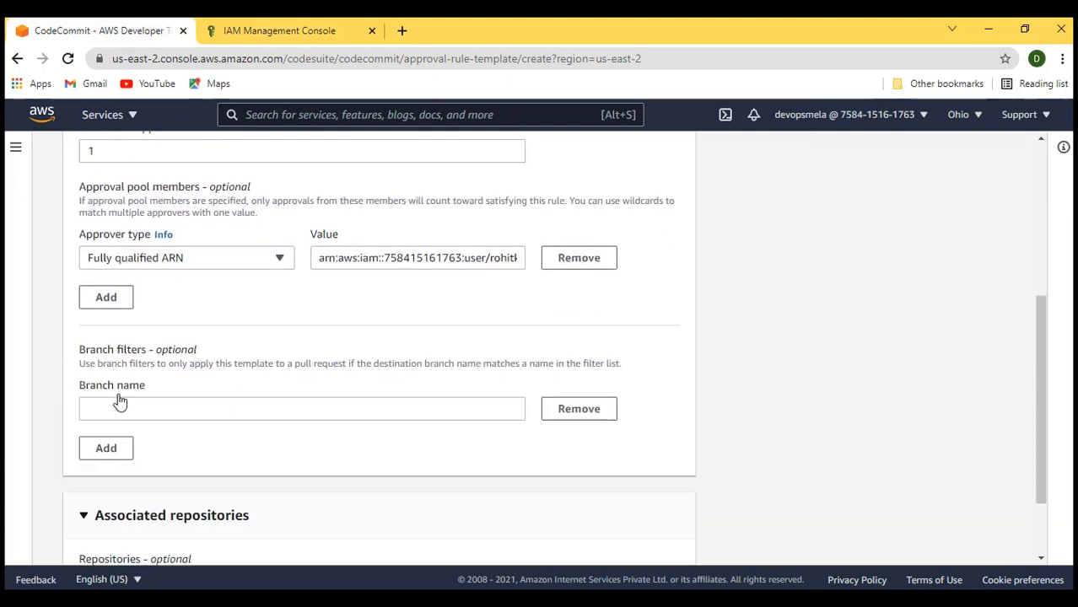
pyautogui.click(370, 405)
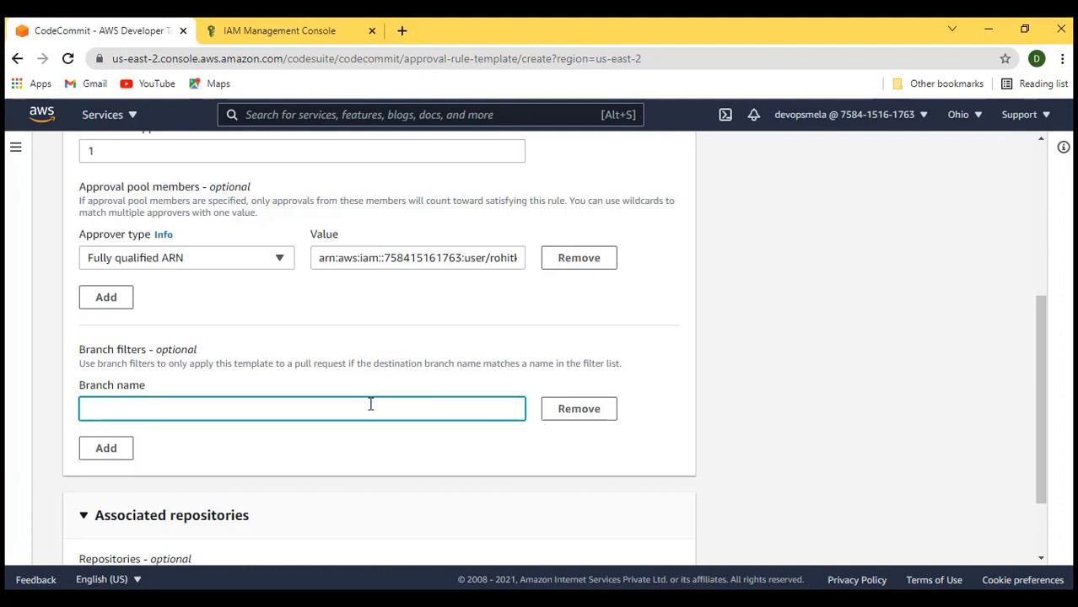
pyautogui.write('master')
pyautogui.click(297, 458)
pyautogui.scroll(-2, 298, 458)
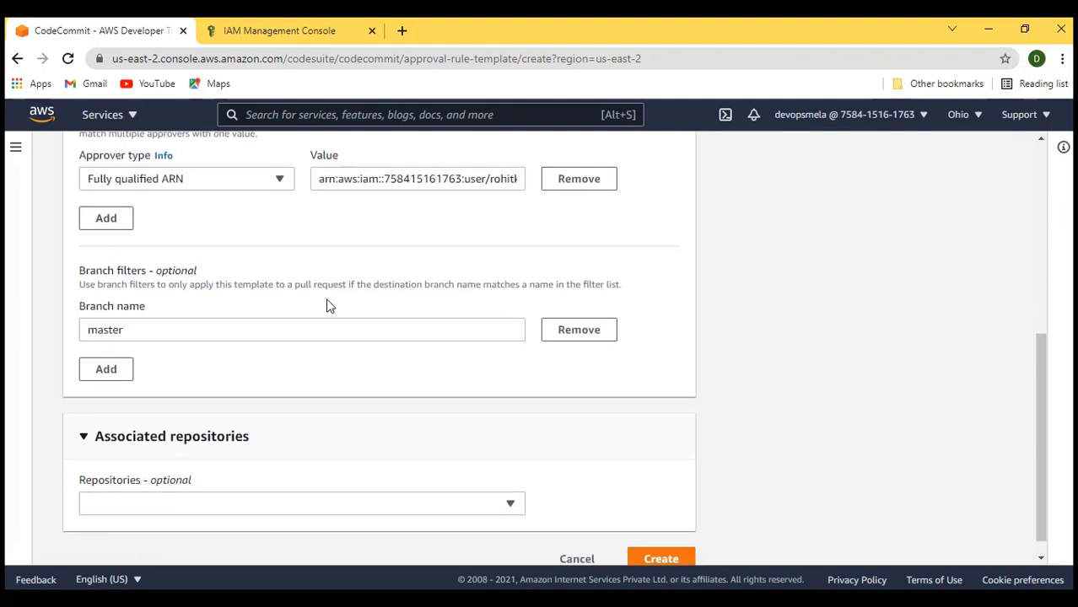
# Associate the approval rule template with the demo_repo repository
pyautogui.scroll(-1, 338, 456)
pyautogui.click(364, 484)
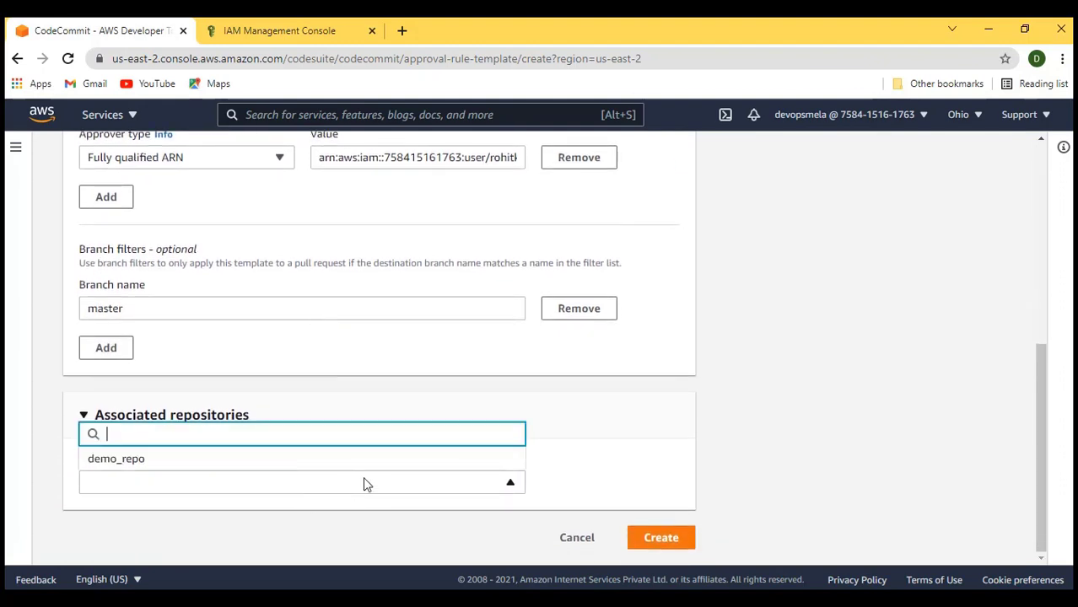
pyautogui.click(138, 465)
pyautogui.click(614, 474)
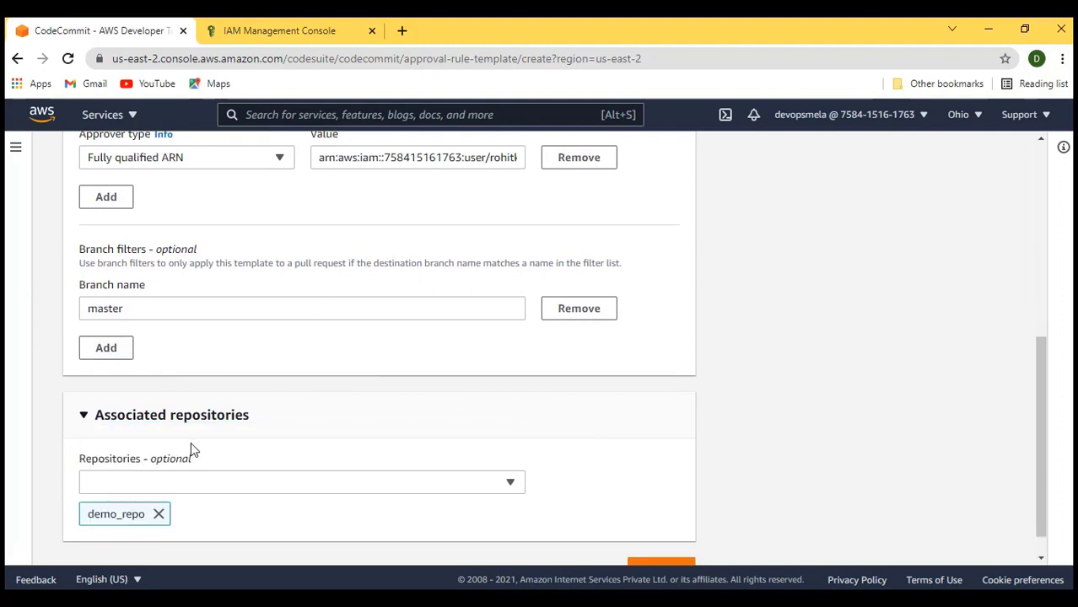
# Open demo_repo's code in CodeCommit in the second browser tab, and return to the approval rule template form
pyautogui.click(271, 30)
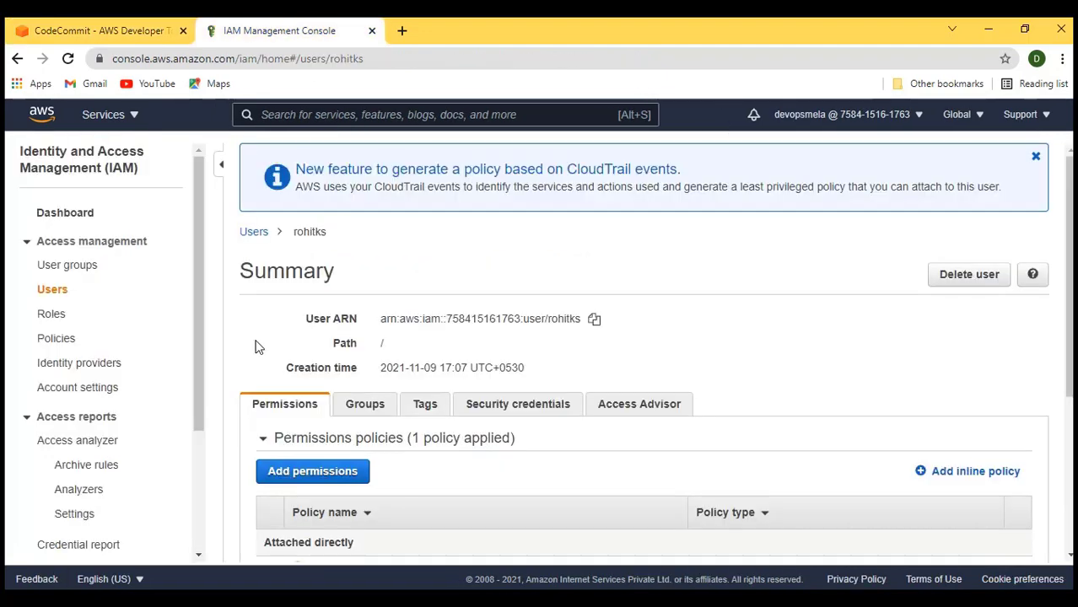
pyautogui.click(132, 118)
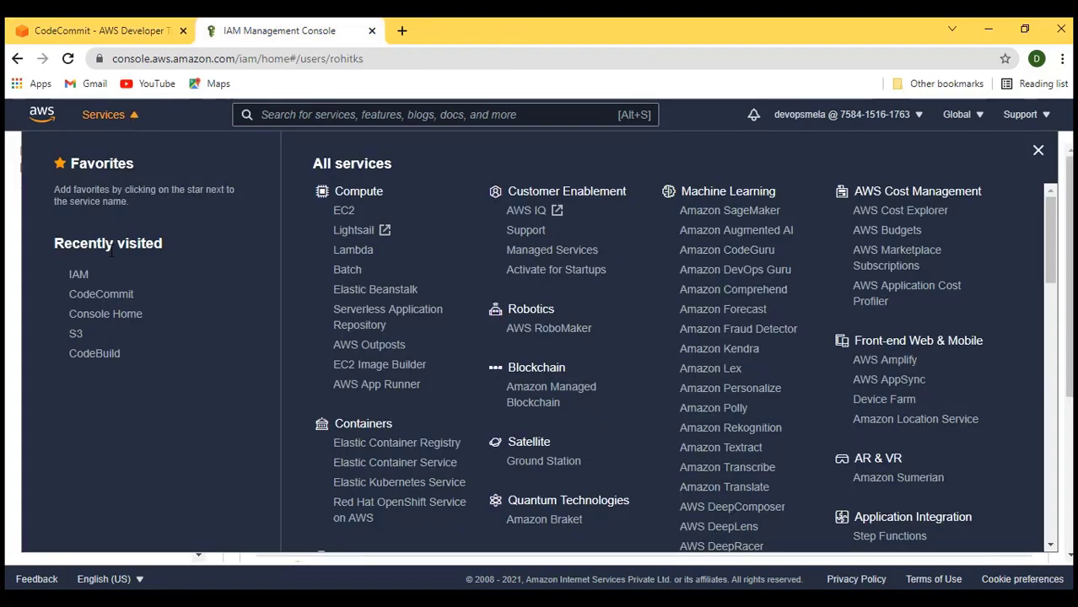
pyautogui.click(91, 295)
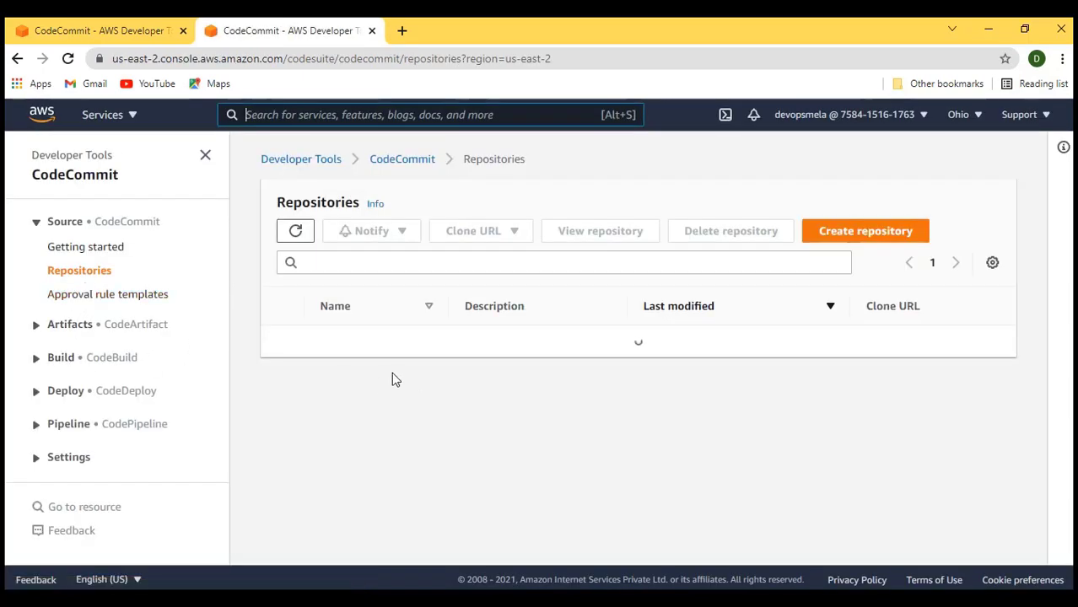
pyautogui.click(367, 355)
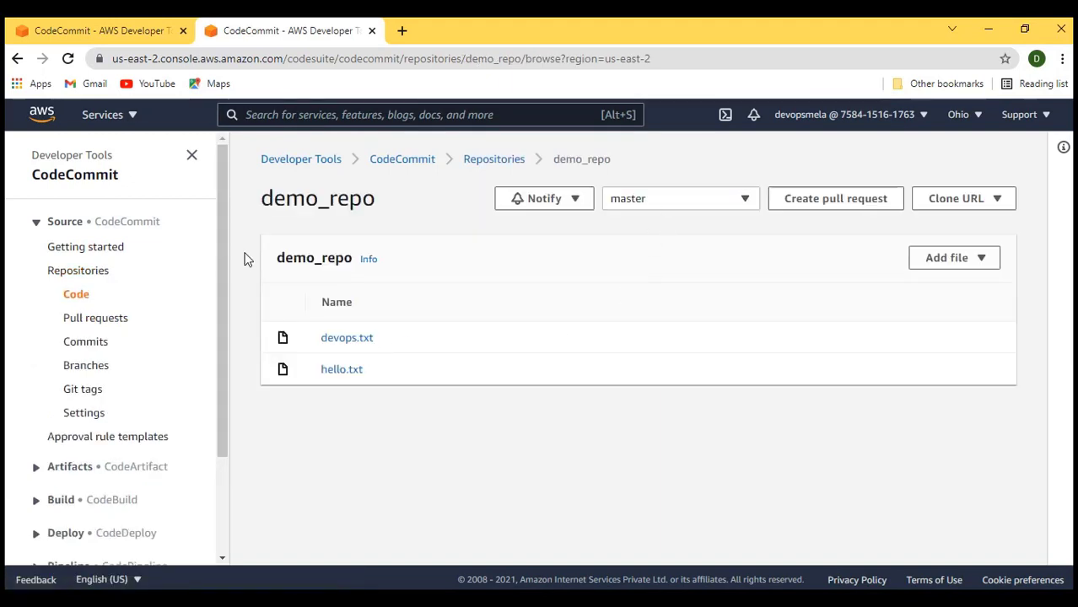
pyautogui.click(127, 30)
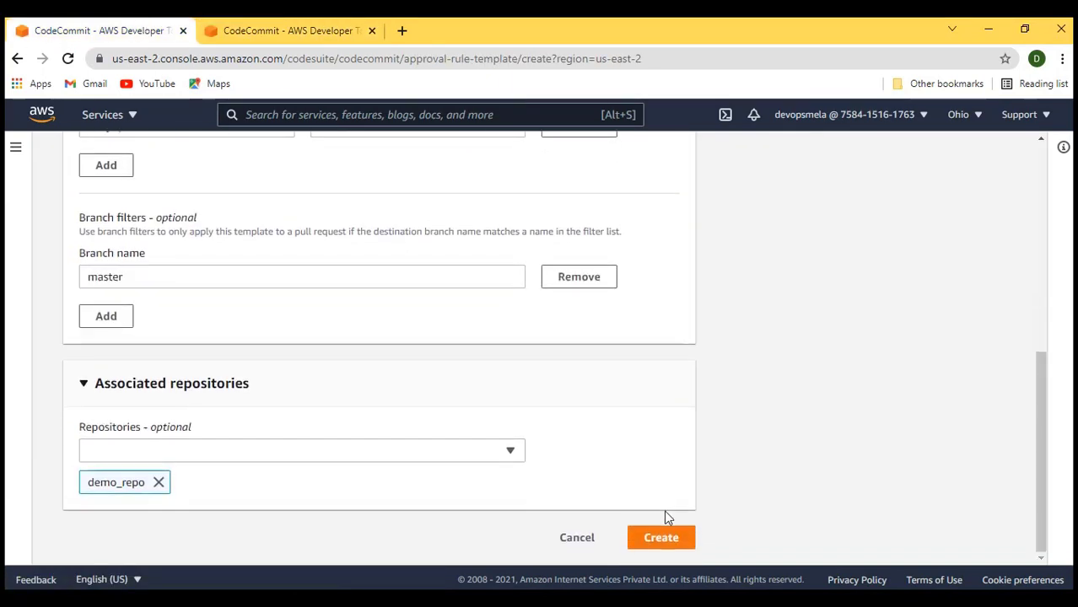
# Review the template settings, create the merge_with_master approval rule template, and go to the repositories list
pyautogui.scroll(5, 641, 430)
pyautogui.scroll(1, 639, 422)
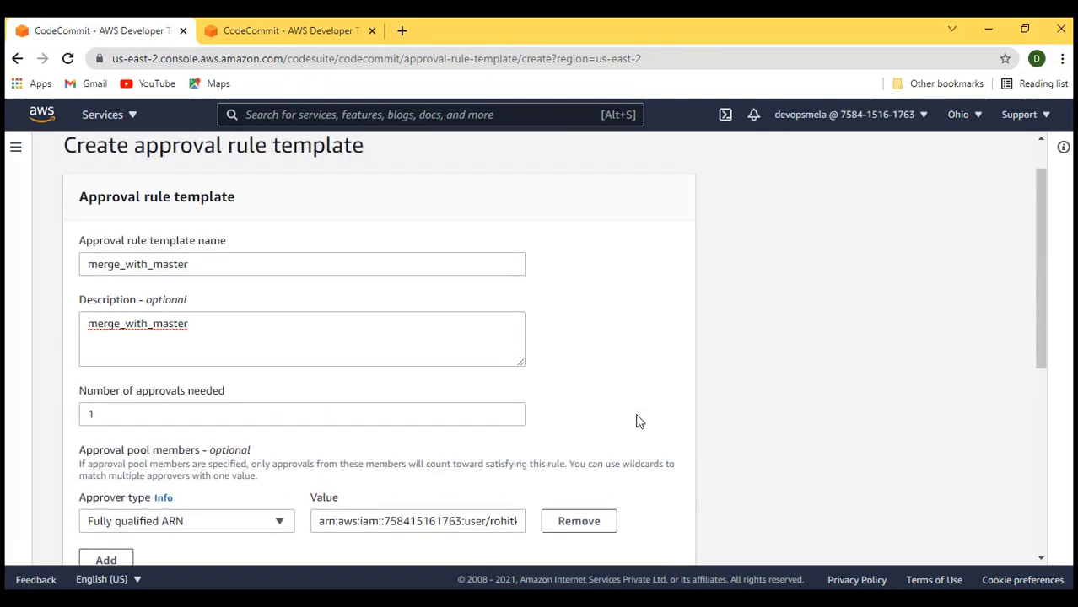
pyautogui.scroll(-2, 638, 422)
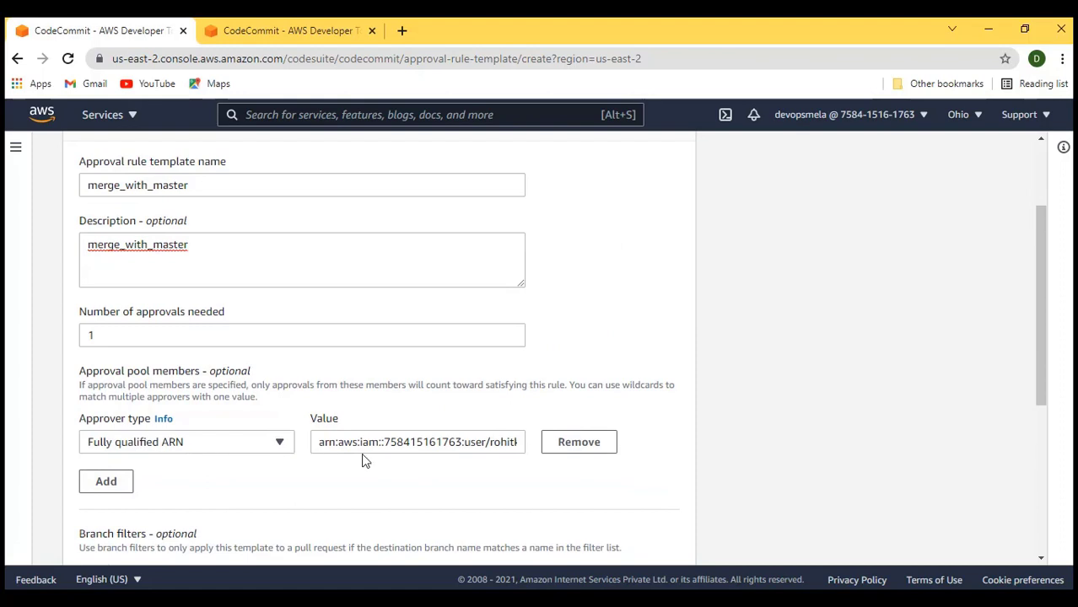
pyautogui.scroll(-4, 363, 460)
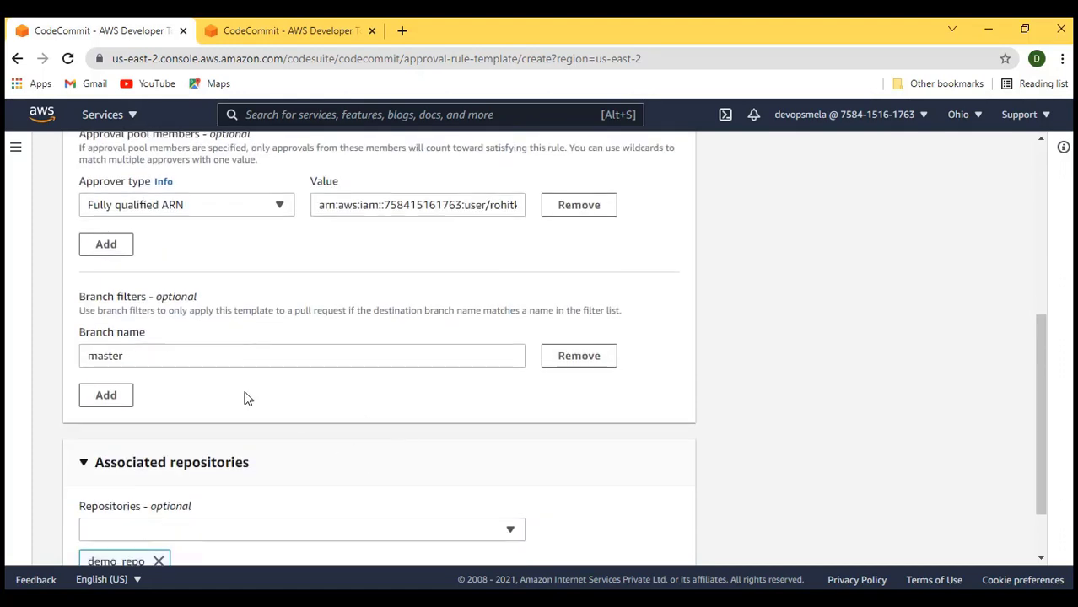
pyautogui.scroll(-2, 195, 364)
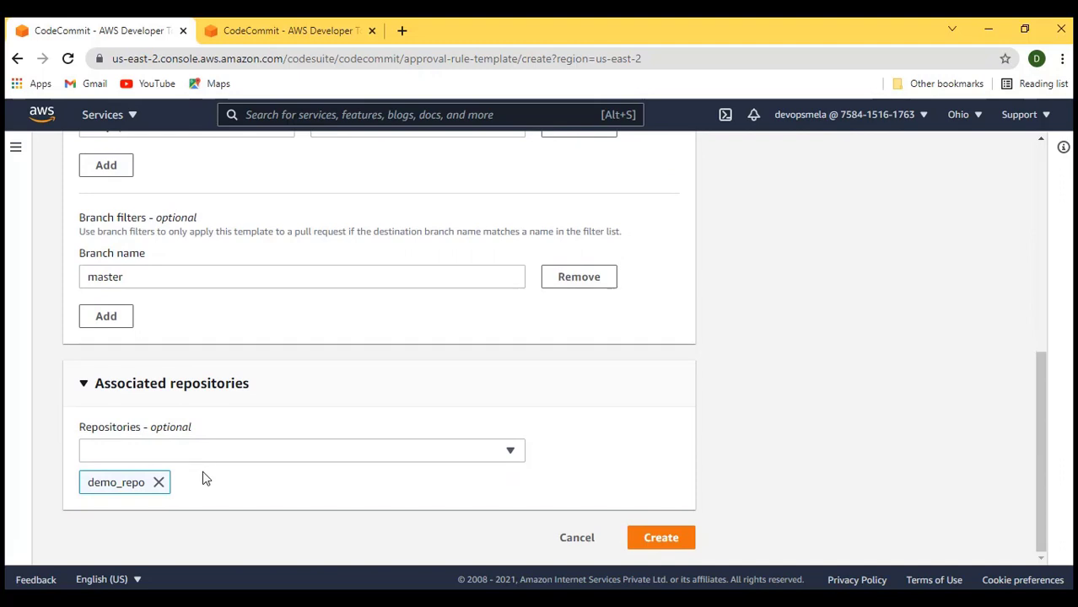
pyautogui.click(685, 545)
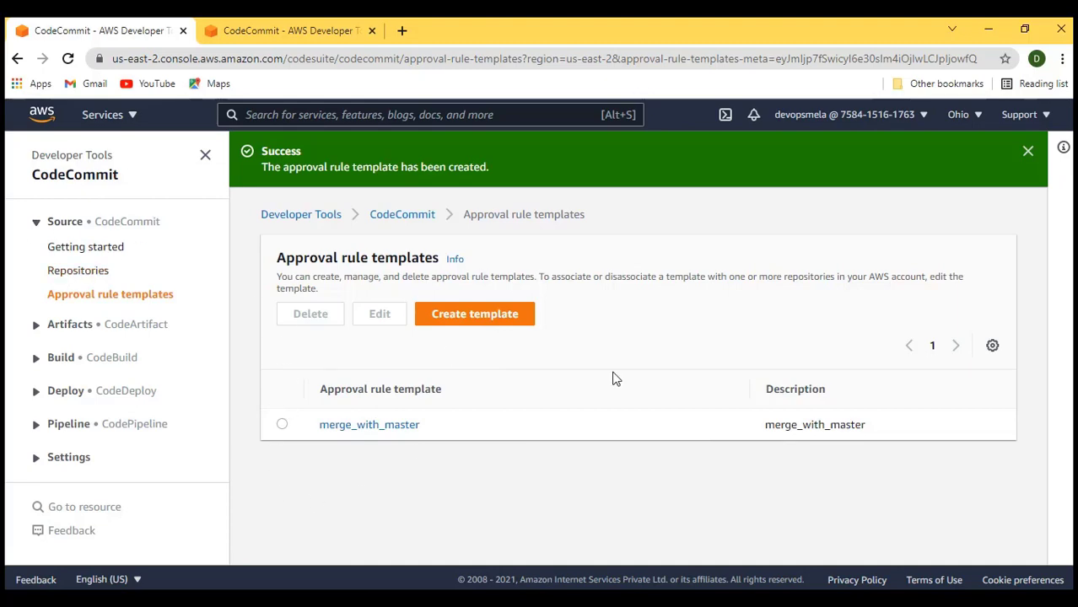
pyautogui.click(71, 272)
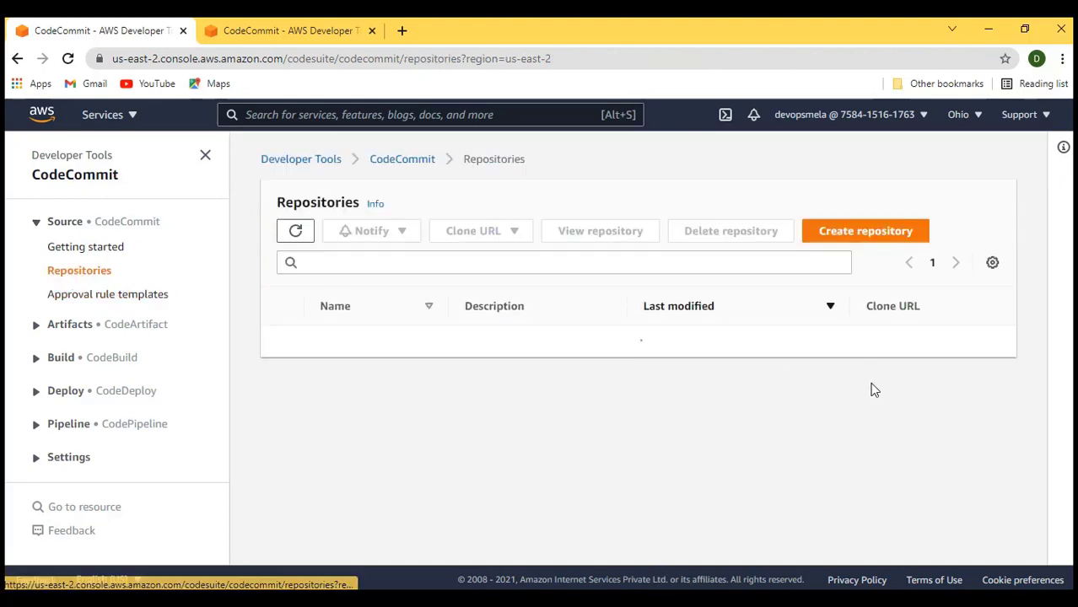
# Switch to the Git Bash terminal and use echo to write "Subscribe to my channel" into subscribe.txt on master
pyautogui.hotkey('alt', 'Tab')
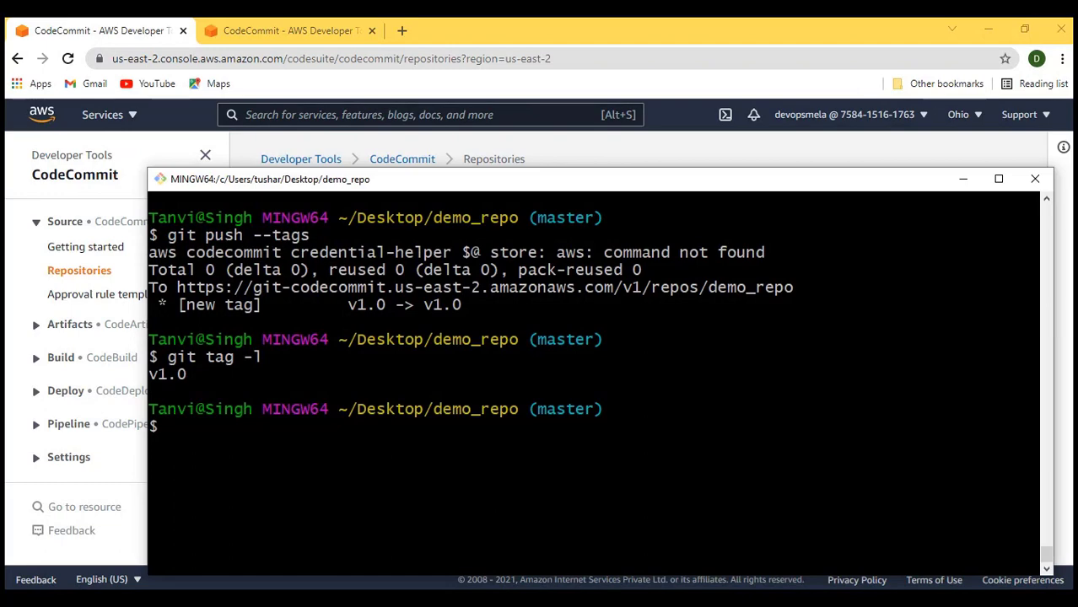
pyautogui.hotkey('ctrl', 'l')
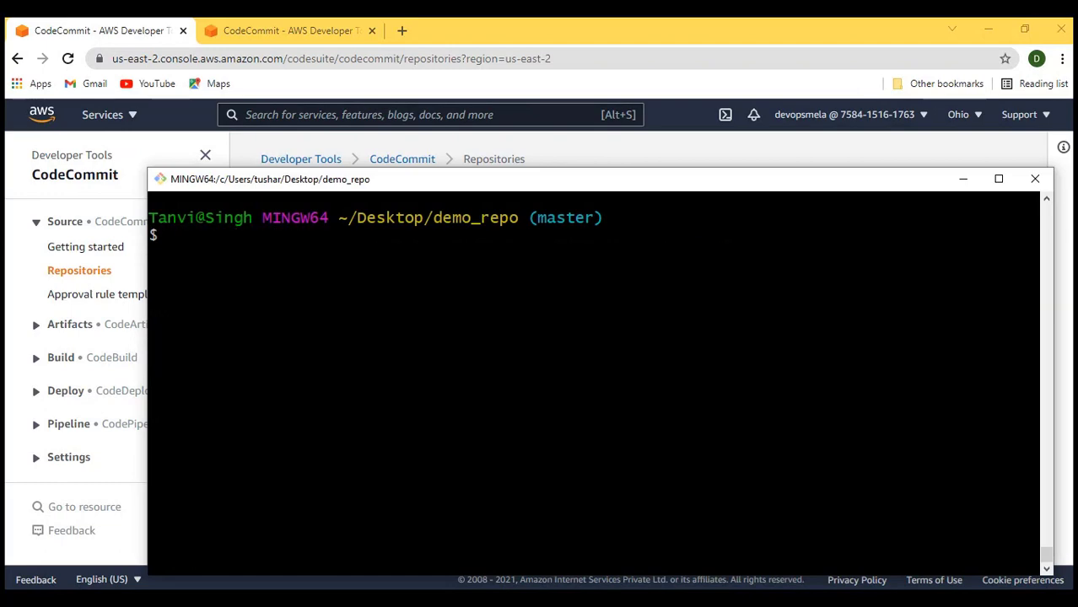
pyautogui.write('echo ""')
pyautogui.press('Left')
pyautogui.write('Subs')
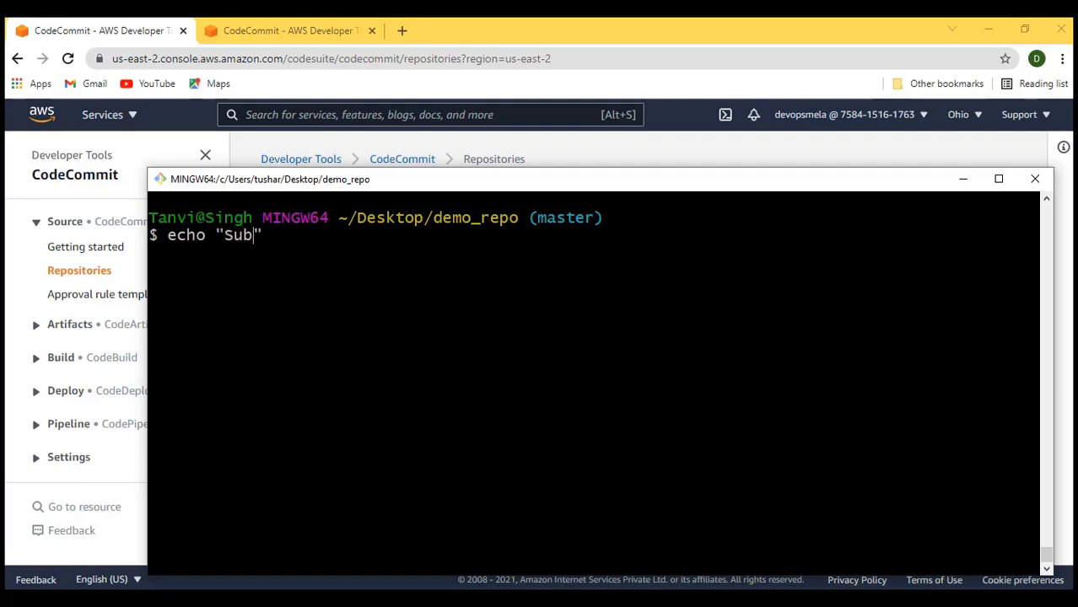
pyautogui.write('cribe to my channe')
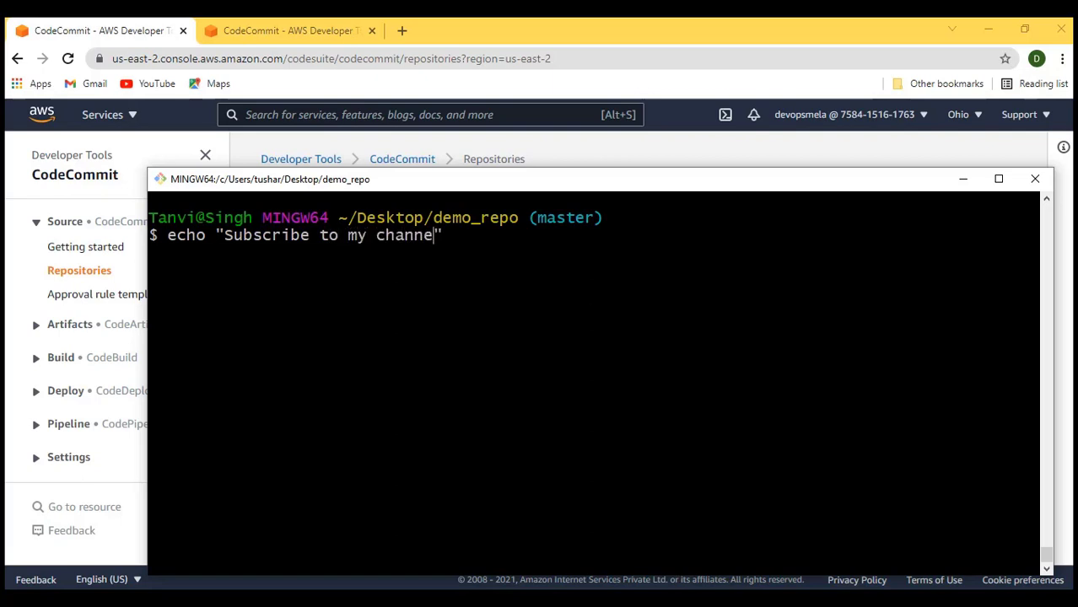
pyautogui.write('l')
pyautogui.press('Right')
pyautogui.write('>')
pyautogui.write('ubscribe')
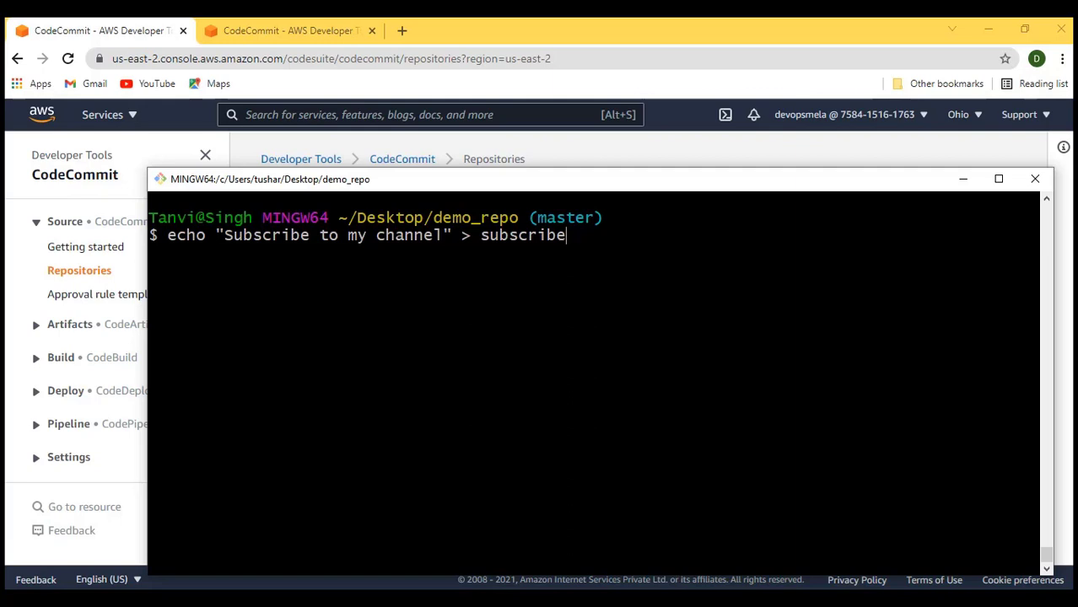
pyautogui.write('.txt')
pyautogui.press('Return')
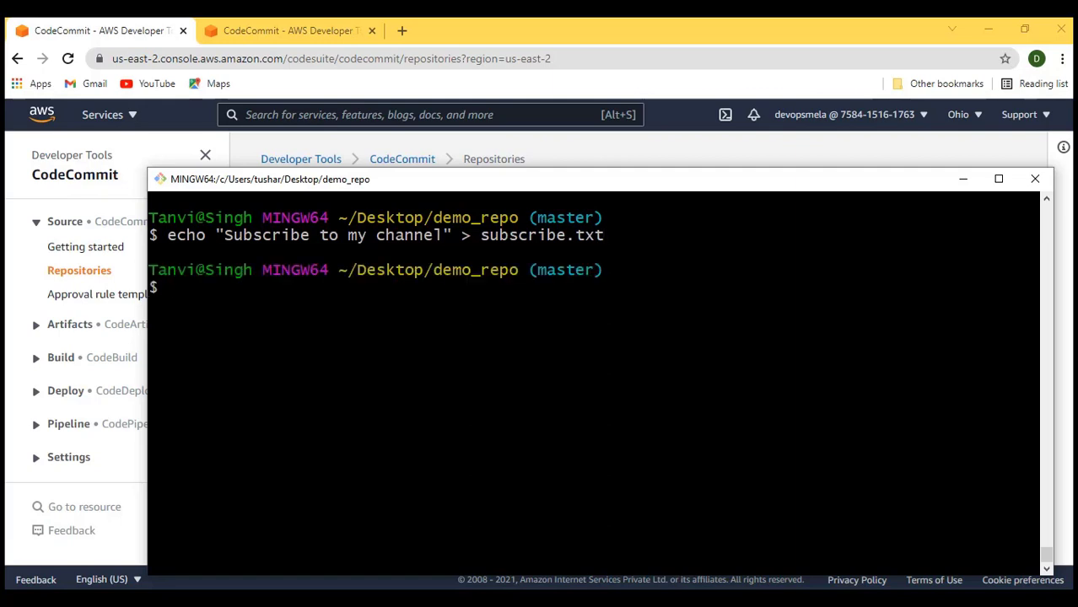
# Stage all changes with git add . and commit them with the message "subscribe"
pyautogui.write('git add .')
pyautogui.press('Return')
pyautogui.write('git ')
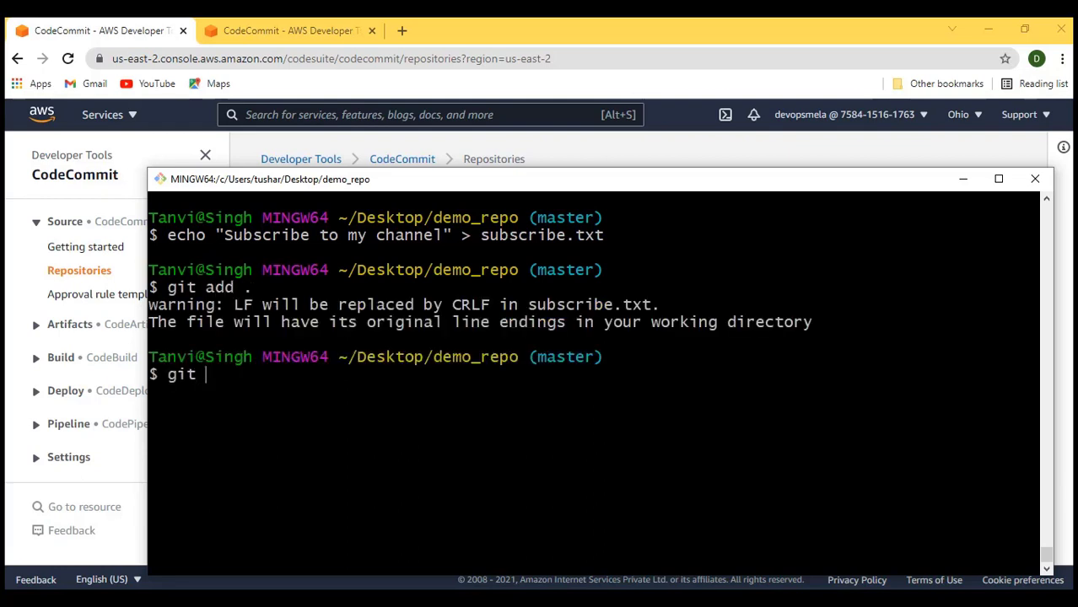
pyautogui.write('commit -m ')
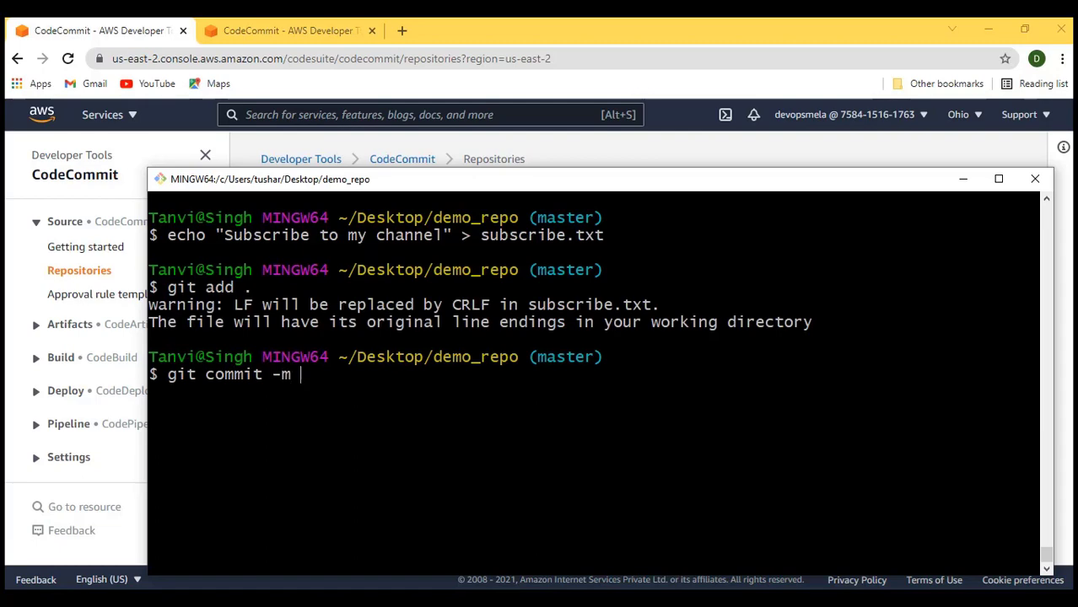
pyautogui.write('""')
pyautogui.press('Left')
pyautogui.write('subscribe')
pyautogui.press('Return')
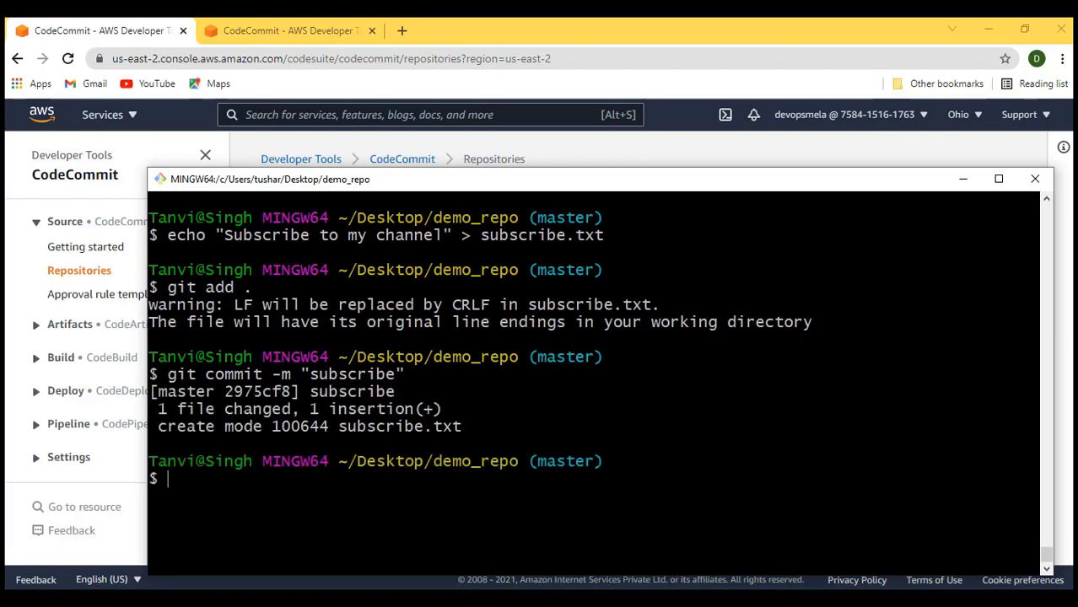
# Clear the terminal and push the master branch commit to the remote repository with git push
pyautogui.hotkey('ctrl', 'l')
pyautogui.write('git push')
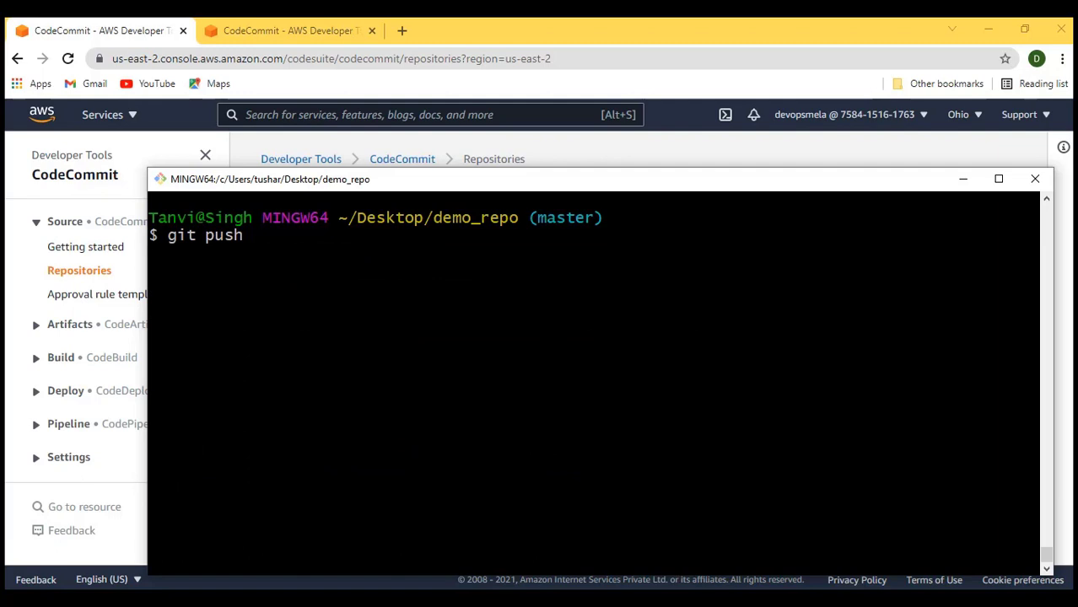
pyautogui.press('Return')
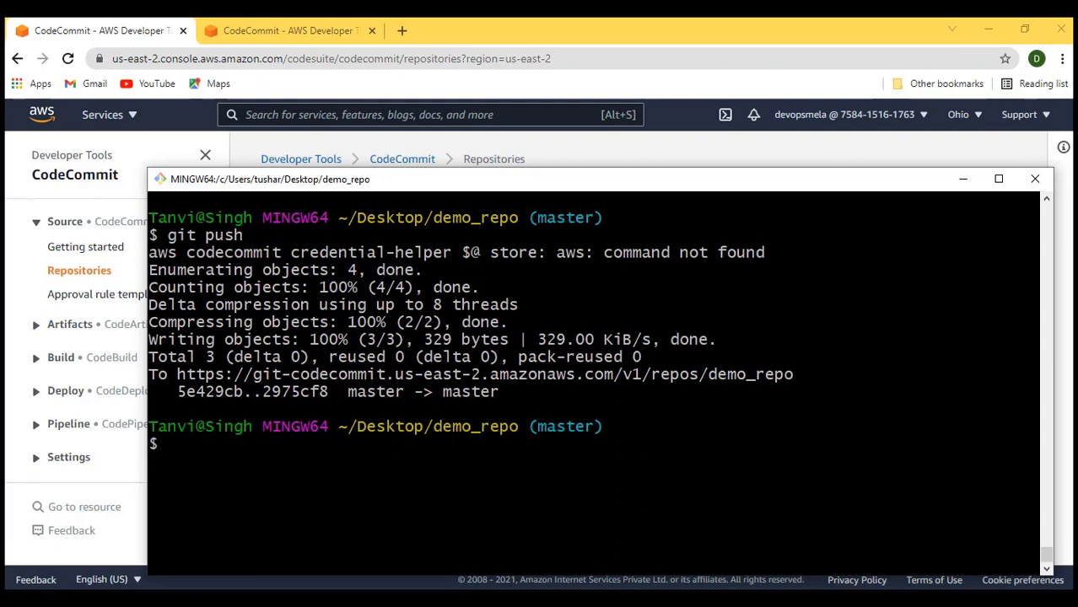
# Check out the develop branch with git checkout and merge master into it
pyautogui.write('git checkout ')
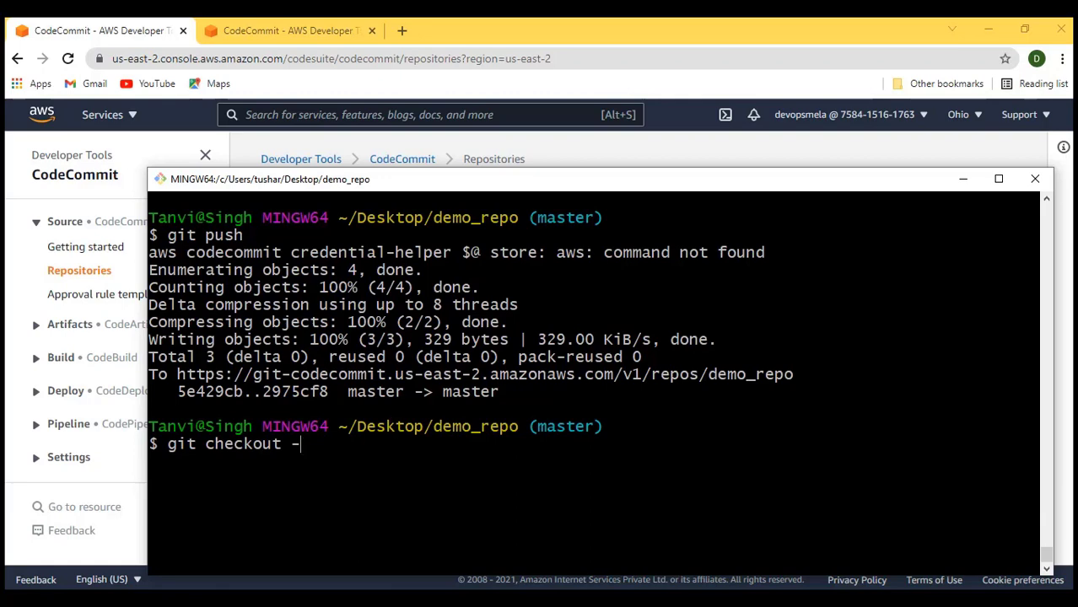
pyautogui.write('develop')
pyautogui.press('Return')
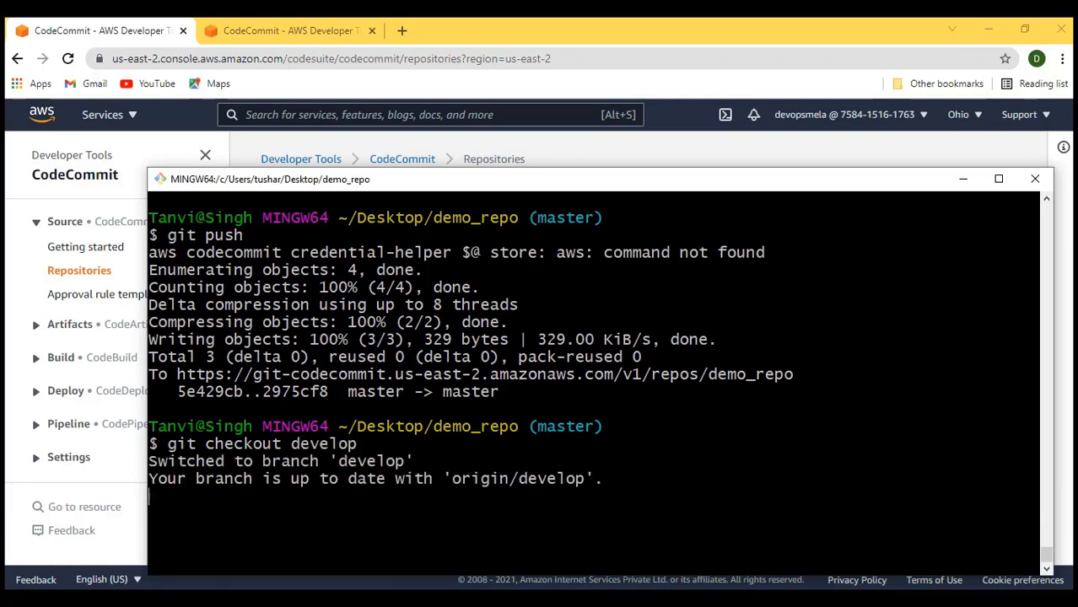
pyautogui.write('git merge ')
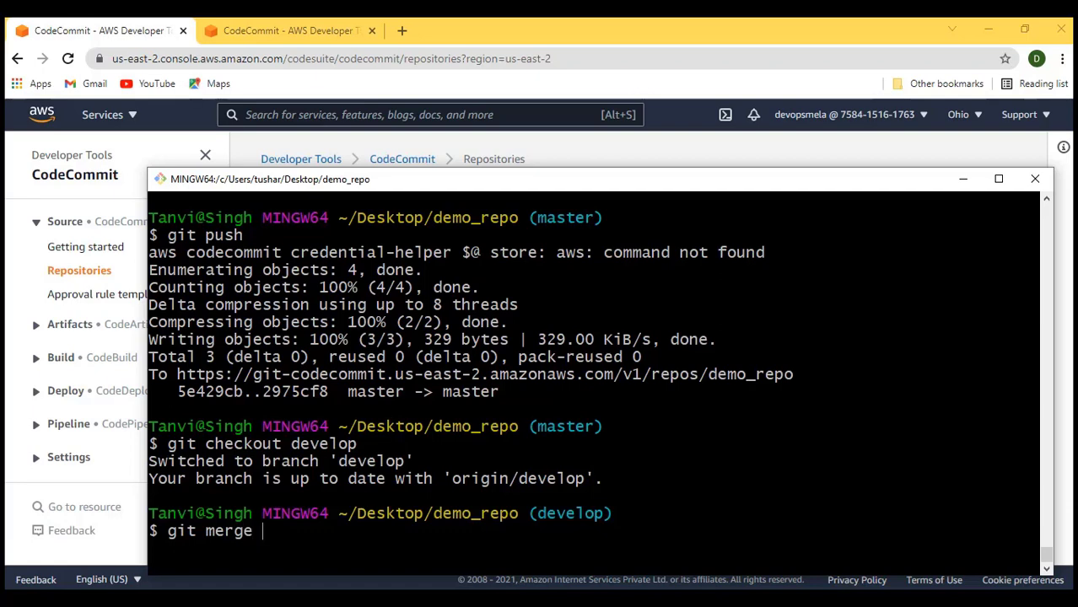
pyautogui.write('master')
pyautogui.press('Return')
pyautogui.hotkey('ctrl', 'l')
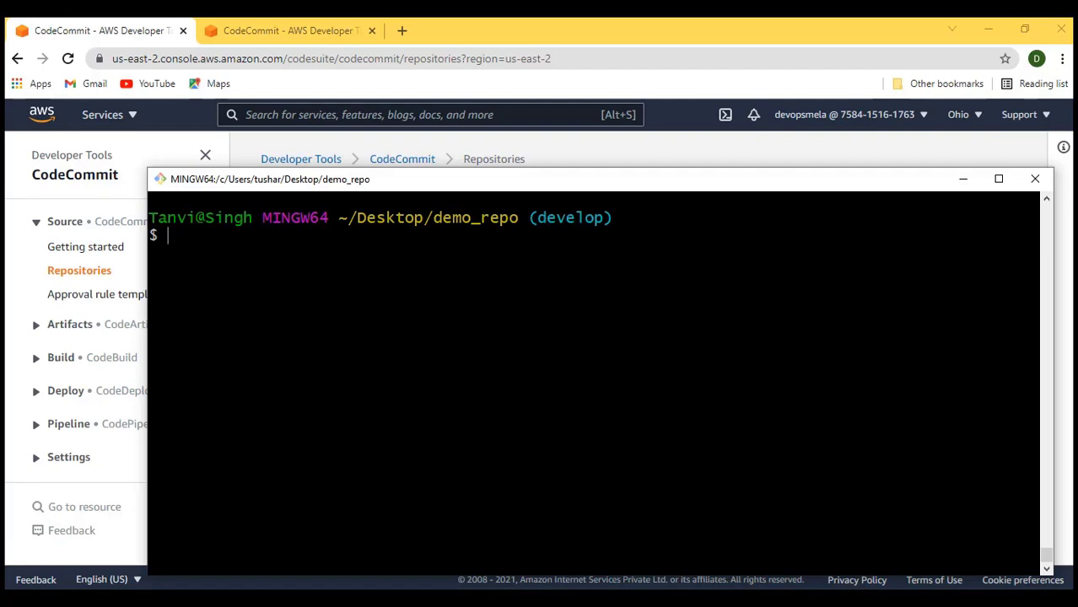
# Push the merged develop branch to the remote repository with git push
pyautogui.write('git')
pyautogui.press('BackSpace')
pyautogui.press('BackSpace')
pyautogui.press('BackSpace')
pyautogui.write('git push')
pyautogui.press('Return')
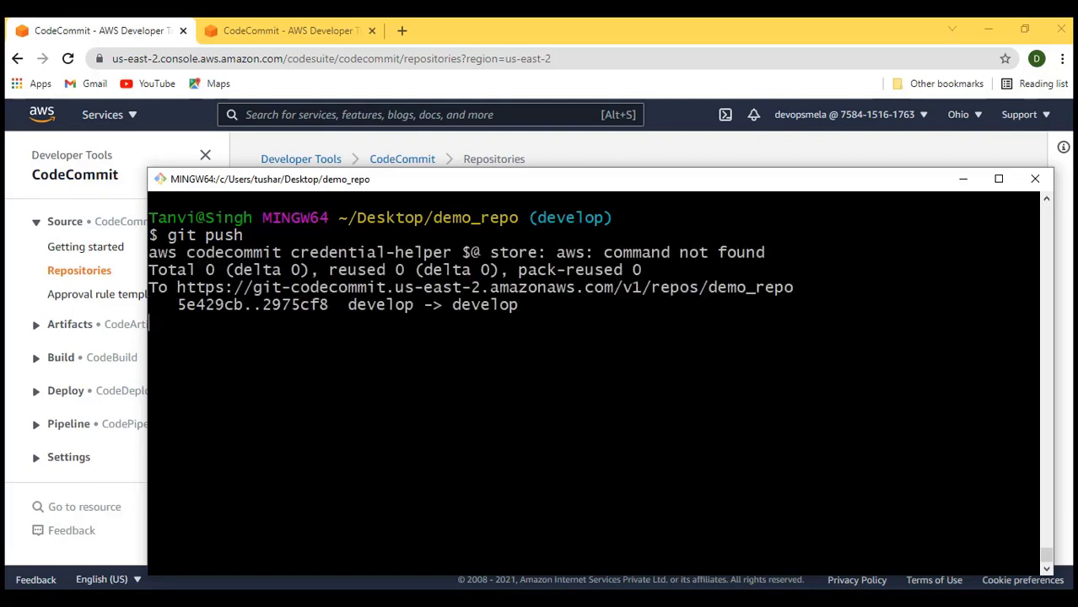
# Switch to the master branch with git switch and push it to the remote repository
pyautogui.write('git ')
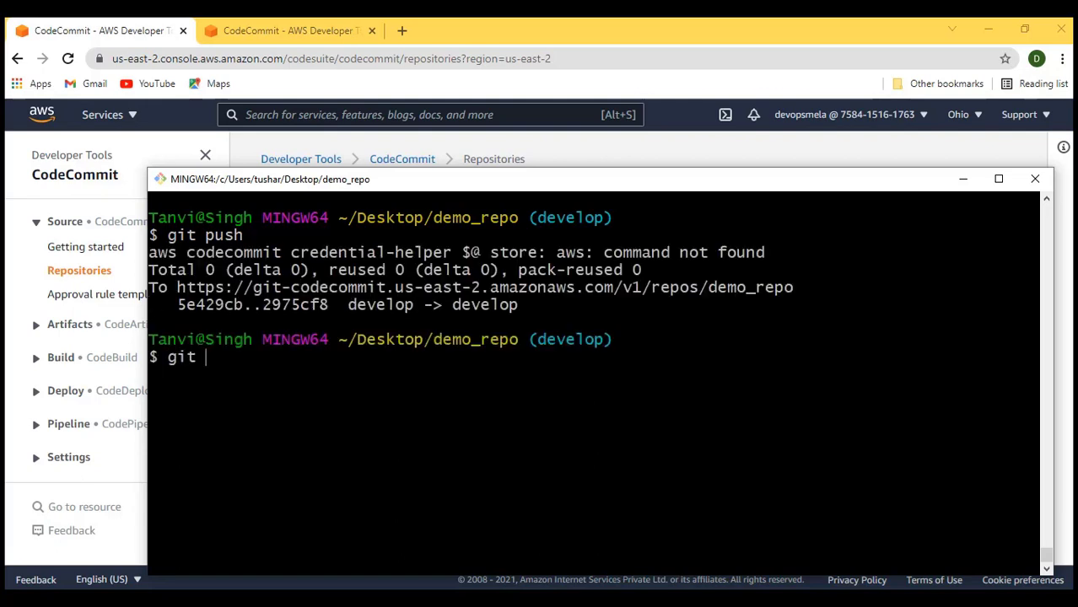
pyautogui.write('switch m')
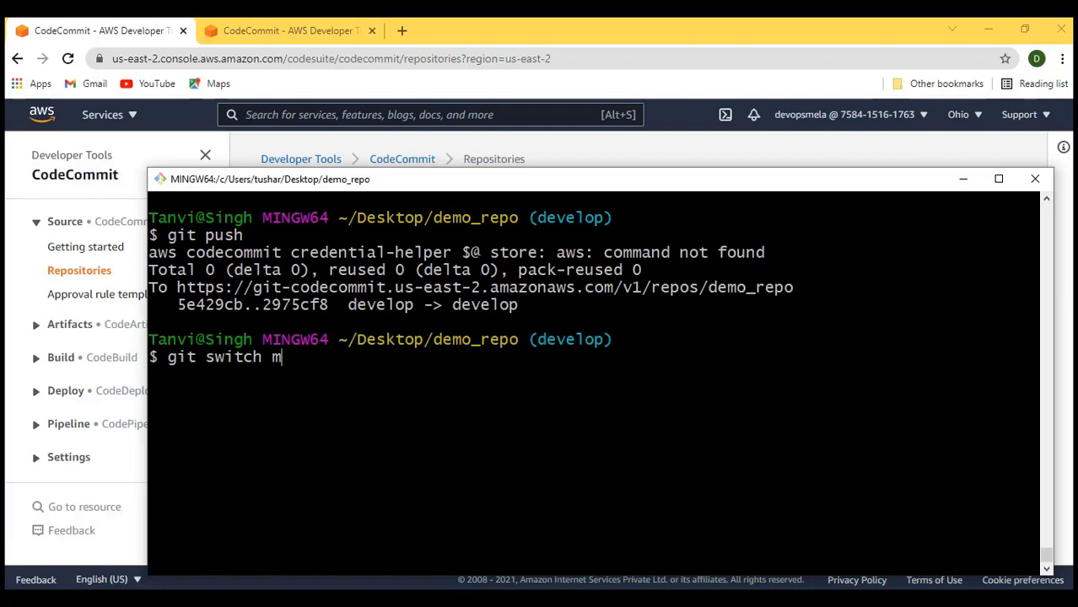
pyautogui.write('aster')
pyautogui.press('Return')
pyautogui.write('git ')
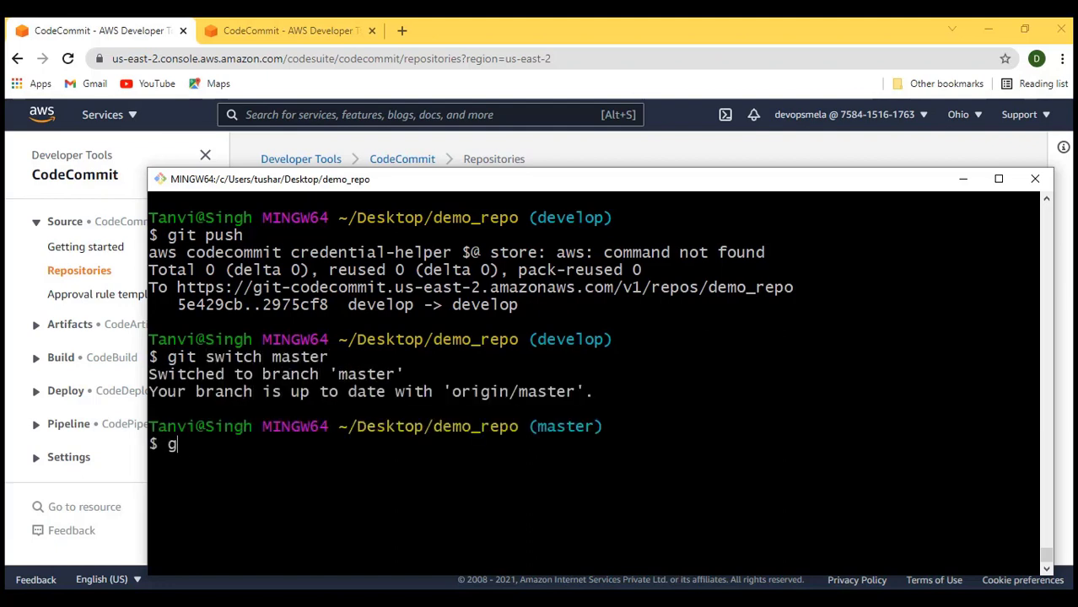
pyautogui.write('push')
pyautogui.press('Return')
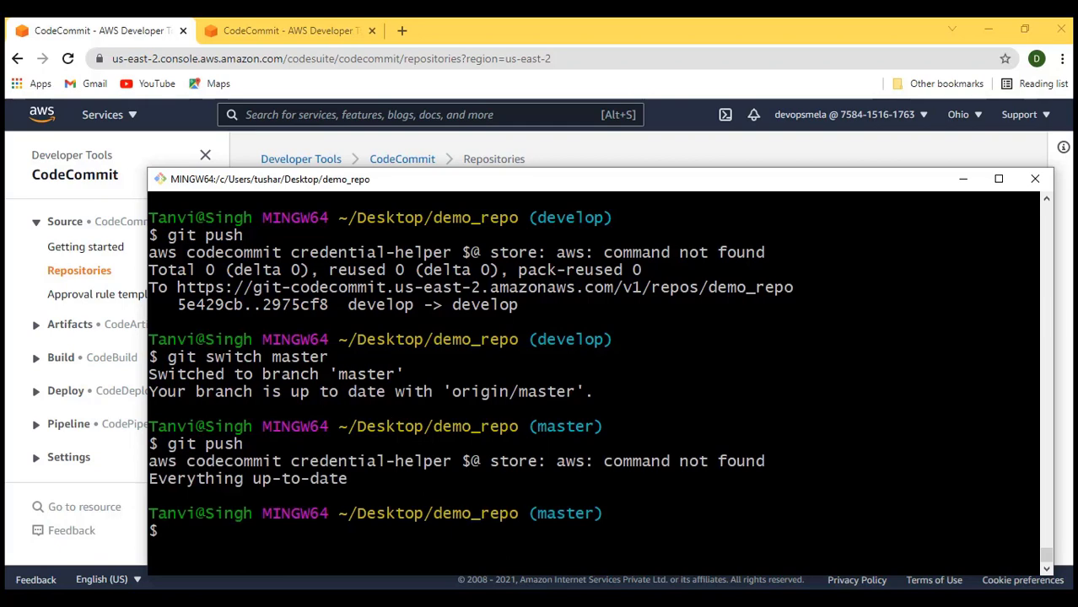
# Switch back to the develop branch with git switch and clear the terminal
pyautogui.write('git switch develop')
pyautogui.press('Return')
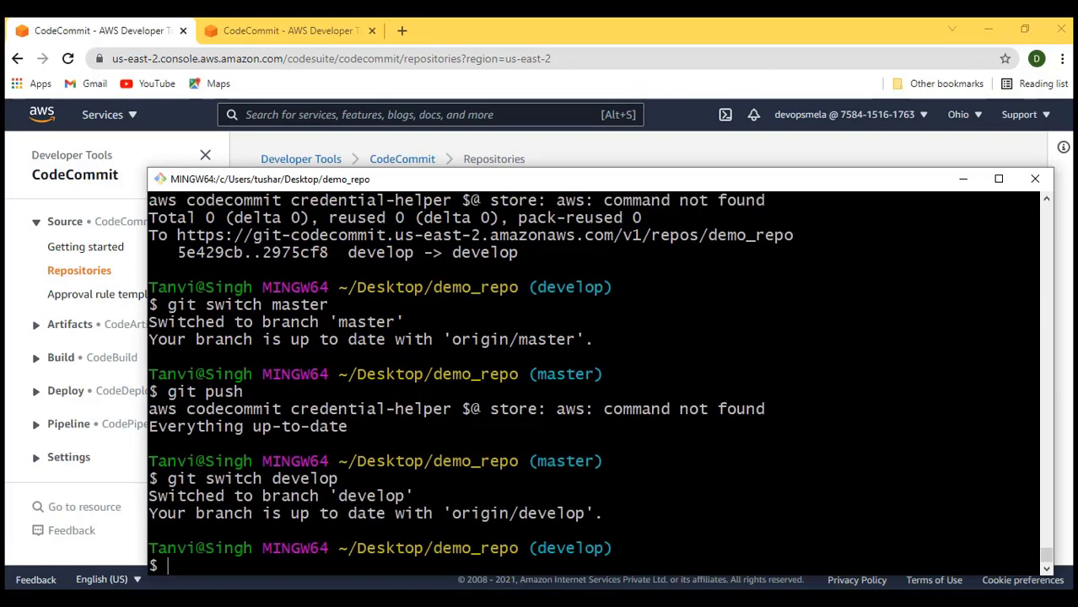
pyautogui.hotkey('ctrl', 'l')
pyautogui.write('git')
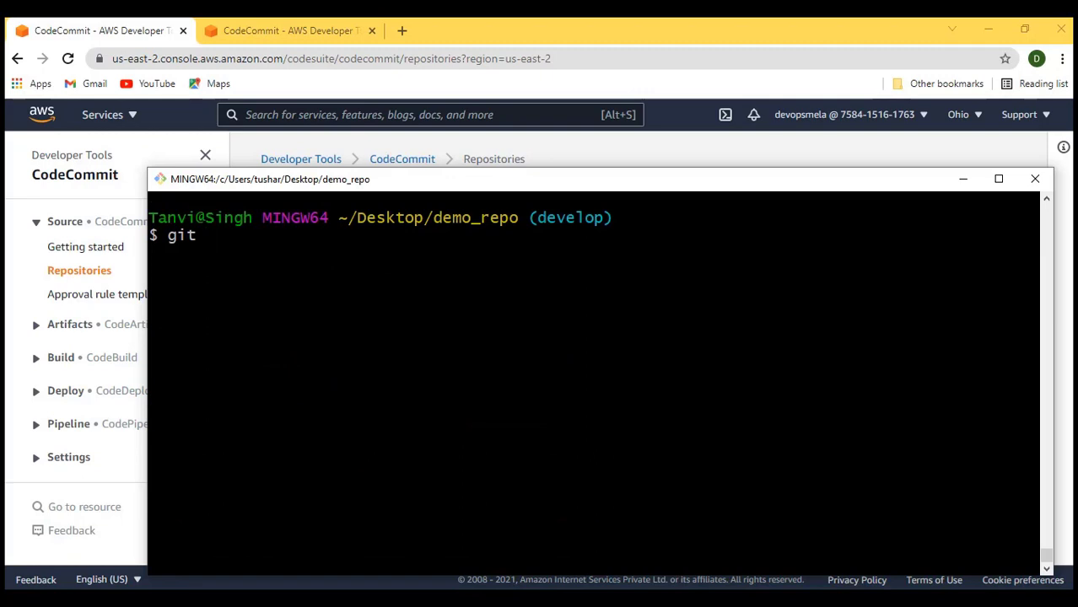
pyautogui.press('BackSpace')
pyautogui.press('BackSpace')
pyautogui.press('BackSpace')
pyautogui.press('BackSpace')
pyautogui.write('ech')
pyautogui.press('BackSpace')
pyautogui.write('o "He')
pyautogui.press('BackSpace')
pyautogui.press('BackSpace')
pyautogui.press('BackSpace')
pyautogui.press('BackSpace')
pyautogui.press('BackSpace')
pyautogui.press('BackSpace')
pyautogui.press('BackSpace')
pyautogui.press('BackSpace')
pyautogui.press('Delete')
# List the files in demo_repo and open subscribe.txt in vi
pyautogui.write('ls')
pyautogui.press('Return')
pyautogui.write('vi su')
pyautogui.press('Tab')
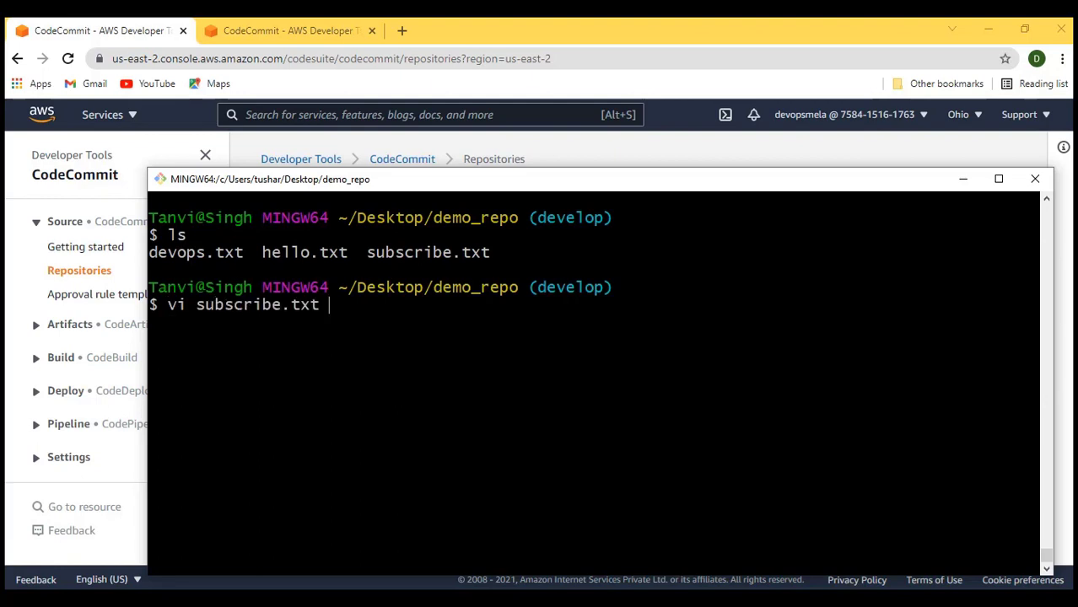
# Add a second line reading "like and share" to subscribe.txt, then save the file and quit vi
pyautogui.press('i')
pyautogui.press('Right')
pyautogui.press('Right')
pyautogui.press('Right')
pyautogui.press('Right')
pyautogui.press('Right')
pyautogui.press('Right')
pyautogui.press('Right')
pyautogui.press('Right')
pyautogui.press('Right')
pyautogui.press('Right')
pyautogui.press('Right')
pyautogui.press('Right')
pyautogui.press('Right')
pyautogui.press('Right')
pyautogui.press('Right')
pyautogui.press('Right')
pyautogui.press('Right')
pyautogui.press('Right')
pyautogui.press('Right')
pyautogui.press('Right')
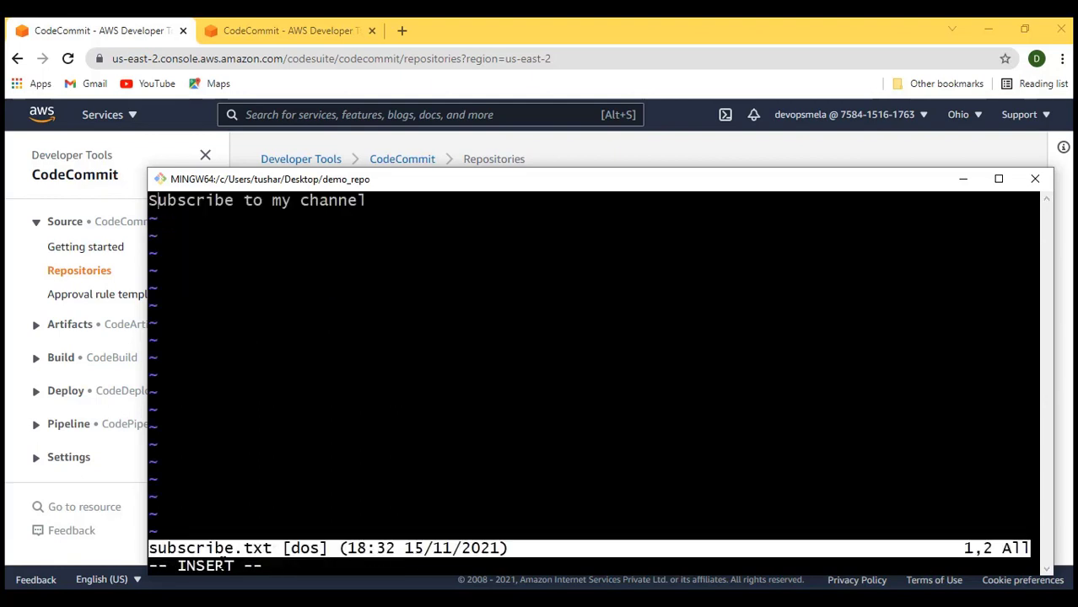
pyautogui.press('Right')
pyautogui.press('Return')
pyautogui.write('lik')
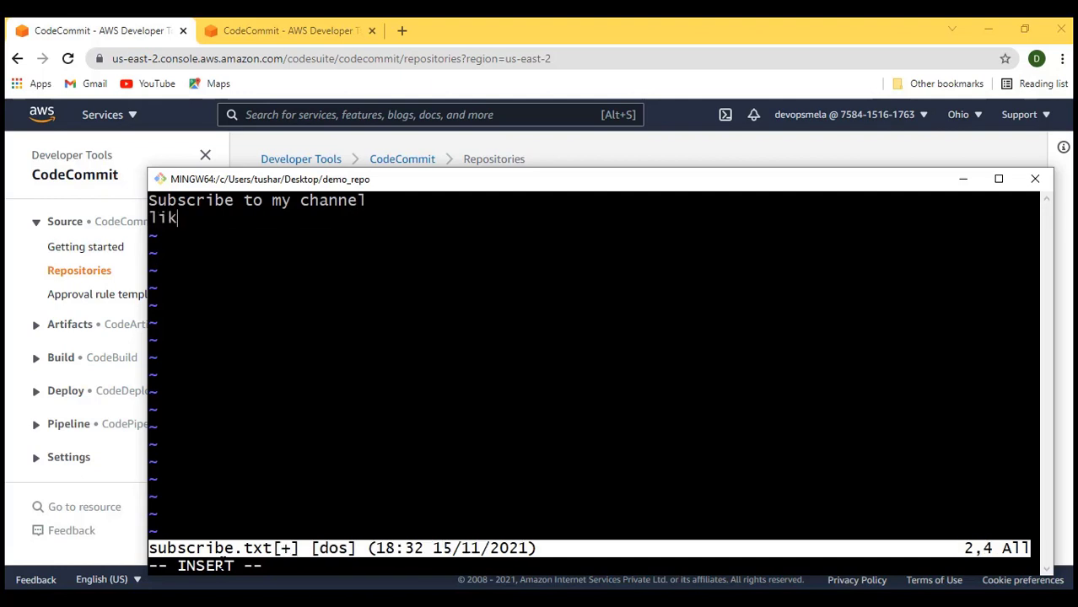
pyautogui.write('e and share')
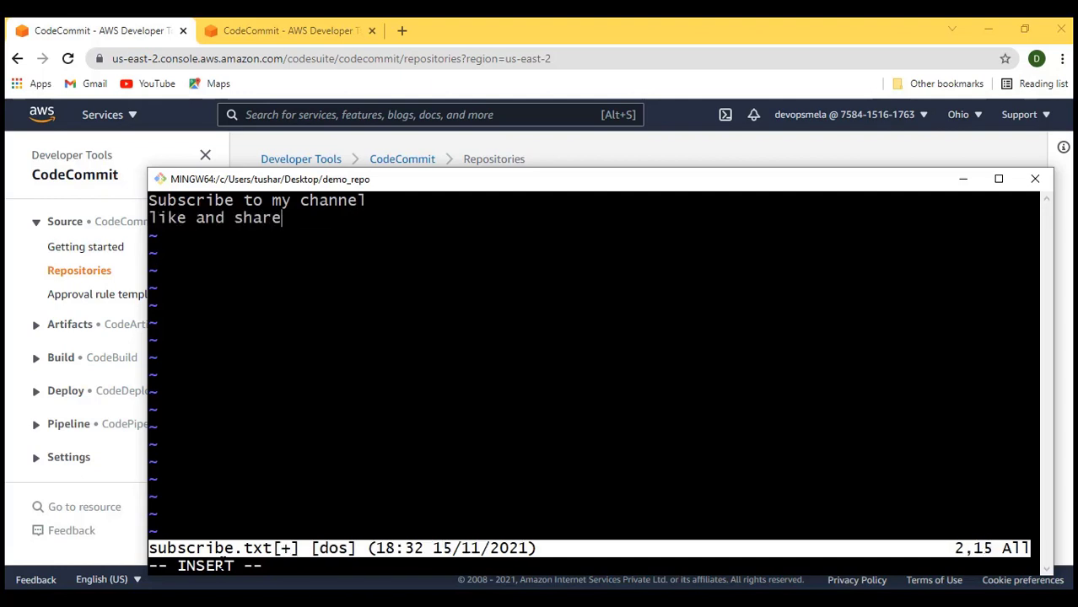
pyautogui.press('Escape')
pyautogui.write(':wq')
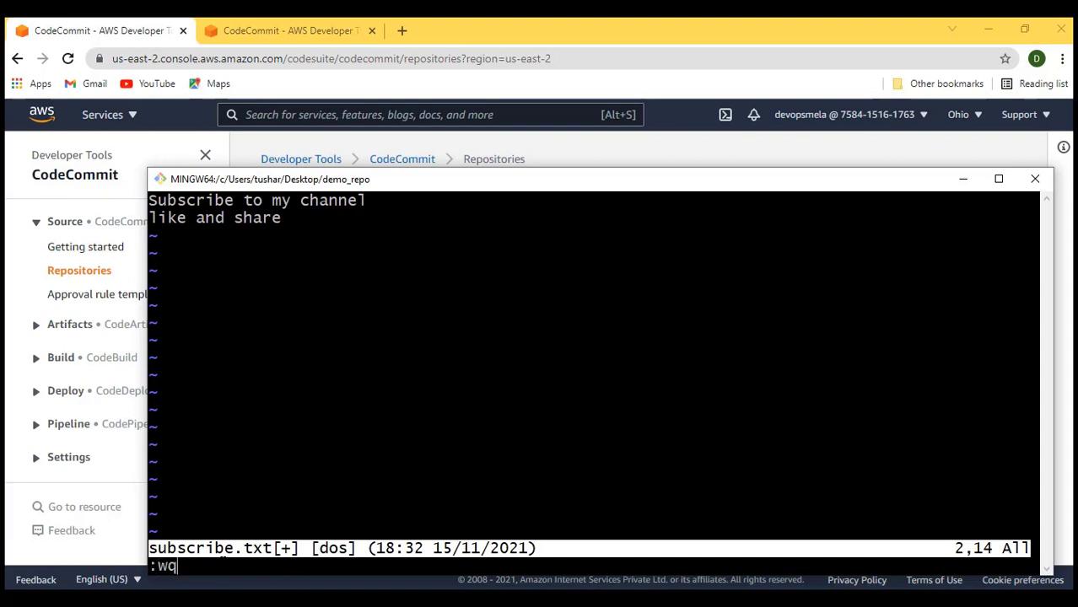
pyautogui.press('Return')
# Commit all tracked changes on develop with git commit -a and the message "updated subscriber"
pyautogui.write('git')
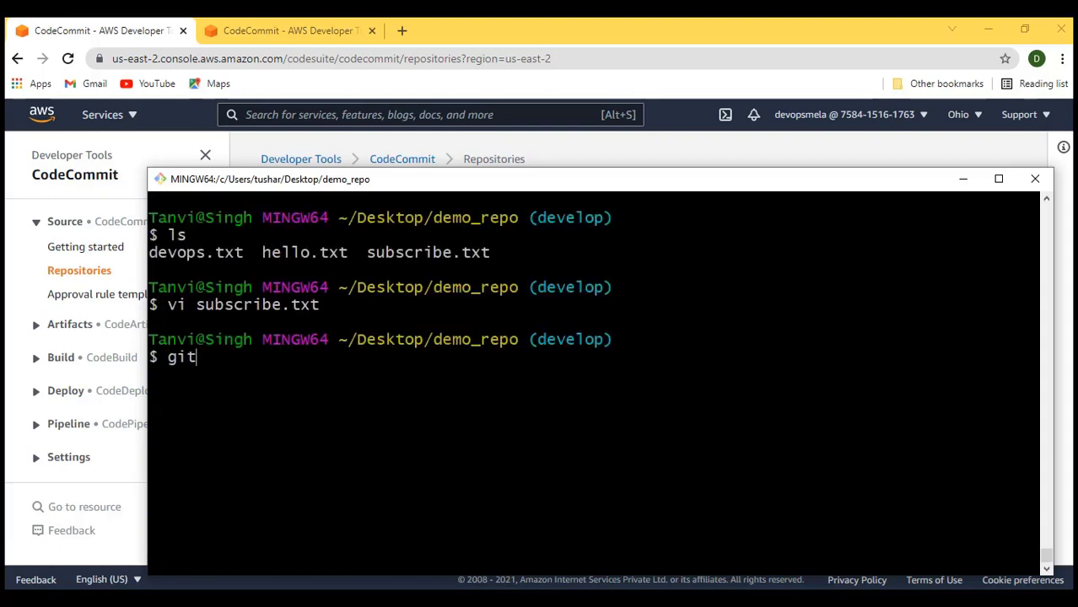
pyautogui.write(' commit -')
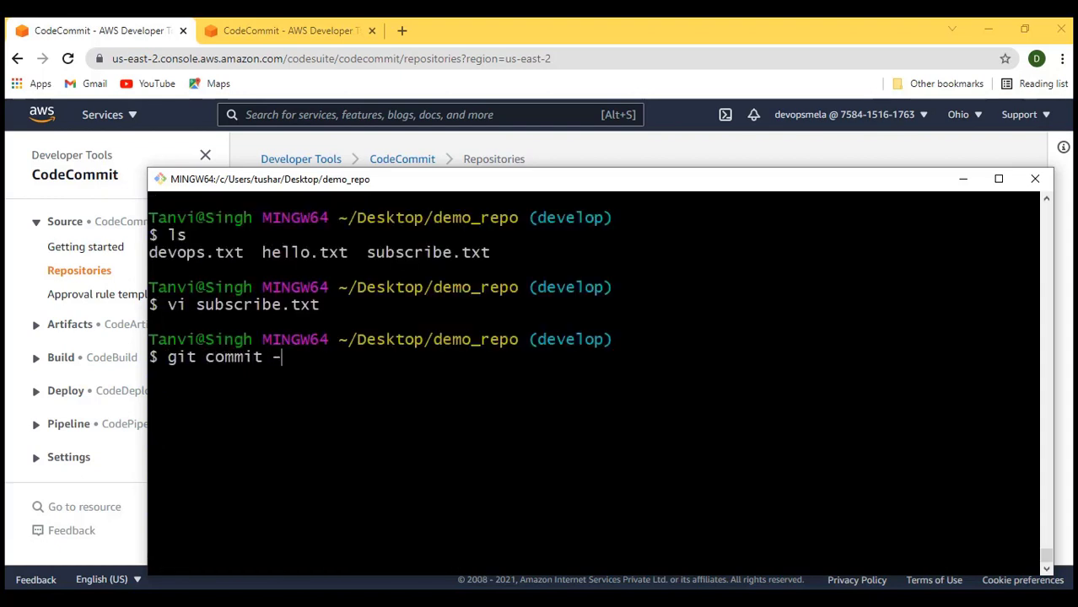
pyautogui.write('a -m ""')
pyautogui.press('Left')
pyautogui.write('updated ')
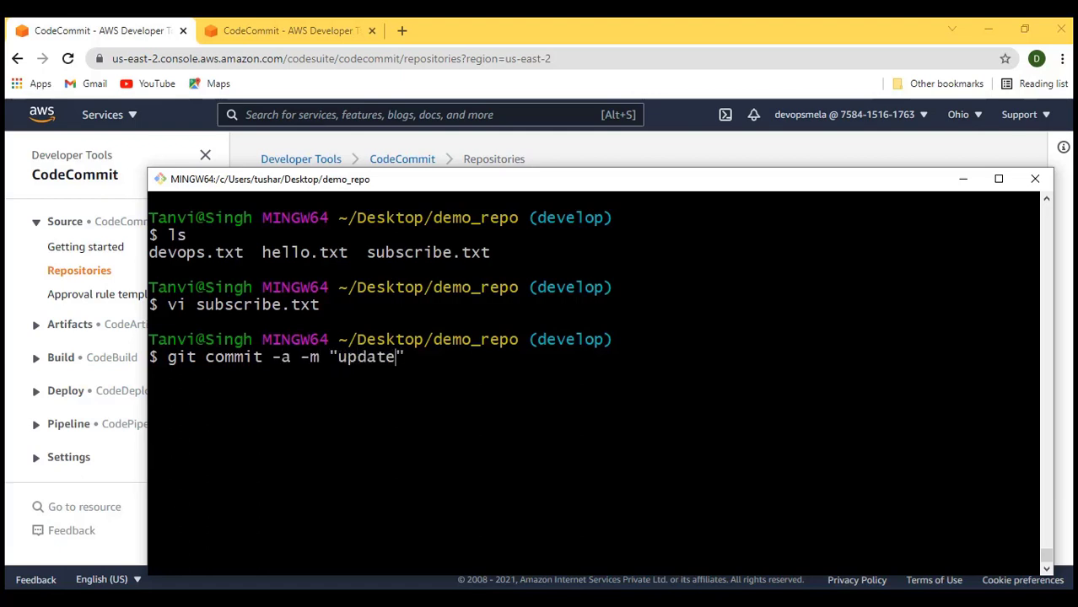
pyautogui.write('subscriber')
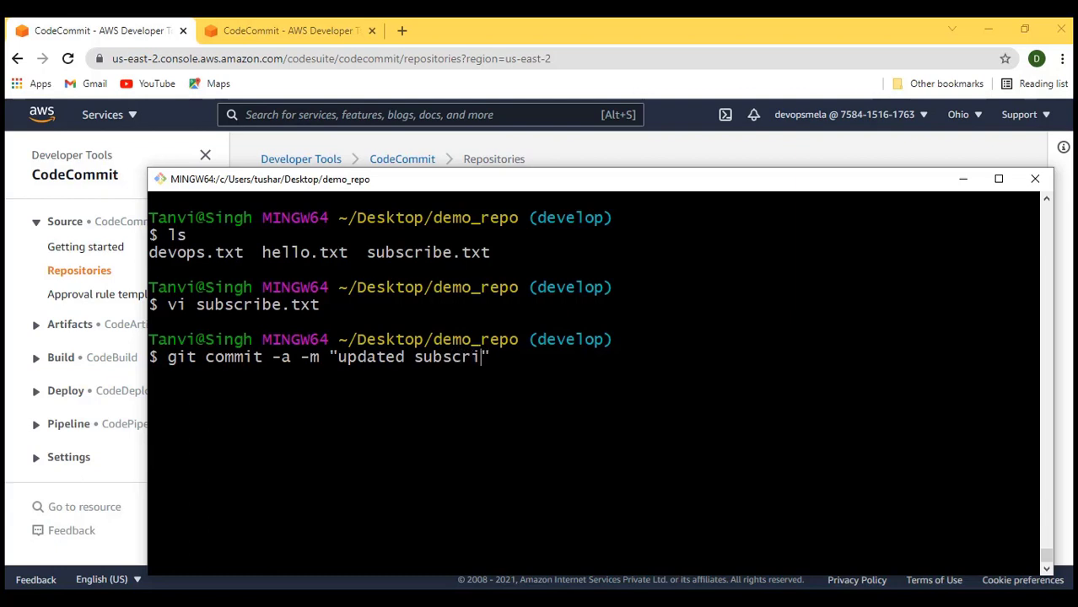
pyautogui.press('Return')
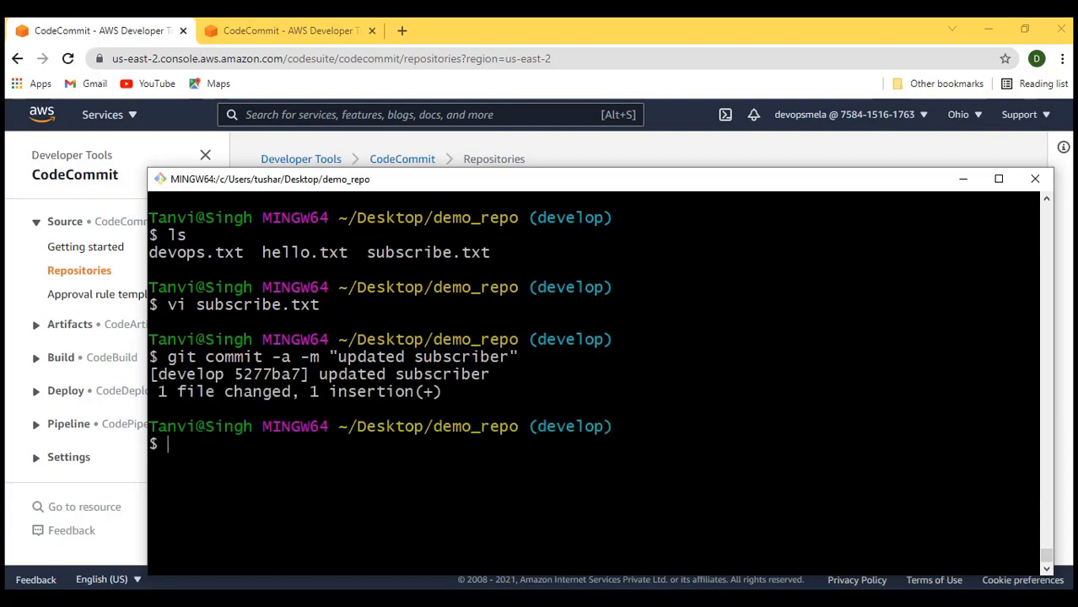
# Clear the terminal and push the new develop commit to the remote repository with git push
pyautogui.hotkey('ctrl', 'l')
pyautogui.write('git push')
pyautogui.press('Return')
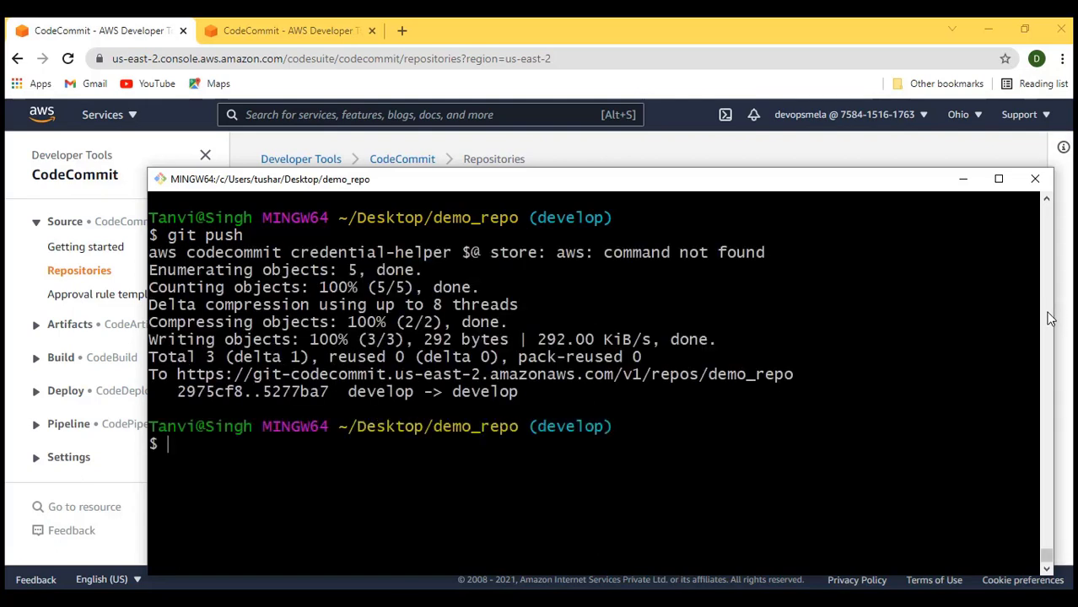
# Return to the CodeCommit console and examine the latest commit message on demo_repo's master branch
pyautogui.click(964, 178)
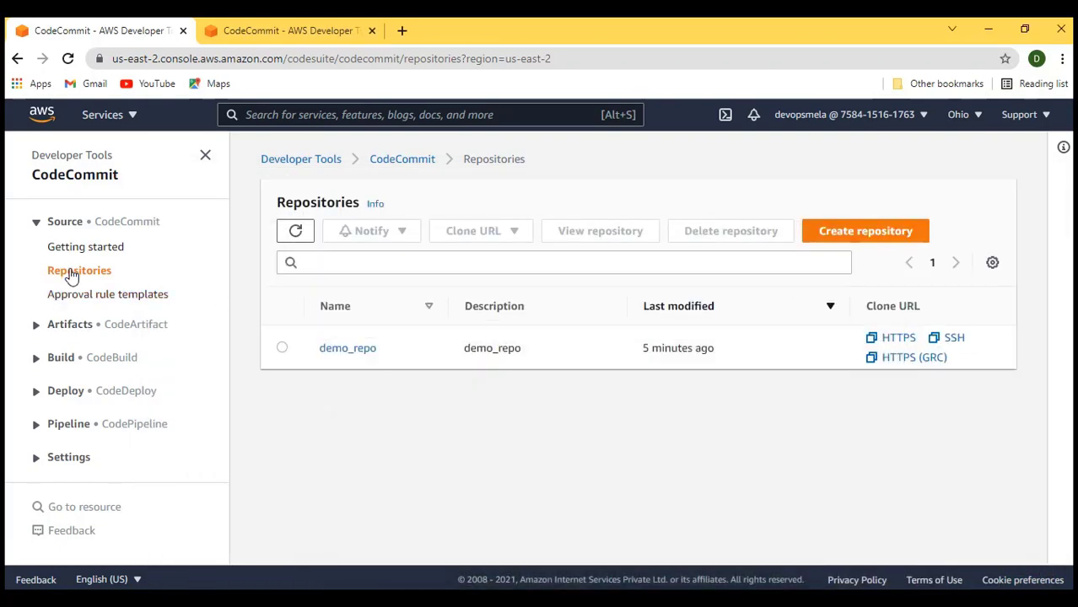
pyautogui.click(73, 271)
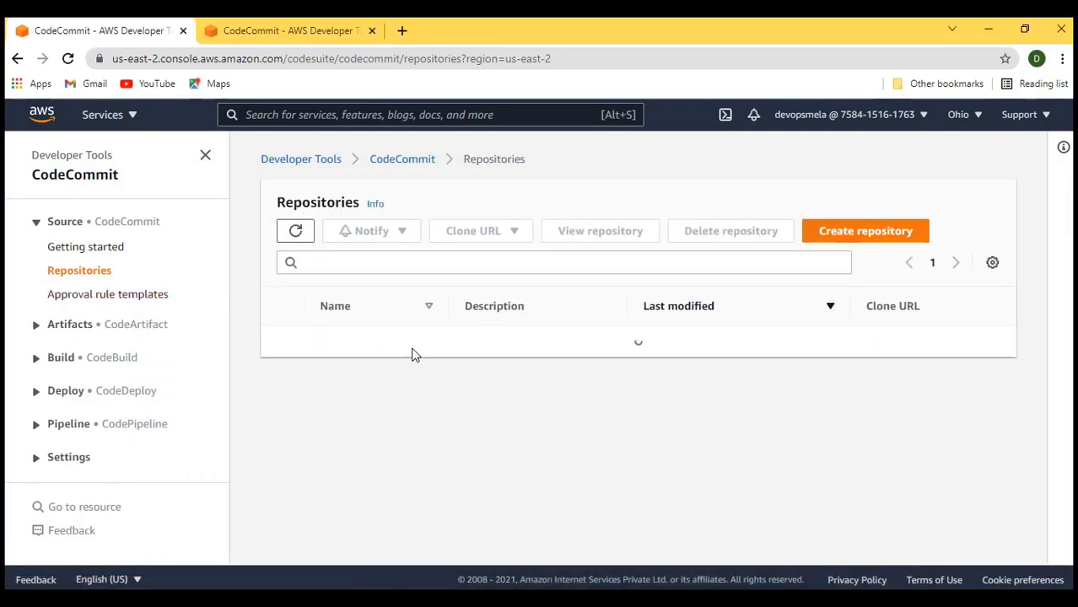
pyautogui.click(346, 351)
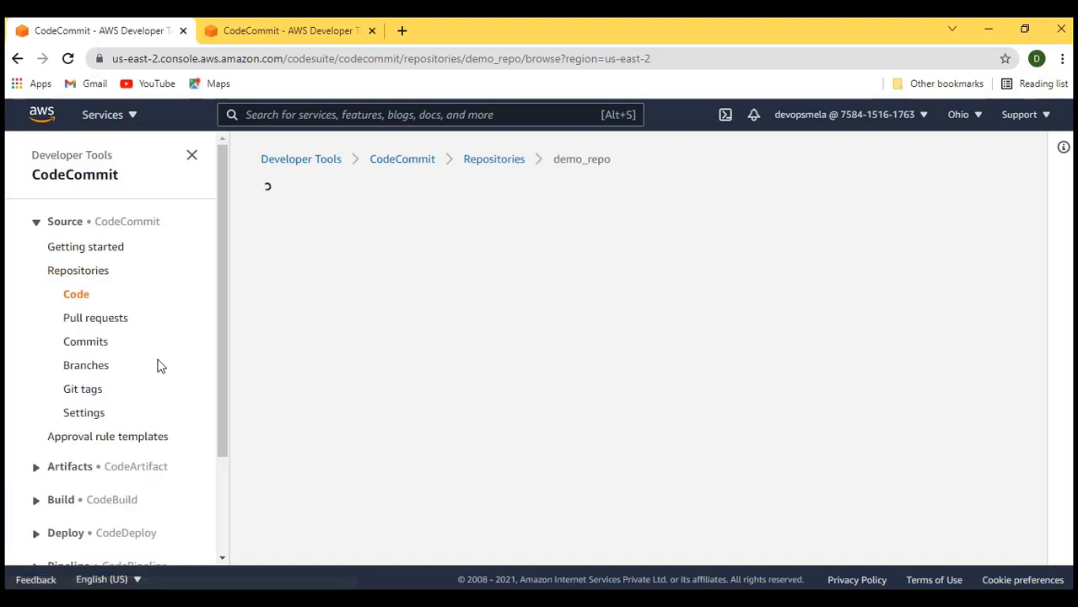
pyautogui.click(85, 343)
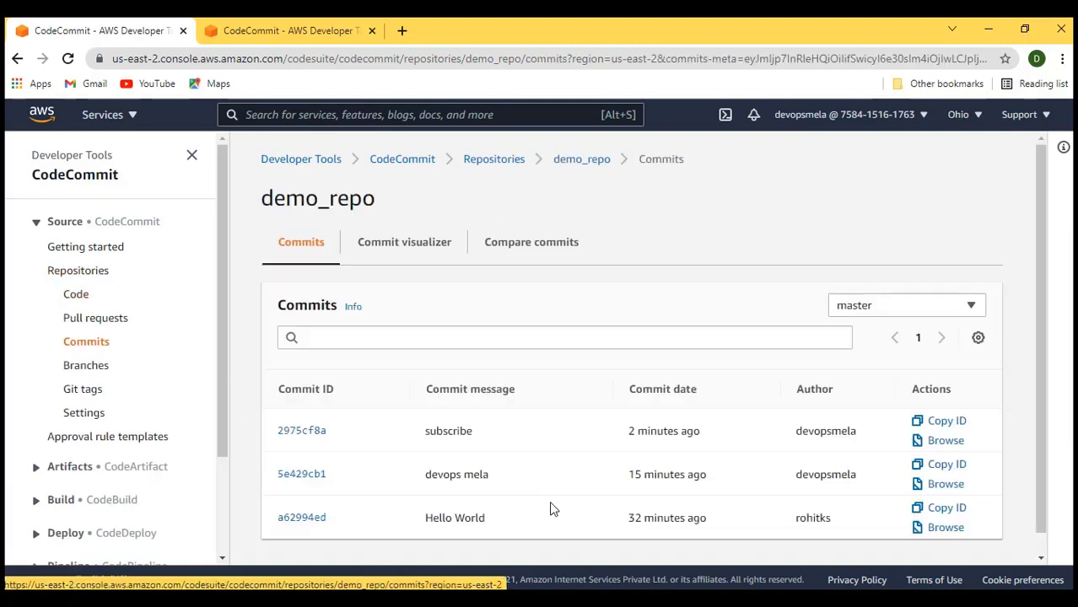
pyautogui.moveTo(427, 432); pyautogui.dragTo(518, 441)
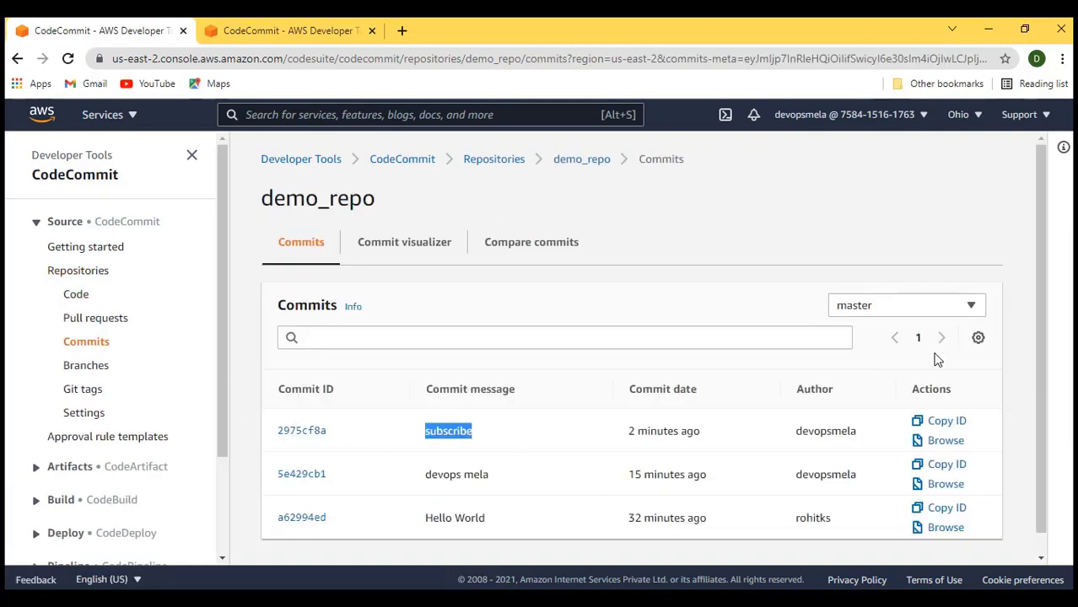
# Show the commits of the develop branch and check its latest commit message
pyautogui.click(935, 310)
pyautogui.click(878, 424)
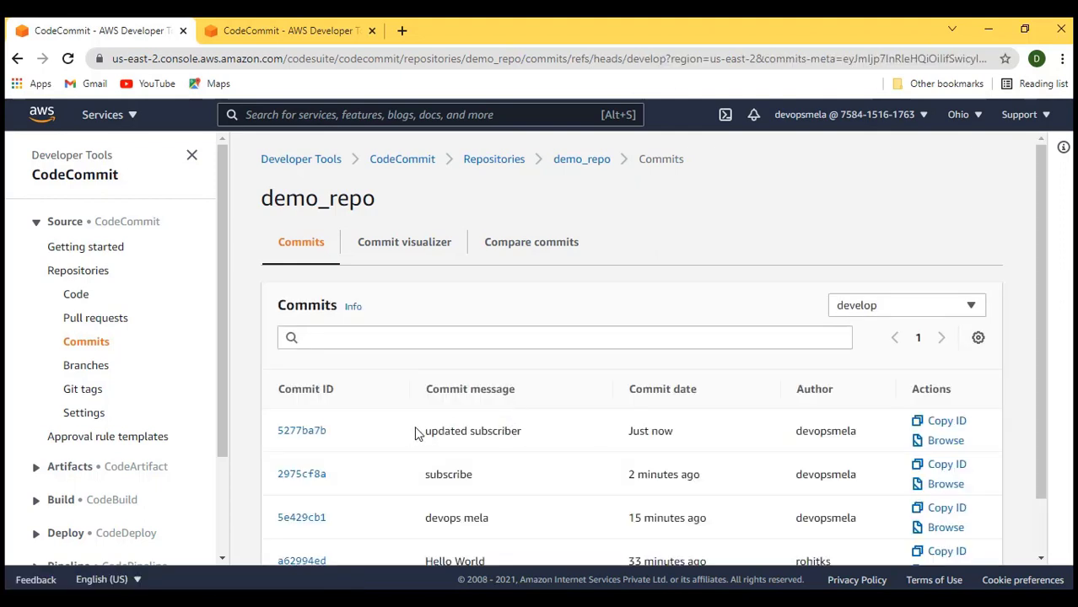
pyautogui.moveTo(414, 434); pyautogui.dragTo(595, 436)
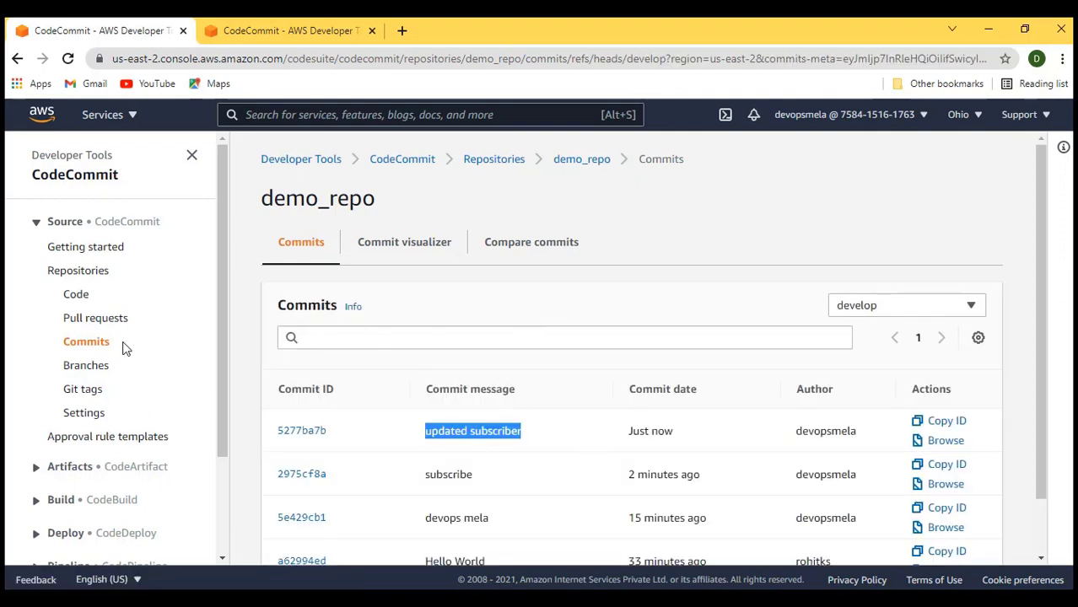
# Start a new pull request in demo_repo with destination master and source develop, and compare the two branches
pyautogui.click(105, 325)
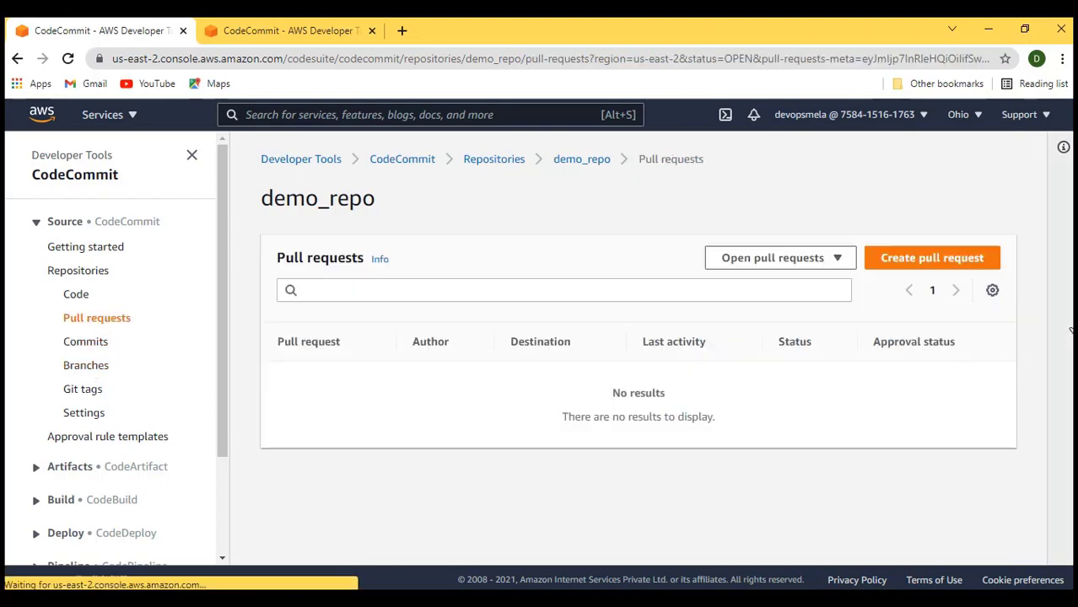
pyautogui.click(953, 262)
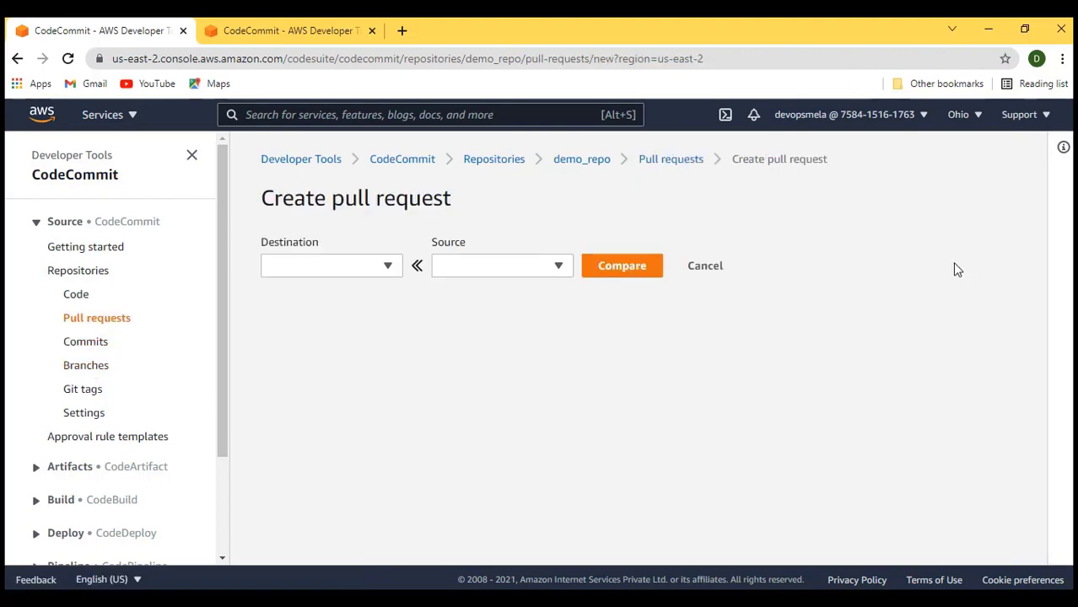
pyautogui.click(388, 267)
pyautogui.click(351, 354)
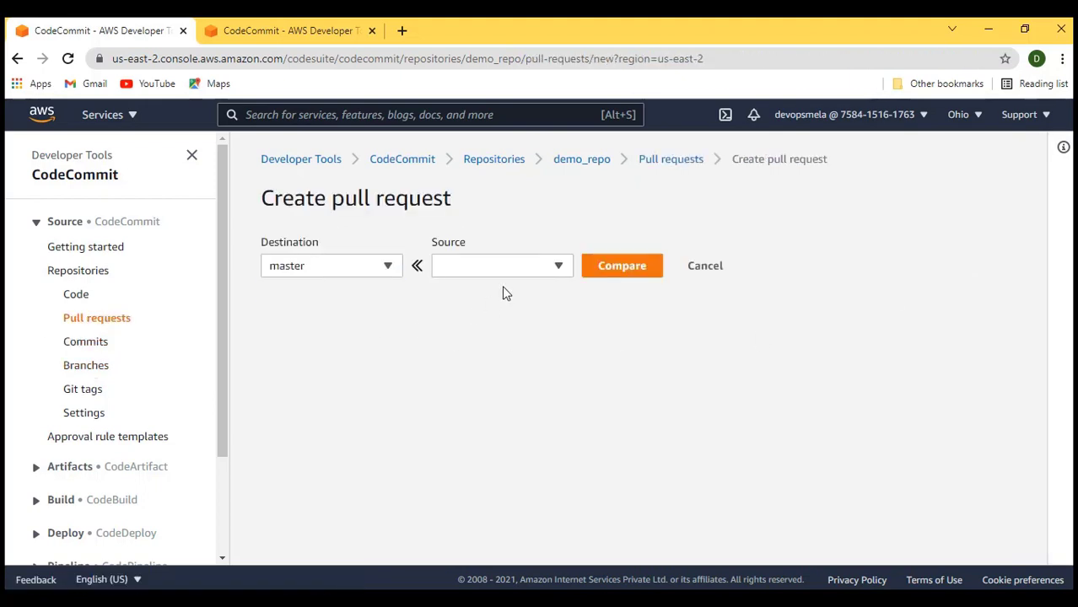
pyautogui.click(553, 265)
pyautogui.click(499, 385)
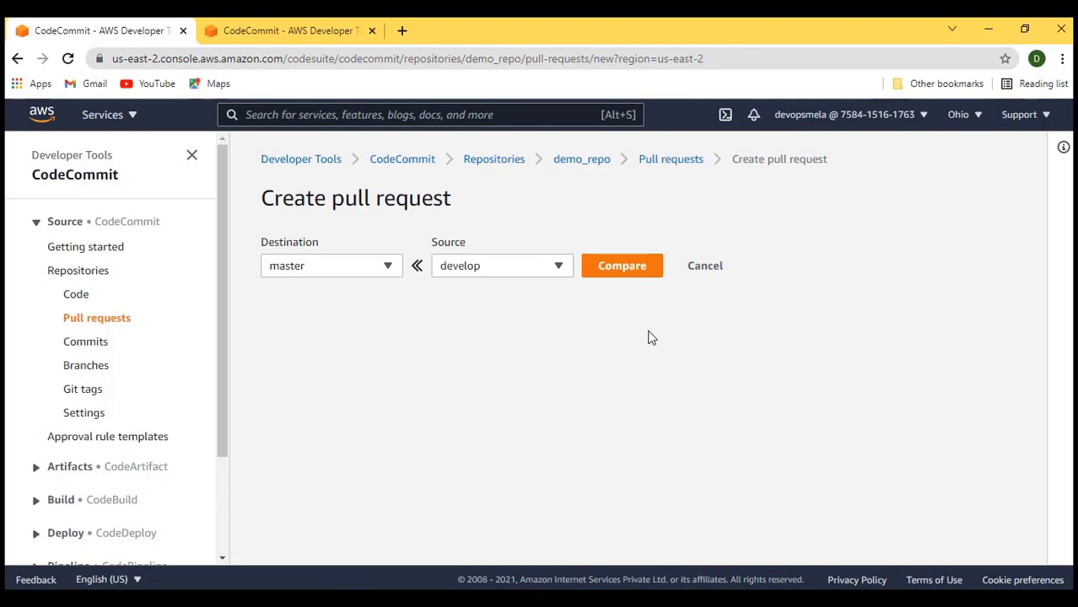
pyautogui.click(624, 268)
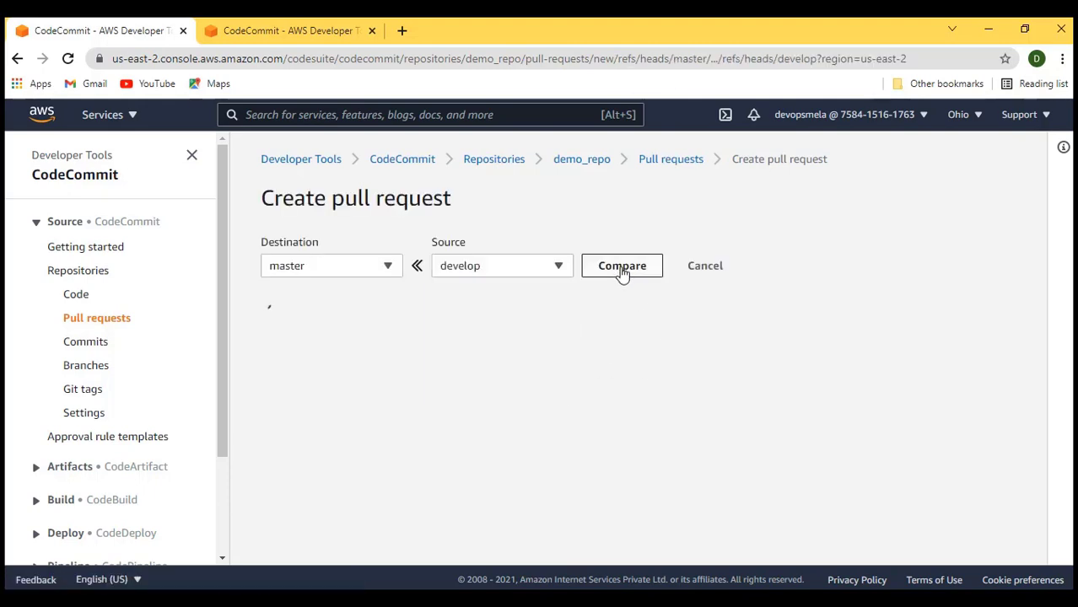
# Enter "changes merge with master" as the pull request's title and description, and review the subscribe.txt changes
pyautogui.scroll(-1, 541, 510)
pyautogui.click(366, 396)
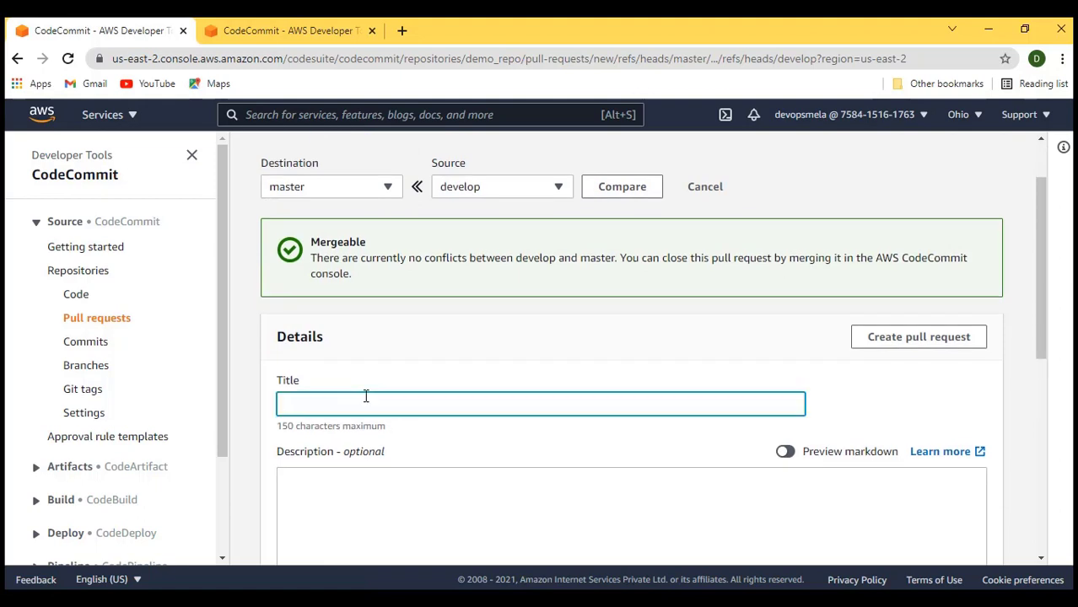
pyautogui.write('changes merge with master')
pyautogui.hotkey('ctrl', 'a')
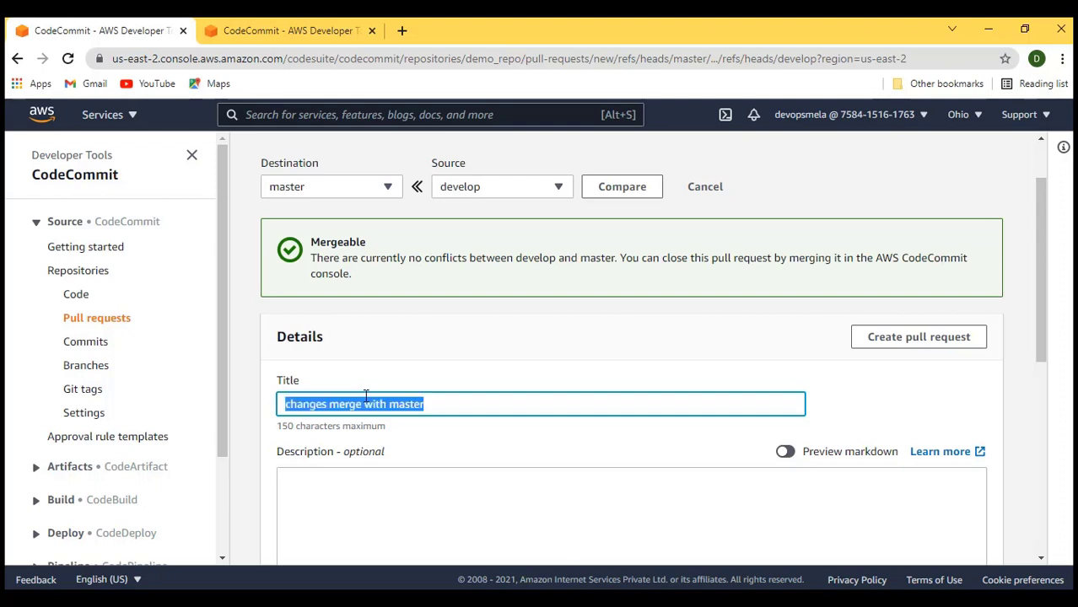
pyautogui.hotkey('ctrl', 'c')
pyautogui.scroll(-3, 361, 403)
pyautogui.click(356, 298)
pyautogui.hotkey('ctrl', 'v')
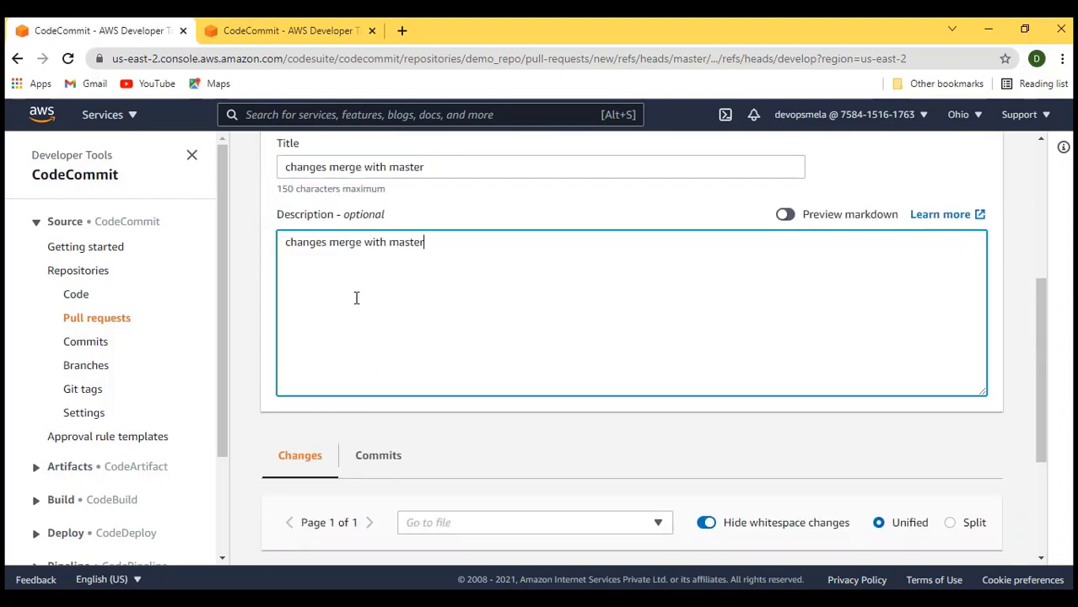
pyautogui.scroll(-3, 356, 298)
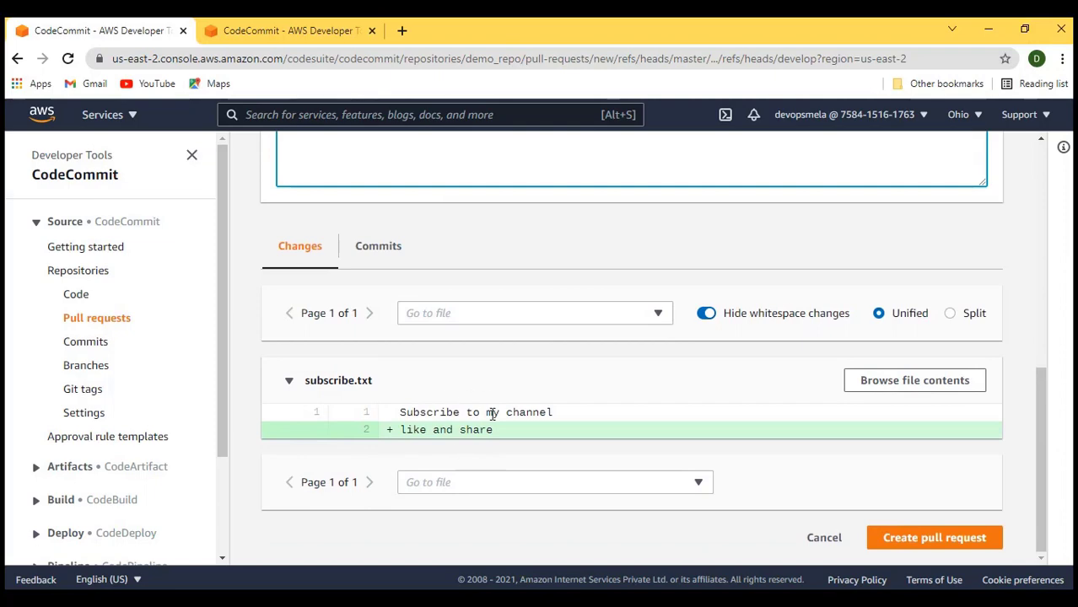
pyautogui.scroll(5, 784, 422)
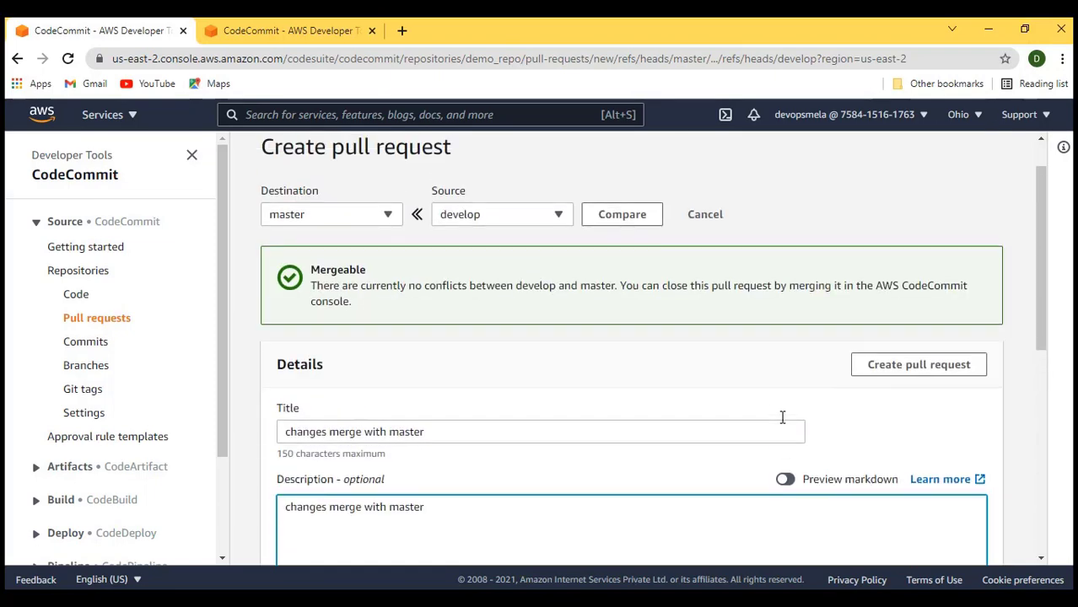
pyautogui.scroll(-5, 782, 417)
pyautogui.scroll(4, 780, 418)
pyautogui.scroll(-6, 780, 418)
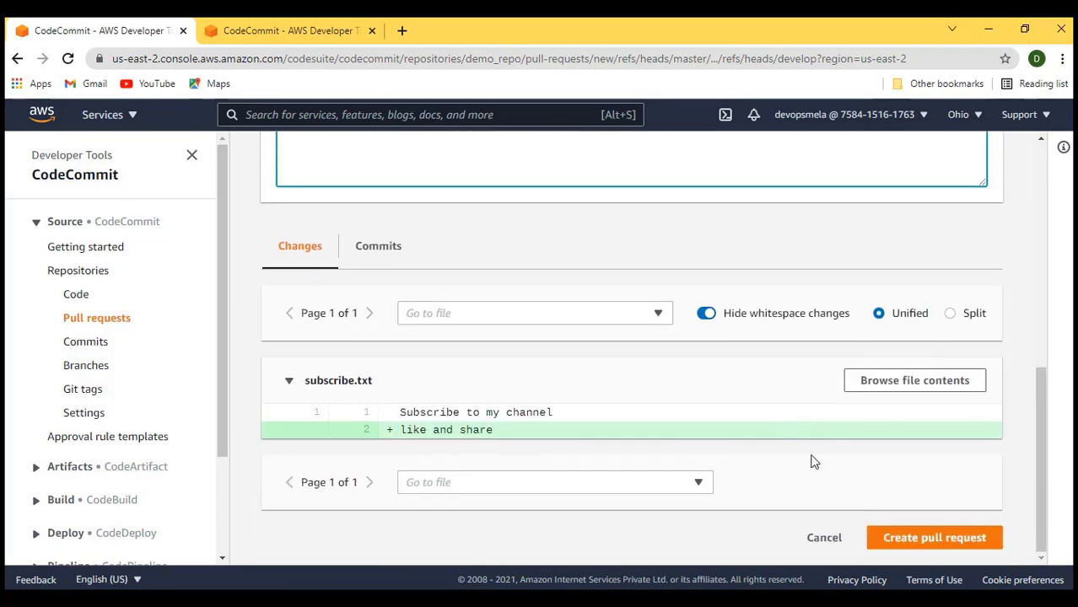
# Create the pull request in demo_repo and examine its approvals and the approval rules applied by template
pyautogui.click(918, 542)
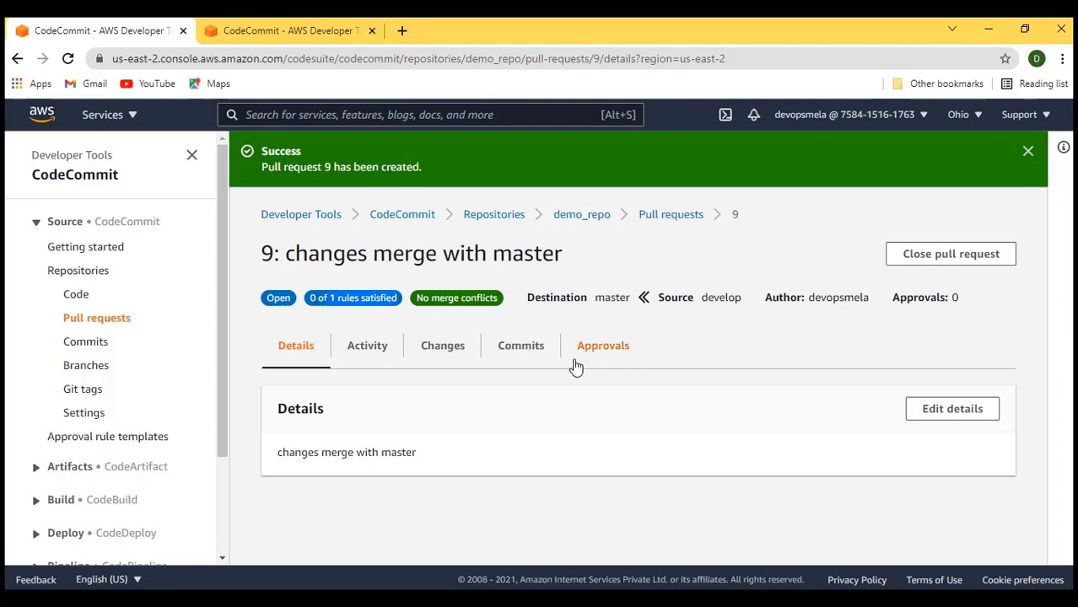
pyautogui.click(621, 354)
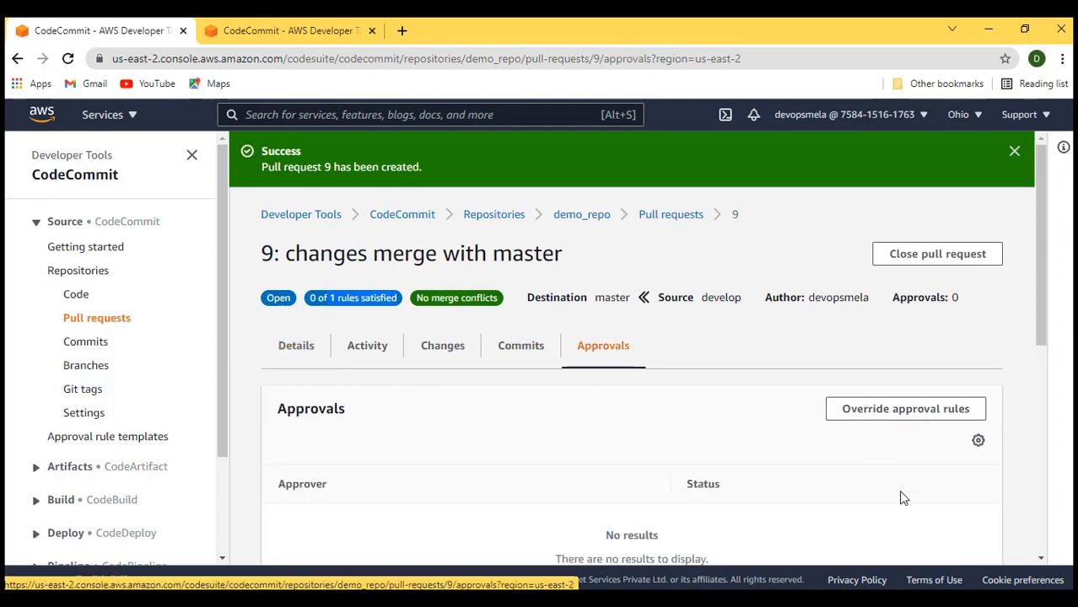
pyautogui.scroll(-5, 899, 497)
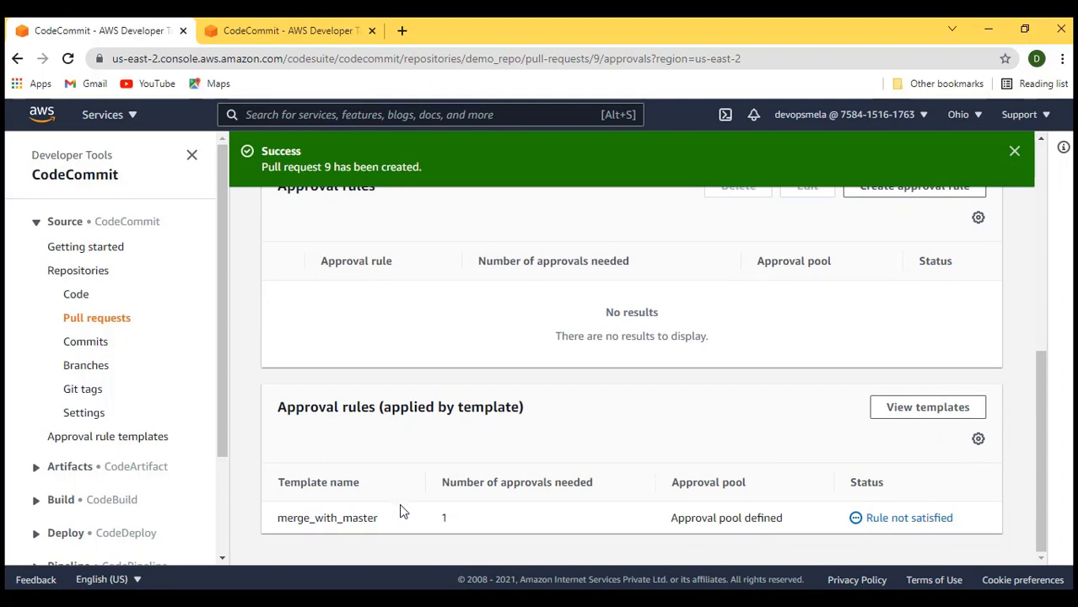
pyautogui.scroll(5, 482, 498)
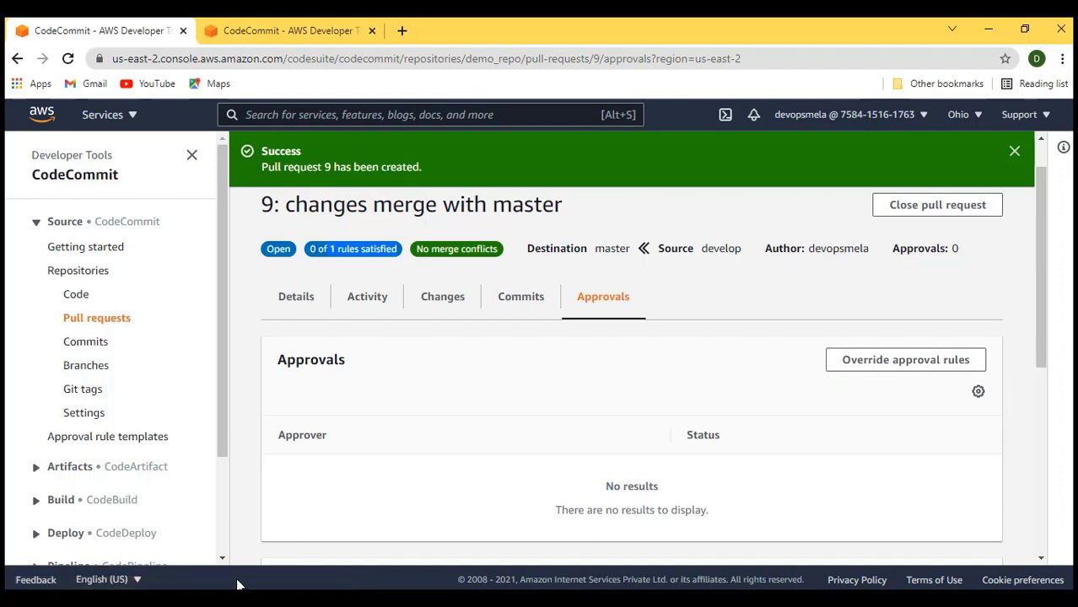
# Open a new incognito browser window and minimise it to get back to the AWS console
pyautogui.rightClick(212, 599)
pyautogui.click(183, 486)
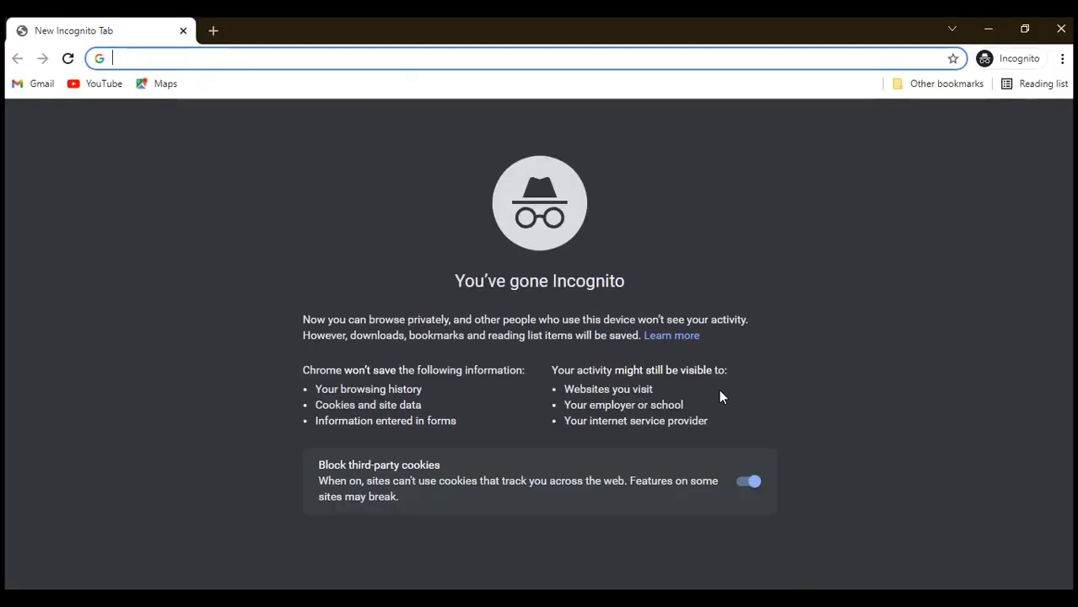
pyautogui.click(990, 30)
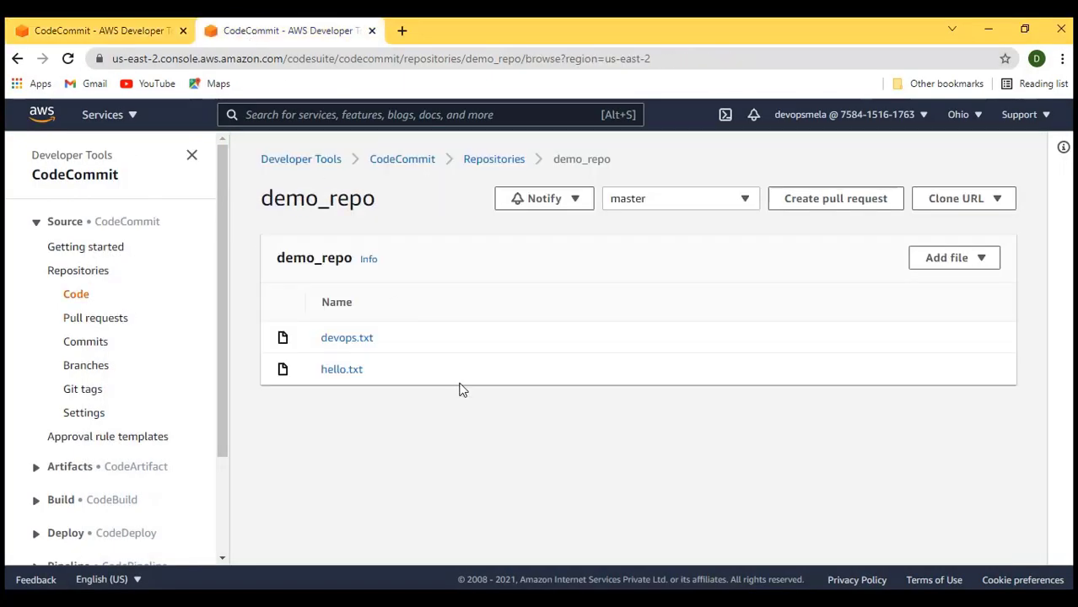
# Go to the IAM service and open the summary of the second user in the Users list
pyautogui.click(106, 115)
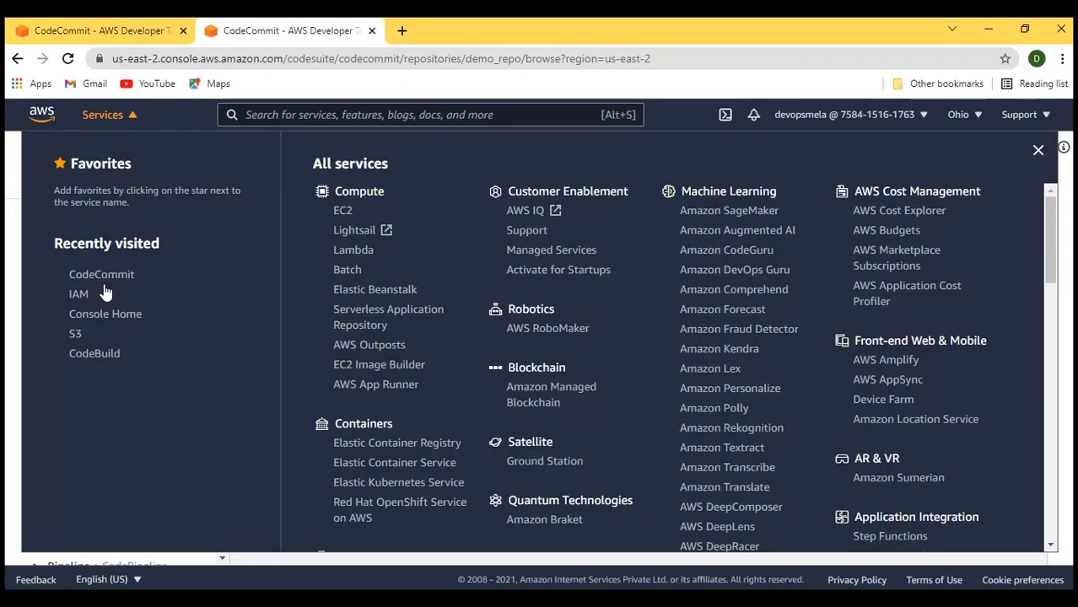
pyautogui.click(73, 301)
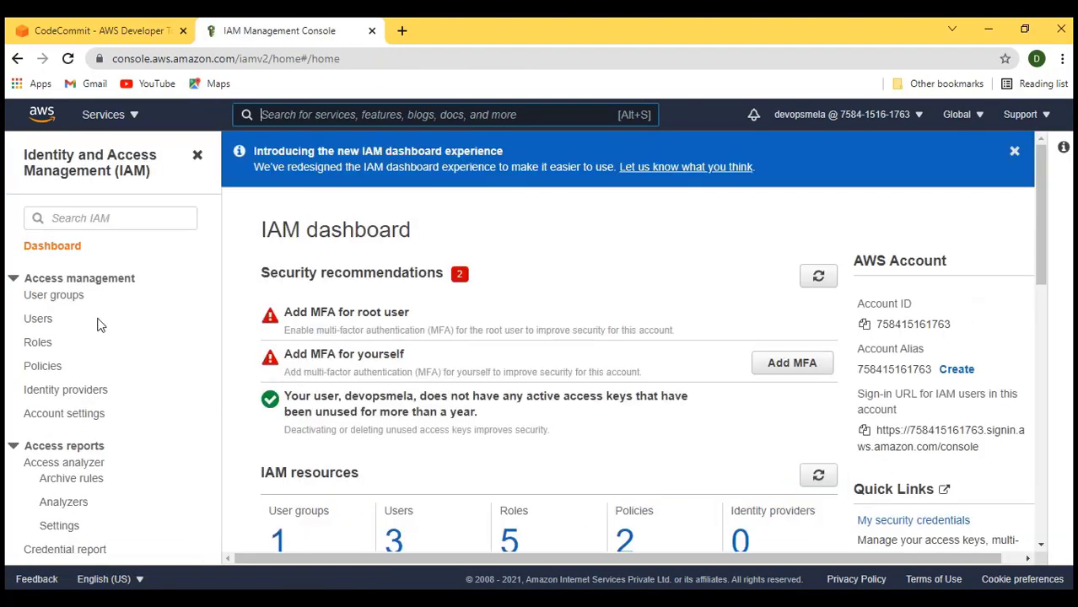
pyautogui.click(38, 315)
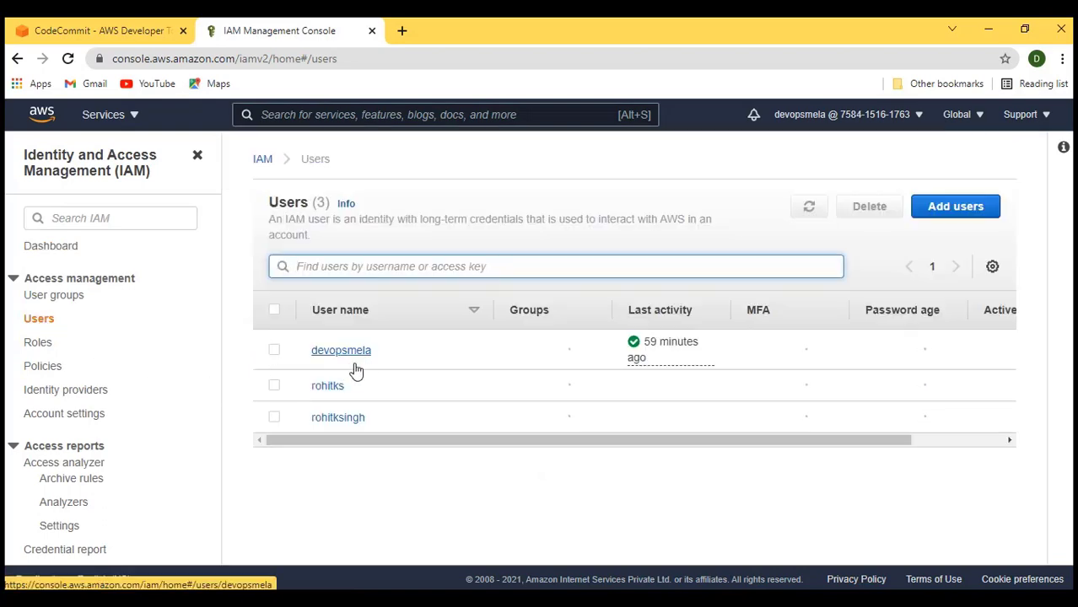
pyautogui.click(329, 387)
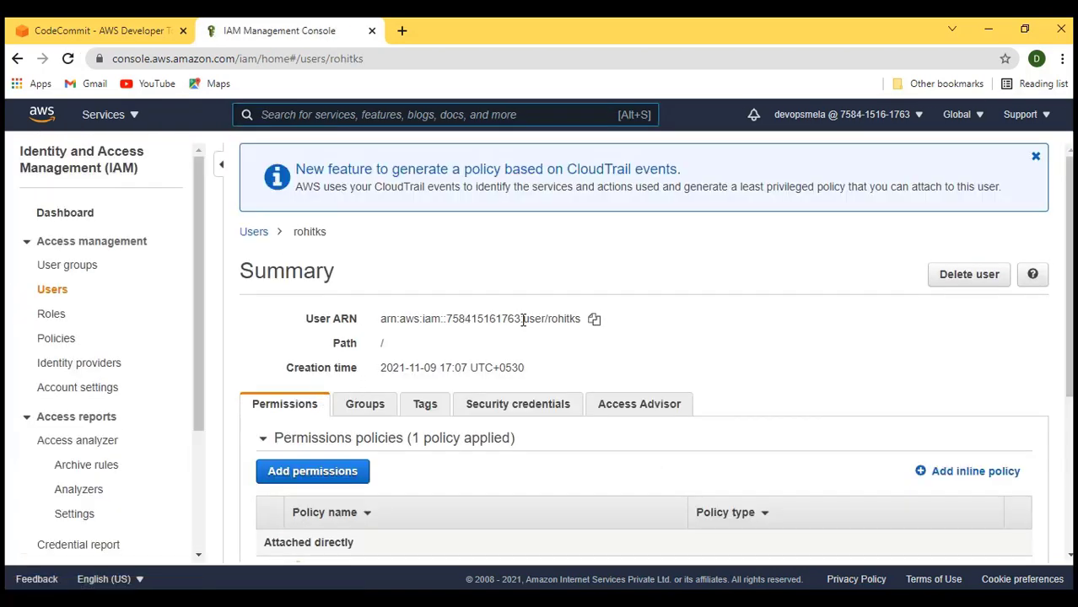
# Copy the user's ARN from the IAM user summary
pyautogui.tripleClick(521, 320)
pyautogui.moveTo(501, 319)
pyautogui.mouseDown()
pyautogui.moveTo(469, 316)
pyautogui.moveTo(481, 317)
pyautogui.mouseUp()
pyautogui.click(562, 338)
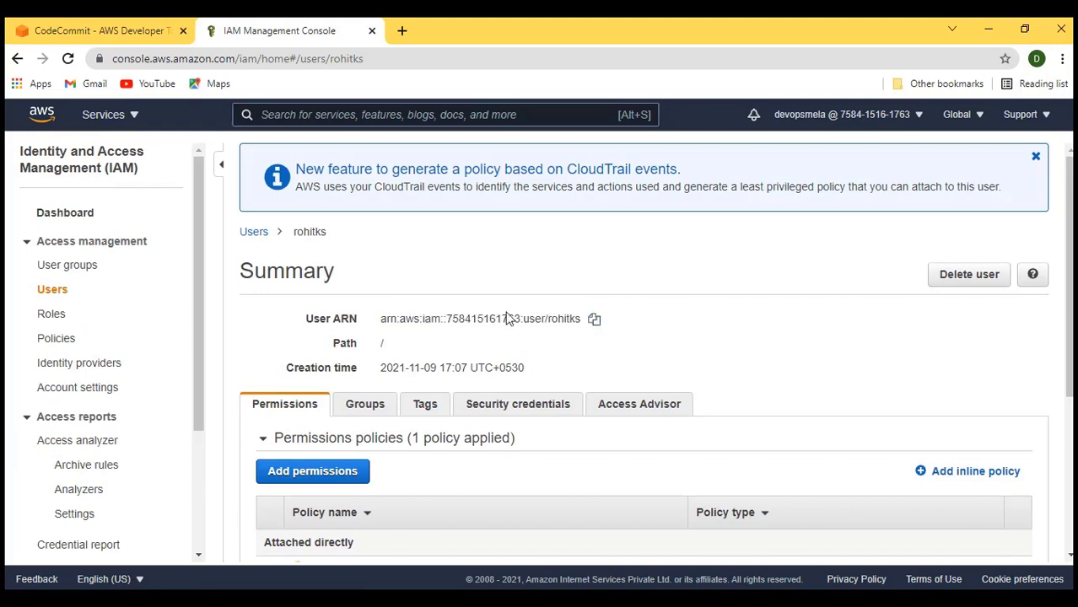
pyautogui.tripleClick(450, 317)
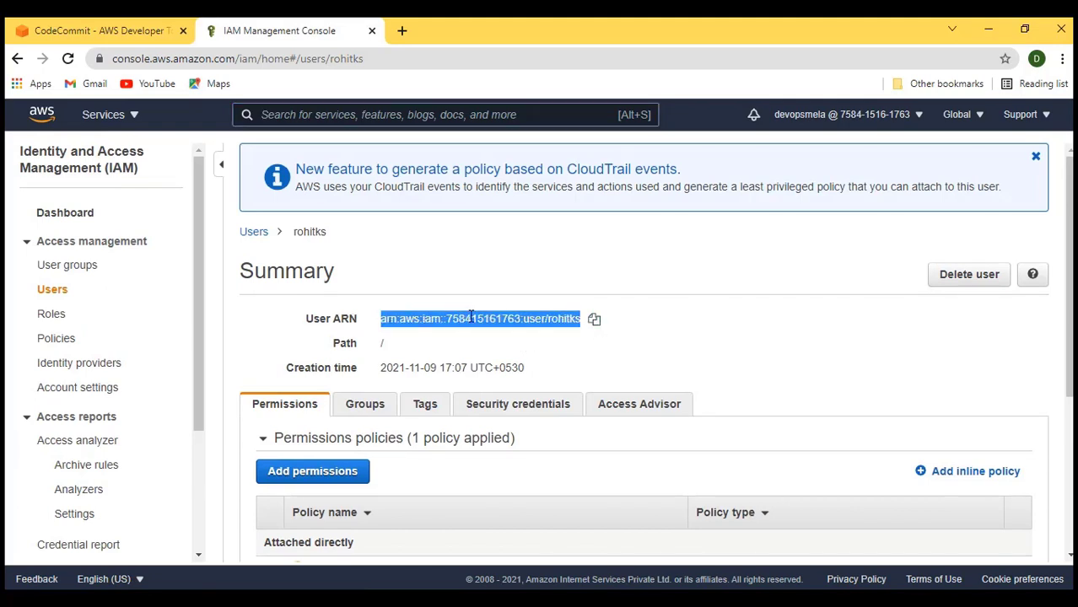
pyautogui.click(595, 320)
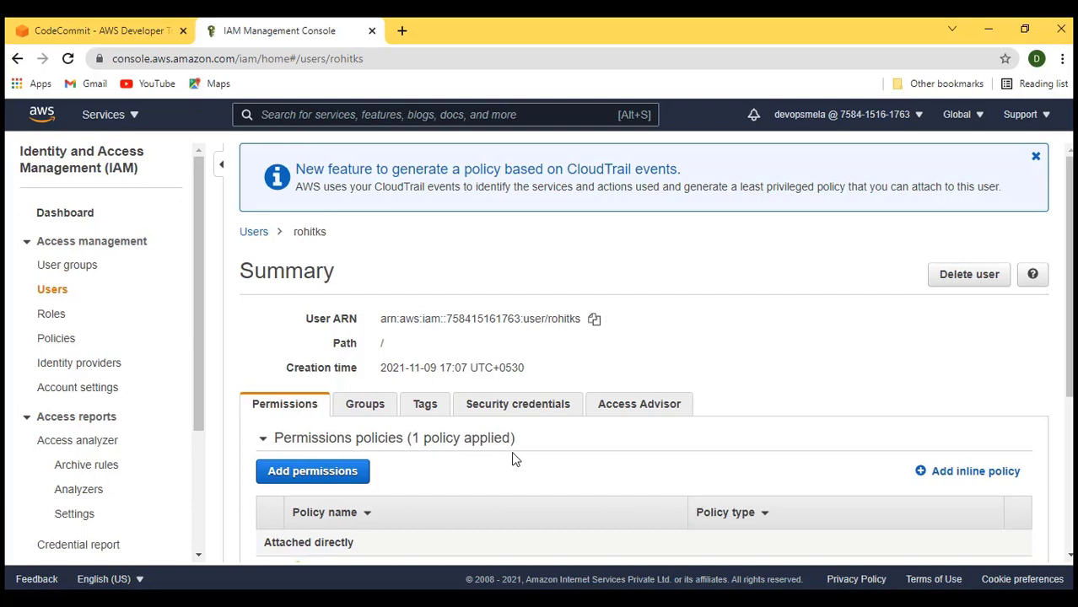
# Paste the ARN into the Windows Run dialog, cut the account ID out of it, and dismiss the dialog
pyautogui.press('super+r')
pyautogui.hotkey('ctrl', 'v')
pyautogui.doubleClick(155, 509)
pyautogui.click(177, 509)
pyautogui.moveTo(179, 510); pyautogui.dragTo(127, 513)
pyautogui.press('BackSpace')
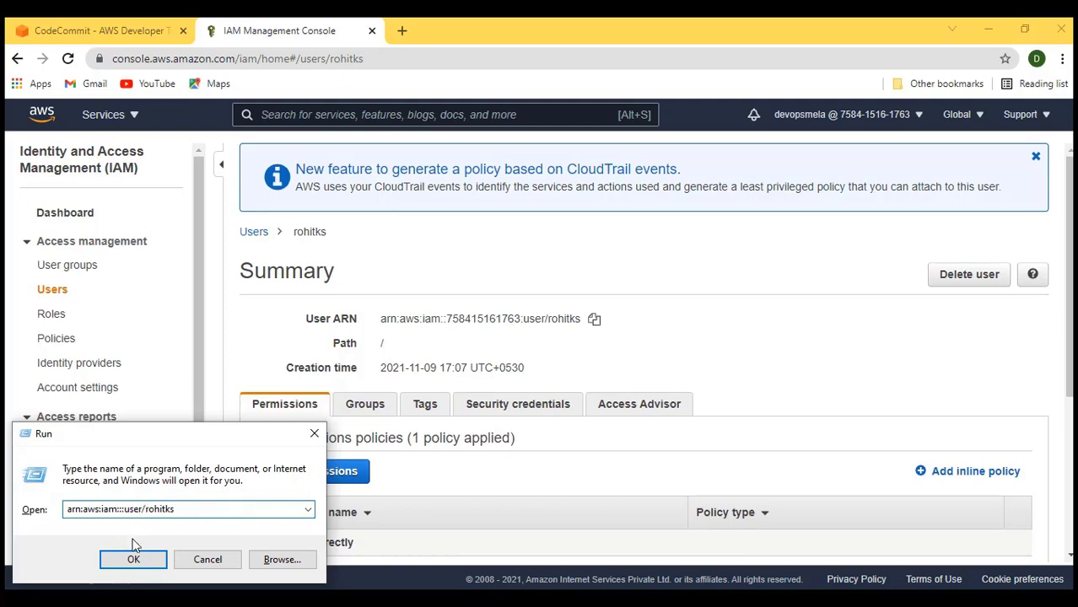
pyautogui.click(230, 562)
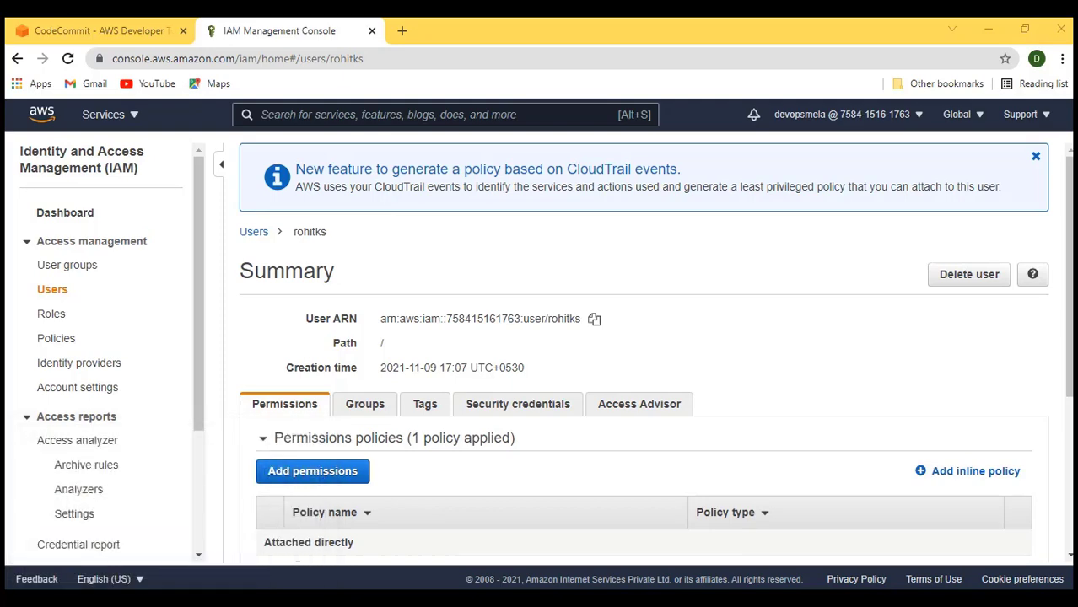
# Switch to the incognito window, search for "aws console login", and open the AWS Management Console sign-in page
pyautogui.click(304, 555)
pyautogui.write('aws co')
pyautogui.press('Return')
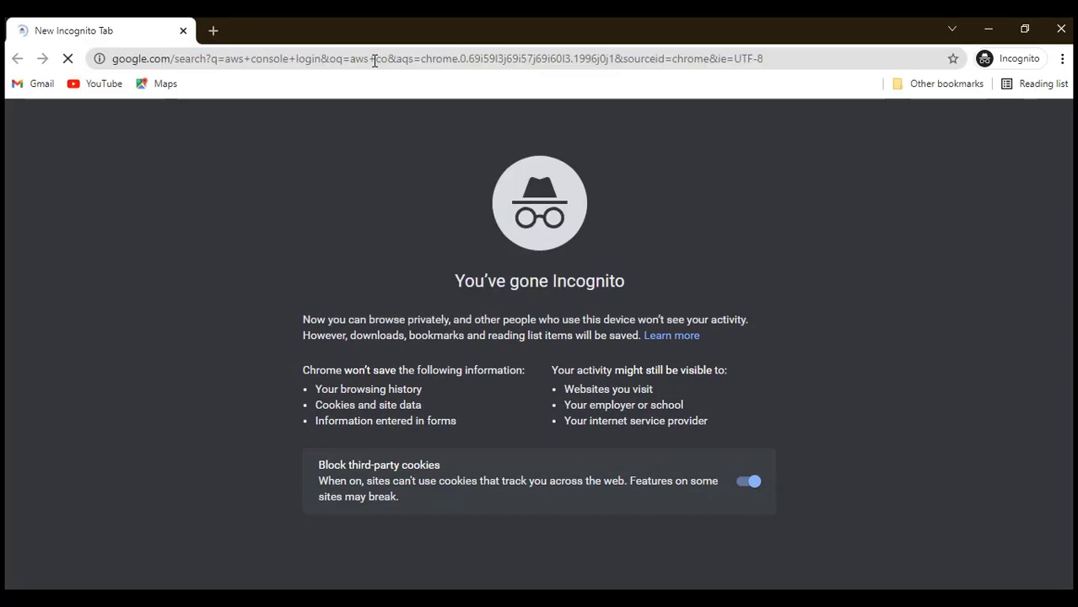
pyautogui.click(211, 348)
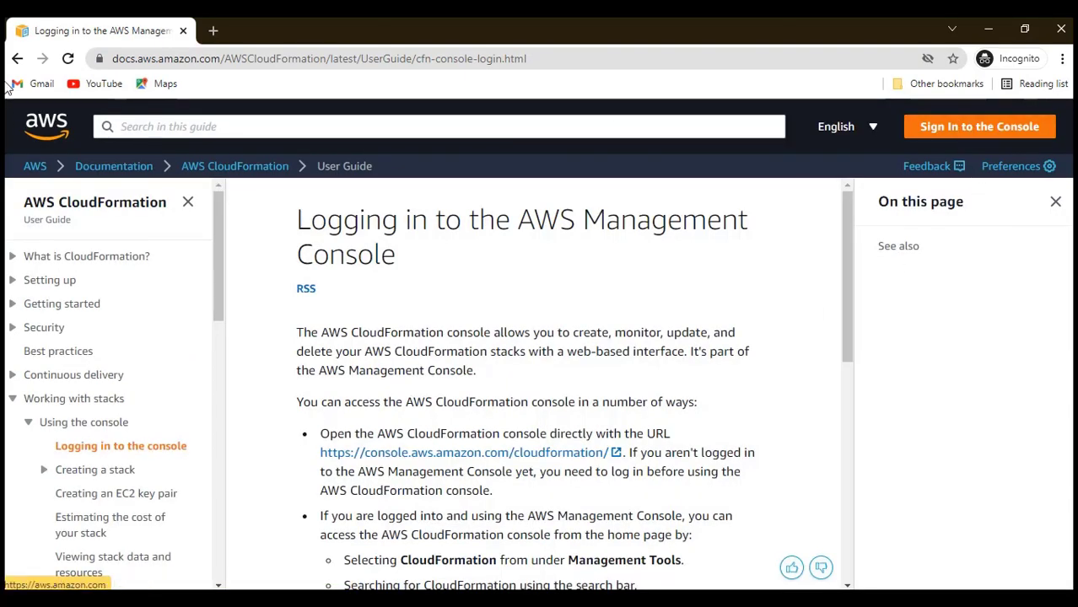
pyautogui.click(17, 58)
pyautogui.click(217, 275)
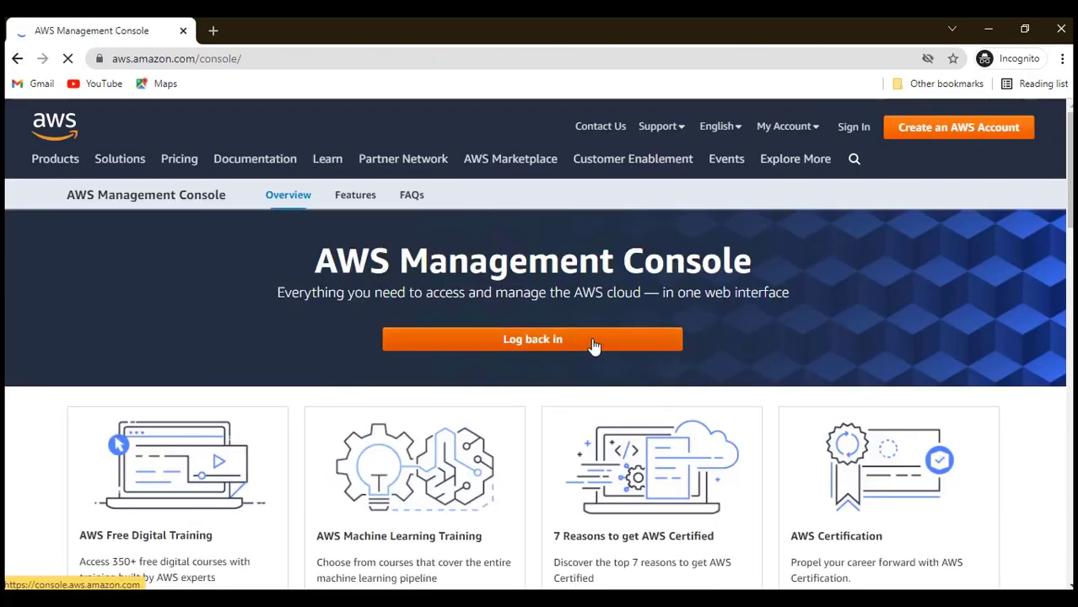
pyautogui.click(398, 339)
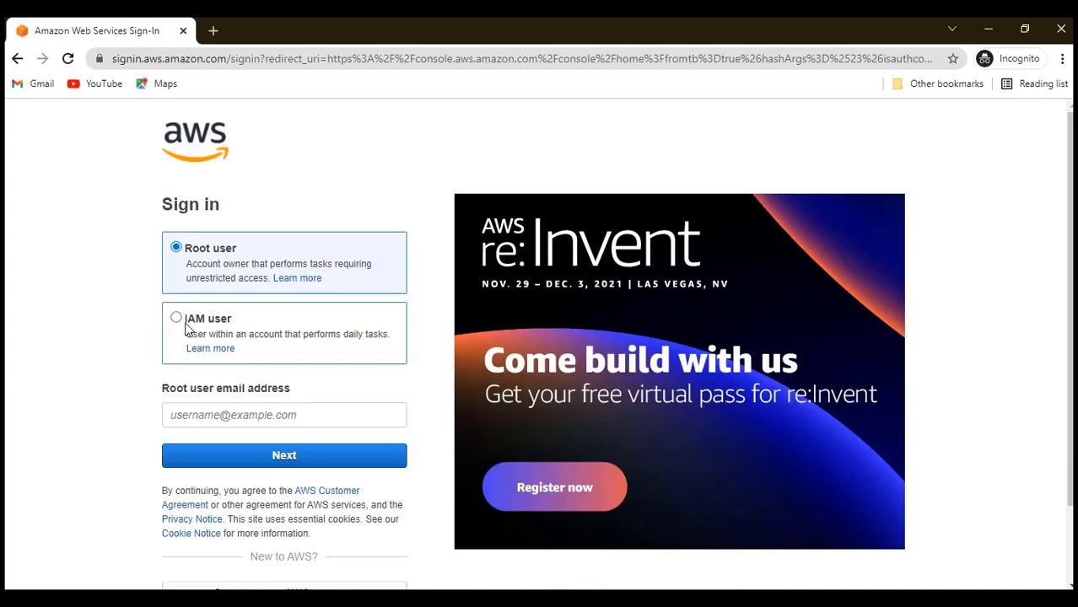
# Choose to sign in as an IAM user and submit the copied account ID
pyautogui.click(186, 329)
pyautogui.click(236, 414)
pyautogui.hotkey('ctrl', 'v')
pyautogui.click(187, 464)
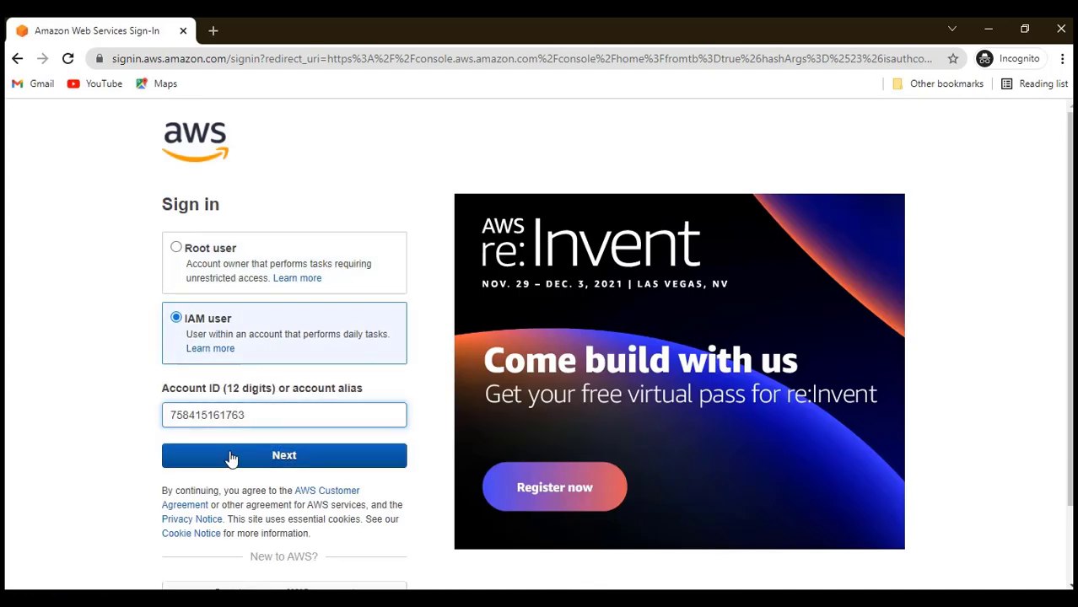
# Enter the second user's IAM user name and account password, and sign in to the console
pyautogui.write('ro')
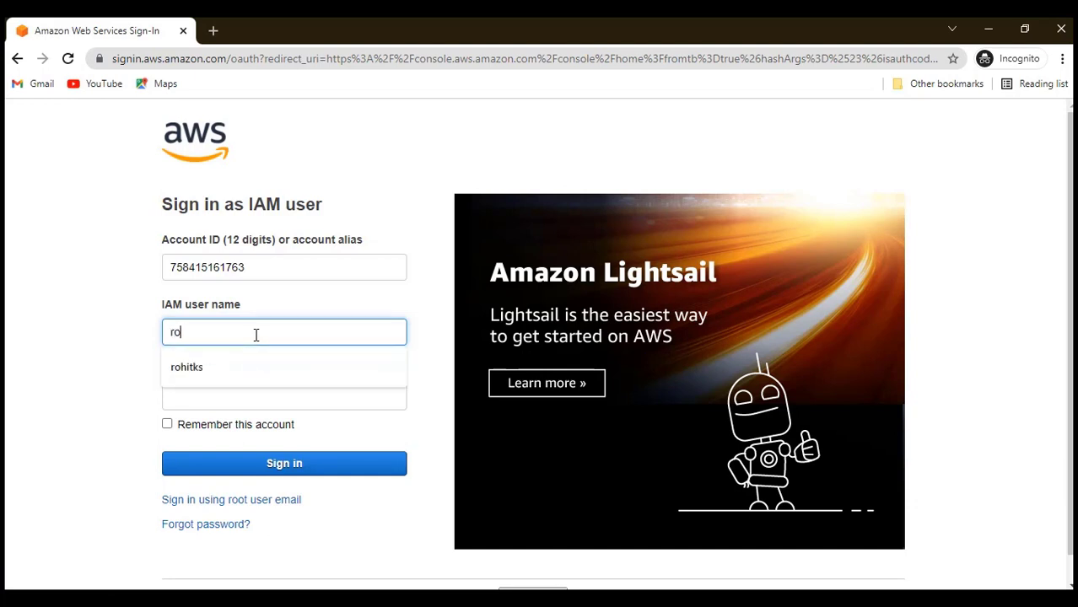
pyautogui.press('Down')
pyautogui.press('Tab')
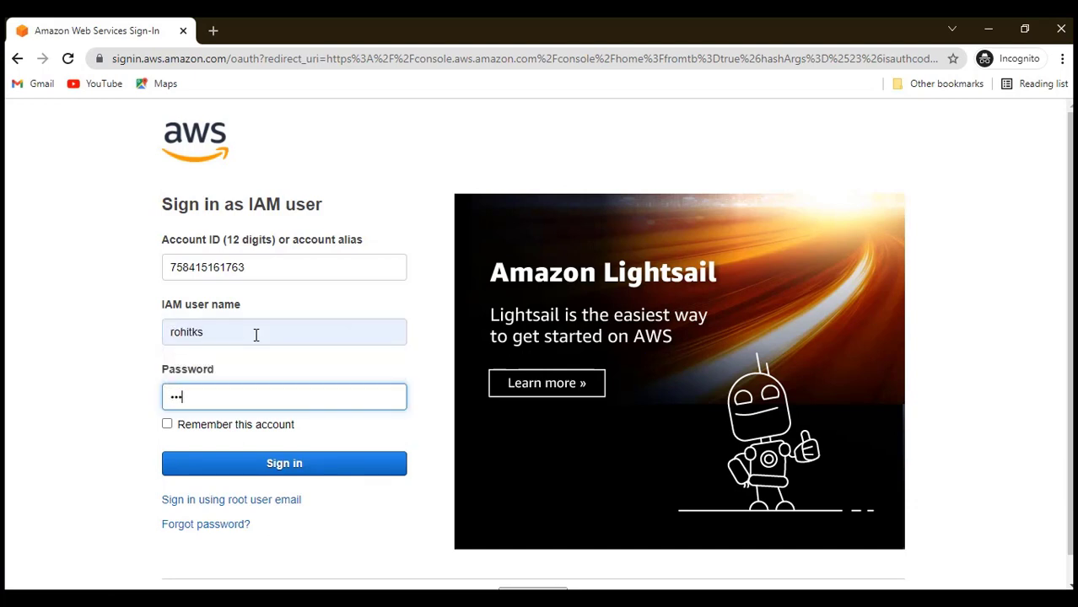
pyautogui.press('Return')
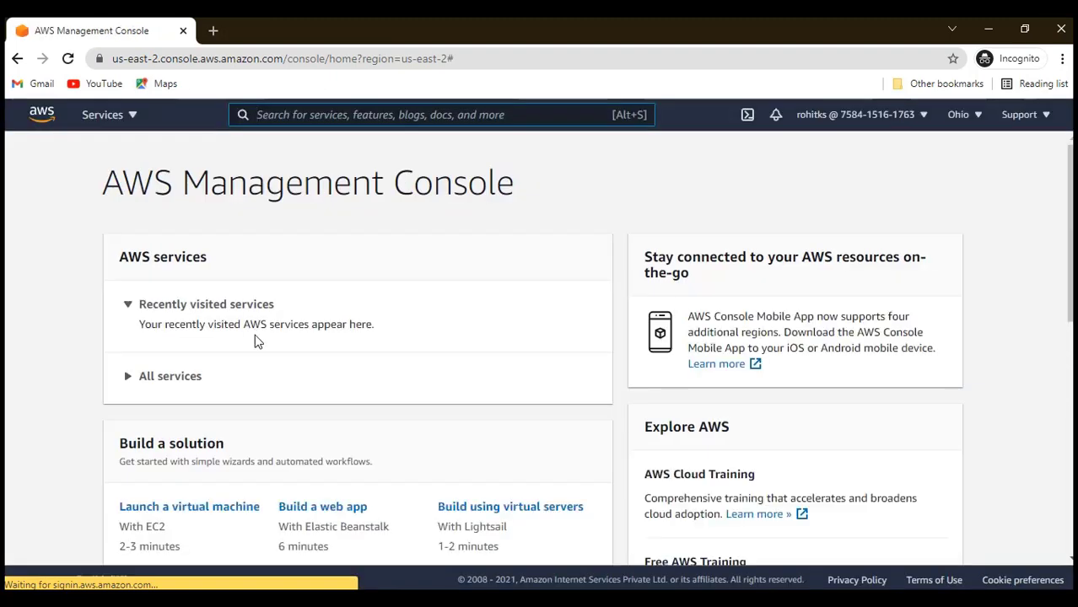
# Find the CodeCommit service, open demo_repo, and list its open pull requests
pyautogui.hotkey('alt', 's')
pyautogui.write('code com')
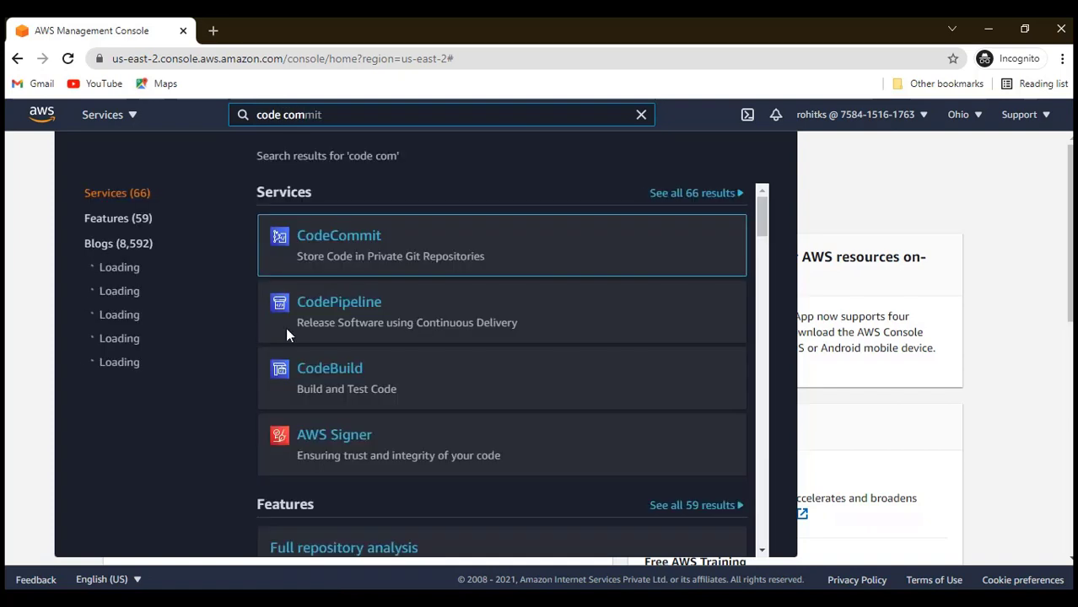
pyautogui.click(342, 238)
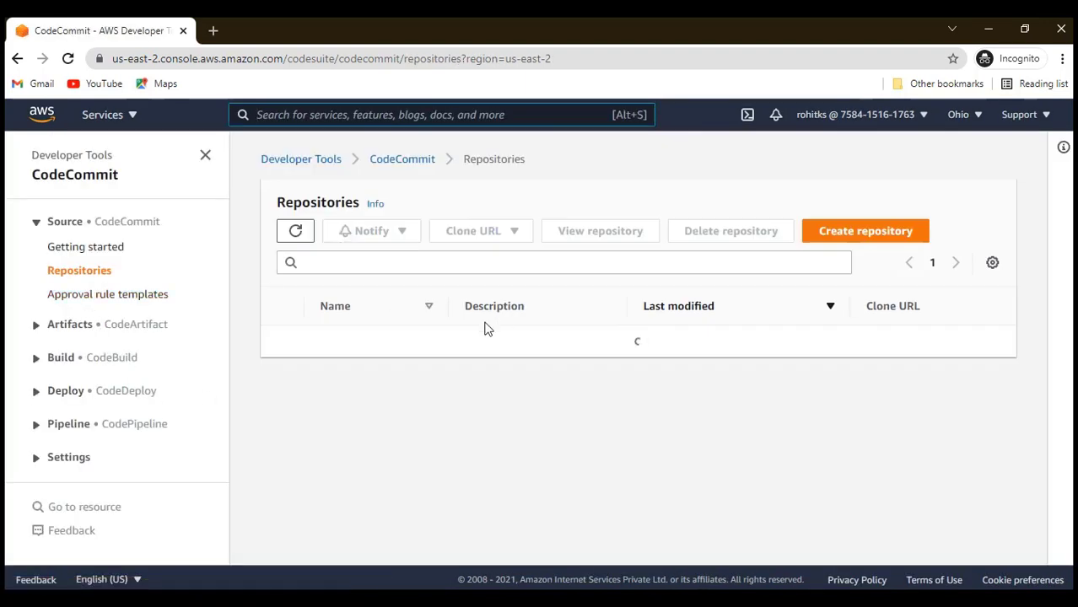
pyautogui.click(367, 354)
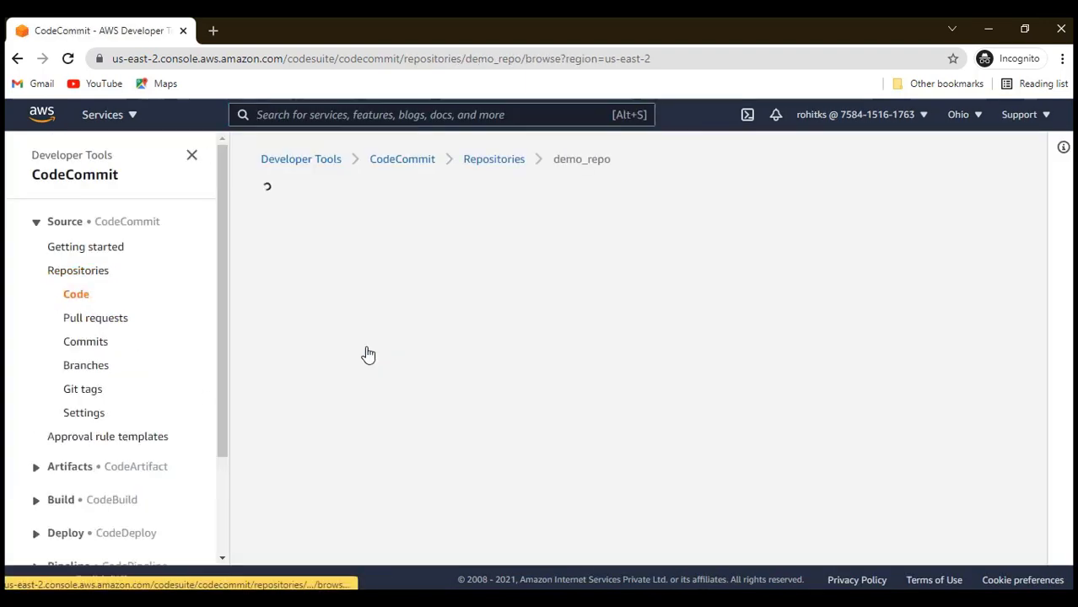
pyautogui.click(101, 326)
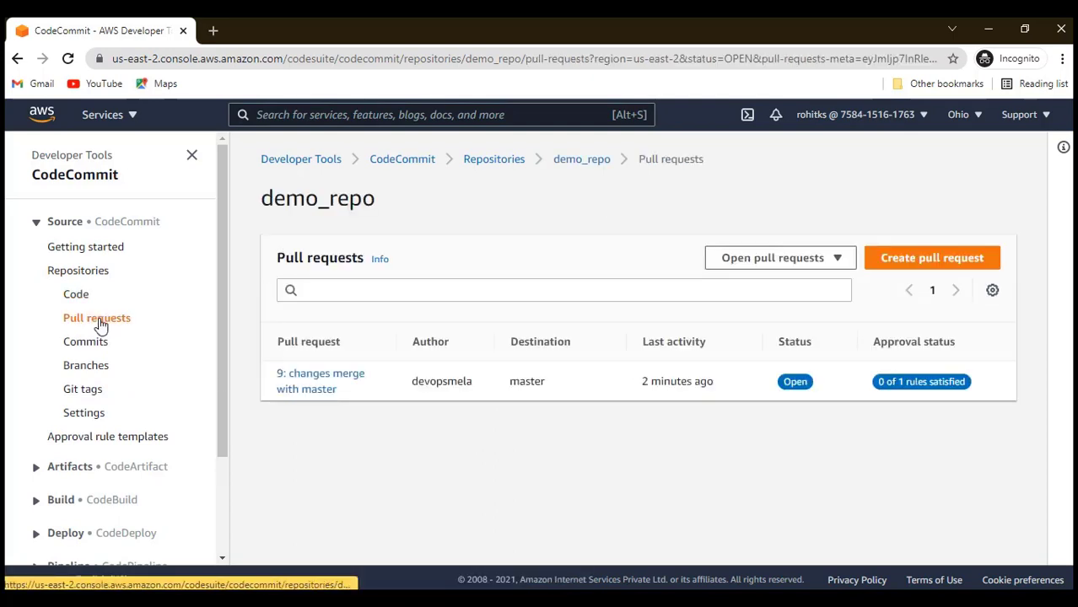
# Open the "changes merge with master" pull request in demo_repo and approve it
pyautogui.click(328, 384)
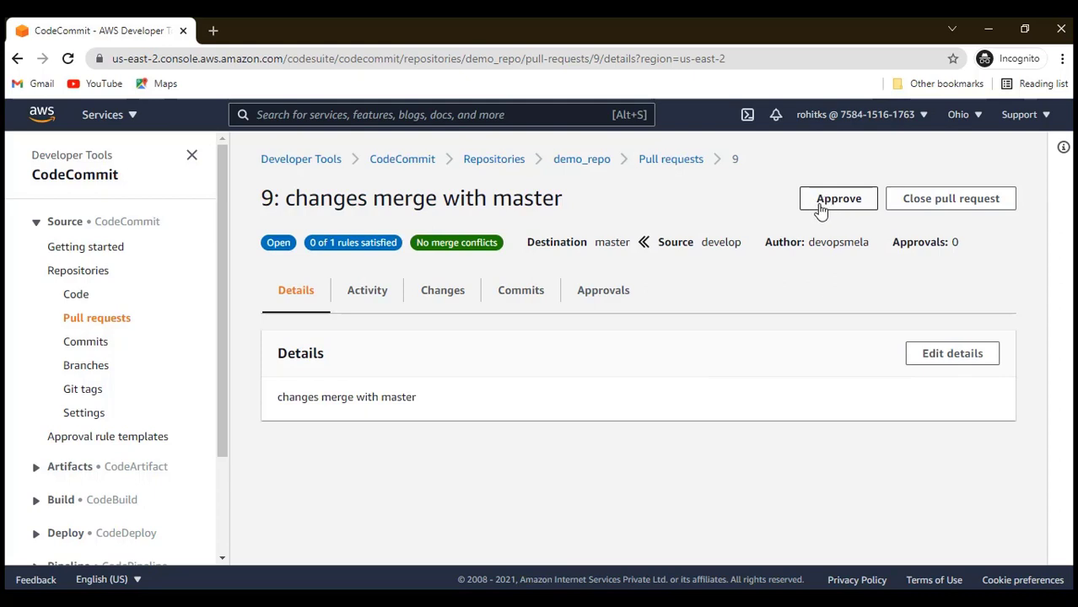
pyautogui.click(820, 211)
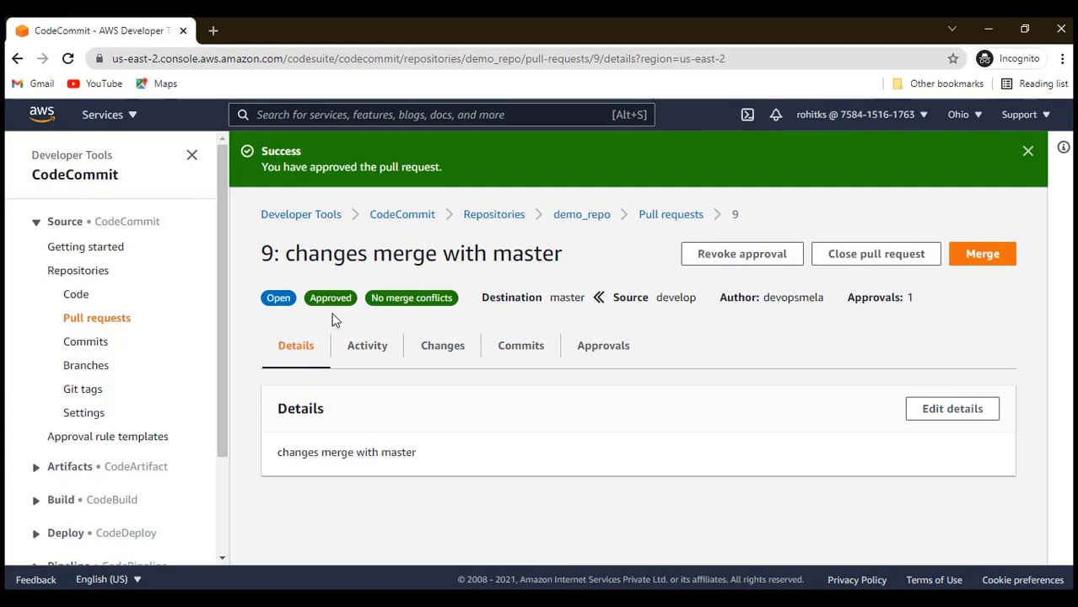
# Switch to the pull request author's browser window and reopen the "changes merge with master" request from demo_repo's pull requests
pyautogui.click(989, 29)
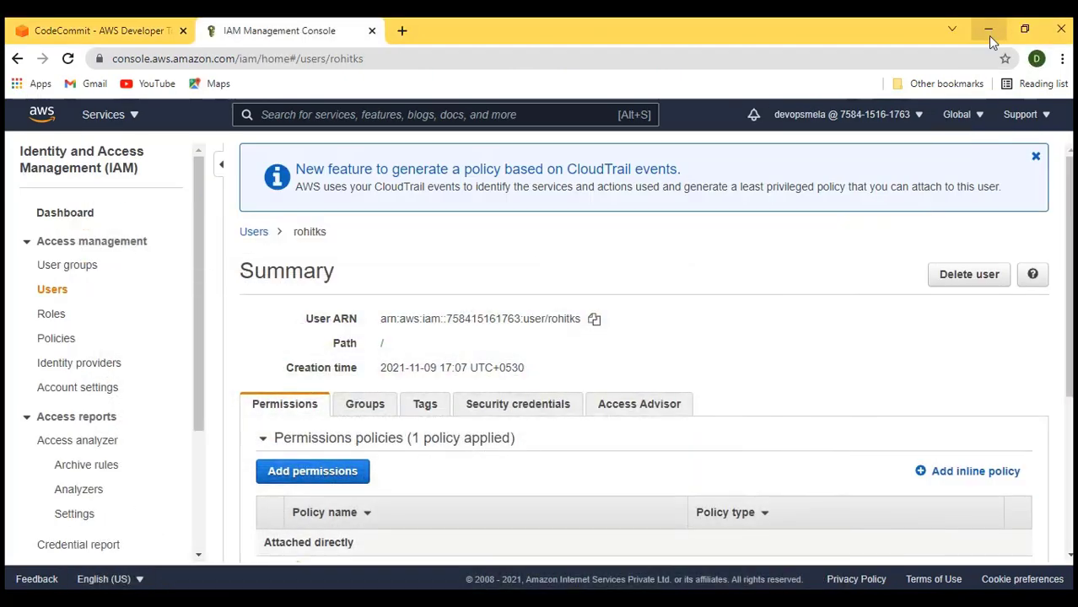
pyautogui.click(88, 31)
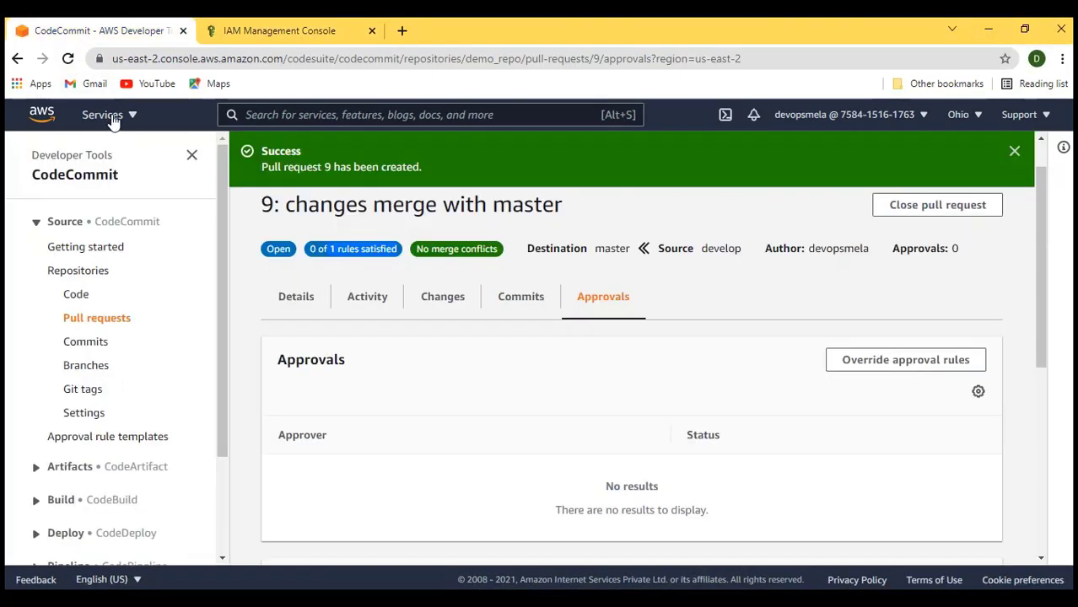
pyautogui.click(85, 319)
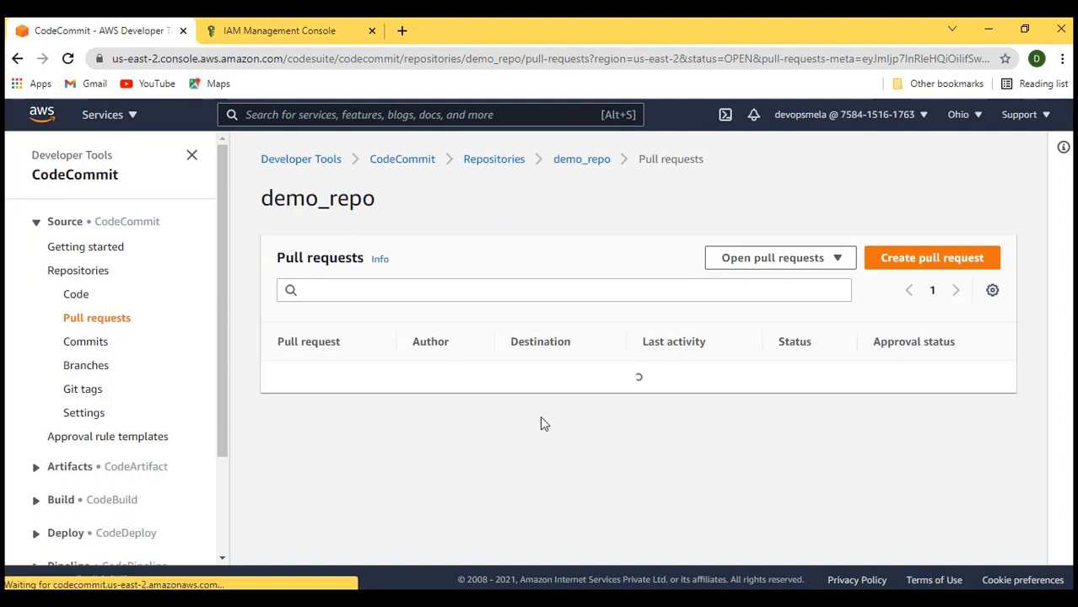
pyautogui.click(335, 386)
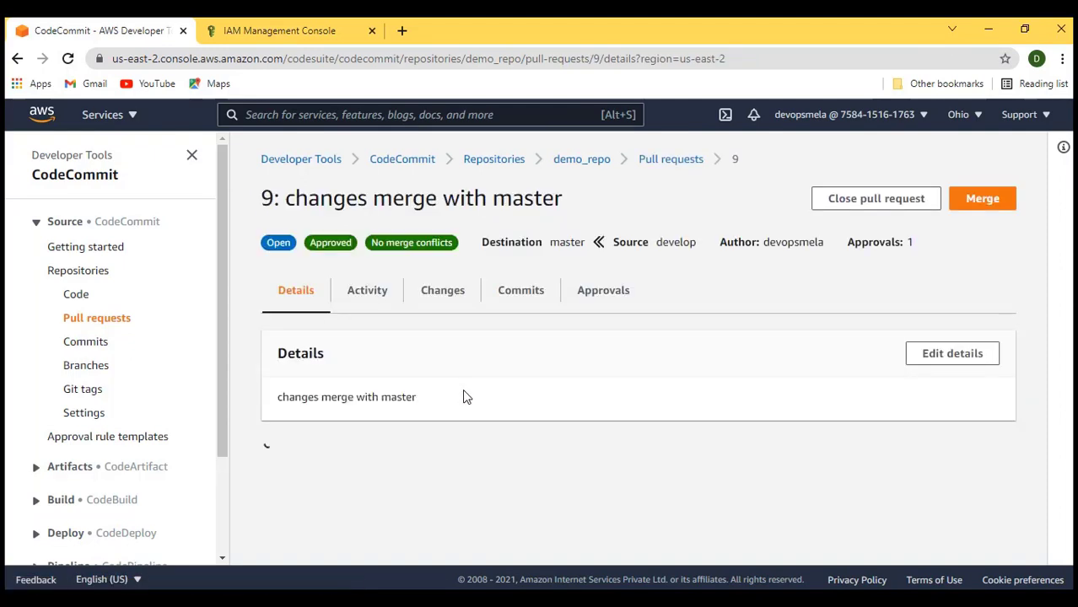
# Start merging the approved pull request and choose the Squash and merge strategy
pyautogui.click(993, 205)
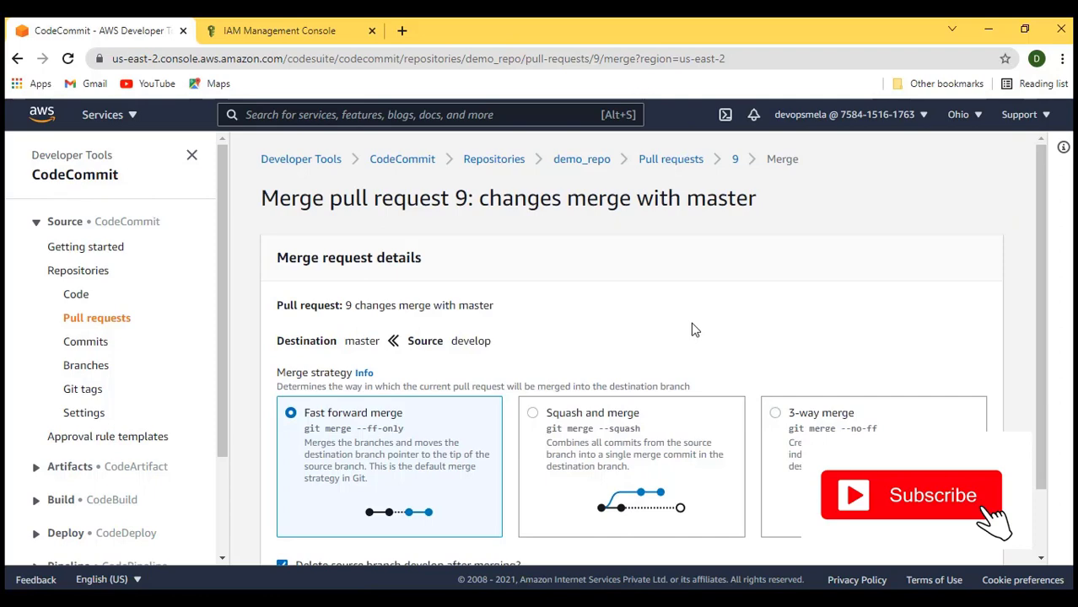
pyautogui.scroll(-1, 692, 330)
pyautogui.click(534, 335)
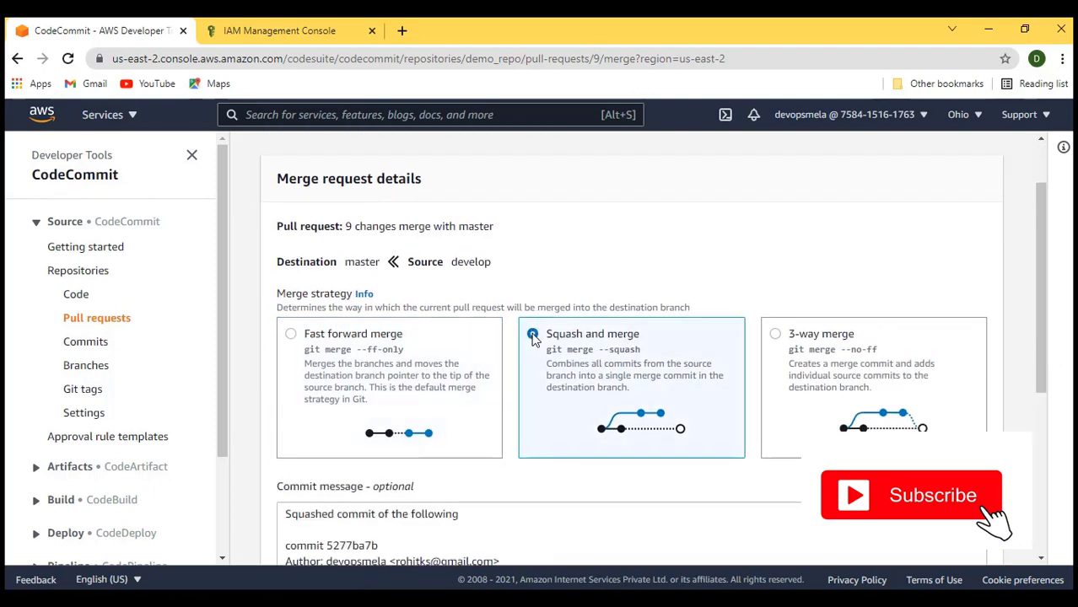
# Fill in the author name and email address, turn off deletion of the develop source branch, and merge the pull request
pyautogui.scroll(-2, 533, 337)
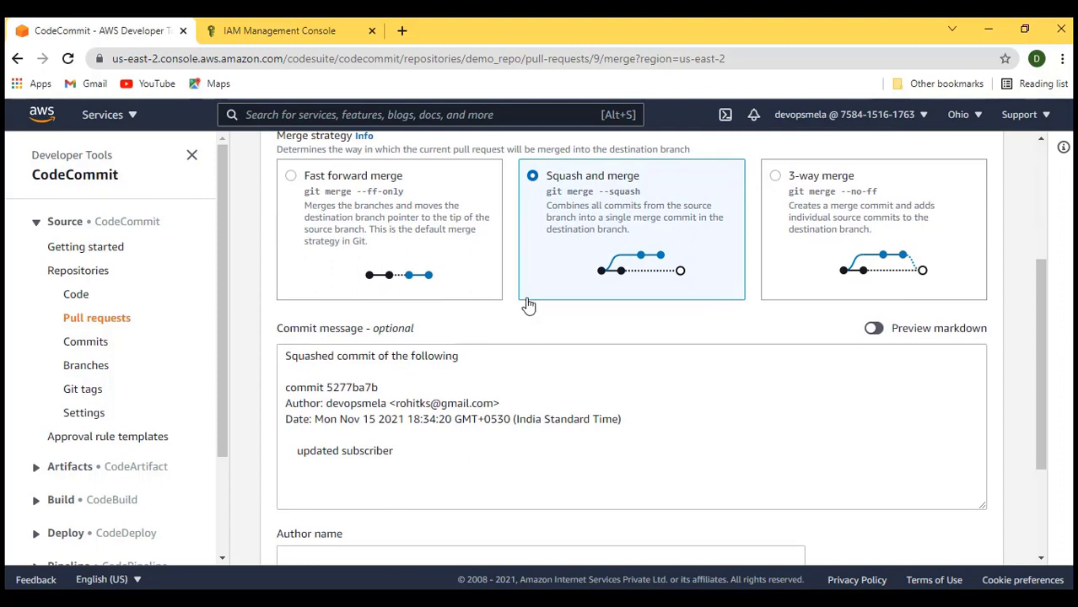
pyautogui.scroll(-2, 680, 315)
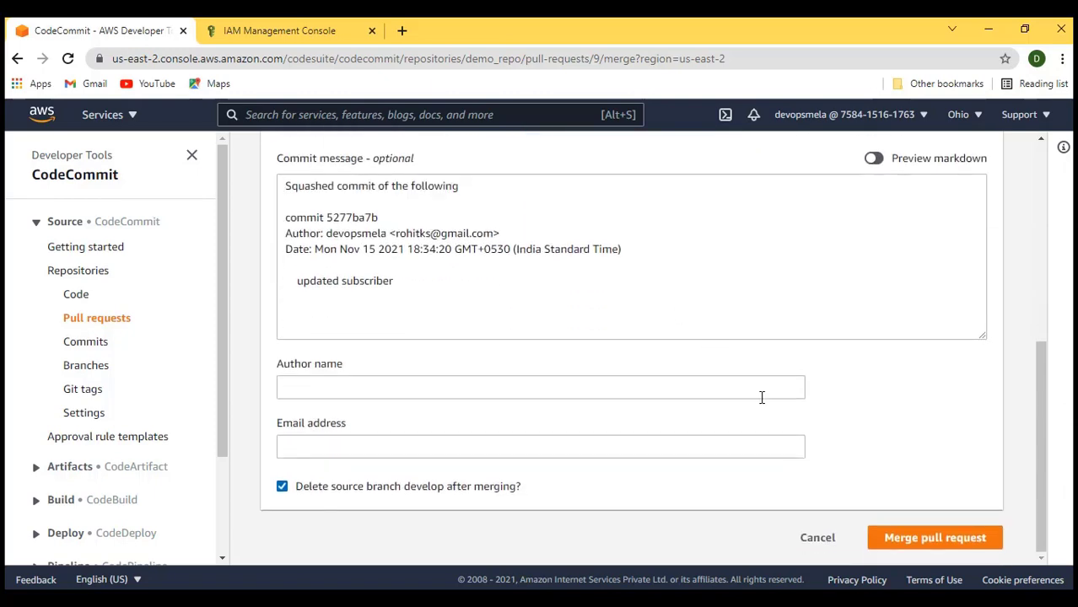
pyautogui.click(524, 395)
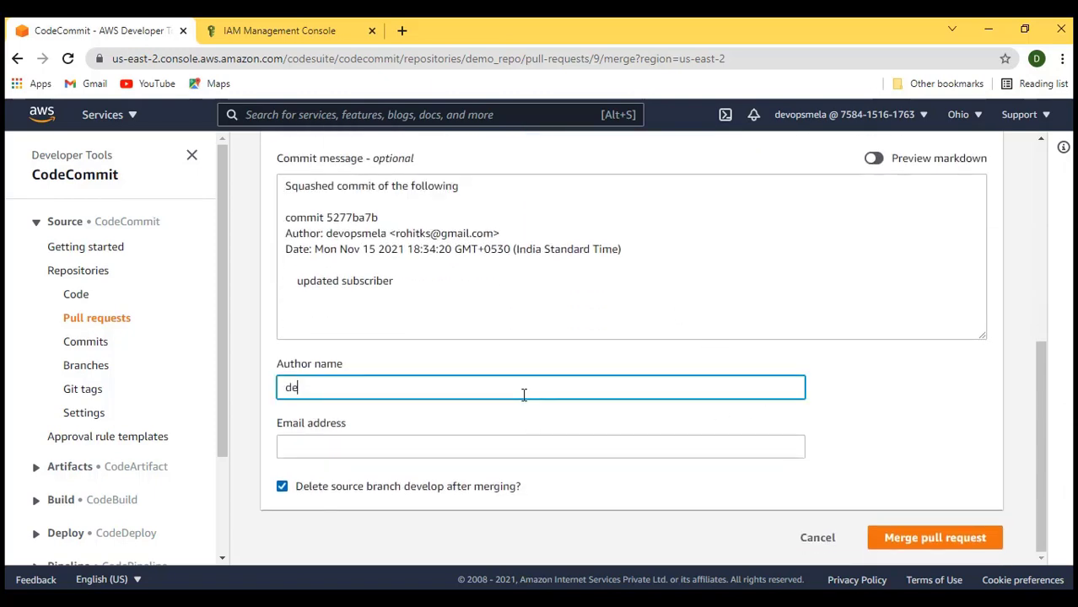
pyautogui.press('Tab')
pyautogui.write('devopsmela')
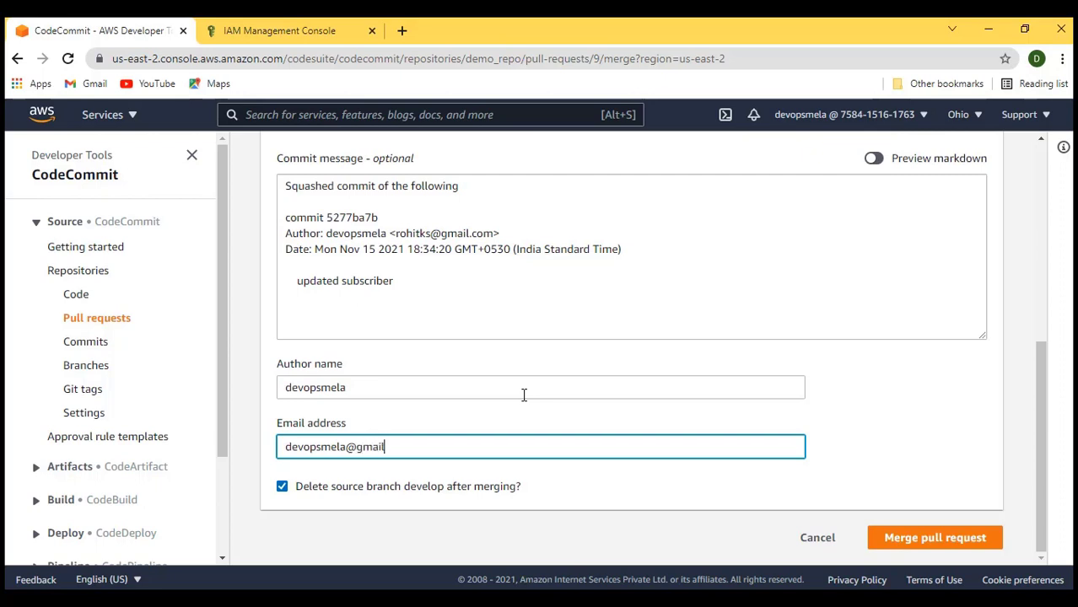
pyautogui.click(368, 486)
pyautogui.click(954, 545)
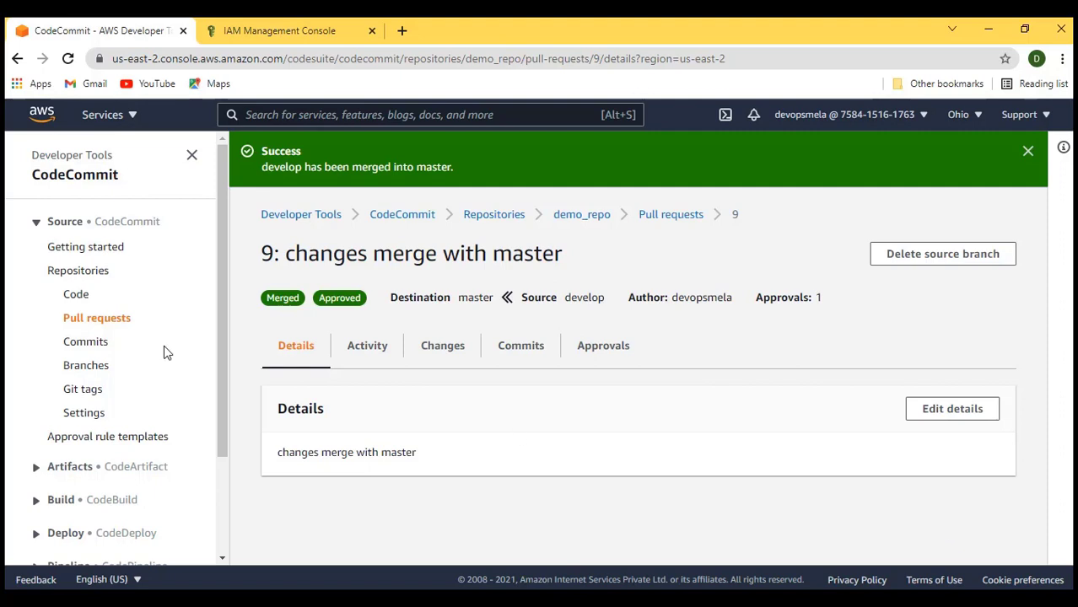
# Examine demo_repo's commit history on the master branch, highlighting the newest commit message
pyautogui.click(85, 343)
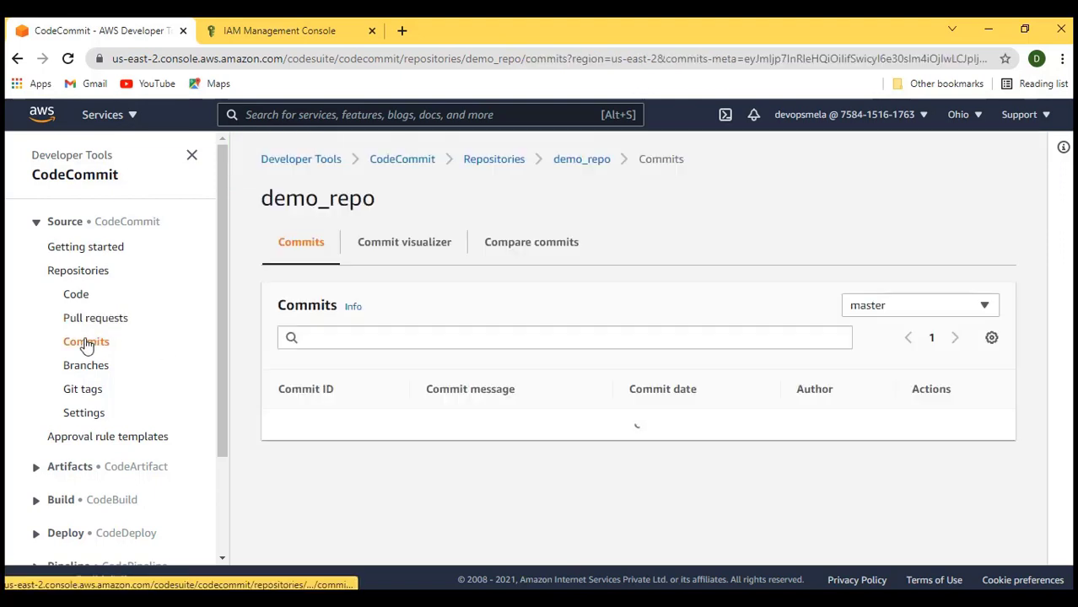
pyautogui.scroll(-2, 480, 444)
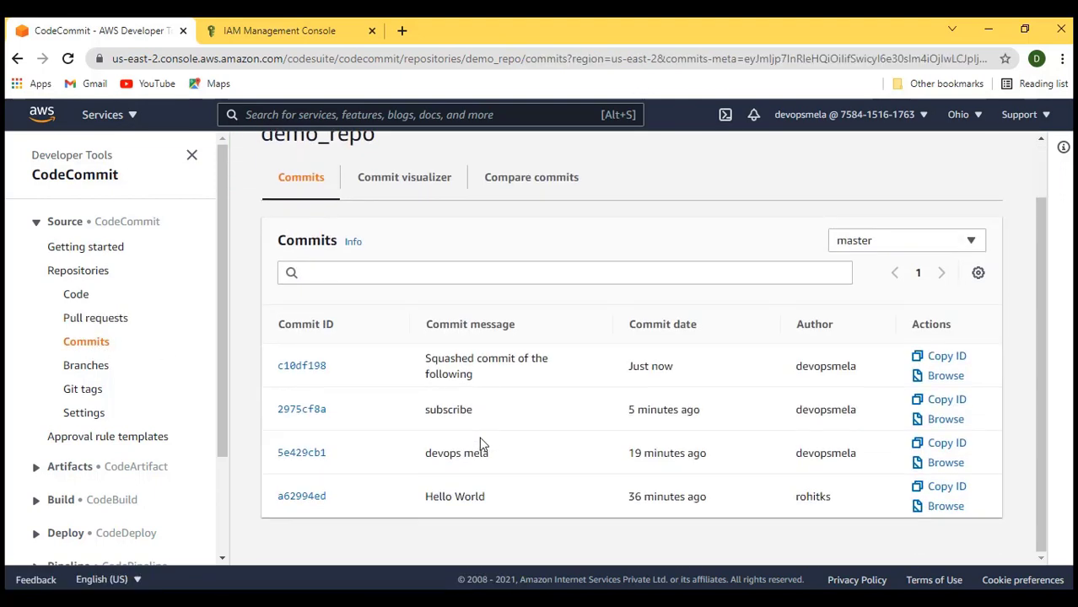
pyautogui.scroll(2, 497, 387)
pyautogui.scroll(-2, 494, 401)
pyautogui.moveTo(492, 379); pyautogui.dragTo(422, 367)
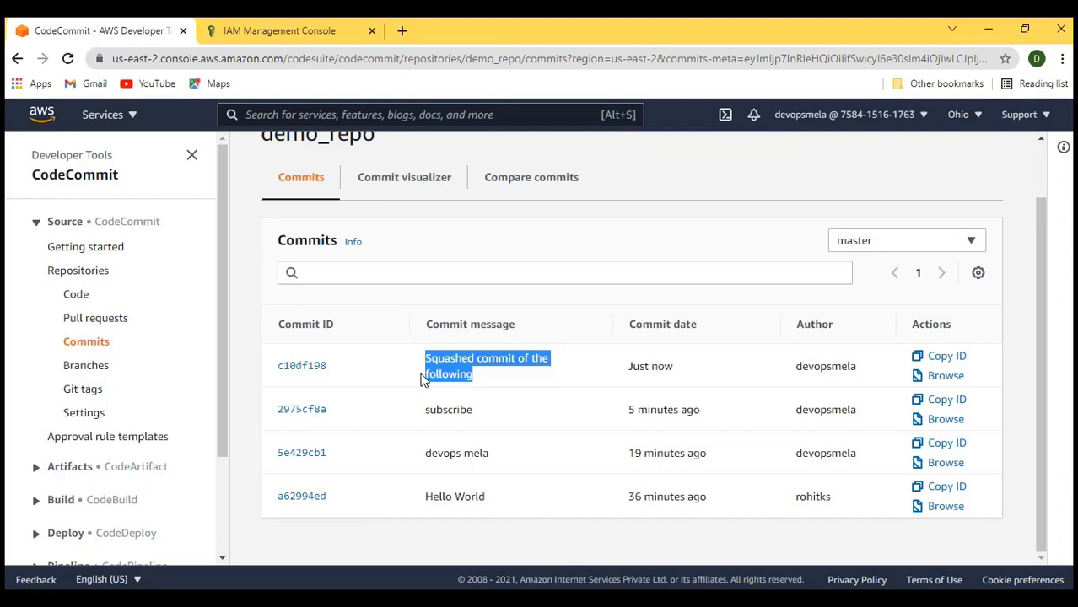
# Compare the newest commit on the develop branch with the commit history of master
pyautogui.click(971, 241)
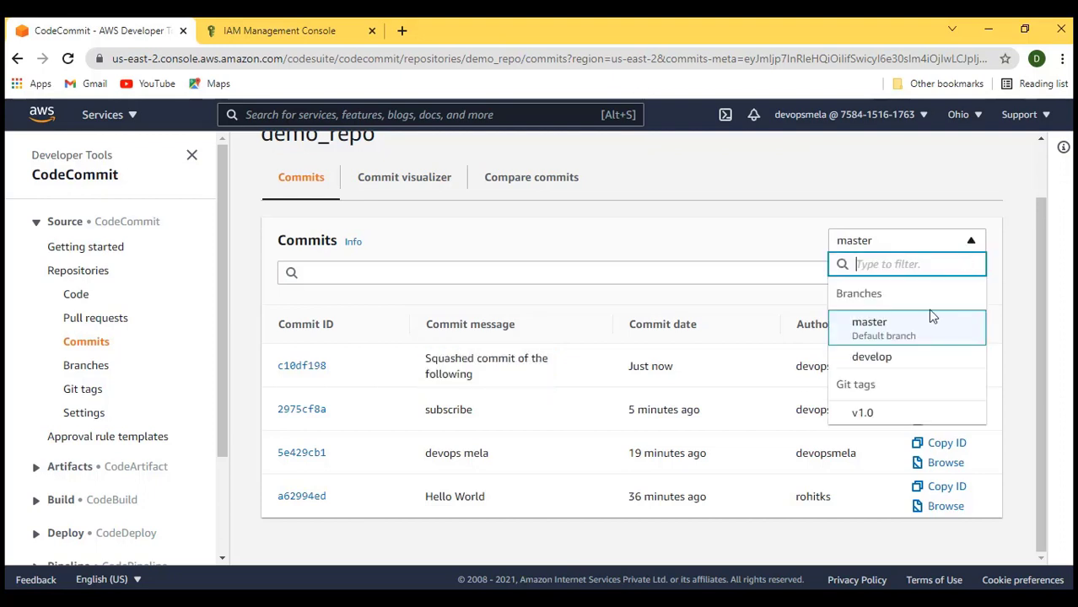
pyautogui.click(886, 363)
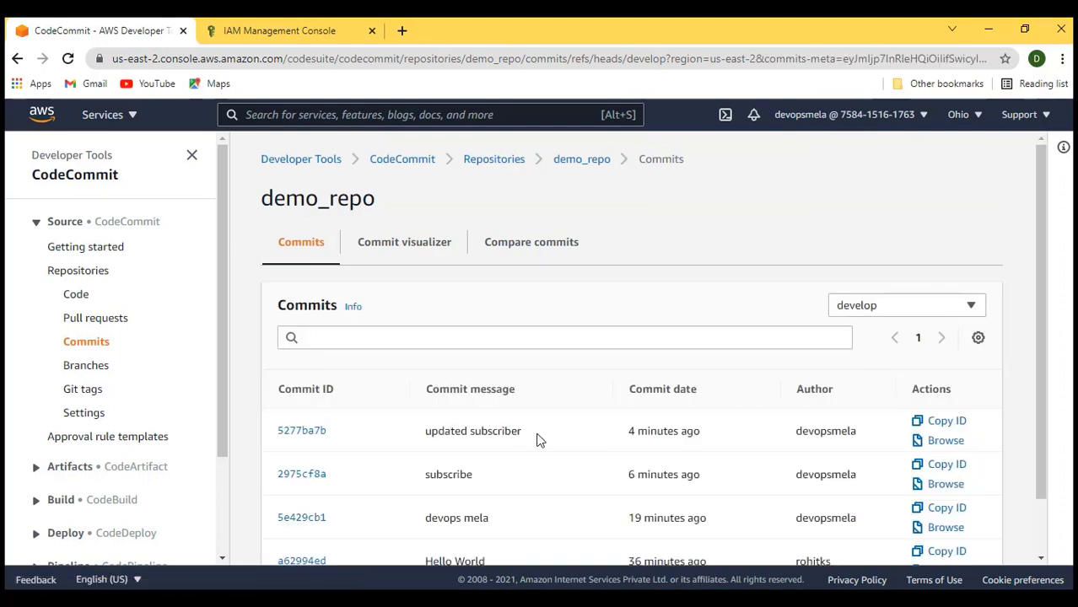
pyautogui.moveTo(531, 439); pyautogui.dragTo(426, 432)
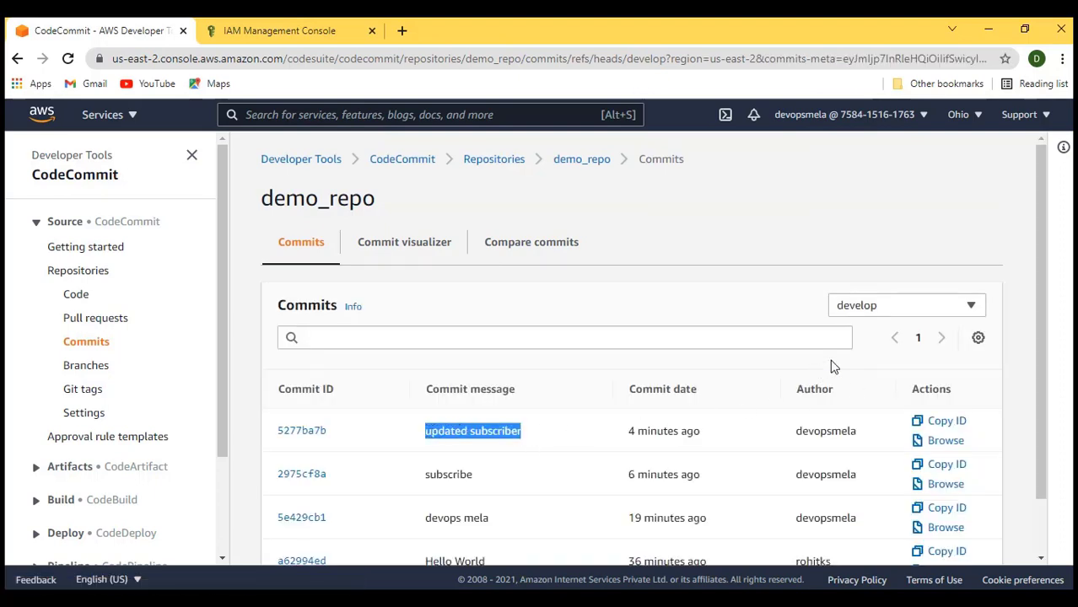
pyautogui.click(962, 313)
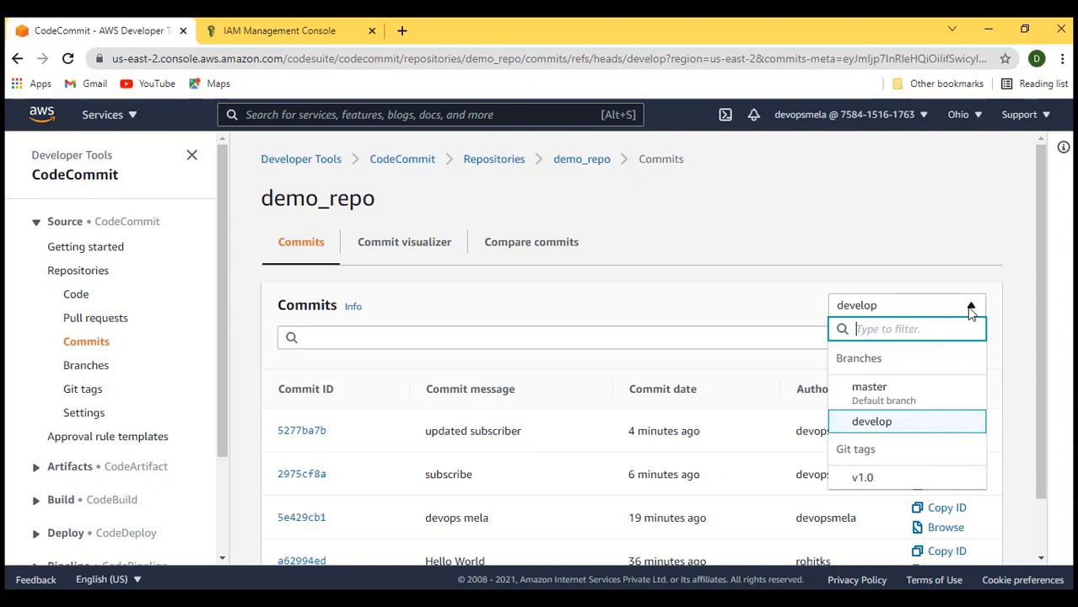
pyautogui.click(897, 392)
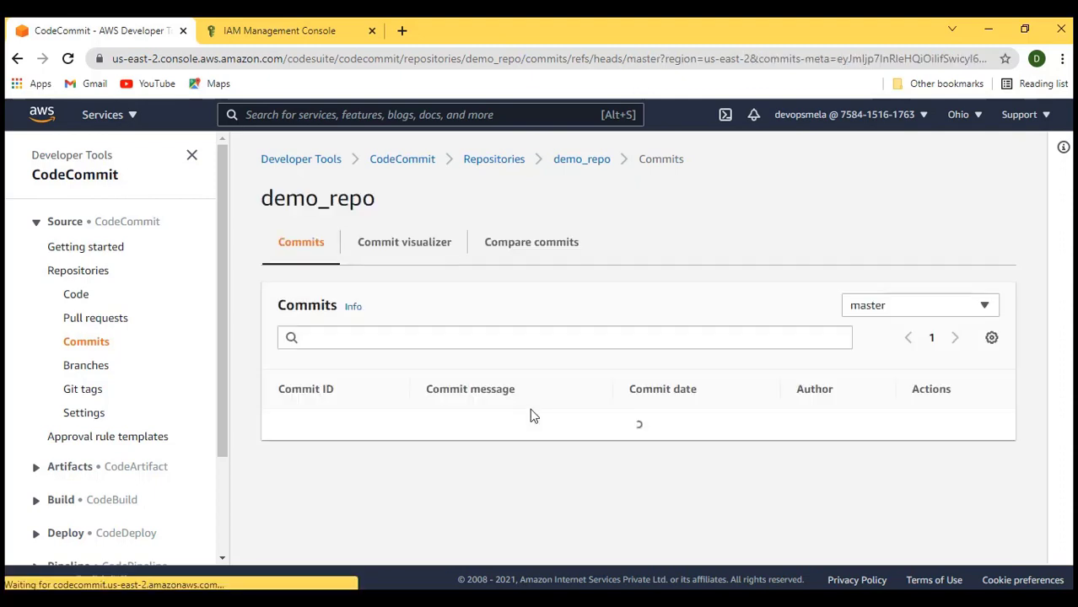
pyautogui.moveTo(513, 443); pyautogui.dragTo(380, 430)
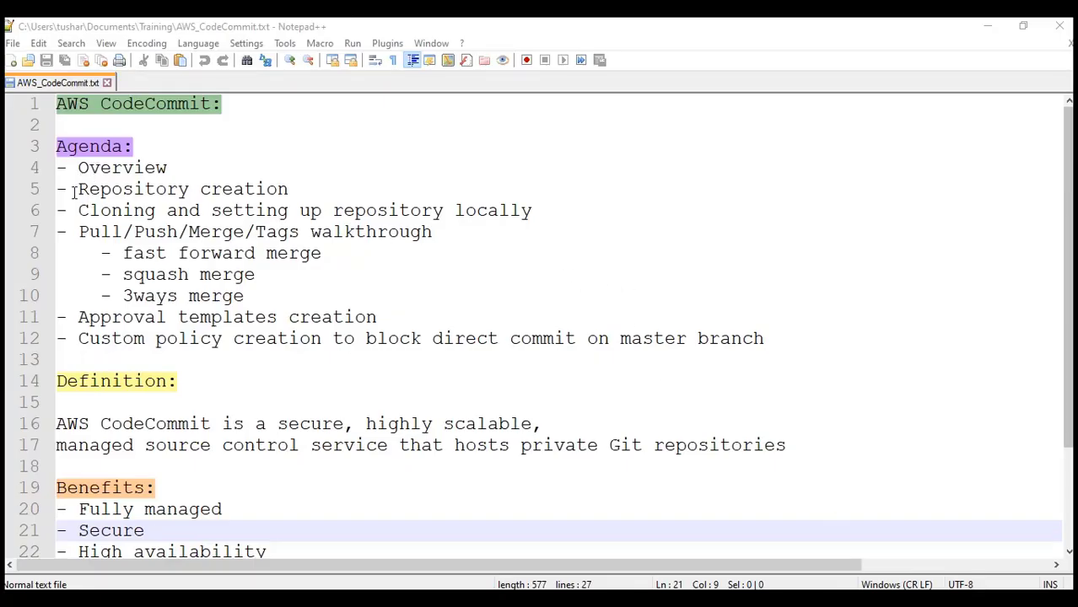
# Go through the repository creation and Pull/Push/Merge/Tags agenda items in AWS_CodeCommit.txt and minimise the notes
pyautogui.moveTo(76, 190); pyautogui.dragTo(200, 190)
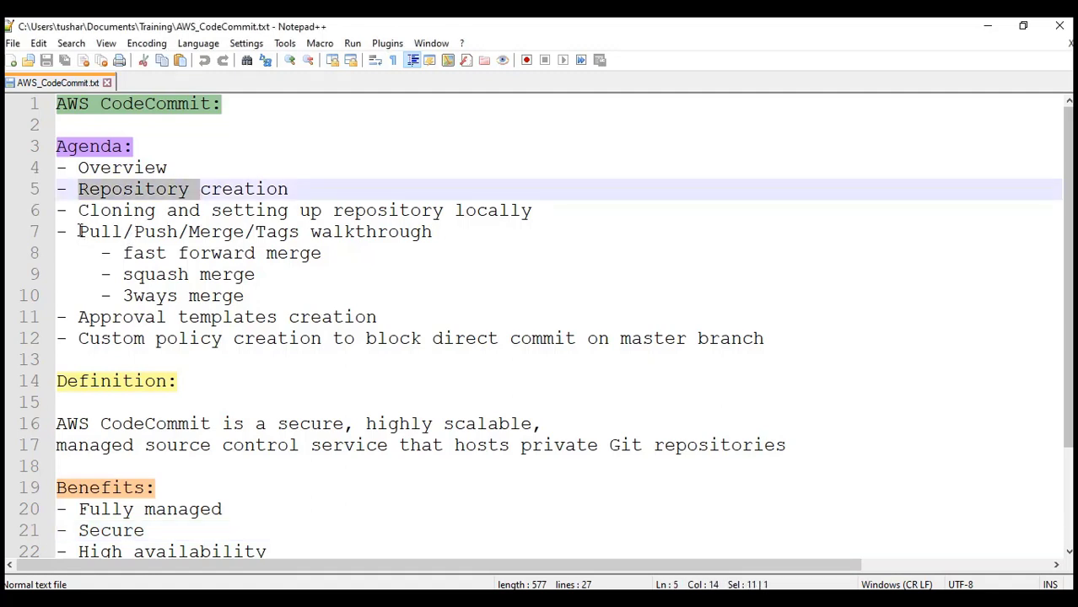
pyautogui.moveTo(80, 231); pyautogui.dragTo(268, 290)
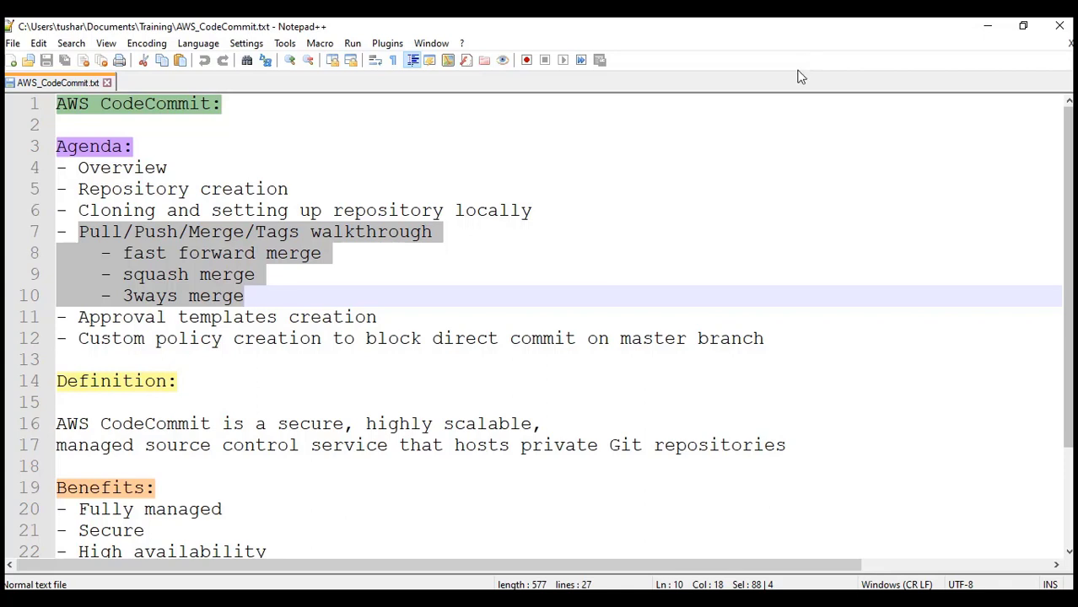
pyautogui.click(988, 26)
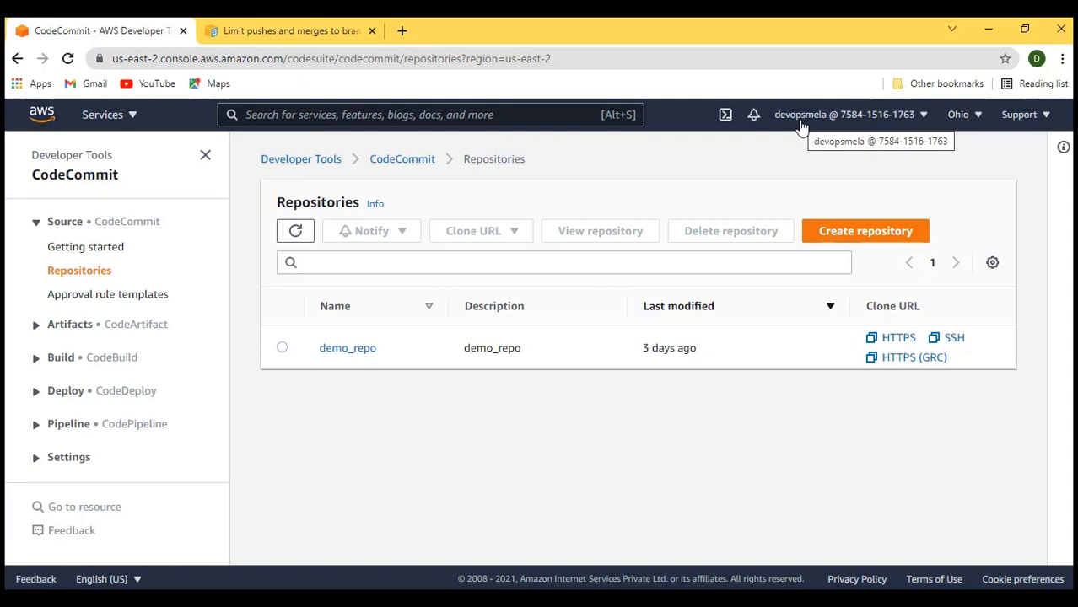
# Open demo_repo in CodeCommit, switch to the Git Bash terminal and list the local repository's files on a cleared screen
pyautogui.click(334, 352)
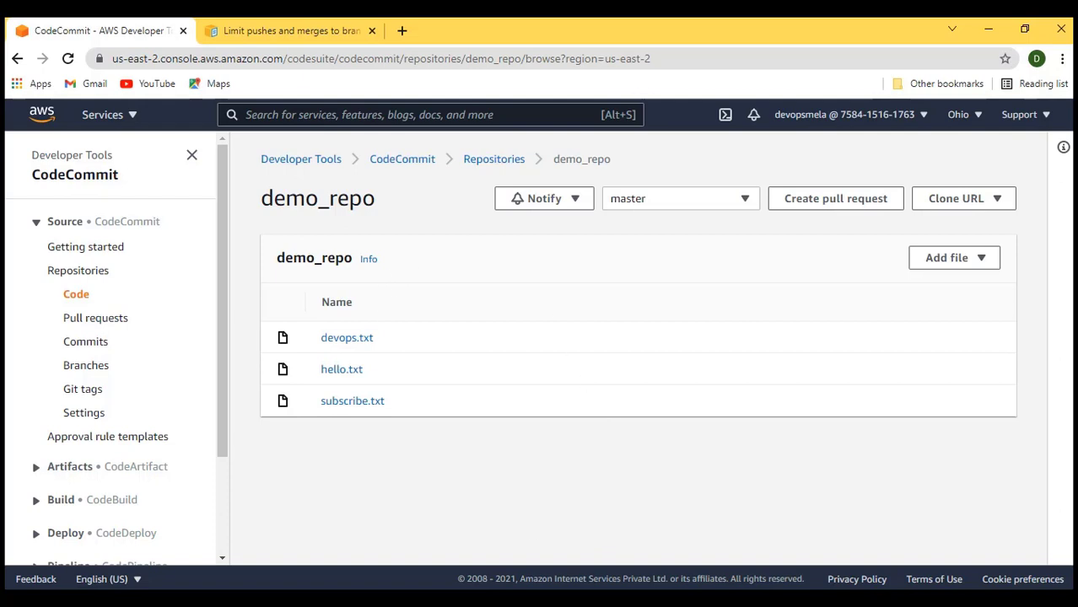
pyautogui.hotkey('alt', 'Tab')
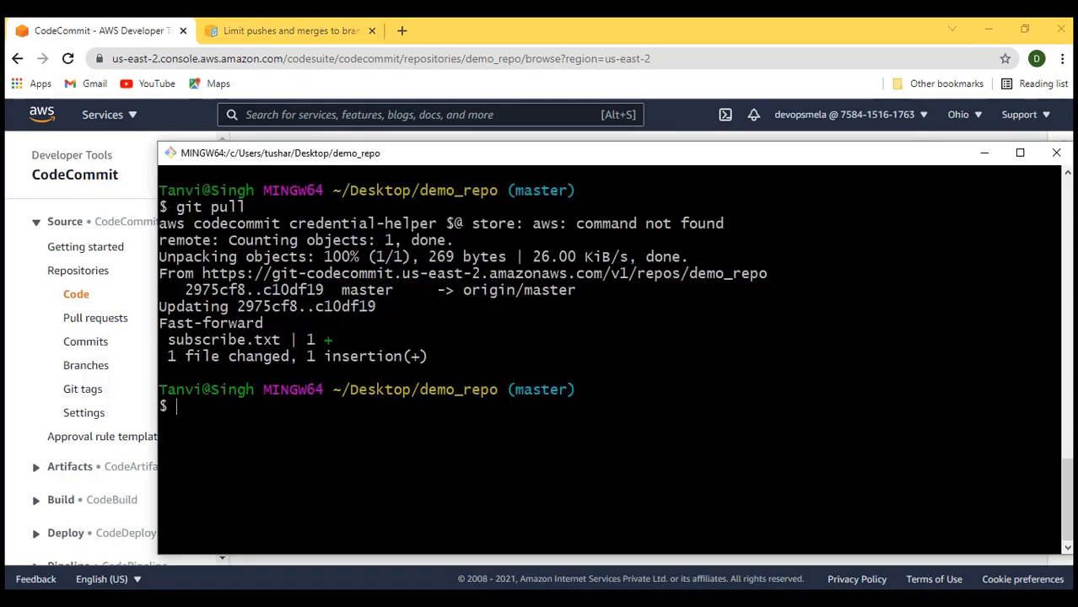
pyautogui.hotkey('ctrl', 'l')
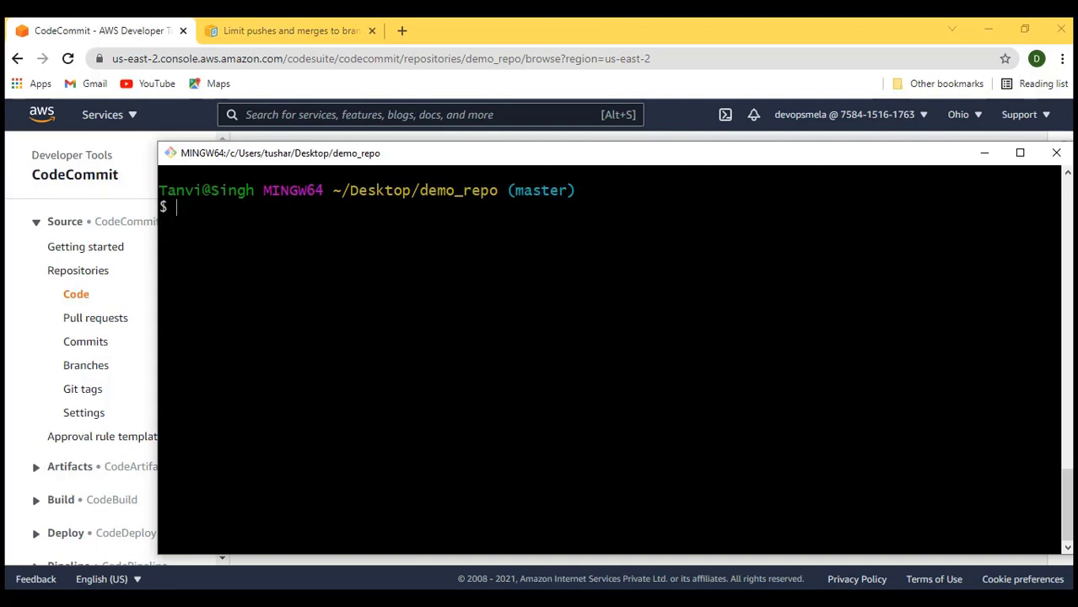
pyautogui.write('ls')
pyautogui.press('Return')
# Edit devops.txt in vi, adding the line "Subcribe and Like" below the existing text, and save and quit
pyautogui.write('vi devops.txt')
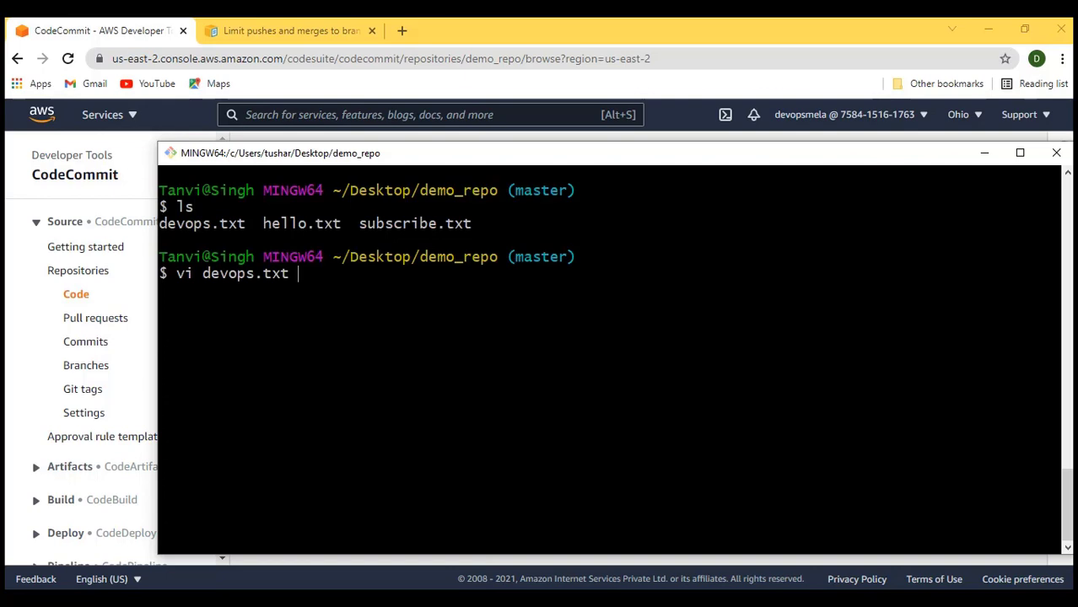
pyautogui.press('Return')
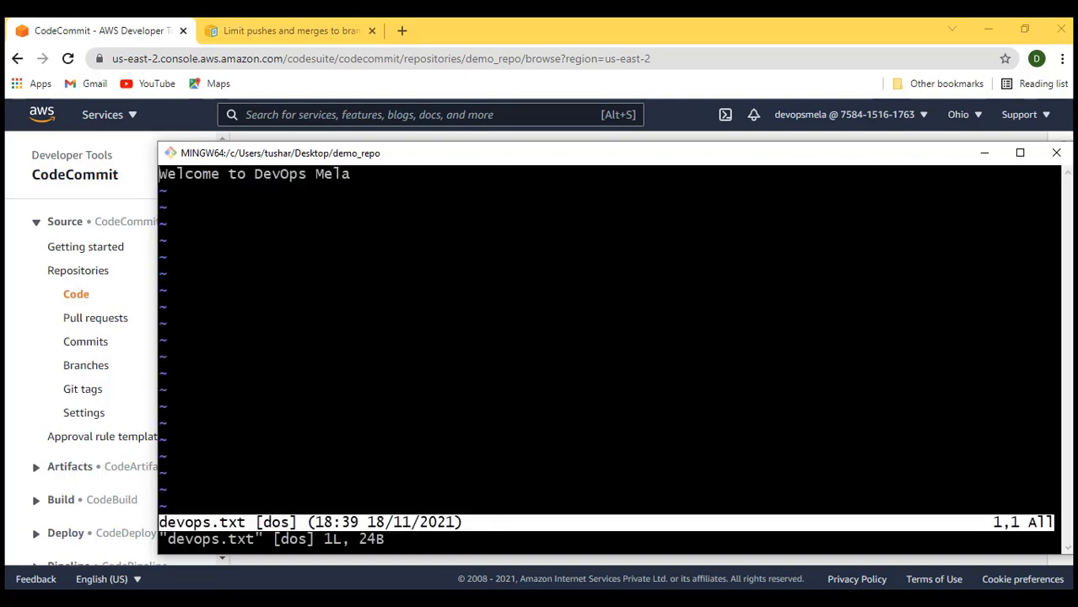
pyautogui.press('i')
pyautogui.press('Right')
pyautogui.press('Right')
pyautogui.press('Right')
pyautogui.press('Right')
pyautogui.press('Right')
pyautogui.press('Right')
pyautogui.press('Right')
pyautogui.press('Right')
pyautogui.press('Right')
pyautogui.press('Right')
pyautogui.press('Right')
pyautogui.press('Right')
pyautogui.press('Right')
pyautogui.press('Right')
pyautogui.press('Right')
pyautogui.press('Right')
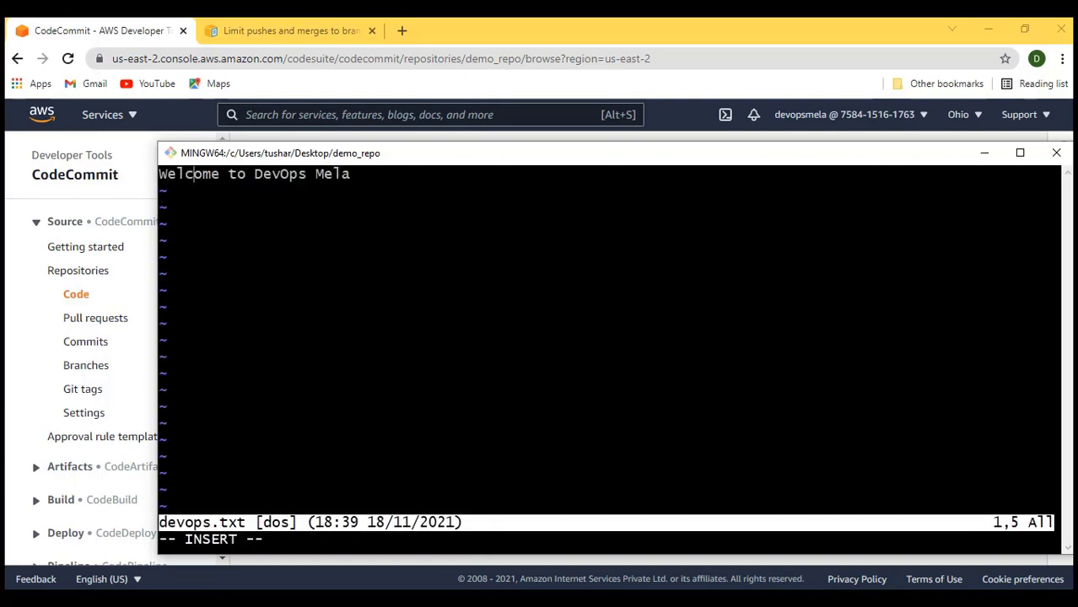
pyautogui.press('Right')
pyautogui.press('Right')
pyautogui.press('Right')
pyautogui.press('Right')
pyautogui.press('Right')
pyautogui.press('Right')
pyautogui.press('Return')
pyautogui.write('Subcribe an')
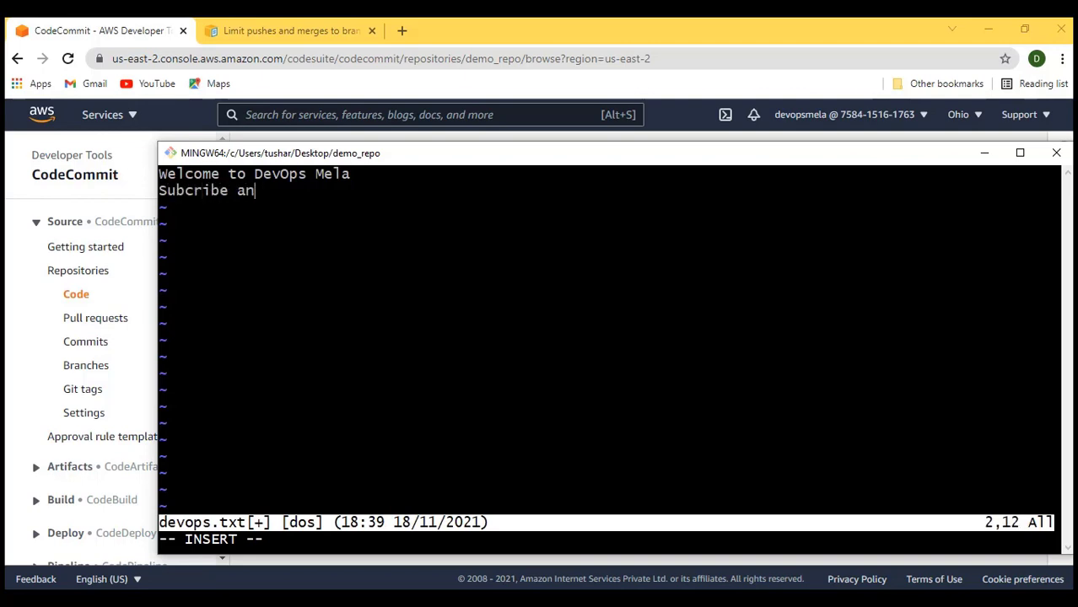
pyautogui.write('d Like')
pyautogui.press('Escape')
pyautogui.write(':wq')
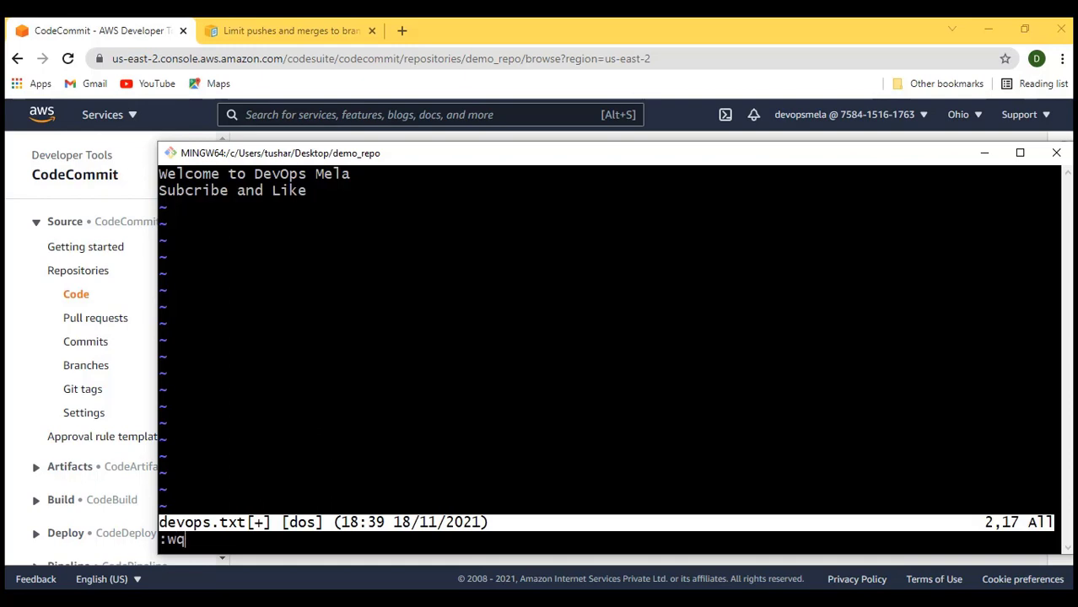
pyautogui.press('Return')
# On a cleared terminal screen, commit all tracked changes on master with the message "Updated commit in master"
pyautogui.hotkey('ctrl', 'l')
pyautogui.write('git c')
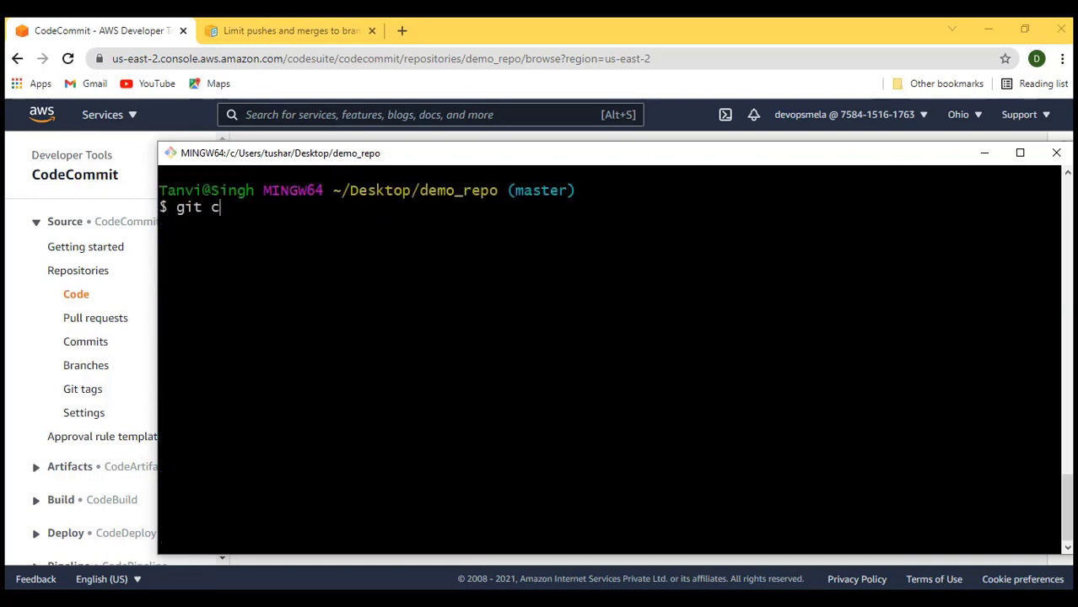
pyautogui.write('ommit -a -m ')
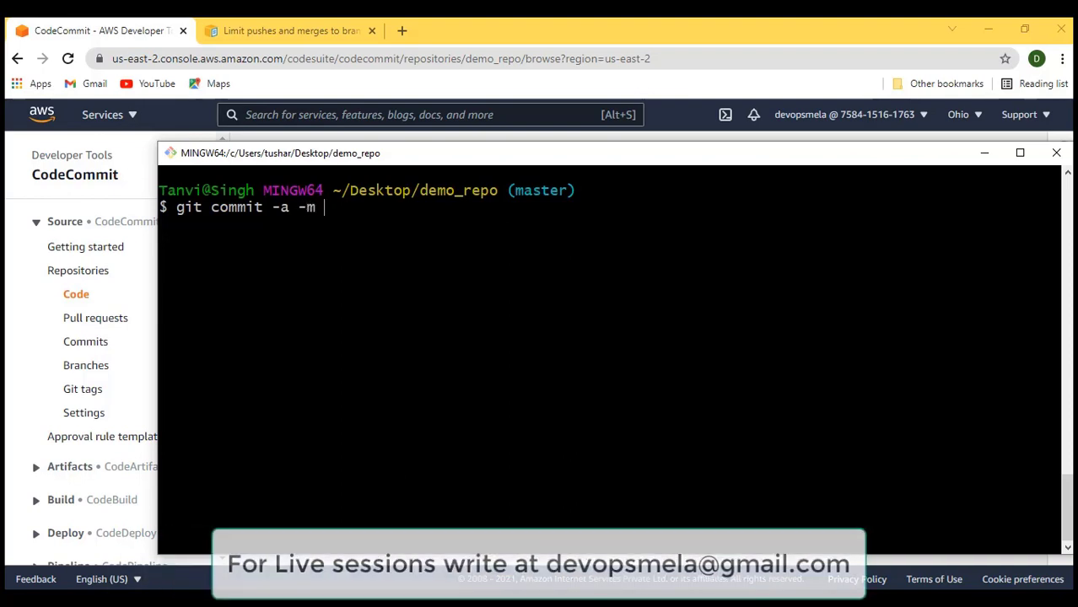
pyautogui.write('"Up"')
pyautogui.press('Left')
pyautogui.write('Updated commit')
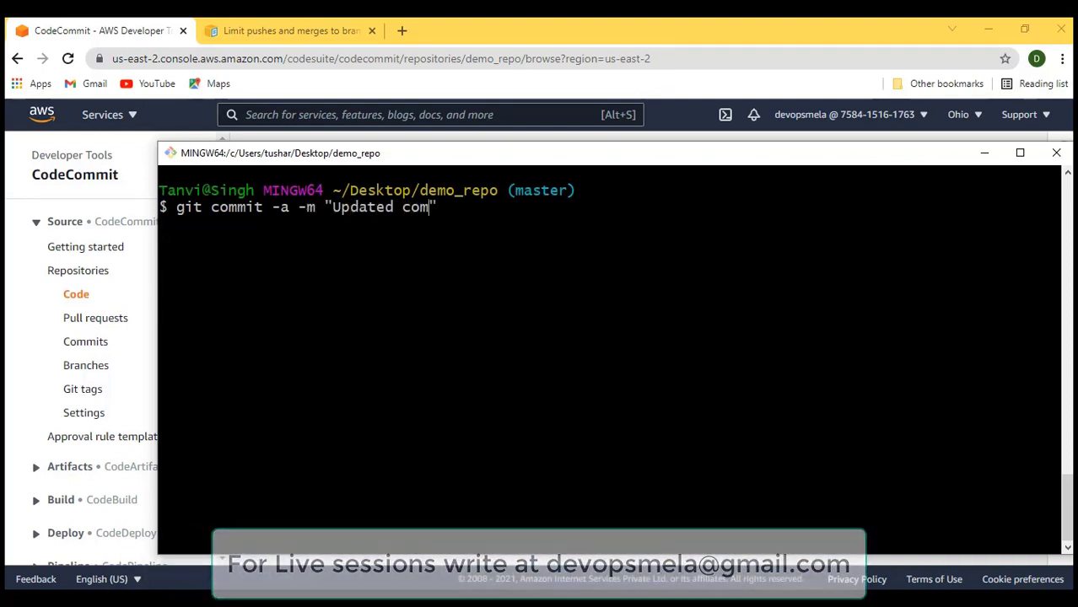
pyautogui.write(' in ma')
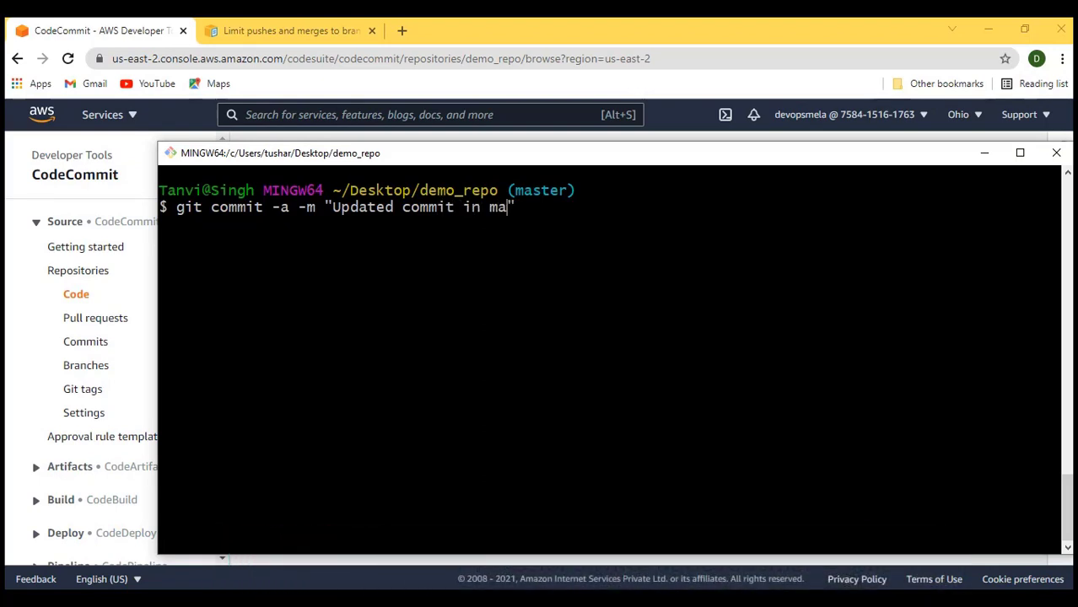
pyautogui.write('ster')
pyautogui.press('Return')
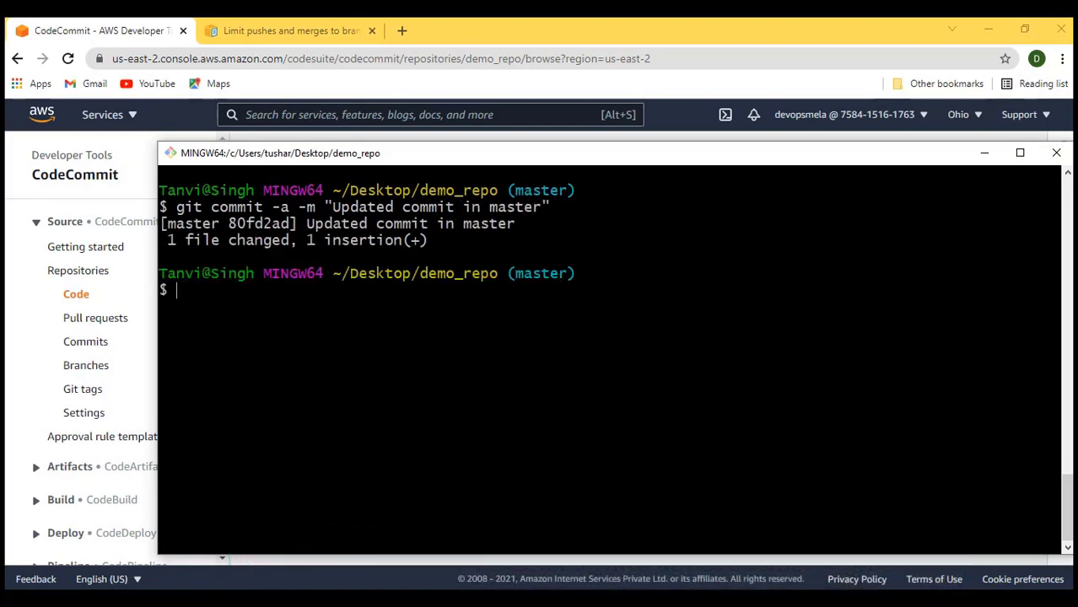
# Push the master commit to the remote repository, check the push output and return to the CodeCommit console
pyautogui.hotkey('ctrl', 'l')
pyautogui.write('git pu')
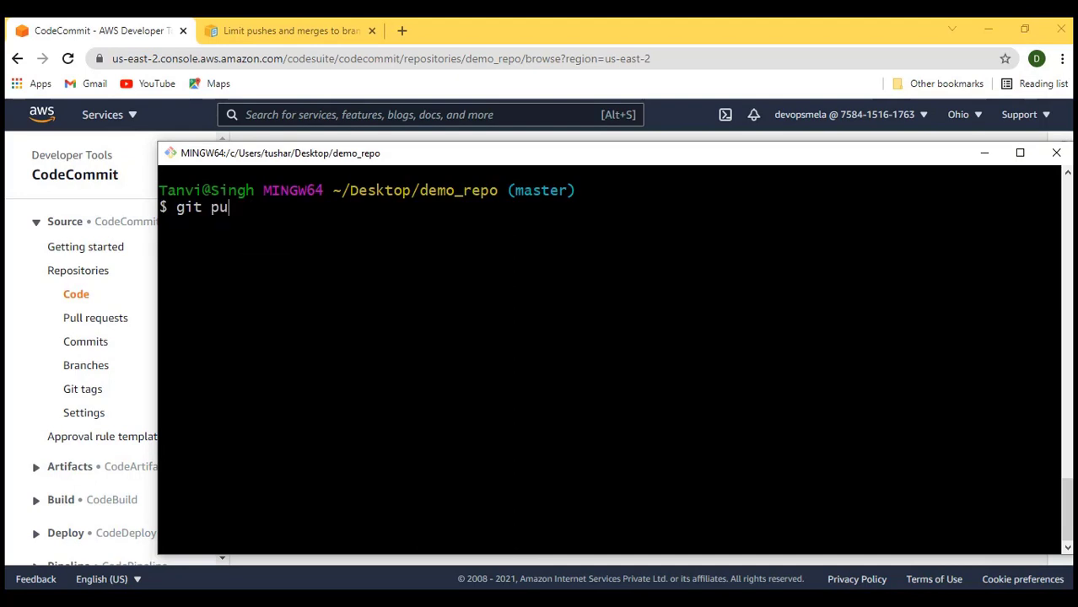
pyautogui.write('sh')
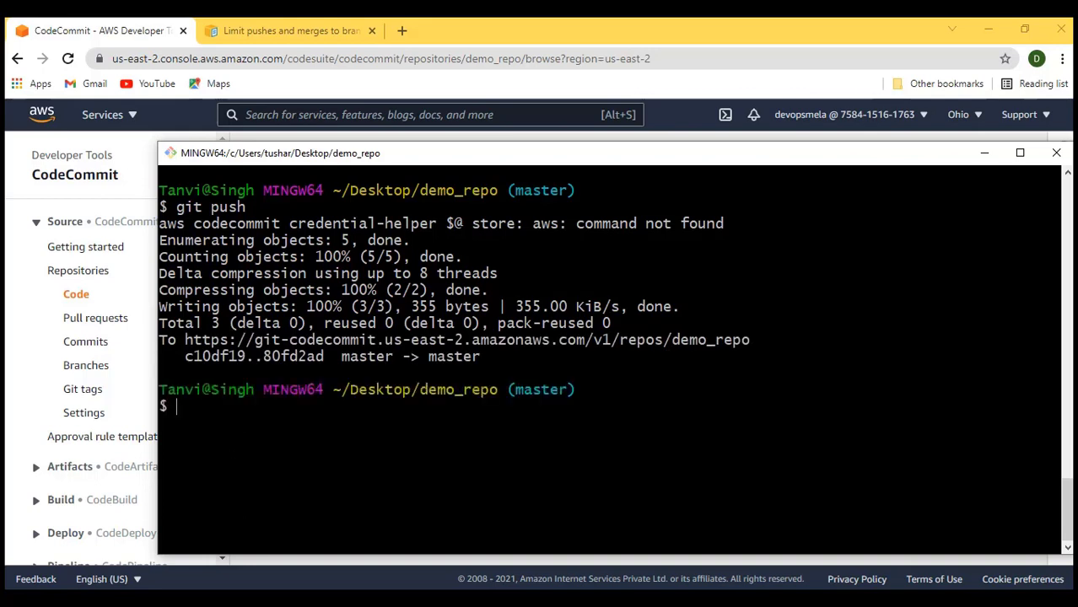
pyautogui.click(984, 154)
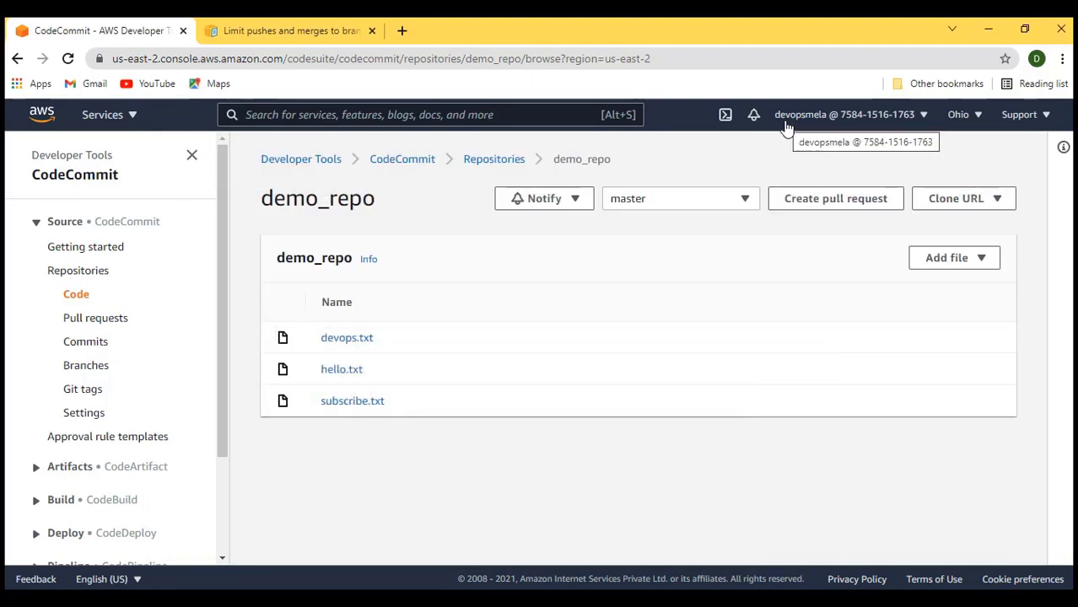
pyautogui.hotkey('alt', 'Tab')
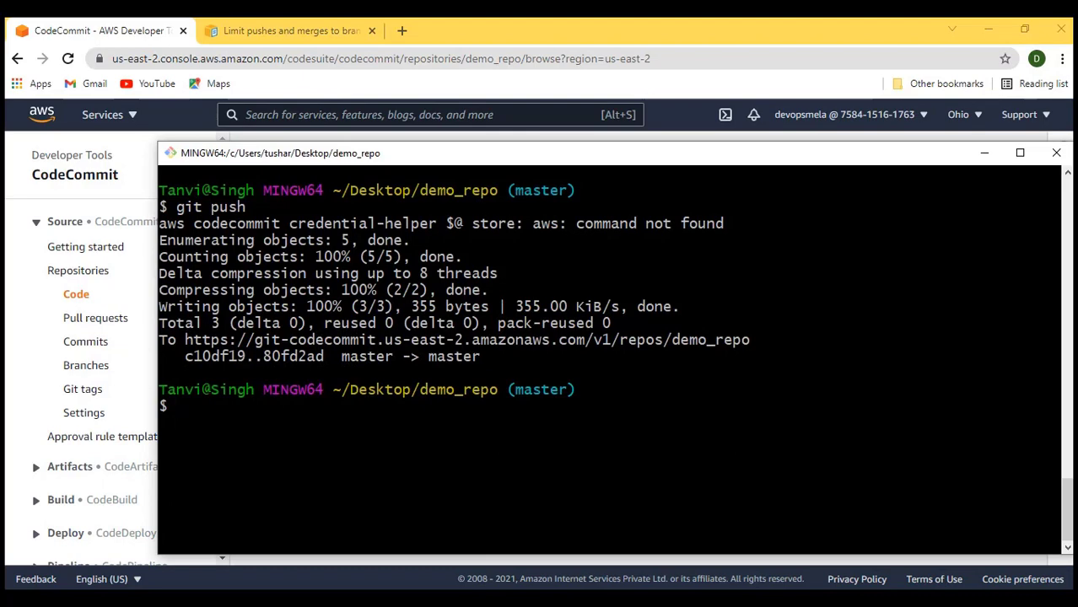
pyautogui.moveTo(403, 356); pyautogui.dragTo(313, 245)
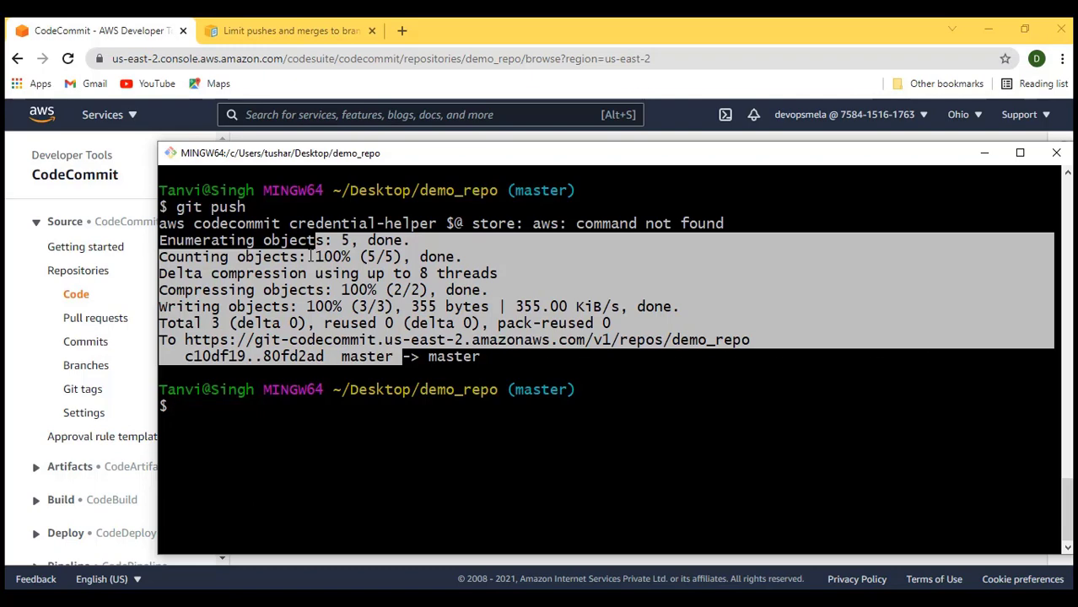
pyautogui.click(282, 438)
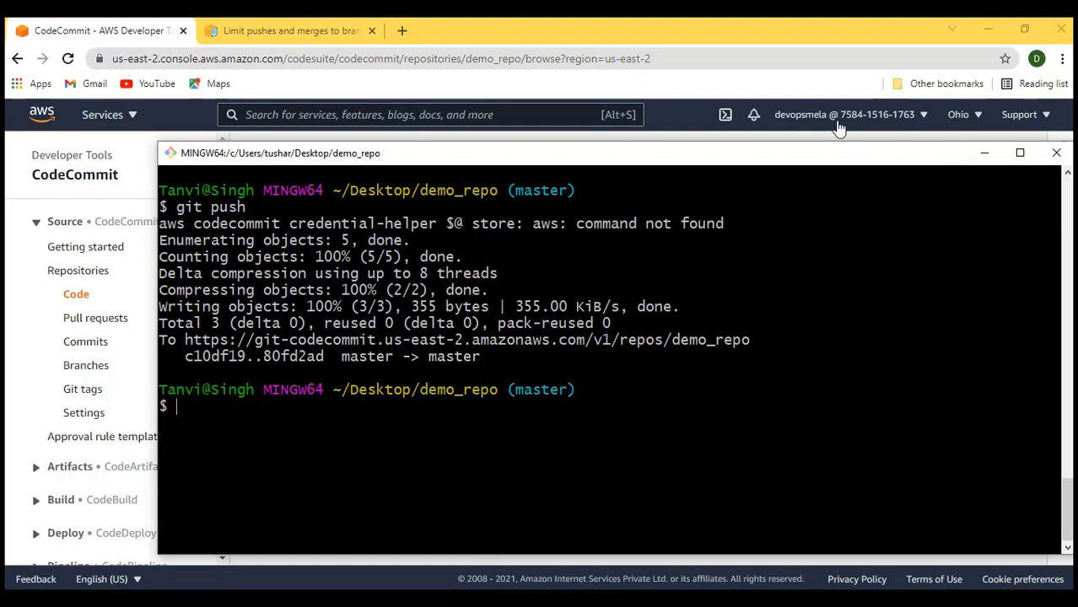
pyautogui.click(985, 153)
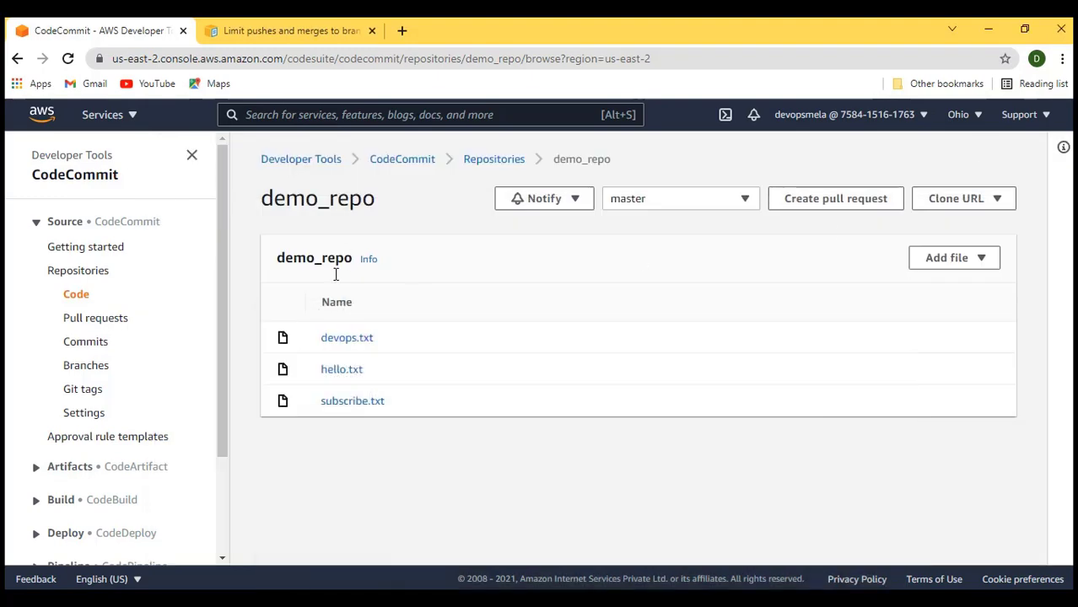
# Go to the IAM service and open the devopsmela user from the list of users
pyautogui.click(38, 114)
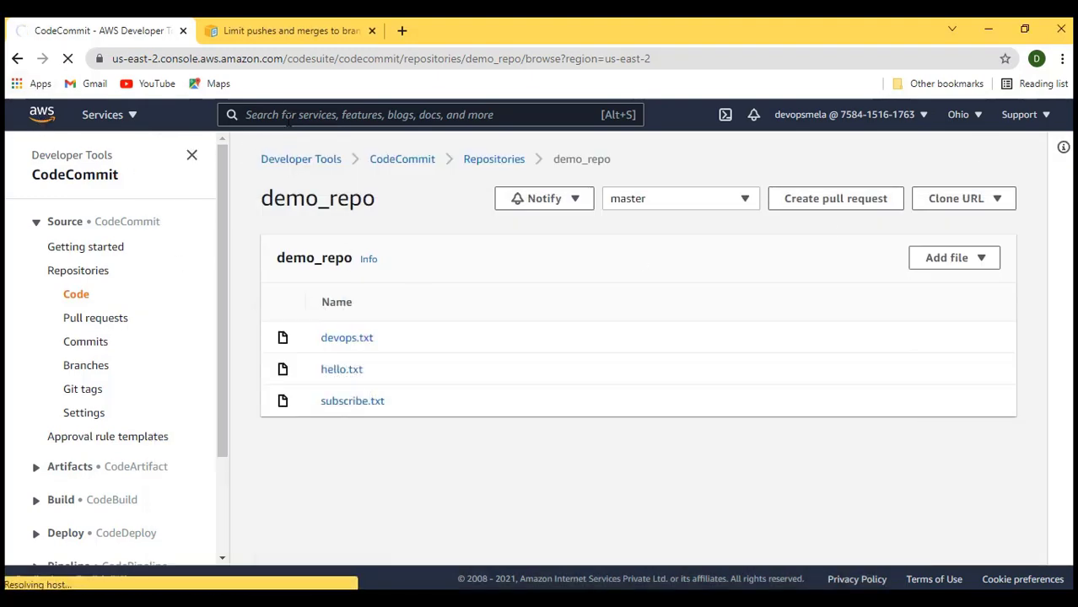
pyautogui.click(170, 364)
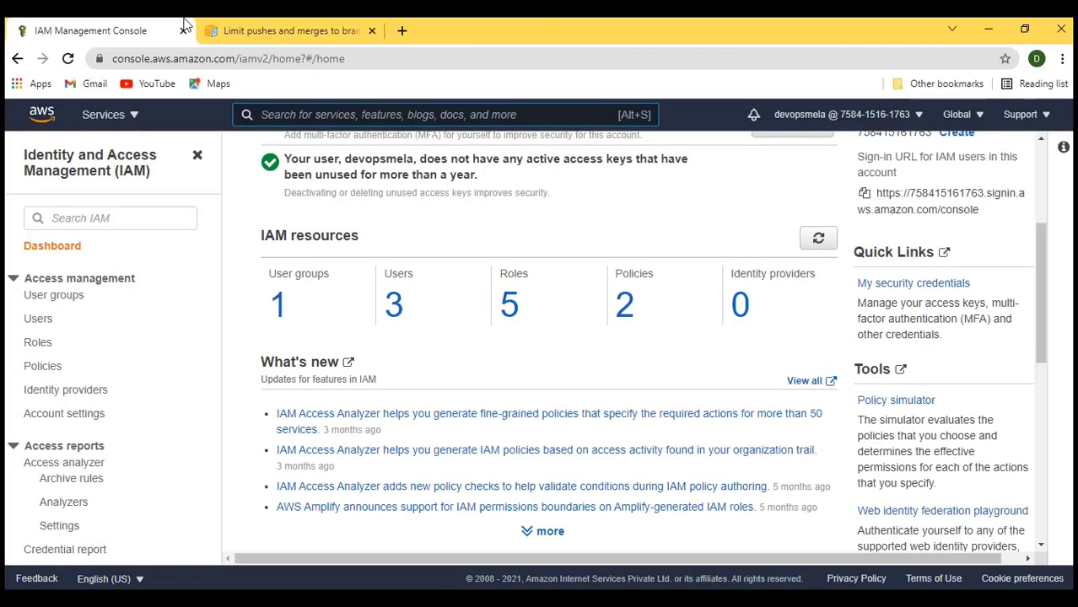
pyautogui.click(394, 305)
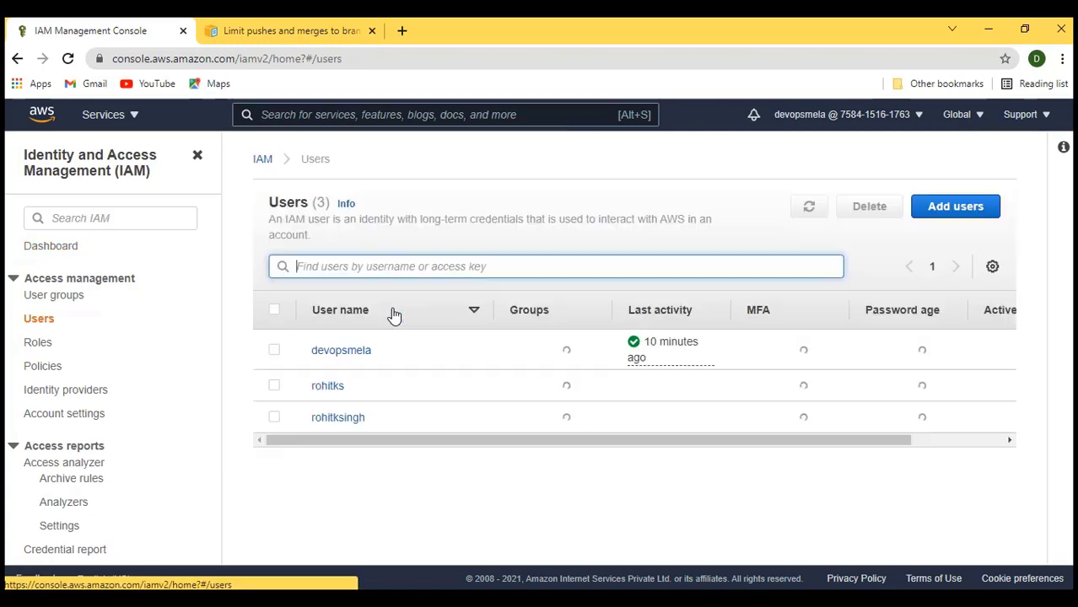
pyautogui.click(352, 357)
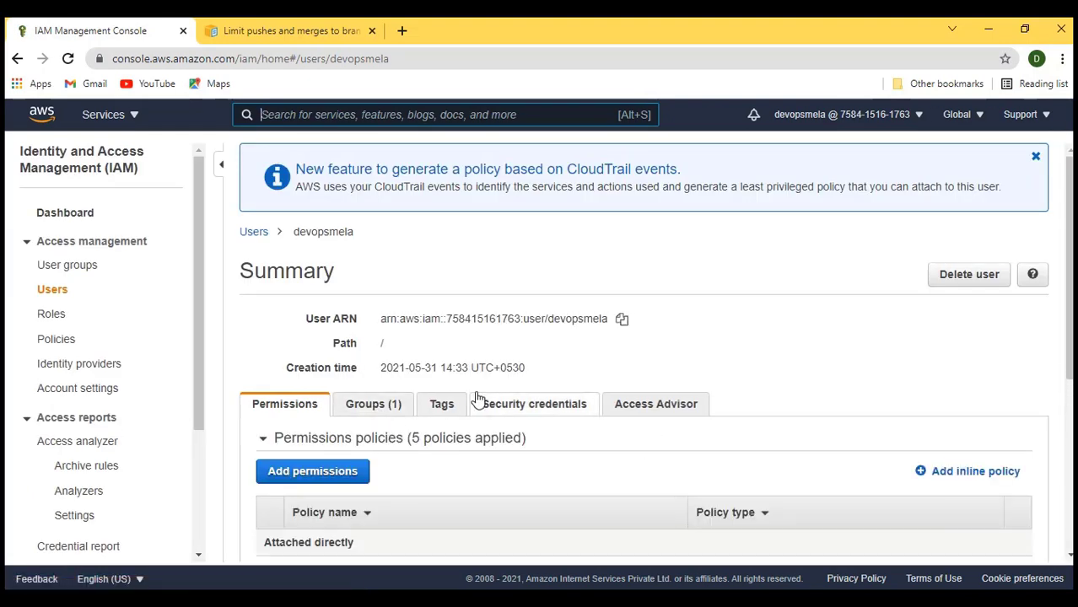
# Expand the full list of permissions policies for the devopsmela user and examine the directly attached and group-inherited ones
pyautogui.scroll(-1, 475, 399)
pyautogui.scroll(-2, 477, 399)
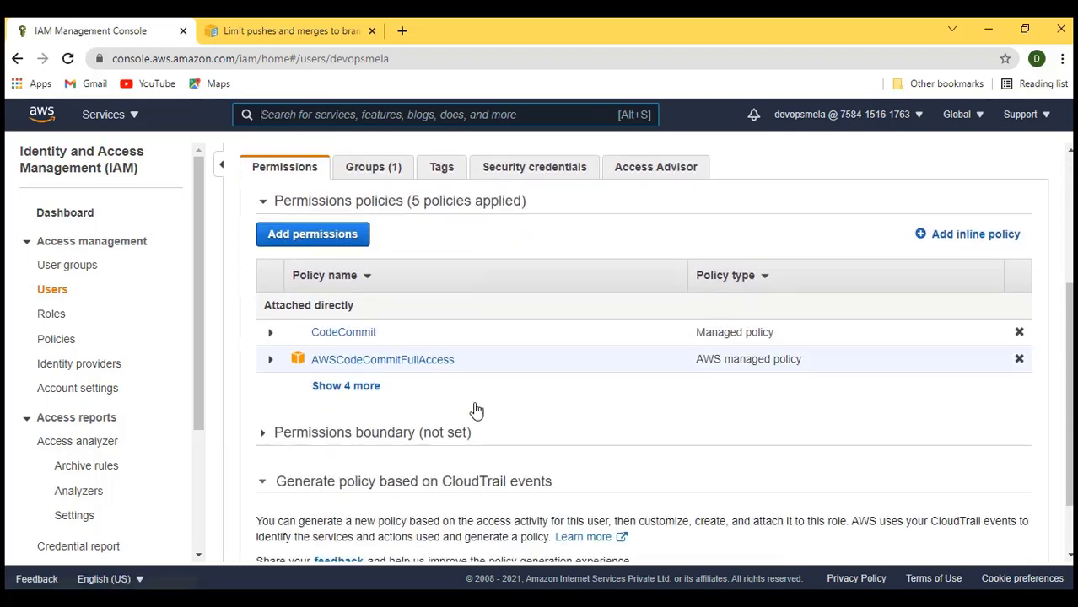
pyautogui.click(344, 387)
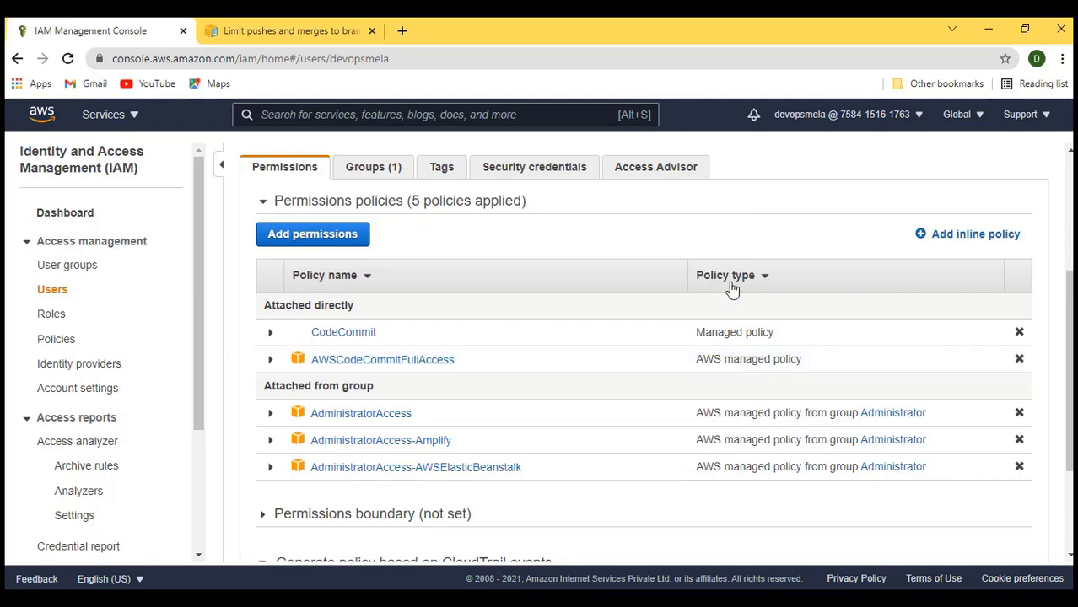
pyautogui.scroll(2, 732, 289)
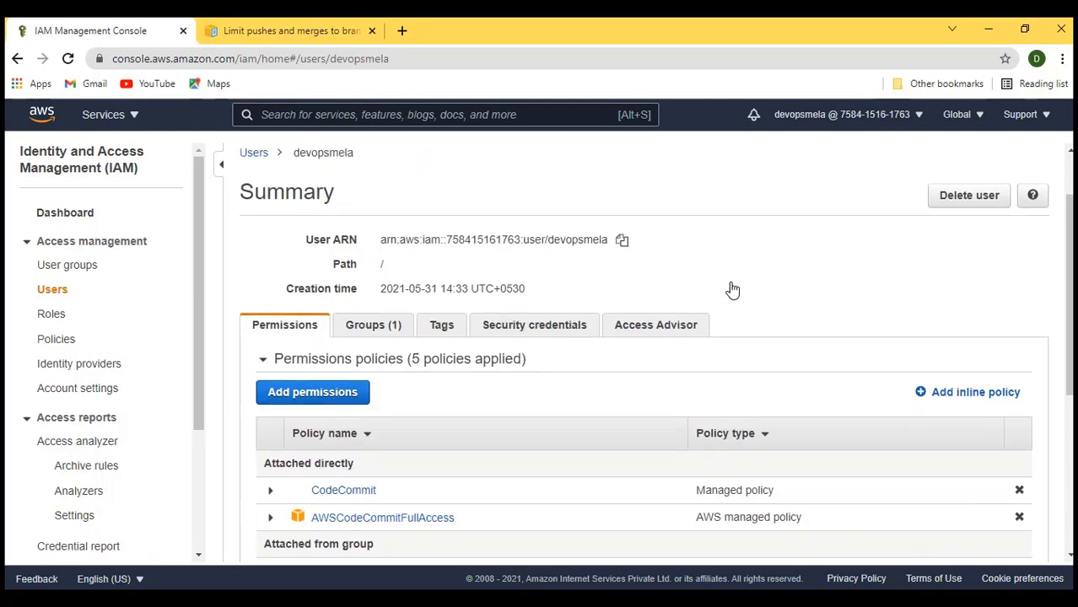
pyautogui.scroll(-2, 732, 289)
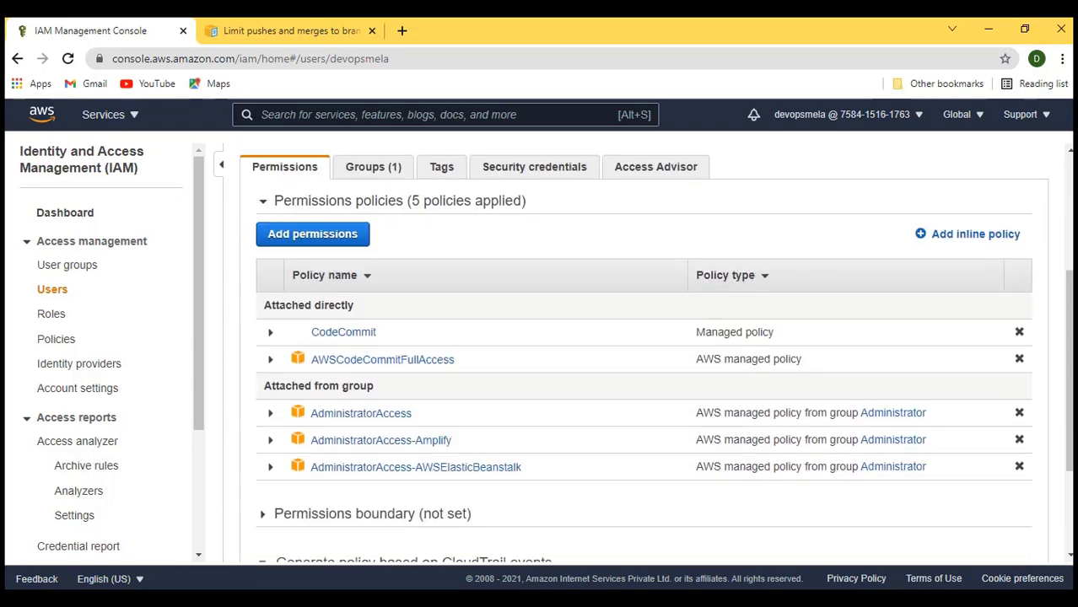
# Start a new inline policy for the devopsmela user and clear the default content of its JSON document
pyautogui.click(974, 236)
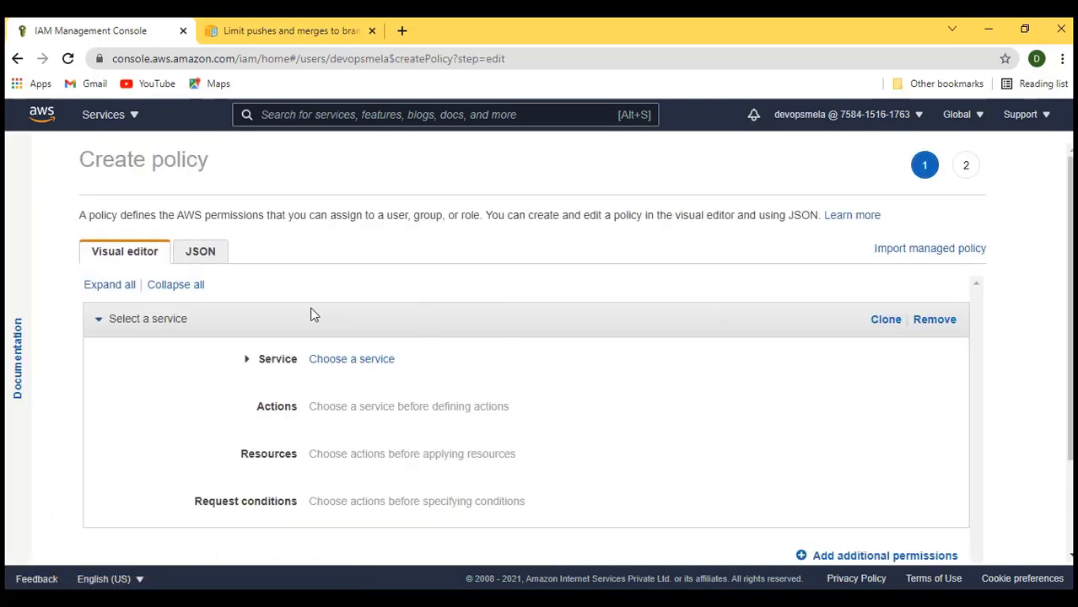
pyautogui.scroll(-1, 464, 345)
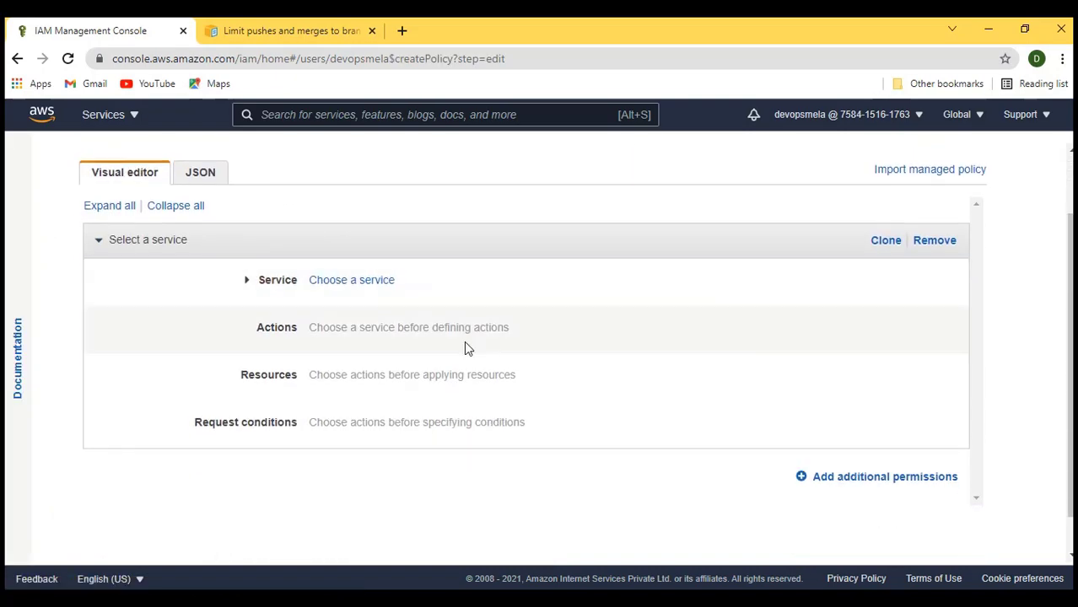
pyautogui.scroll(1, 464, 344)
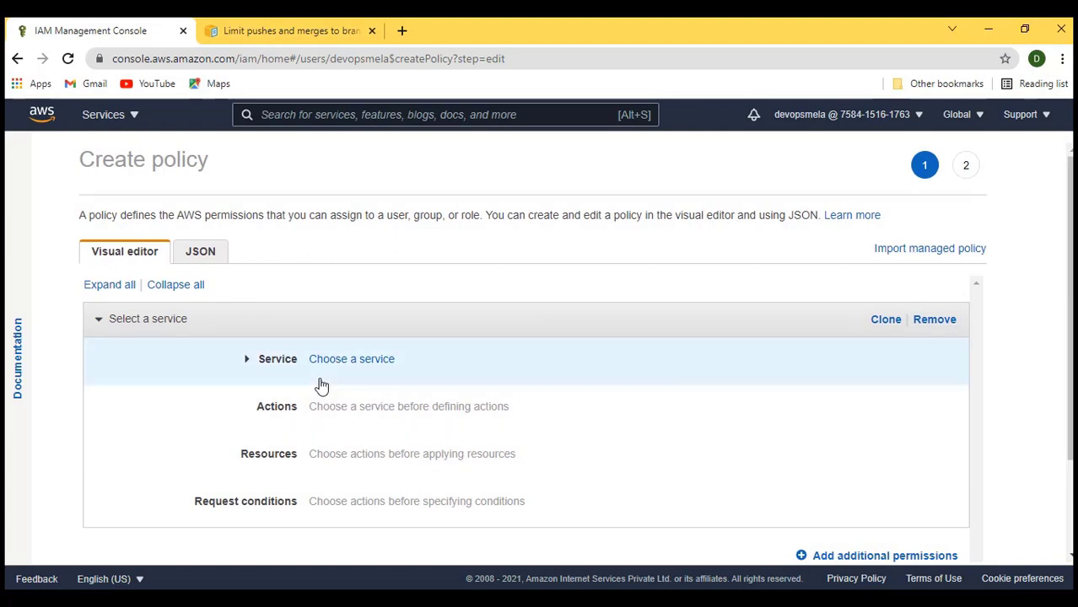
pyautogui.click(253, 366)
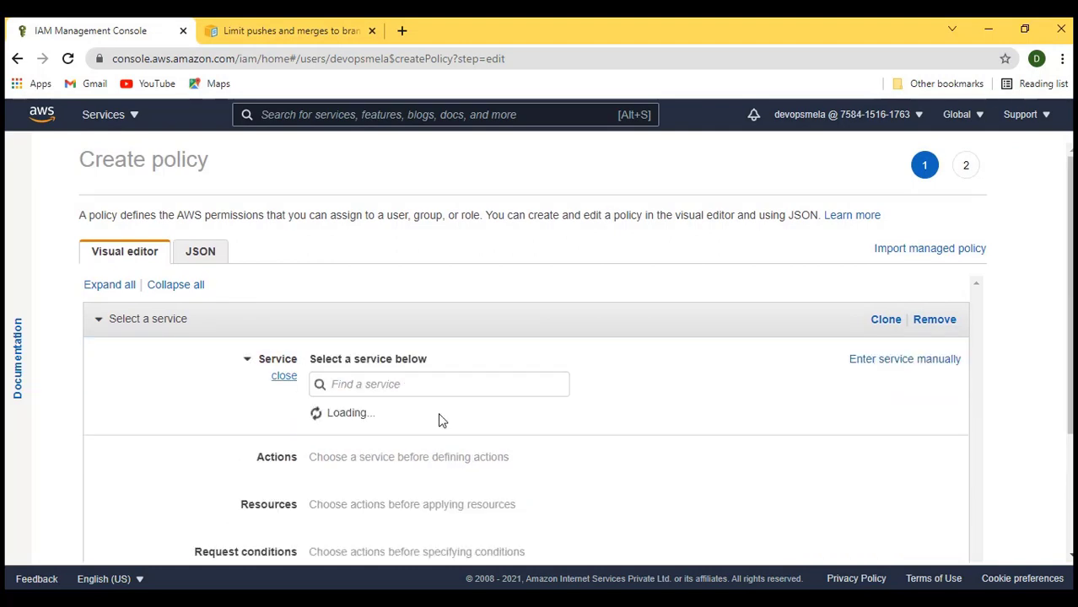
pyautogui.click(248, 364)
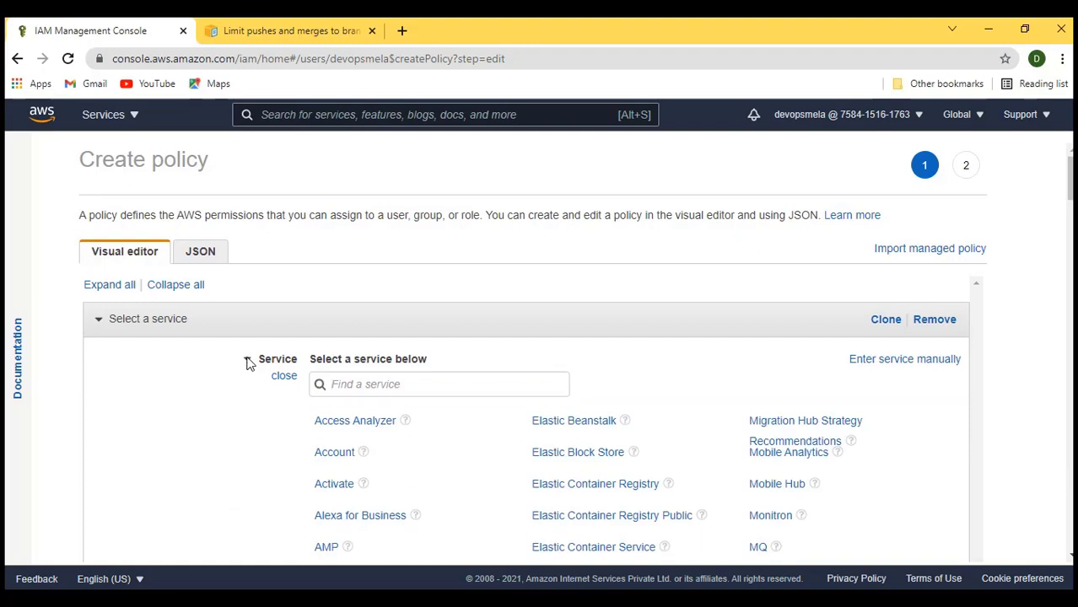
pyautogui.click(204, 257)
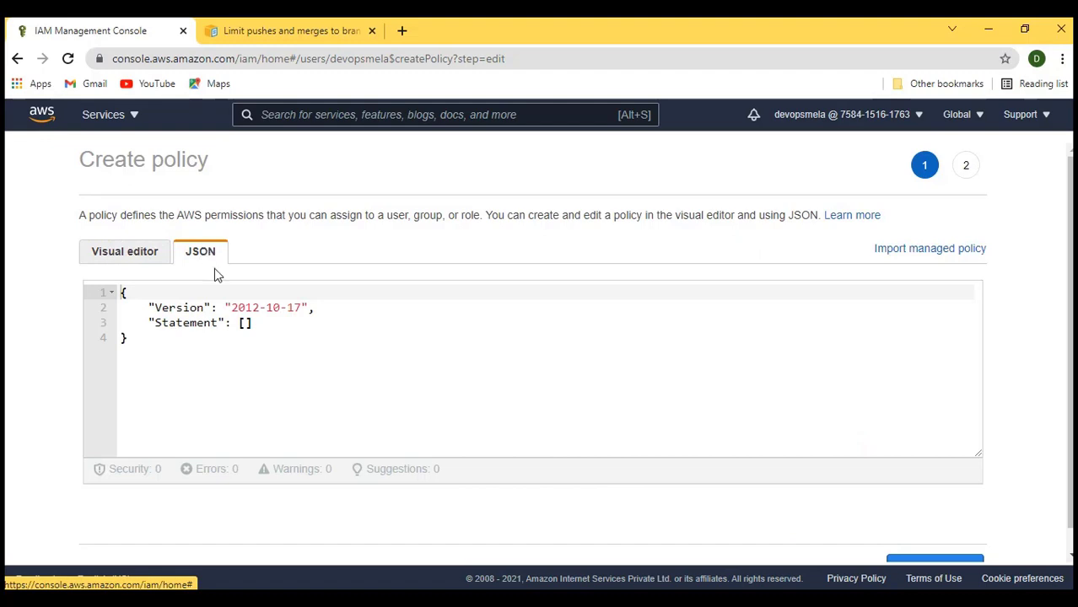
pyautogui.click(273, 387)
pyautogui.hotkey('ctrl', 'a')
pyautogui.press('BackSpace')
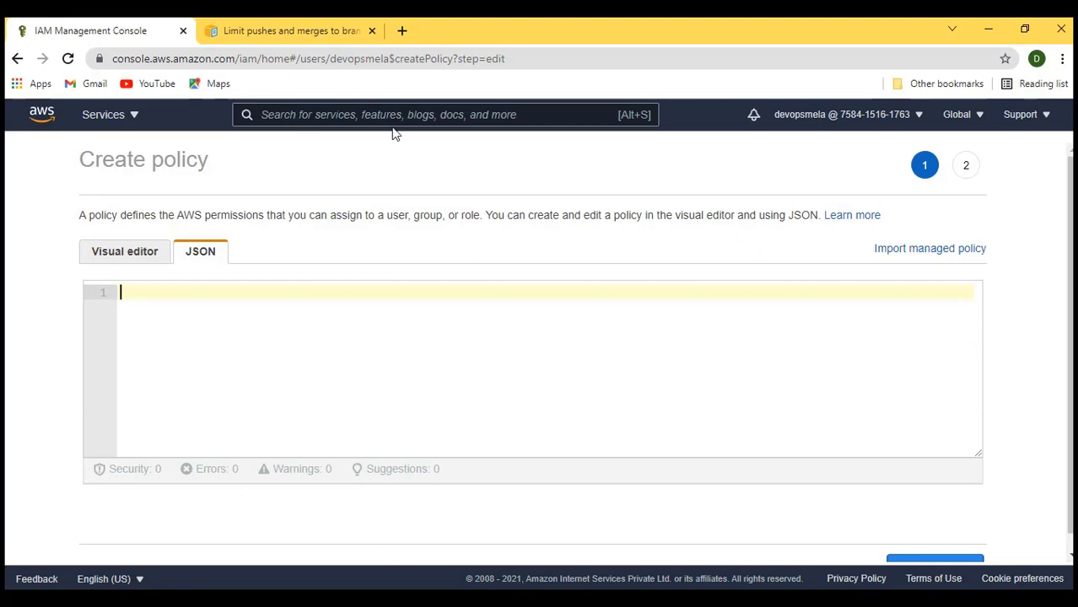
# Copy the example branch-restriction policy from the "Limit pushes and merges to branches" documentation page and paste it into the empty JSON policy
pyautogui.click(254, 30)
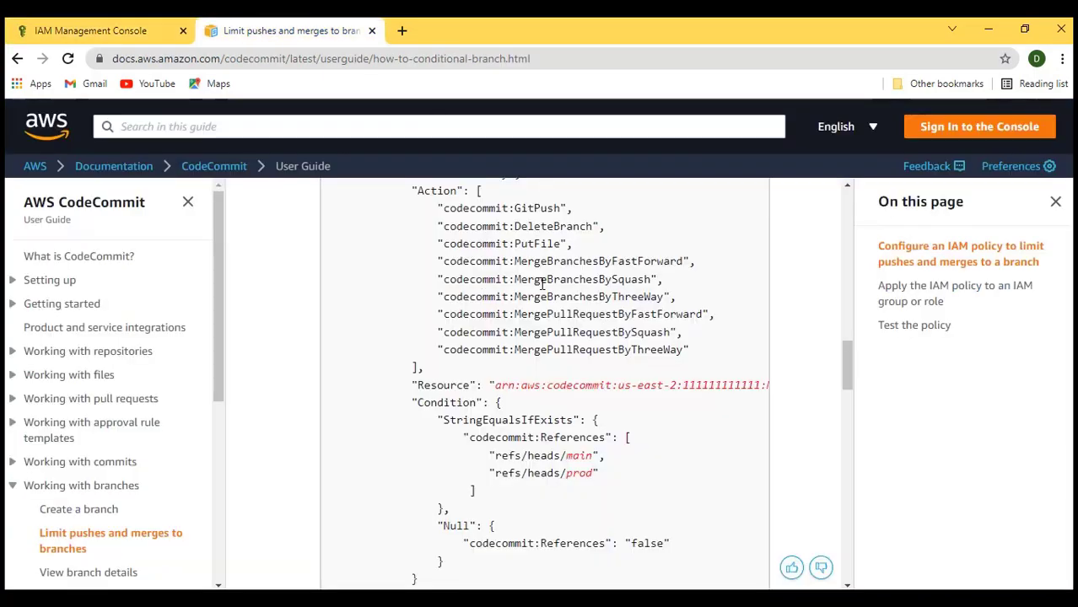
pyautogui.scroll(3, 510, 338)
pyautogui.scroll(3, 510, 338)
pyautogui.scroll(-4, 456, 348)
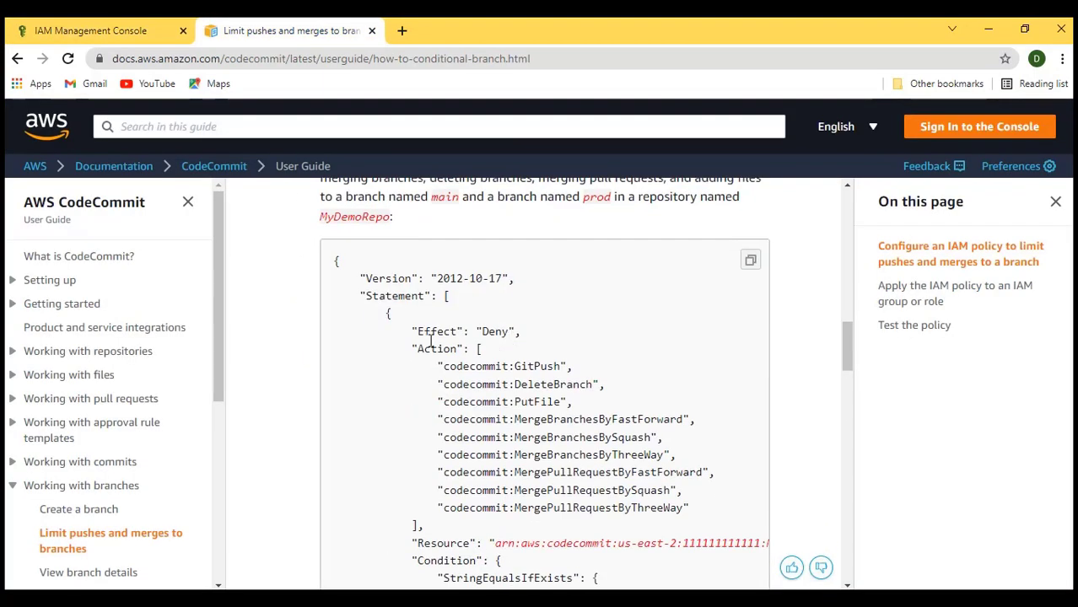
pyautogui.scroll(1, 417, 295)
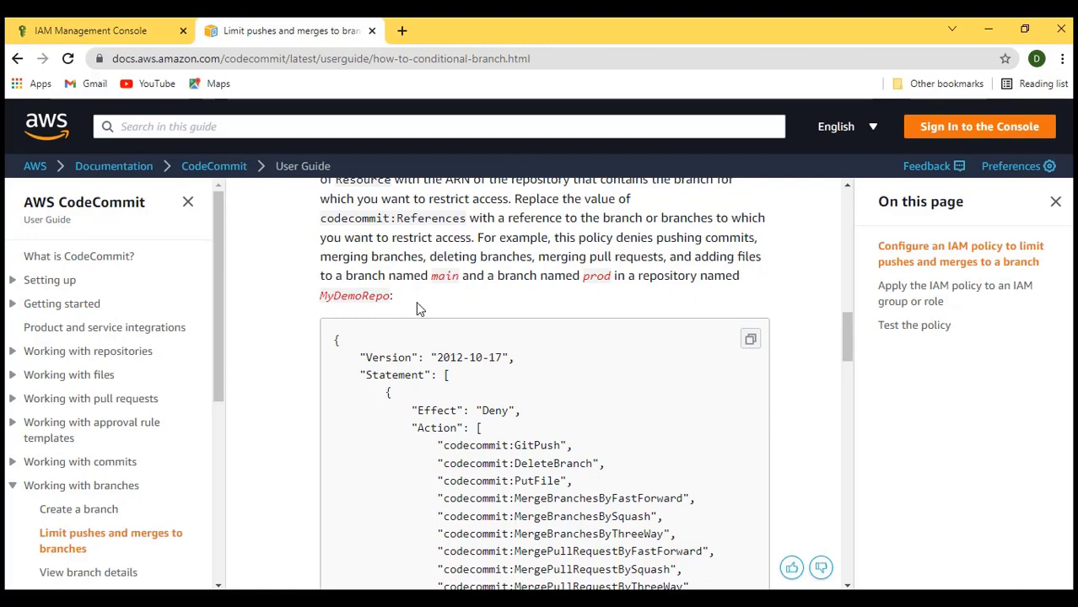
pyautogui.scroll(-3, 417, 304)
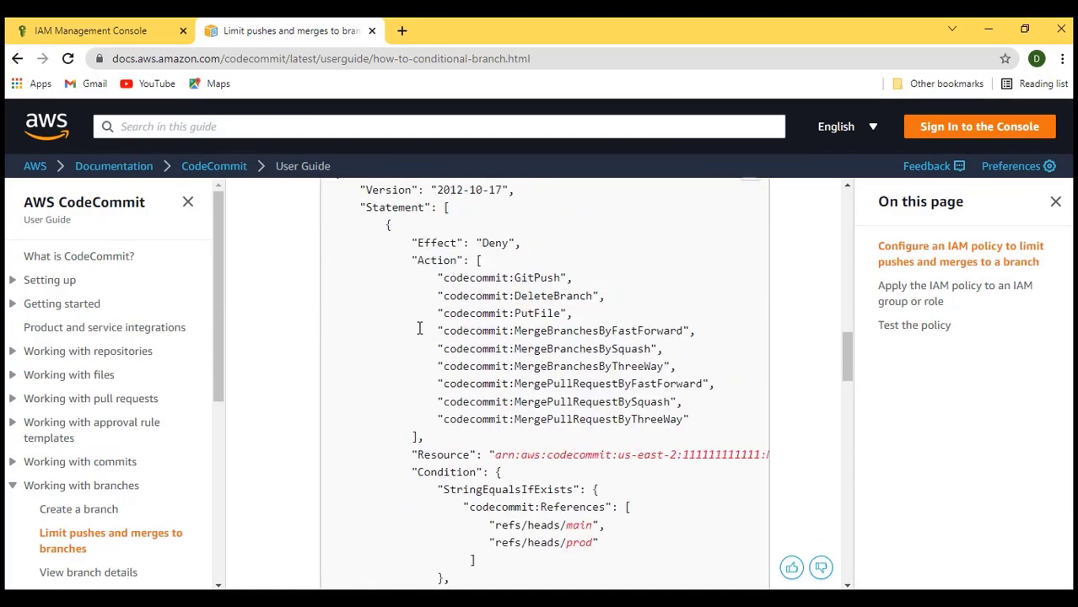
pyautogui.scroll(3, 420, 329)
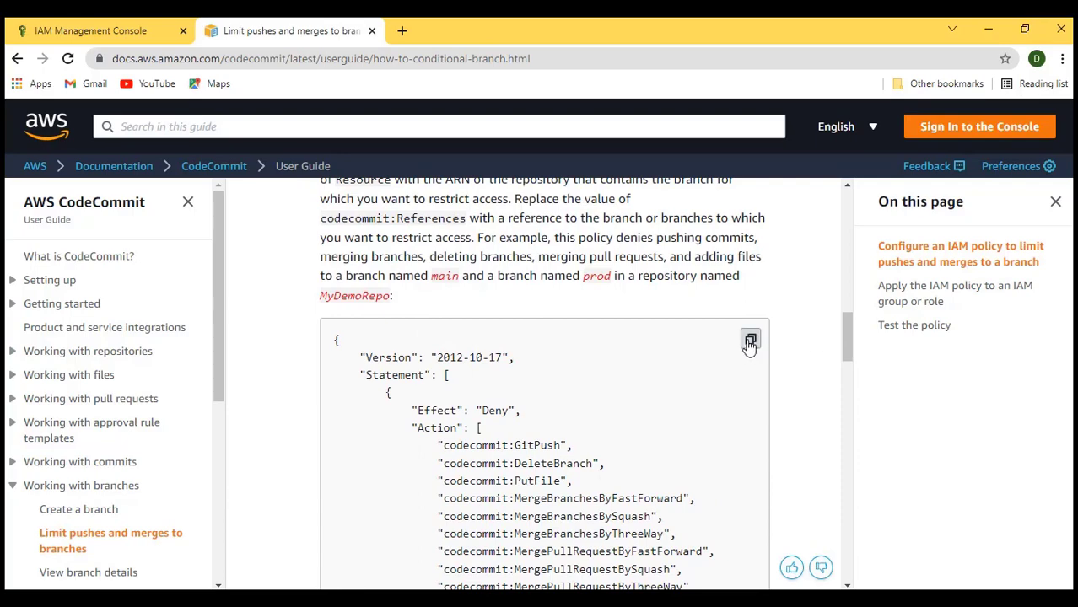
pyautogui.click(134, 30)
pyautogui.hotkey('ctrl', 'v')
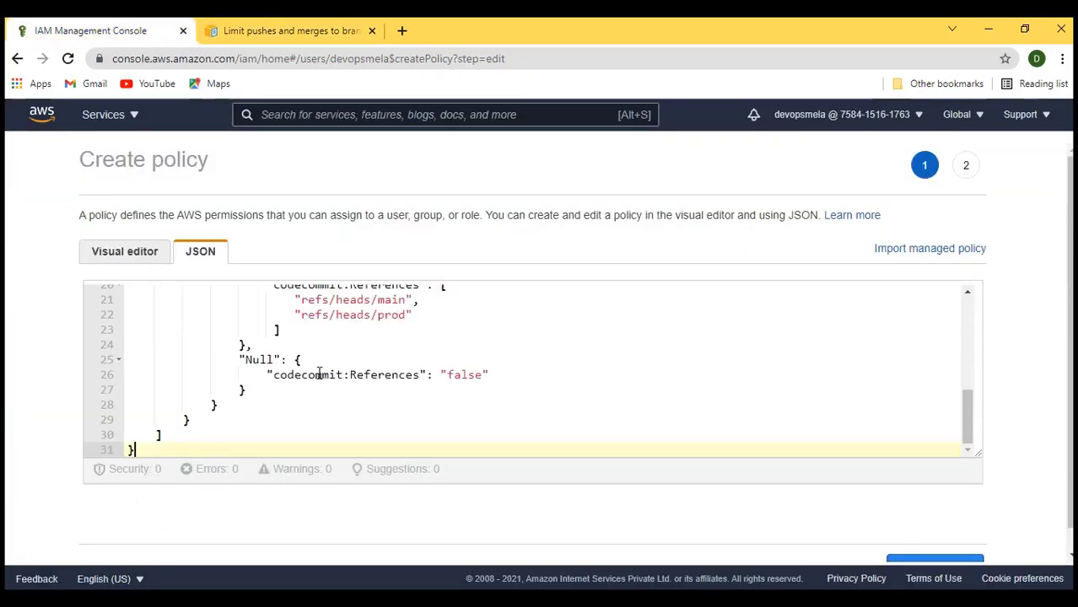
# Examine the pasted policy's Deny effect, its list of CodeCommit actions, the resource and the branch reference condition
pyautogui.scroll(4, 321, 377)
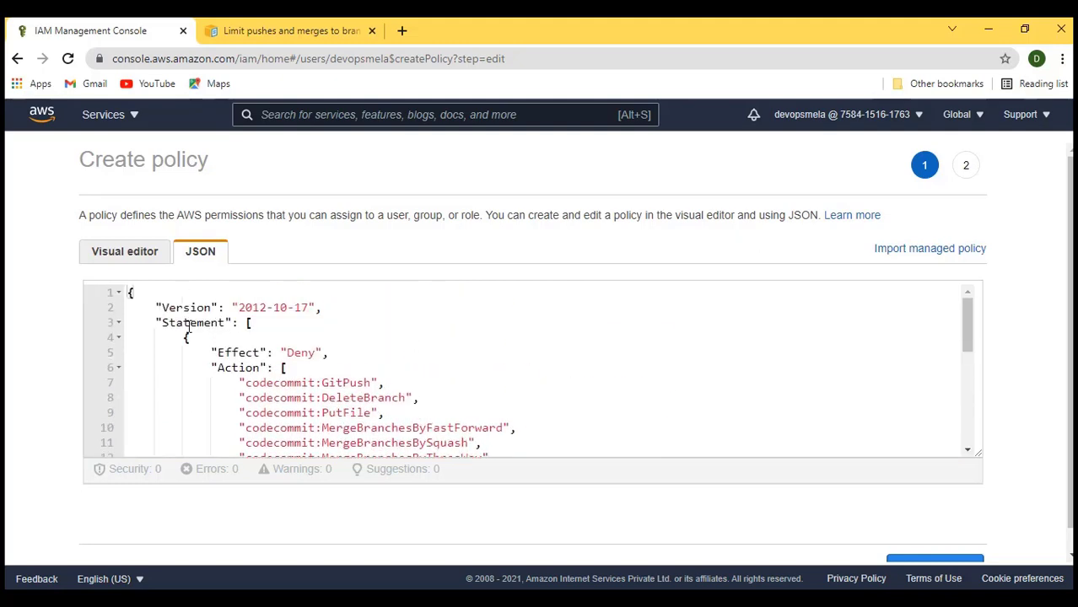
pyautogui.scroll(-1, 225, 345)
pyautogui.moveTo(212, 305); pyautogui.dragTo(356, 305)
pyautogui.scroll(-1, 361, 324)
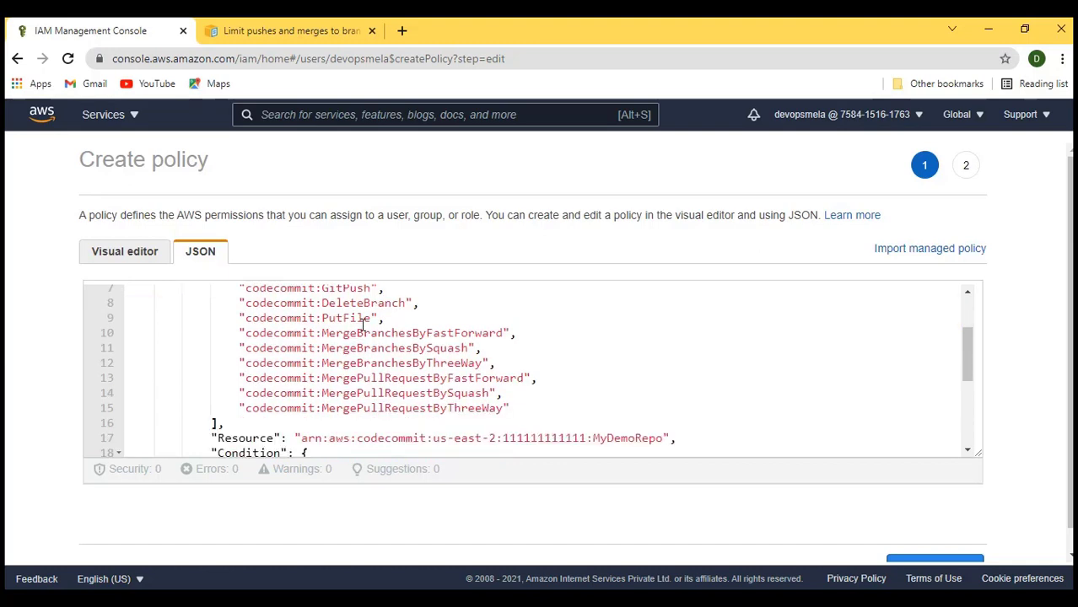
pyautogui.scroll(1, 259, 310)
pyautogui.moveTo(212, 315); pyautogui.dragTo(473, 464)
pyautogui.scroll(3, 443, 368)
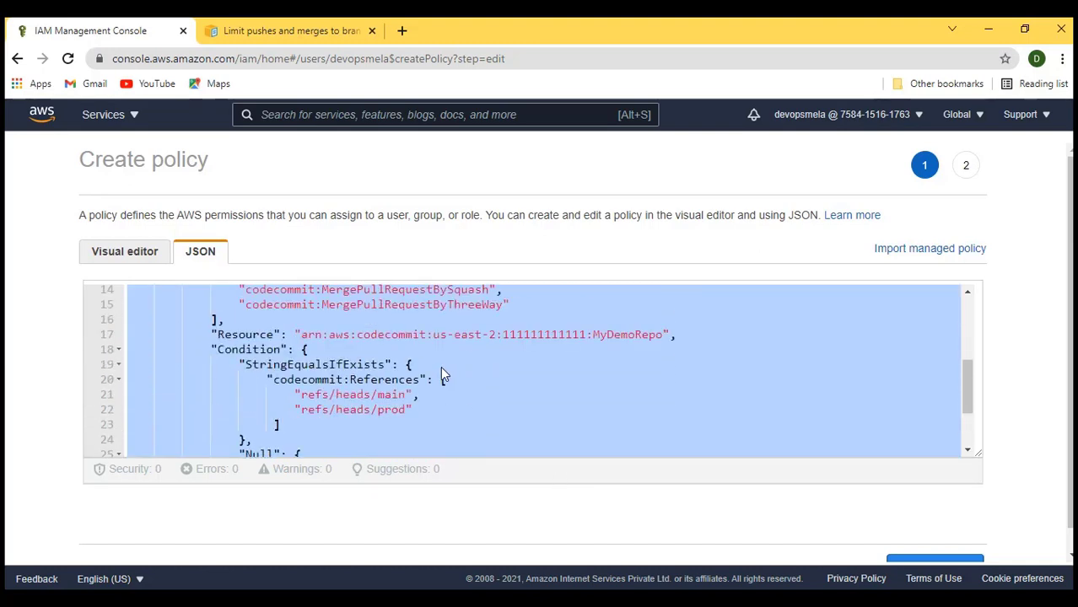
pyautogui.click(440, 381)
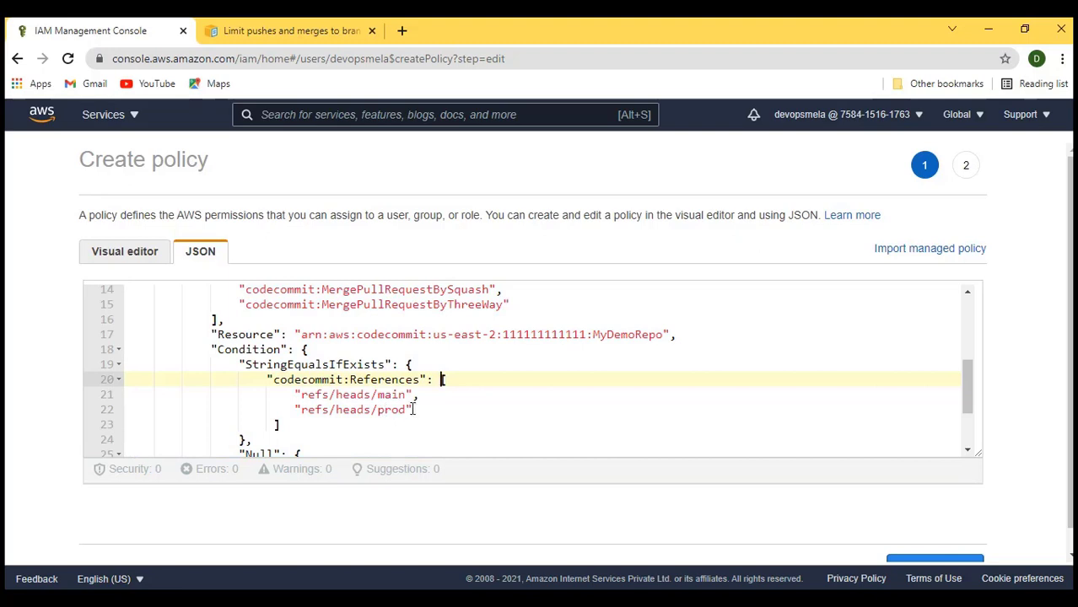
# Delete the "refs/heads/prod" entry from the policy's codecommit:References list
pyautogui.moveTo(414, 409); pyautogui.dragTo(288, 414)
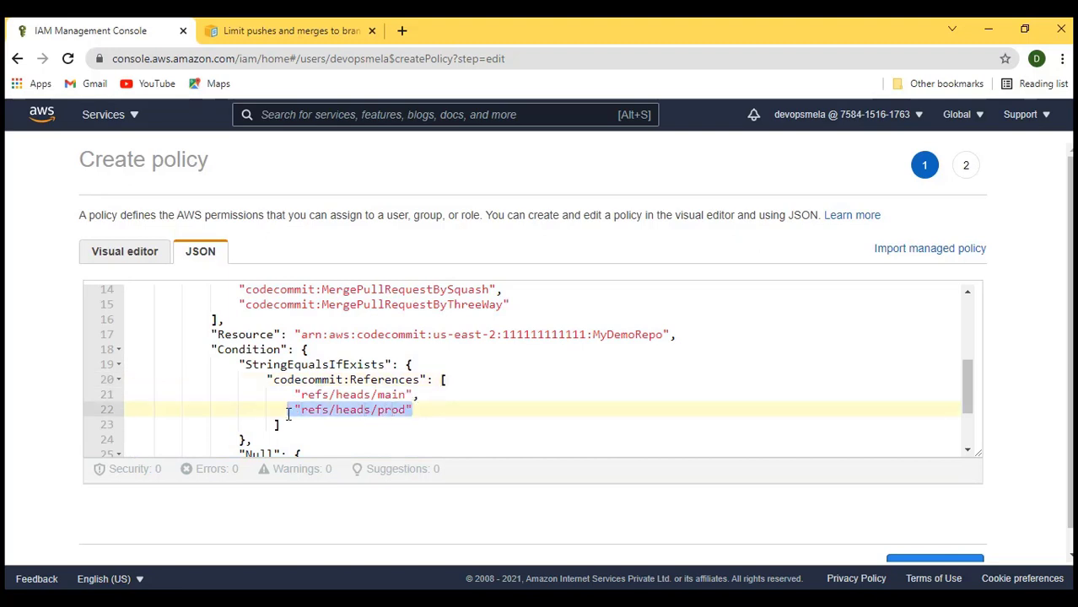
pyautogui.press('BackSpace')
pyautogui.press('BackSpace')
pyautogui.press('BackSpace')
pyautogui.press('BackSpace')
pyautogui.press('BackSpace')
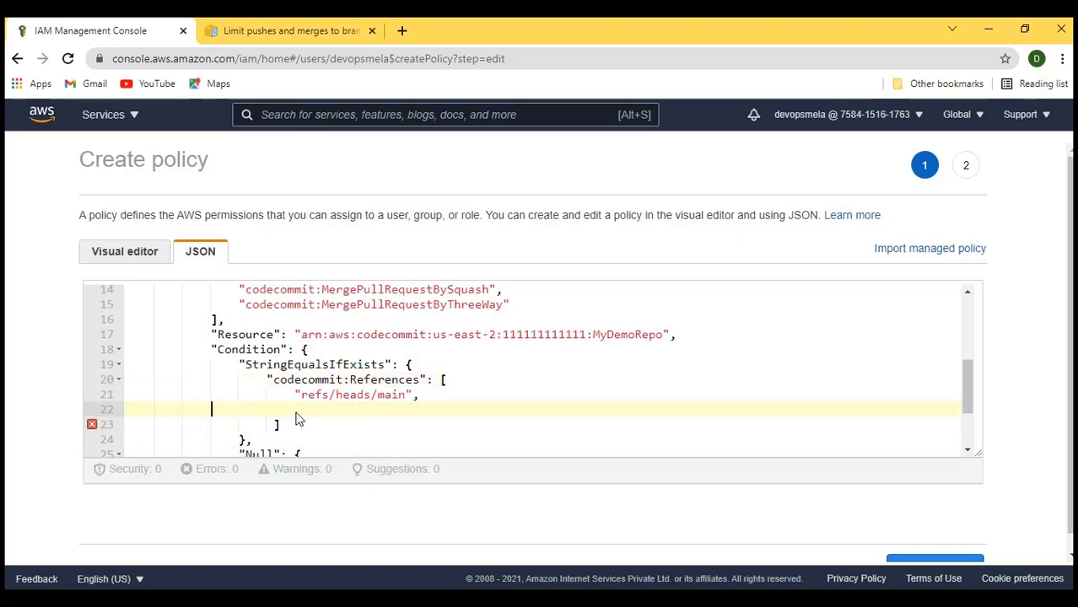
# Change the remaining branch reference to "refs/heads/master" and remove its trailing comma and the empty line below it
pyautogui.doubleClick(396, 395)
pyautogui.write('master')
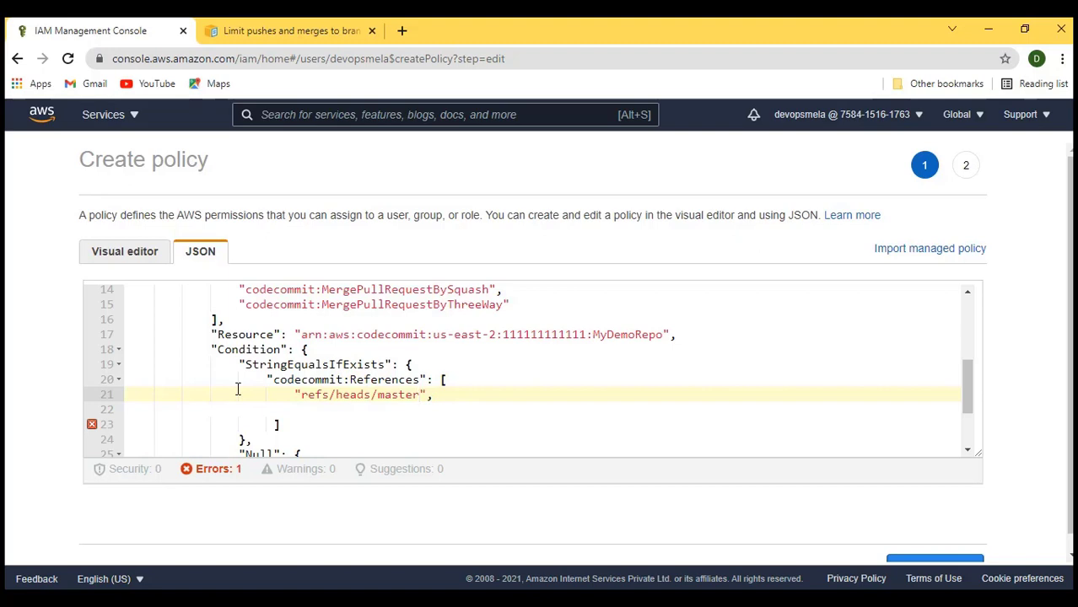
pyautogui.moveTo(435, 397); pyautogui.dragTo(437, 408)
pyautogui.click(436, 395)
pyautogui.press('BackSpace')
pyautogui.click(281, 410)
pyautogui.press('BackSpace')
pyautogui.press('BackSpace')
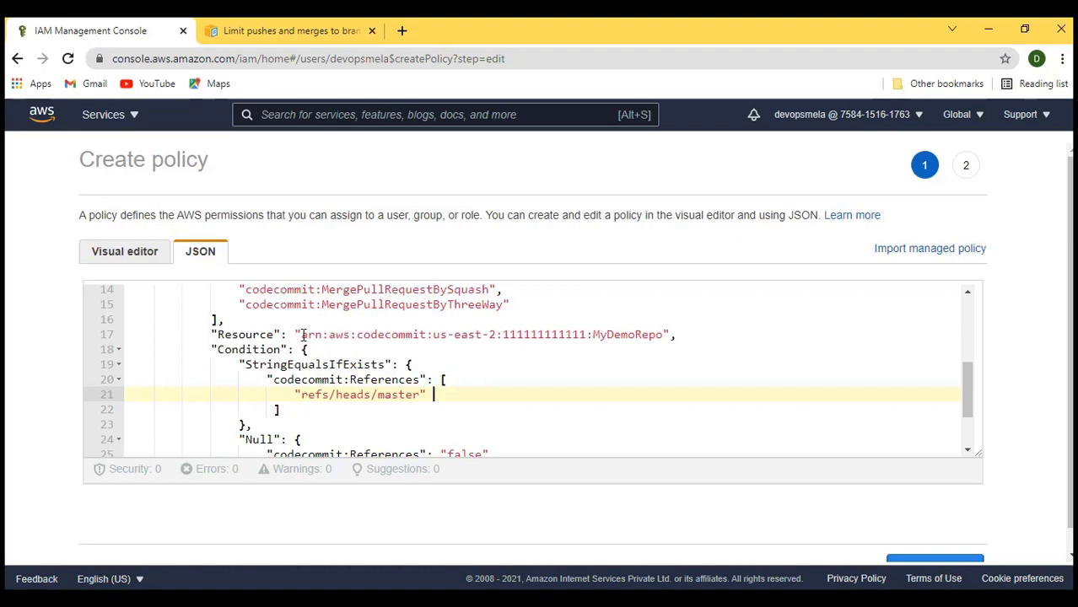
# Open the AWS console in a separate browser tab and go to the settings of demo_repo in CodeCommit
pyautogui.moveTo(303, 335); pyautogui.dragTo(657, 334)
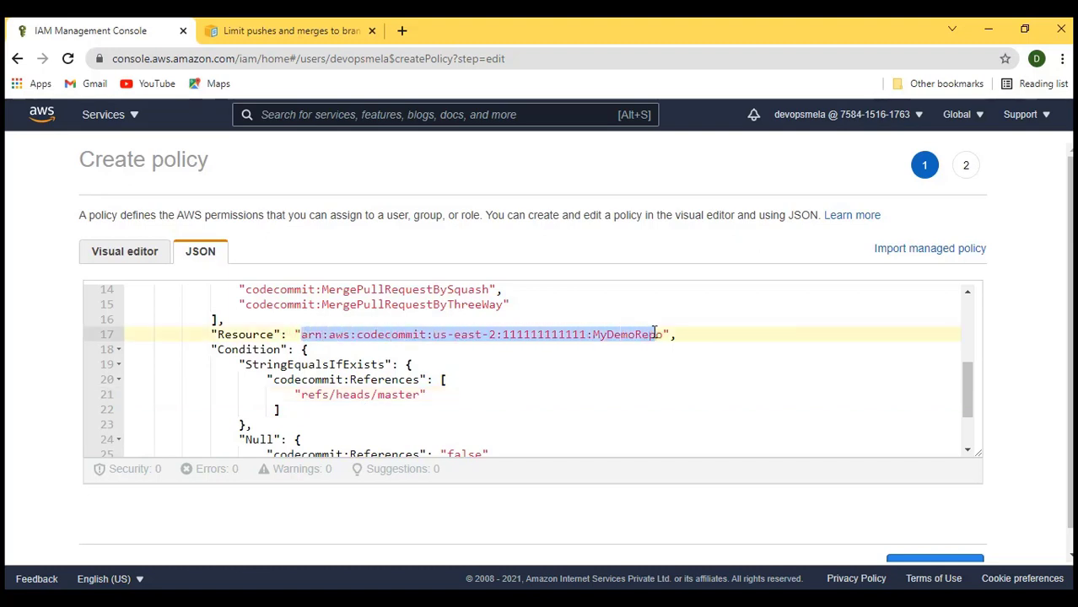
pyautogui.click(608, 353)
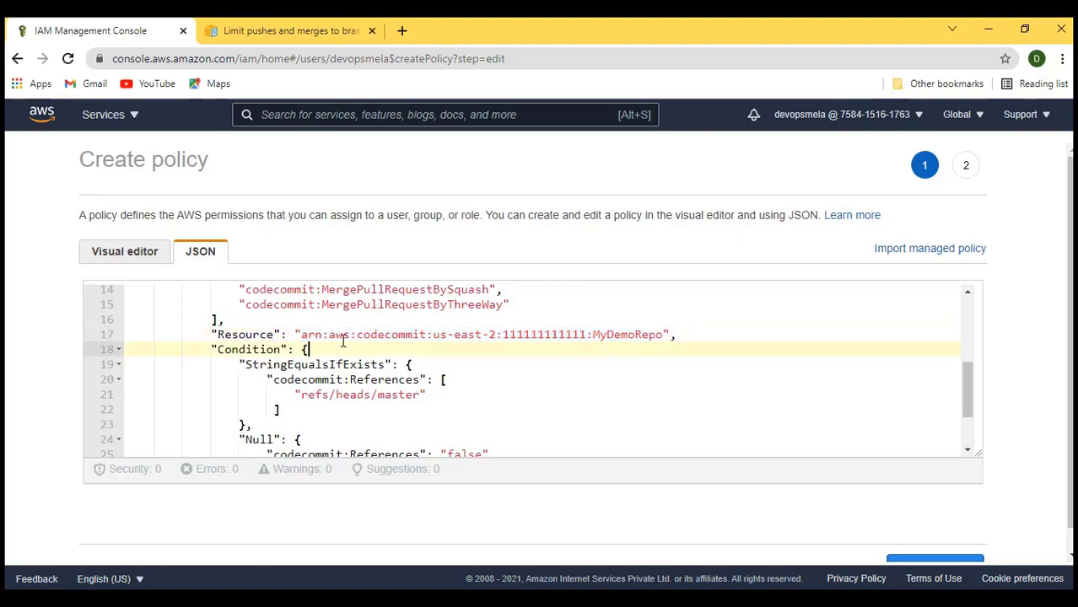
pyautogui.rightClick(40, 112)
pyautogui.click(90, 126)
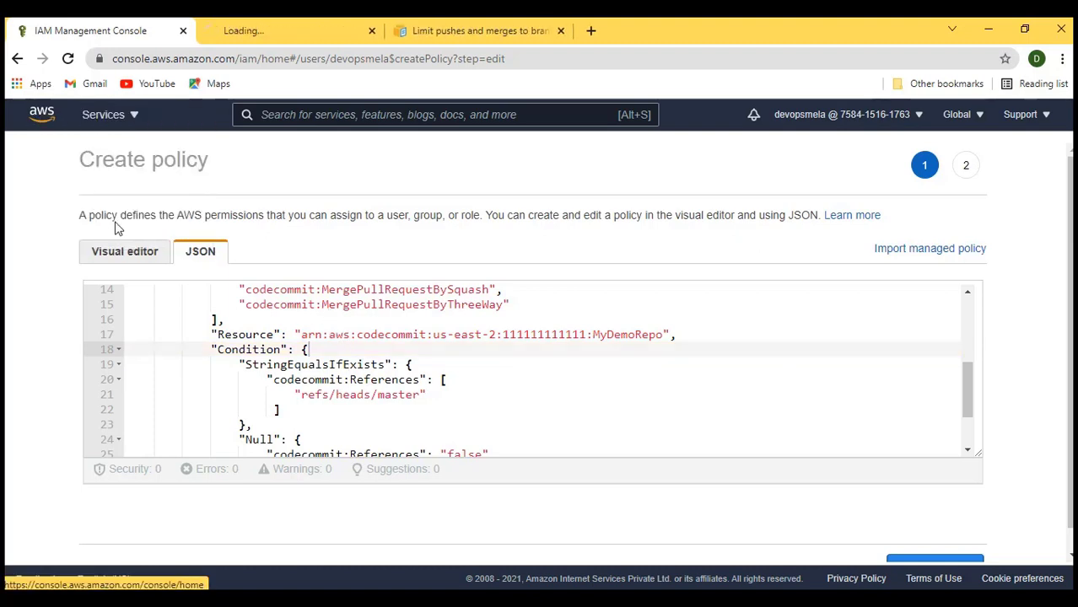
pyautogui.click(239, 34)
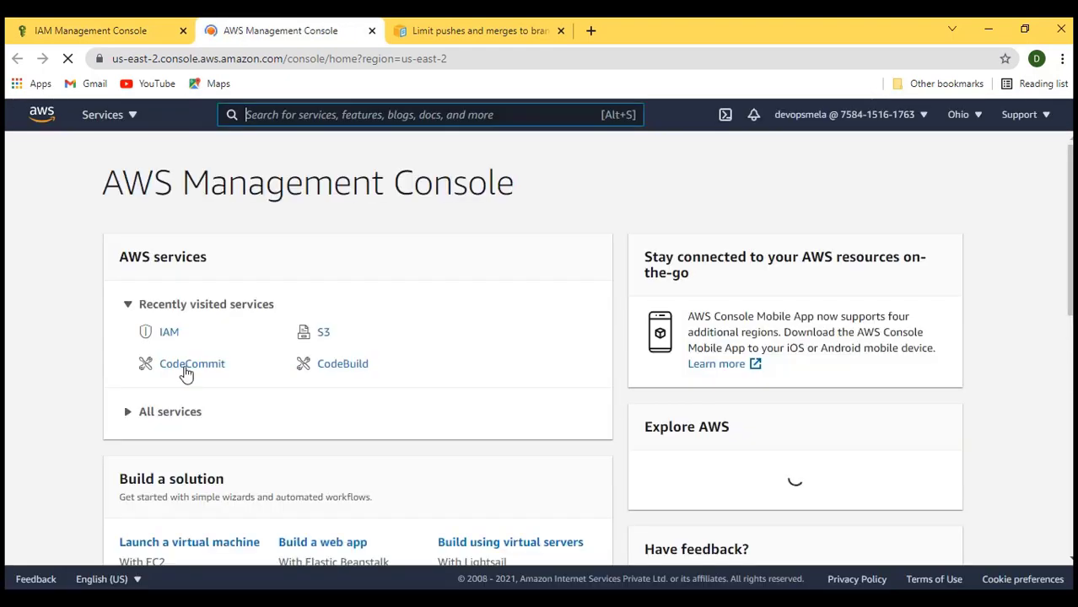
pyautogui.click(187, 371)
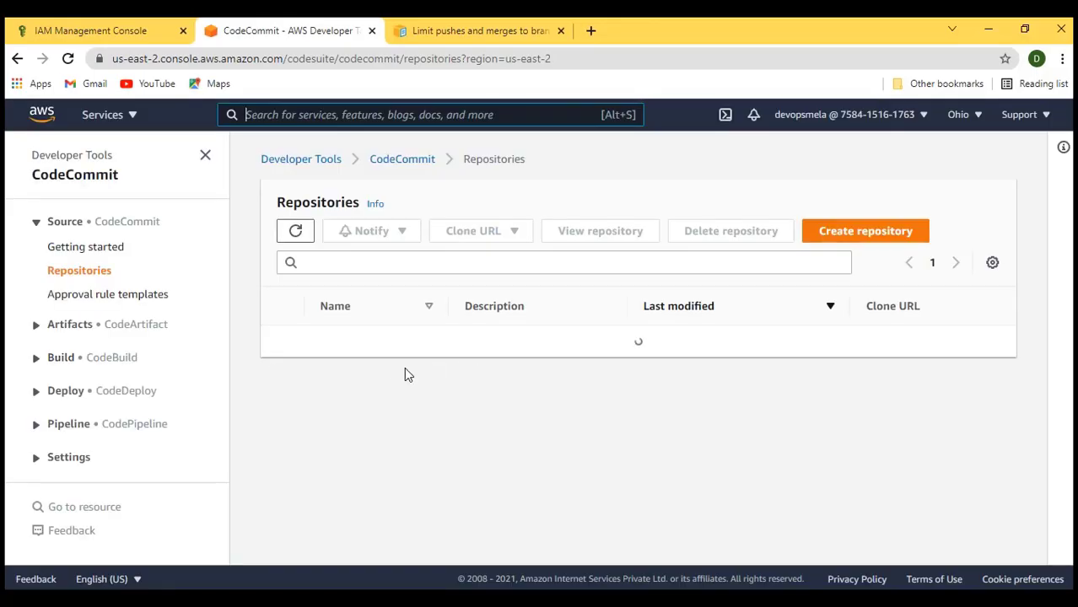
pyautogui.click(345, 354)
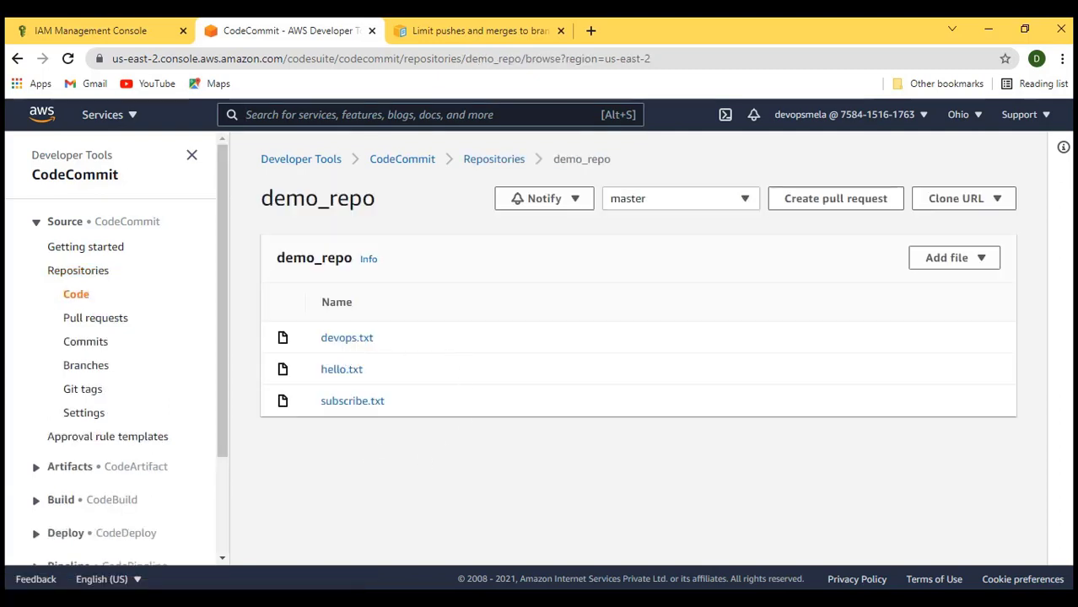
pyautogui.click(87, 415)
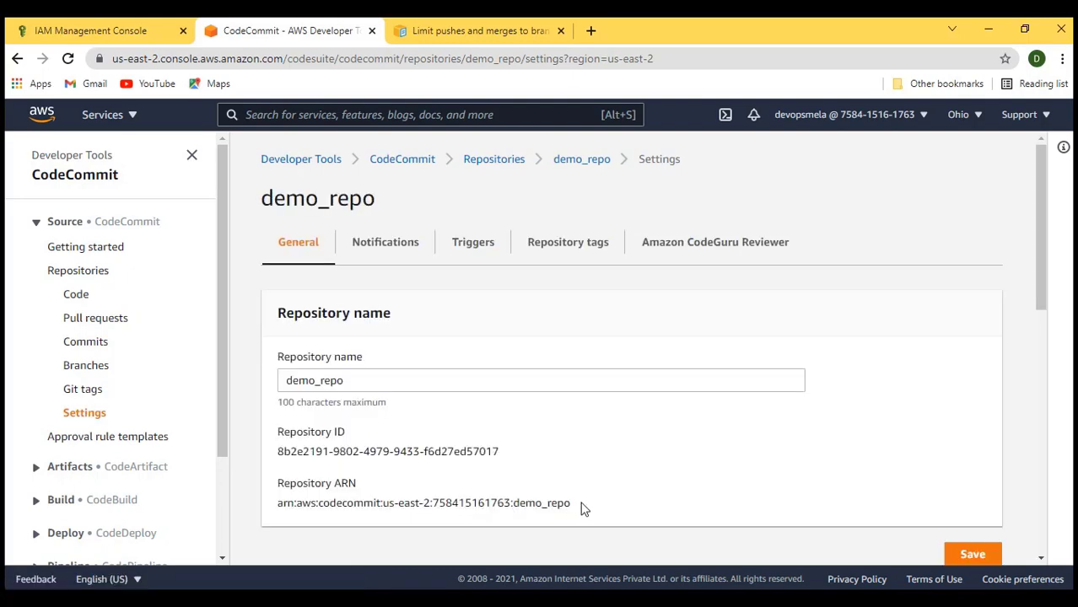
# Copy the repository ARN of demo_repo and paste it over the example ARN in the policy's Resource element
pyautogui.moveTo(573, 503); pyautogui.dragTo(276, 508)
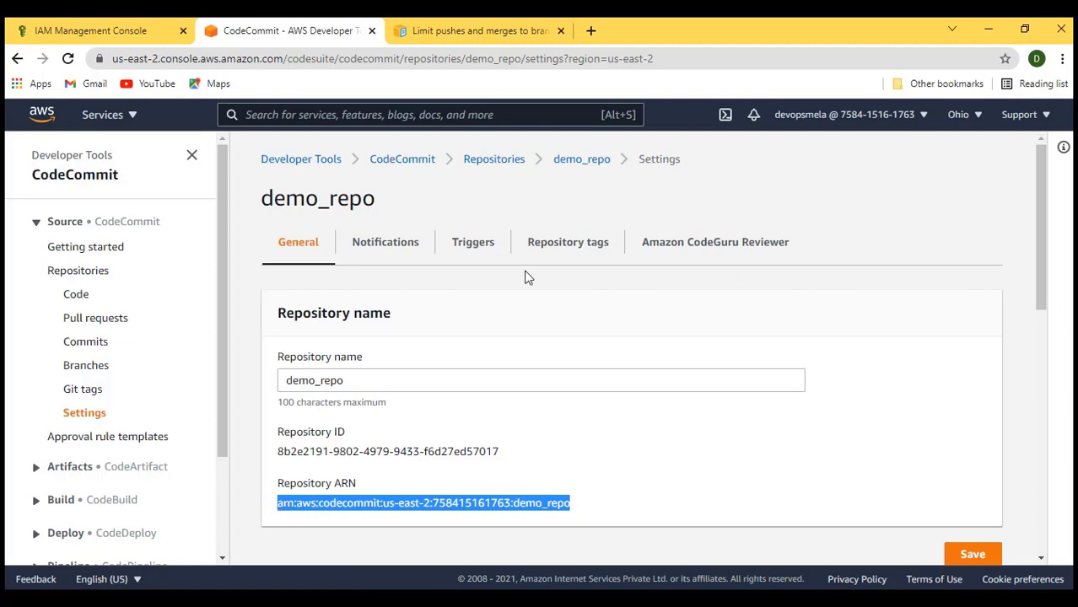
pyautogui.click(89, 29)
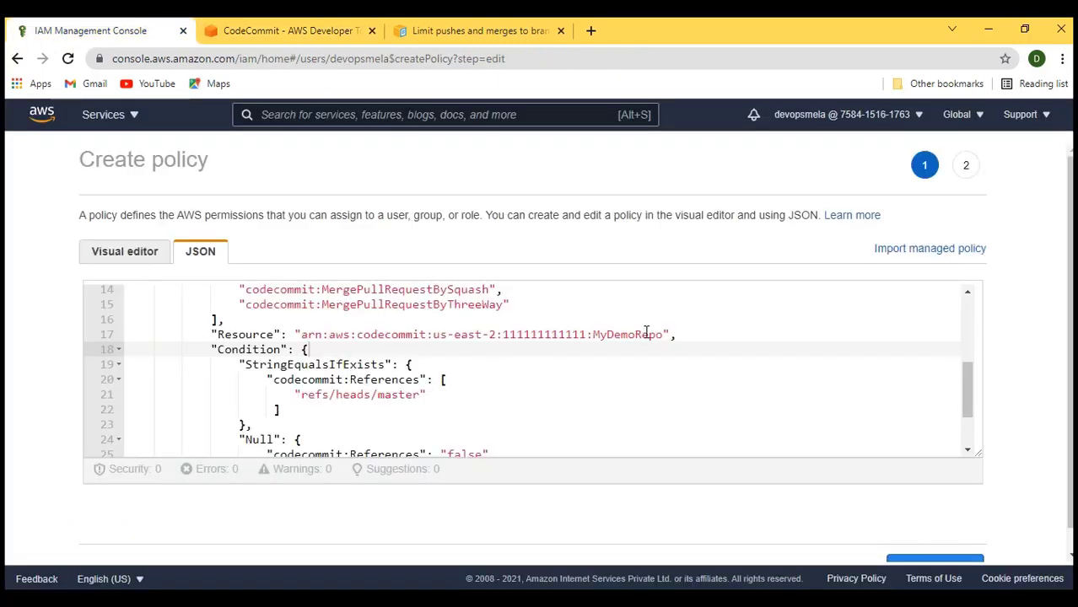
pyautogui.moveTo(664, 334); pyautogui.dragTo(302, 333)
pyautogui.hotkey('ctrl', 'v')
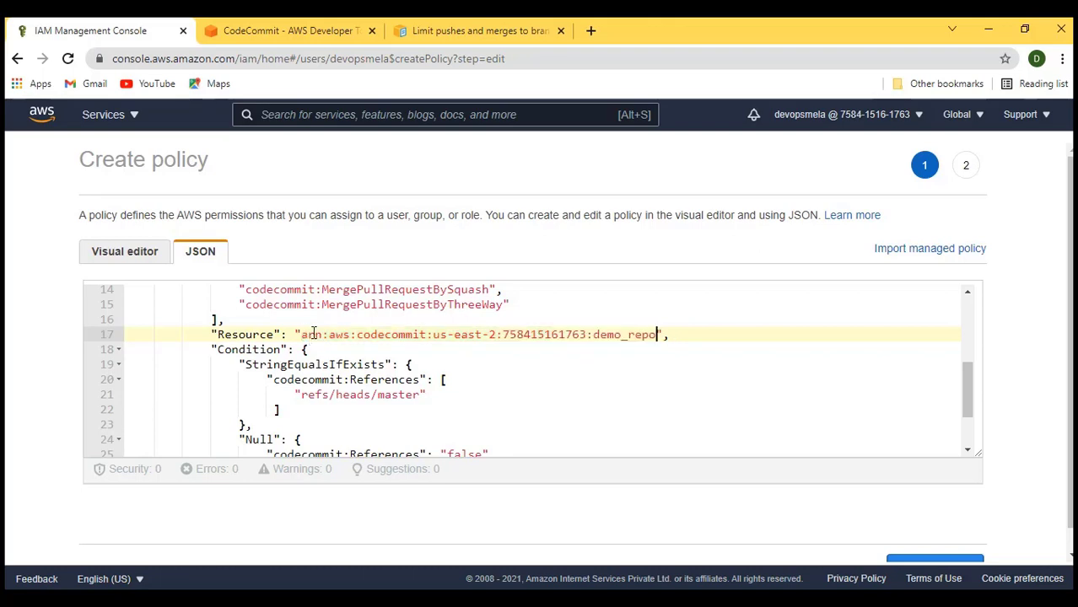
# Proceed to the policy review, name the inline policy master-deny and create it
pyautogui.scroll(-1, 686, 517)
pyautogui.click(939, 545)
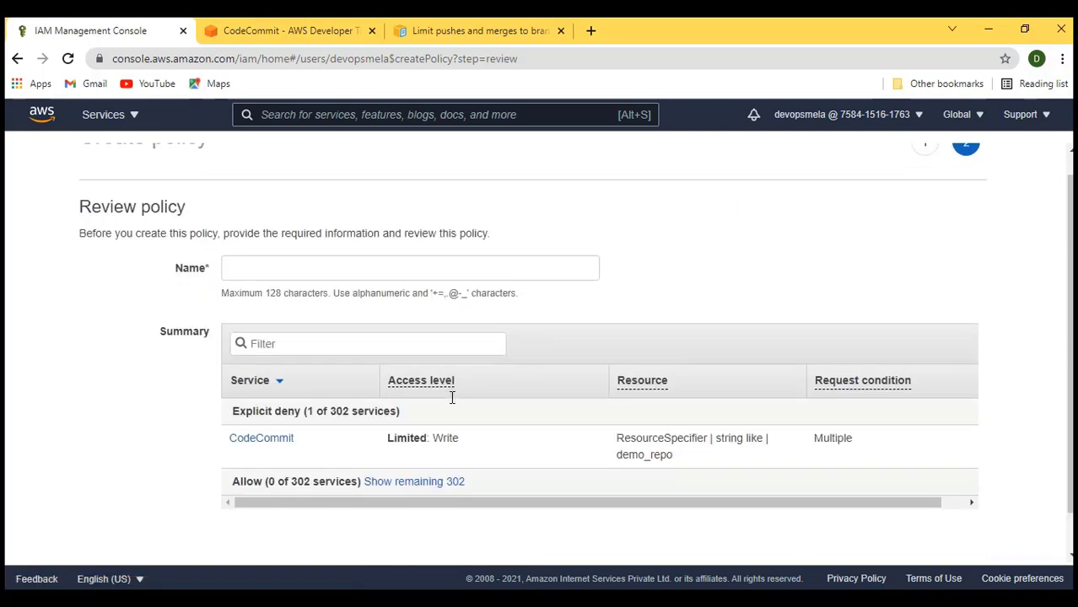
pyautogui.click(436, 265)
pyautogui.write('master-deny')
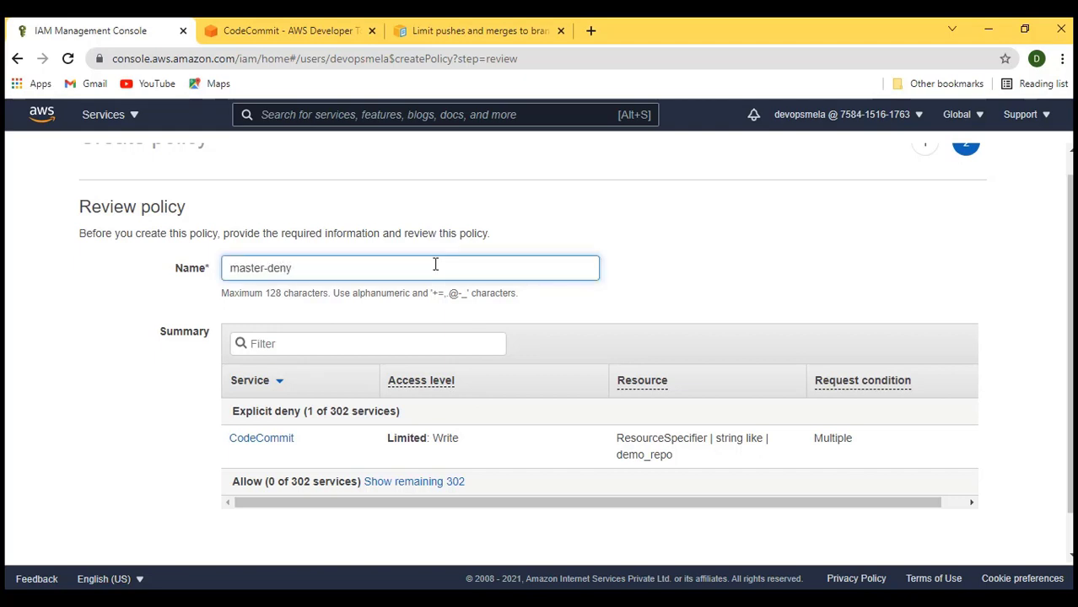
pyautogui.hotkey('ctrl', 'a')
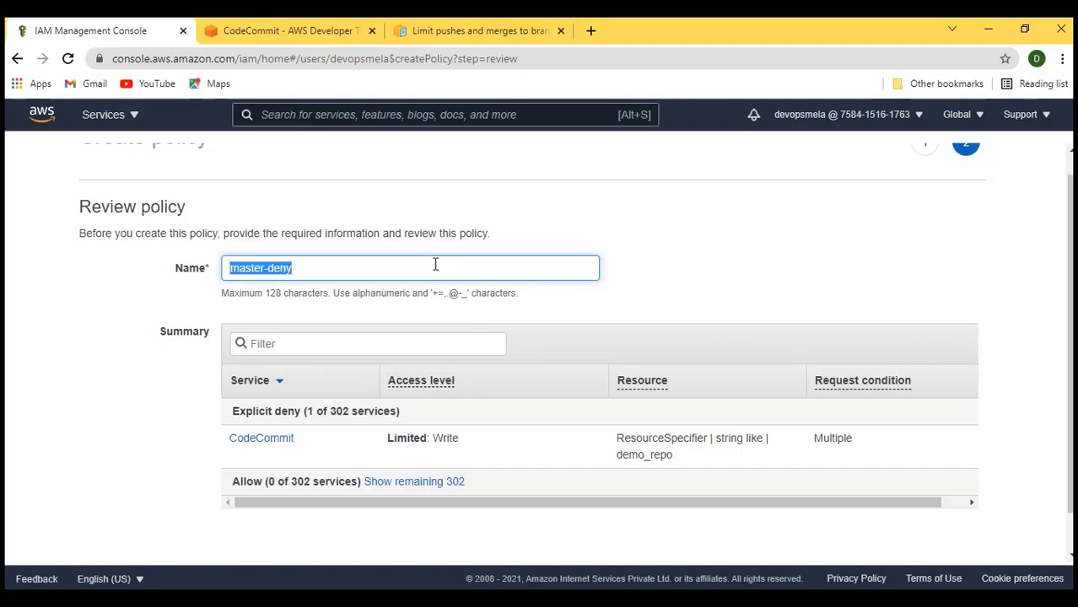
pyautogui.scroll(-1, 1000, 455)
pyautogui.click(921, 548)
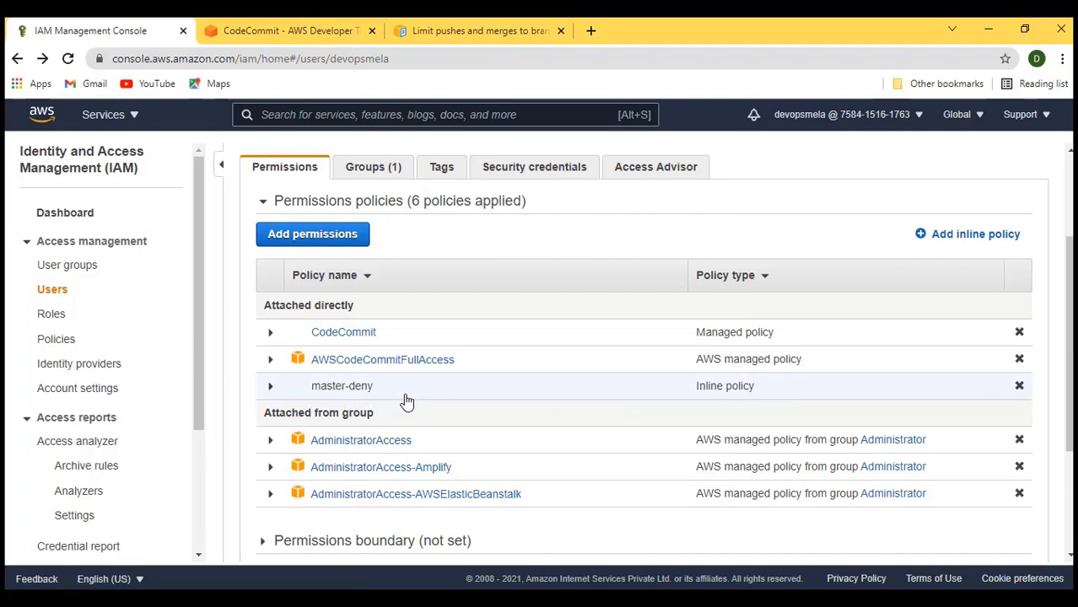
# Switch to the Git Bash terminal, clear it, list the files in demo_repo and open hello.txt in vi
pyautogui.click(566, 600)
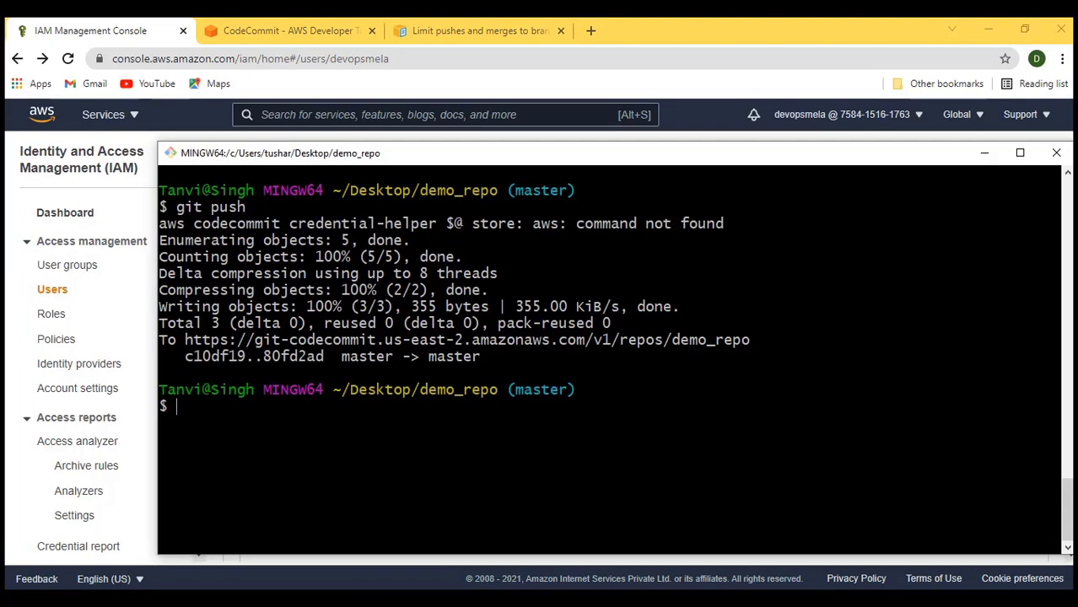
pyautogui.hotkey('ctrl', 'l')
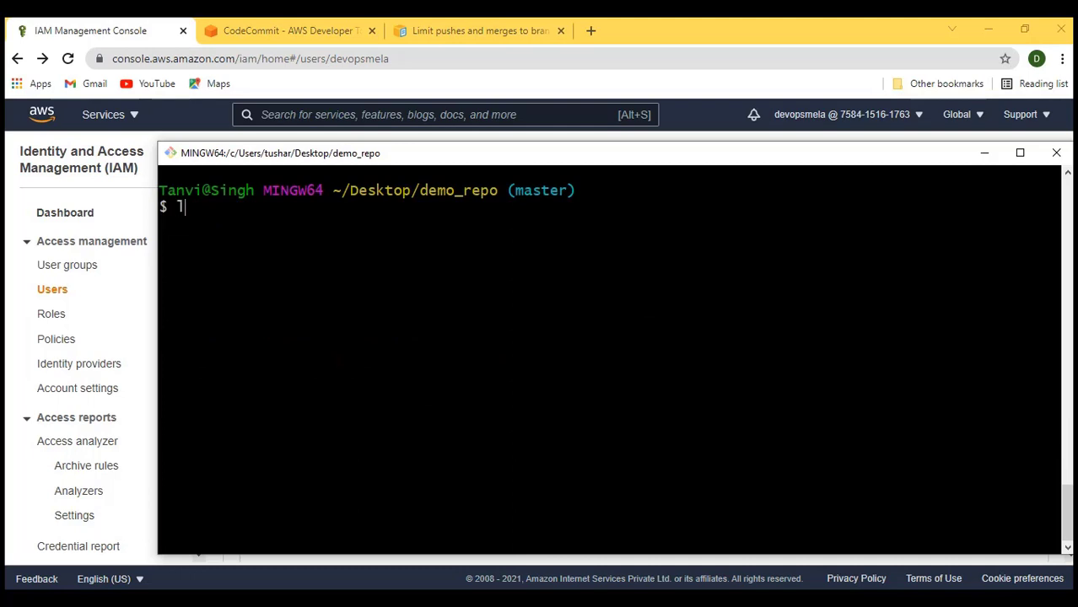
pyautogui.write('ls')
pyautogui.press('Return')
pyautogui.write('vi hello.txt')
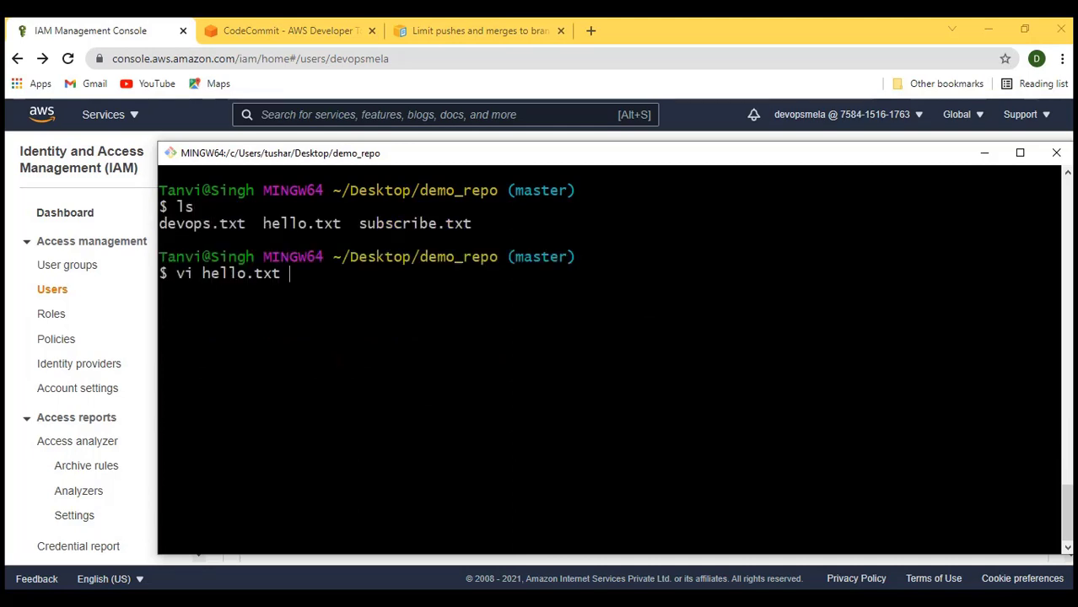
pyautogui.press('Return')
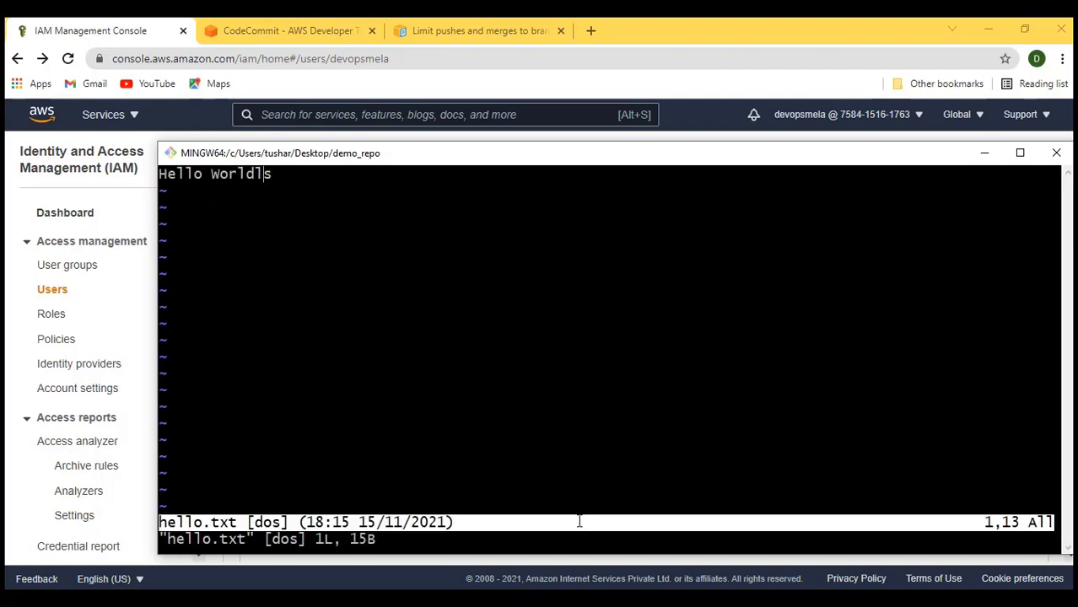
# Edit hello.txt to read "Hello World!!" with a second line "Do like and share!!", then save and quit vi
pyautogui.press('i')
pyautogui.press('Right')
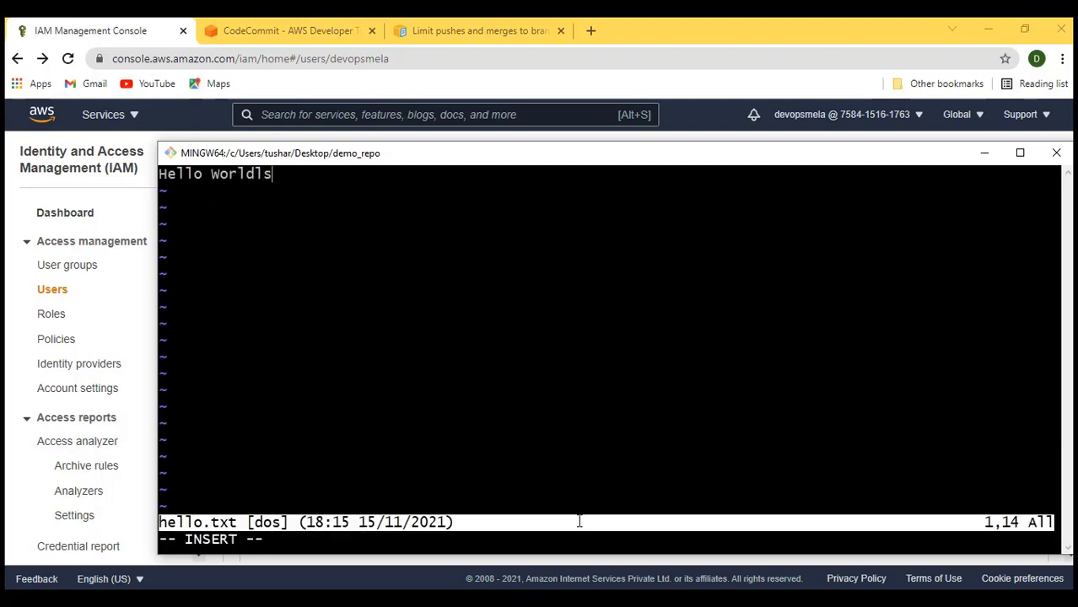
pyautogui.press('BackSpace')
pyautogui.press('BackSpace')
pyautogui.write('!!')
pyautogui.press('Return')
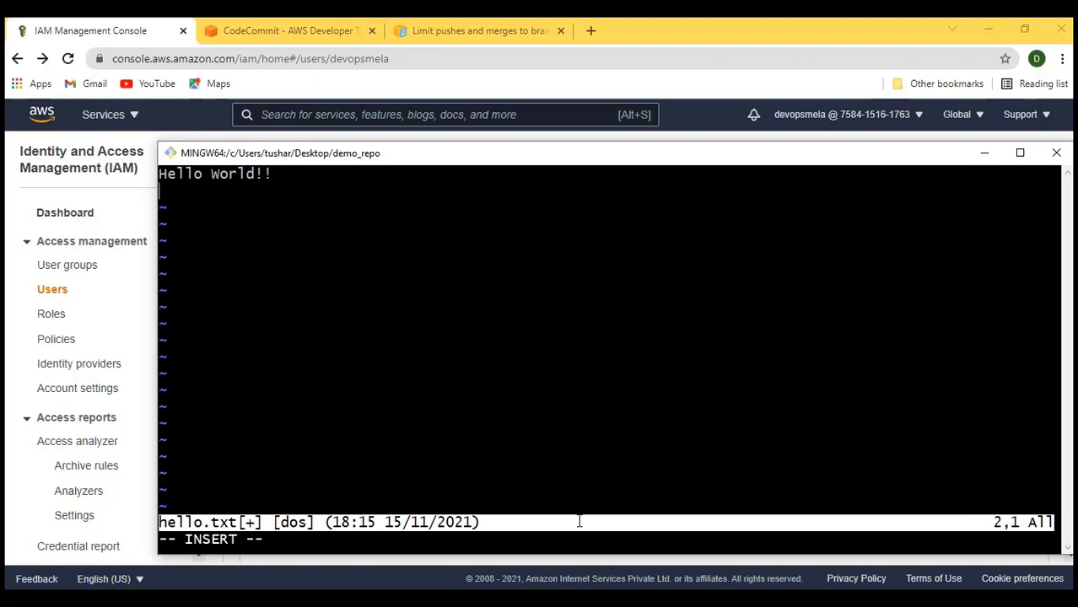
pyautogui.write('Do like and shar')
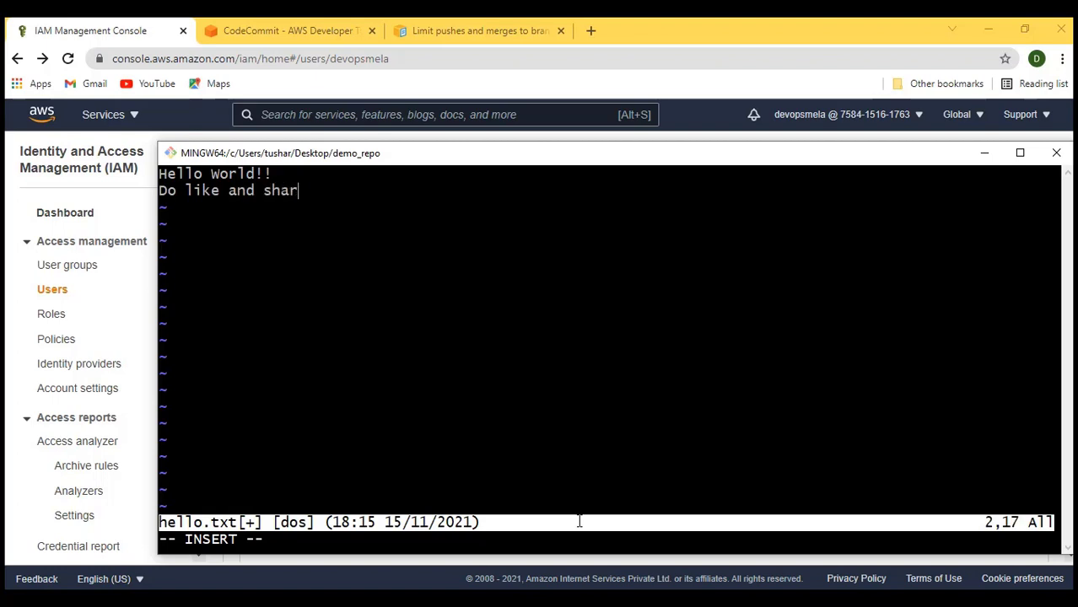
pyautogui.write('e!!')
pyautogui.press('Escape')
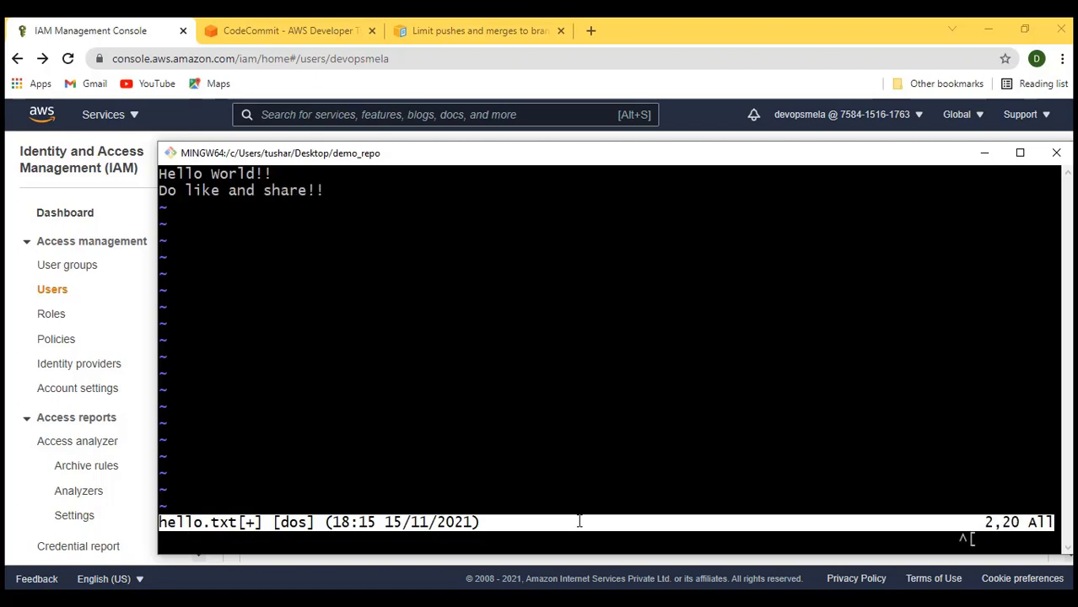
pyautogui.write(':wq')
pyautogui.press('Return')
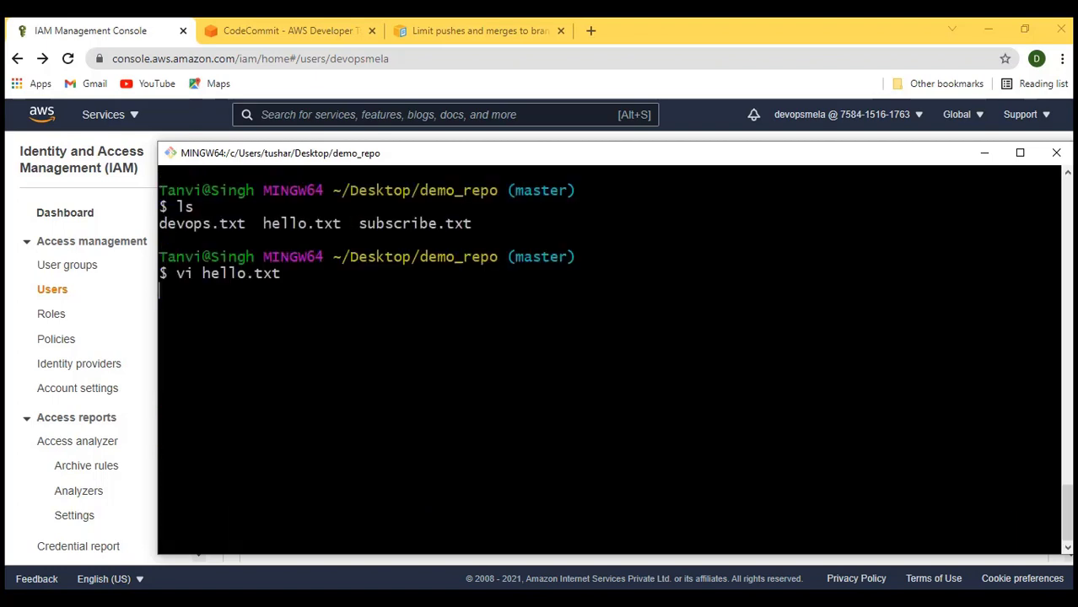
# Clear the terminal and commit all tracked changes in demo_repo with the message "master-deny rule check"
pyautogui.hotkey('ctrl', 'l')
pyautogui.write('git c')
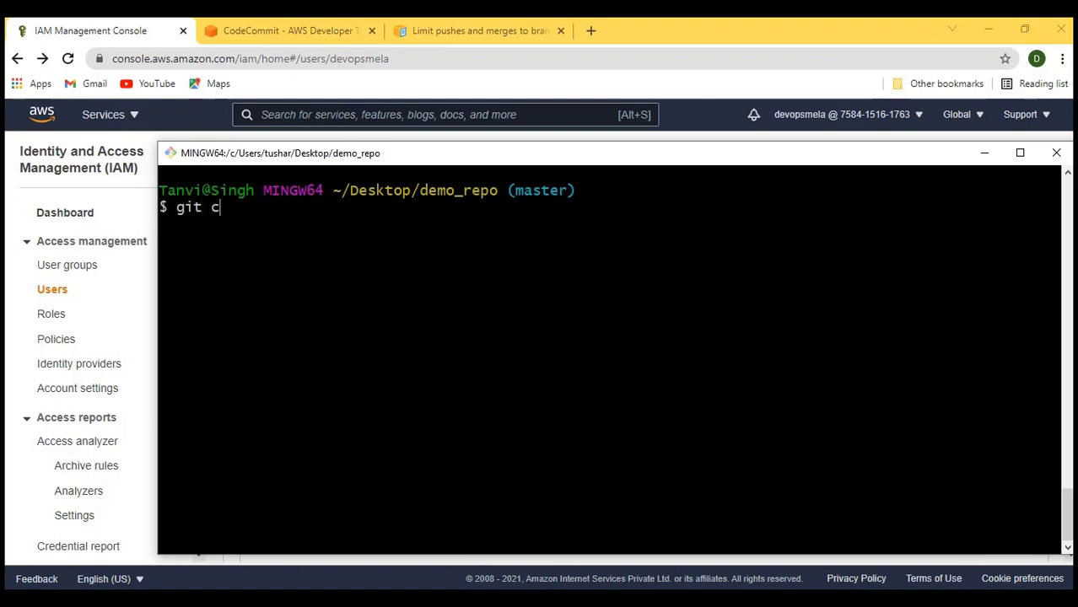
pyautogui.write('ommit -m ""')
pyautogui.press('Left')
pyautogui.press('Left')
pyautogui.press('Left')
pyautogui.press('Left')
pyautogui.press('Left')
pyautogui.write('-a')
pyautogui.press('Right')
pyautogui.press('Right')
pyautogui.press('Right')
pyautogui.press('Right')
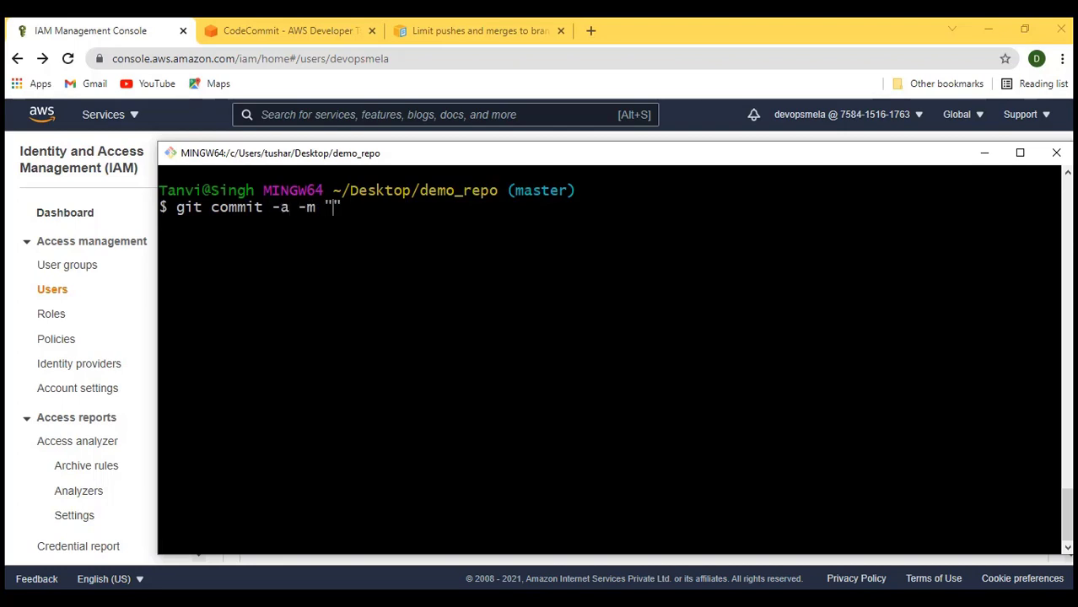
pyautogui.write('master')
pyautogui.write('-deny rule')
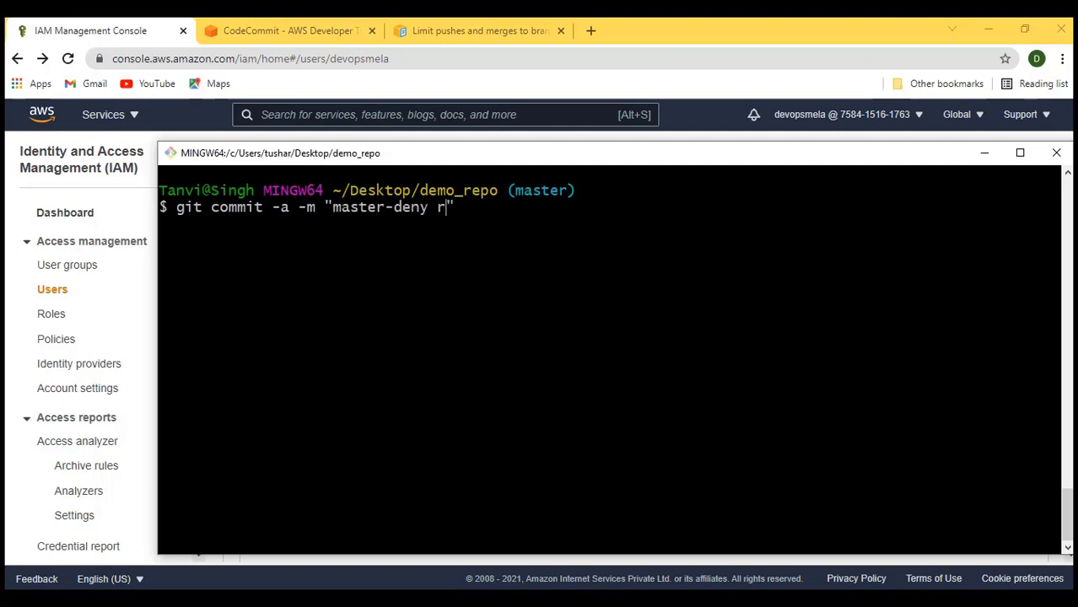
pyautogui.write(' check')
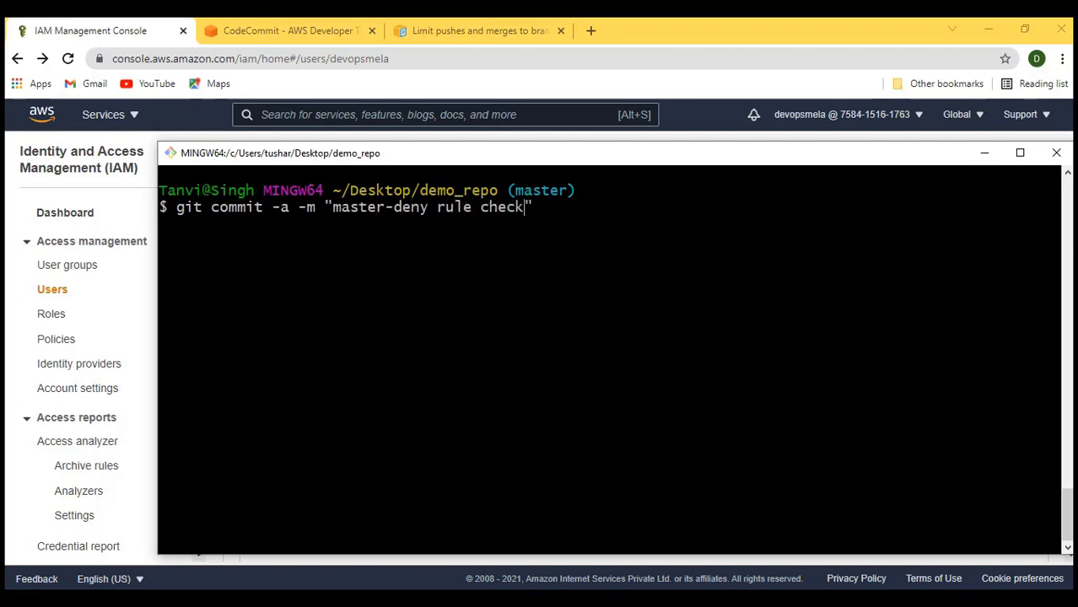
pyautogui.press('Return')
# Try to push the commit to the remote master branch and inspect the response line for master
pyautogui.write('git push')
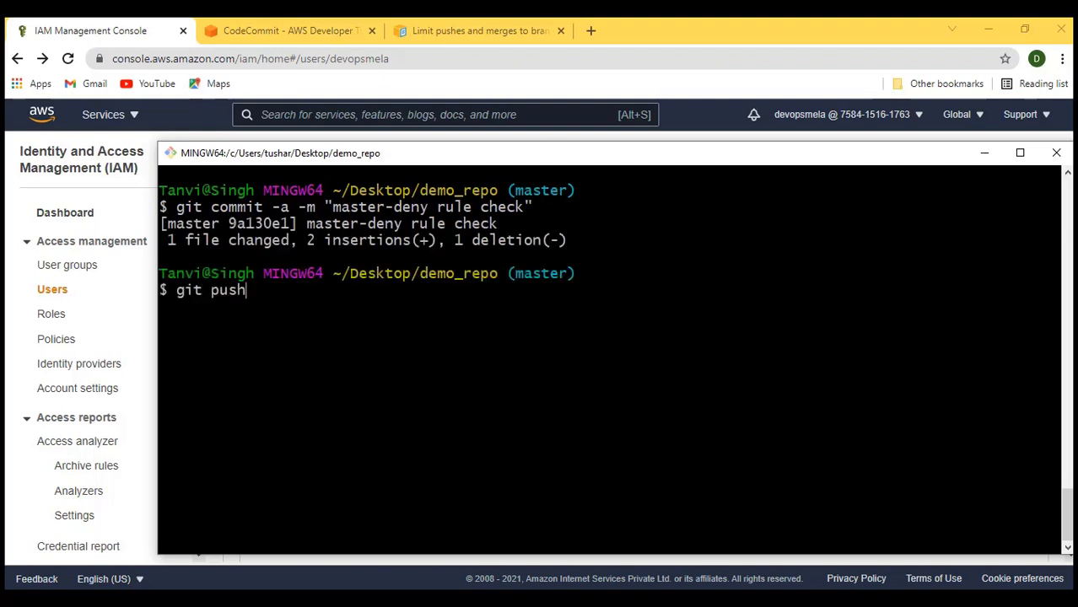
pyautogui.press('Return')
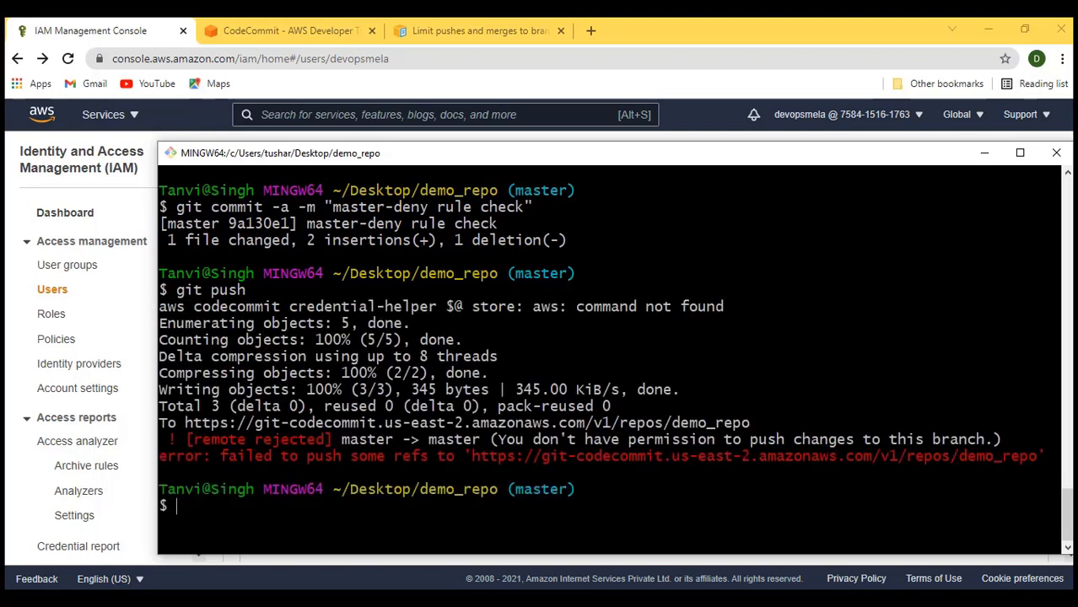
pyautogui.moveTo(167, 440); pyautogui.dragTo(730, 439)
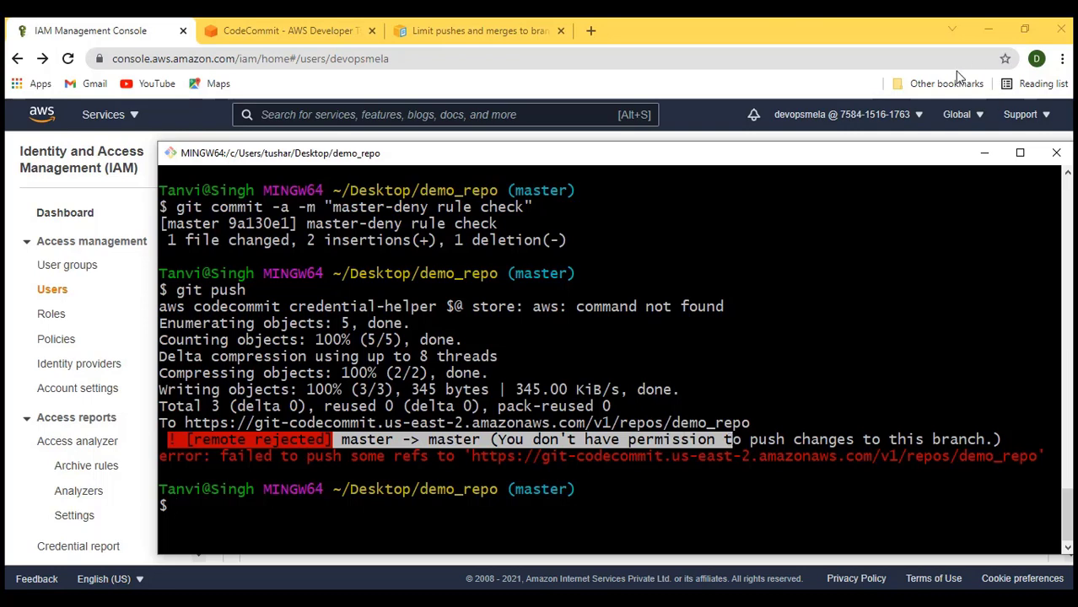
# Return to the IAM console and delete the master-deny inline policy from the user, confirming the removal
pyautogui.click(984, 153)
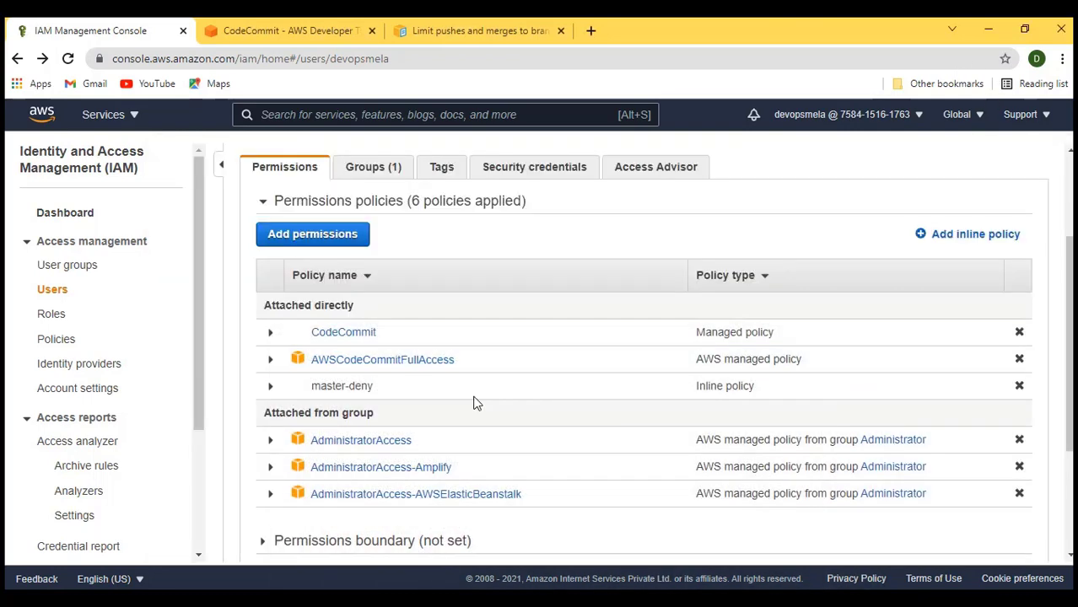
pyautogui.click(1019, 386)
pyautogui.click(739, 238)
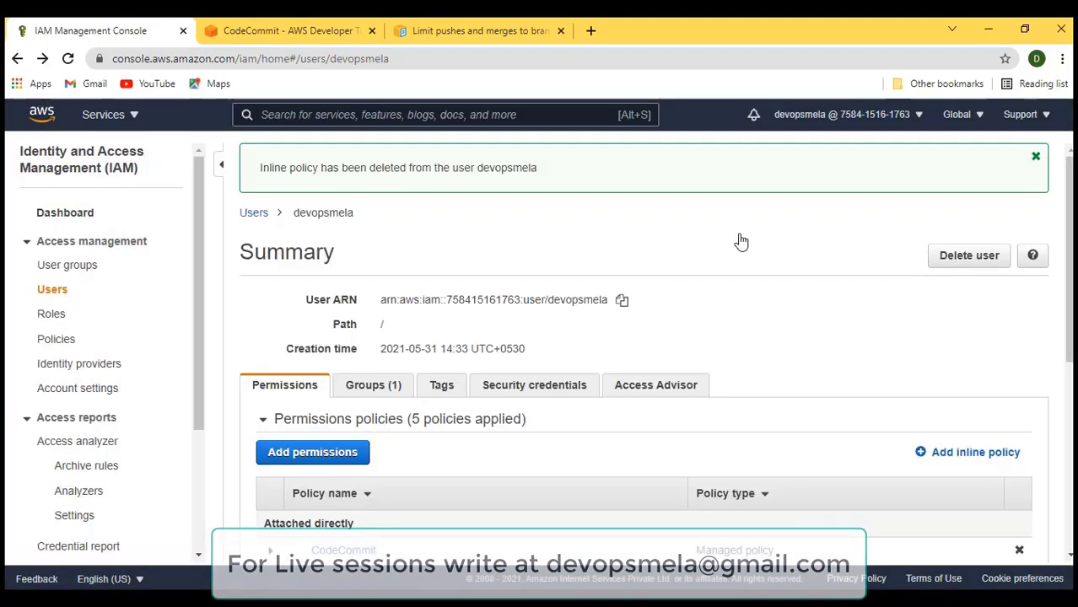
# Run git push again in the Git Bash terminal and look for the commit in demo_repo's commit list in CodeCommit
pyautogui.hotkey('alt', 'Tab')
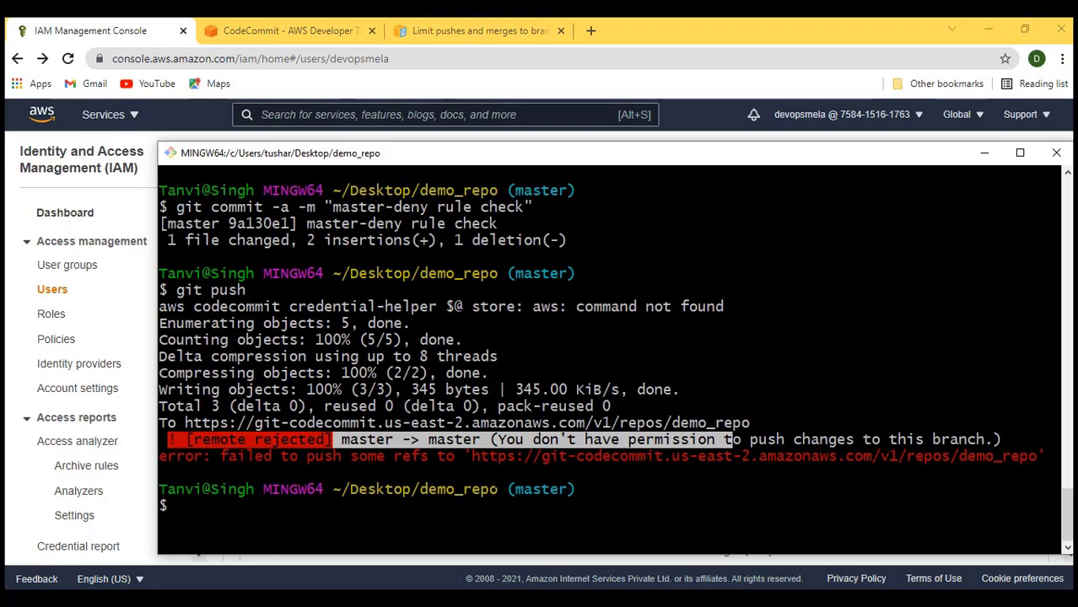
pyautogui.write('git push')
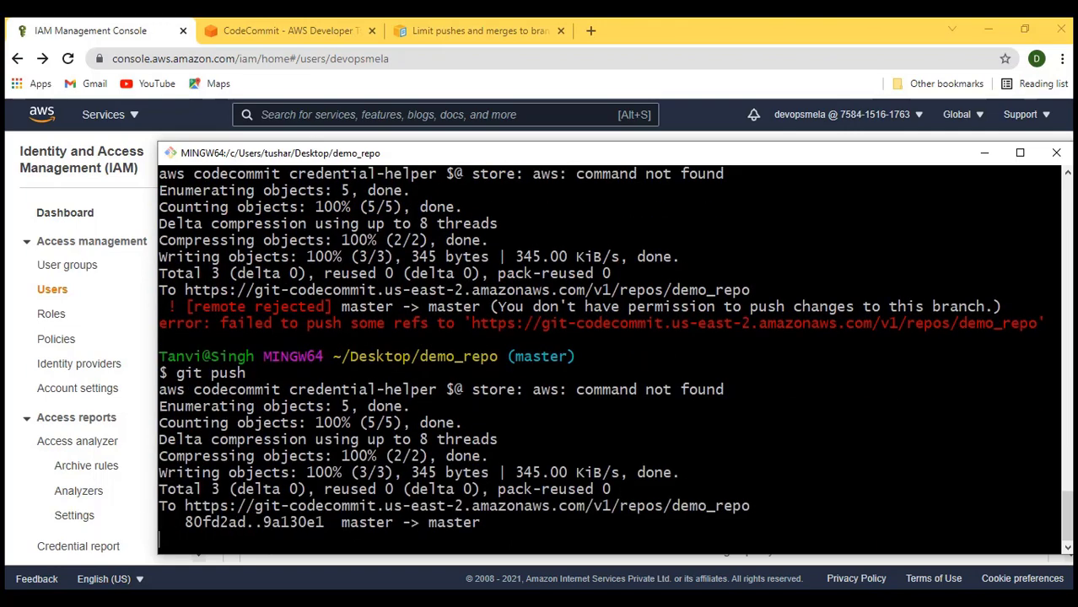
pyautogui.click(287, 30)
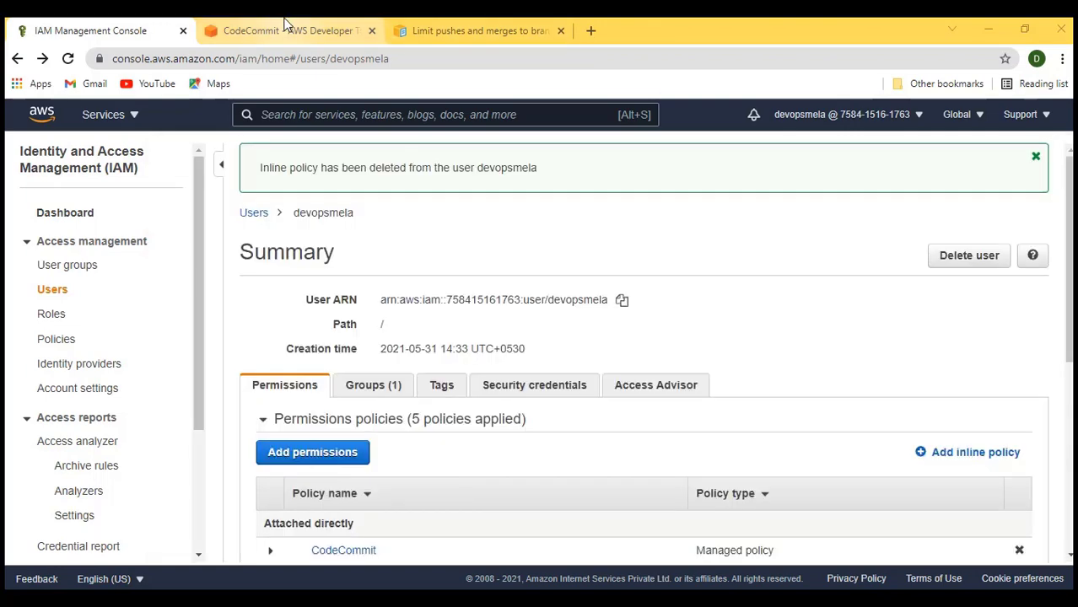
pyautogui.click(95, 345)
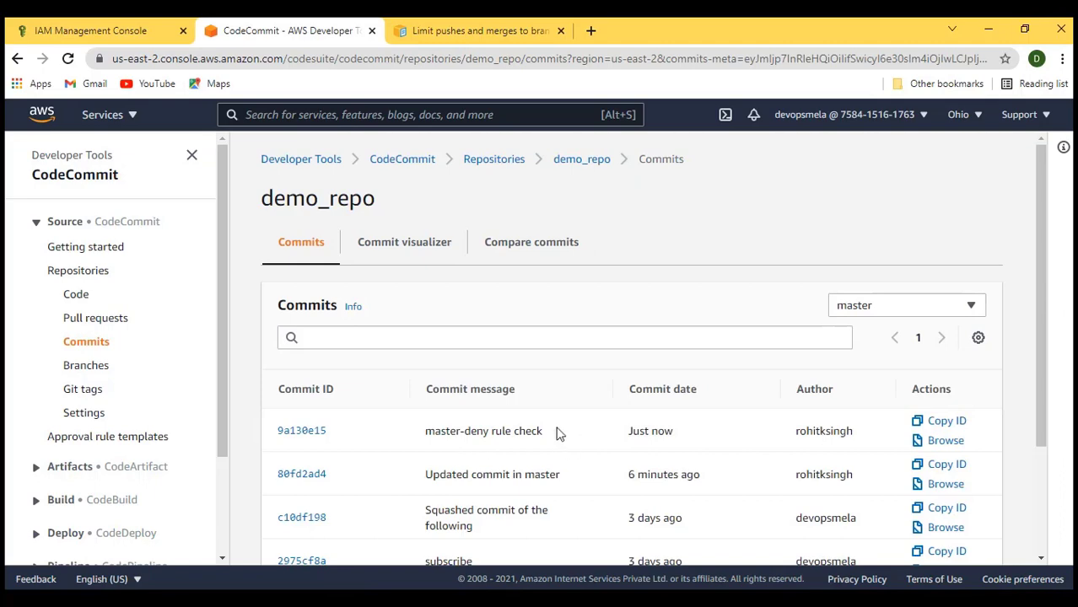
pyautogui.moveTo(557, 434); pyautogui.dragTo(426, 431)
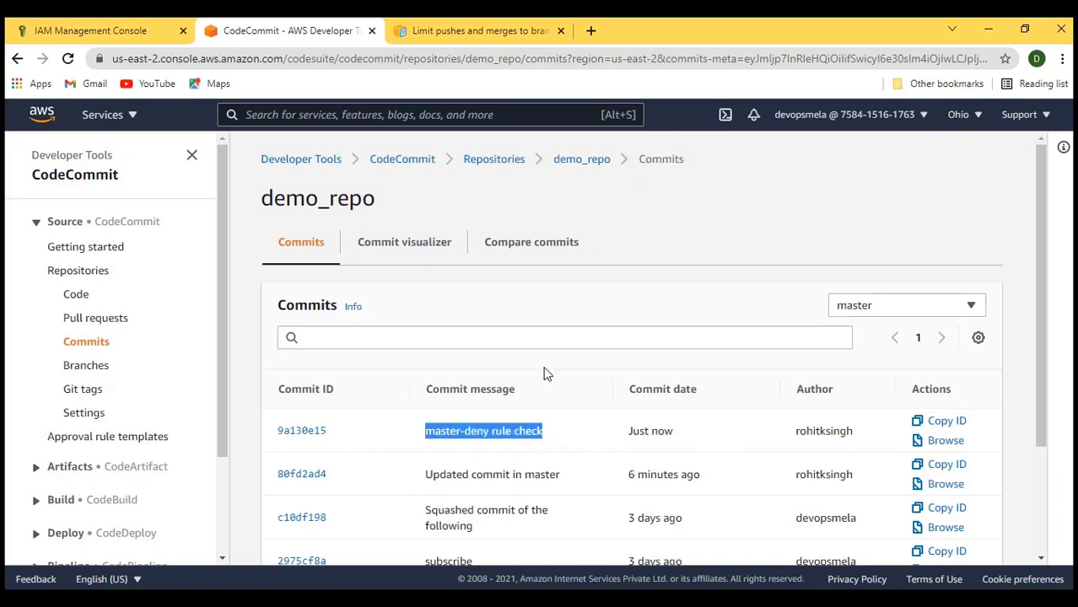
pyautogui.hotkey('alt', 'Tab')
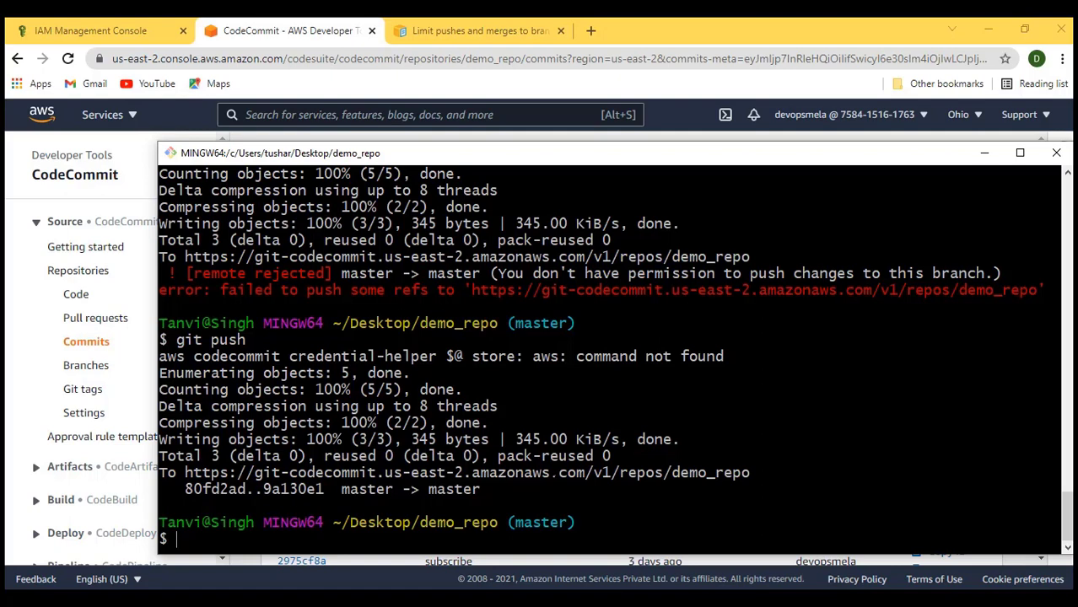
pyautogui.click(989, 157)
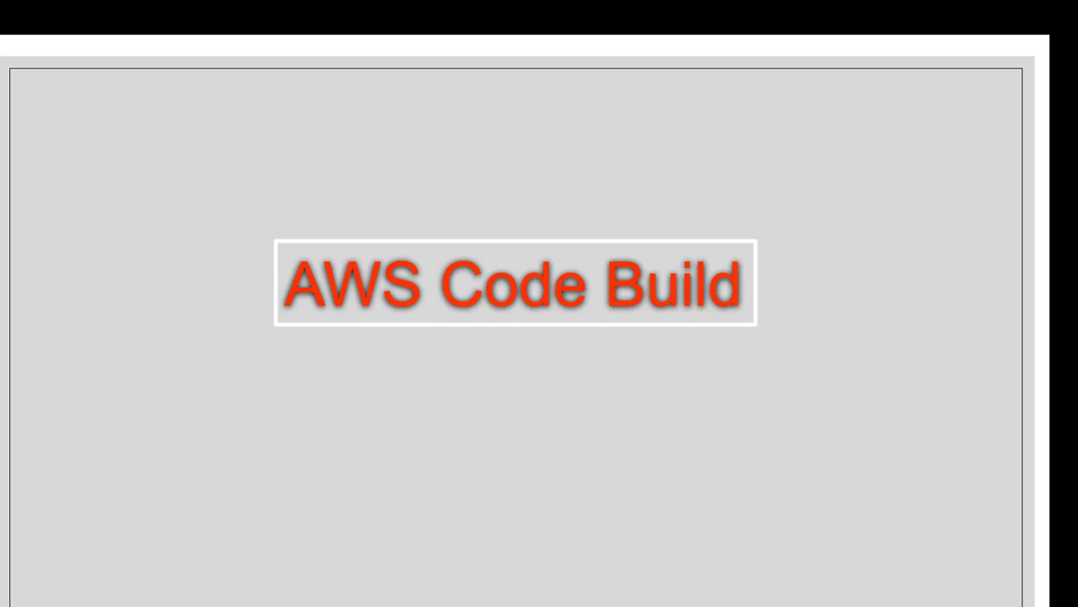
pyautogui.press('Right')
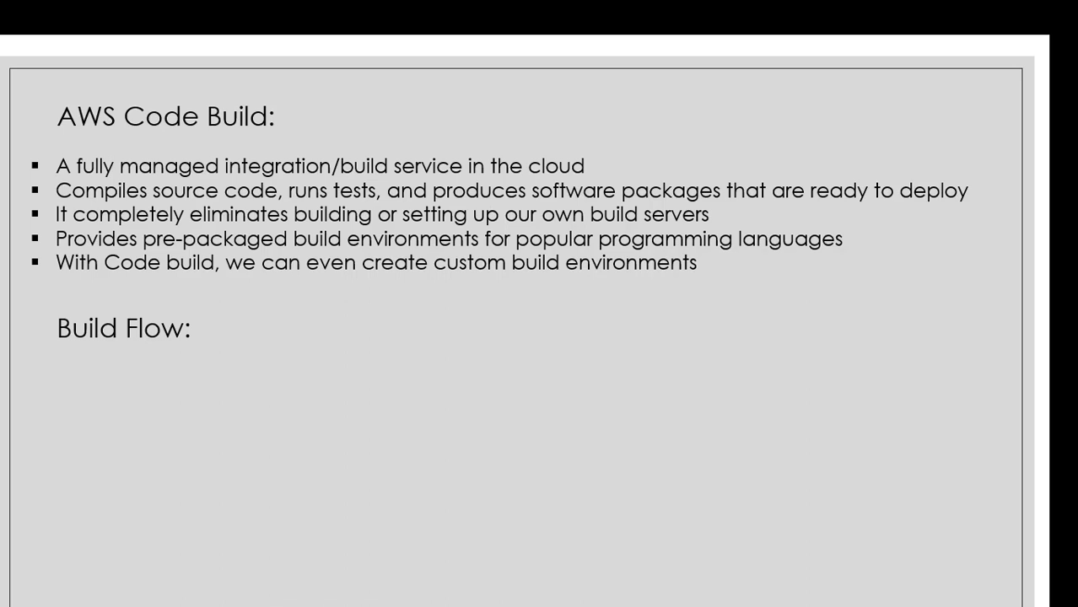
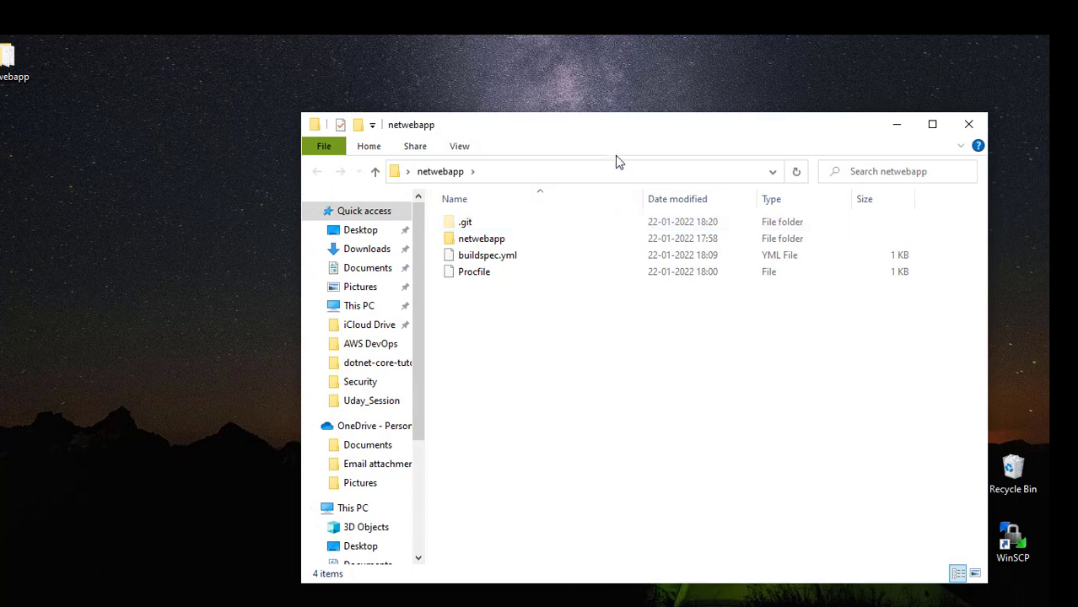
# Look through the inner netwebapp project folder in File Explorer and return to the parent netwebapp folder
pyautogui.click(492, 242)
pyautogui.doubleClick(492, 241)
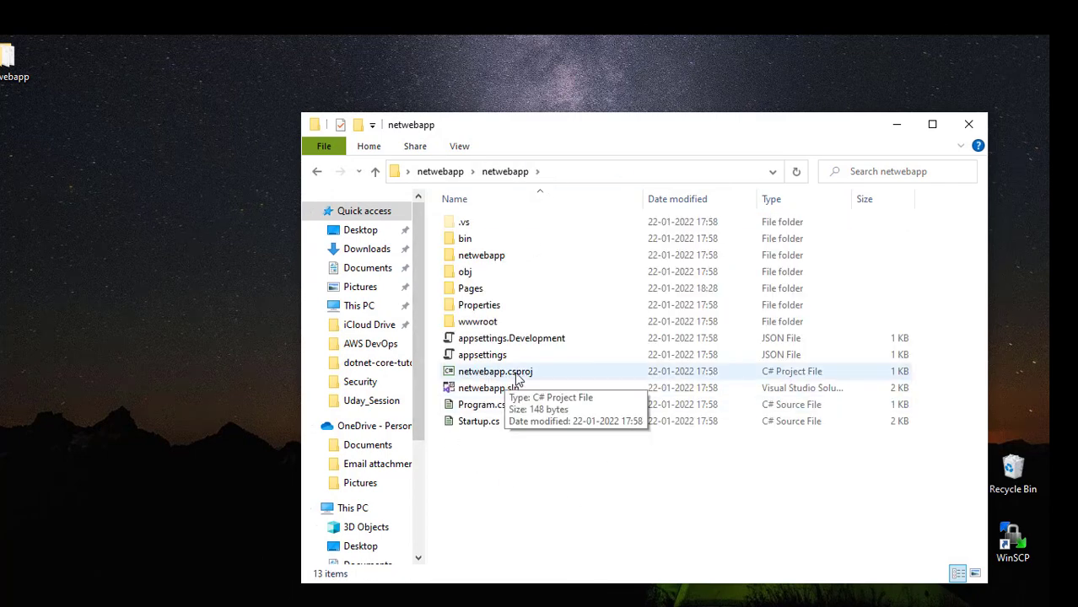
pyautogui.click(456, 173)
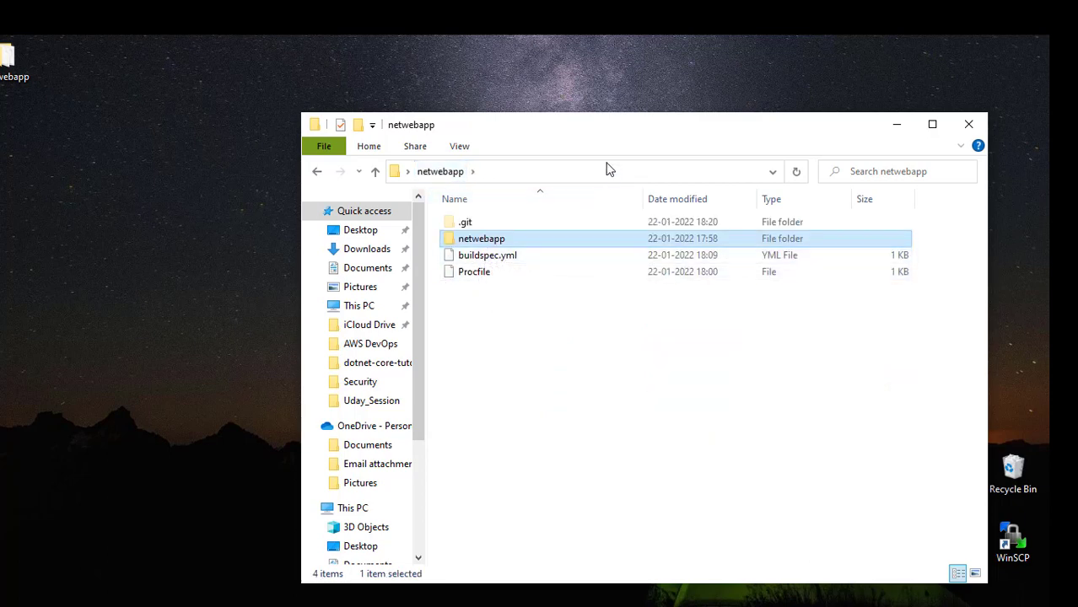
# Open buildspec.yml from the netwebapp folder in Notepad++ and maximize the editor window
pyautogui.click(474, 261)
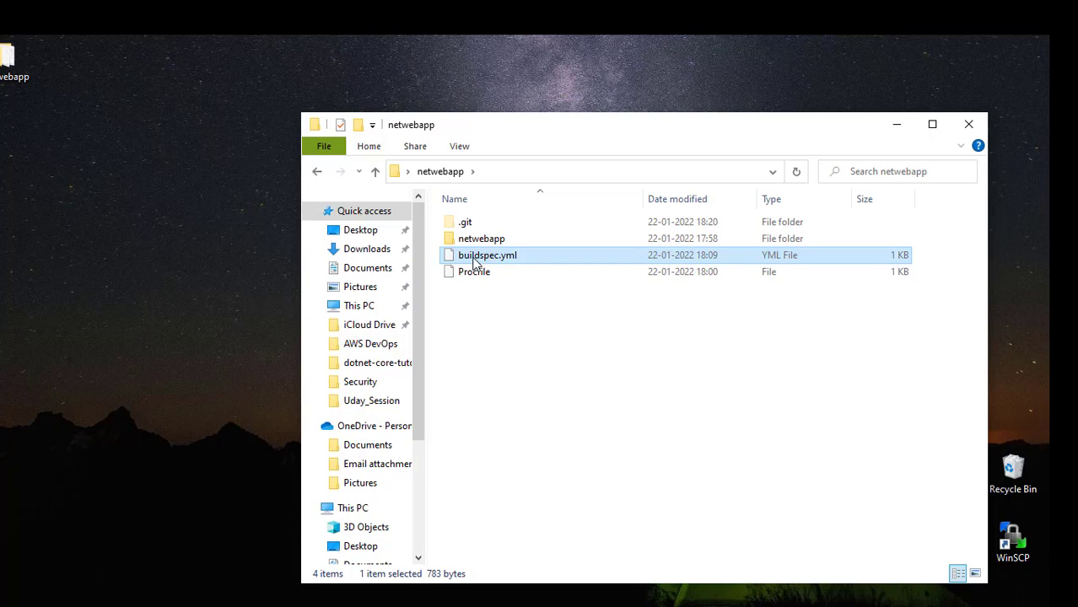
pyautogui.rightClick(473, 258)
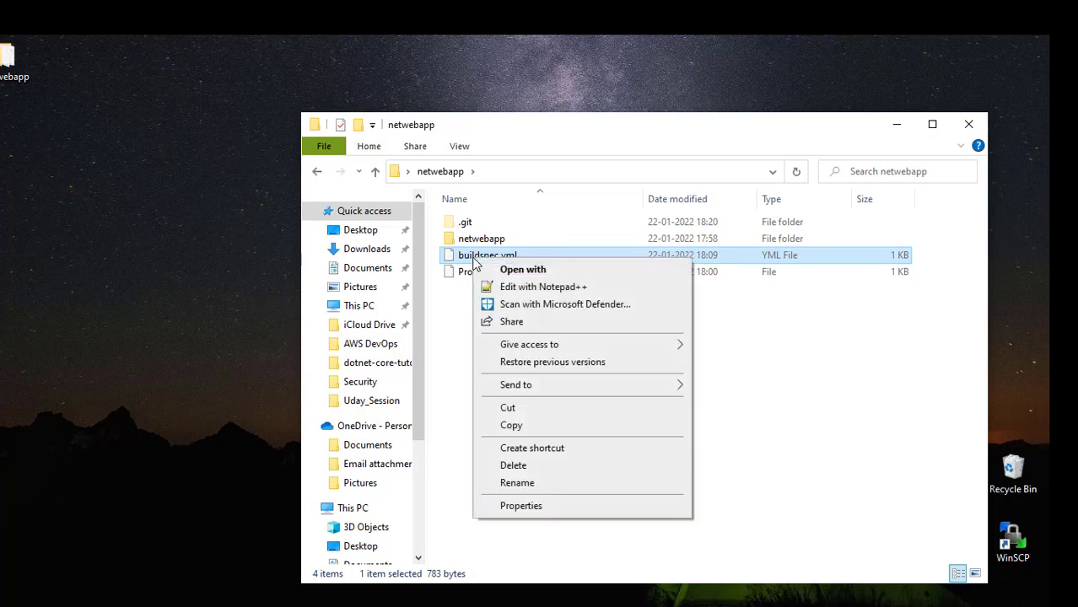
pyautogui.click(523, 287)
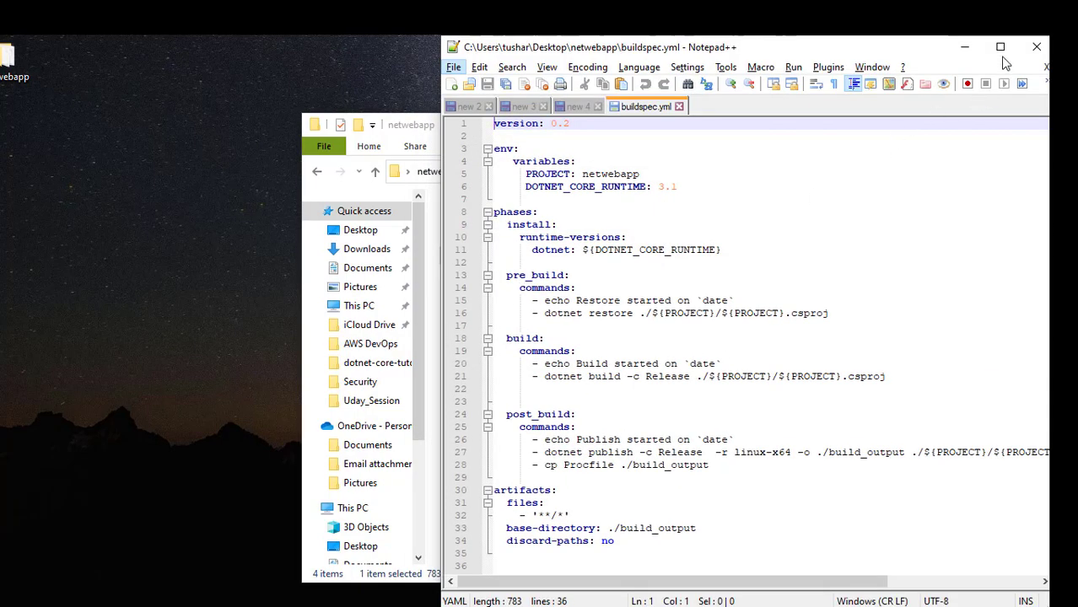
pyautogui.click(1001, 48)
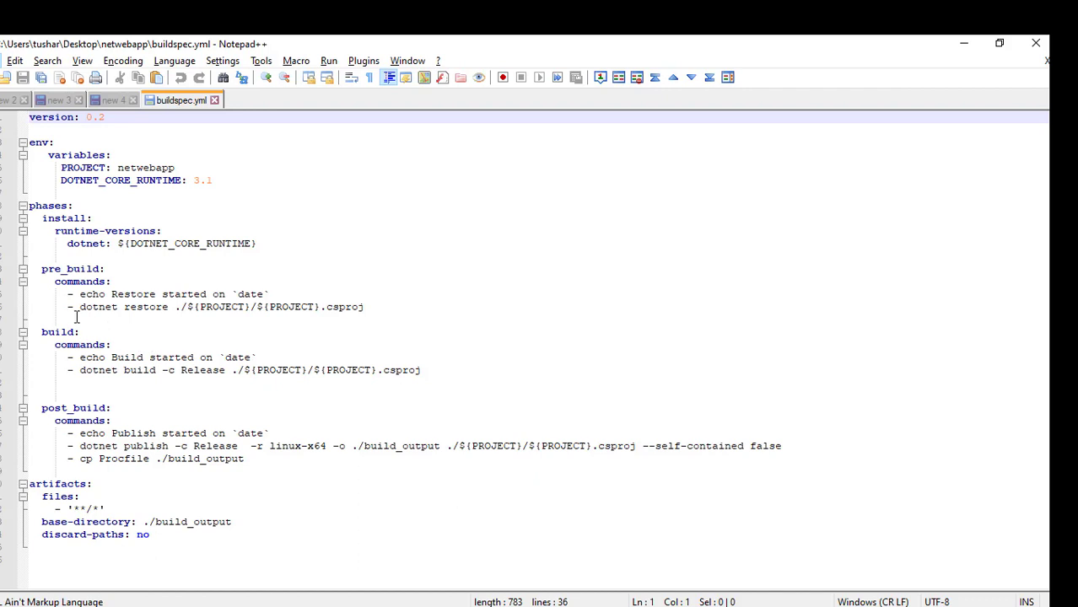
# Examine the dotnet restore, build and publish commands, the build phases and the environment variables in buildspec.yml
pyautogui.moveTo(79, 307); pyautogui.dragTo(175, 307)
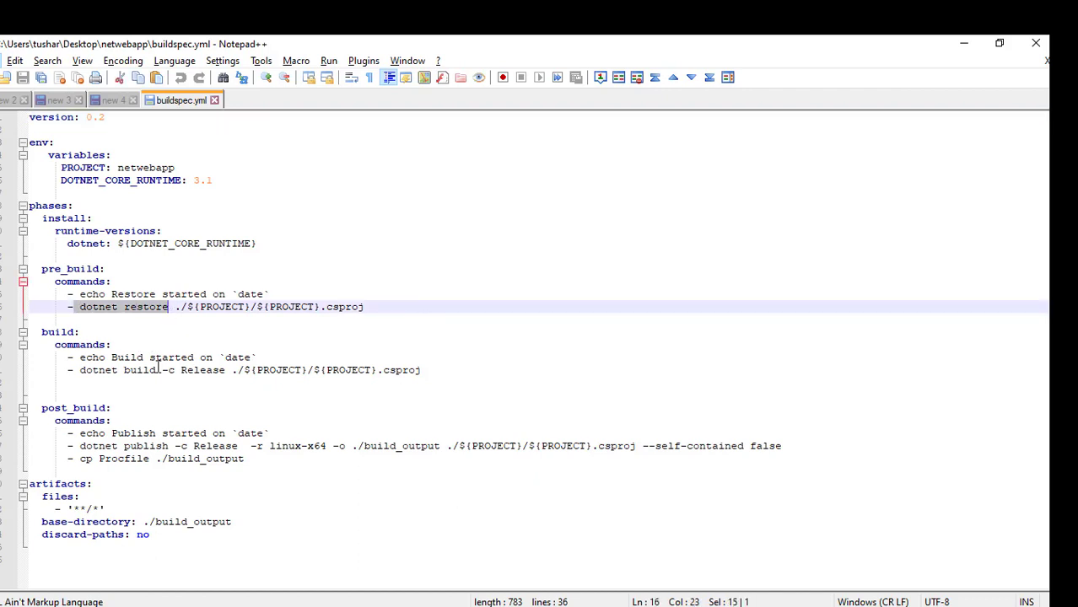
pyautogui.moveTo(81, 371); pyautogui.dragTo(175, 372)
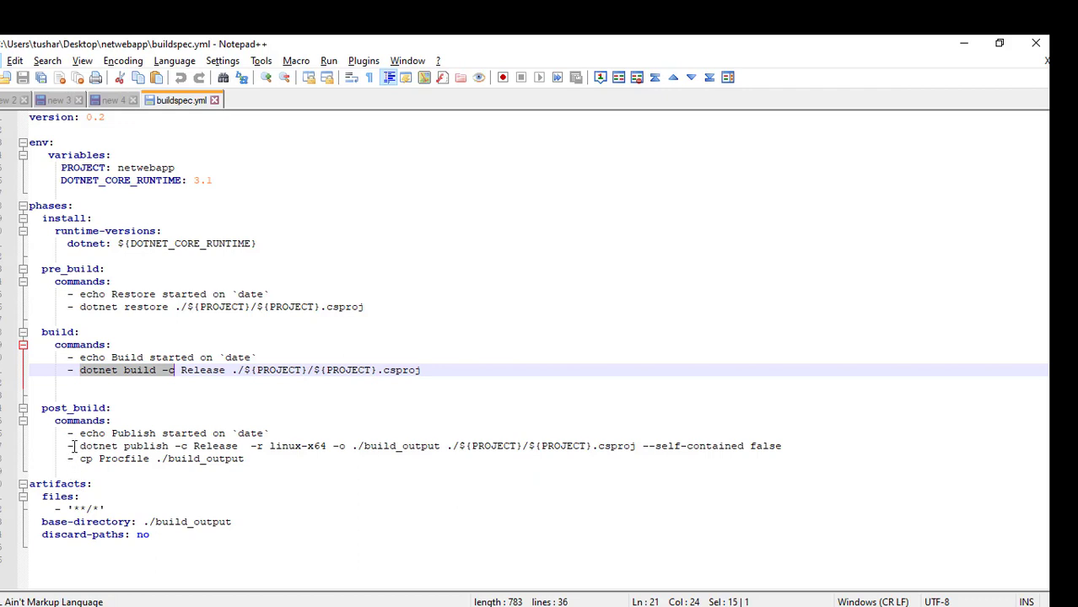
pyautogui.moveTo(79, 446); pyautogui.dragTo(214, 446)
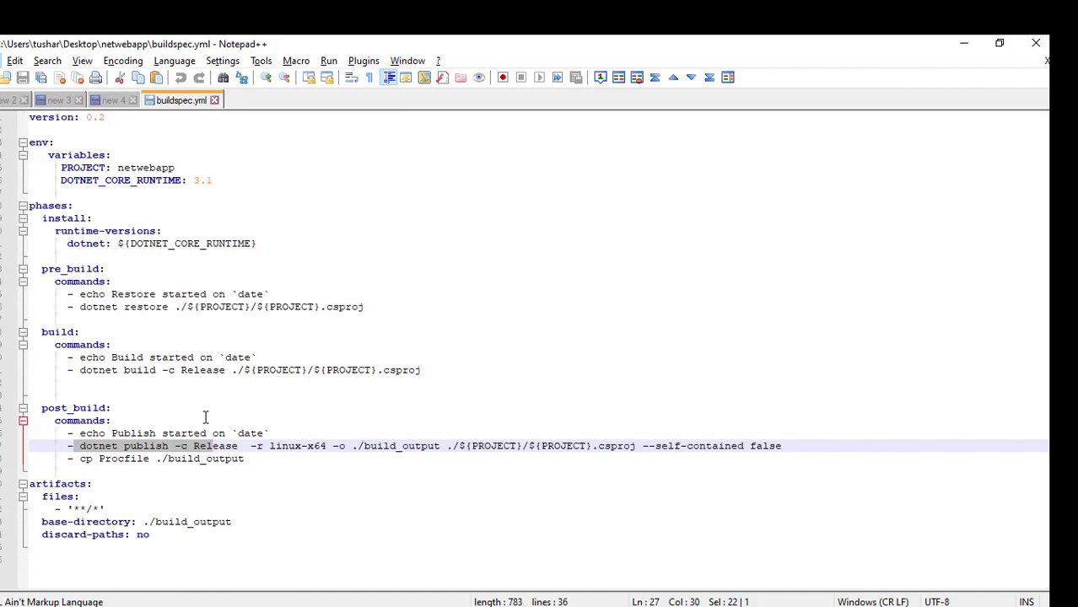
pyautogui.click(270, 359)
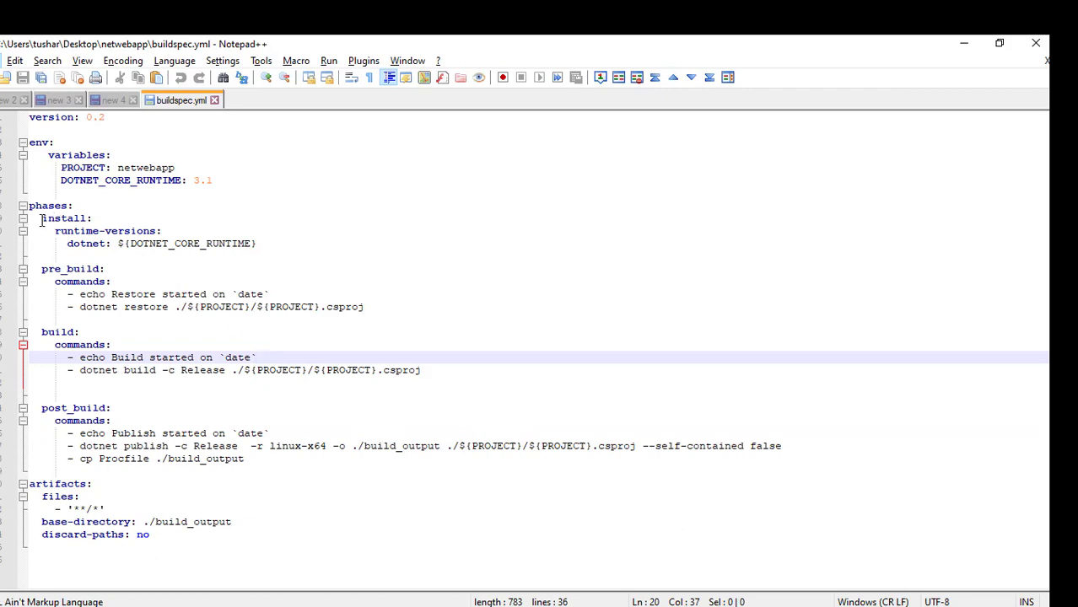
pyautogui.moveTo(42, 268); pyautogui.dragTo(137, 272)
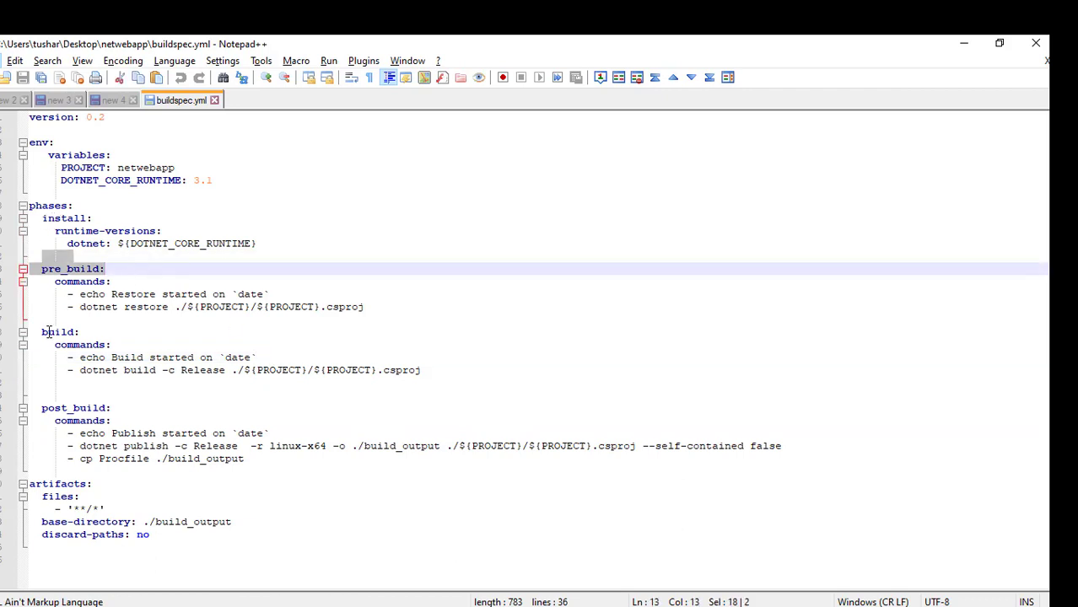
pyautogui.moveTo(43, 332); pyautogui.dragTo(97, 329)
pyautogui.moveTo(42, 409); pyautogui.dragTo(111, 421)
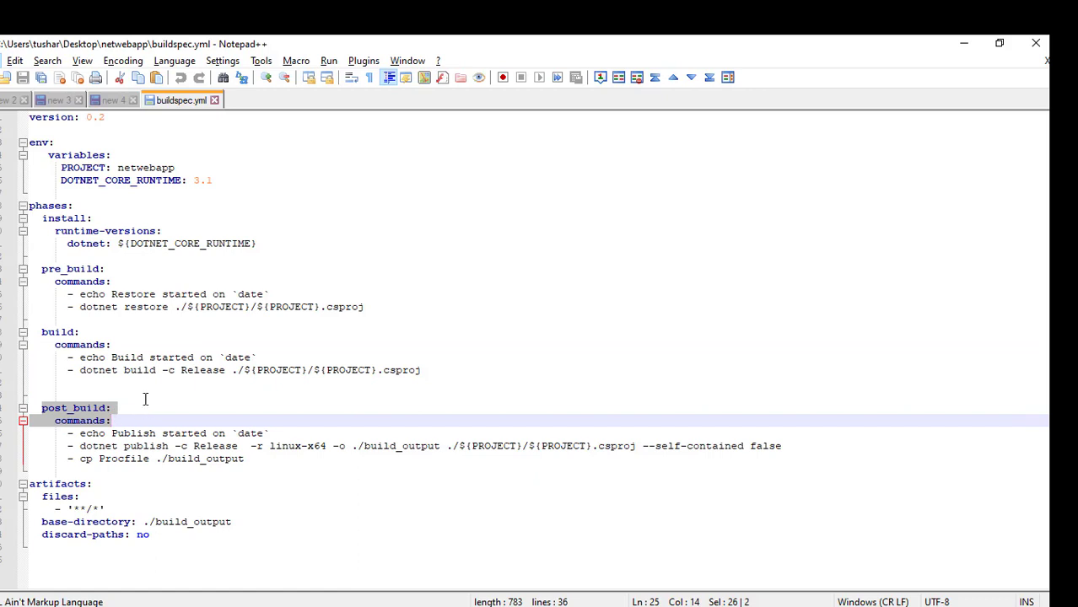
pyautogui.moveTo(43, 219); pyautogui.dragTo(186, 259)
pyautogui.moveTo(42, 144); pyautogui.dragTo(86, 192)
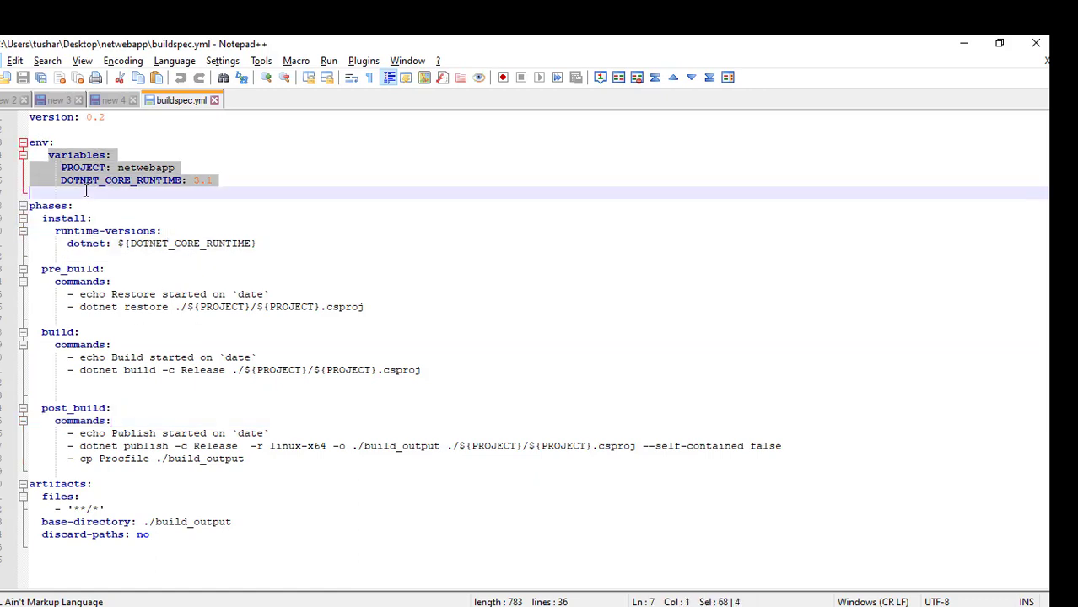
# Examine the artifacts section of buildspec.yml, including its files pattern and the build_output base directory
pyautogui.click(128, 496)
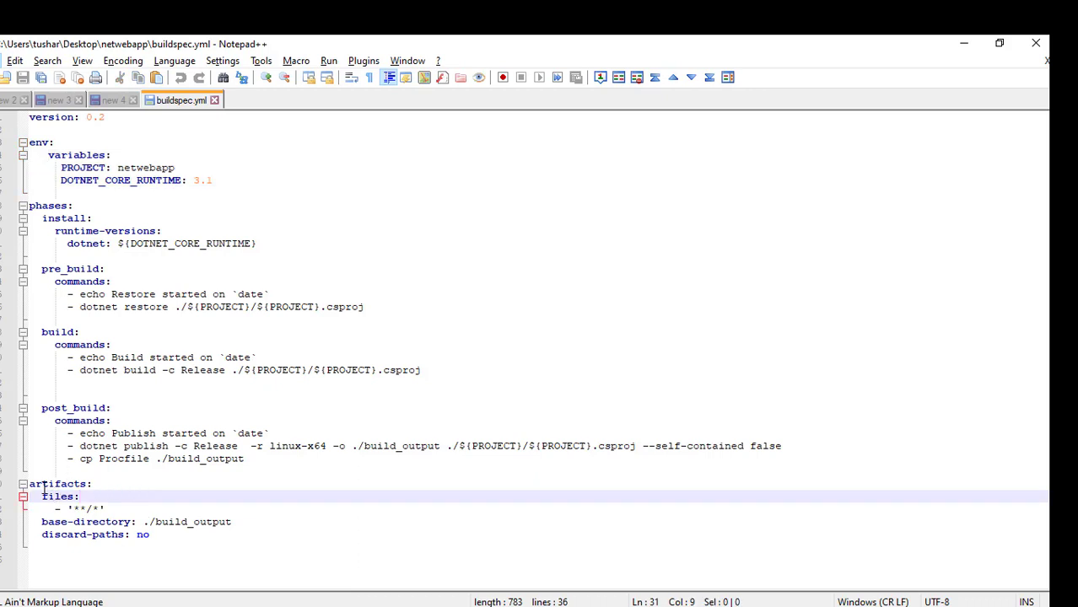
pyautogui.moveTo(38, 483); pyautogui.dragTo(125, 534)
pyautogui.click(236, 554)
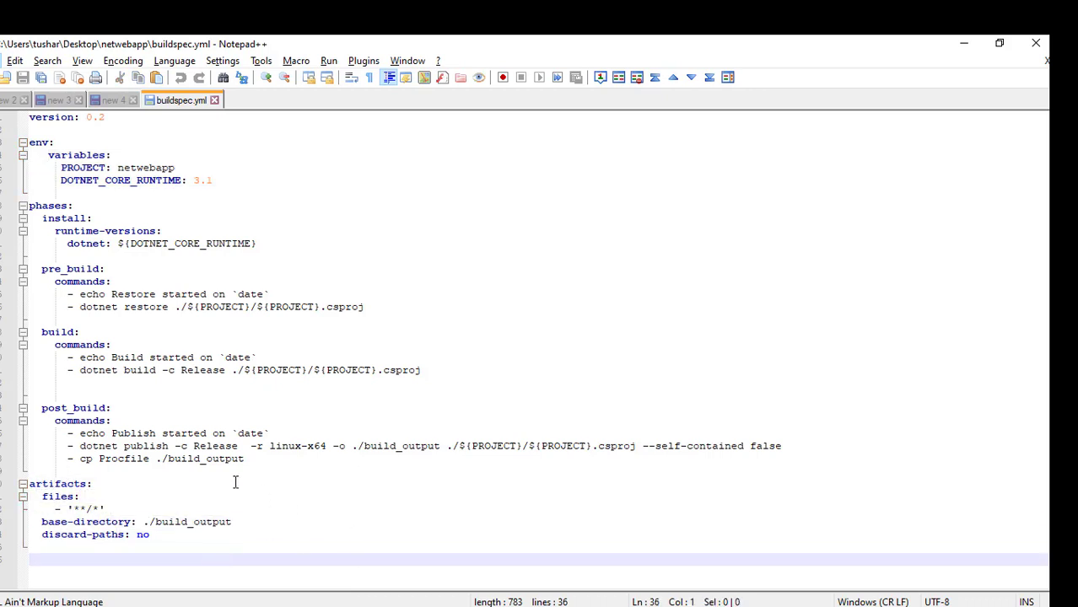
pyautogui.doubleClick(108, 508)
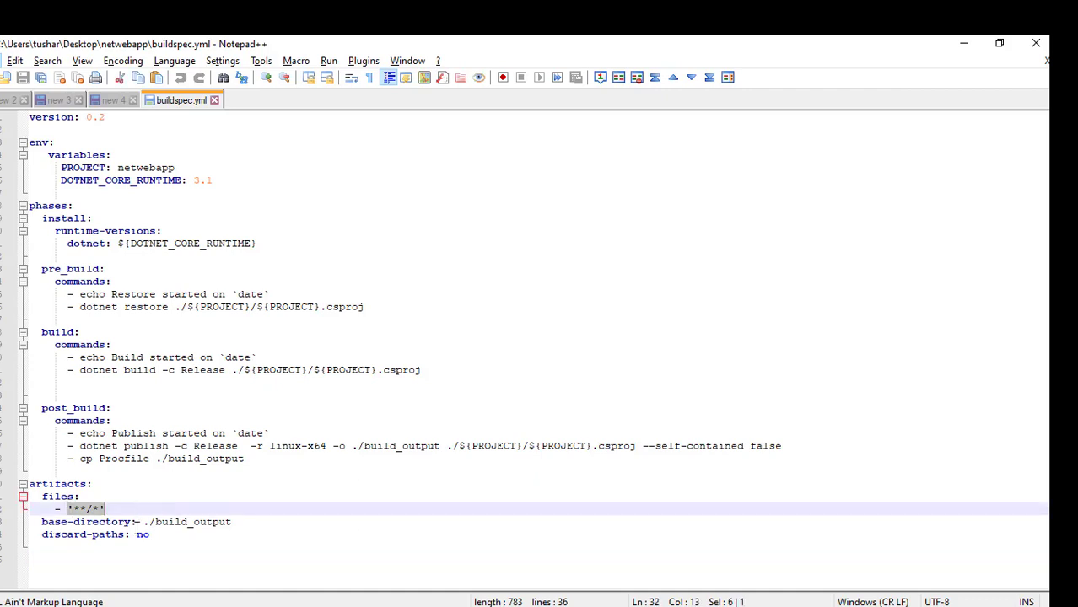
pyautogui.moveTo(155, 522); pyautogui.dragTo(235, 522)
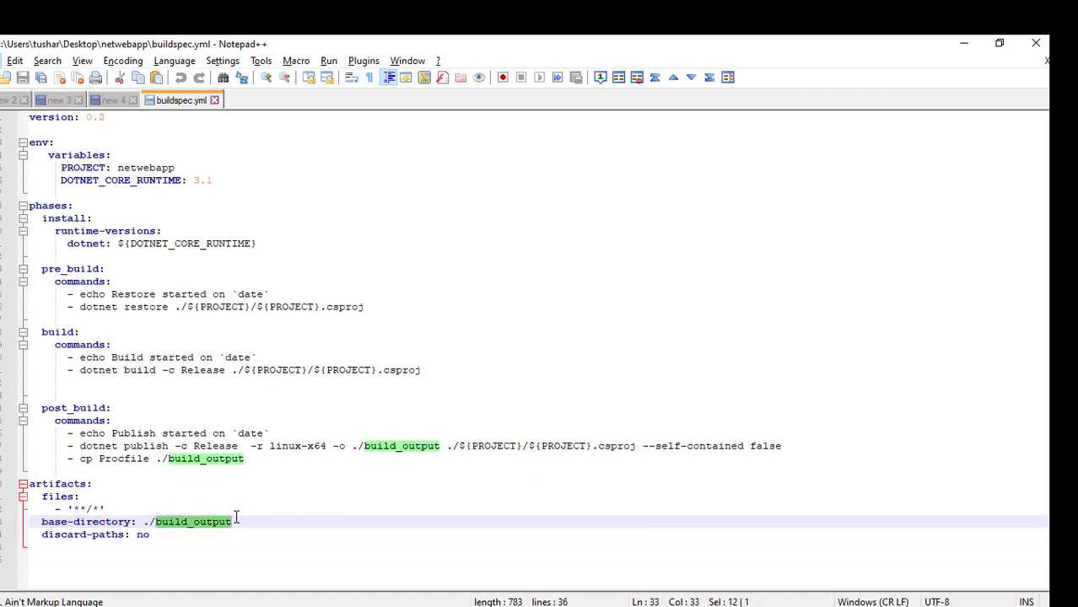
# Re-examine the artifacts files pattern in buildspec.yml, the PROJECT and DOTNET_CORE_RUNTIME variables, and the install phase's dotnet runtime version
pyautogui.moveTo(72, 509); pyautogui.dragTo(132, 507)
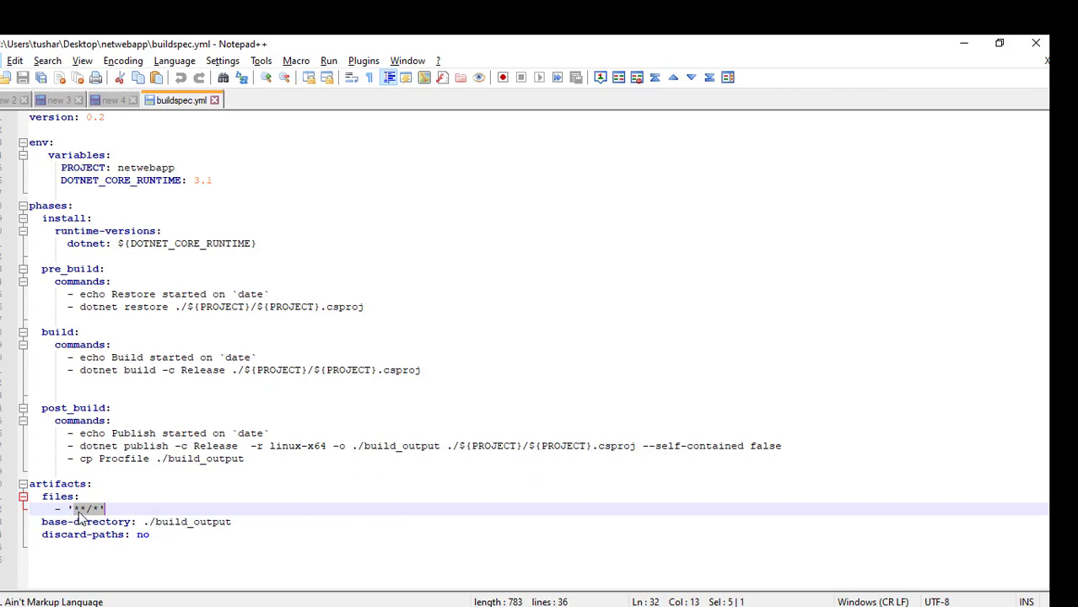
pyautogui.press('Up')
pyautogui.moveTo(72, 509); pyautogui.dragTo(136, 507)
pyautogui.moveTo(50, 156); pyautogui.dragTo(199, 185)
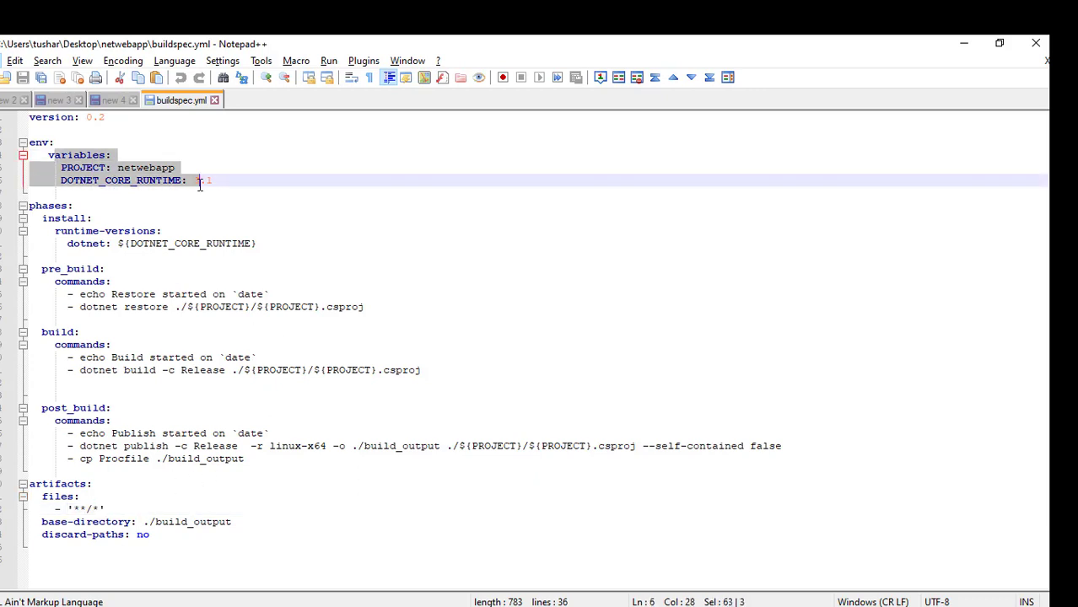
pyautogui.click(156, 178)
pyautogui.doubleClick(156, 169)
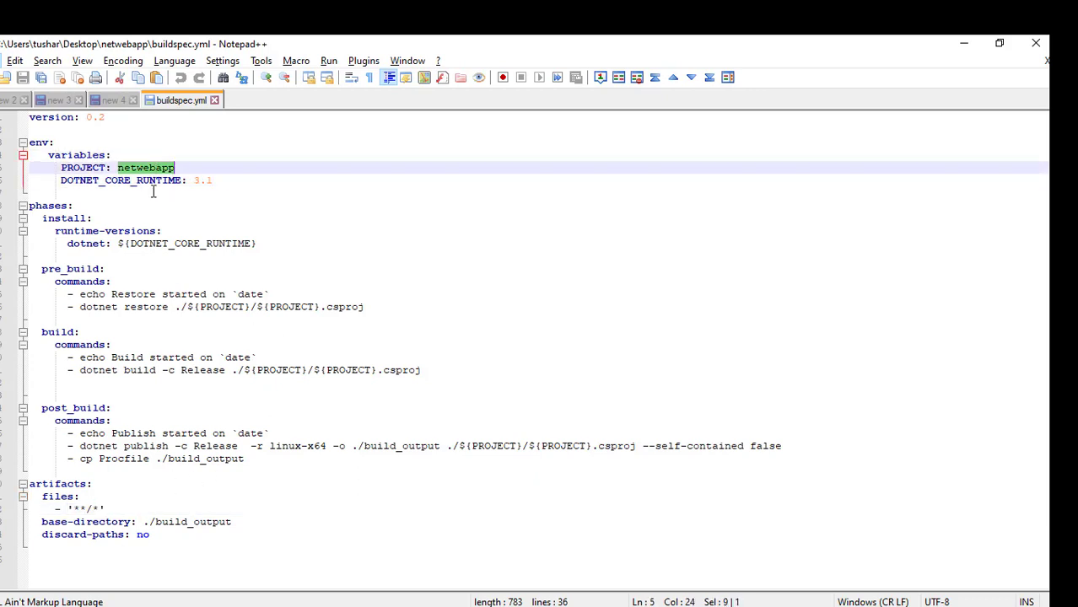
pyautogui.moveTo(56, 243); pyautogui.dragTo(327, 242)
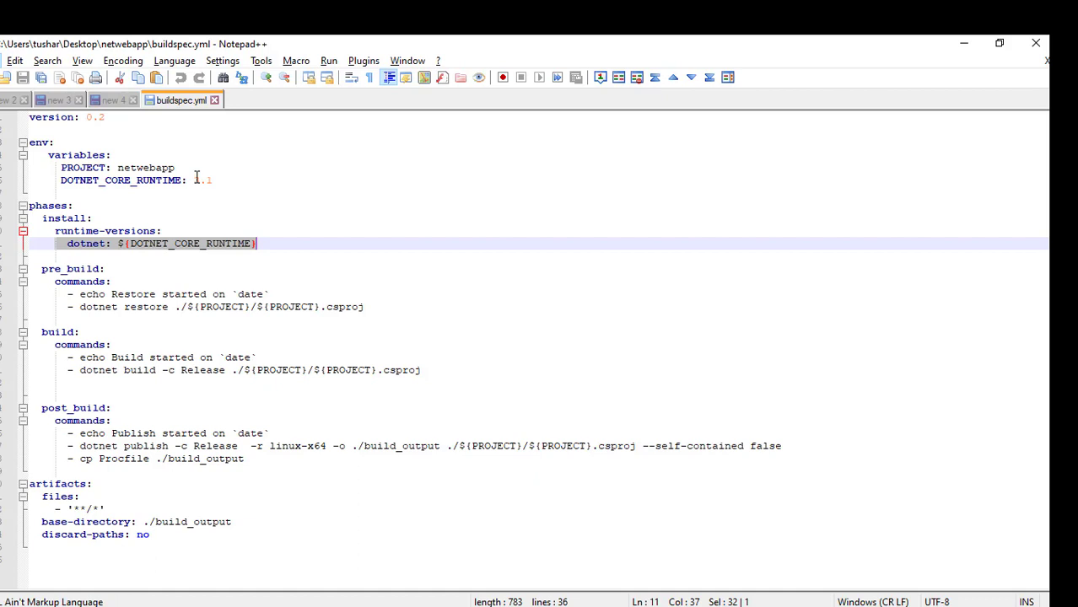
pyautogui.moveTo(194, 180); pyautogui.dragTo(231, 178)
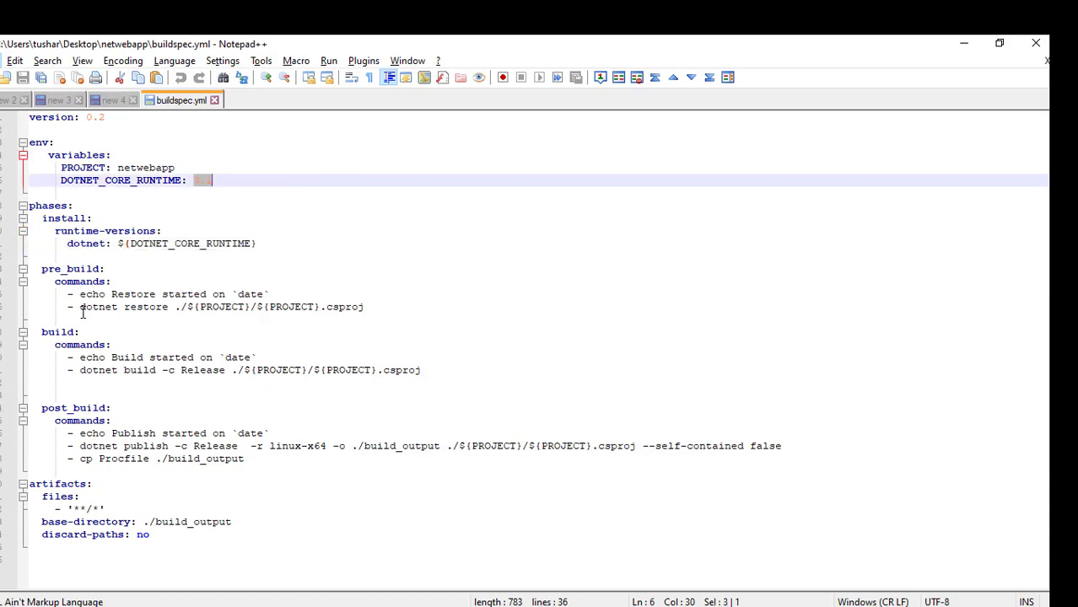
# Examine the dotnet restore and dotnet publish commands and the line copying Procfile to ./build_output in buildspec.yml
pyautogui.moveTo(79, 307); pyautogui.dragTo(167, 311)
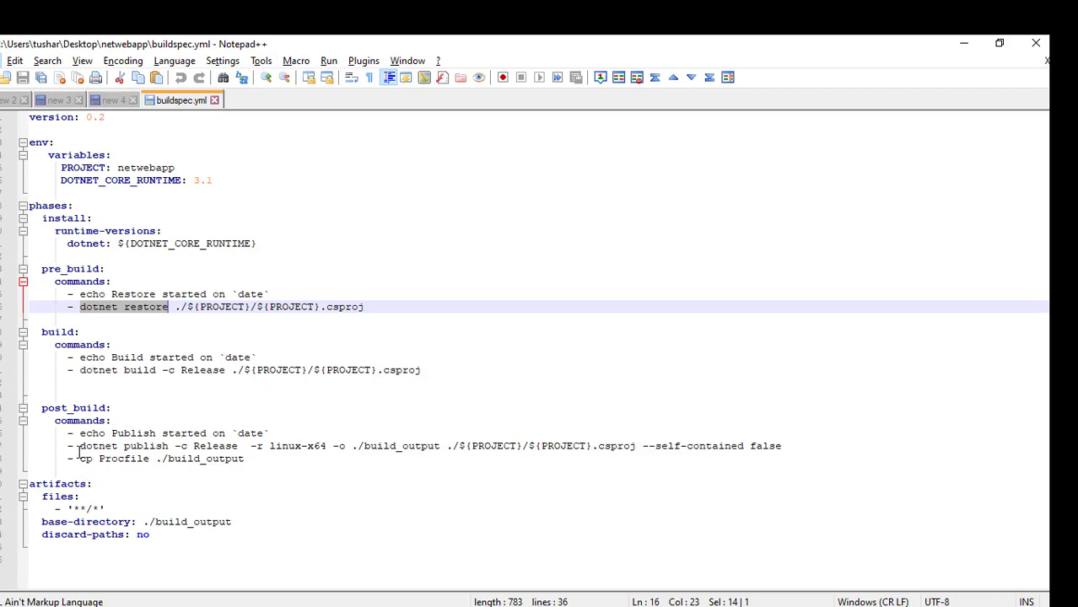
pyautogui.moveTo(80, 447); pyautogui.dragTo(191, 448)
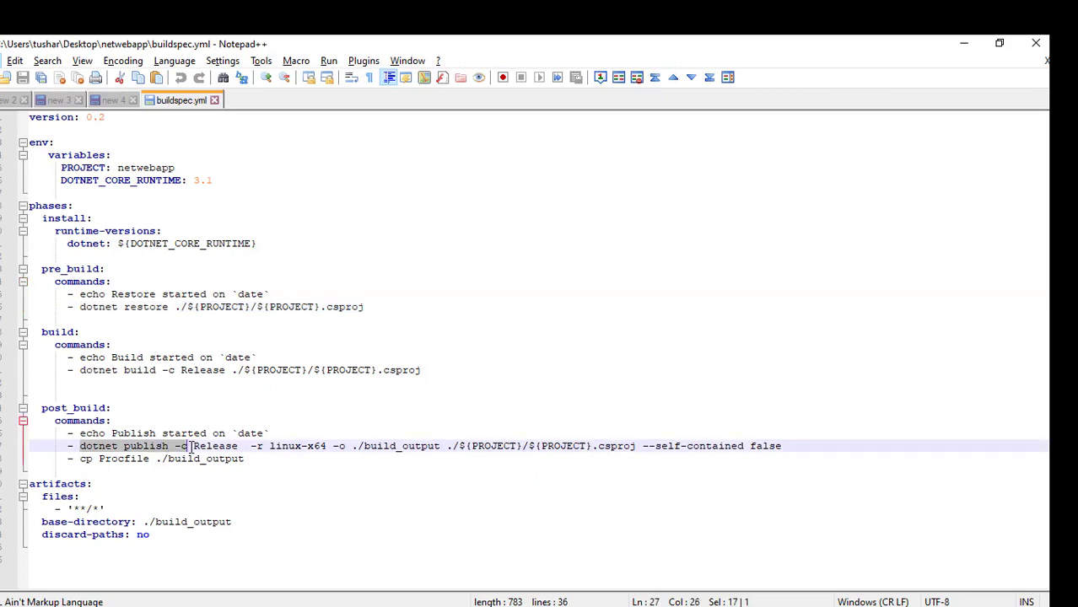
pyautogui.click(177, 458)
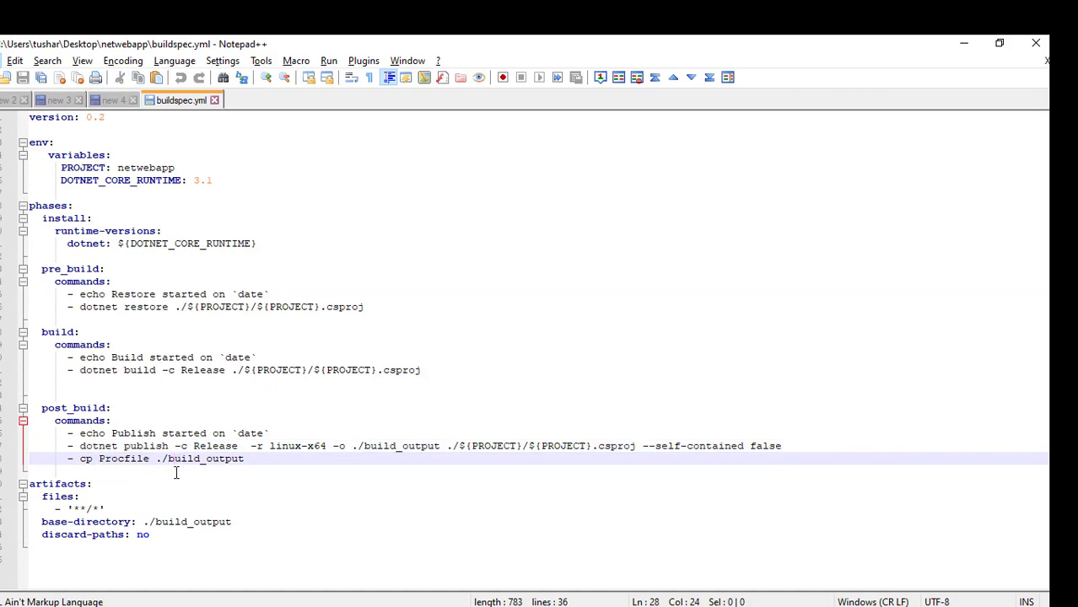
pyautogui.moveTo(155, 458); pyautogui.dragTo(245, 458)
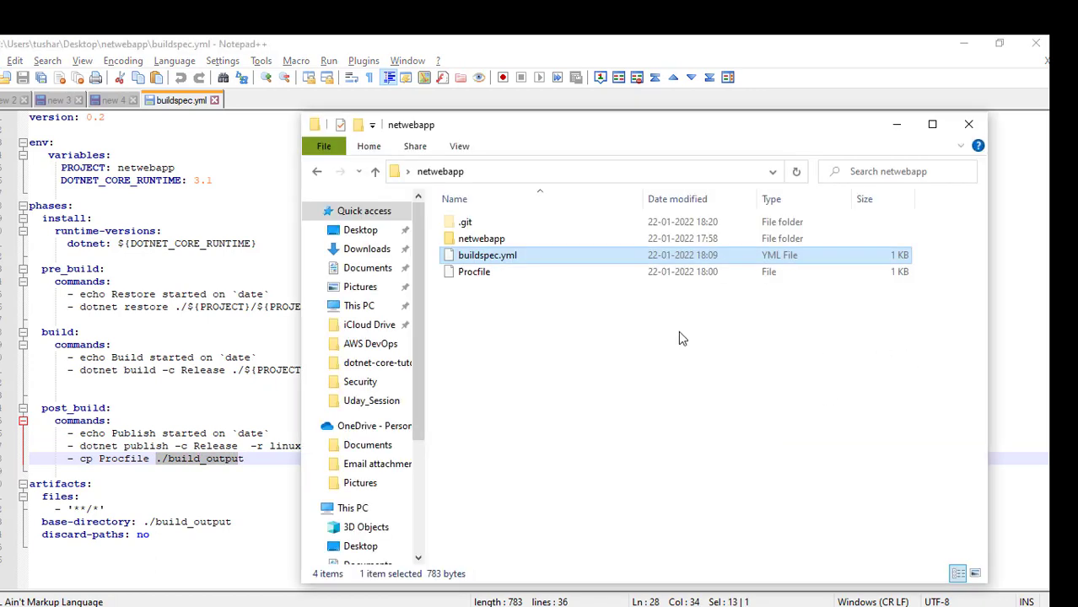
# Open Procfile from the netwebapp folder in Notepad++ and examine its dotnet exec command
pyautogui.click(479, 275)
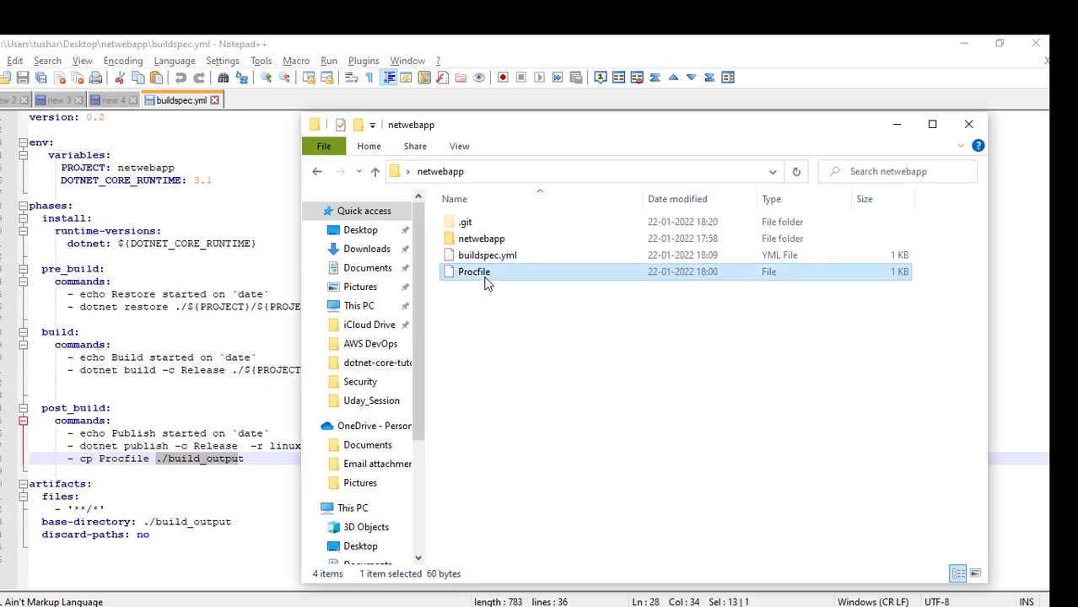
pyautogui.rightClick(481, 279)
pyautogui.click(549, 304)
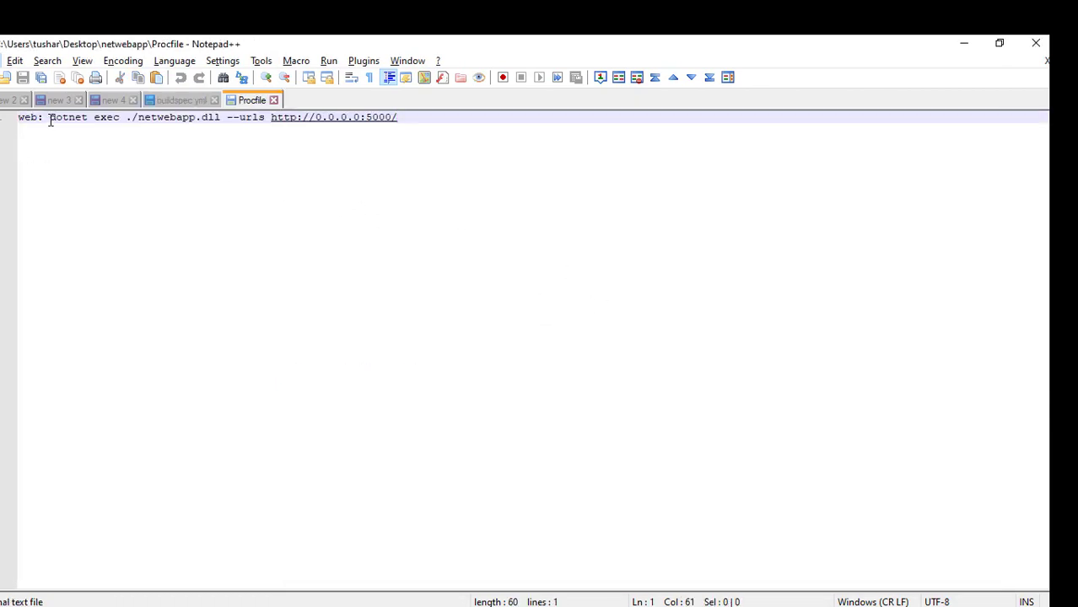
pyautogui.moveTo(51, 120); pyautogui.dragTo(122, 124)
pyautogui.click(181, 147)
# Close Procfile and buildspec.yml, and minimize the Notepad++ window
pyautogui.click(274, 100)
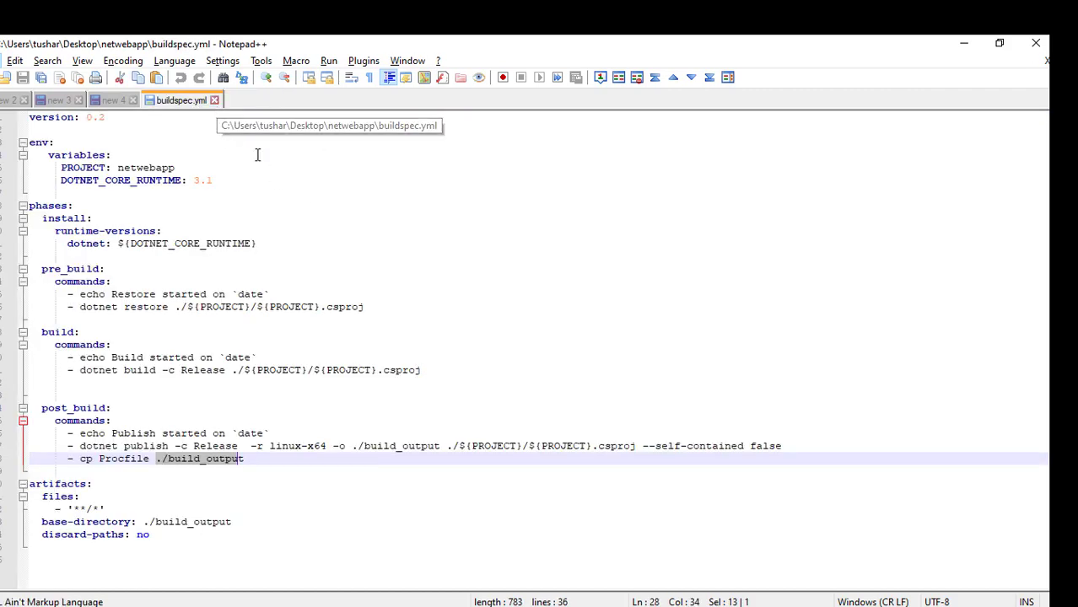
pyautogui.click(215, 101)
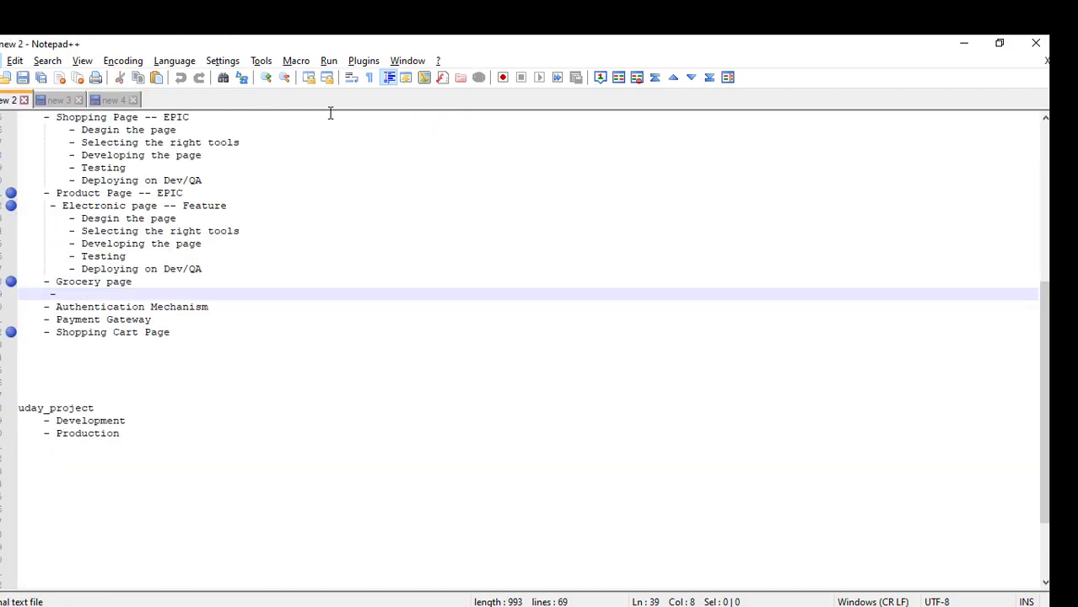
pyautogui.click(1000, 42)
pyautogui.click(965, 47)
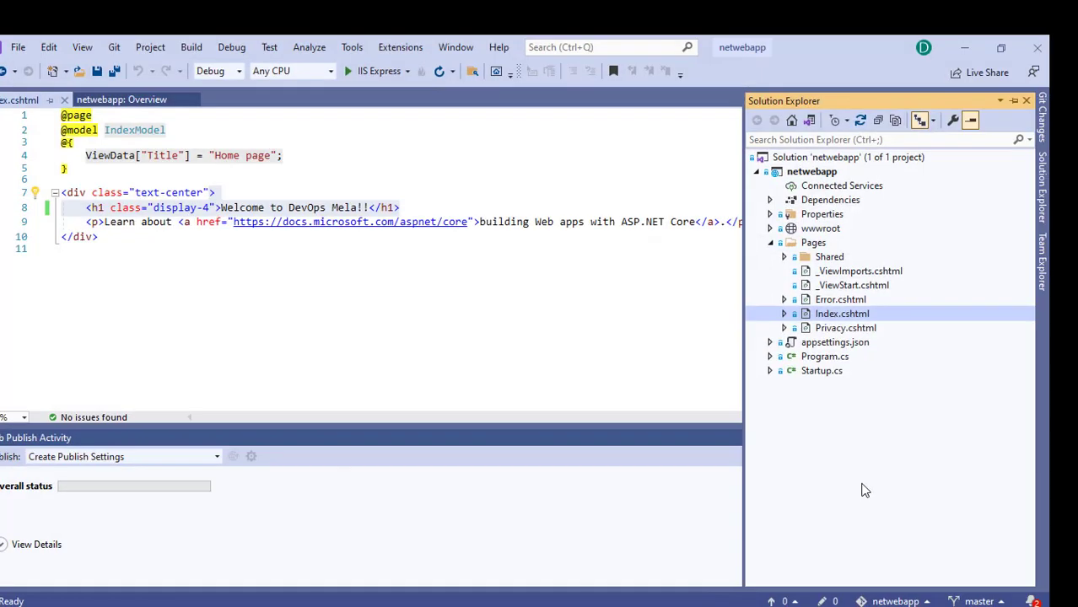
# Switch to the netwebapp solution in Visual Studio and run the application with the netwebapp launch profile instead of IIS Express
pyautogui.click(430, 352)
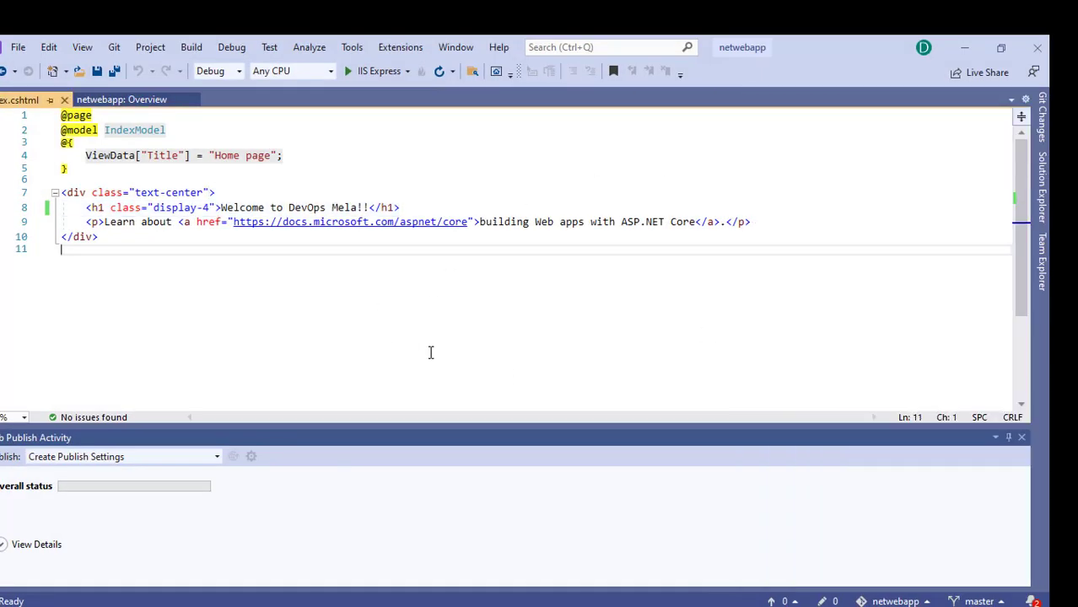
pyautogui.click(1047, 187)
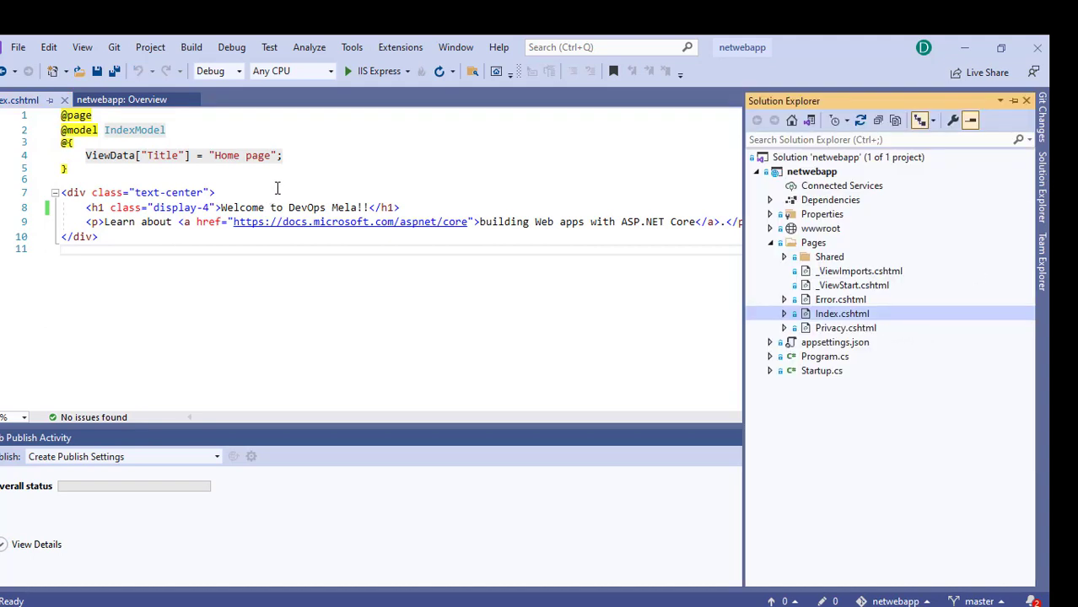
pyautogui.click(408, 72)
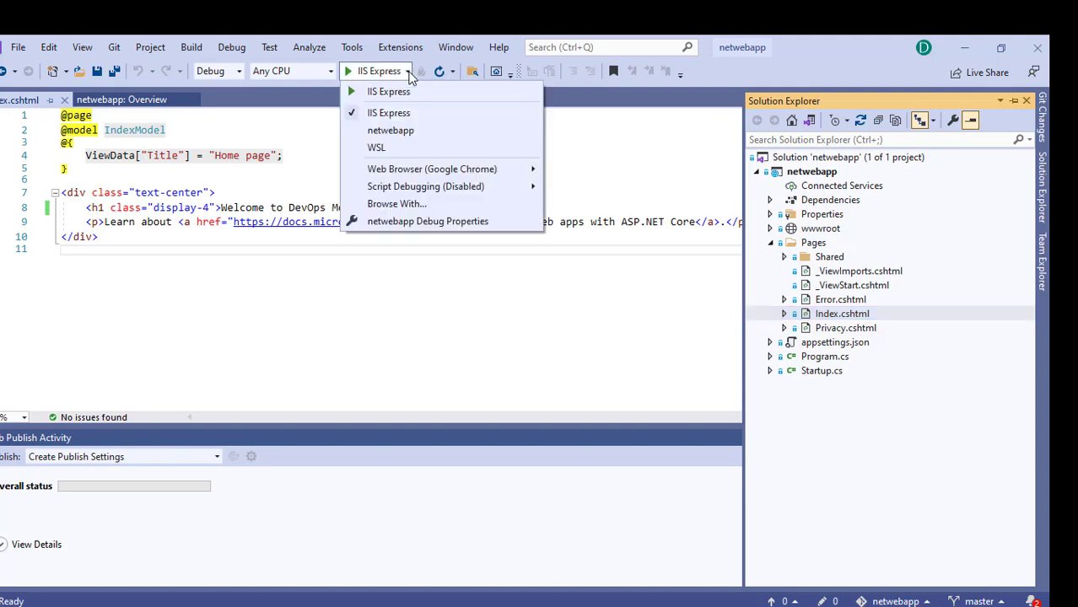
pyautogui.click(405, 127)
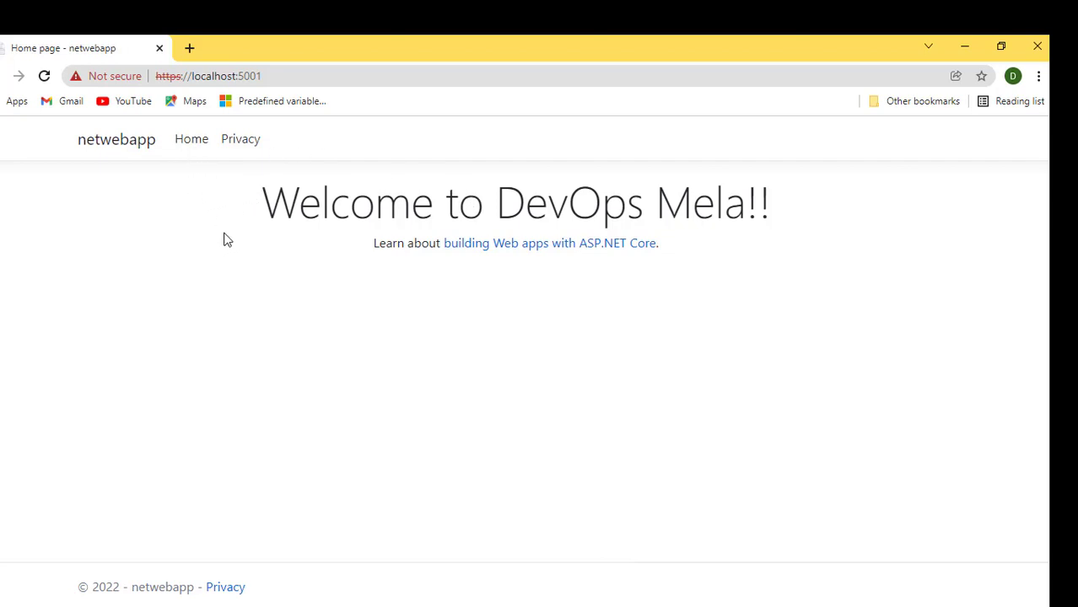
# Check the running web app at localhost:5001, reviewing the welcome heading and trying its Home, Privacy and netwebapp links
pyautogui.moveTo(266, 209); pyautogui.dragTo(801, 214)
pyautogui.click(190, 147)
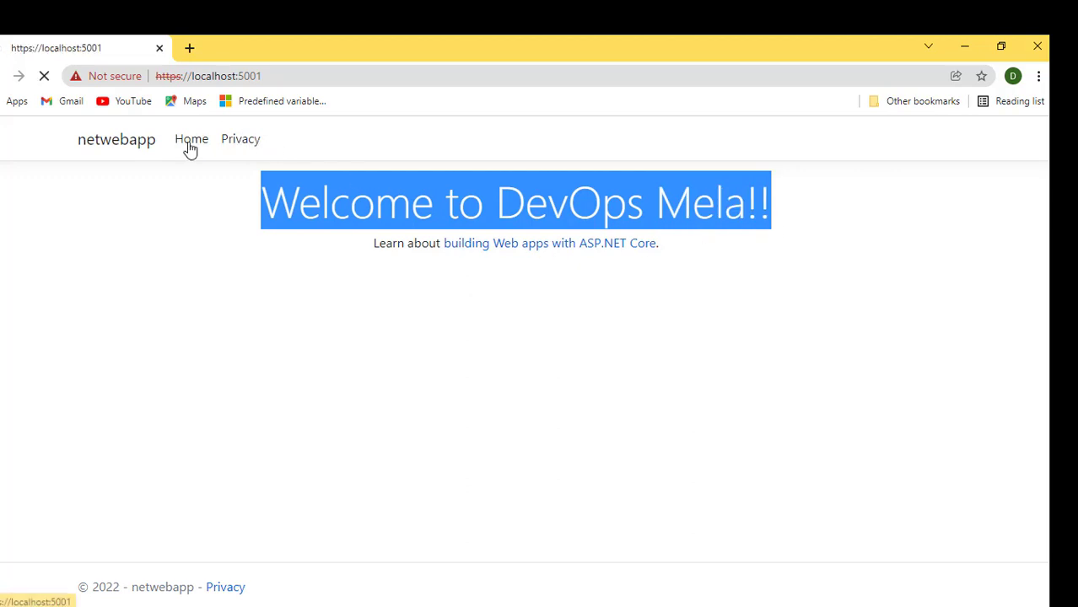
pyautogui.click(251, 145)
pyautogui.click(101, 148)
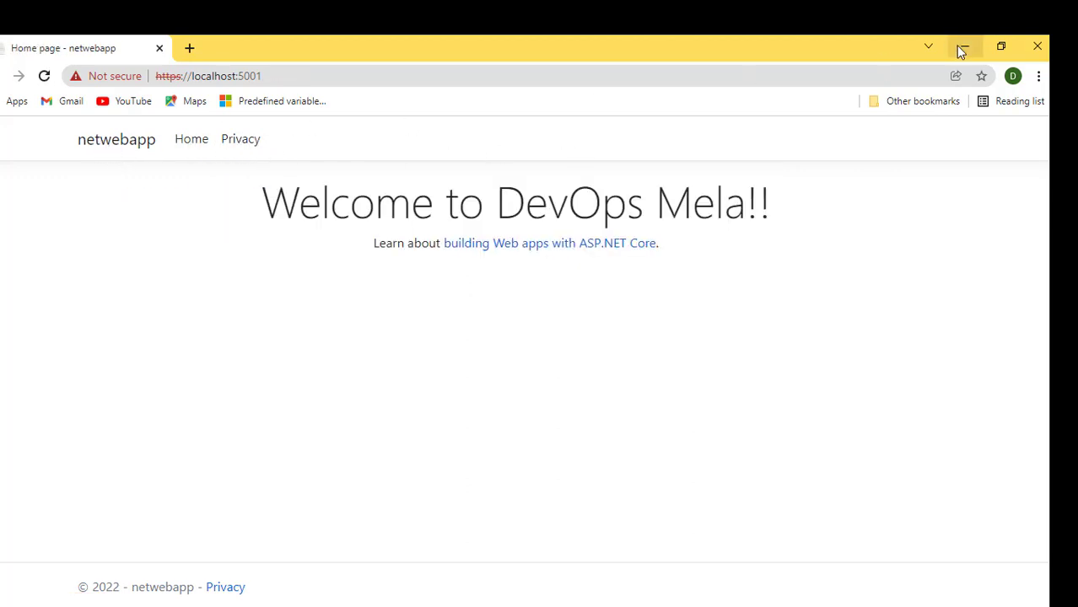
# Close the web app's browser window, the debug console and the debug output, and minimize Visual Studio
pyautogui.click(1038, 46)
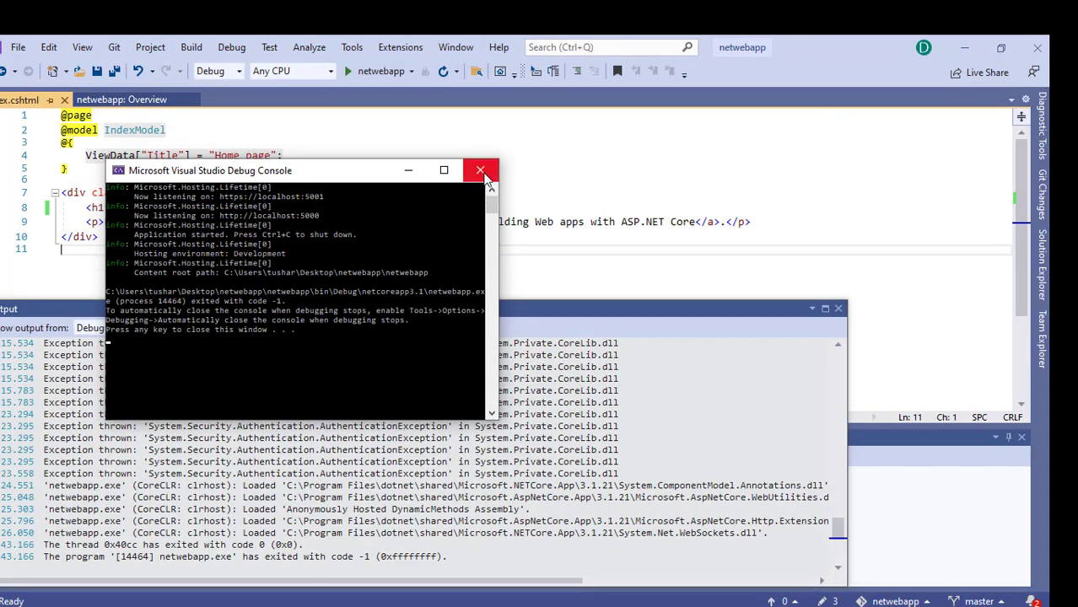
pyautogui.click(480, 172)
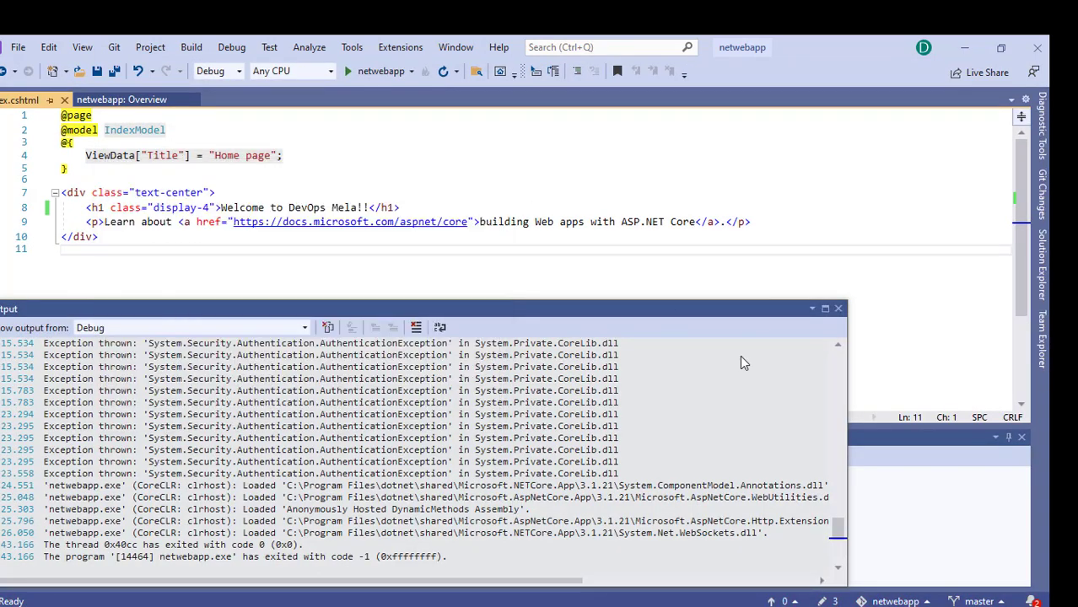
pyautogui.click(838, 308)
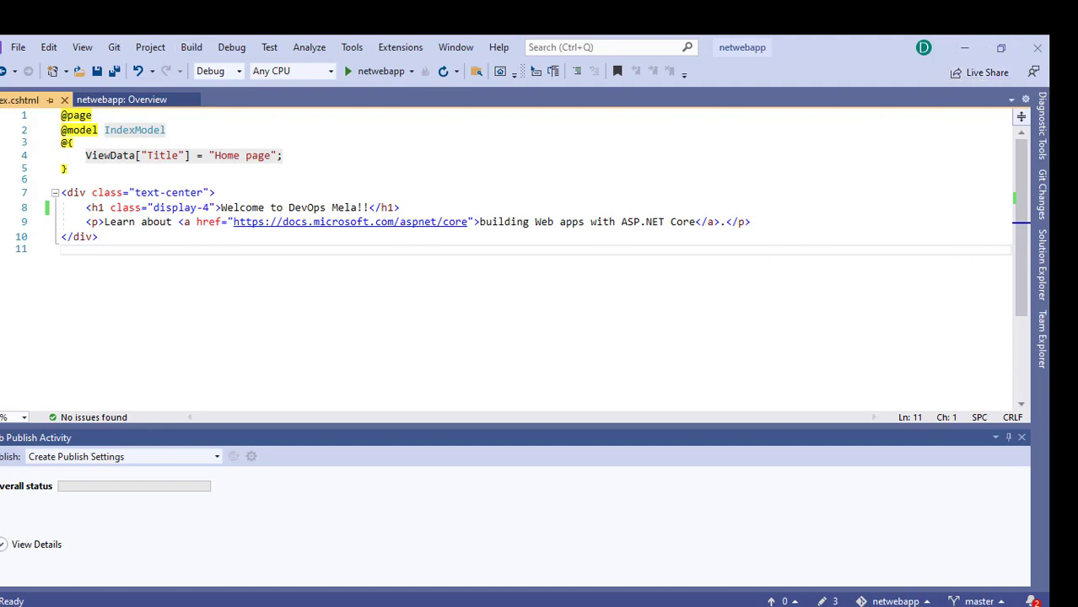
pyautogui.click(966, 48)
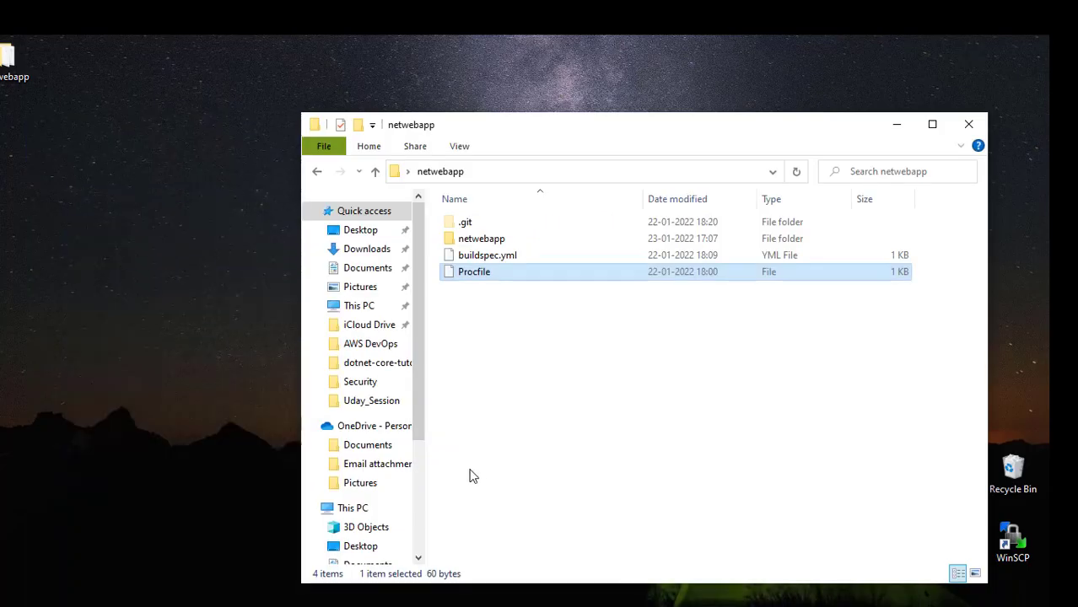
# Switch to the AWS Management Console in Chrome and open the CodeCommit service
pyautogui.hotkey('alt', 'Tab')
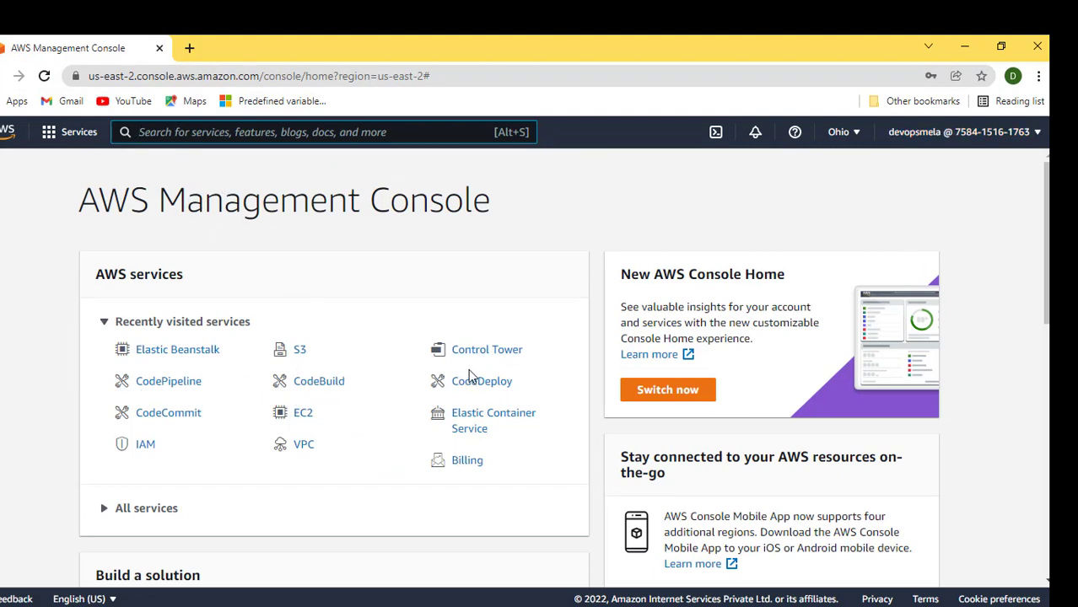
pyautogui.click(163, 419)
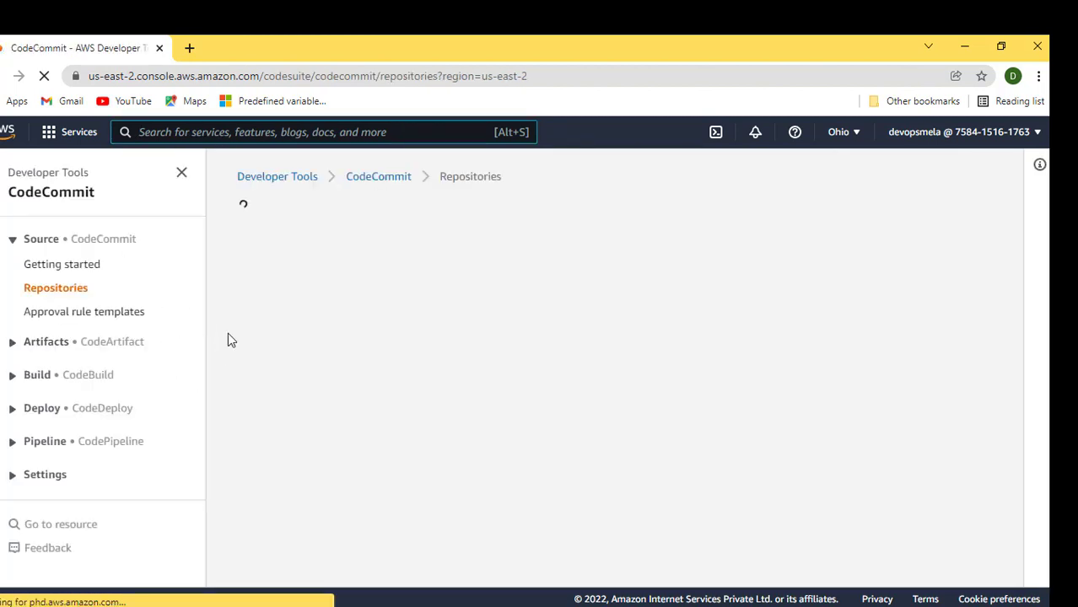
pyautogui.click(267, 142)
pyautogui.write('code comm')
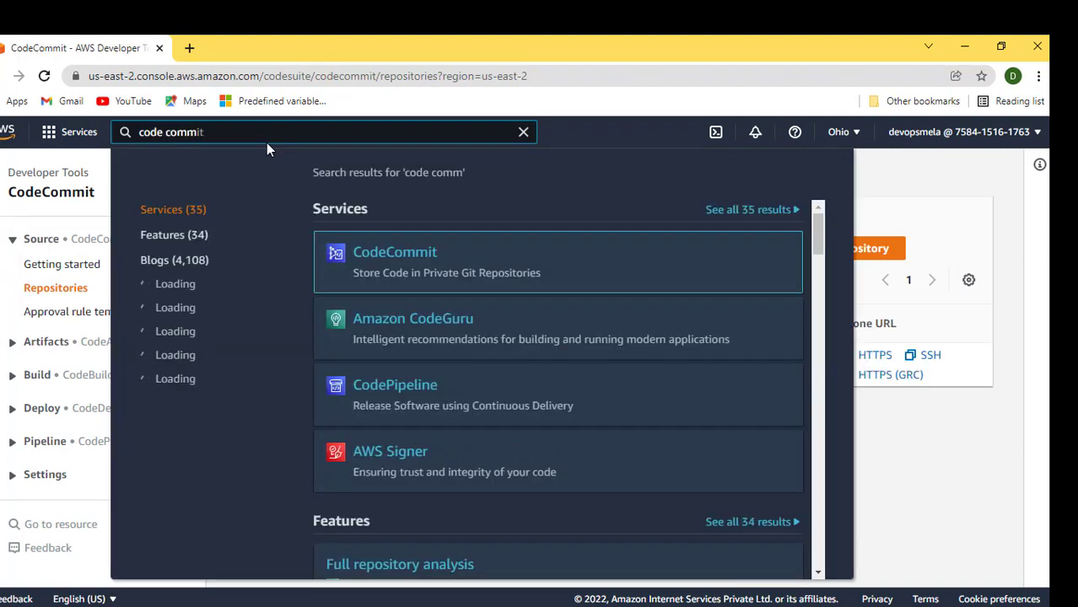
pyautogui.click(523, 132)
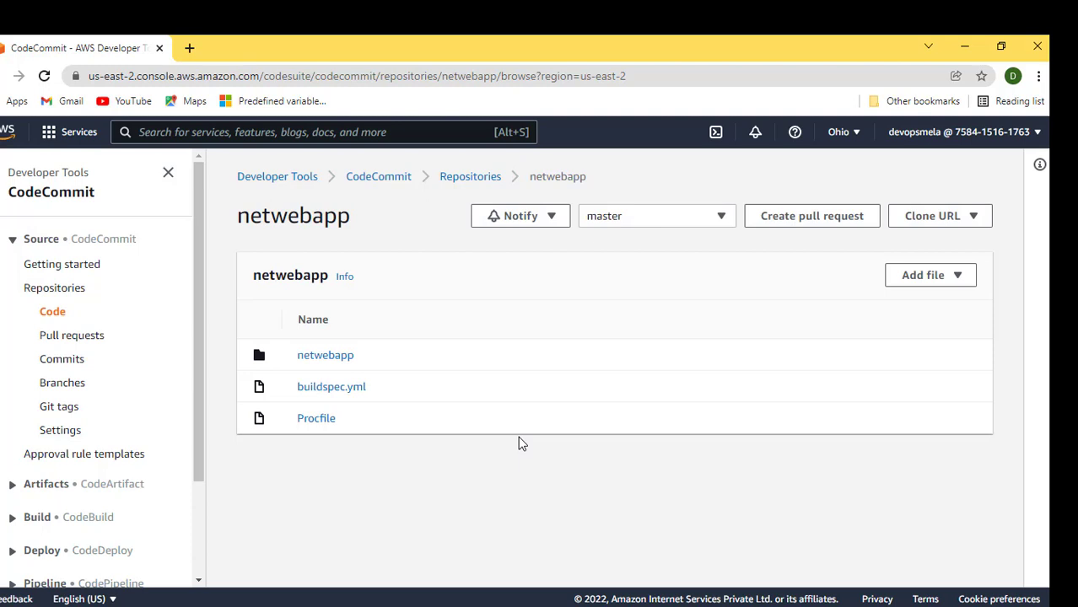
# Browse into the netwebapp folder of the CodeCommit netwebapp repository on the master branch
pyautogui.click(325, 358)
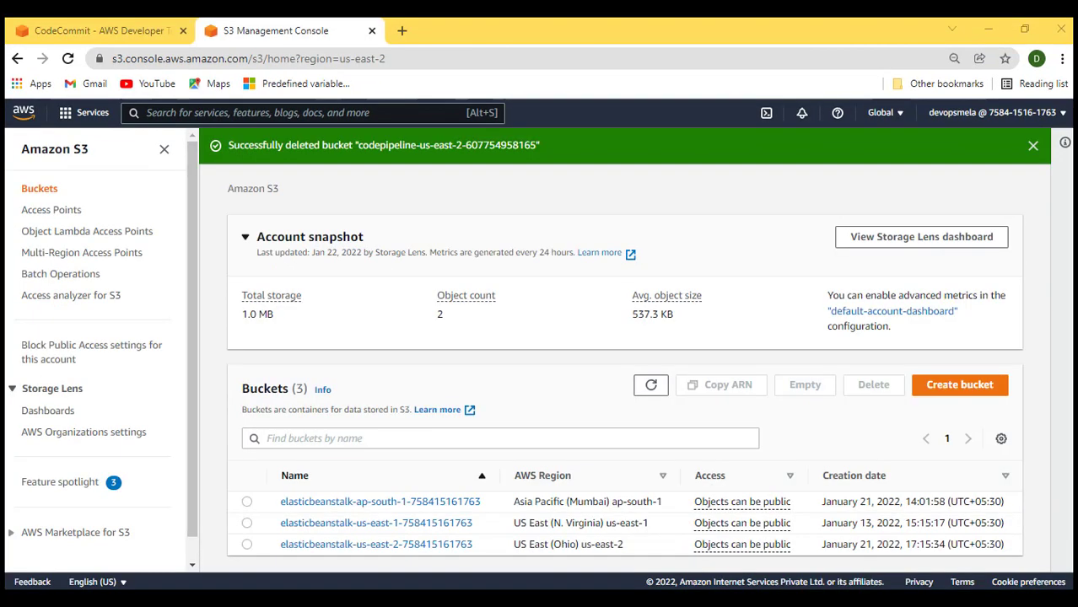
# Dismiss the deleted-bucket notice and start a new S3 bucket named netwebapp123
pyautogui.click(1033, 145)
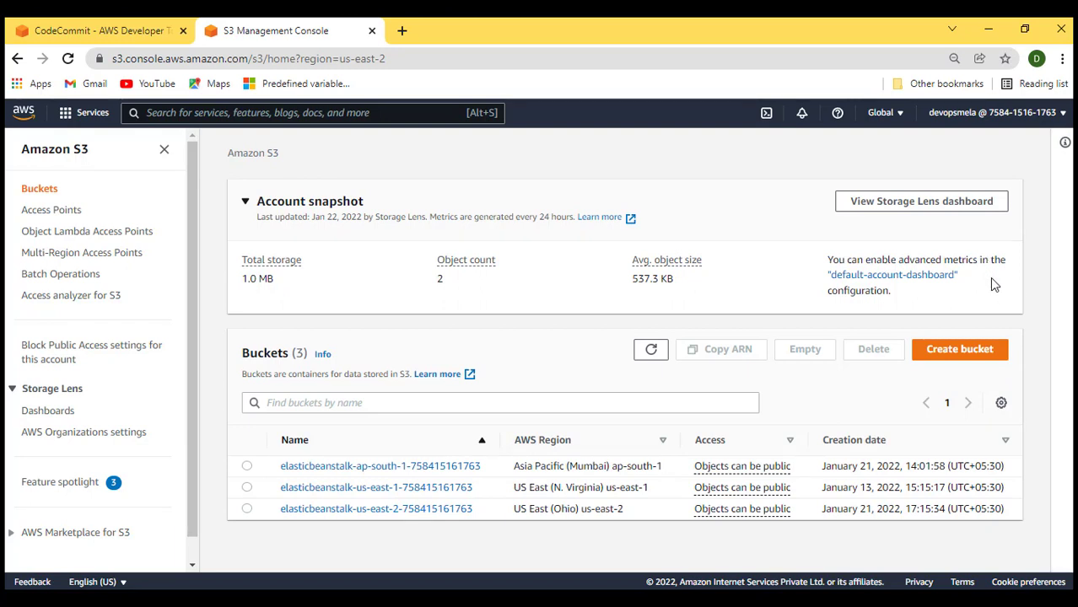
pyautogui.click(954, 357)
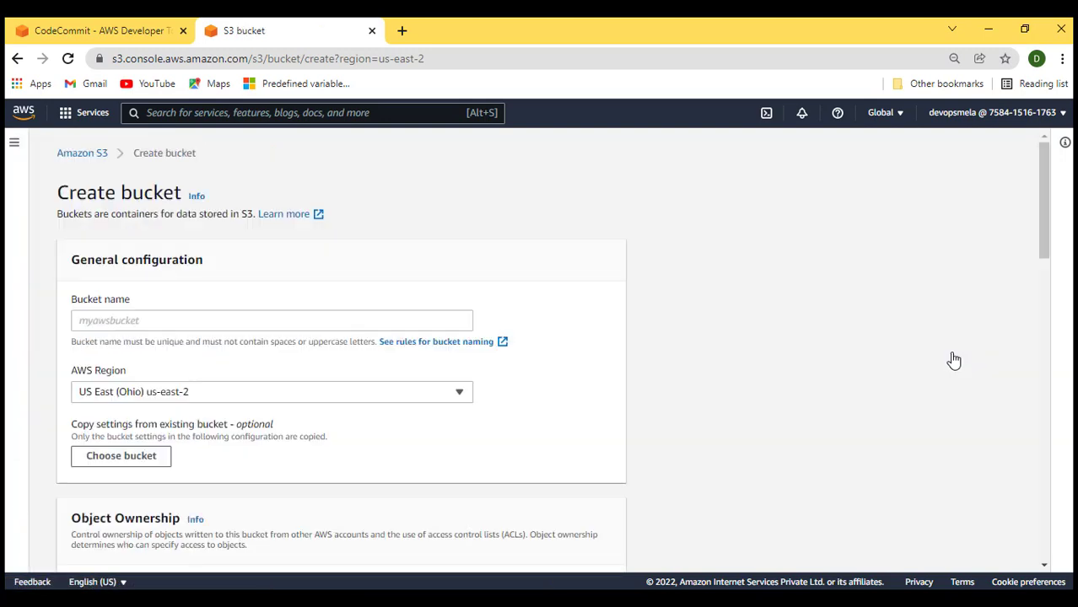
pyautogui.click(227, 323)
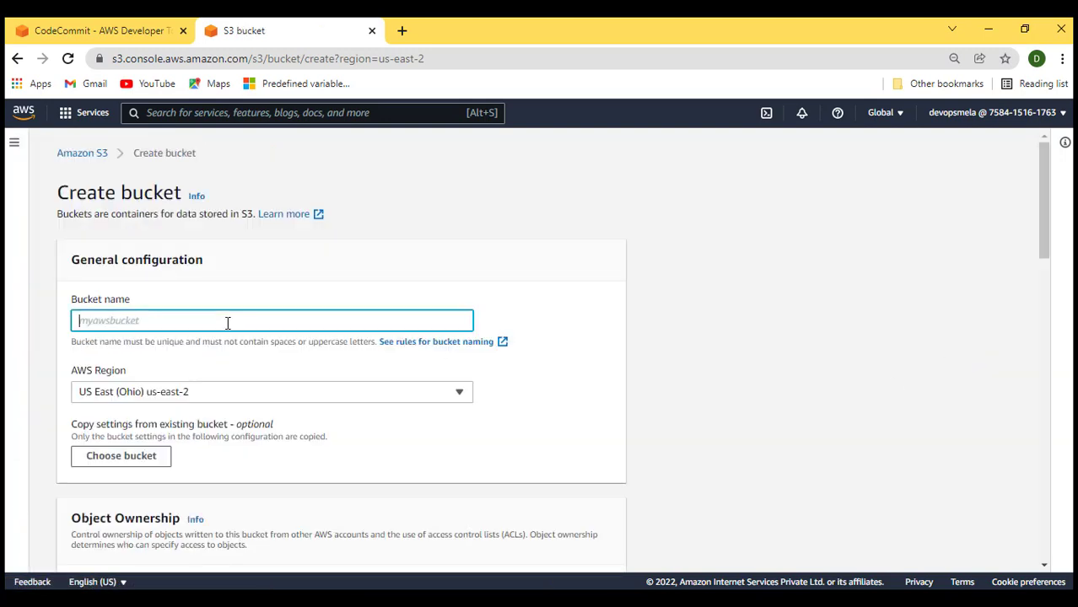
pyautogui.write('netwe')
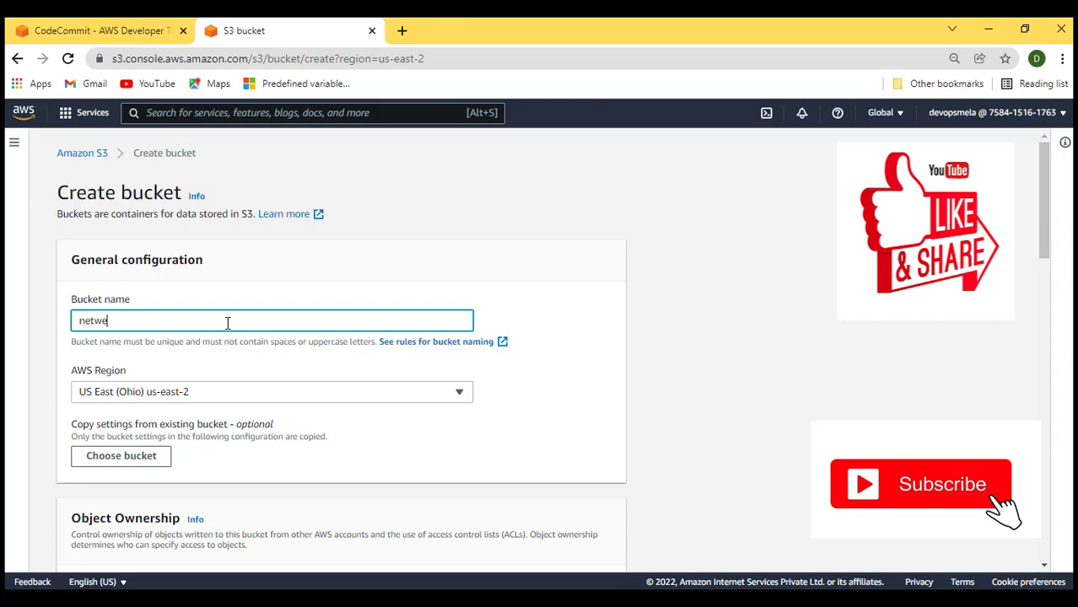
pyautogui.write('bapp123')
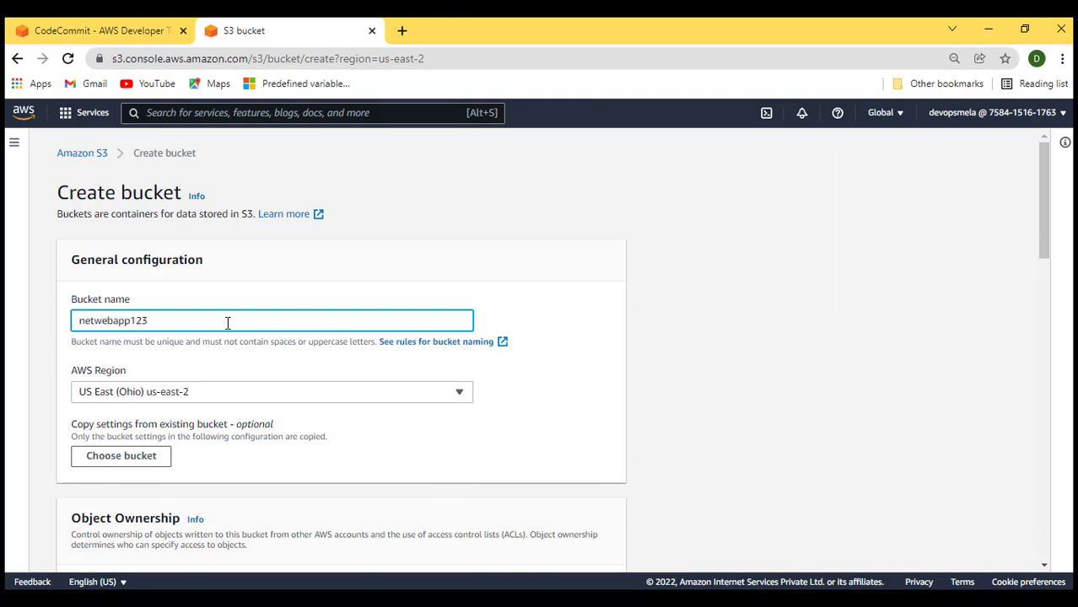
pyautogui.doubleClick(211, 313)
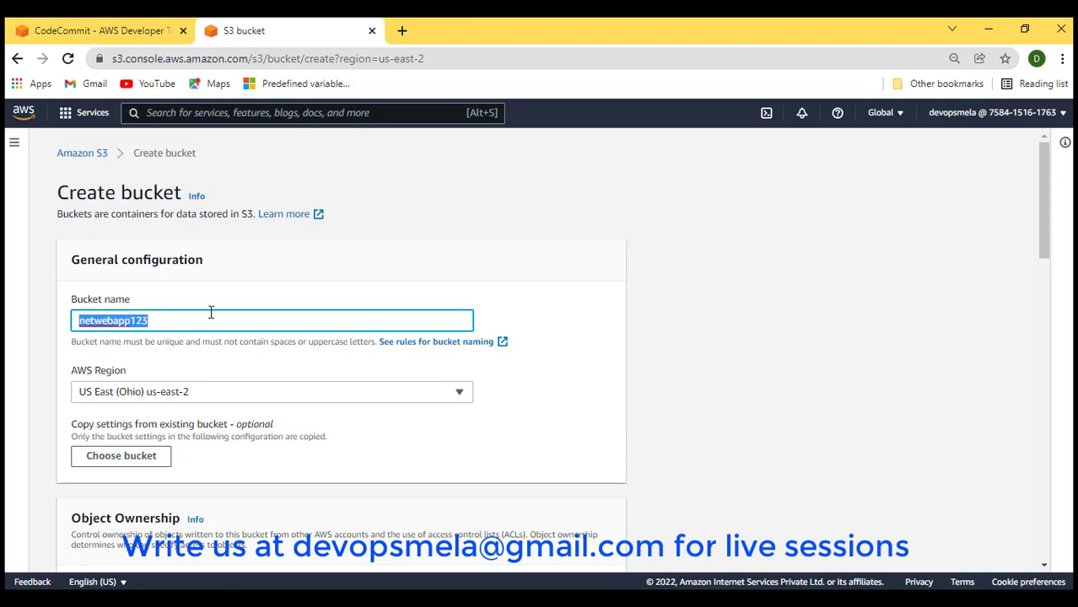
# Review the new bucket's default region, ownership, public access, versioning and encryption settings, and create the bucket with them
pyautogui.scroll(-2, 264, 350)
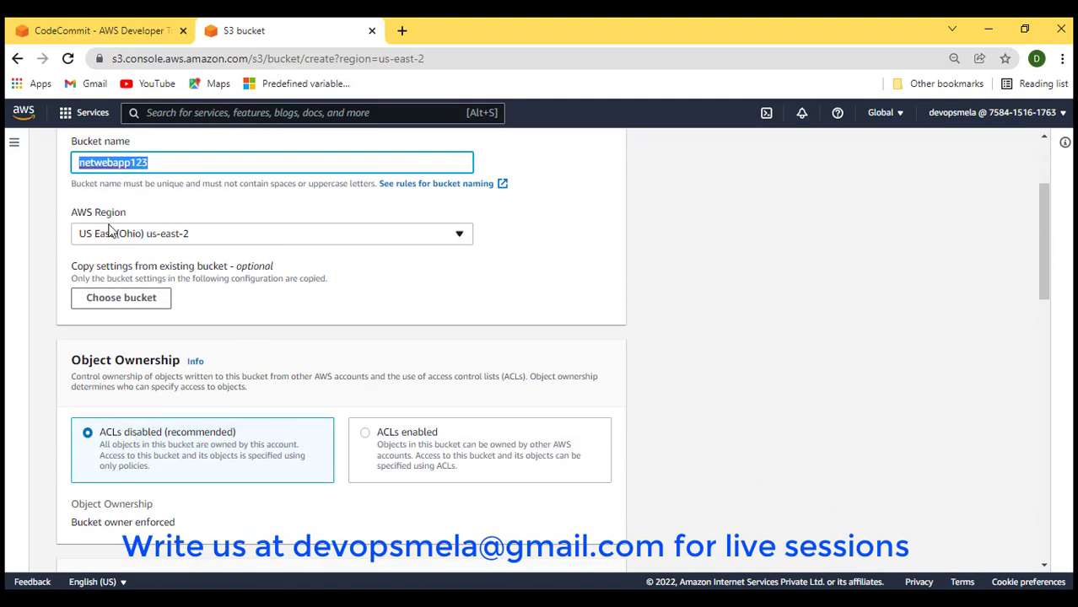
pyautogui.scroll(-2, 279, 312)
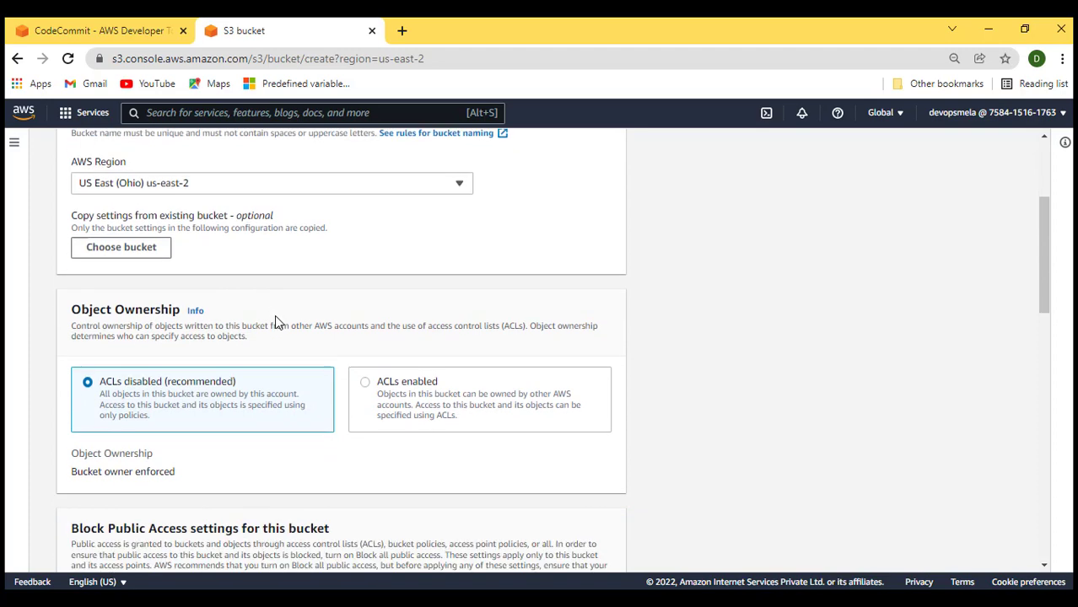
pyautogui.scroll(-2, 215, 363)
pyautogui.scroll(2, 203, 338)
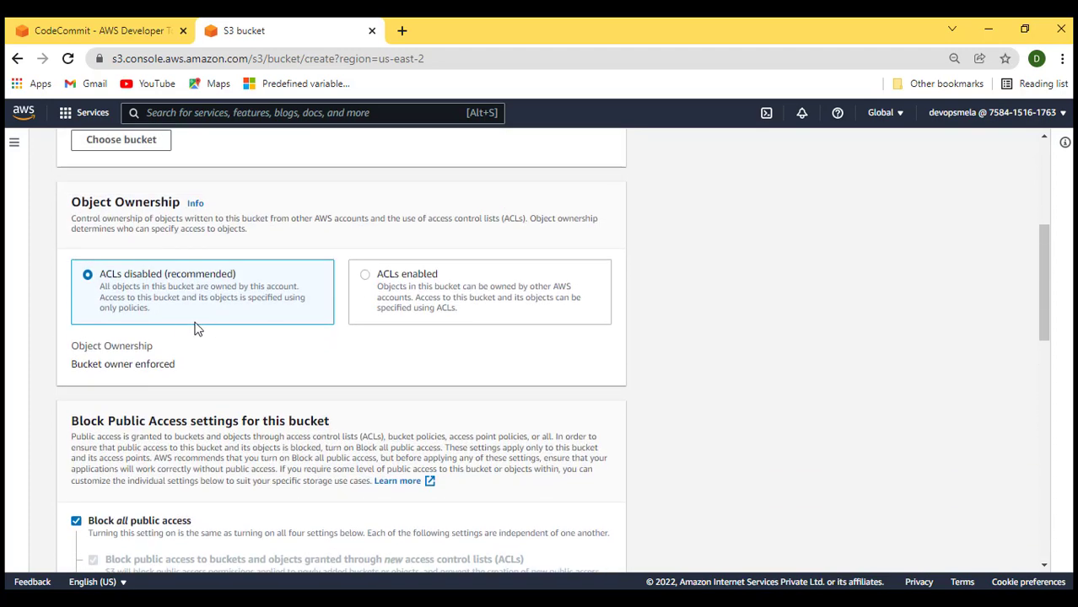
pyautogui.scroll(-8, 256, 382)
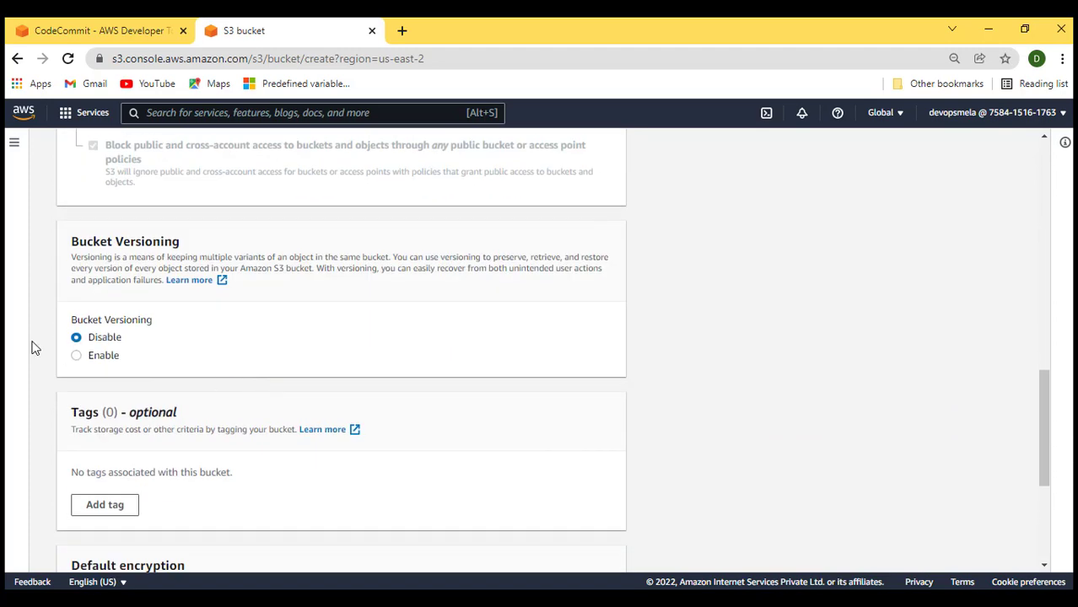
pyautogui.scroll(-4, 267, 341)
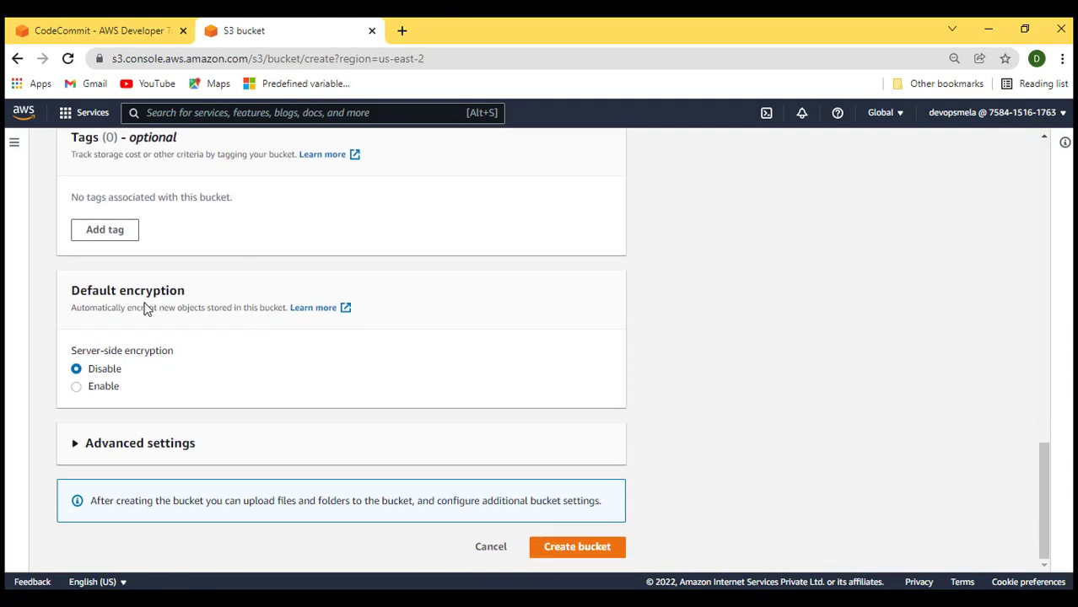
pyautogui.click(580, 549)
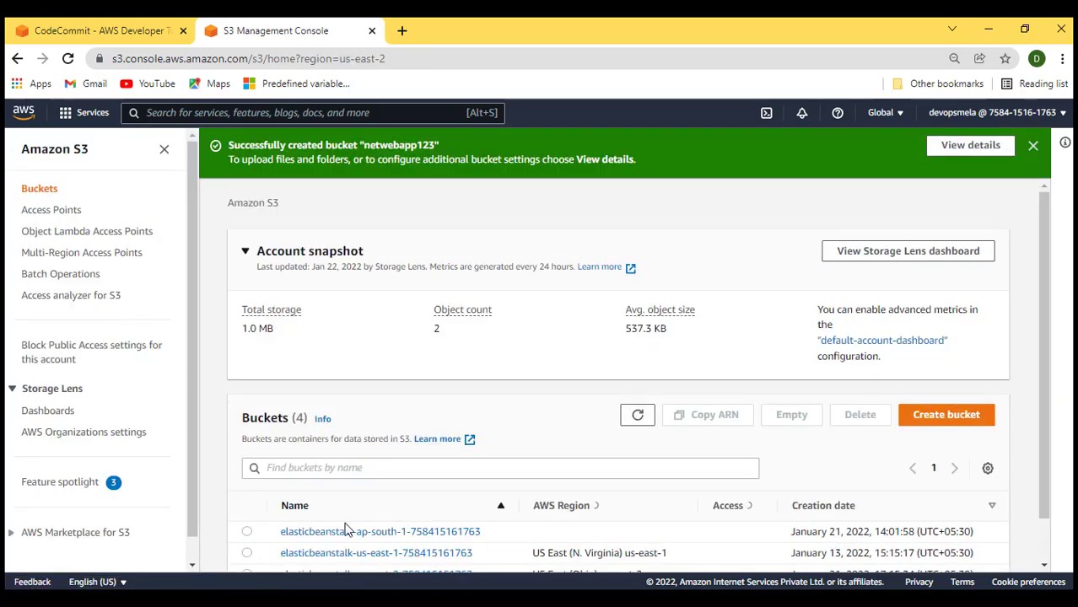
pyautogui.scroll(-1, 405, 506)
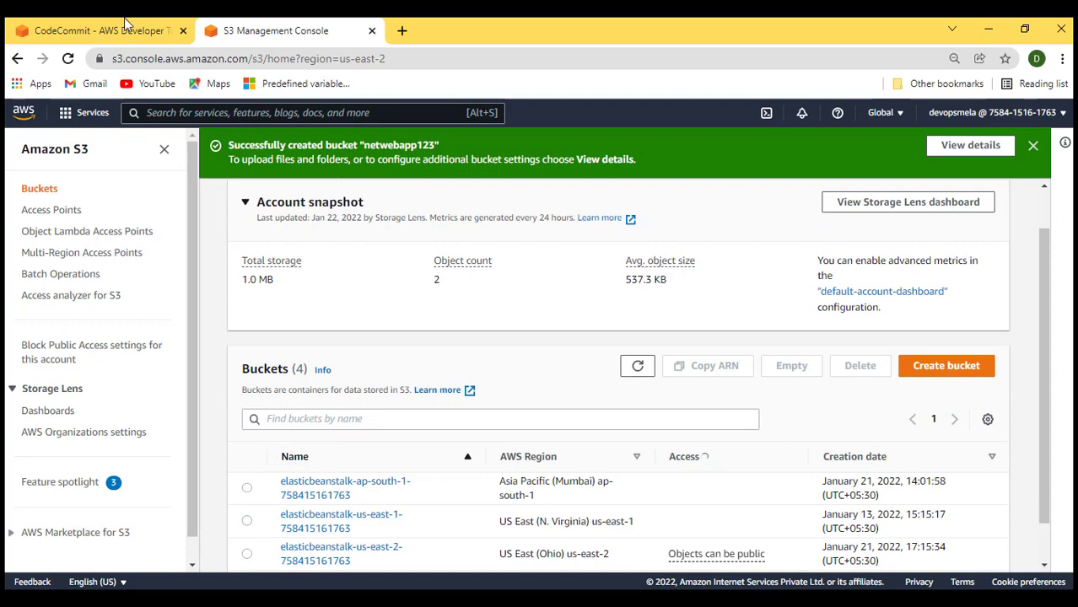
# Return to the CodeCommit console, dismiss the services overlay and open CodeBuild's list of build projects
pyautogui.click(105, 34)
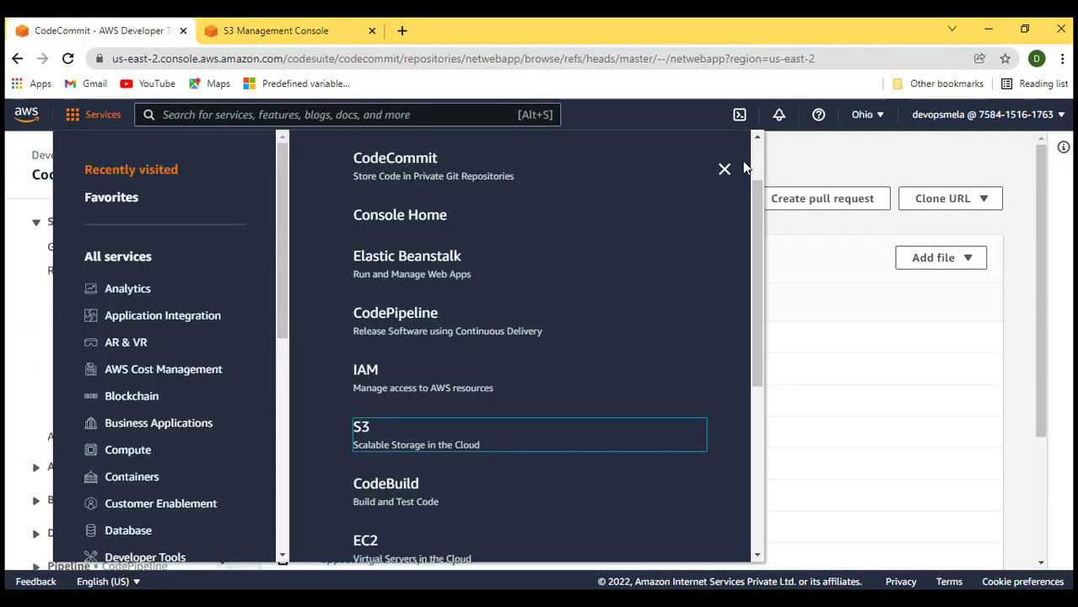
pyautogui.click(775, 166)
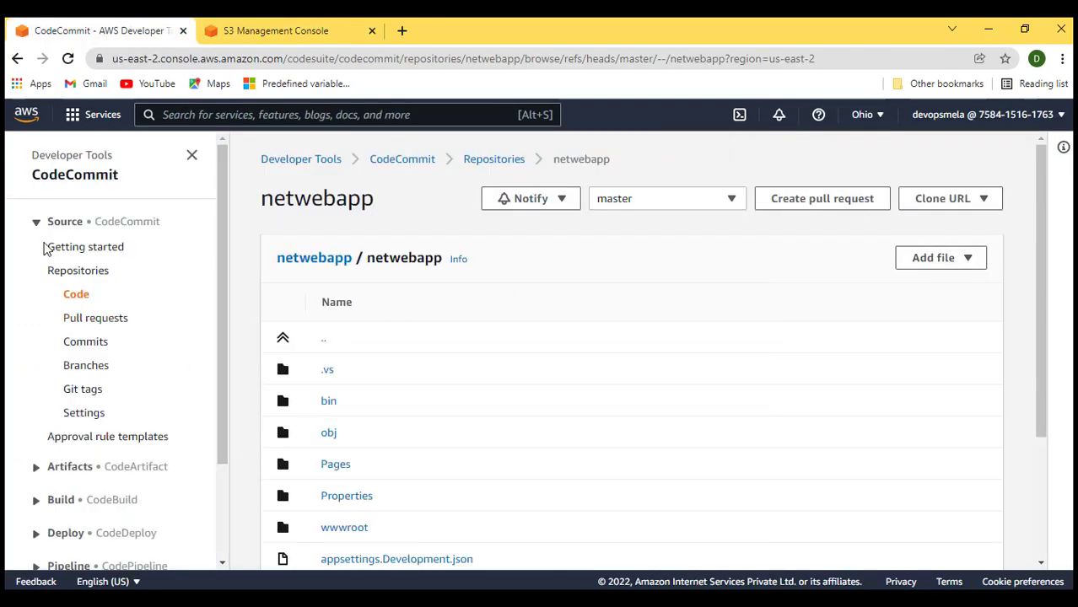
pyautogui.scroll(-1, 38, 236)
pyautogui.scroll(1, 48, 260)
pyautogui.click(37, 225)
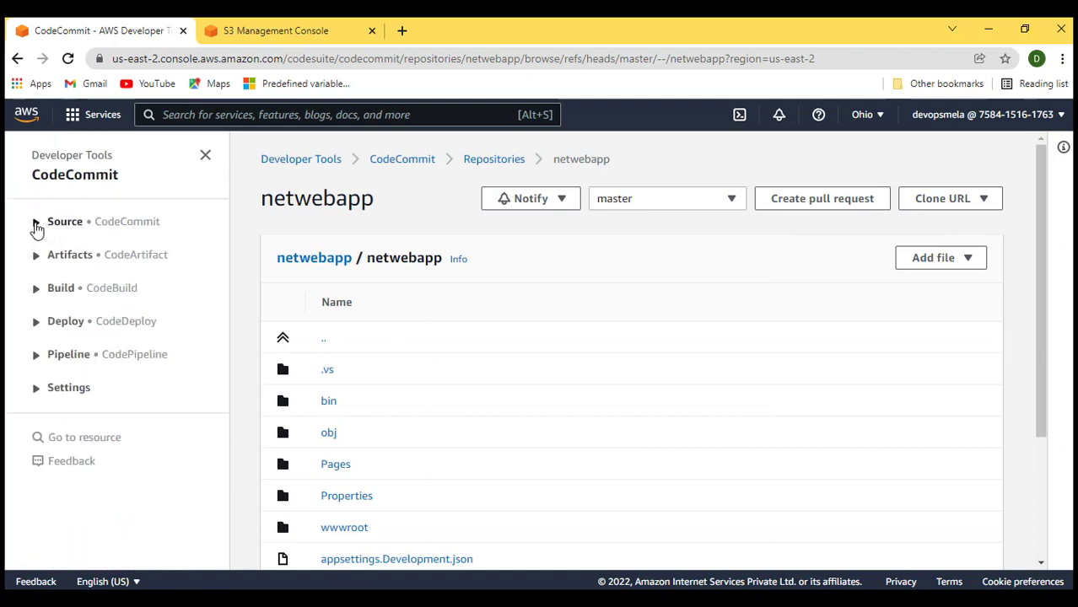
pyautogui.click(36, 291)
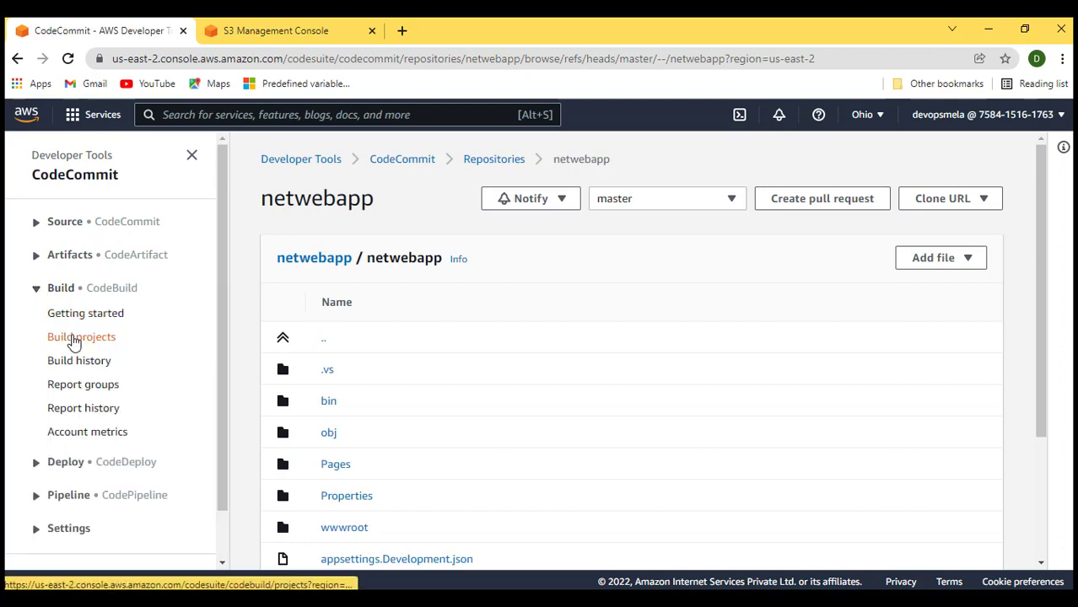
pyautogui.click(74, 340)
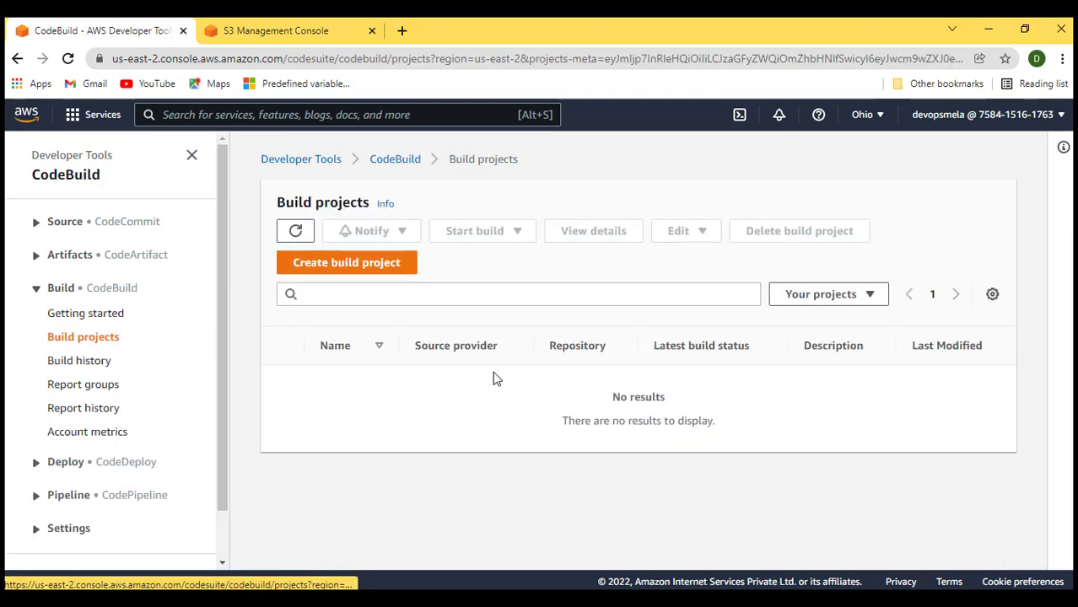
# Start a new build project named netcodebuild, leaving its optional description, build badge and concurrent build limit unset
pyautogui.click(357, 265)
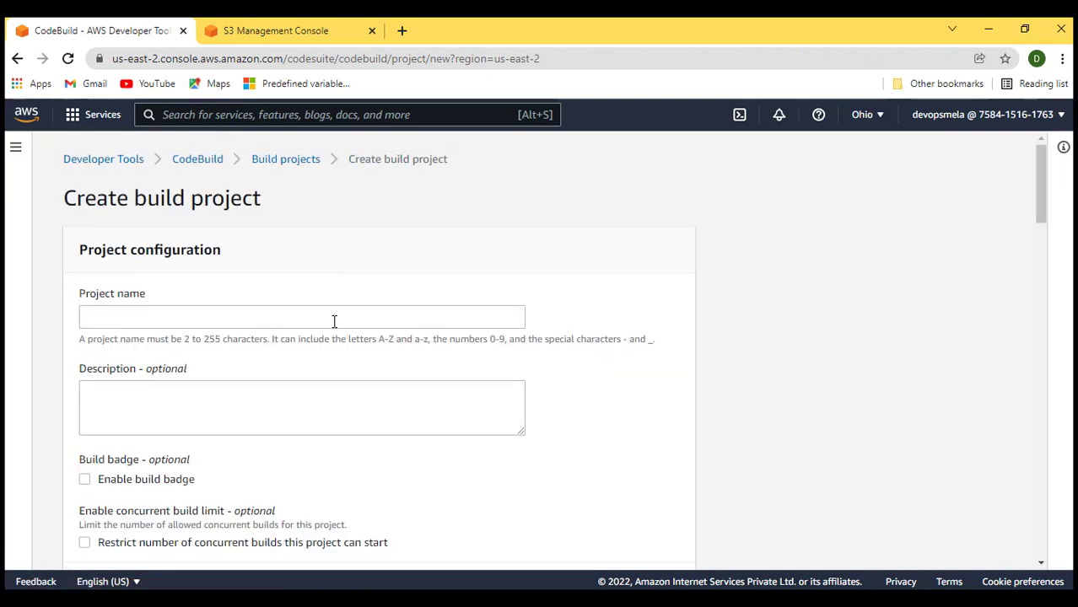
pyautogui.click(334, 322)
pyautogui.write('net')
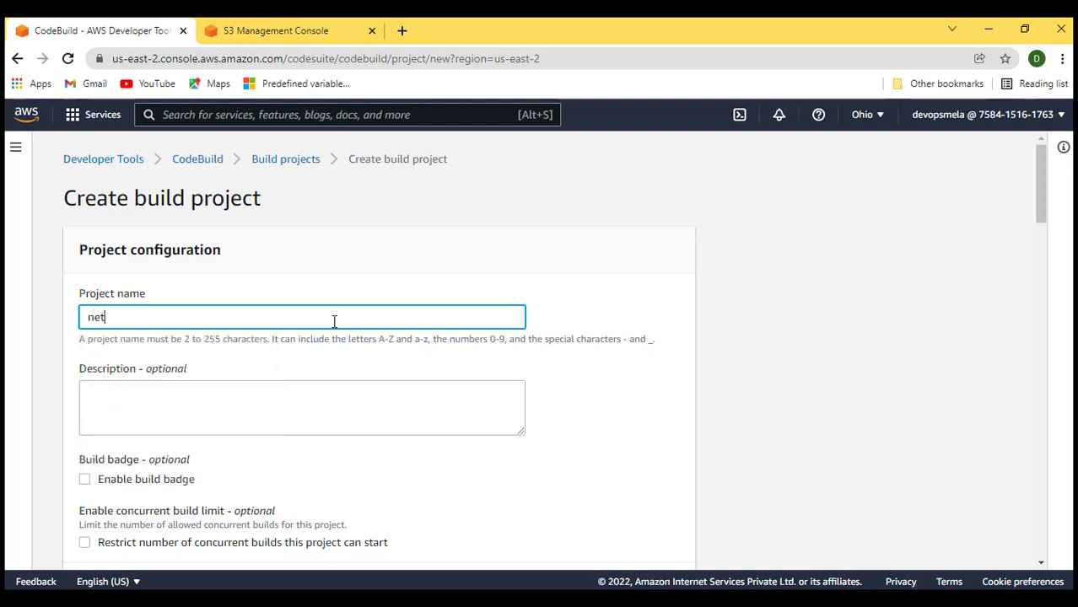
pyautogui.write('cid')
pyautogui.write('ode')
pyautogui.write('build')
pyautogui.hotkey('ctrl', 'a')
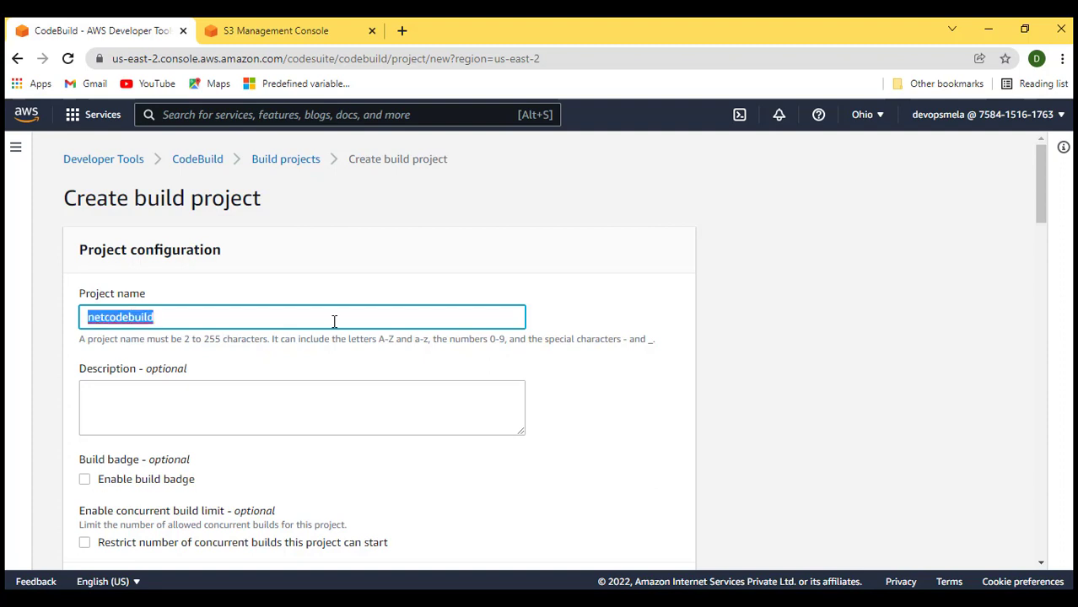
pyautogui.scroll(-1, 334, 321)
pyautogui.click(170, 311)
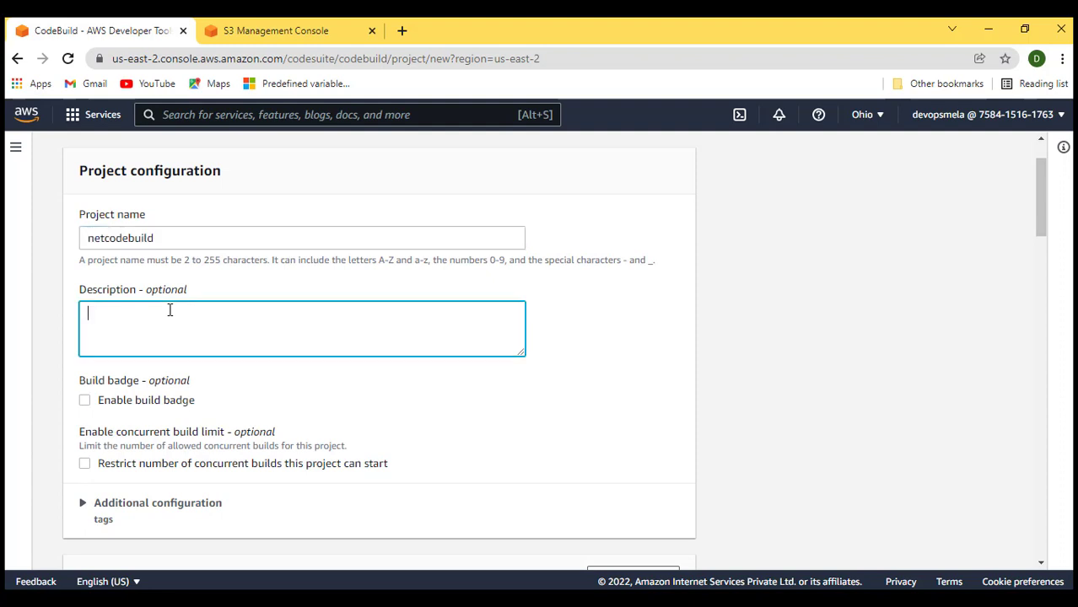
pyautogui.scroll(-3, 175, 314)
pyautogui.scroll(1, 152, 262)
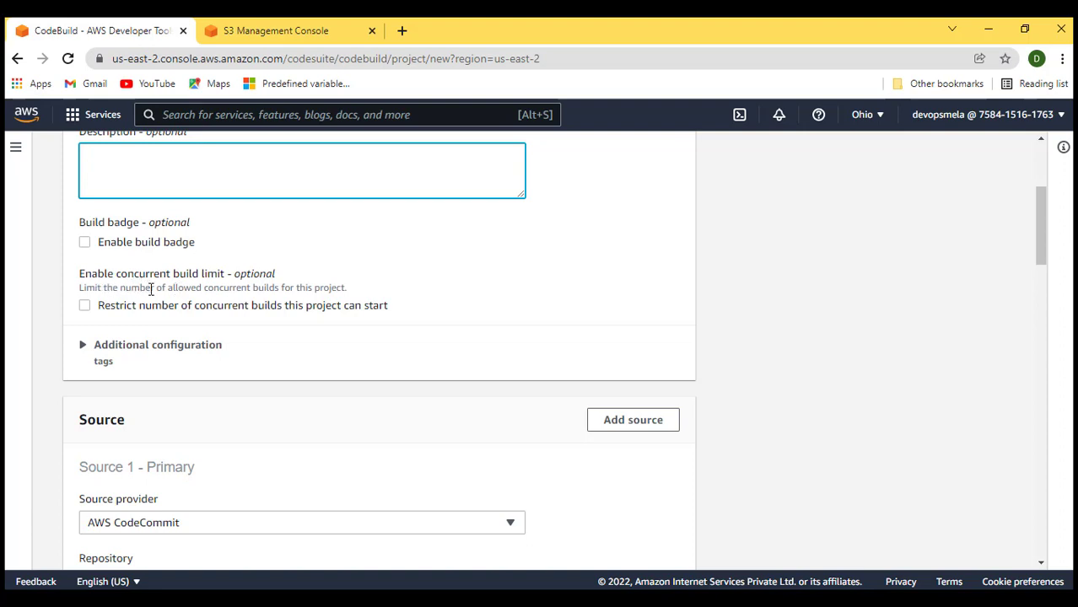
# Set the build source to the AWS CodeCommit repository netwebapp on the master branch
pyautogui.scroll(-3, 151, 289)
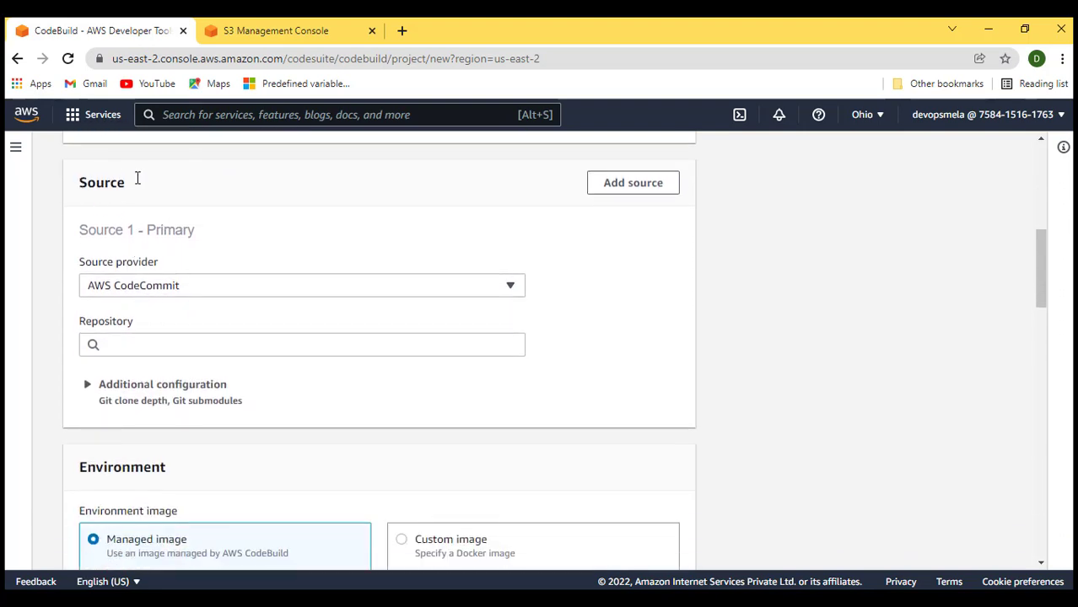
pyautogui.doubleClick(137, 178)
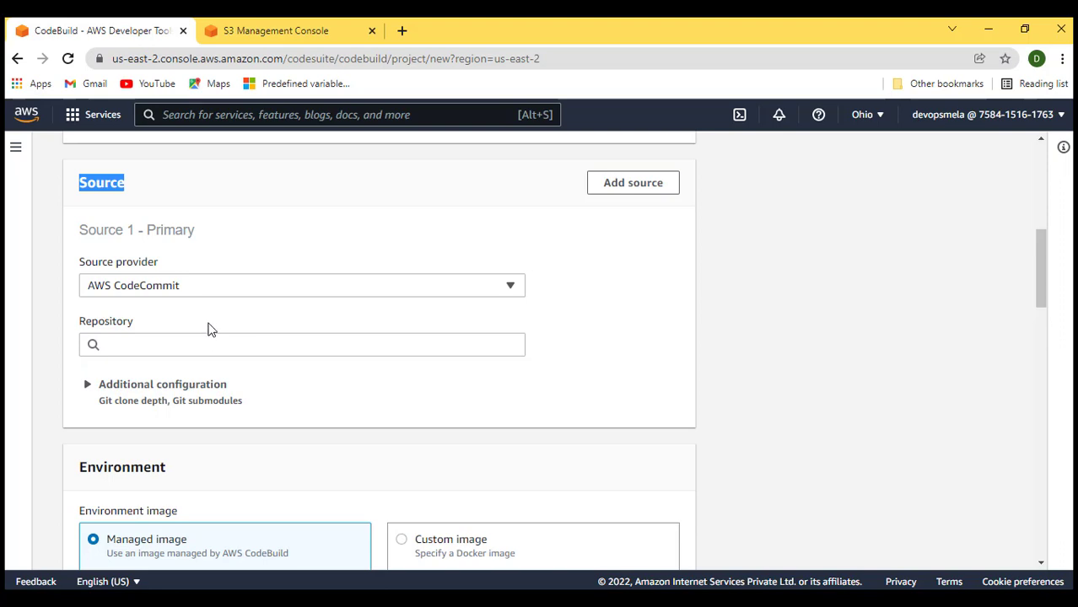
pyautogui.scroll(-1, 207, 329)
pyautogui.click(144, 264)
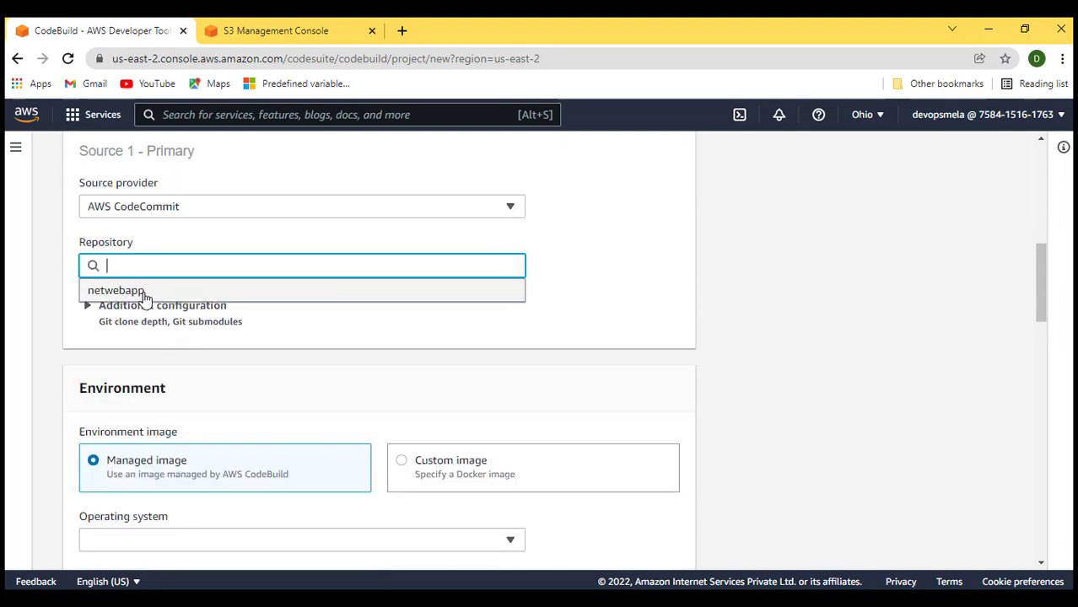
pyautogui.click(143, 292)
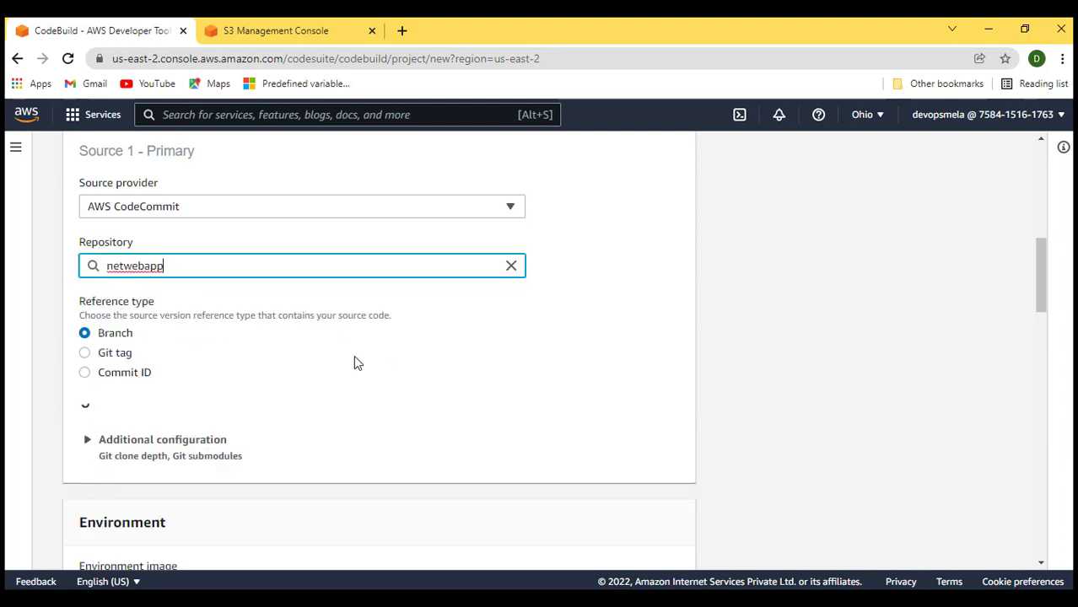
pyautogui.scroll(-1, 363, 361)
pyautogui.click(162, 368)
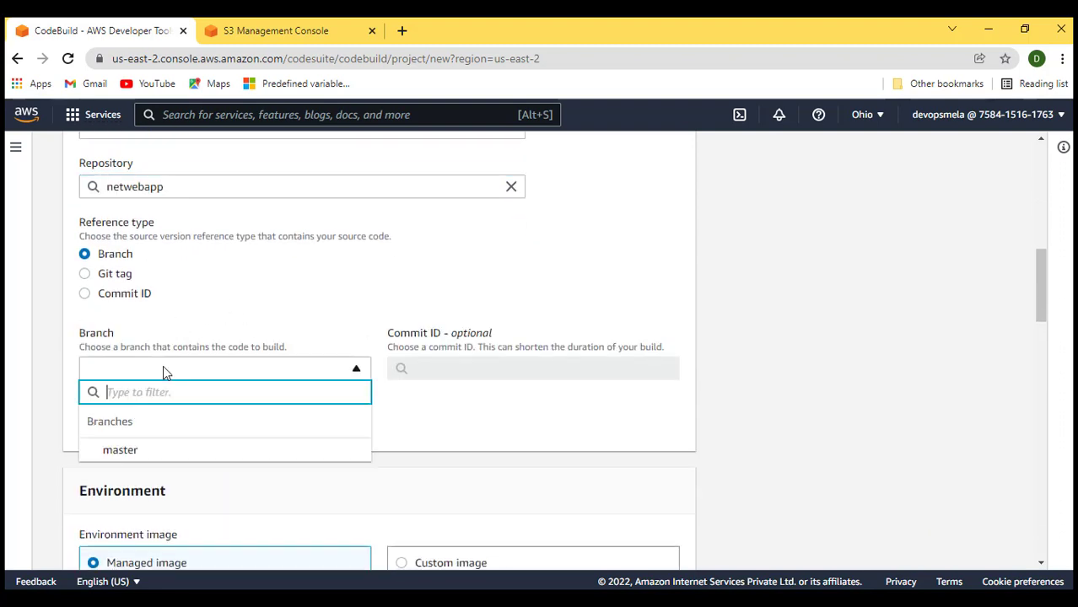
pyautogui.click(120, 450)
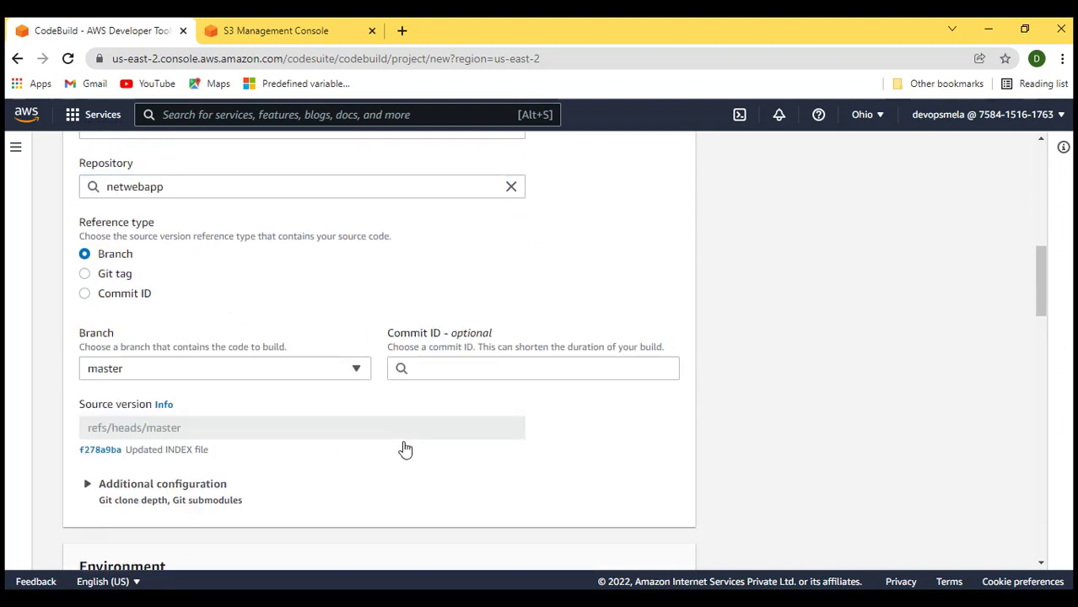
# Configure the build environment with a managed image, the Amazon Linux 2 operating system and the Standard runtime
pyautogui.scroll(-2, 402, 448)
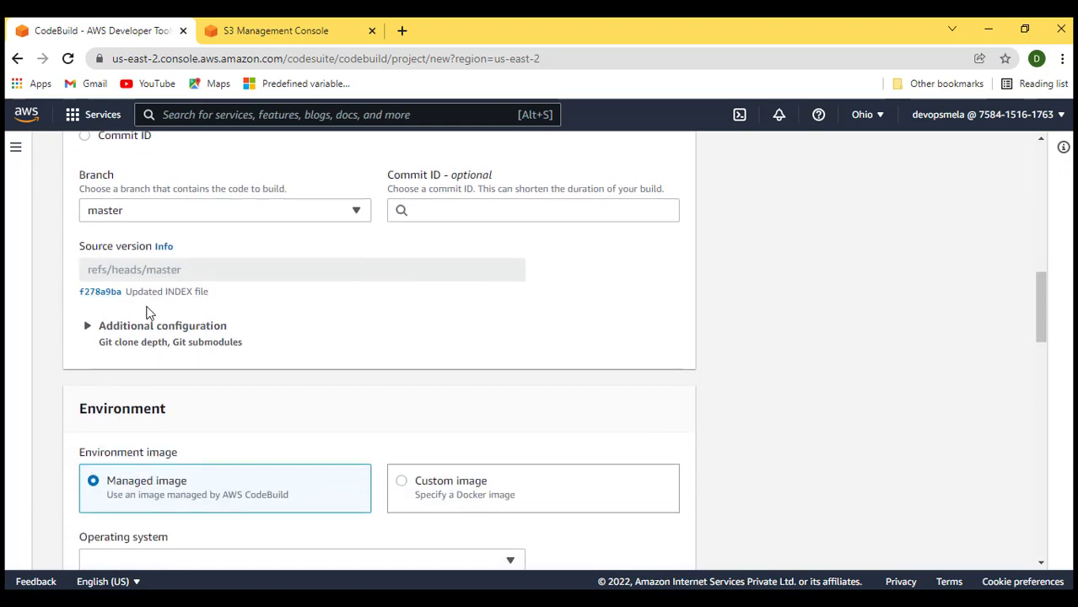
pyautogui.scroll(-3, 331, 312)
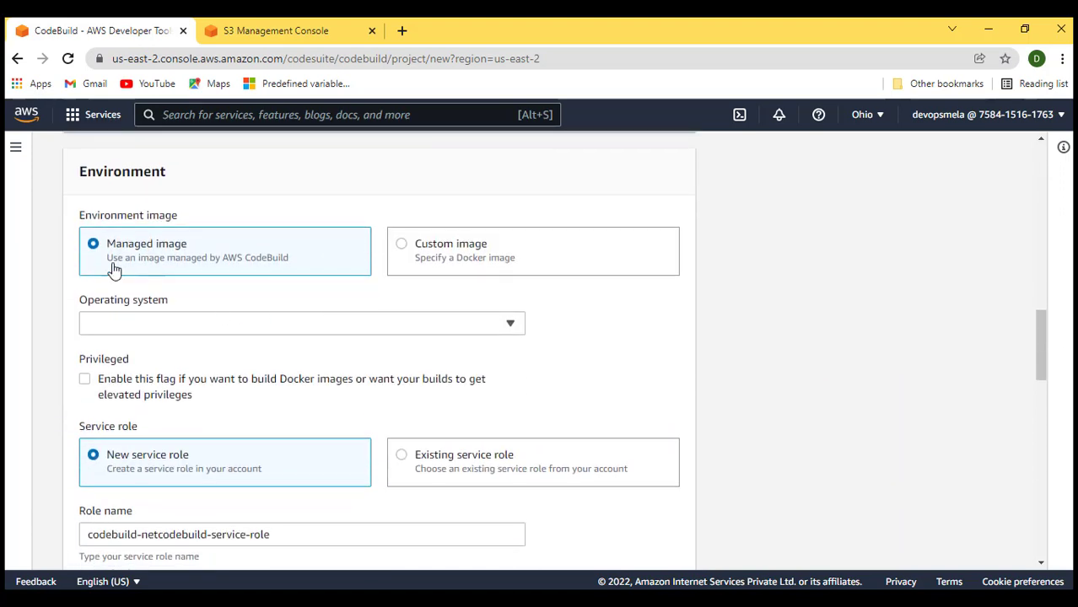
pyautogui.moveTo(75, 187); pyautogui.dragTo(180, 178)
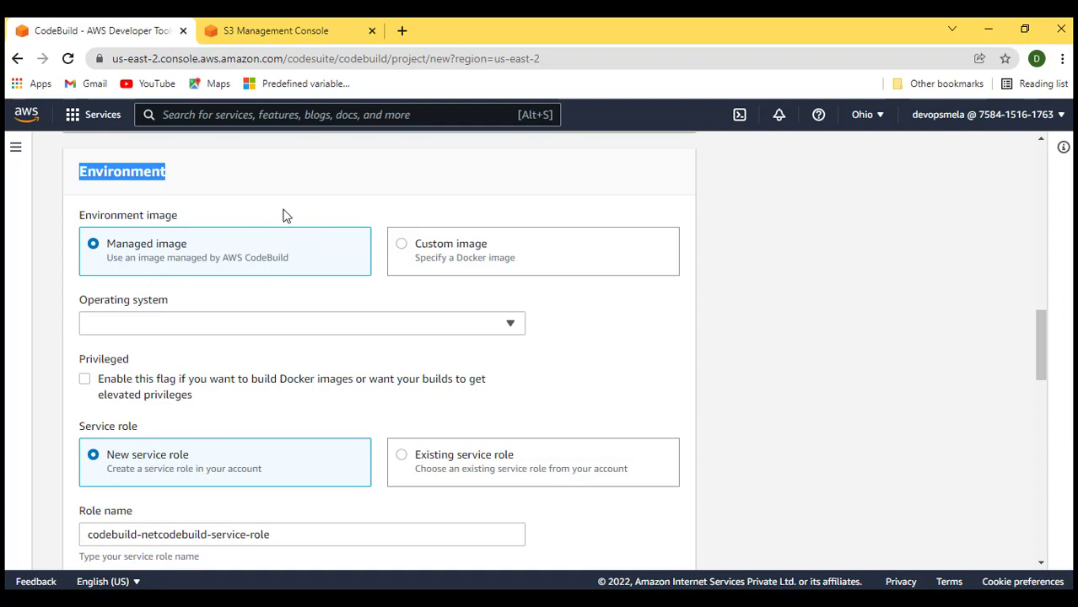
pyautogui.click(285, 240)
pyautogui.click(285, 328)
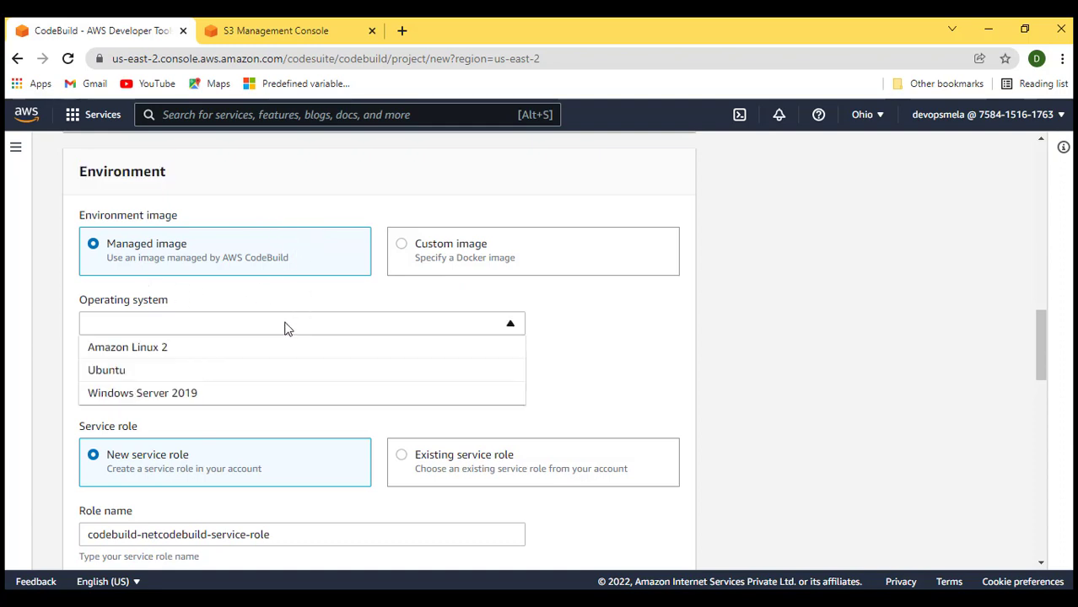
pyautogui.click(117, 353)
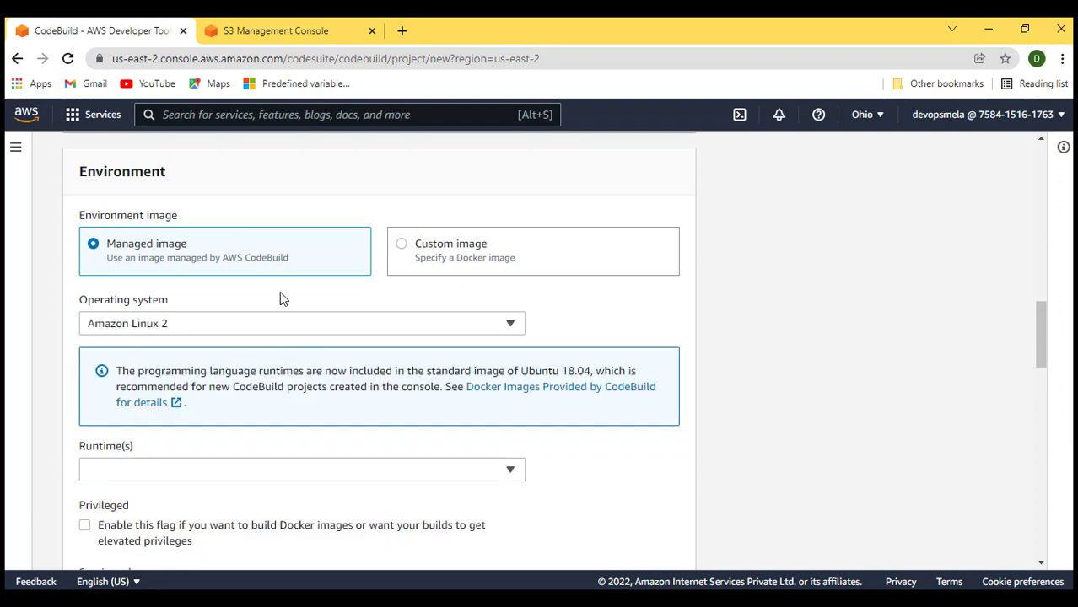
pyautogui.scroll(-2, 281, 297)
pyautogui.click(191, 311)
pyautogui.click(169, 356)
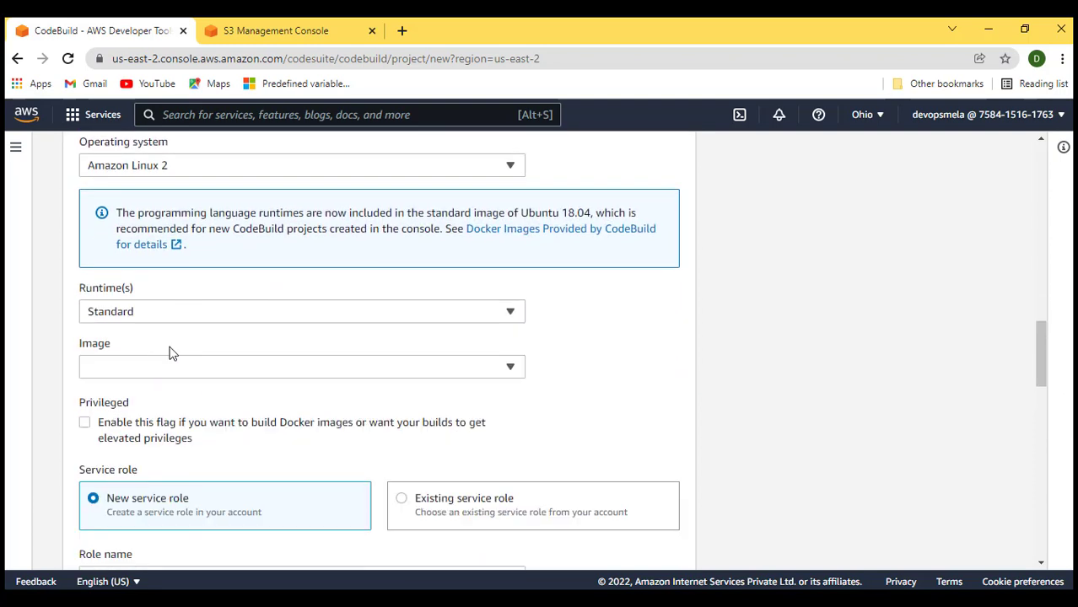
# Set the environment image to aws/codebuild/amazonlinux2-x86_64-standard:3.0 and keep the new service role codebuild-netcodebuild-service-role
pyautogui.scroll(-2, 291, 320)
pyautogui.click(182, 216)
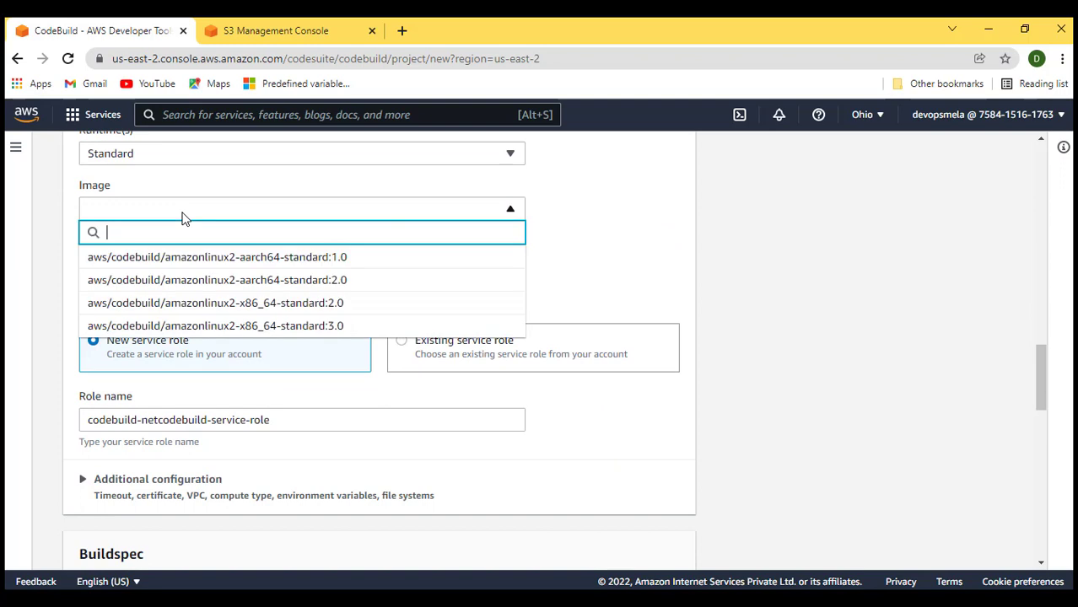
pyautogui.click(217, 329)
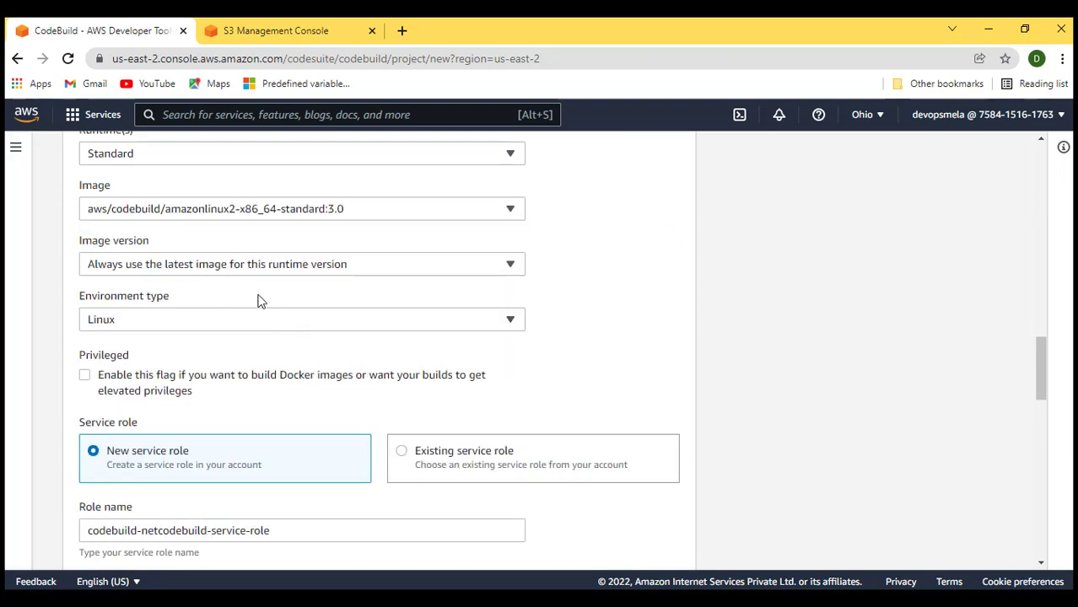
pyautogui.scroll(-2, 260, 302)
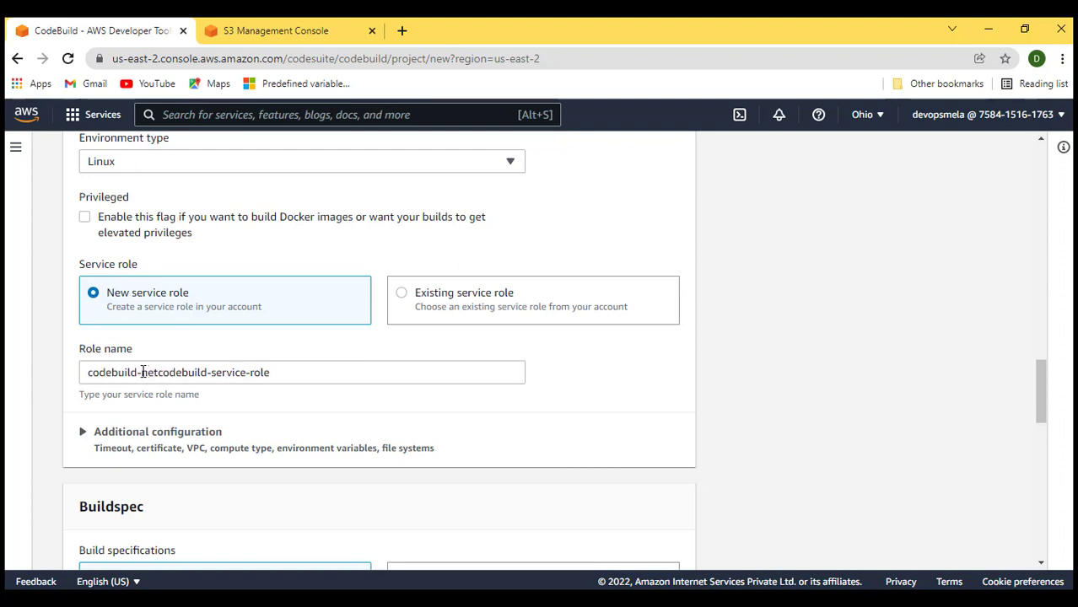
pyautogui.moveTo(143, 372); pyautogui.dragTo(207, 376)
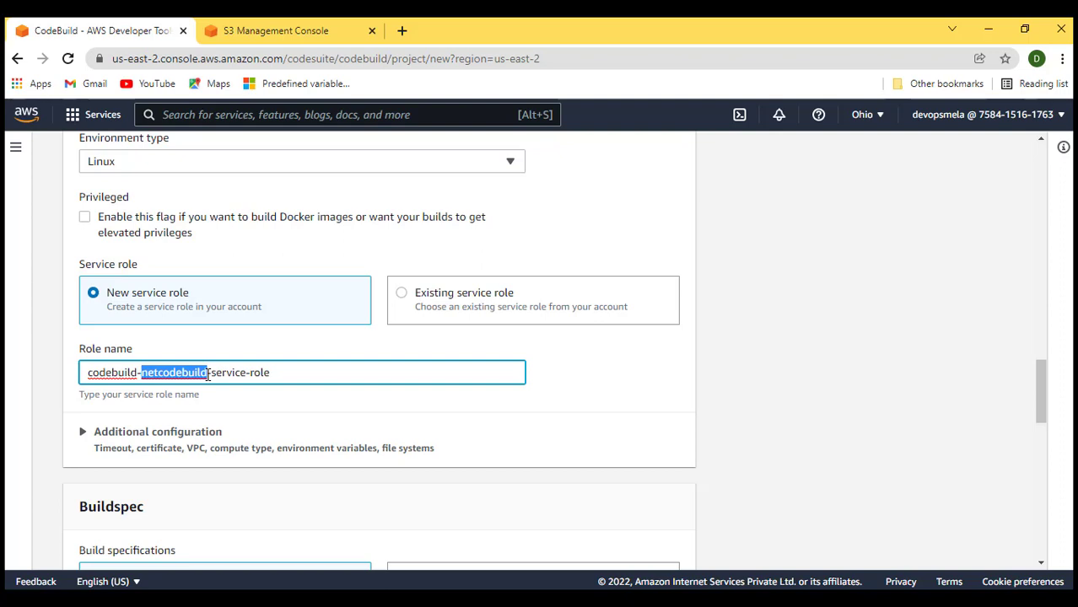
pyautogui.click(240, 392)
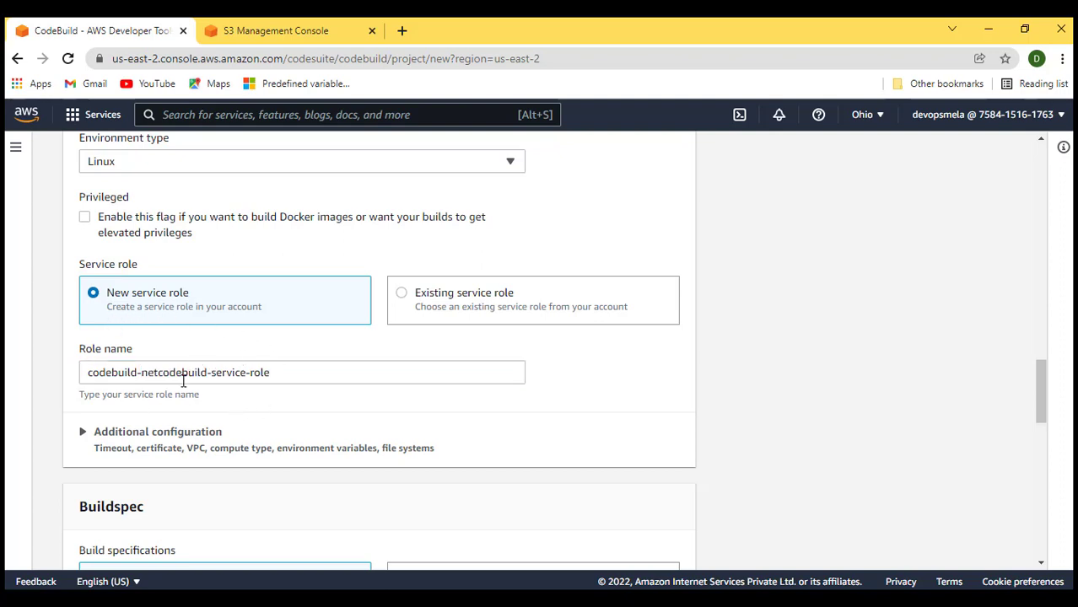
# Review the Buildspec section, keeping the buildspec file option with its optional name blank and no batch configuration
pyautogui.scroll(-4, 243, 366)
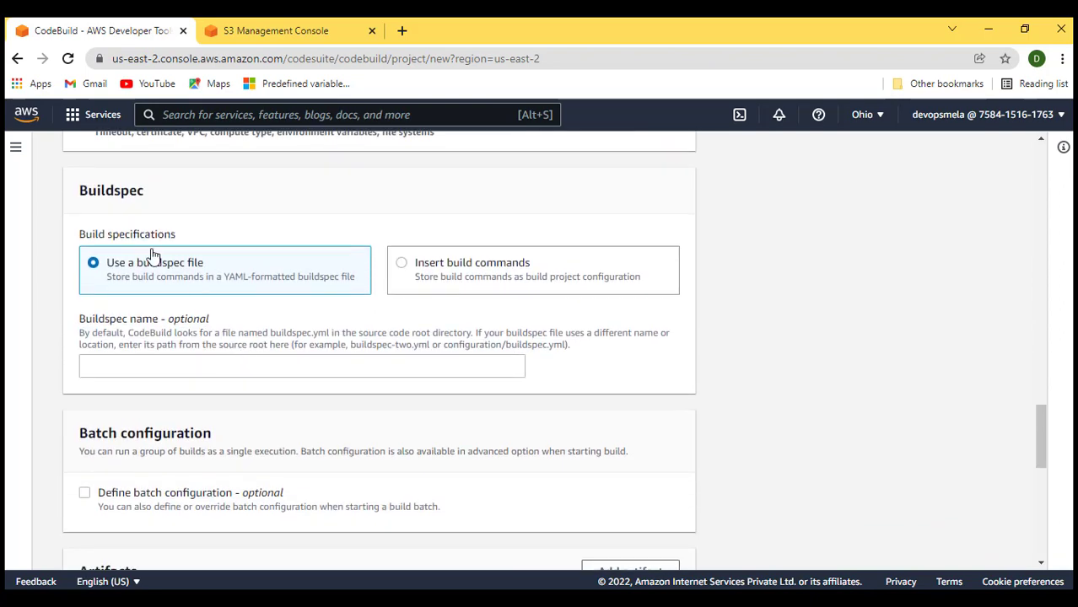
pyautogui.doubleClick(95, 193)
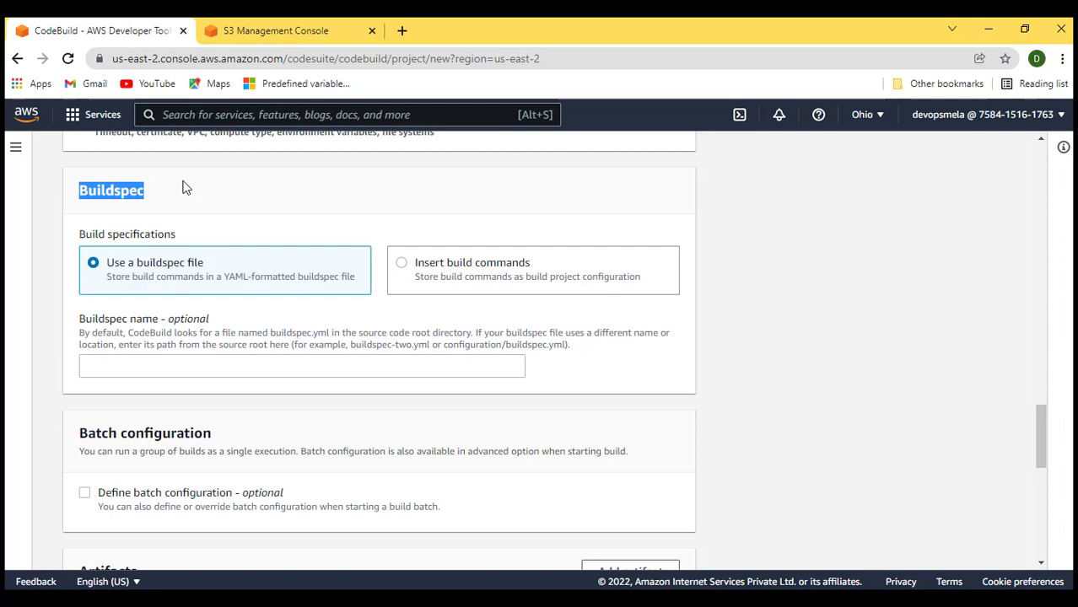
pyautogui.click(185, 187)
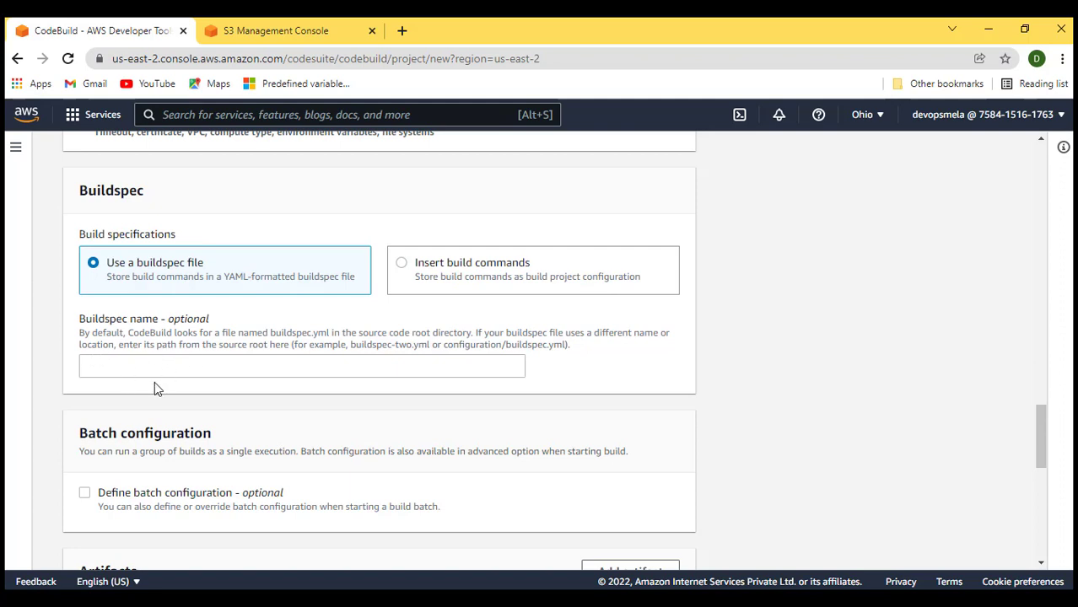
pyautogui.click(197, 371)
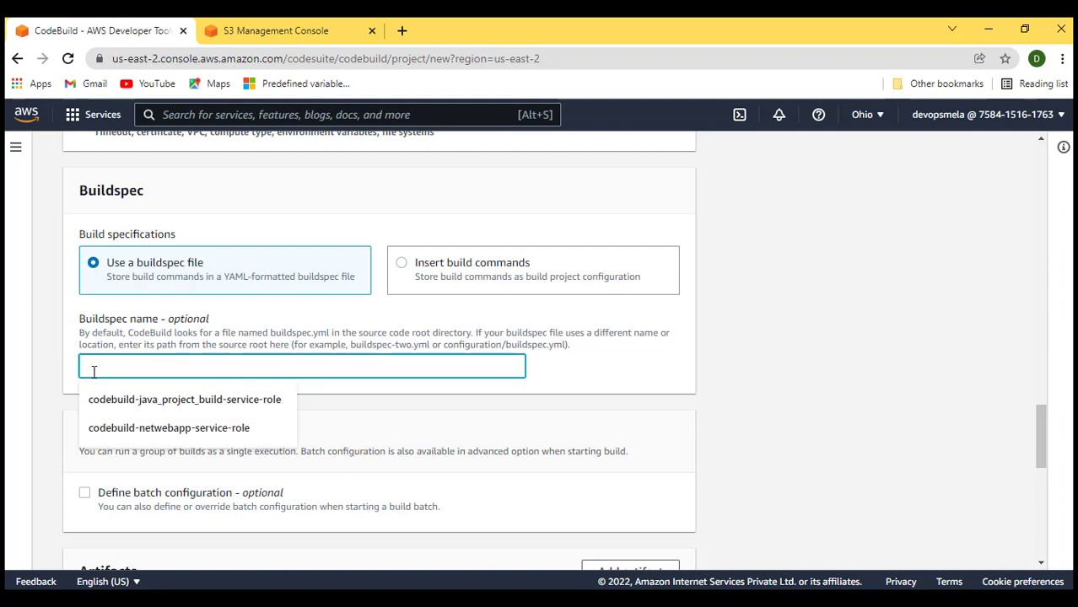
pyautogui.click(416, 407)
pyautogui.scroll(-3, 414, 404)
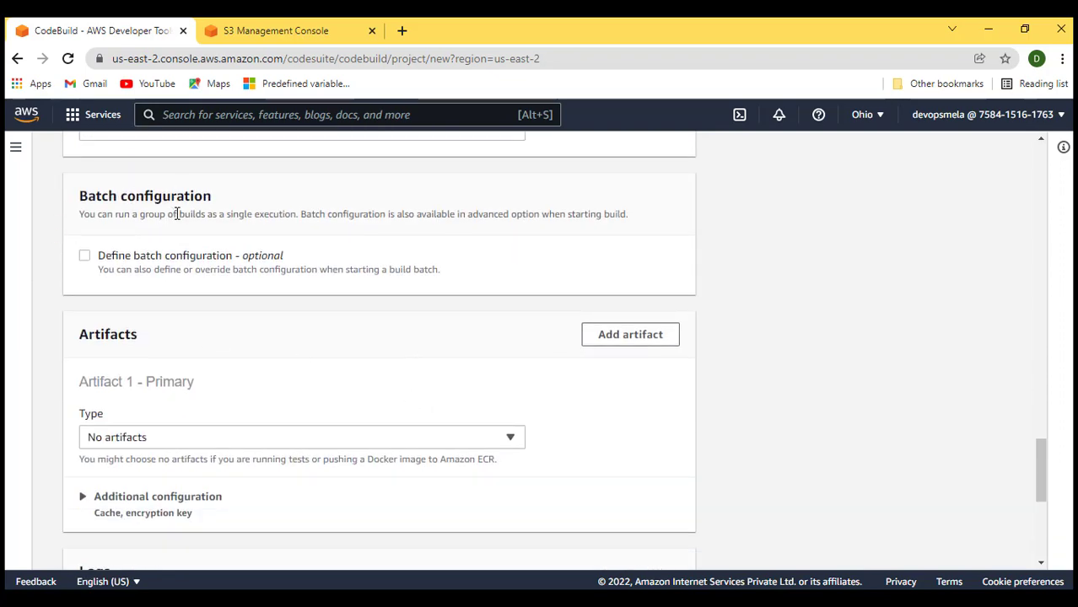
# Set the primary artifact type to Amazon S3 with netwebapp123 as its bucket
pyautogui.scroll(-2, 178, 213)
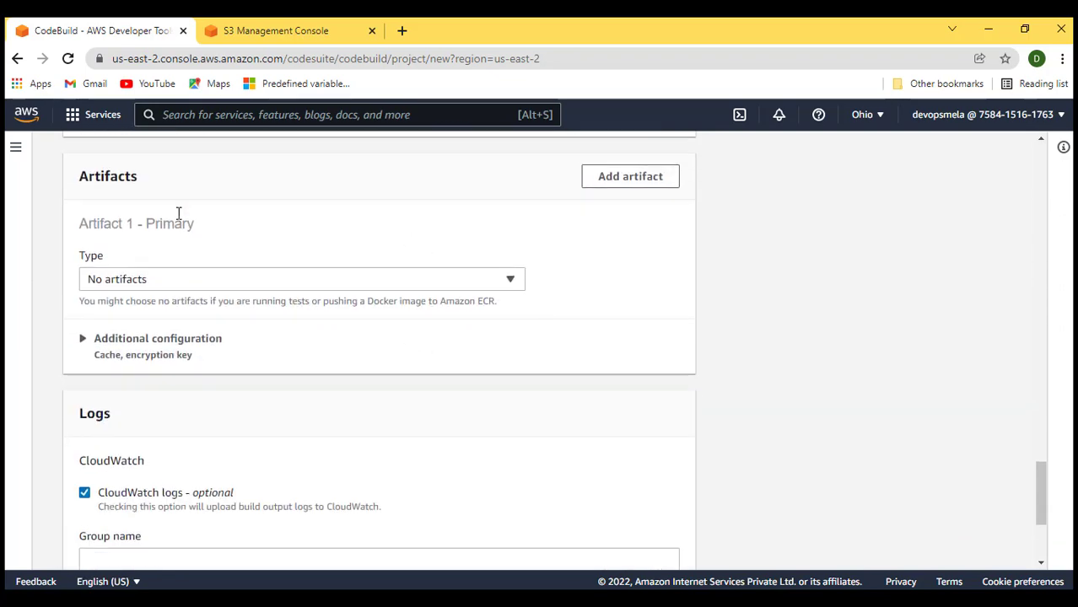
pyautogui.moveTo(79, 174); pyautogui.dragTo(163, 177)
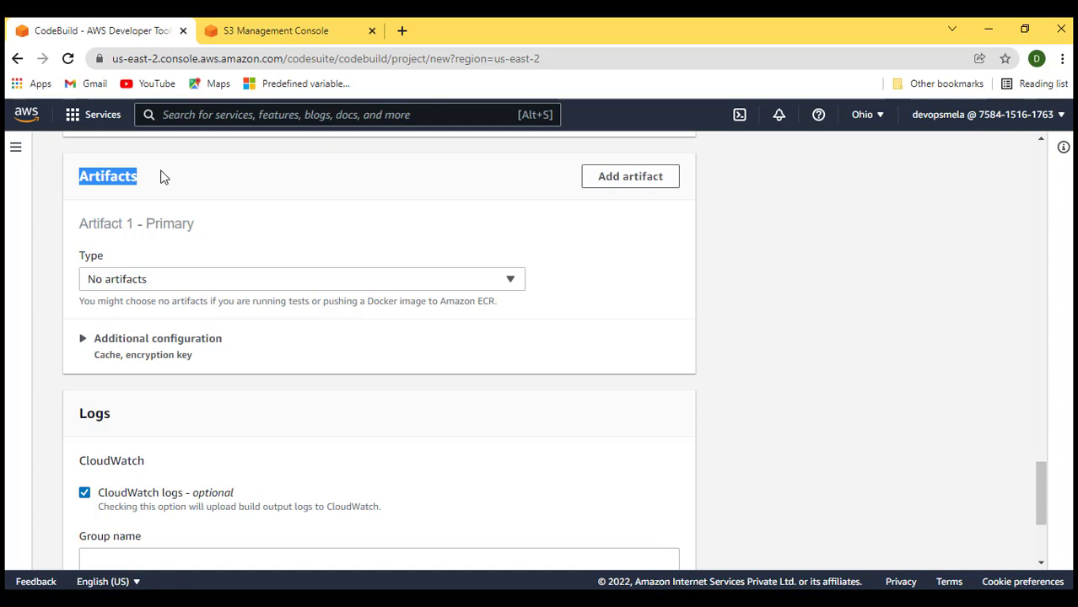
pyautogui.click(175, 179)
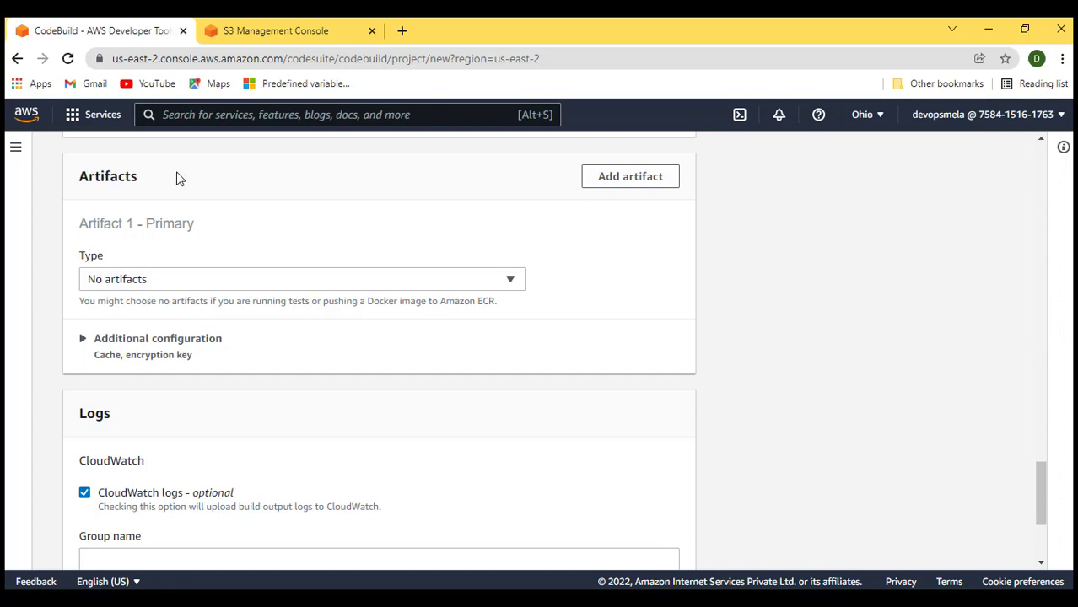
pyautogui.click(209, 283)
pyautogui.click(152, 304)
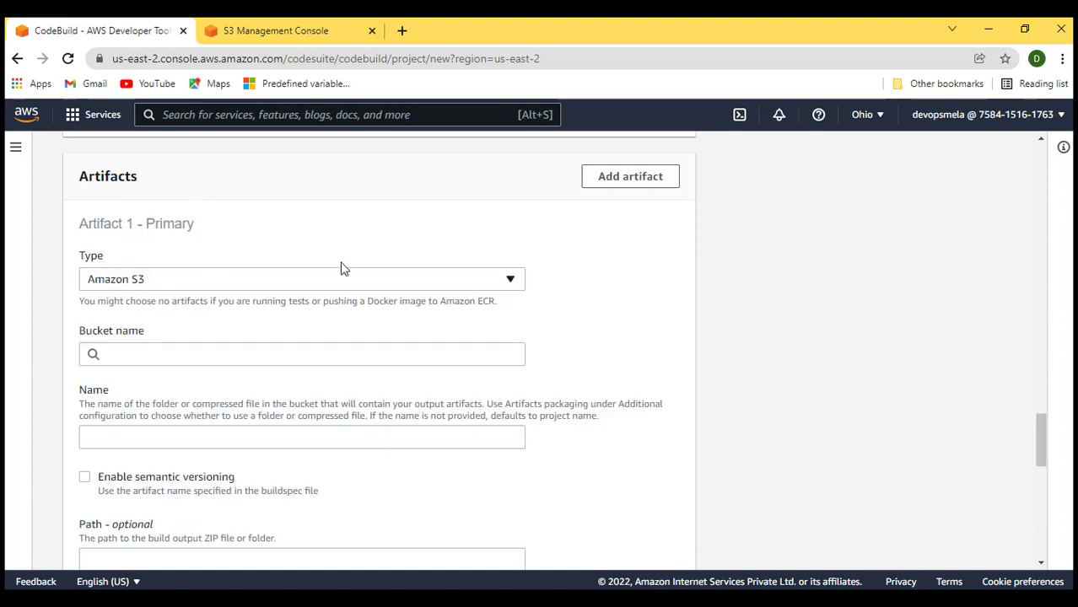
pyautogui.click(158, 350)
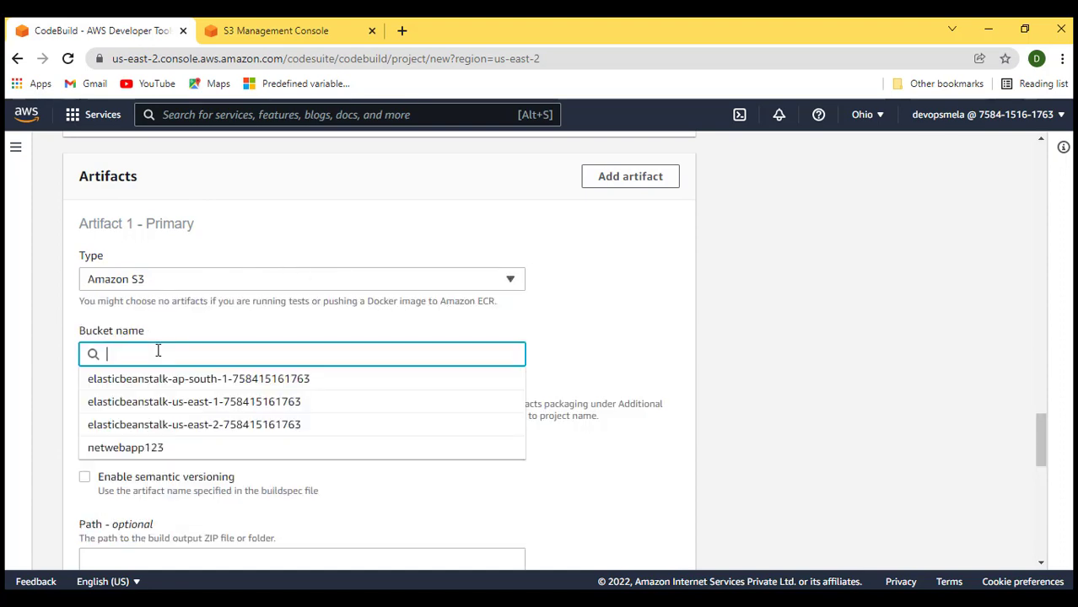
pyautogui.click(116, 454)
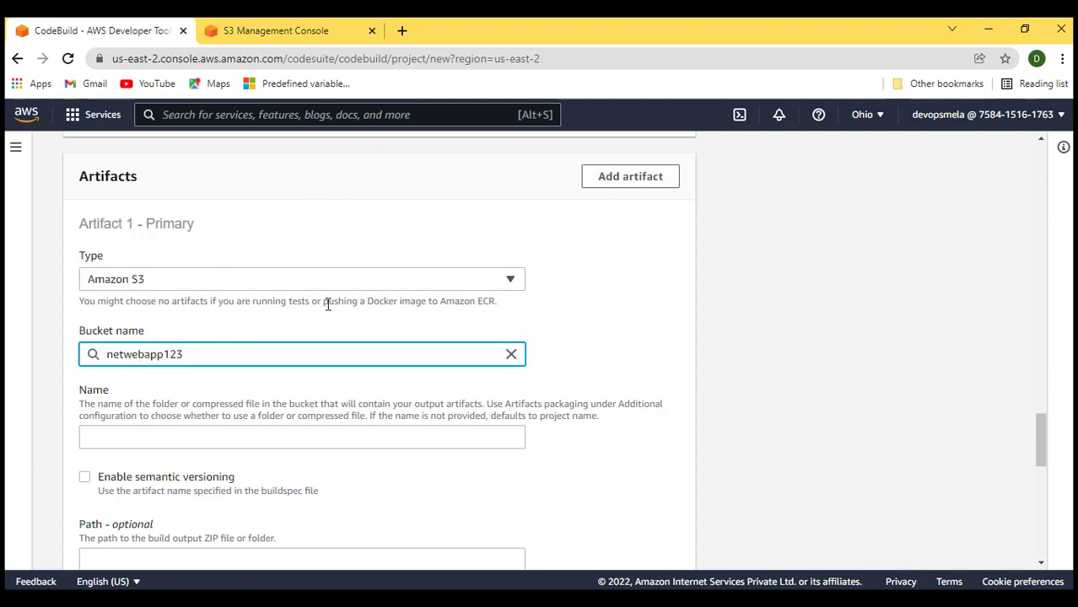
# Set the artifacts packaging to Zip and disable artifact encryption, leaving the artifact name, semantic versioning and path unset
pyautogui.scroll(-2, 327, 304)
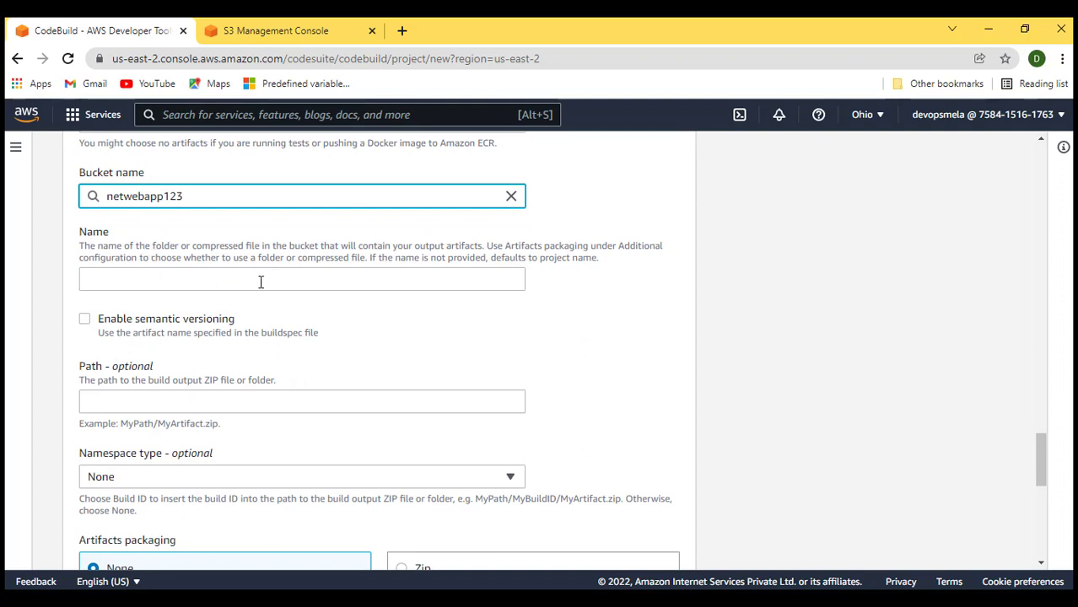
pyautogui.scroll(-2, 261, 282)
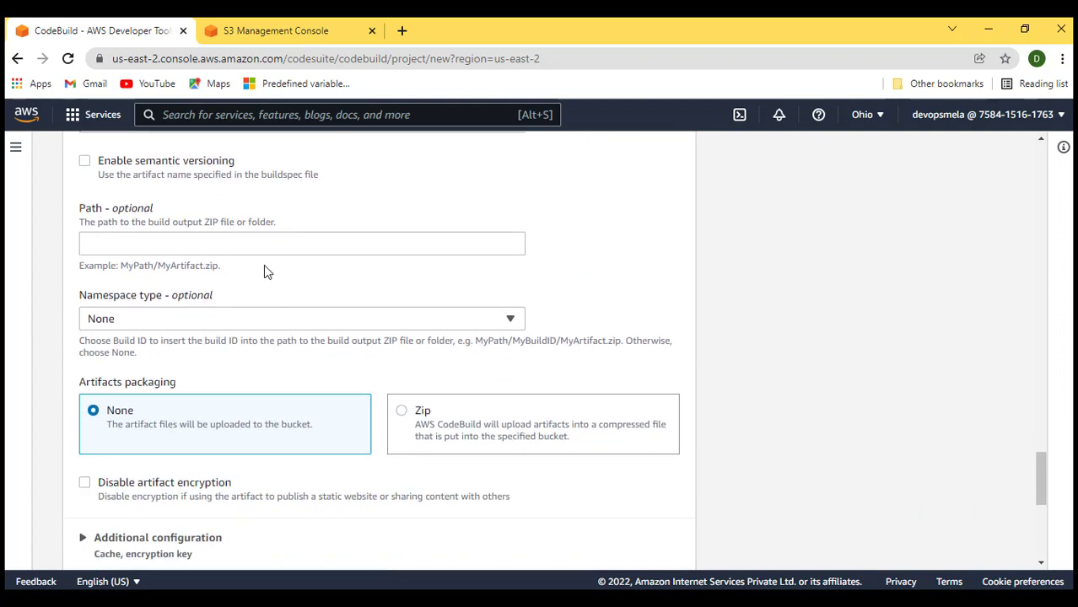
pyautogui.scroll(1, 260, 272)
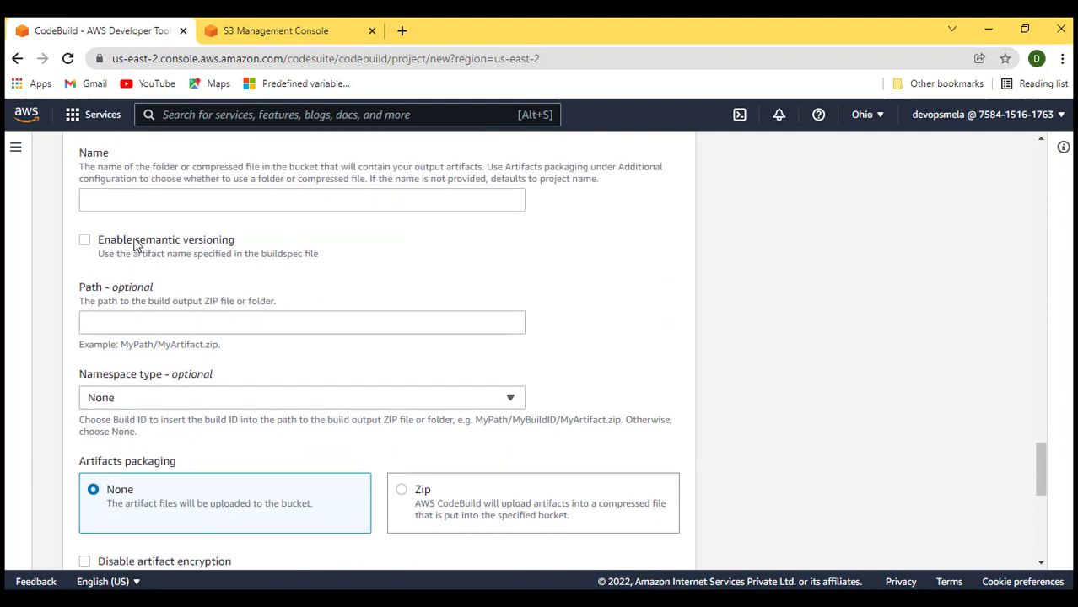
pyautogui.doubleClick(202, 240)
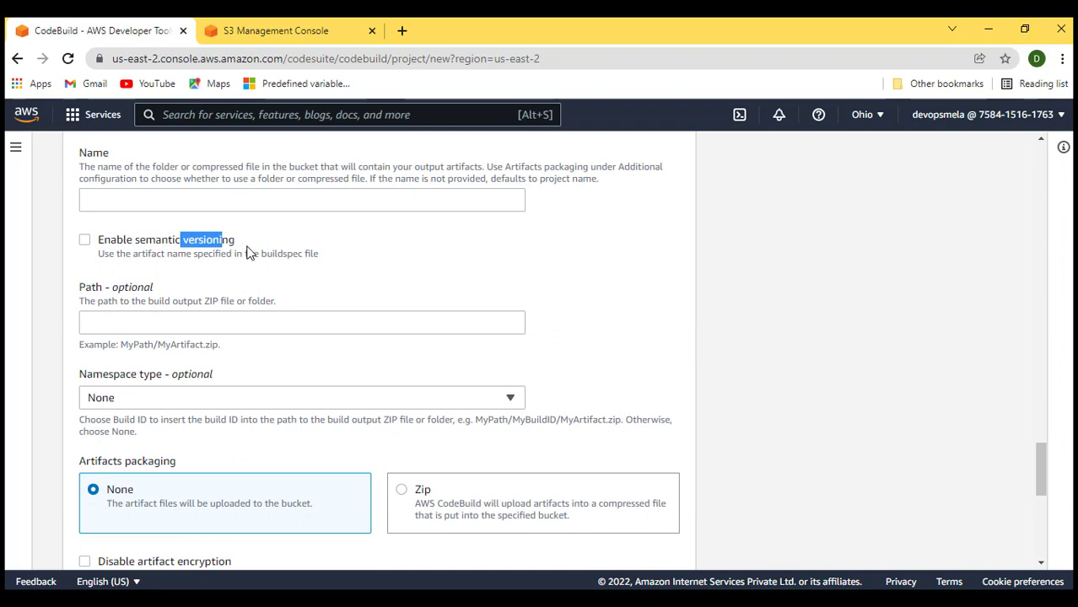
pyautogui.click(313, 265)
pyautogui.scroll(-2, 313, 265)
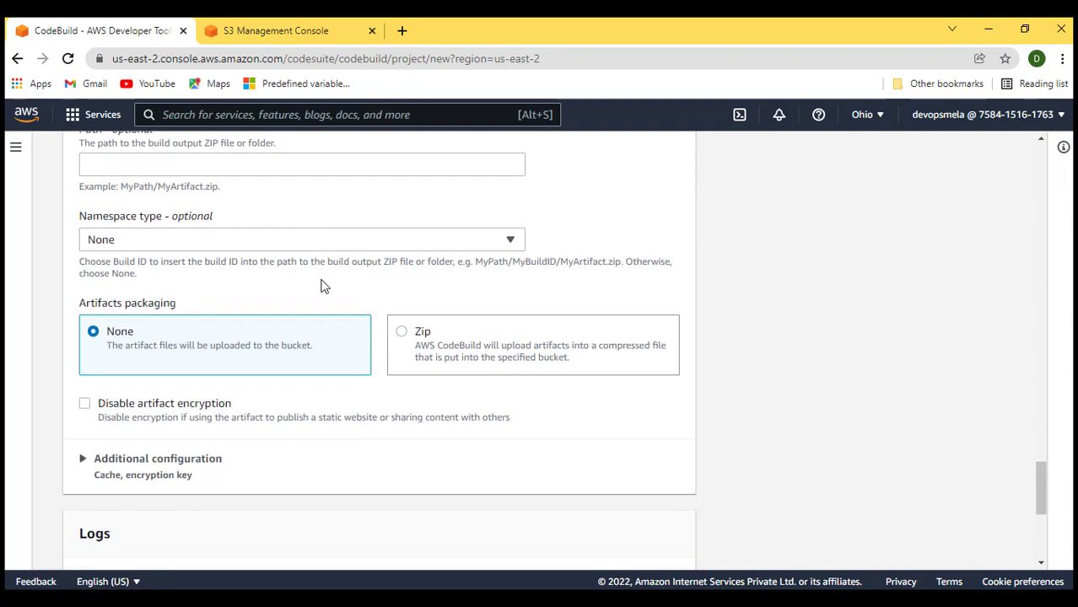
pyautogui.moveTo(87, 306); pyautogui.dragTo(193, 309)
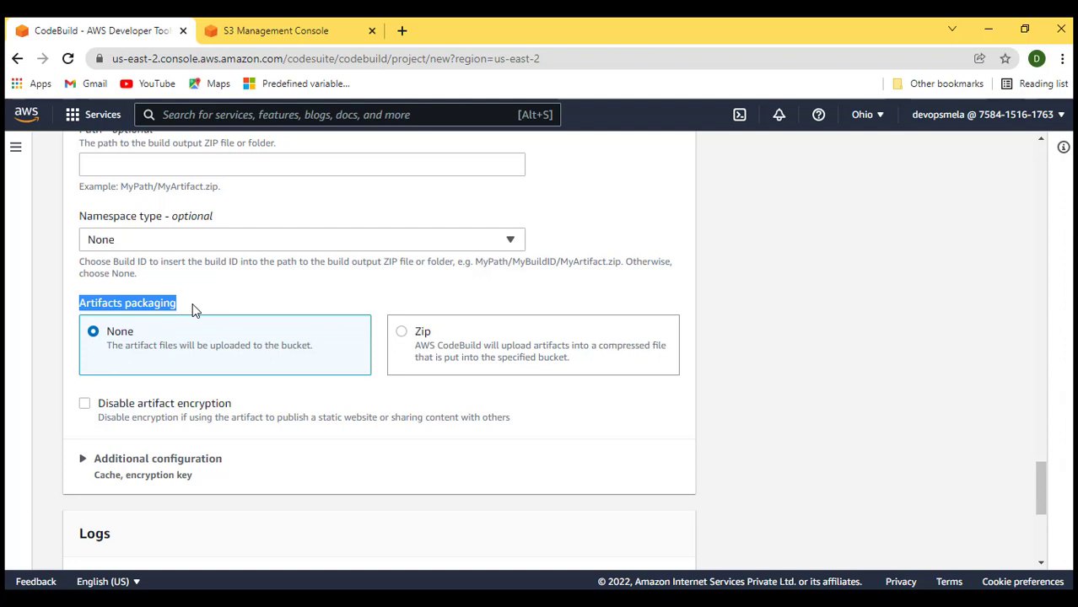
pyautogui.click(402, 339)
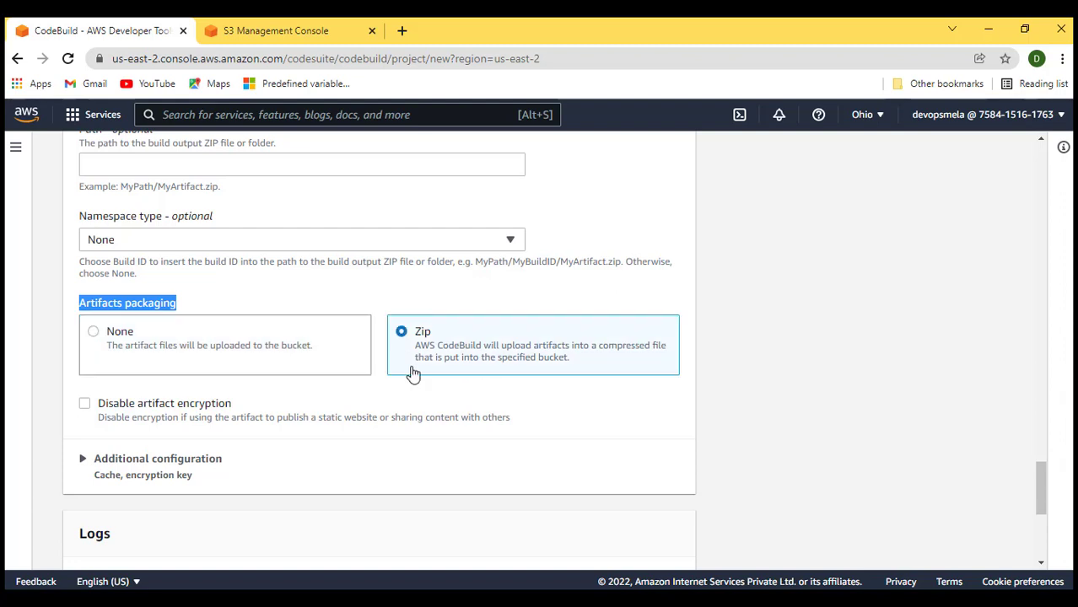
pyautogui.click(358, 404)
# Turn off CloudWatch logs and enable S3 logs stored in the netwebapp123 bucket
pyautogui.scroll(-3, 359, 403)
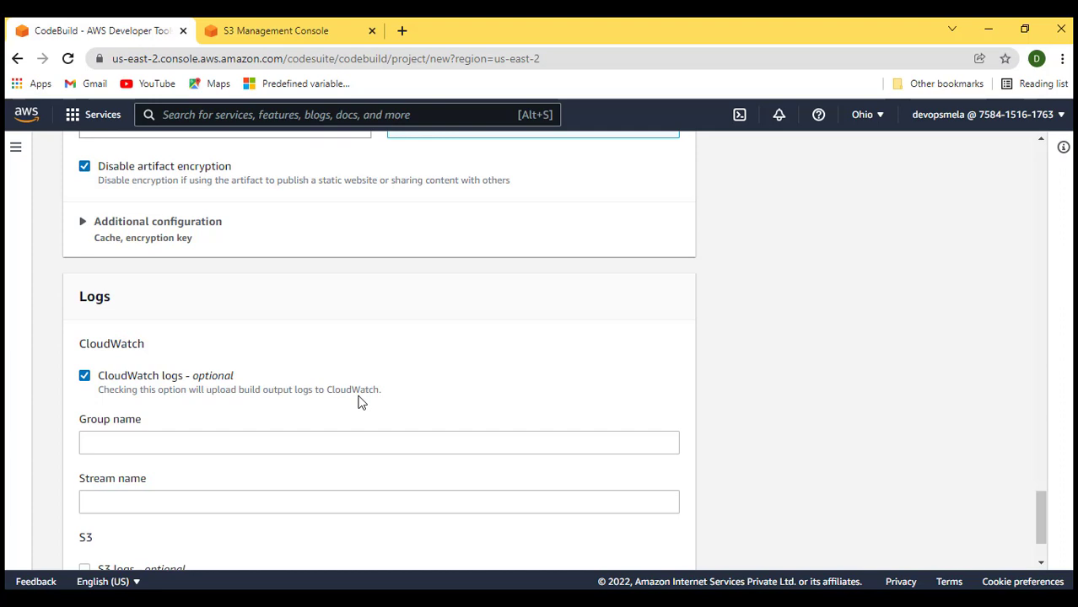
pyautogui.scroll(-1, 359, 403)
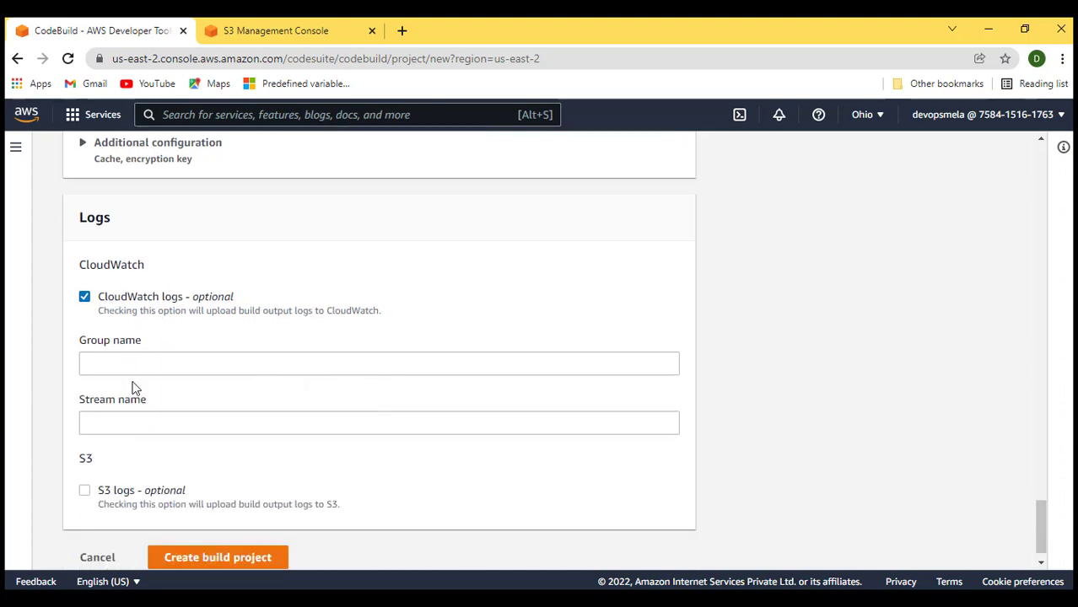
pyautogui.scroll(-1, 133, 388)
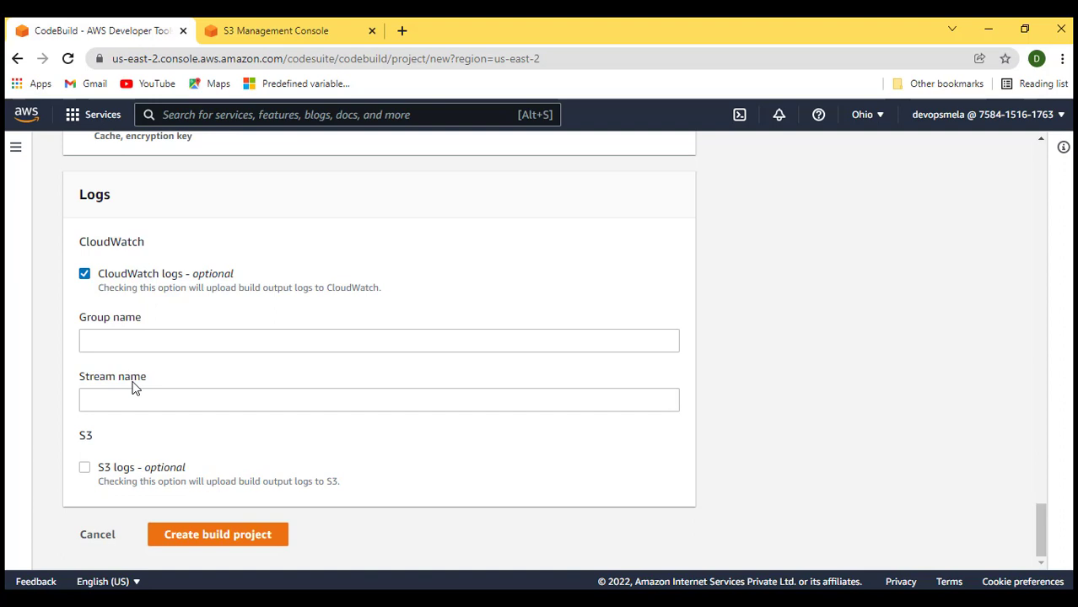
pyautogui.click(84, 274)
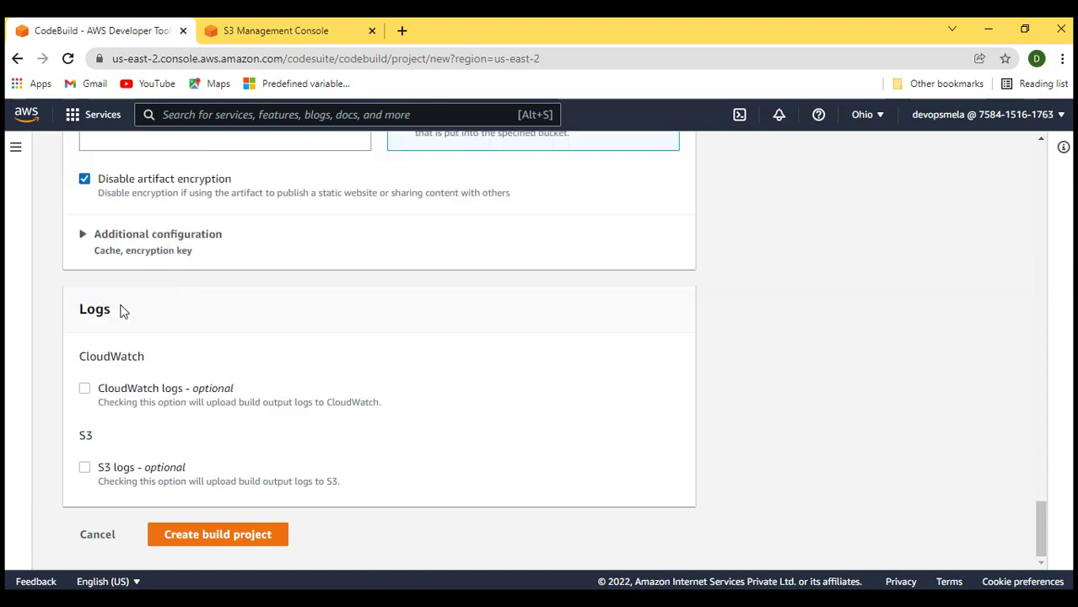
pyautogui.click(86, 468)
pyautogui.scroll(-2, 203, 441)
pyautogui.click(152, 393)
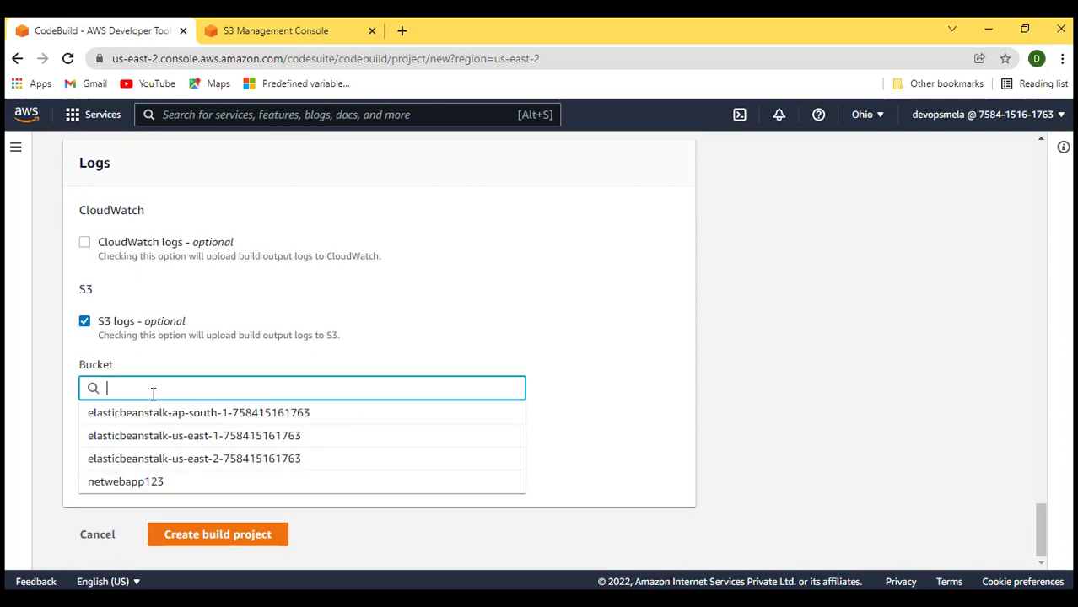
pyautogui.click(137, 485)
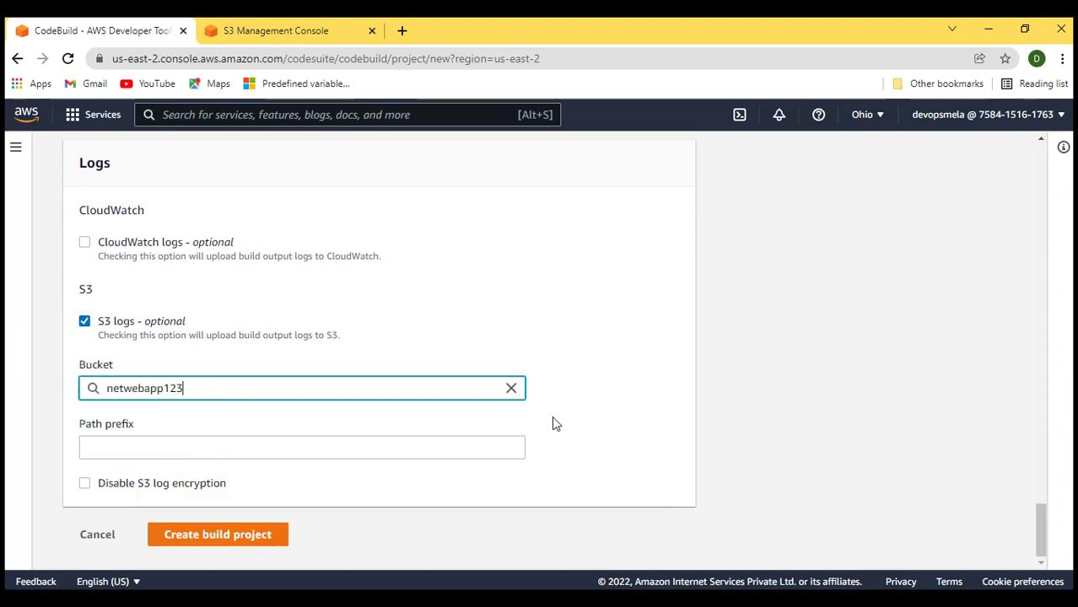
pyautogui.click(588, 358)
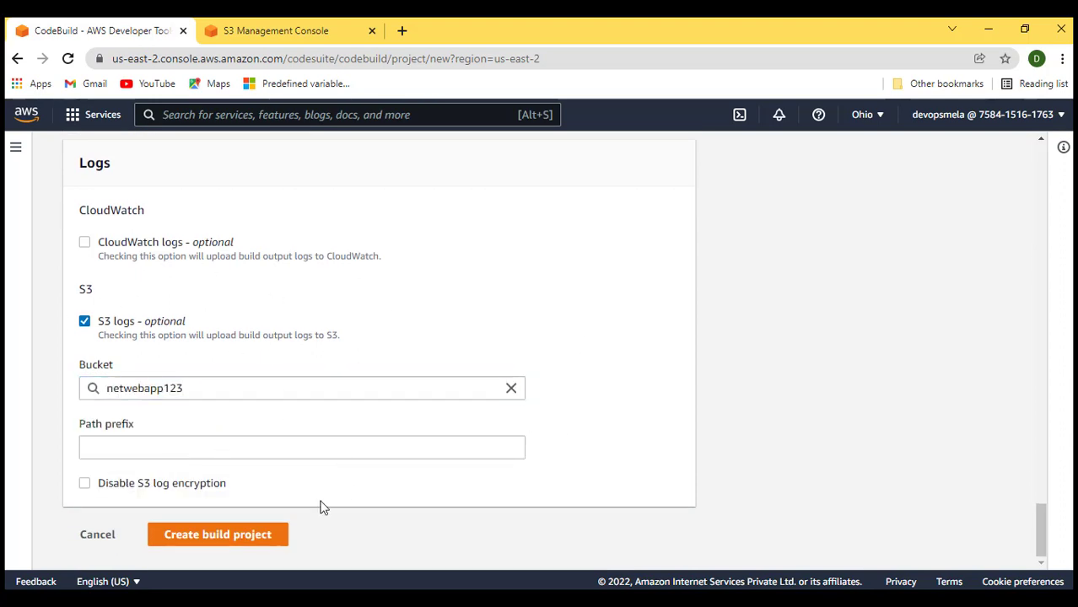
# Review the whole build project form, from the project configuration down to the log settings
pyautogui.scroll(2, 415, 366)
pyautogui.scroll(15, 415, 366)
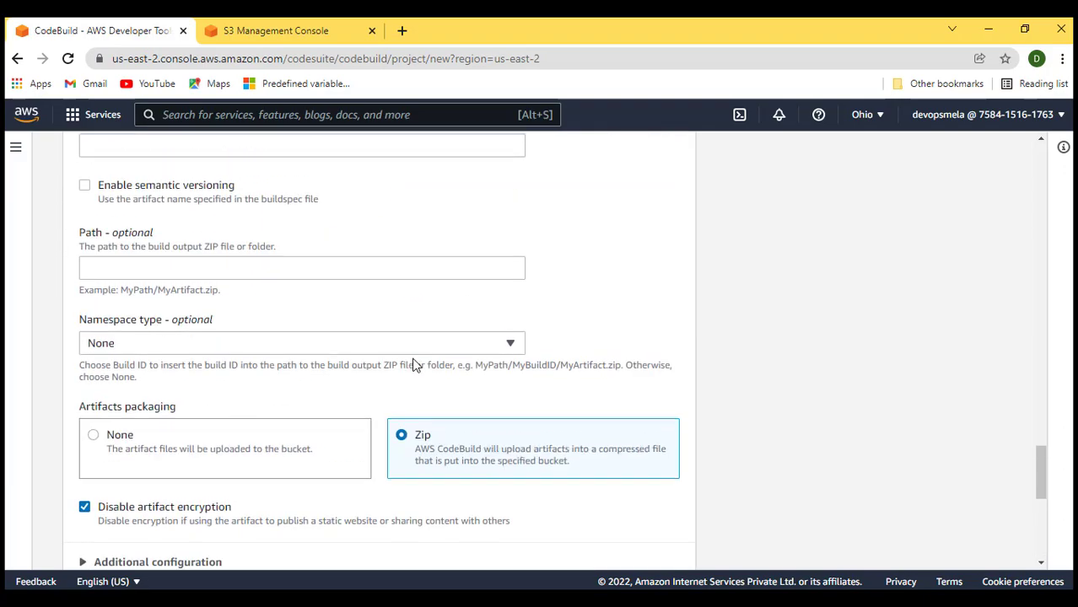
pyautogui.scroll(15, 415, 366)
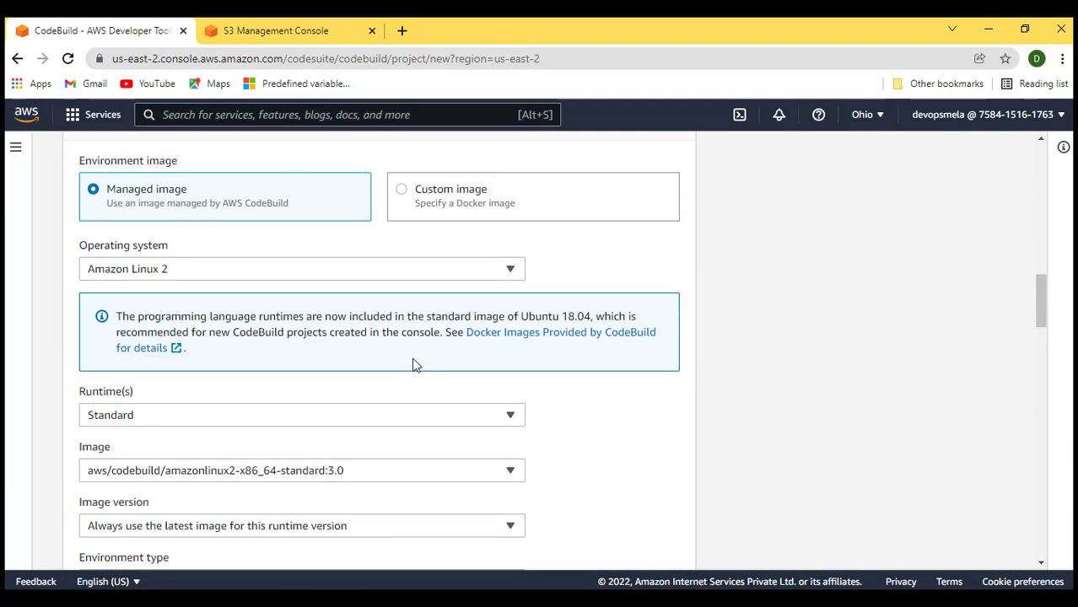
pyautogui.scroll(1, 415, 367)
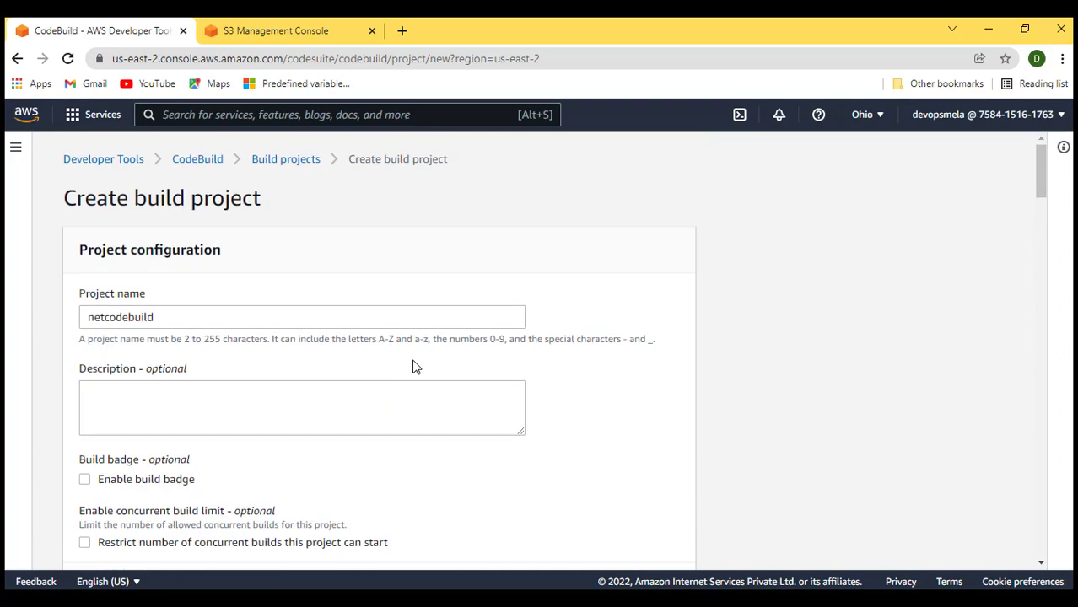
pyautogui.scroll(-15, 416, 366)
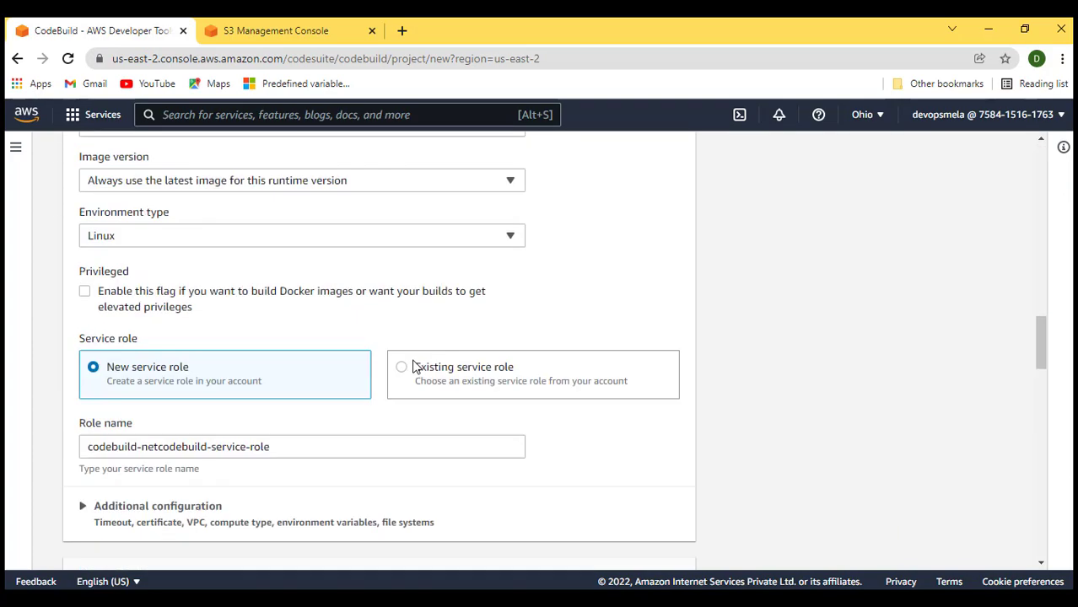
pyautogui.scroll(-15, 413, 366)
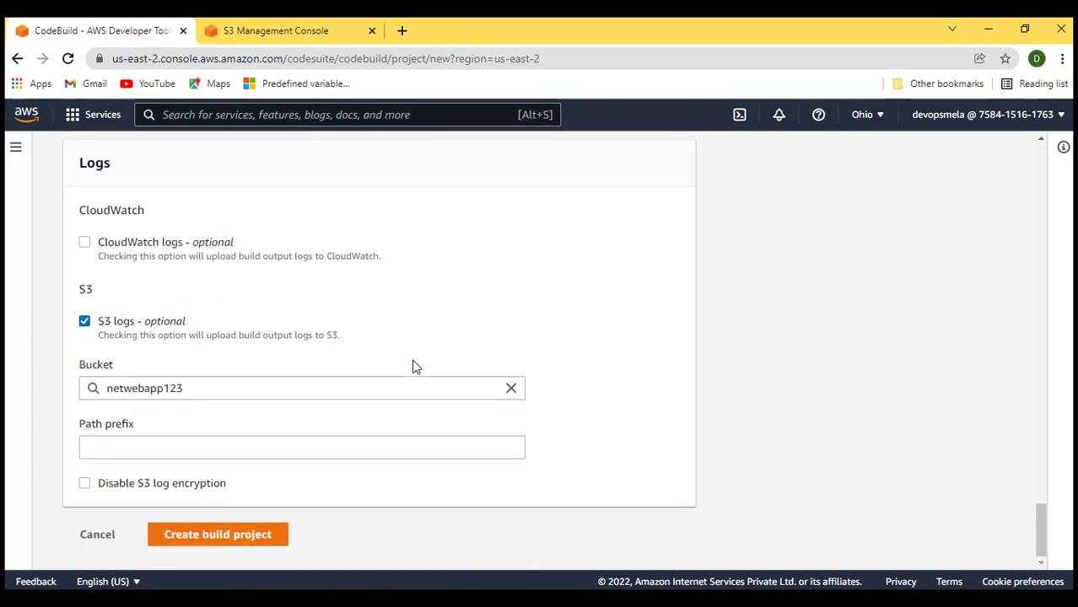
# Create the netcodebuild build project with the configured settings
pyautogui.click(212, 547)
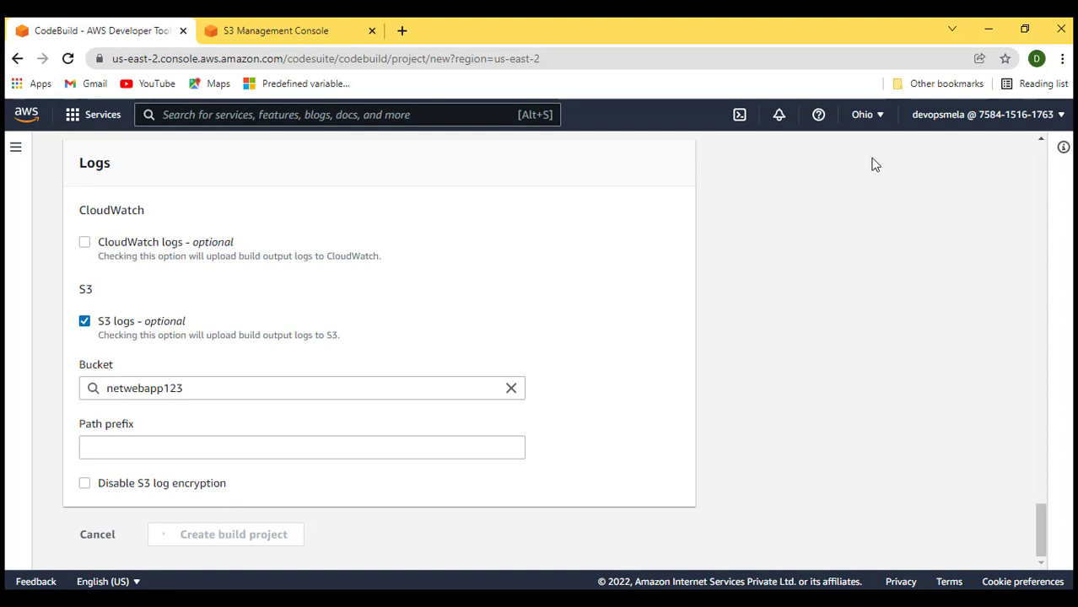
pyautogui.click(254, 32)
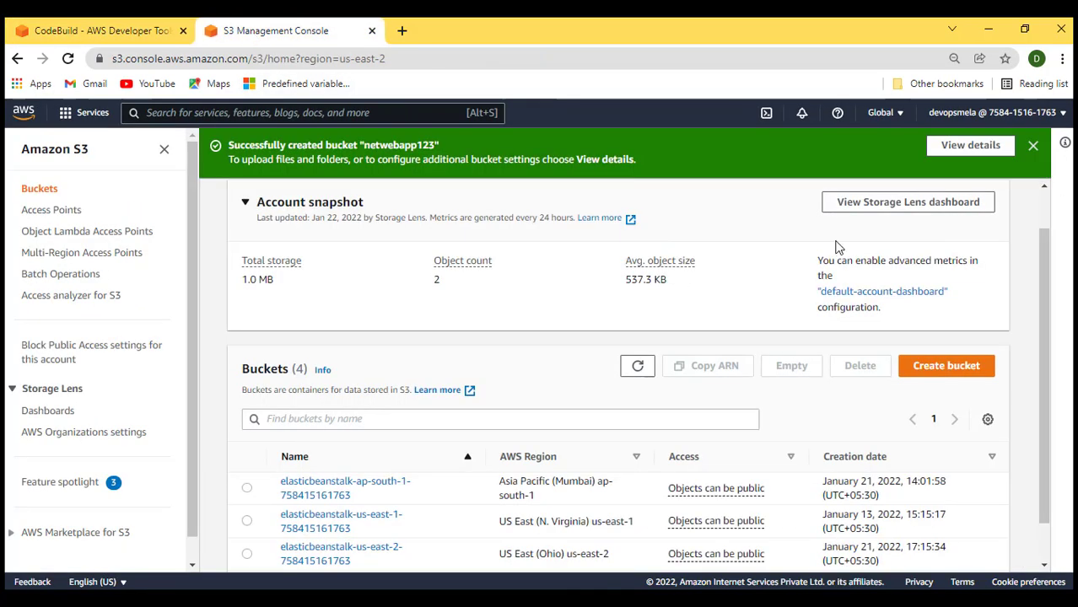
pyautogui.click(93, 31)
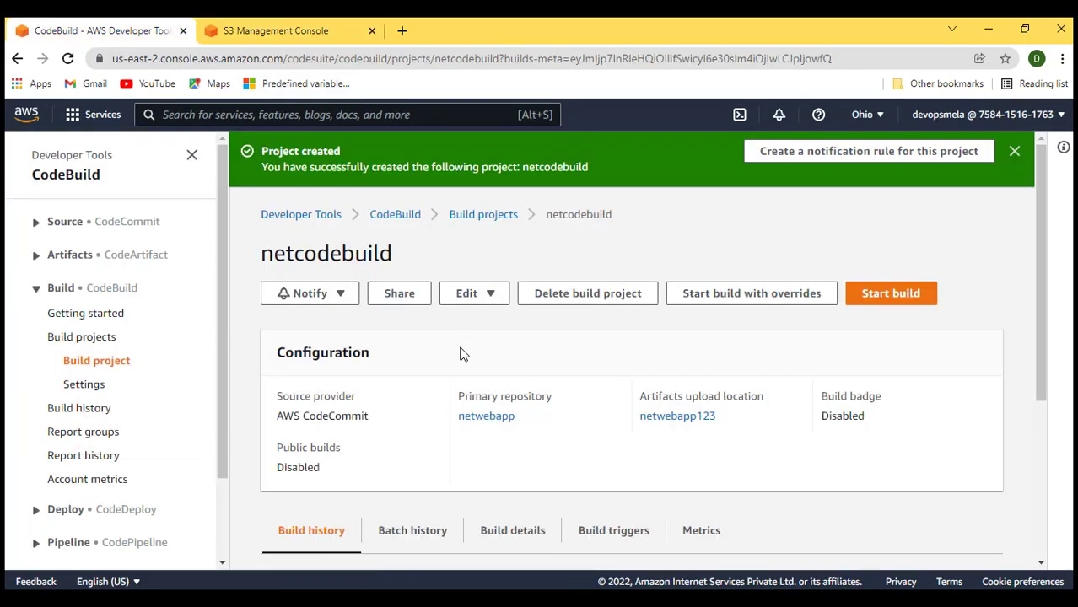
# Start a build of the netcodebuild project after checking its configuration summary
pyautogui.scroll(-1, 461, 355)
pyautogui.scroll(-2, 466, 356)
pyautogui.scroll(2, 517, 350)
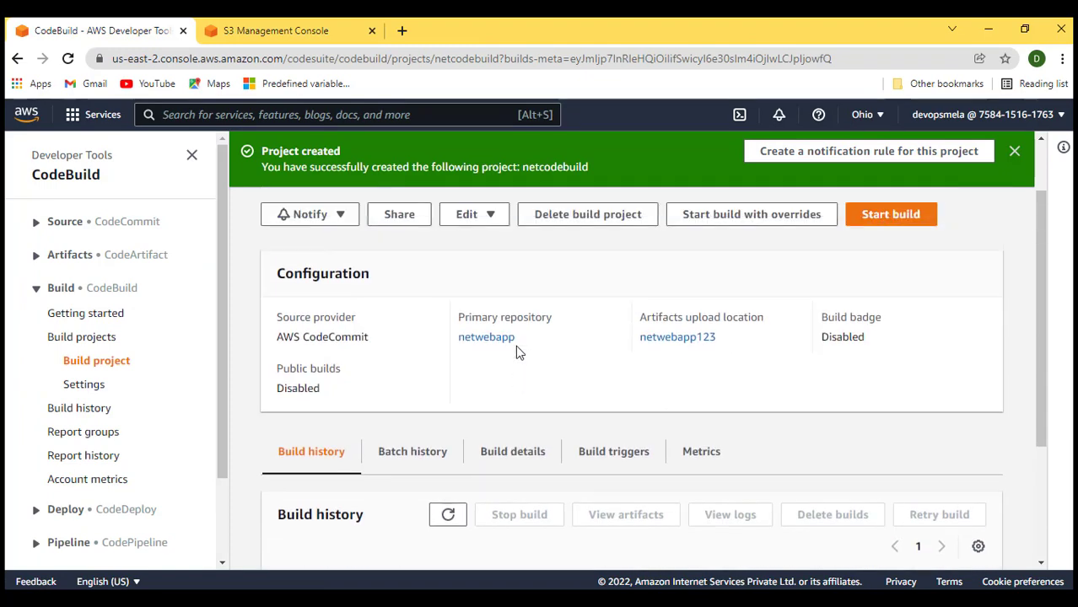
pyautogui.scroll(1, 566, 350)
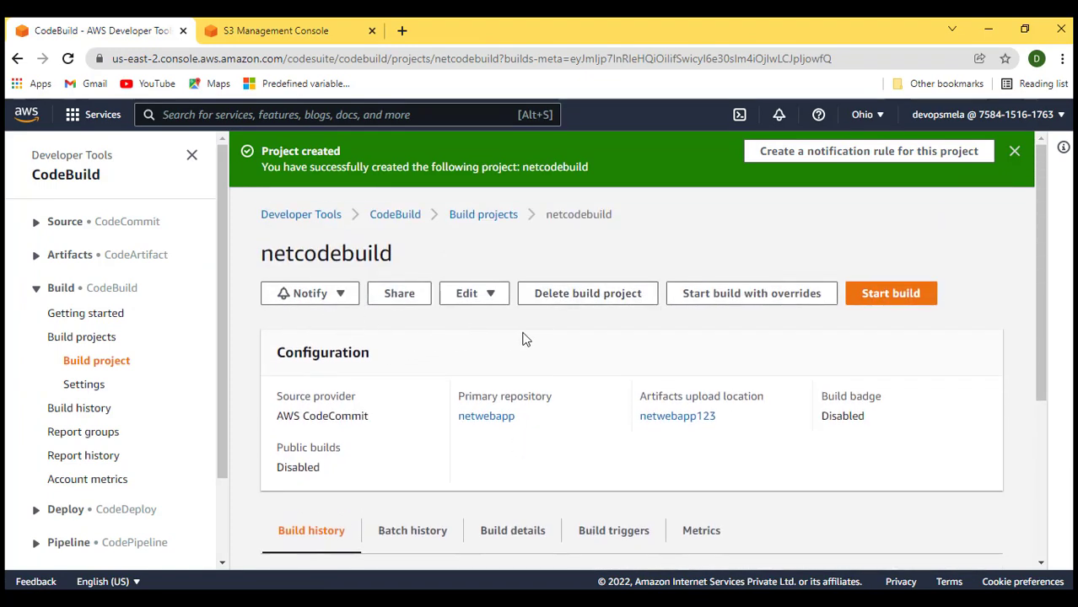
pyautogui.scroll(-2, 732, 323)
pyautogui.click(891, 295)
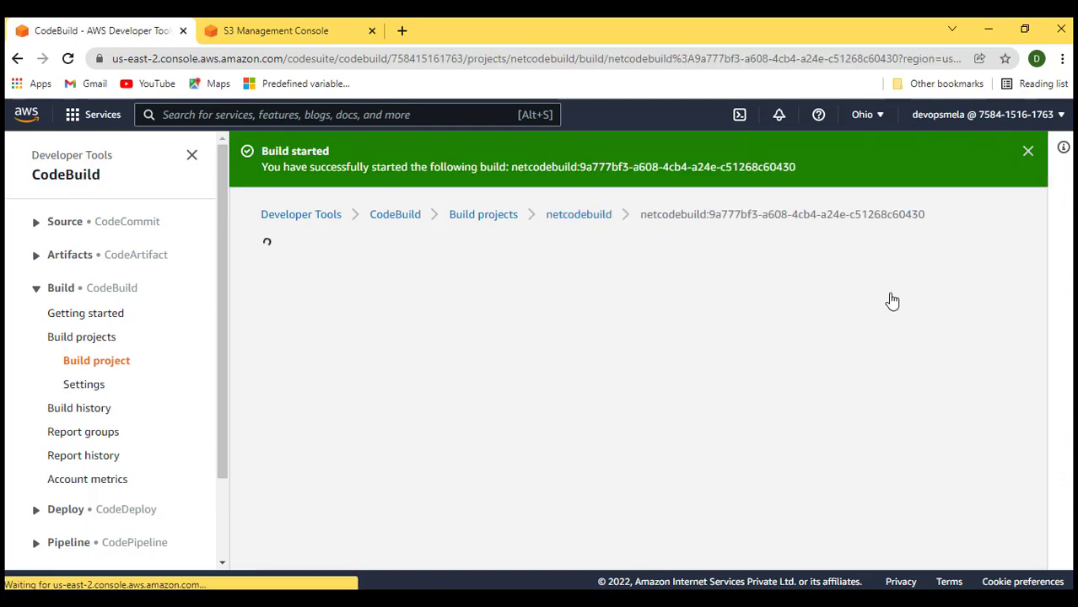
# Dismiss the build notification and check the running build's status and its CloudWatch and S3 log settings
pyautogui.scroll(-2, 537, 413)
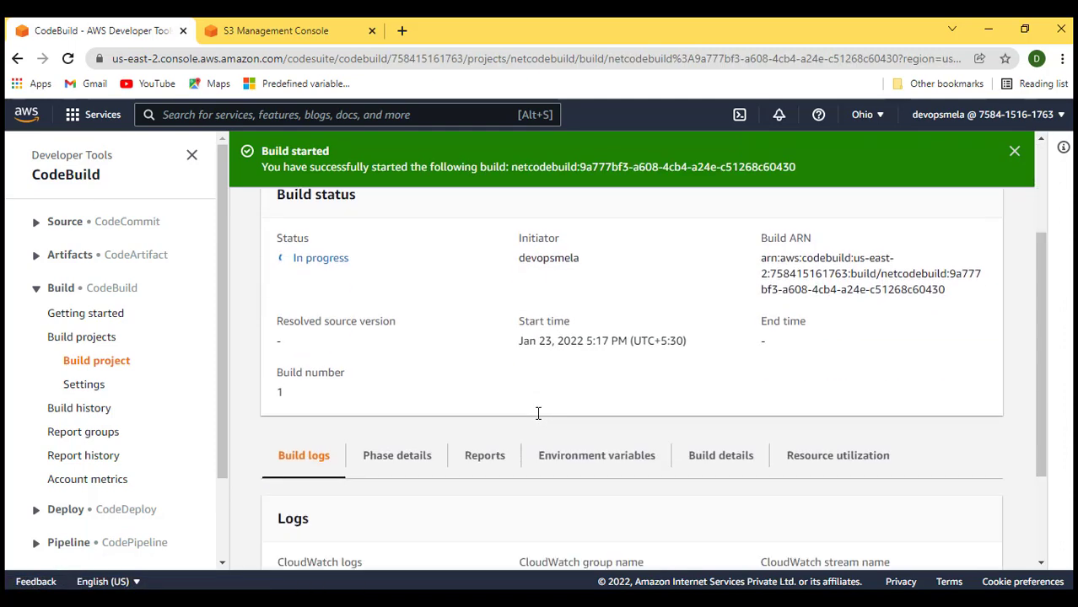
pyautogui.scroll(1, 538, 415)
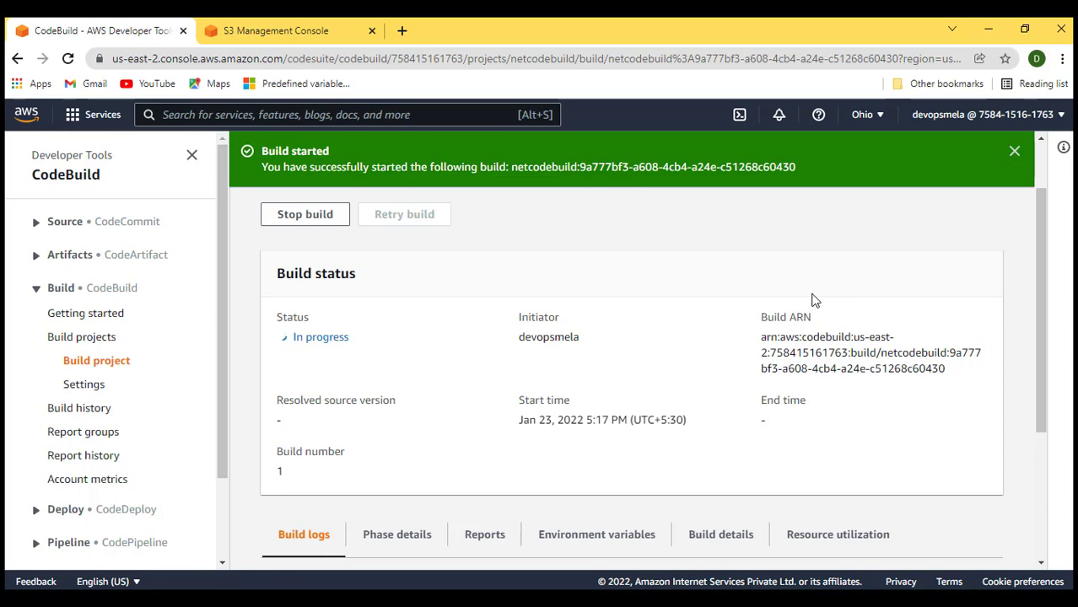
pyautogui.scroll(-1, 815, 300)
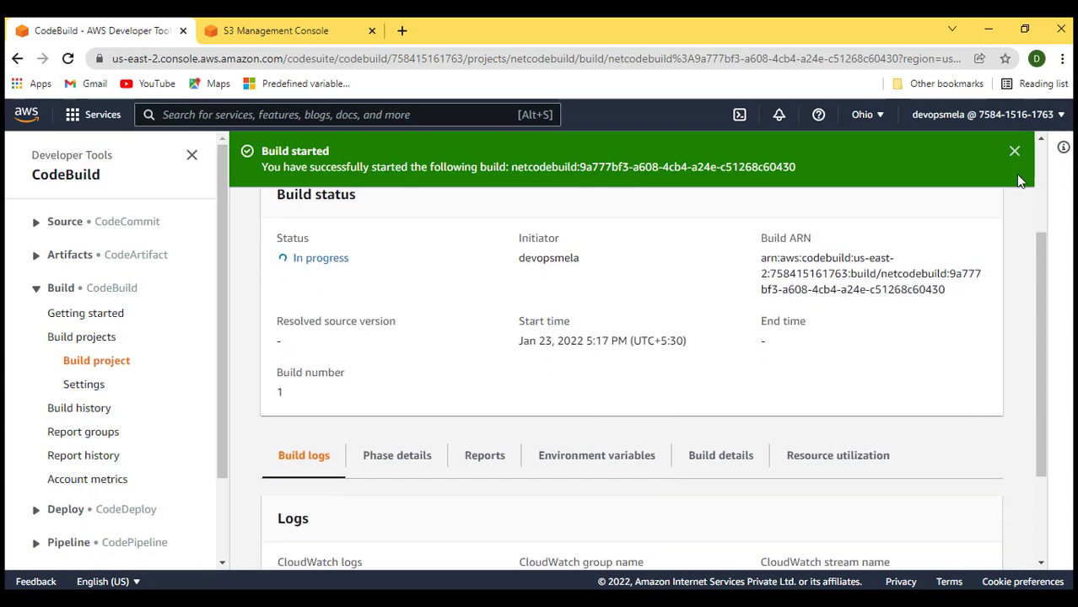
pyautogui.click(1014, 151)
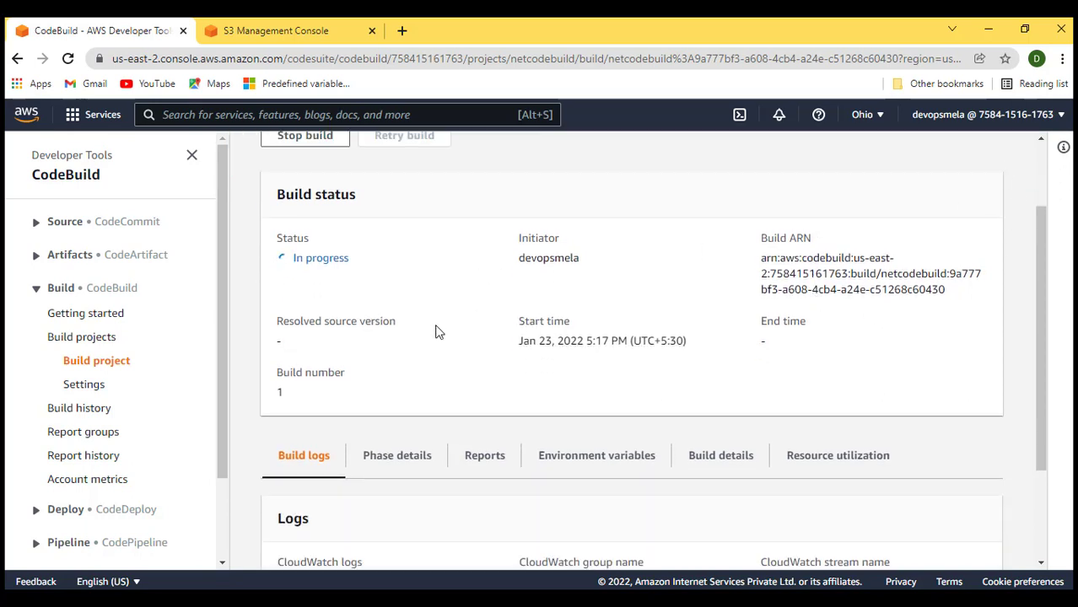
pyautogui.scroll(-2, 437, 346)
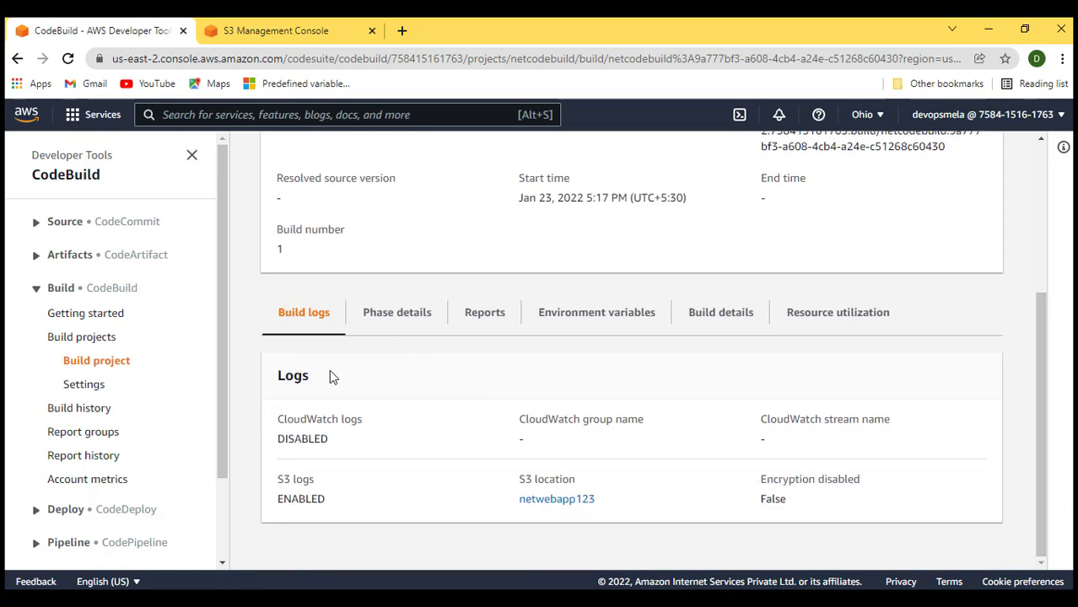
pyautogui.moveTo(272, 479); pyautogui.dragTo(318, 498)
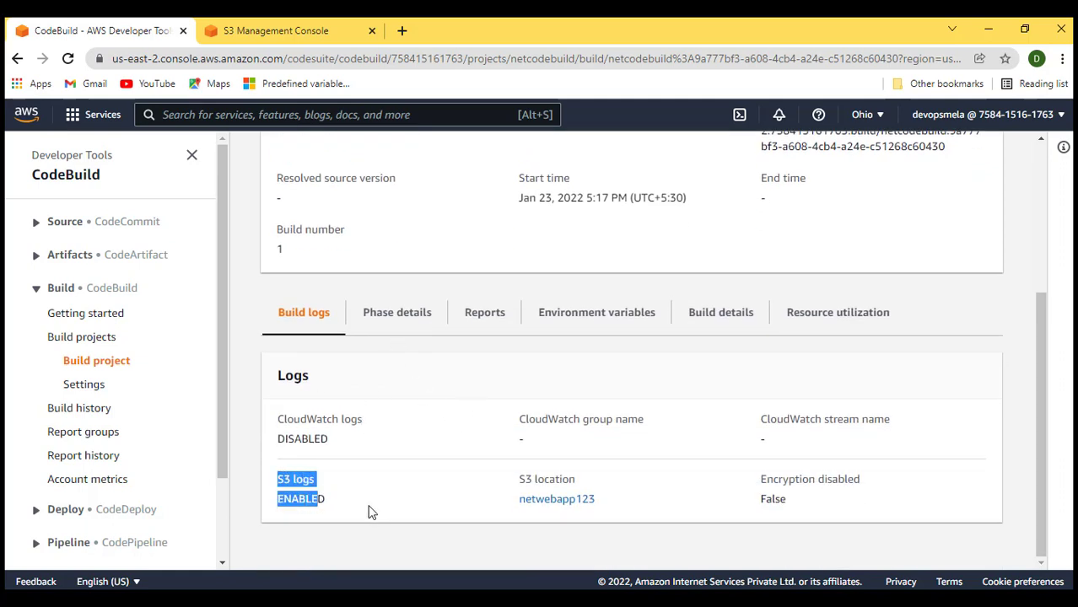
pyautogui.moveTo(280, 439); pyautogui.dragTo(338, 440)
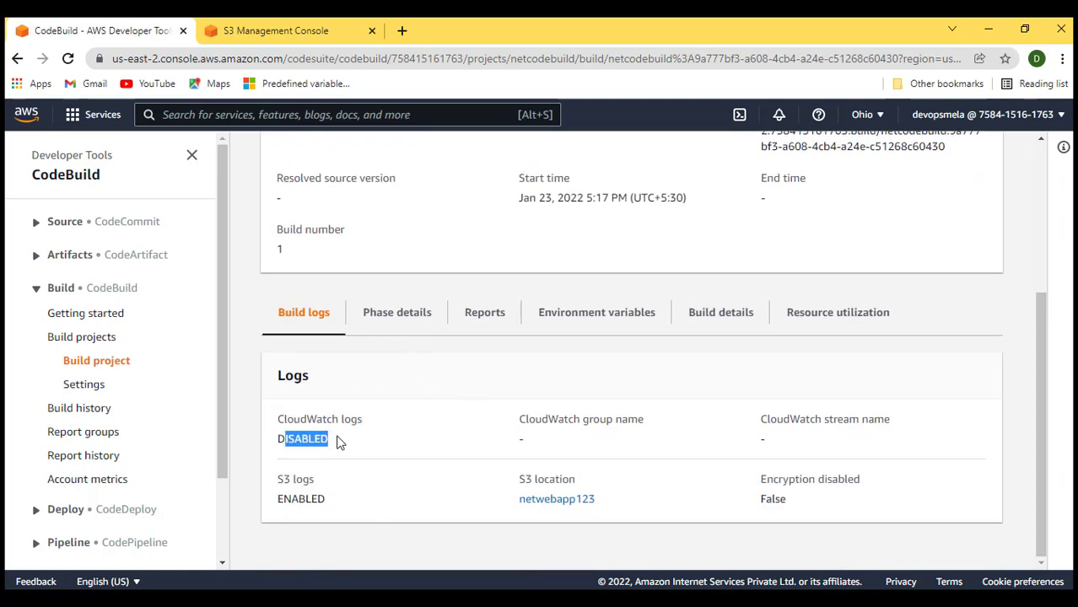
# Look through the running build's phase details, environment variables, source and environment details, and report history
pyautogui.click(390, 321)
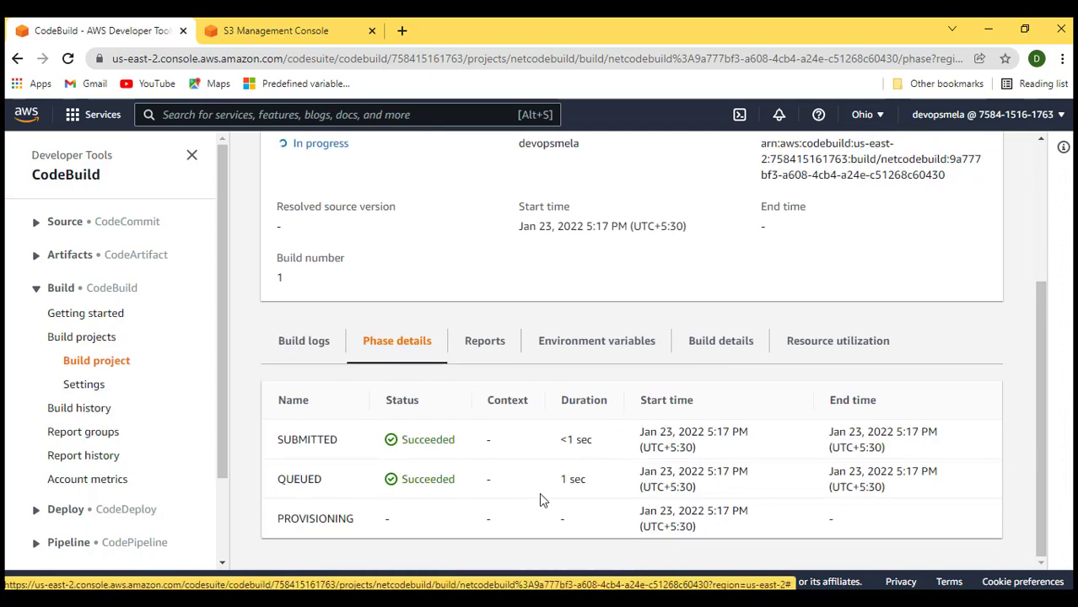
pyautogui.click(618, 314)
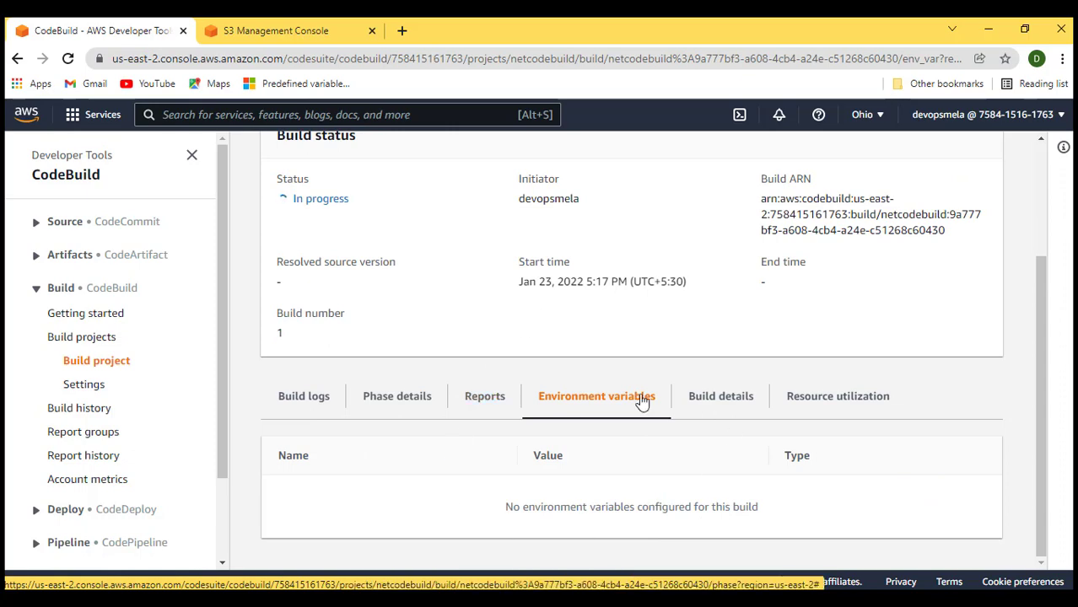
pyautogui.click(721, 408)
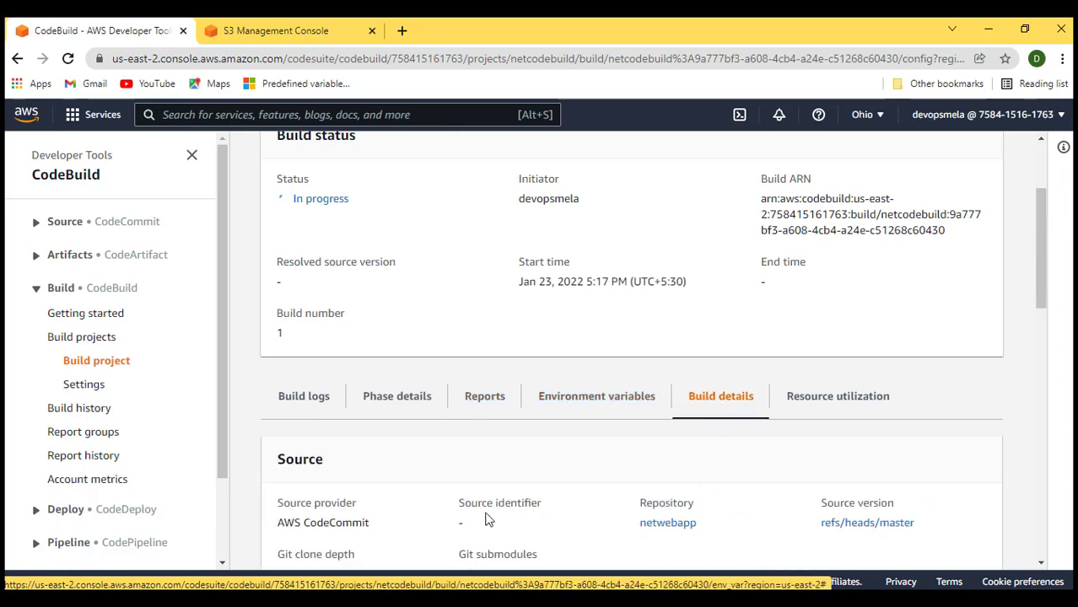
pyautogui.scroll(-3, 488, 513)
pyautogui.scroll(-1, 455, 421)
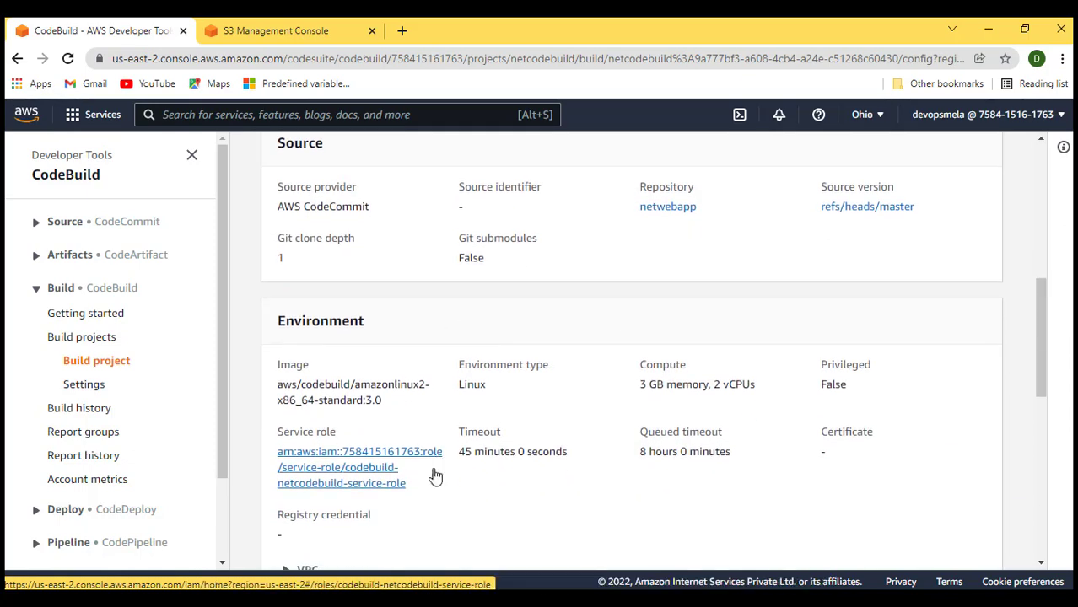
pyautogui.scroll(-2, 585, 460)
pyautogui.scroll(5, 584, 462)
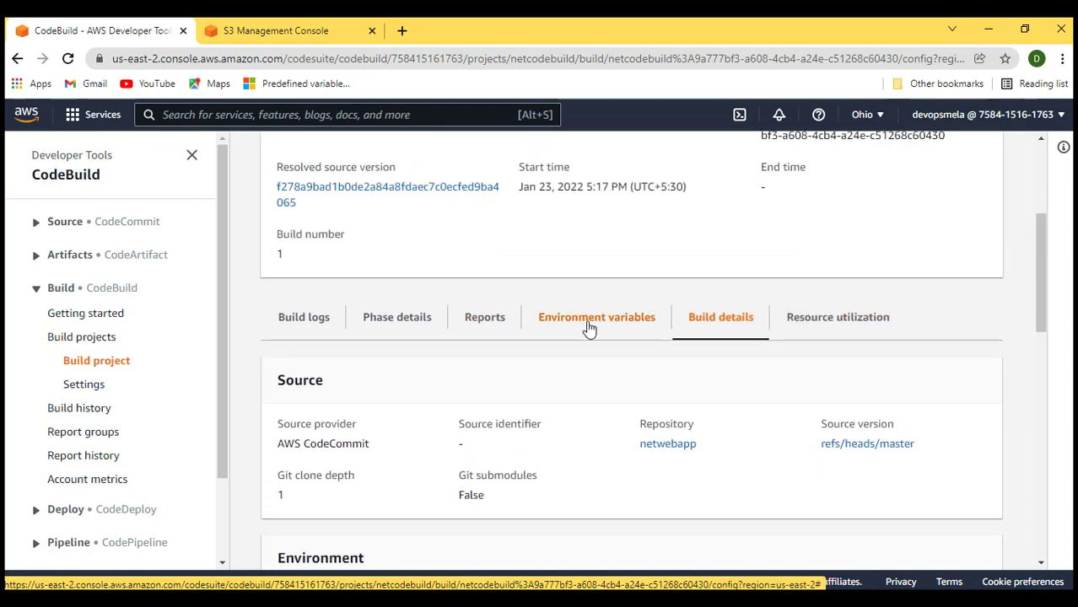
pyautogui.click(501, 320)
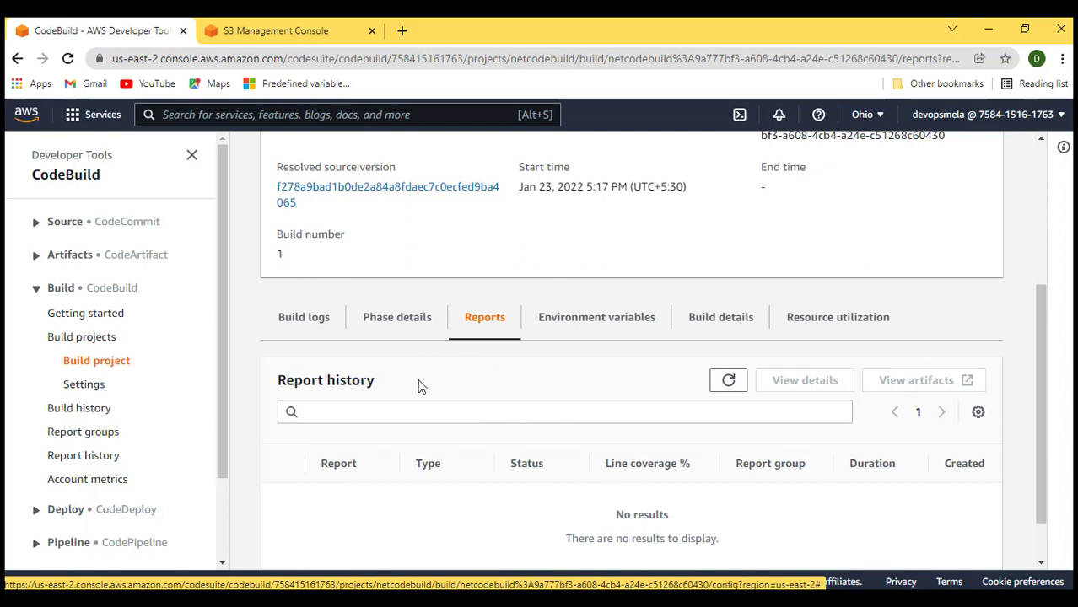
# Follow the progress of the build phases through to completion and check the overall build status
pyautogui.click(415, 327)
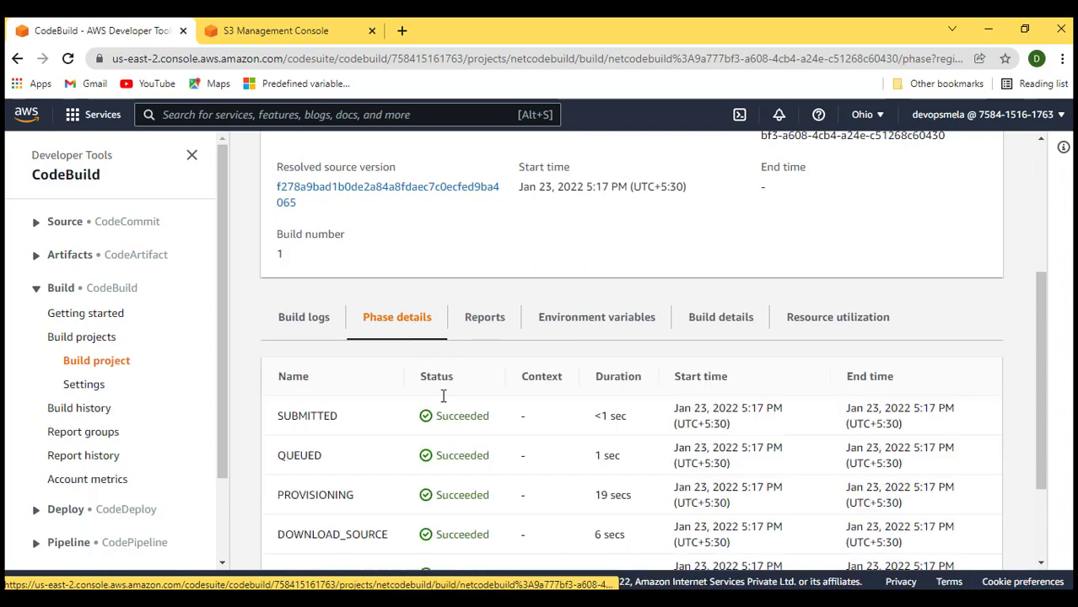
pyautogui.scroll(-2, 582, 361)
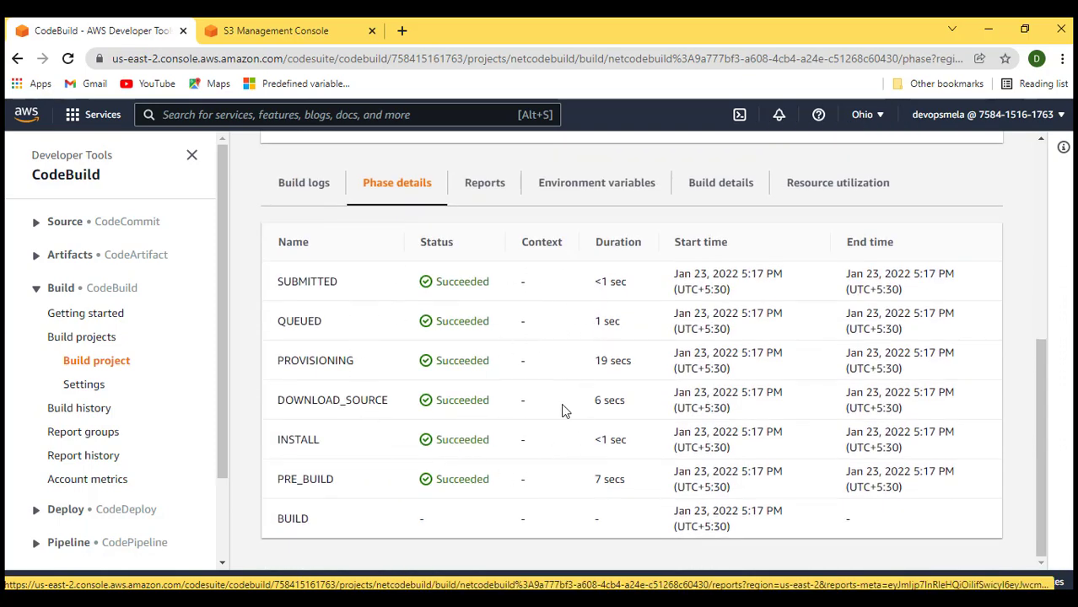
pyautogui.scroll(-3, 400, 420)
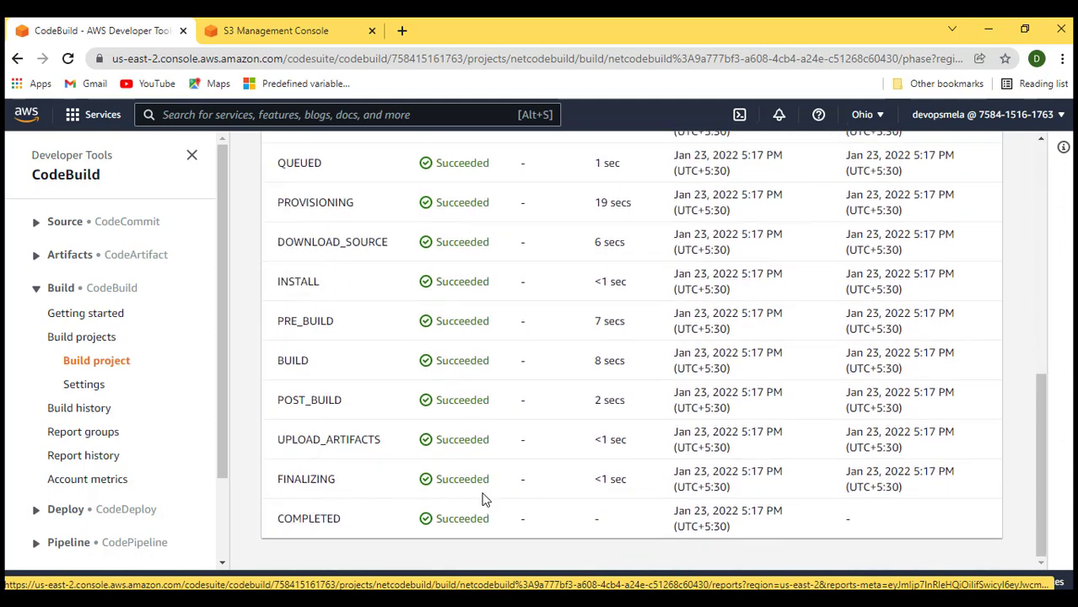
pyautogui.scroll(6, 482, 500)
pyautogui.scroll(-3, 484, 502)
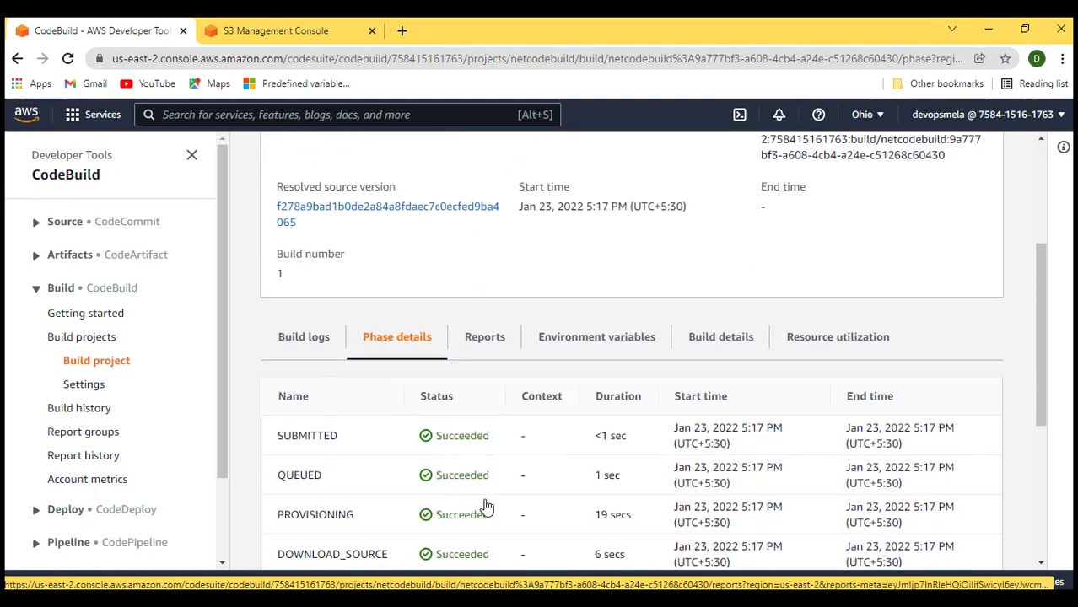
pyautogui.scroll(3, 484, 510)
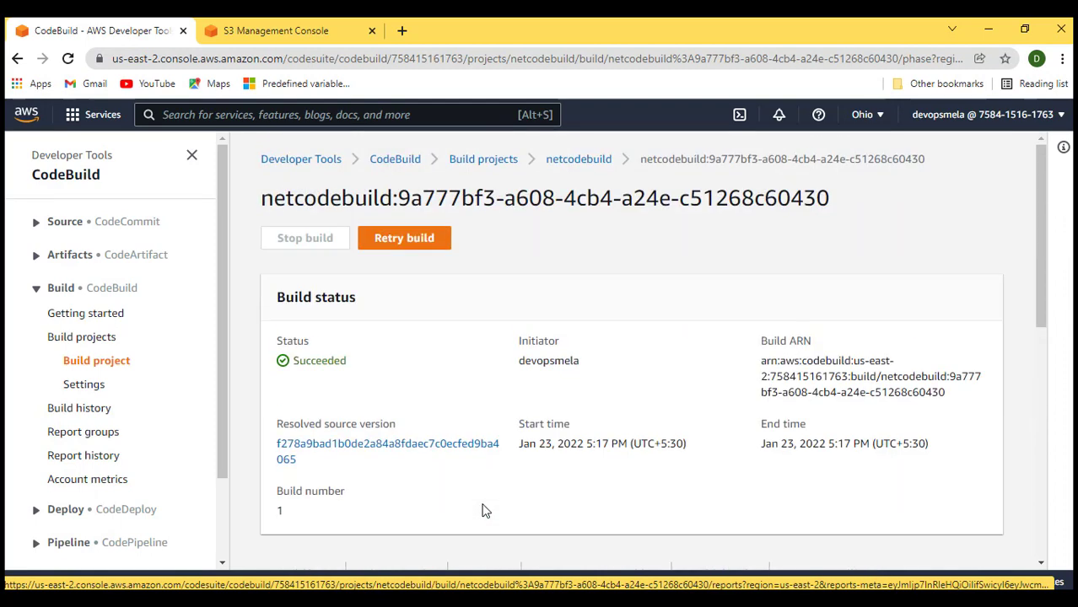
pyautogui.scroll(-3, 485, 511)
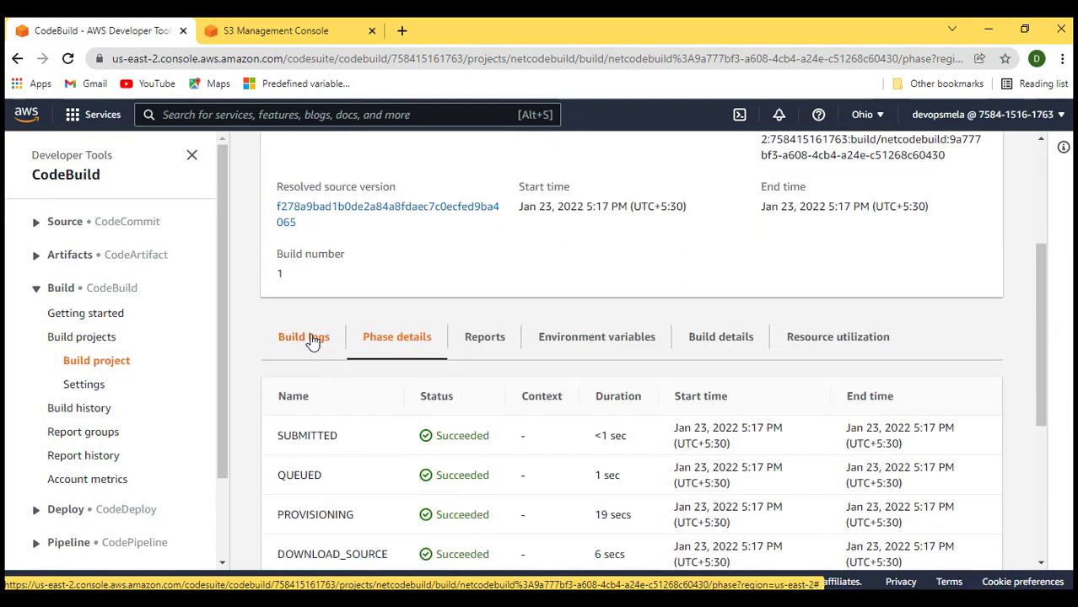
# Check the finished build's log settings, including the S3 log location, and its build status
pyautogui.click(308, 339)
pyautogui.scroll(-1, 538, 498)
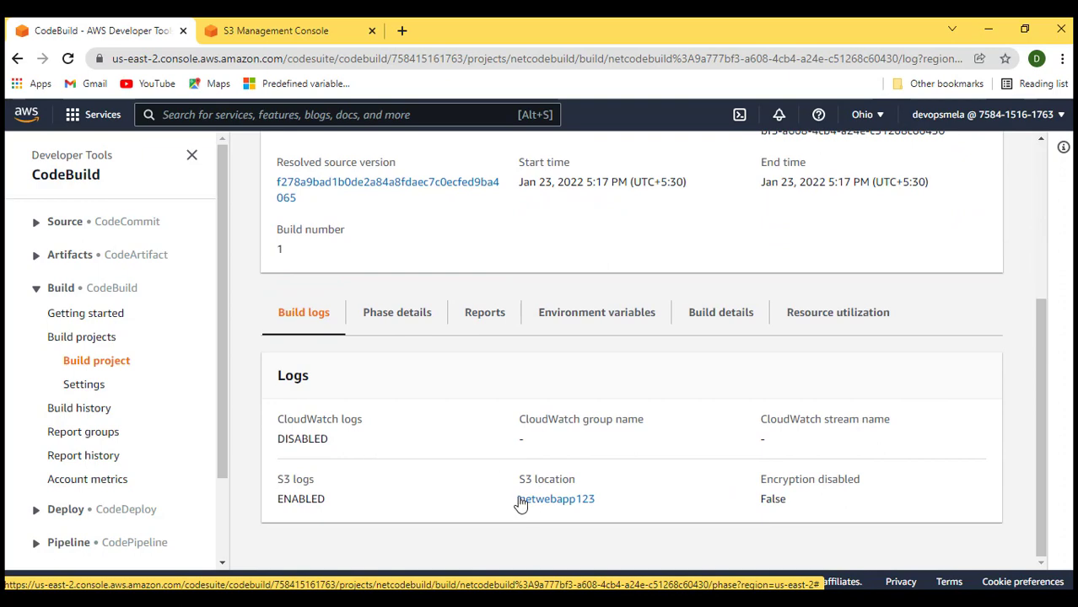
pyautogui.scroll(3, 472, 455)
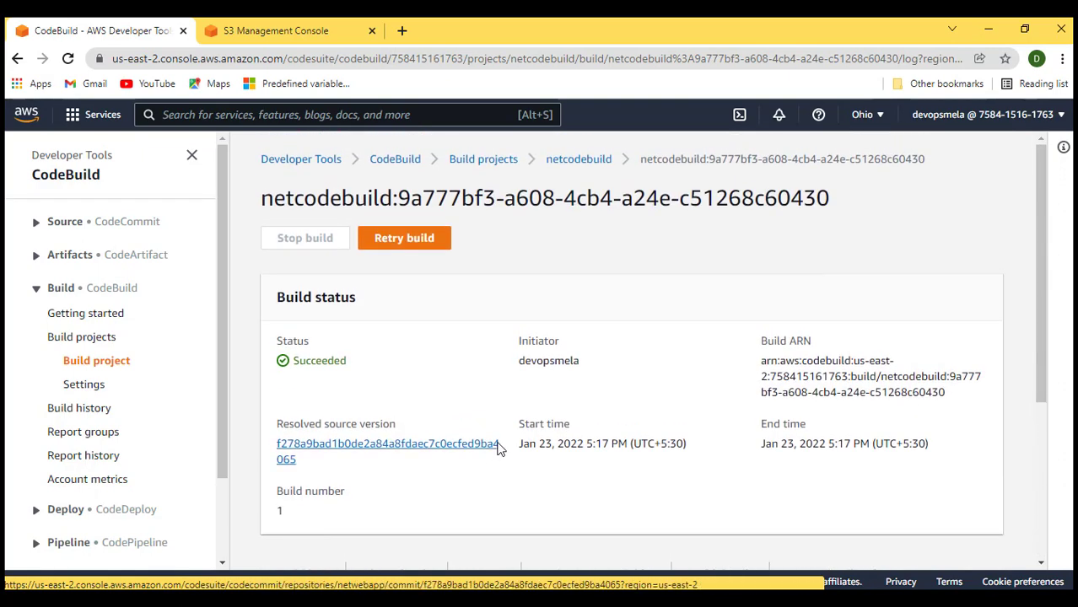
# Check the run's status and duration in the netcodebuild project's build history and open that build run
pyautogui.click(80, 364)
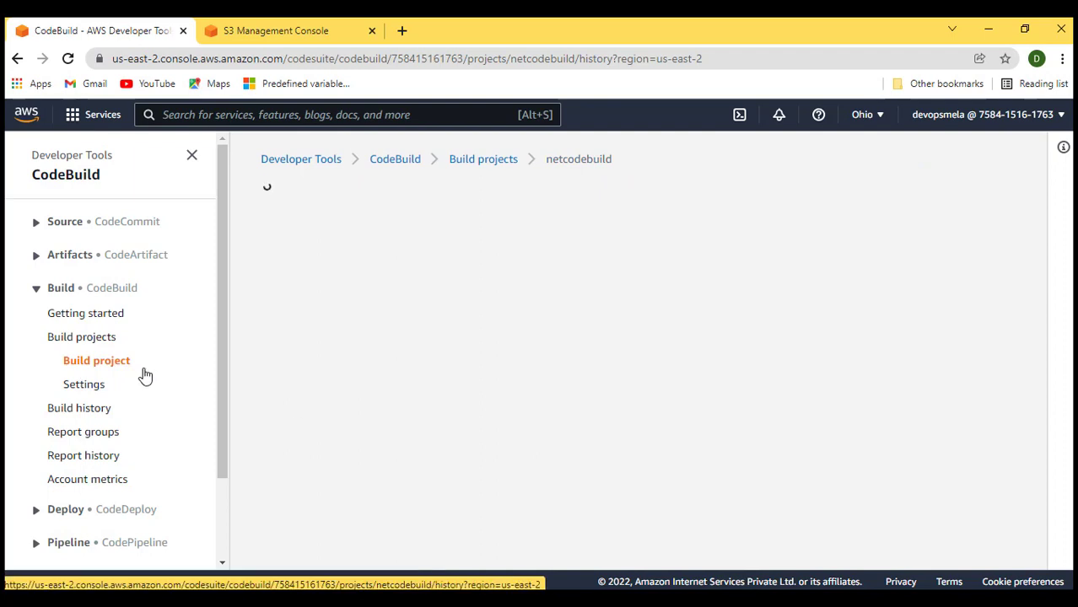
pyautogui.scroll(-3, 460, 464)
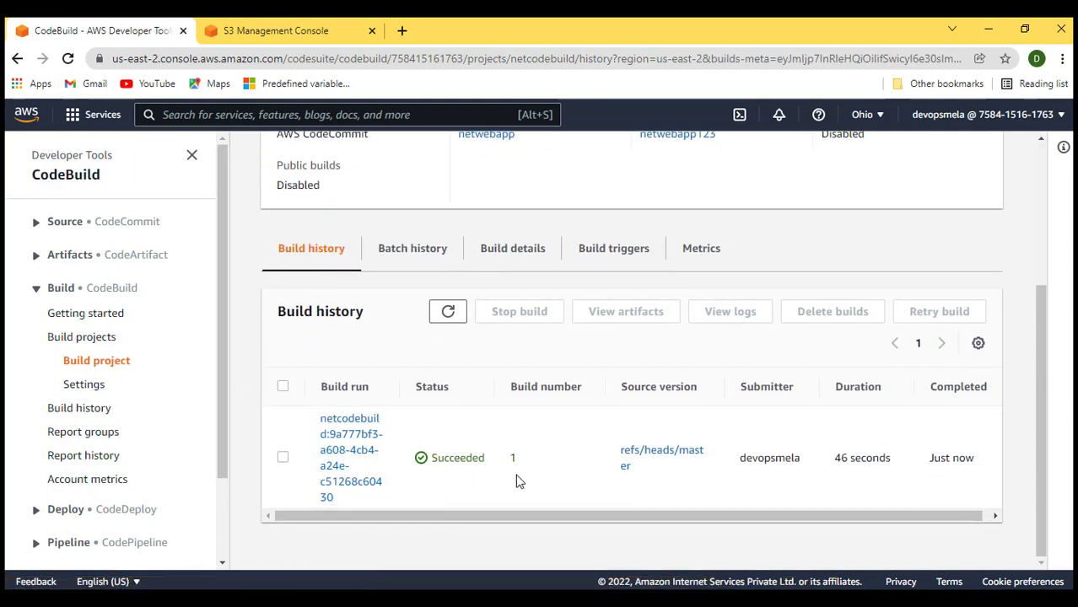
pyautogui.moveTo(838, 456); pyautogui.dragTo(887, 455)
pyautogui.click(374, 474)
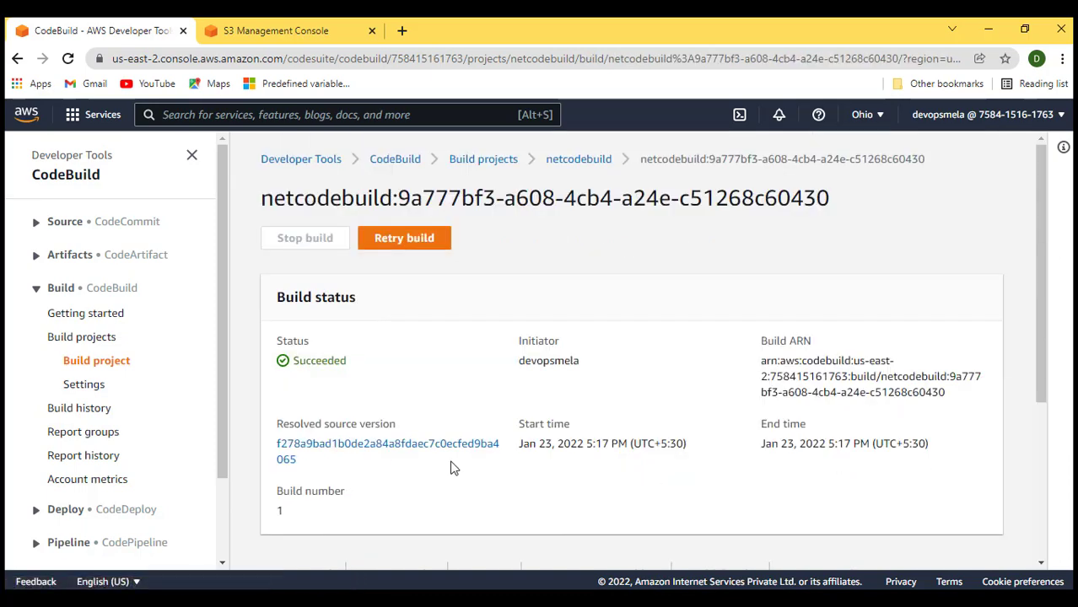
# Review all phases of the opened build run in its phase details
pyautogui.scroll(-3, 451, 467)
pyautogui.click(422, 331)
pyautogui.scroll(-3, 511, 460)
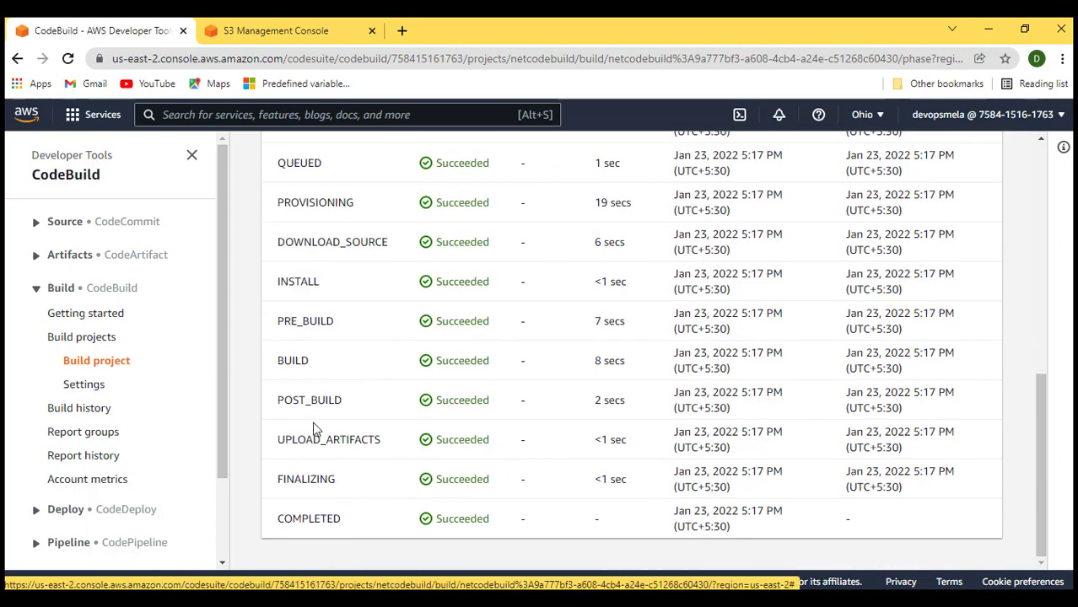
pyautogui.scroll(10, 314, 428)
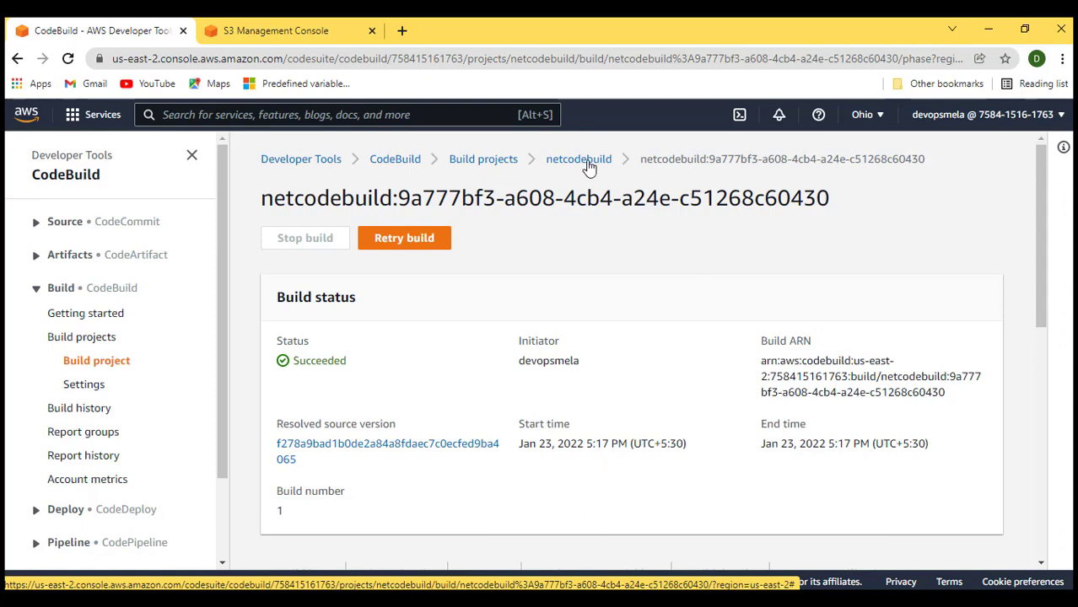
# Switch to the S3 console, open the netwebapp123 bucket and view the details of the netcodebuild object
pyautogui.click(281, 32)
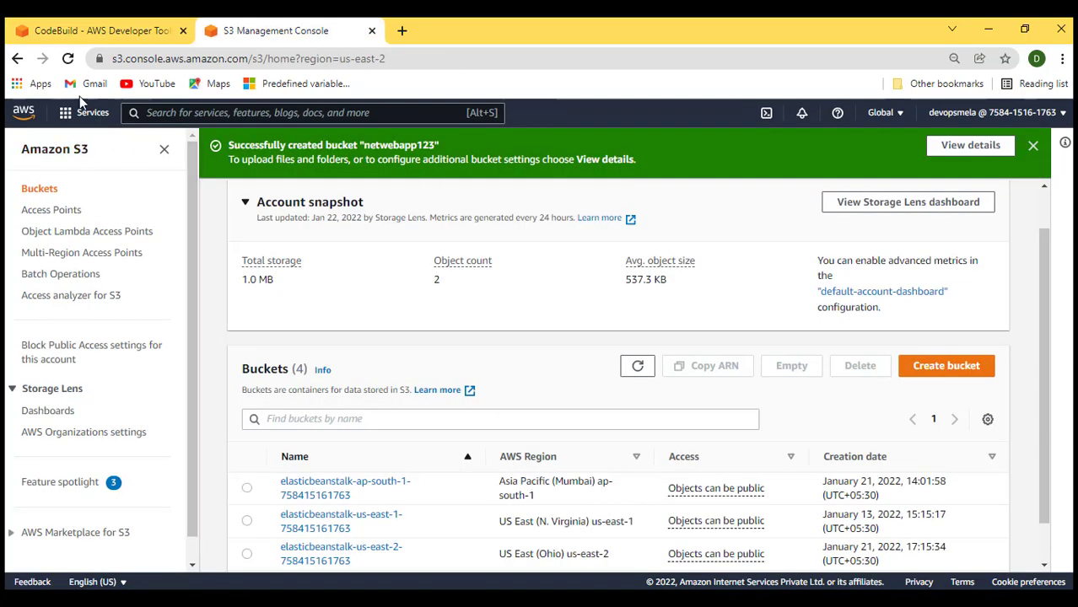
pyautogui.scroll(-1, 530, 356)
pyautogui.click(315, 542)
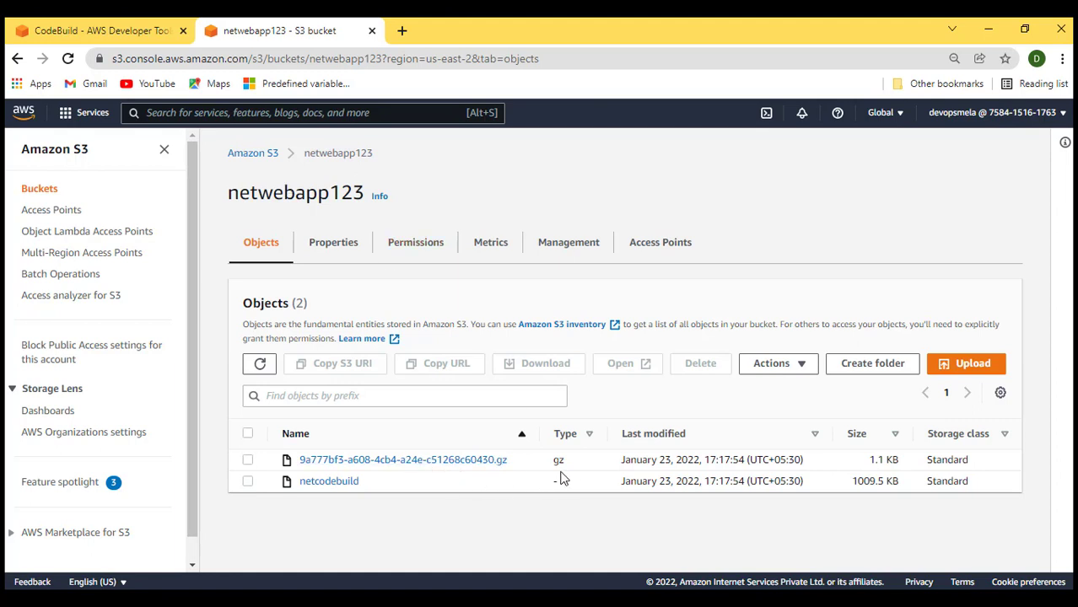
pyautogui.click(338, 482)
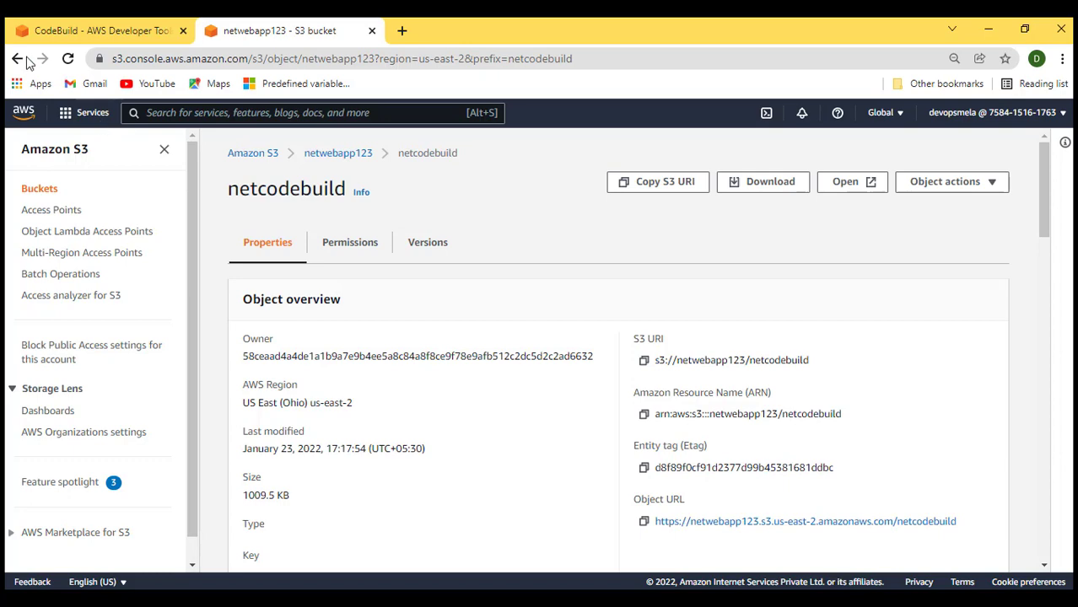
# Return to the netwebapp123 bucket's object list, check the netcodebuild object there, and switch back to the build run in CodeBuild
pyautogui.click(26, 60)
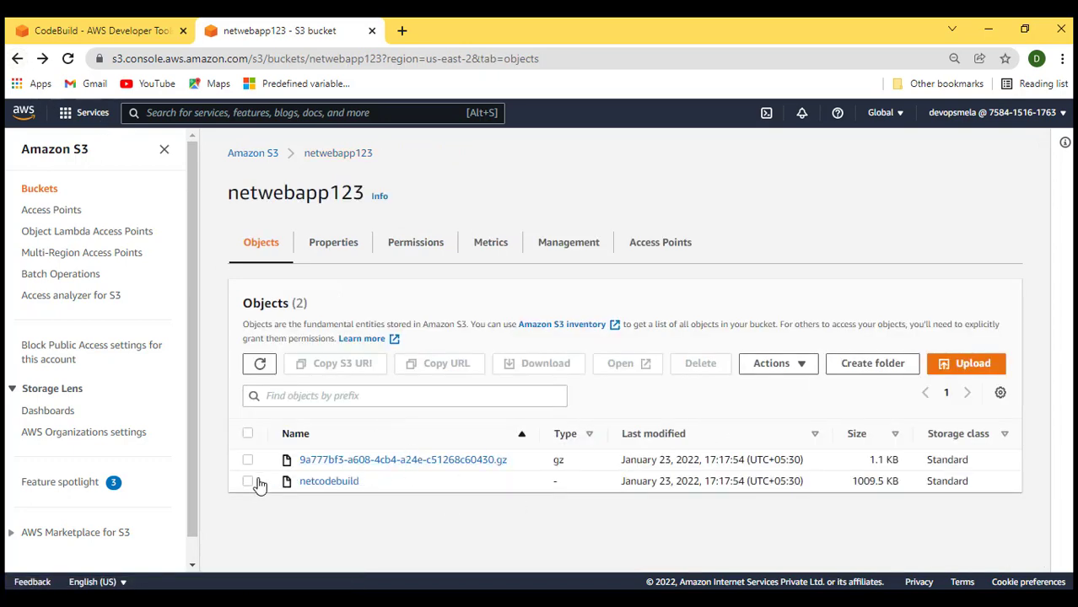
pyautogui.click(248, 482)
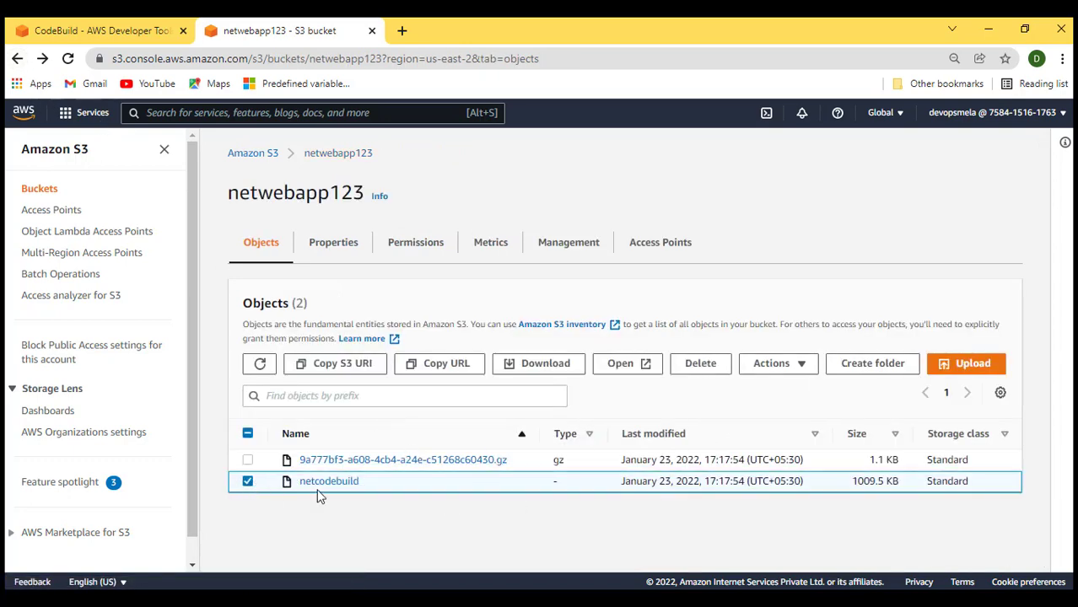
pyautogui.click(248, 482)
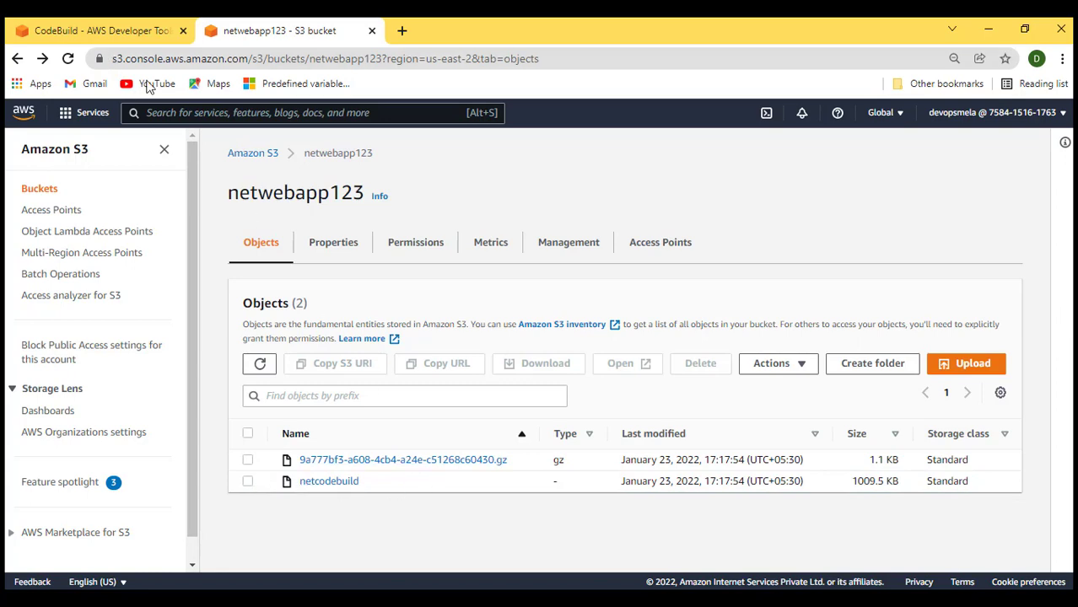
pyautogui.click(118, 32)
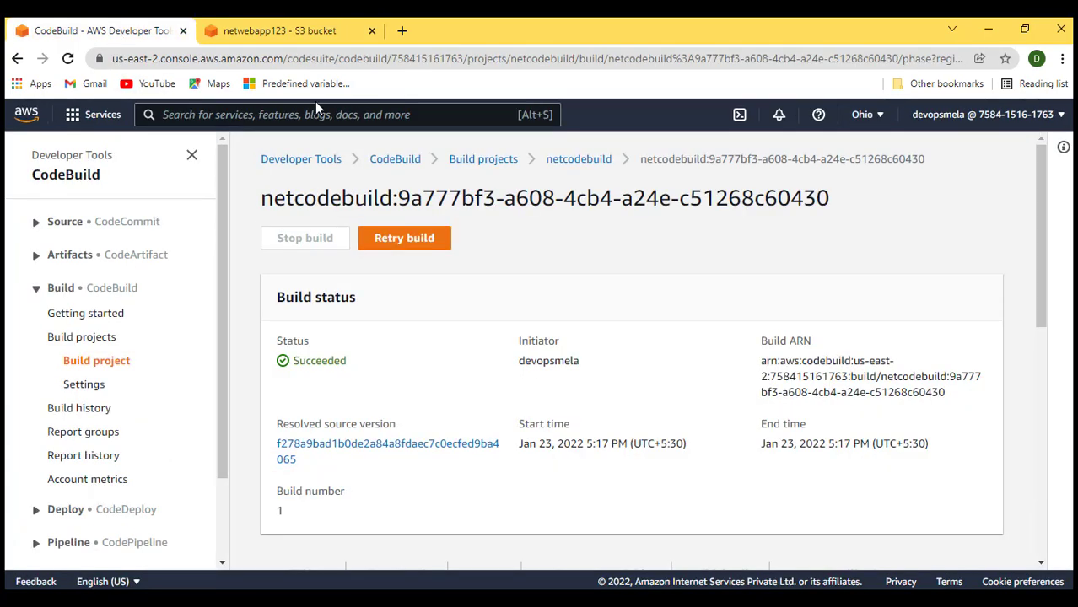
pyautogui.scroll(-3, 545, 324)
pyautogui.scroll(3, 545, 324)
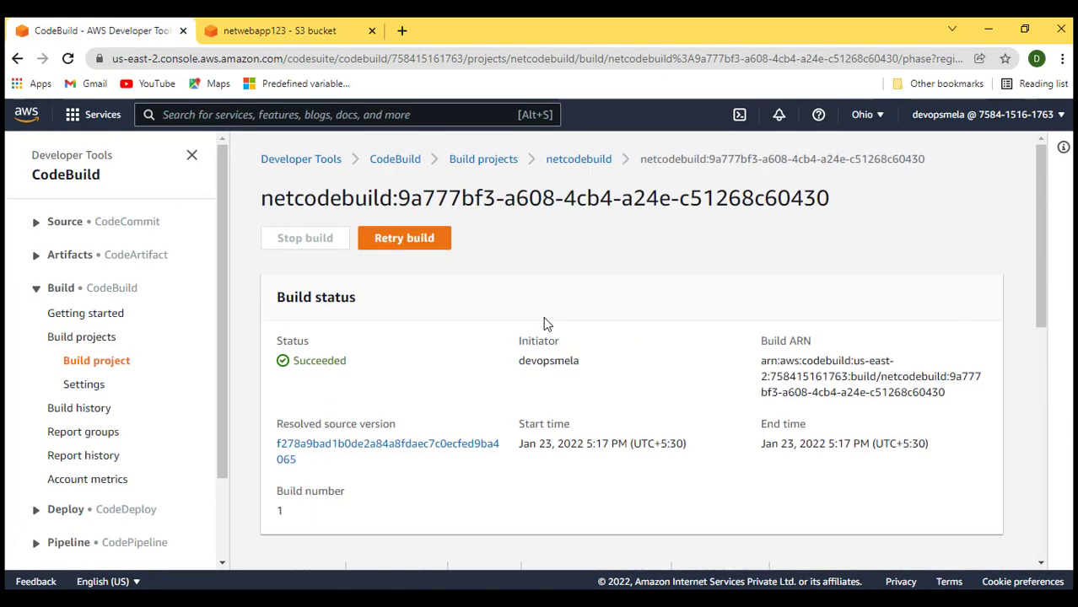
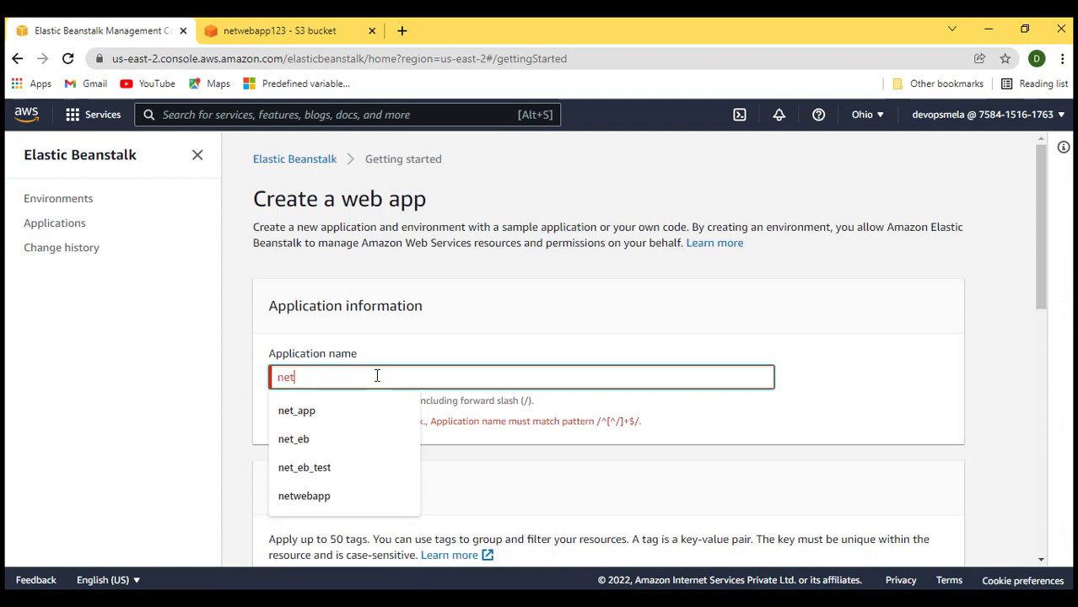
# Name the new Elastic Beanstalk web application netwebappEB
pyautogui.write('webapp')
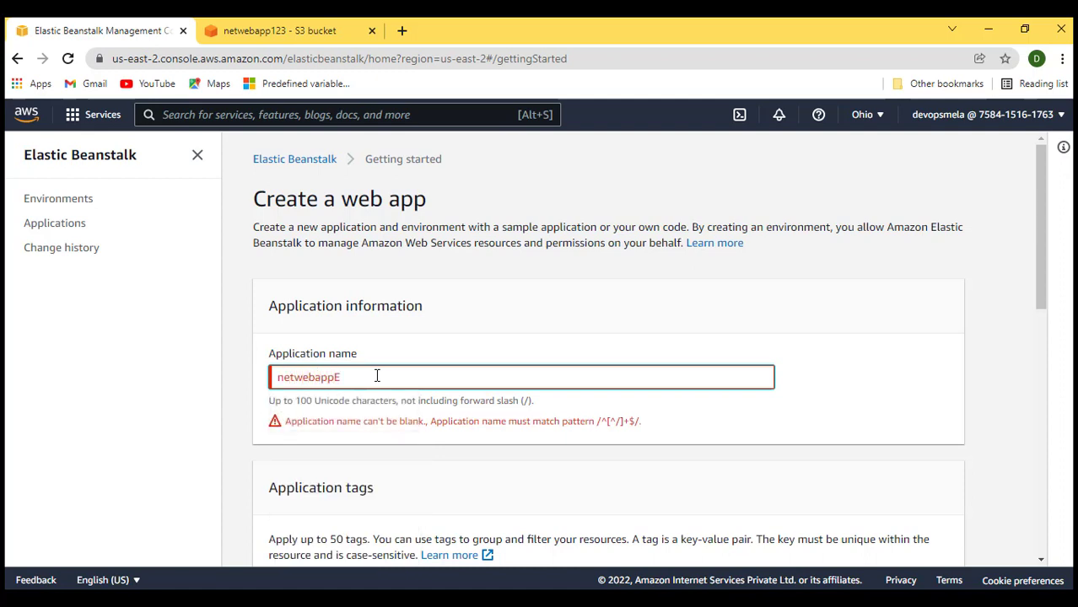
pyautogui.write('eb')
pyautogui.hotkey('ctrl', 'a')
pyautogui.scroll(-3, 377, 376)
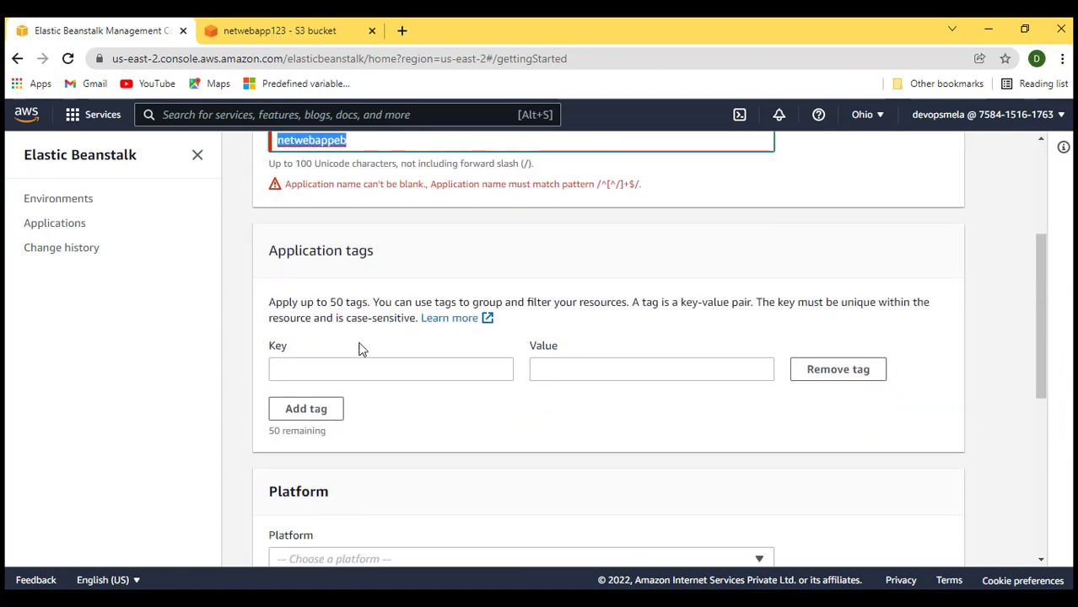
pyautogui.click(402, 347)
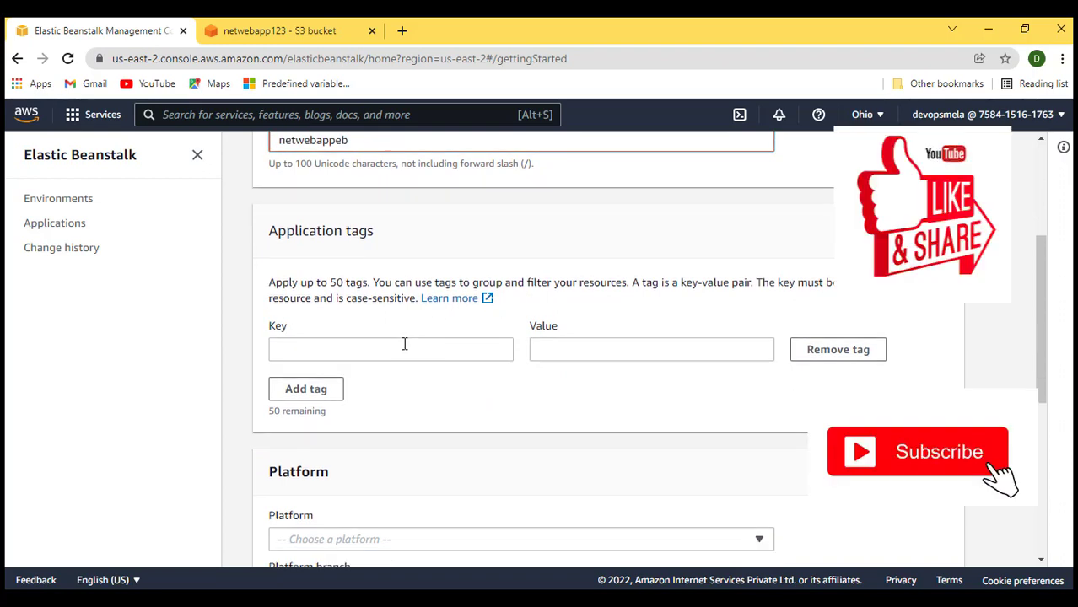
# Leave the application tags empty and choose .NET Core on Linux as the application's platform
pyautogui.scroll(-1, 573, 377)
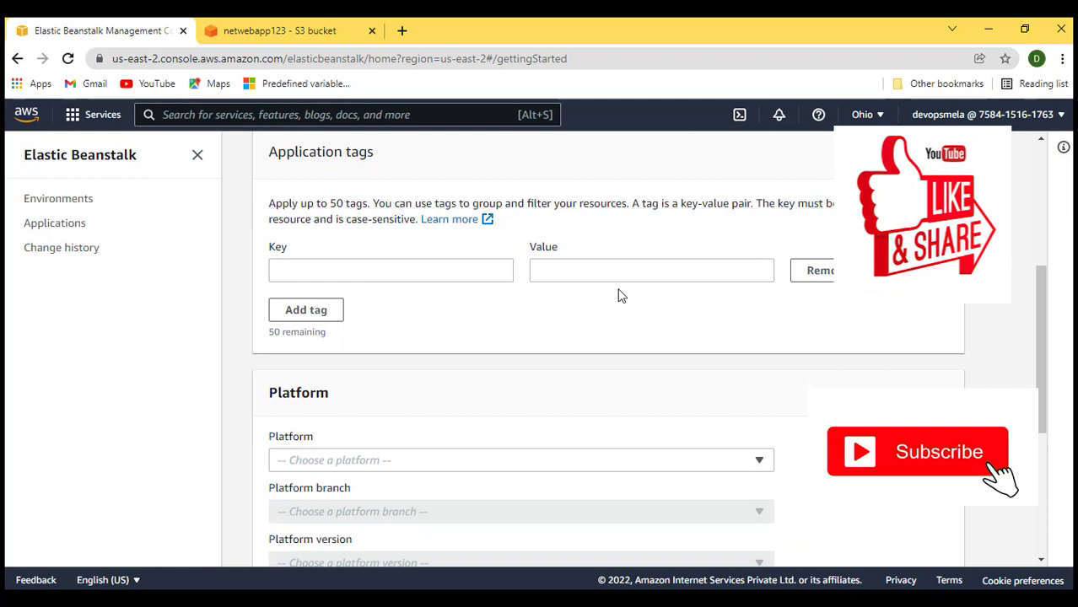
pyautogui.scroll(-2, 622, 295)
pyautogui.click(377, 312)
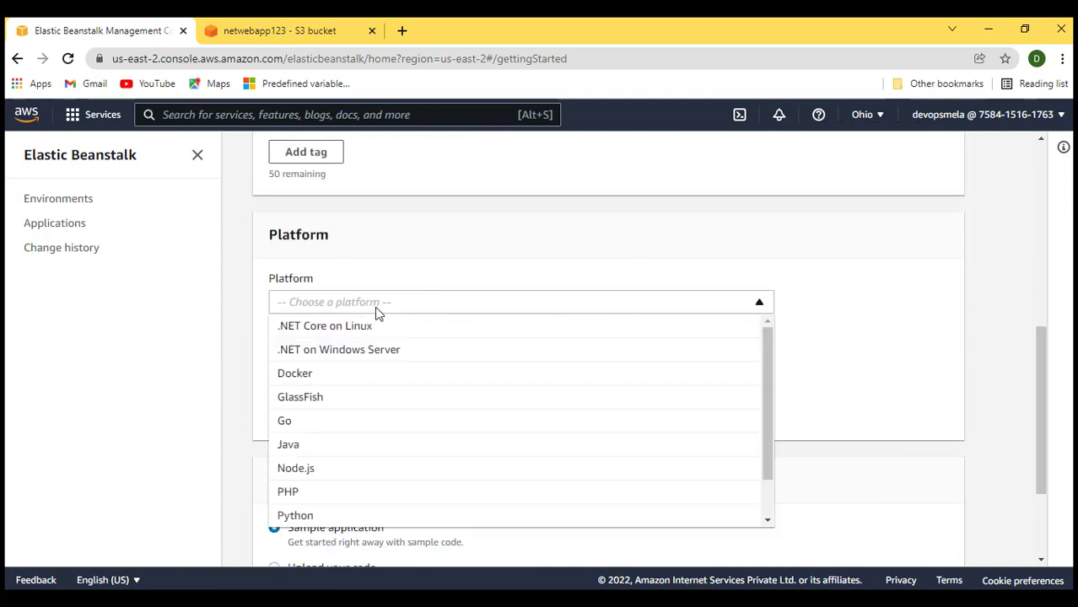
pyautogui.click(309, 331)
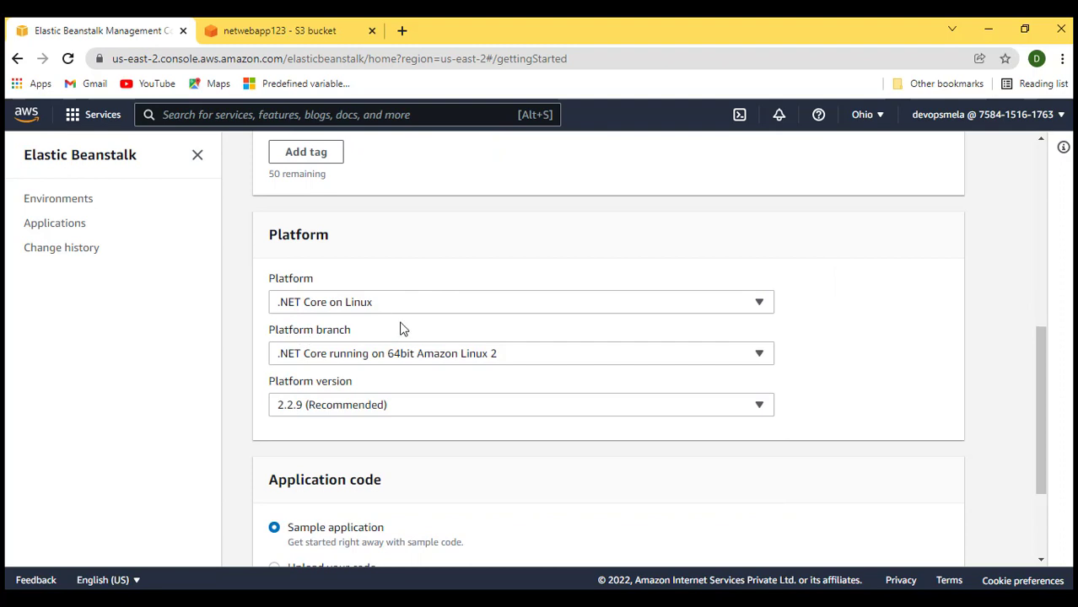
pyautogui.scroll(-2, 402, 334)
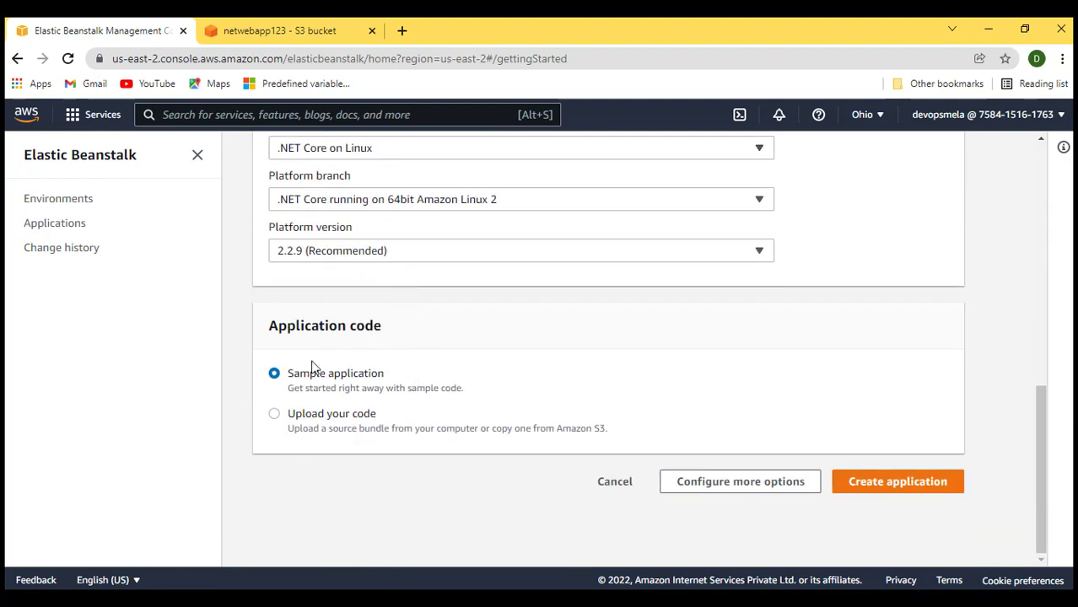
pyautogui.click(275, 415)
pyautogui.scroll(-3, 479, 434)
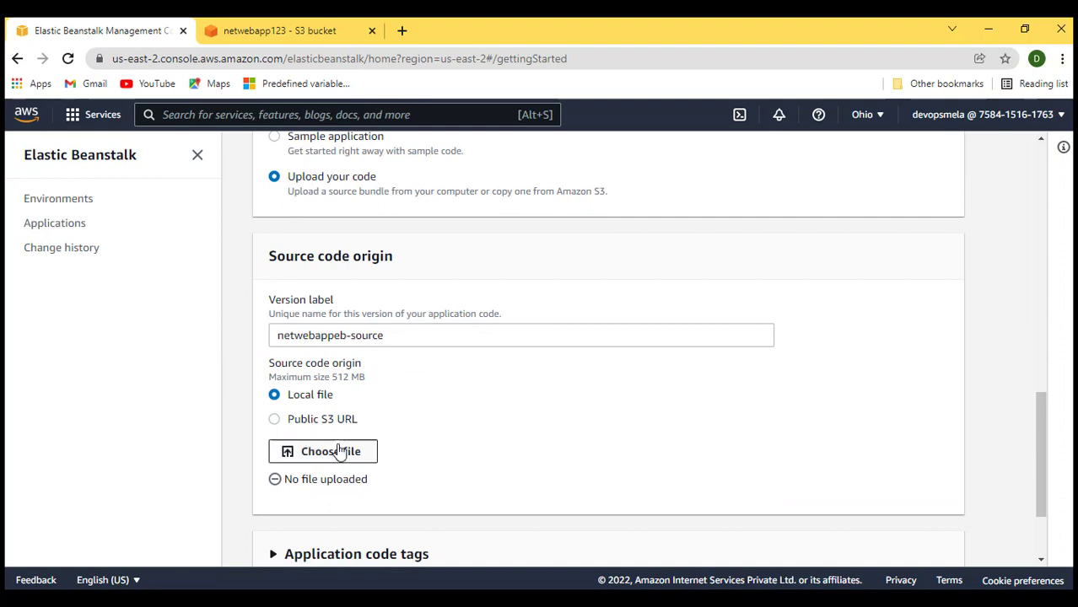
pyautogui.click(275, 419)
pyautogui.scroll(-2, 463, 428)
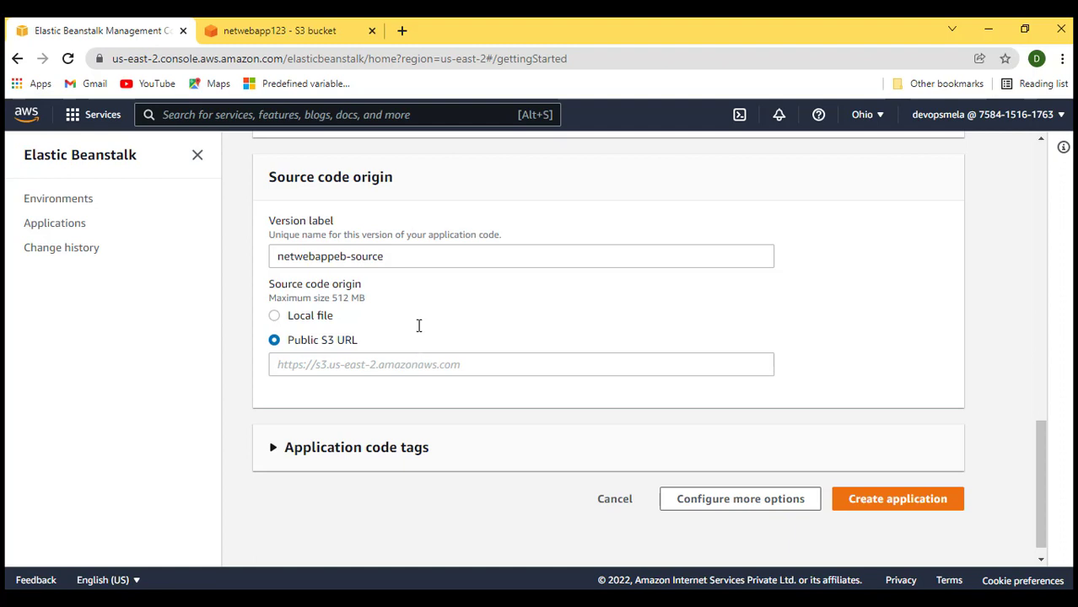
pyautogui.scroll(3, 418, 326)
# Select the sample application as the application code and create the Elastic Beanstalk application
pyautogui.click(275, 295)
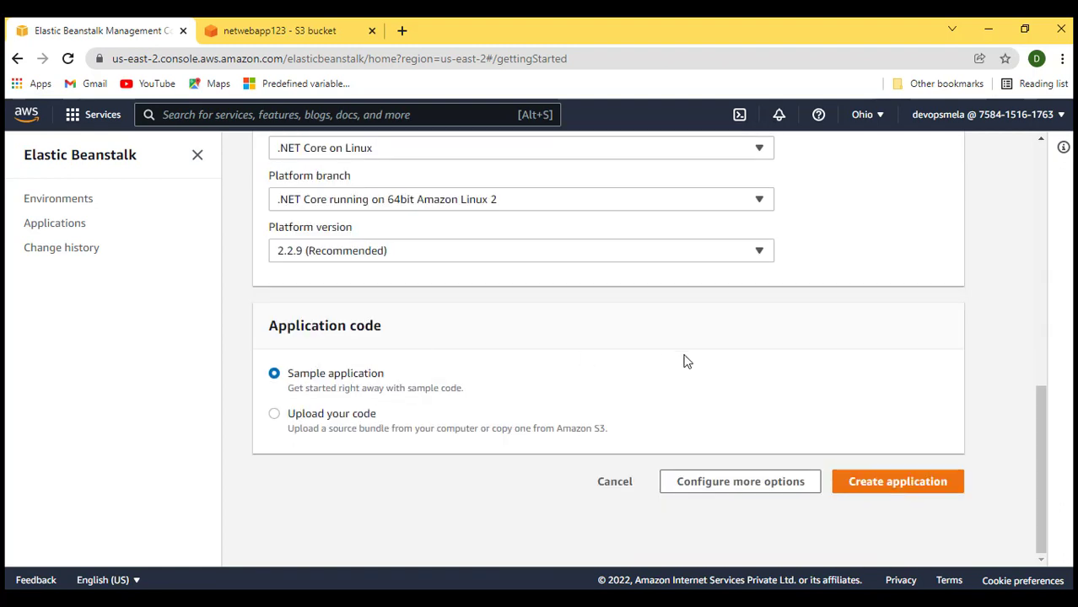
pyautogui.click(888, 488)
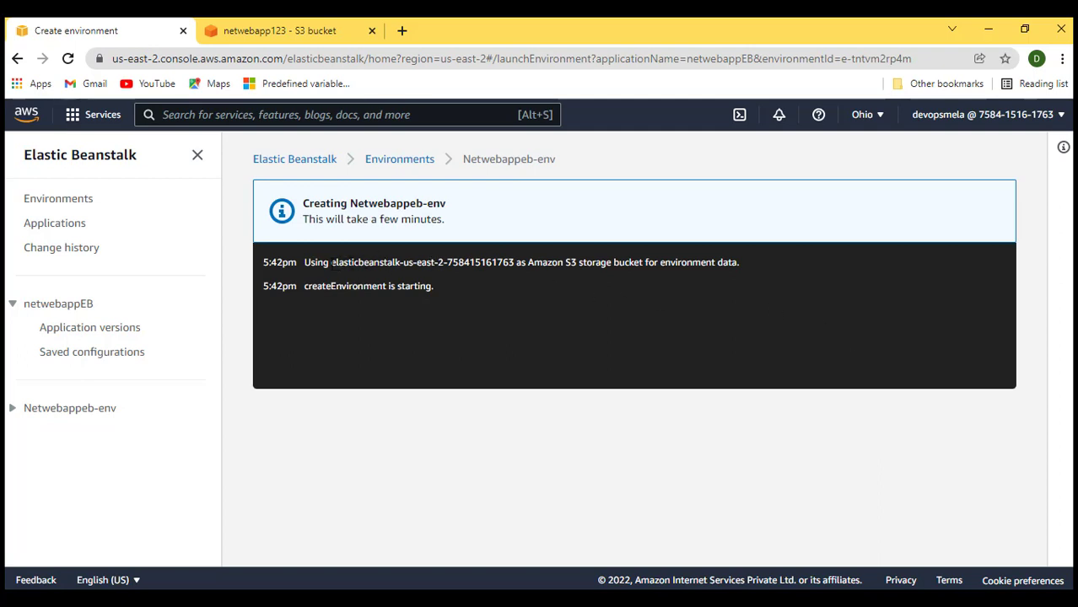
pyautogui.moveTo(332, 262); pyautogui.dragTo(605, 261)
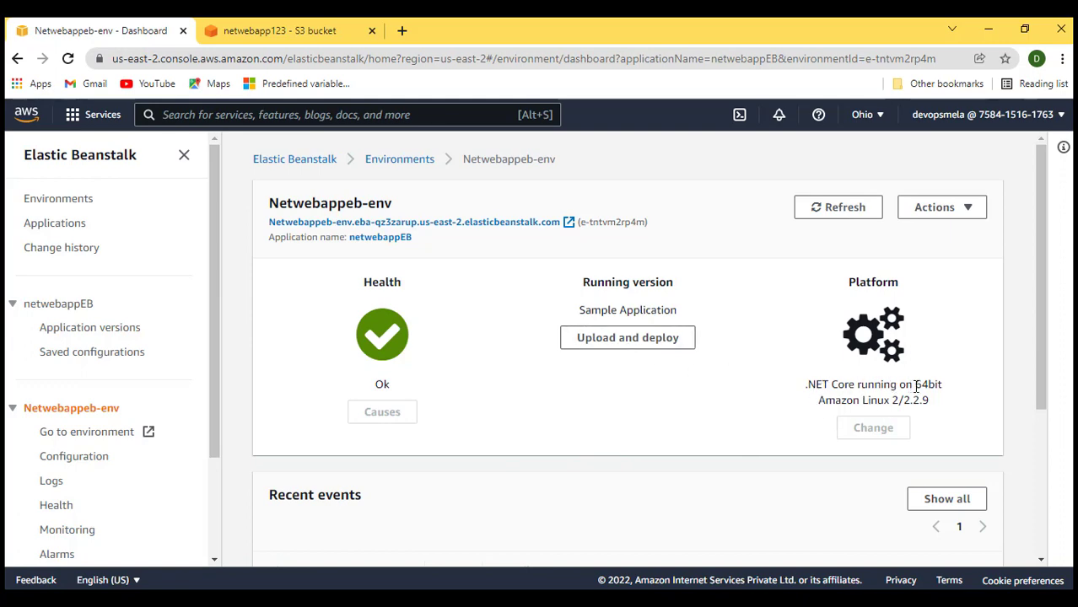
# Switch to the EC2 console and check the running instance that belongs to the Elastic Beanstalk environment
pyautogui.click(282, 31)
pyautogui.click(91, 113)
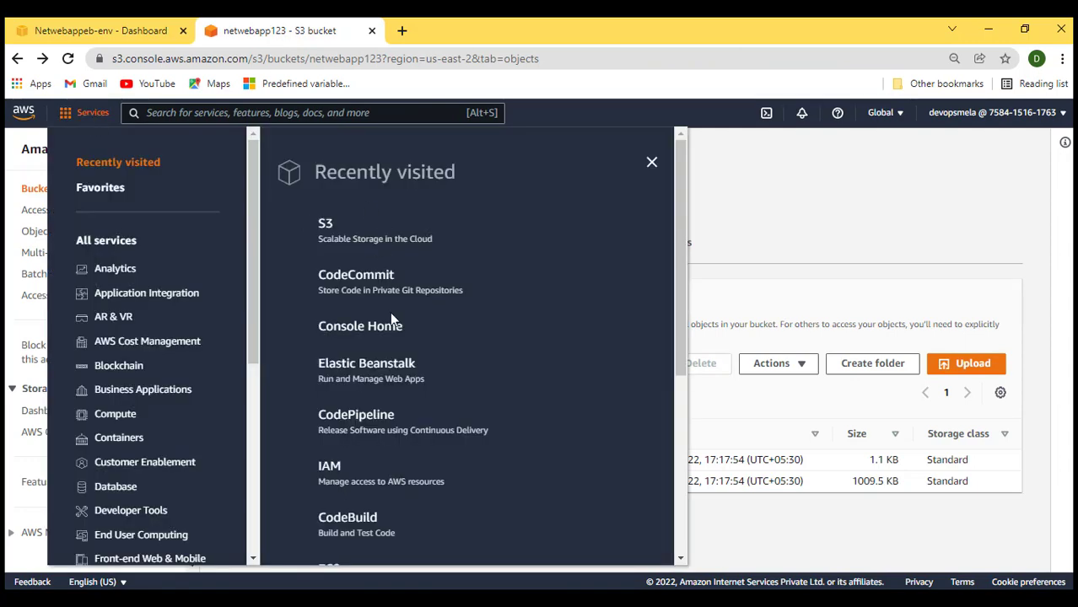
pyautogui.scroll(-4, 386, 385)
pyautogui.click(332, 257)
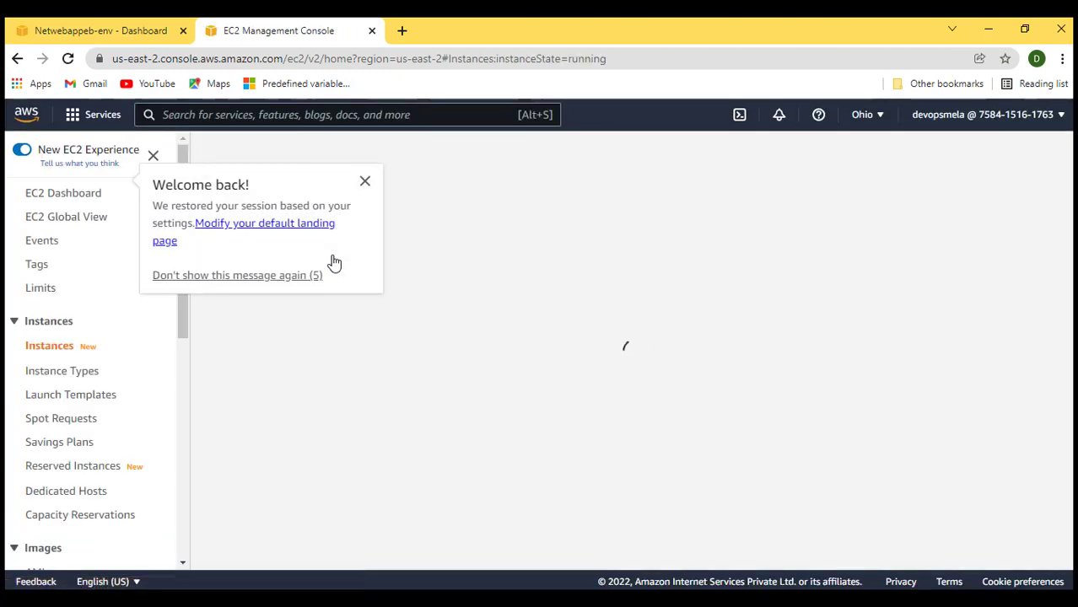
pyautogui.click(365, 181)
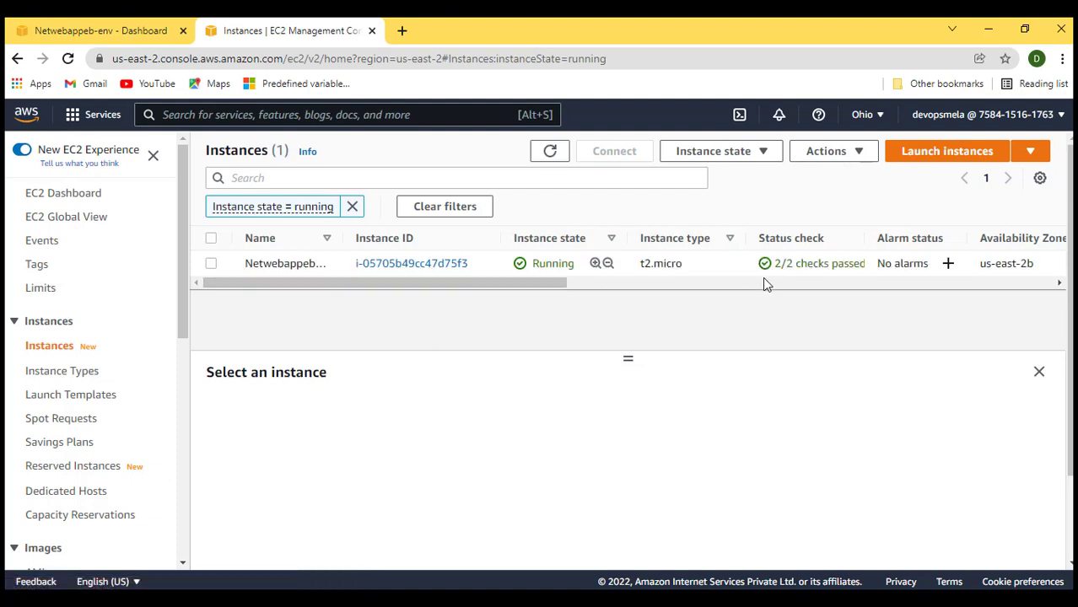
# Open the Netwebappeb-env environment's URL from its Elastic Beanstalk dashboard to view the sample application, and close the page
pyautogui.click(71, 39)
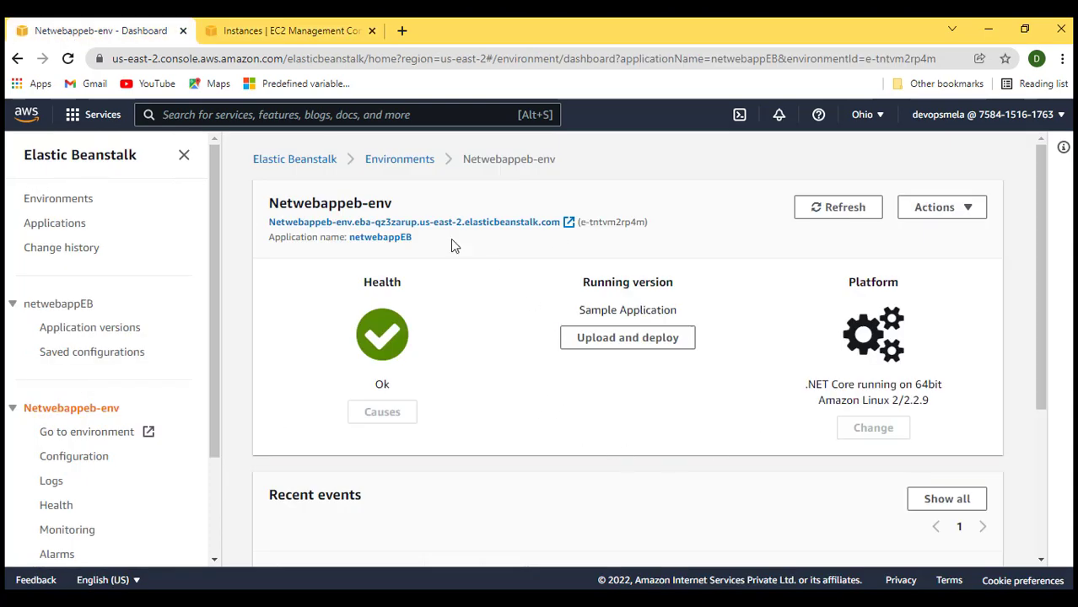
pyautogui.click(394, 223)
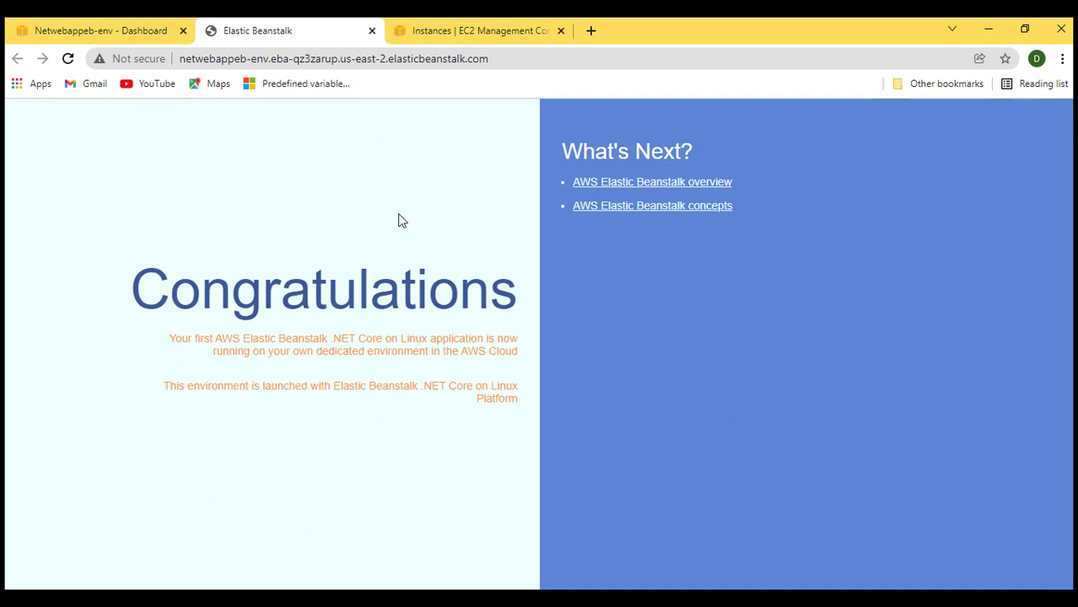
pyautogui.click(372, 31)
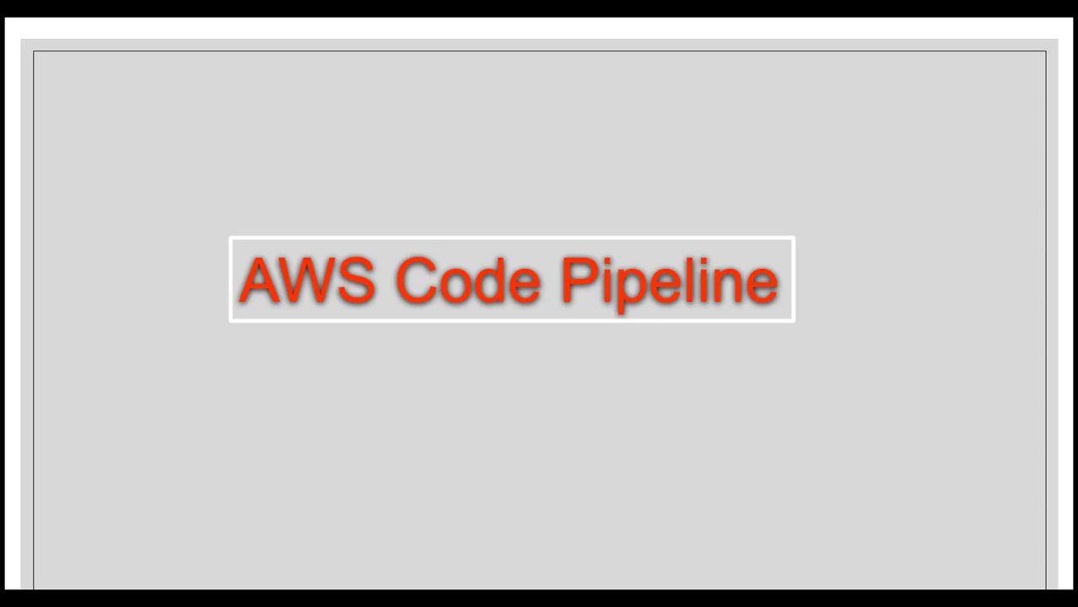
pyautogui.press('Right')
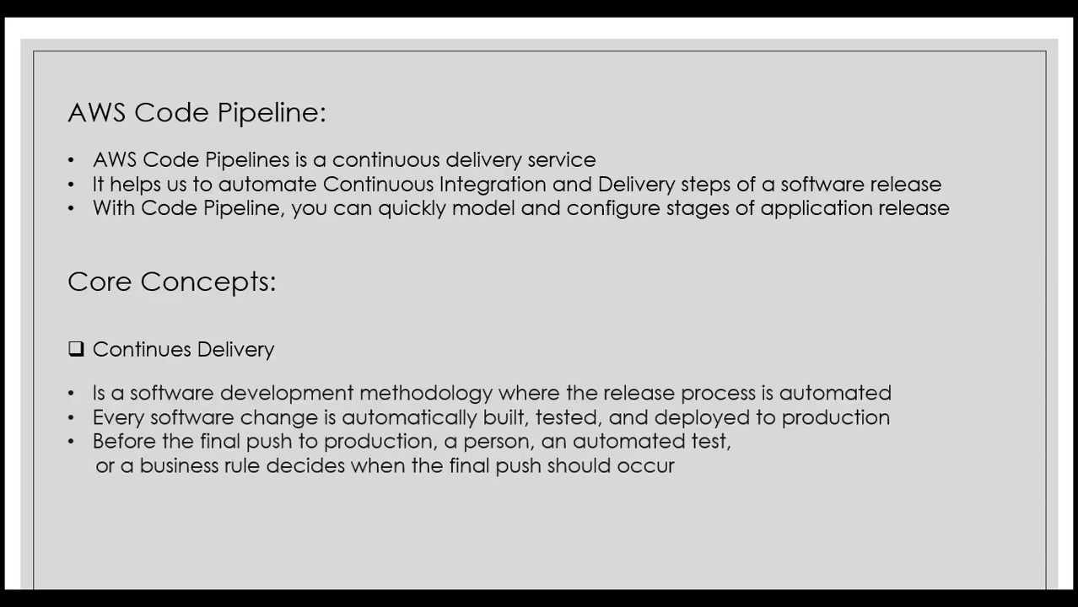
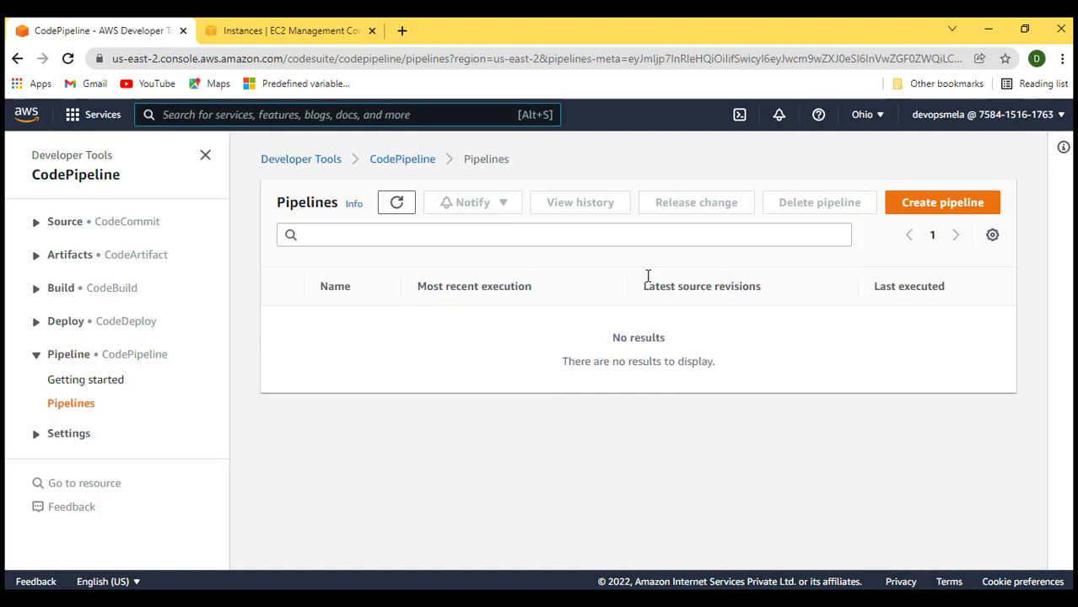
# Start a new CodePipeline pipeline named netwebappCP with a new service role, and review the role name
pyautogui.click(937, 206)
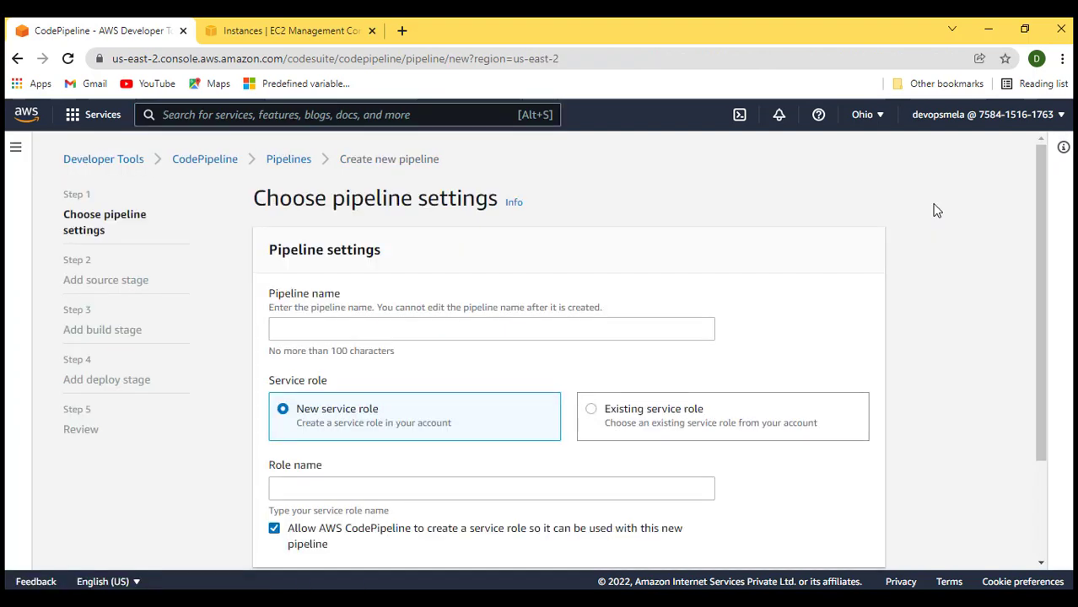
pyautogui.click(545, 329)
pyautogui.write('netwe')
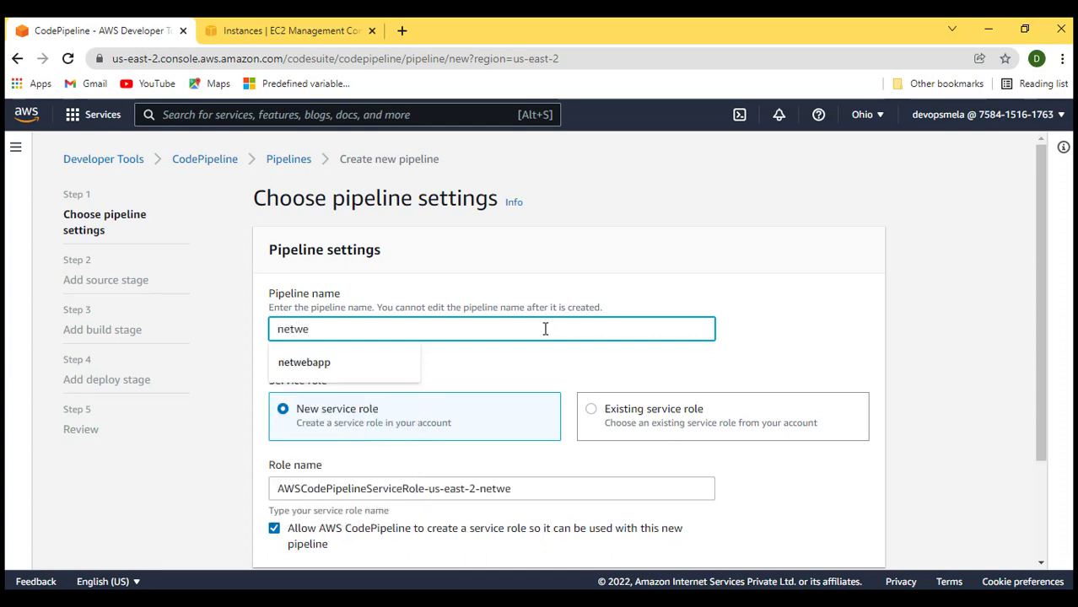
pyautogui.press('Down')
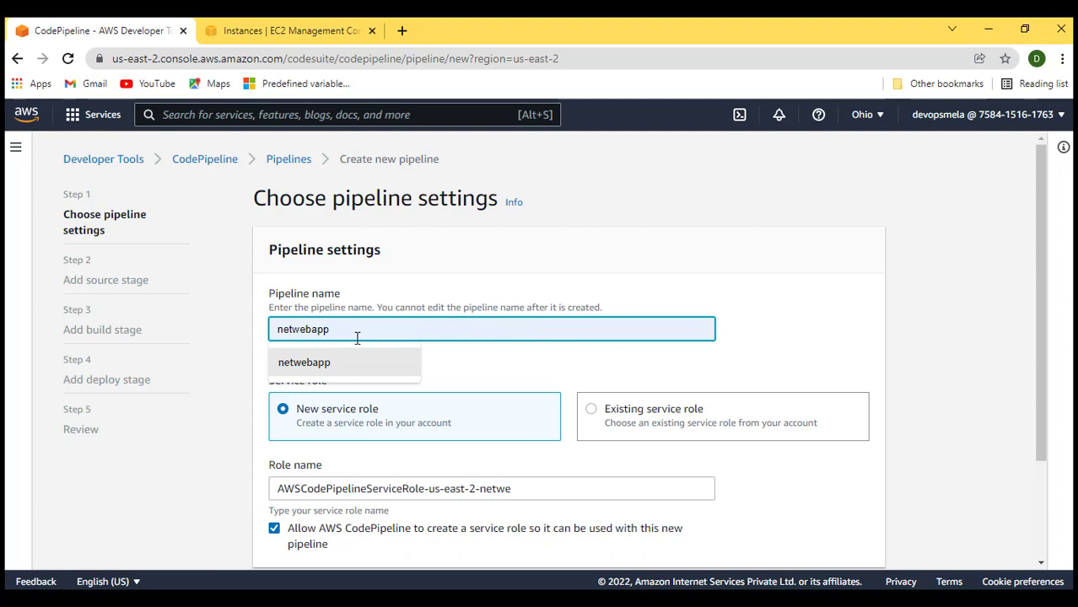
pyautogui.press('Escape')
pyautogui.write('bapp')
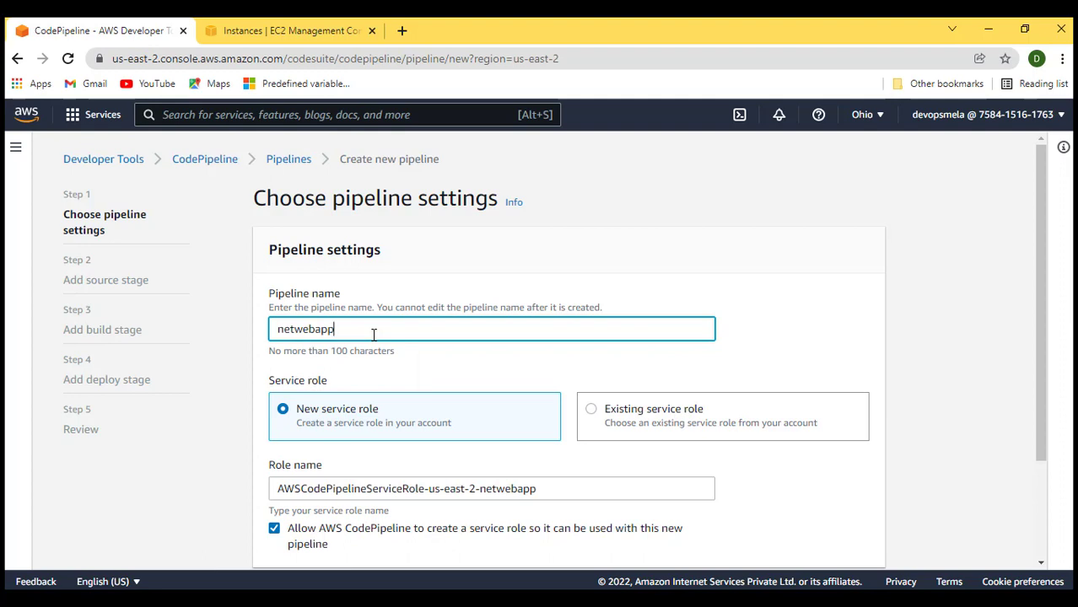
pyautogui.write('CP')
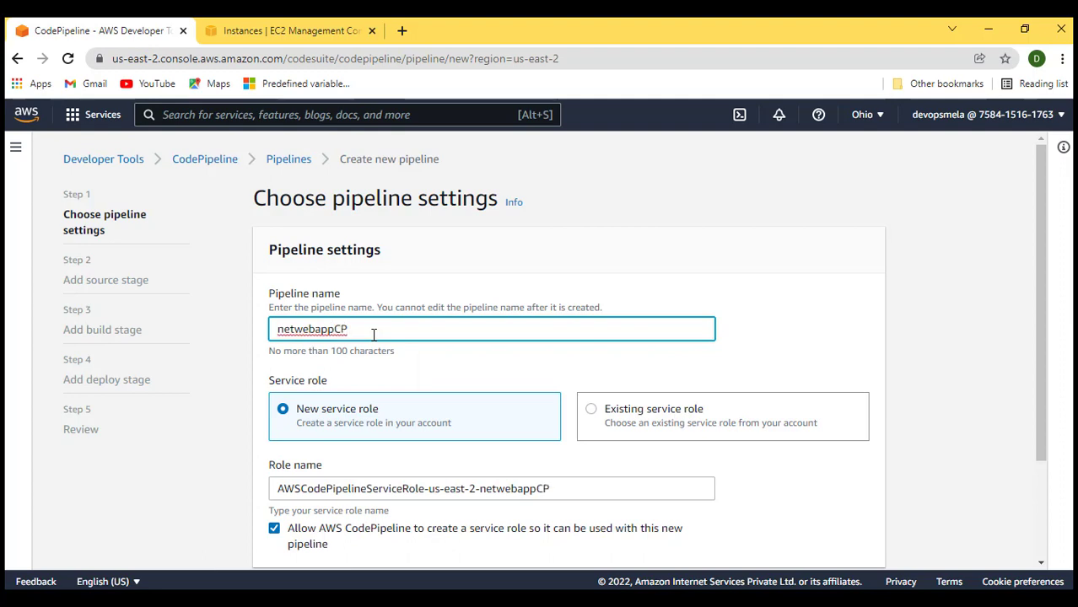
pyautogui.scroll(-1, 374, 334)
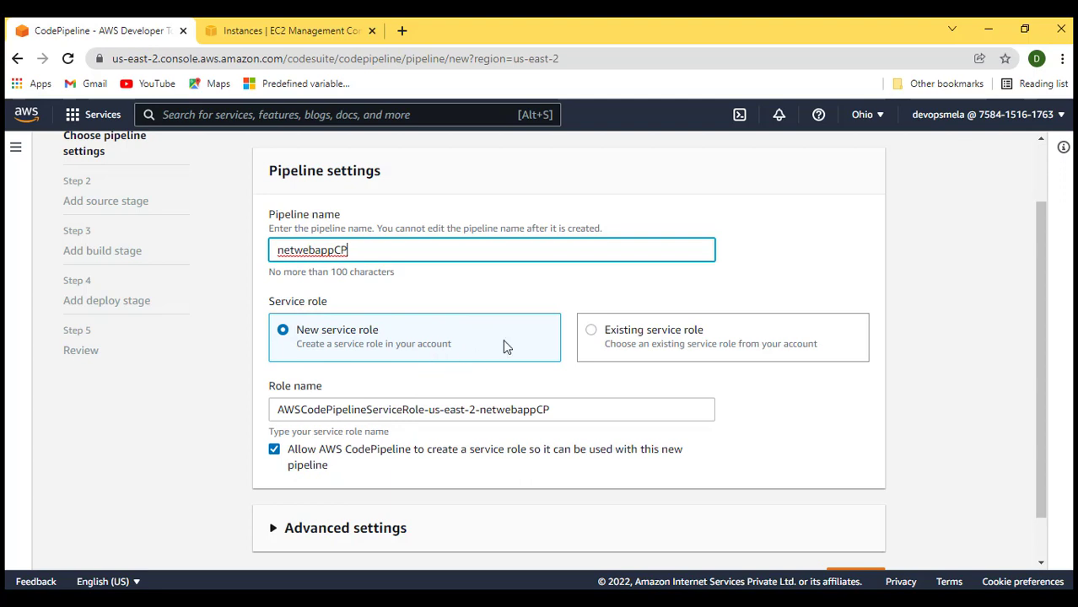
pyautogui.scroll(-1, 376, 371)
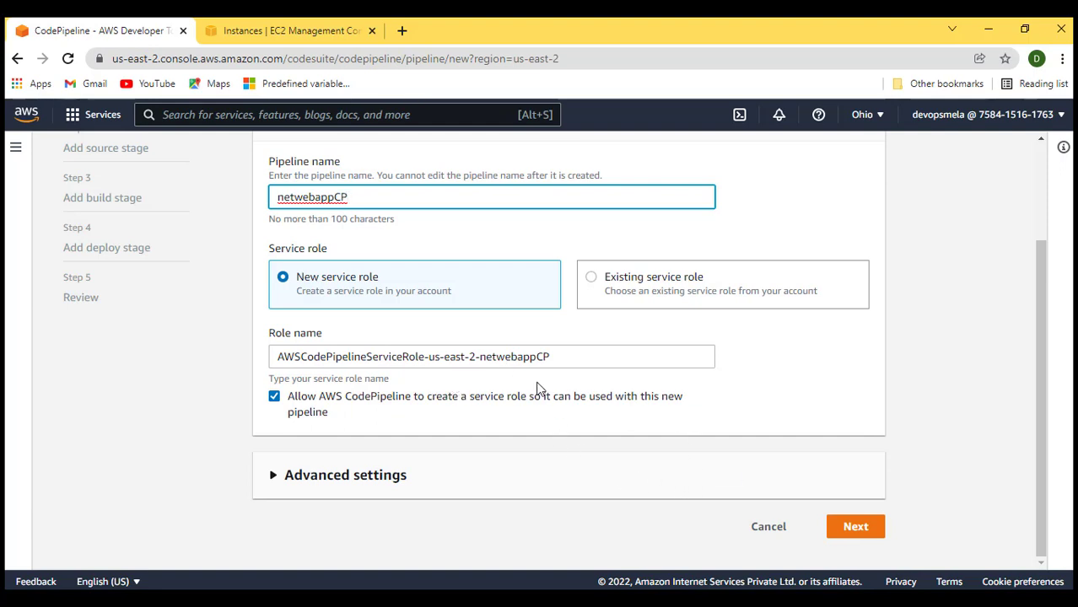
pyautogui.moveTo(571, 355); pyautogui.dragTo(277, 351)
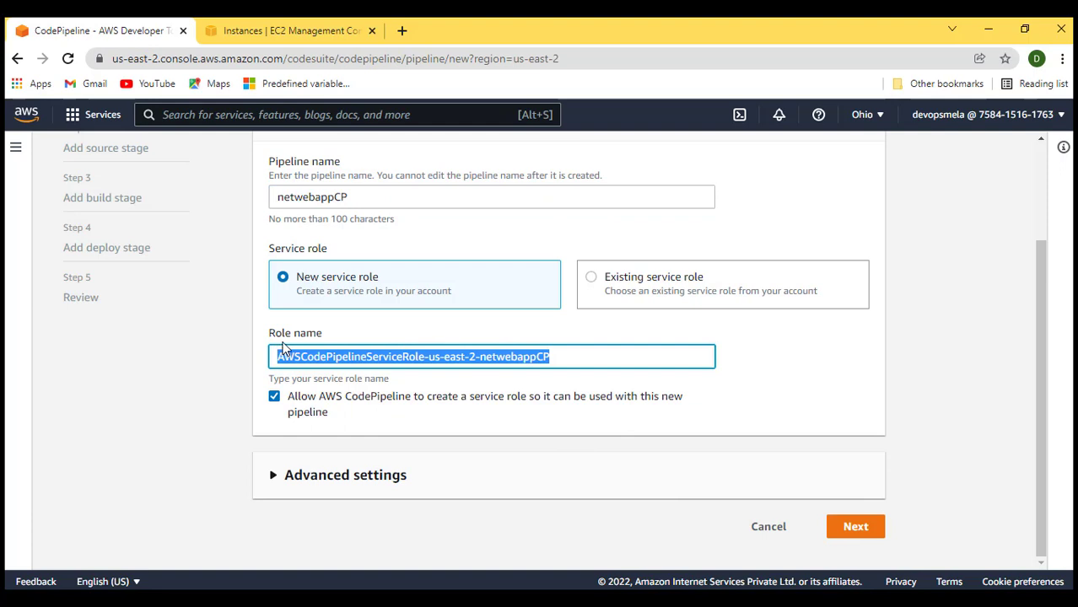
pyautogui.click(506, 434)
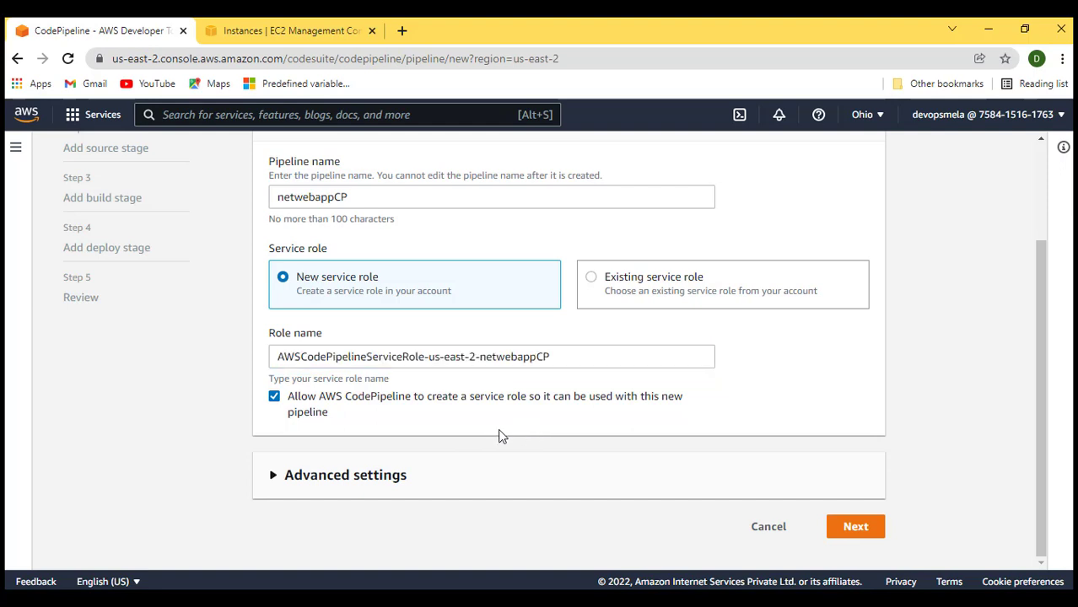
# Review the pipeline's advanced settings, keep the default artifact location and default AWS managed key, and proceed to the source stage
pyautogui.click(277, 475)
pyautogui.scroll(-3, 378, 475)
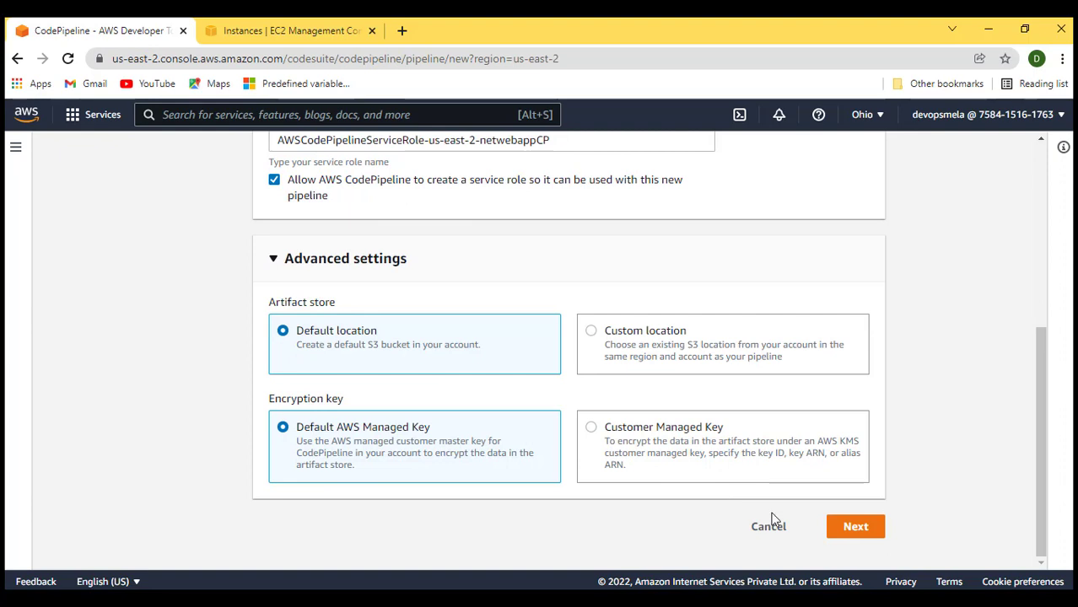
pyautogui.click(862, 530)
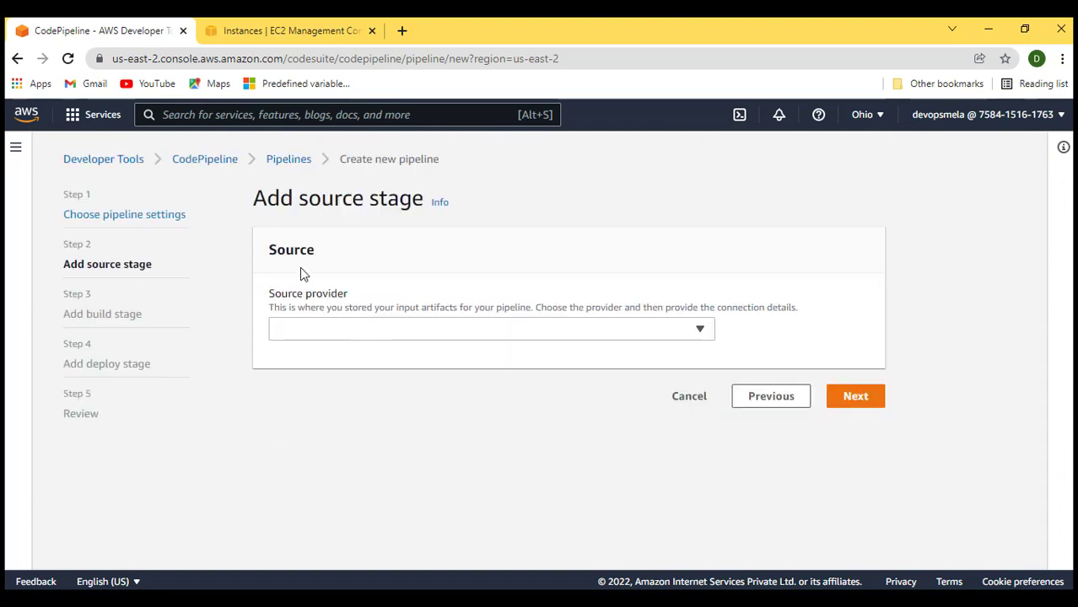
# Set the source provider to AWS CodeCommit and choose the netwebapp repository
pyautogui.moveTo(267, 251); pyautogui.dragTo(320, 253)
pyautogui.click(509, 360)
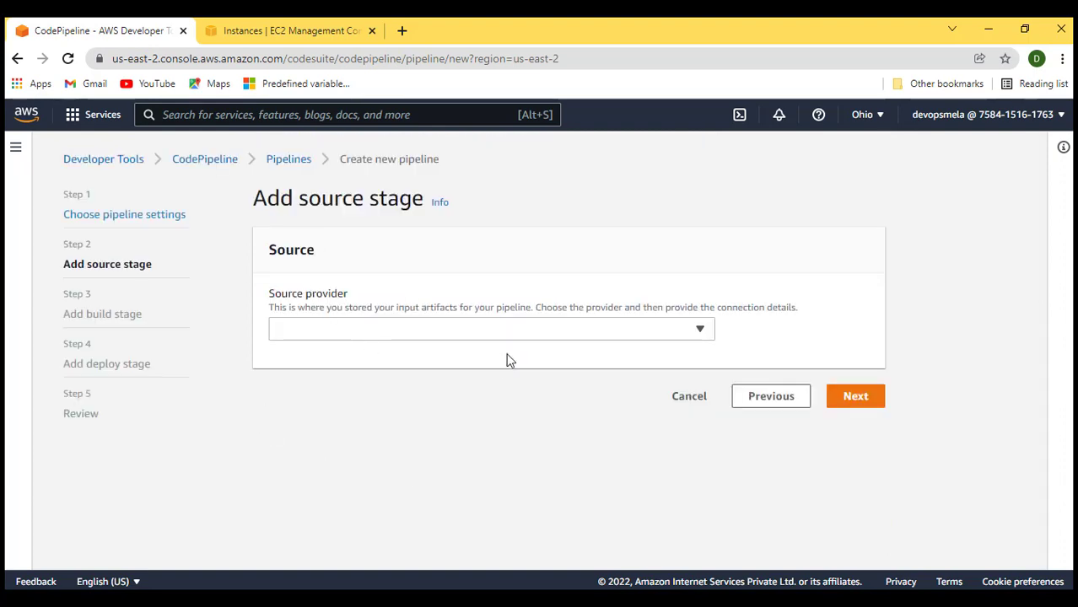
pyautogui.click(584, 338)
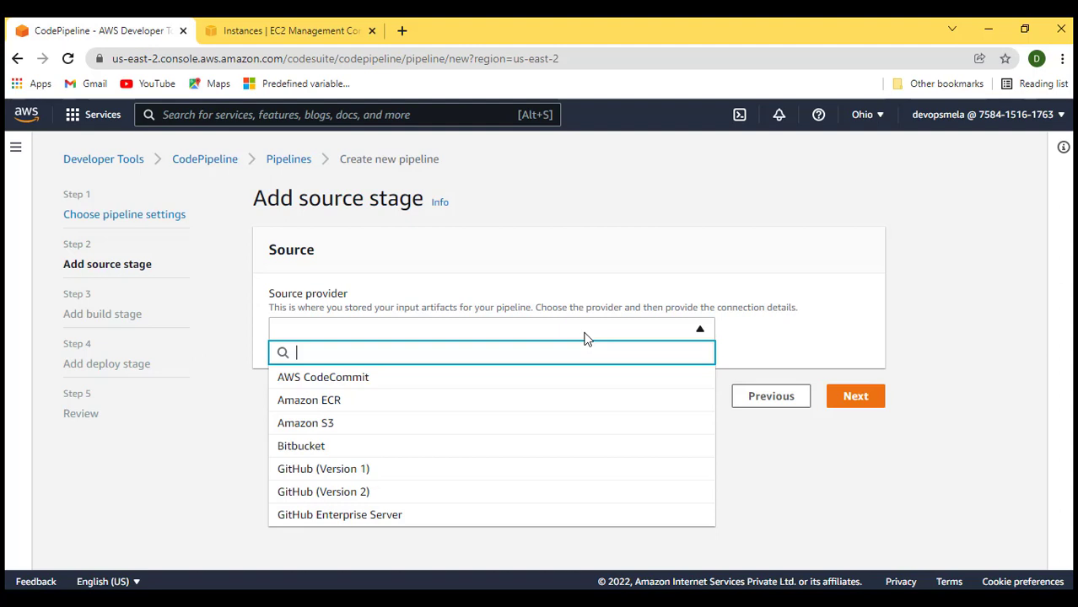
pyautogui.click(333, 380)
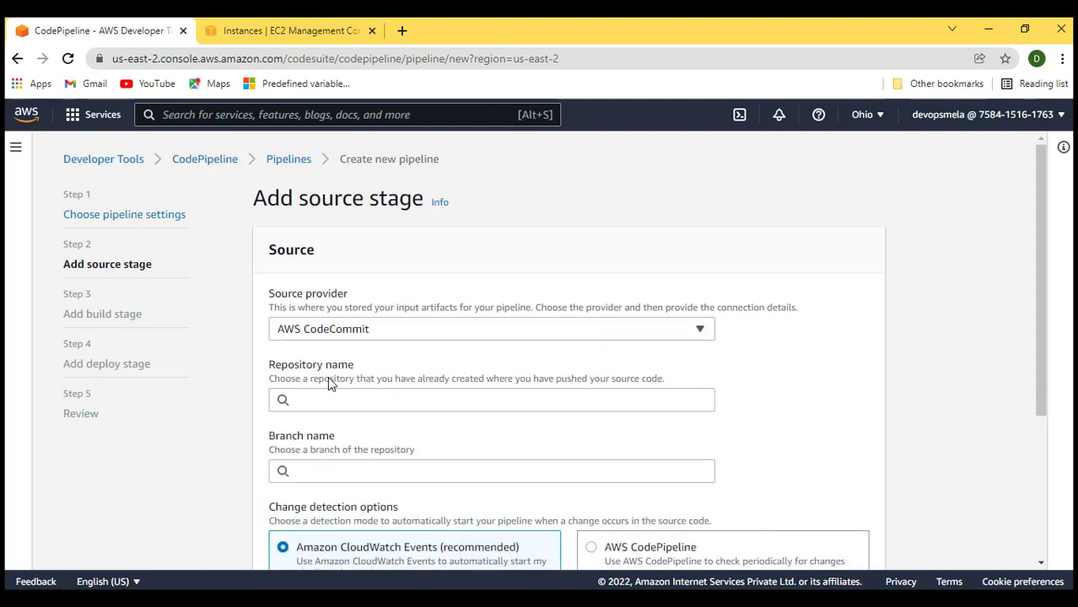
pyautogui.scroll(-1, 329, 384)
pyautogui.click(311, 318)
pyautogui.click(317, 358)
pyautogui.click(316, 321)
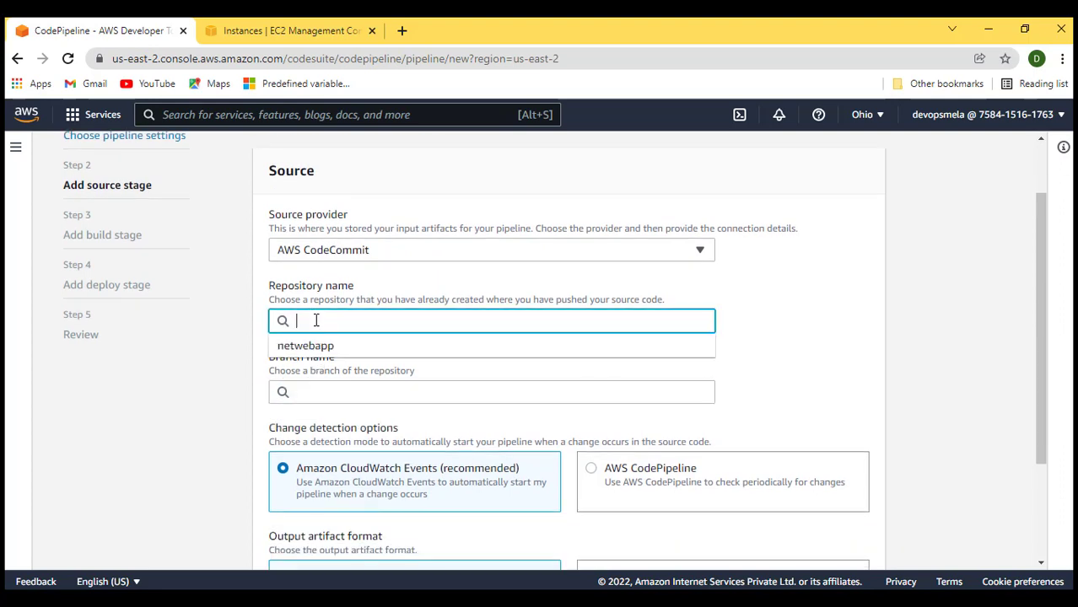
pyautogui.click(314, 346)
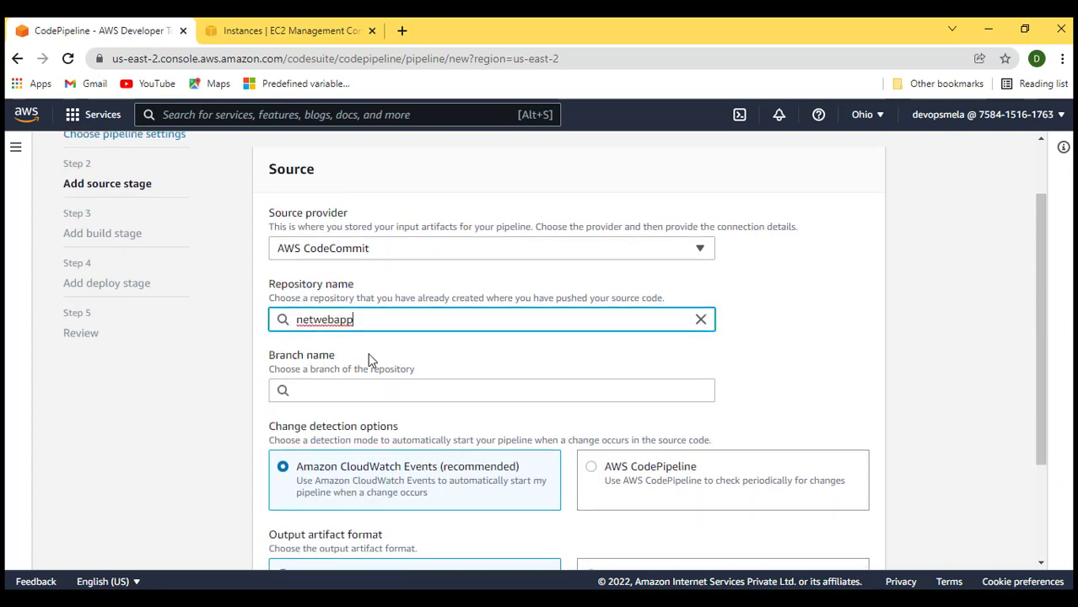
# Choose the master branch, keep Amazon CloudWatch Events change detection and the CodePipeline default artifact format, and proceed to the build stage
pyautogui.scroll(-1, 366, 358)
pyautogui.click(337, 313)
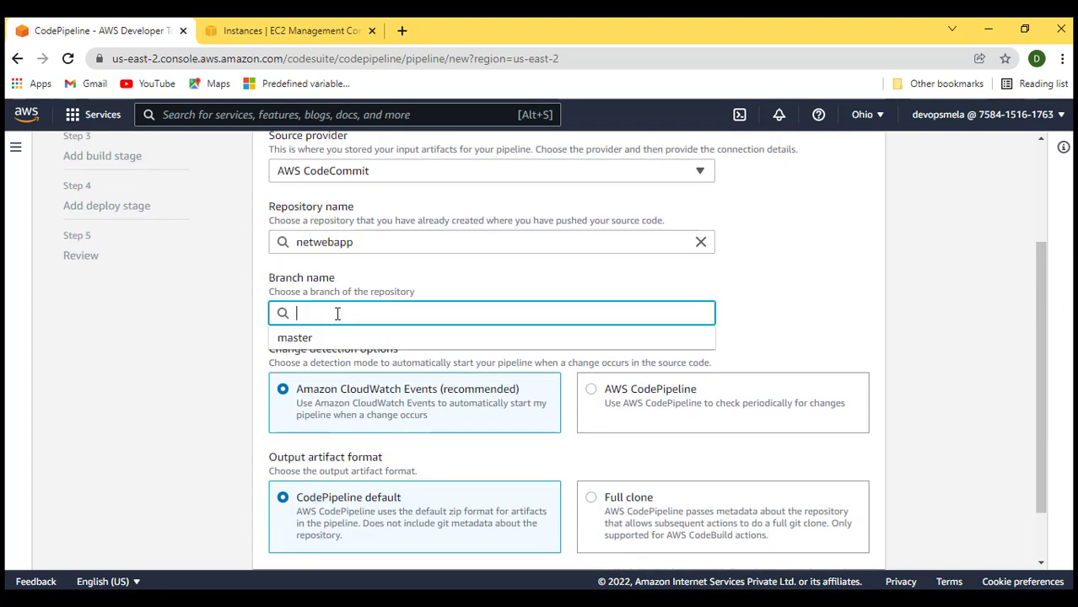
pyautogui.click(297, 339)
pyautogui.click(734, 340)
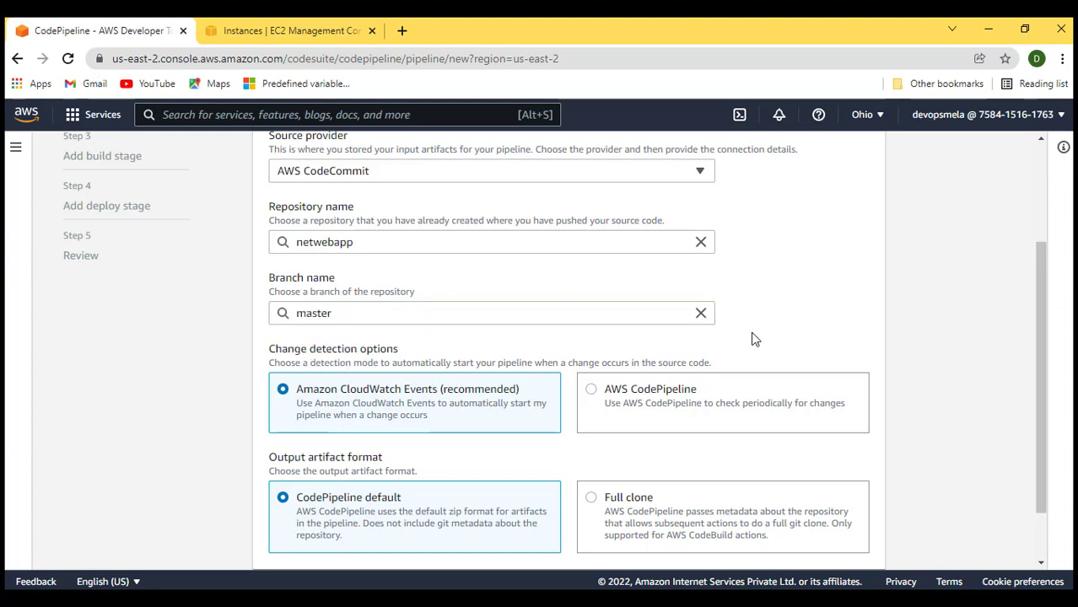
pyautogui.scroll(-1, 751, 337)
pyautogui.moveTo(267, 283); pyautogui.dragTo(428, 277)
pyautogui.click(474, 278)
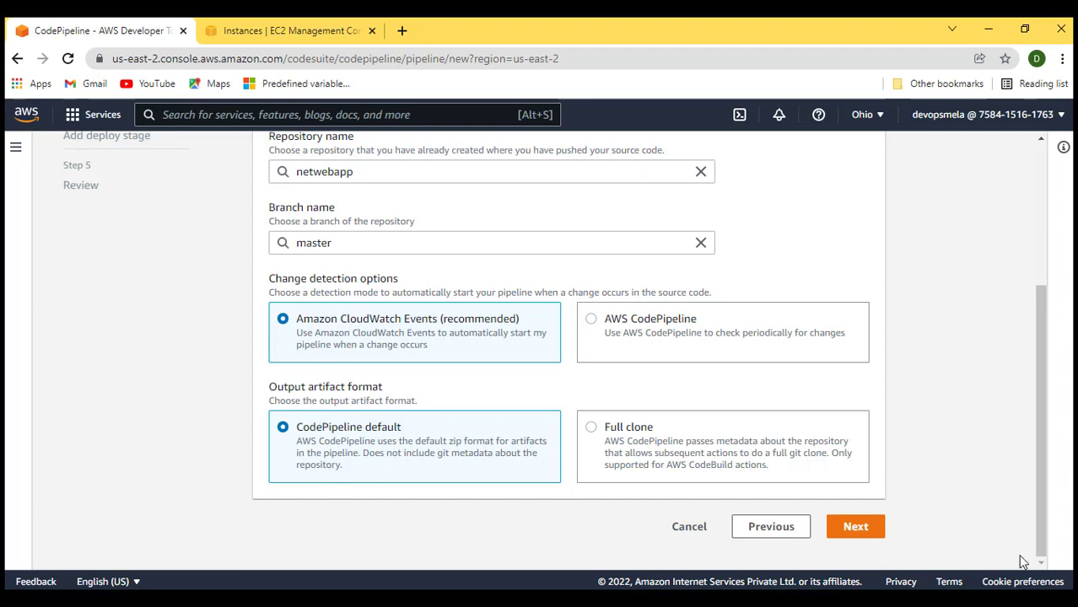
pyautogui.click(871, 537)
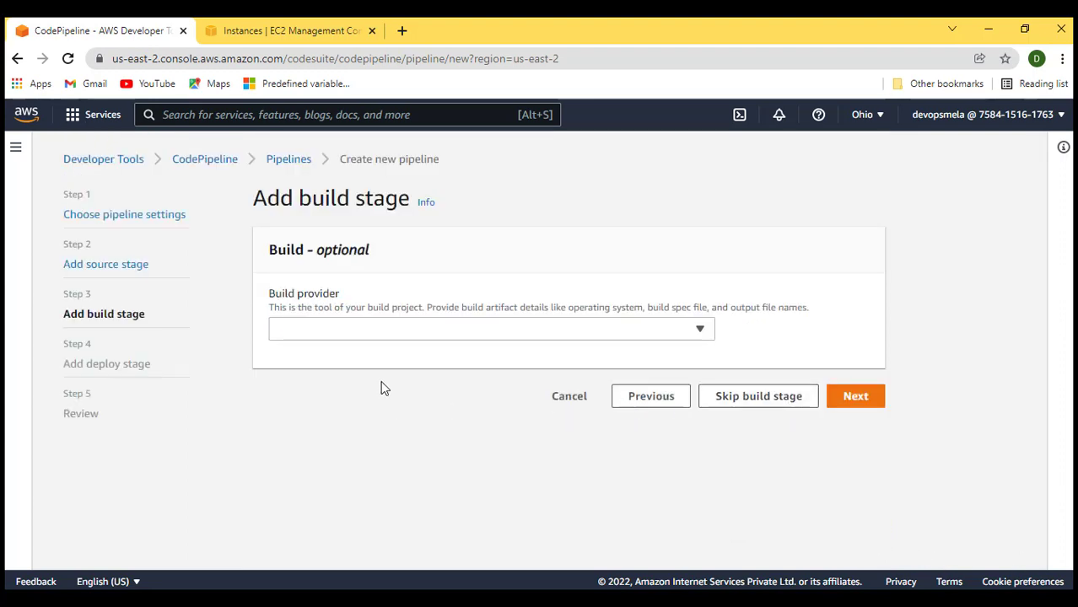
# Configure the build stage with AWS CodeBuild, the netcodebuild project and the single build type, and proceed to the deploy stage
pyautogui.click(478, 336)
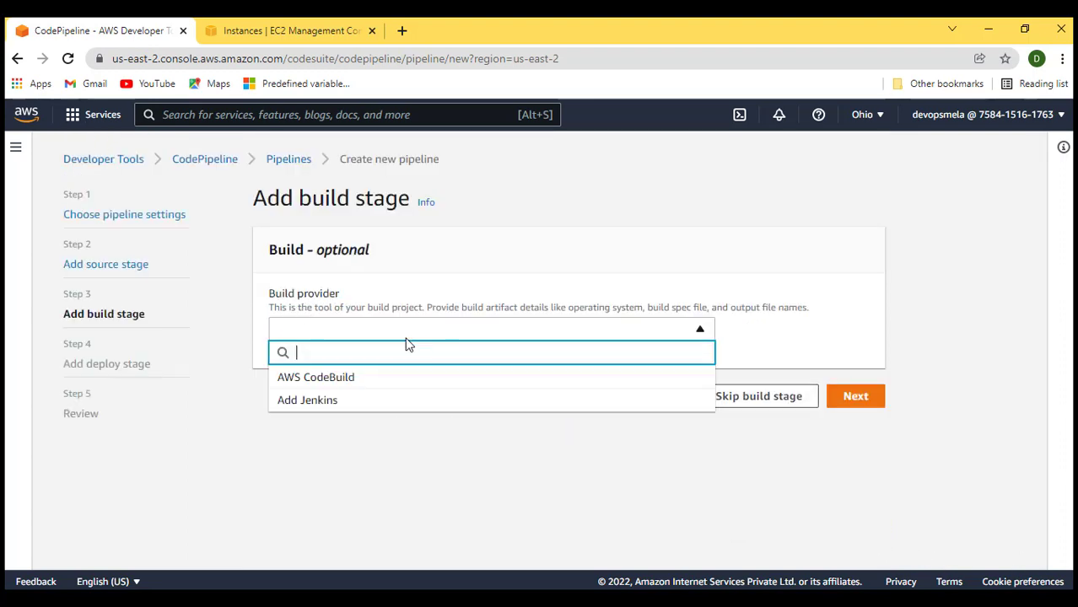
pyautogui.click(310, 378)
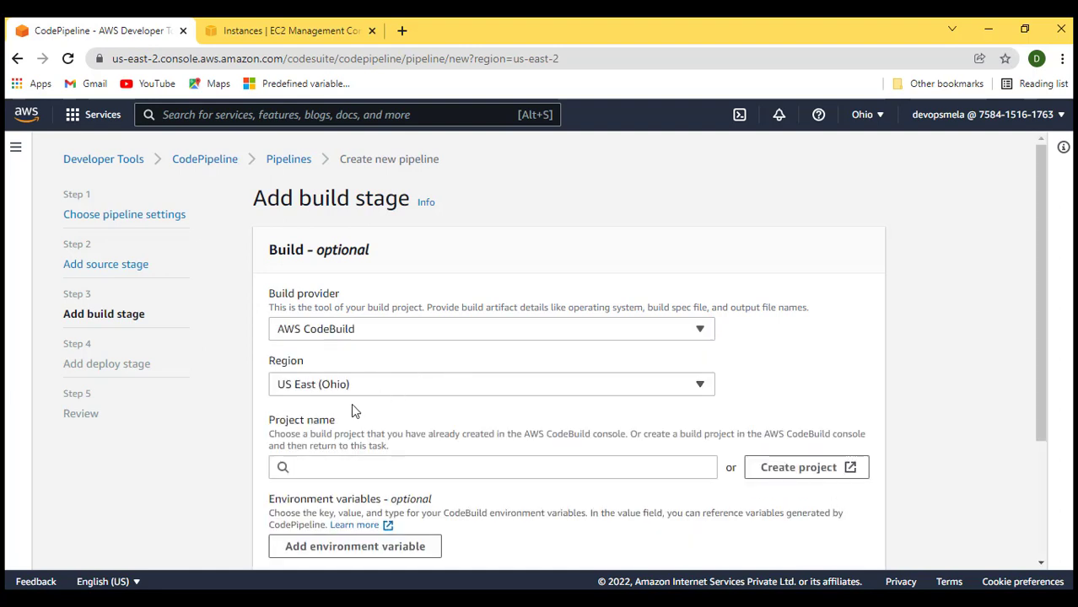
pyautogui.scroll(-1, 352, 411)
pyautogui.click(328, 388)
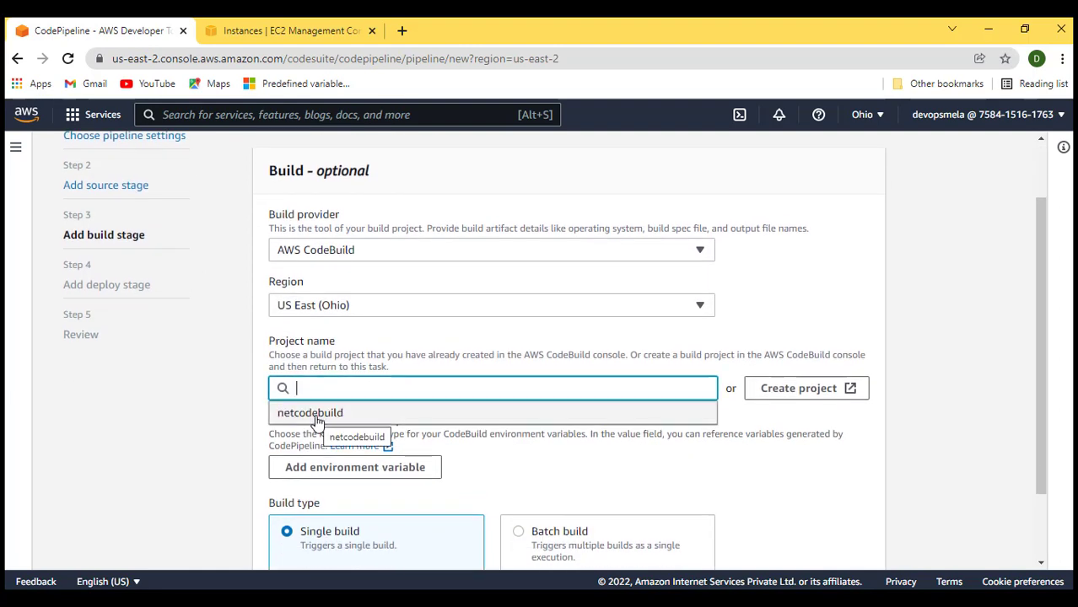
pyautogui.click(318, 421)
pyautogui.scroll(-1, 392, 403)
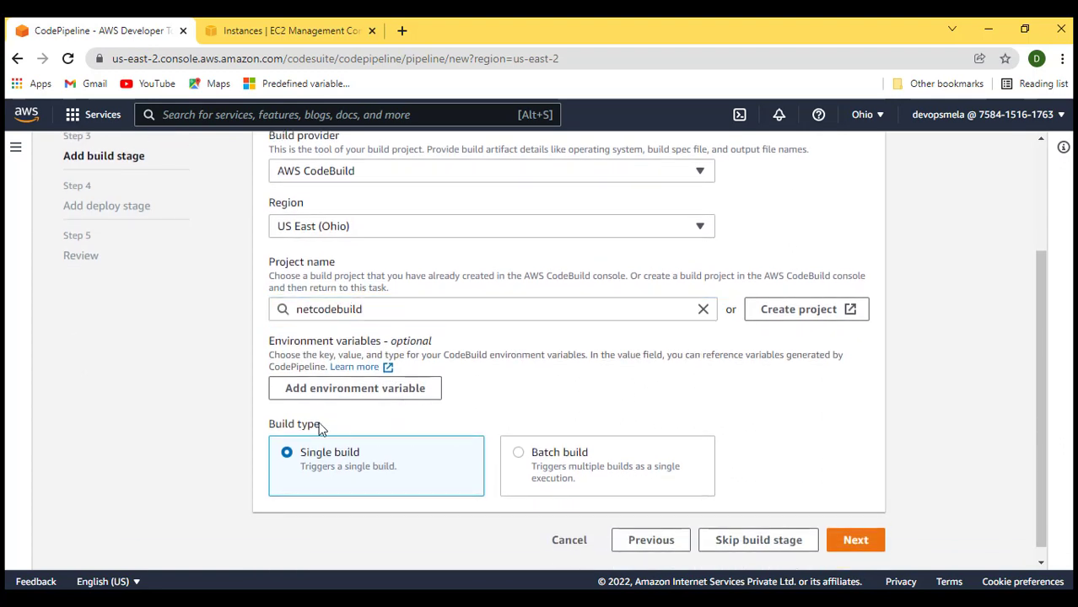
pyautogui.moveTo(270, 422); pyautogui.dragTo(423, 422)
pyautogui.click(423, 422)
pyautogui.click(847, 549)
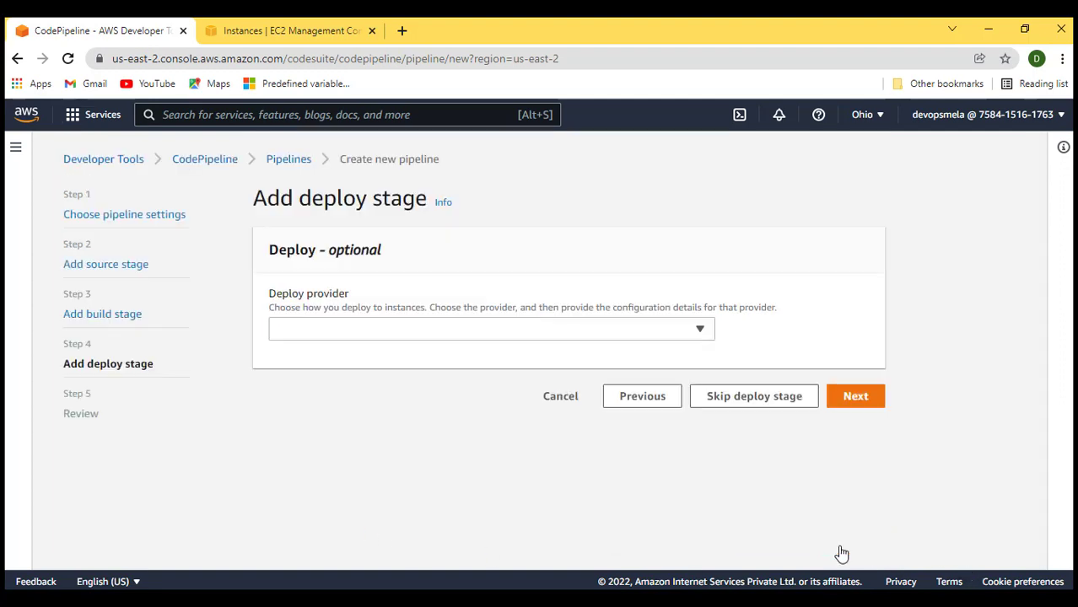
# Choose AWS Elastic Beanstalk as the deploy provider
pyautogui.moveTo(270, 250); pyautogui.dragTo(483, 268)
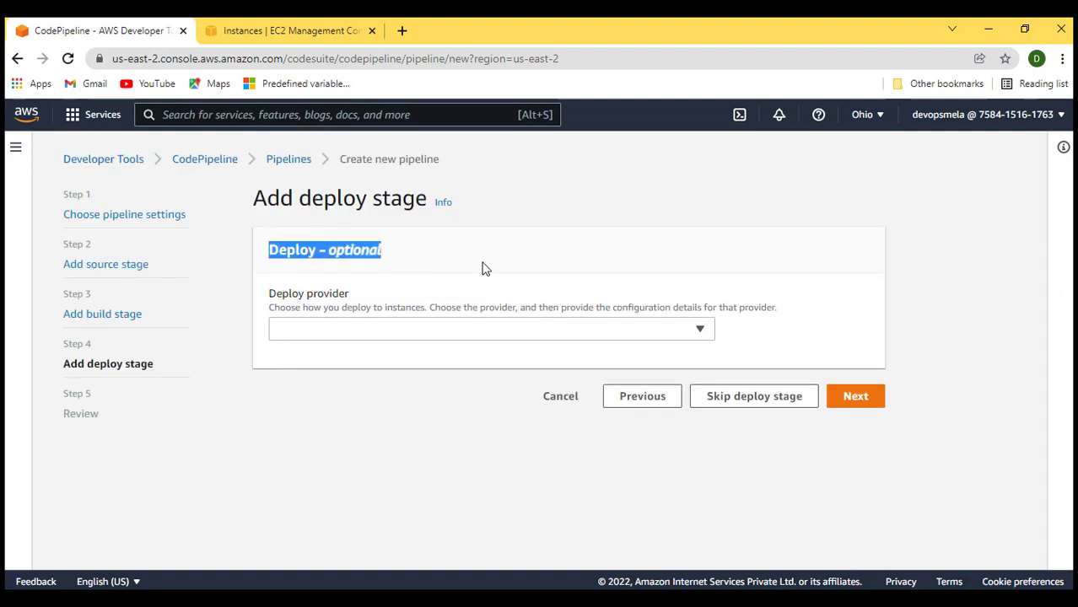
pyautogui.click(464, 342)
pyautogui.click(461, 337)
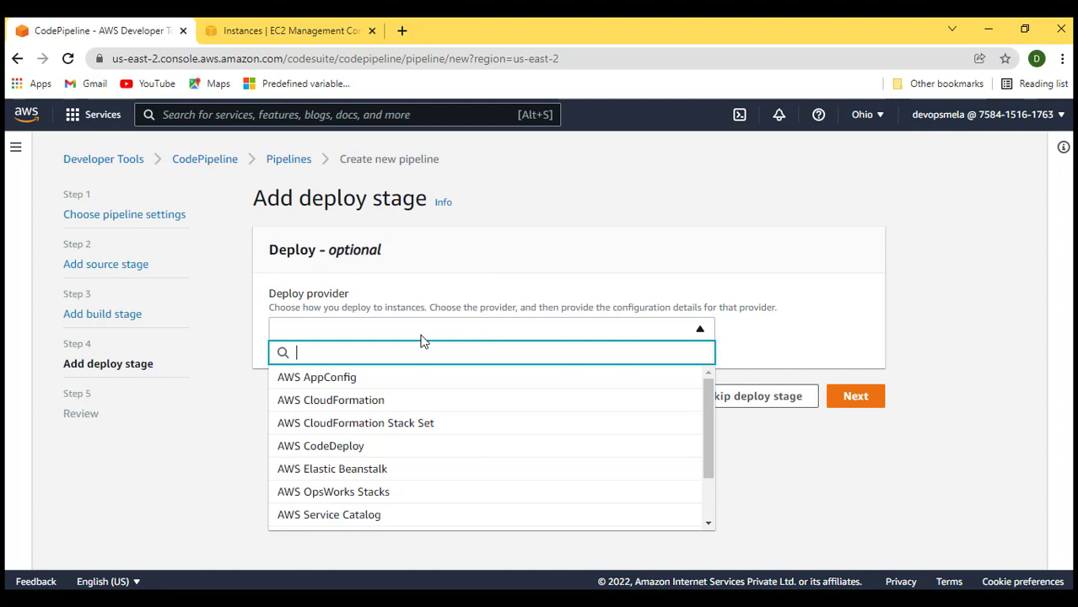
pyautogui.click(288, 472)
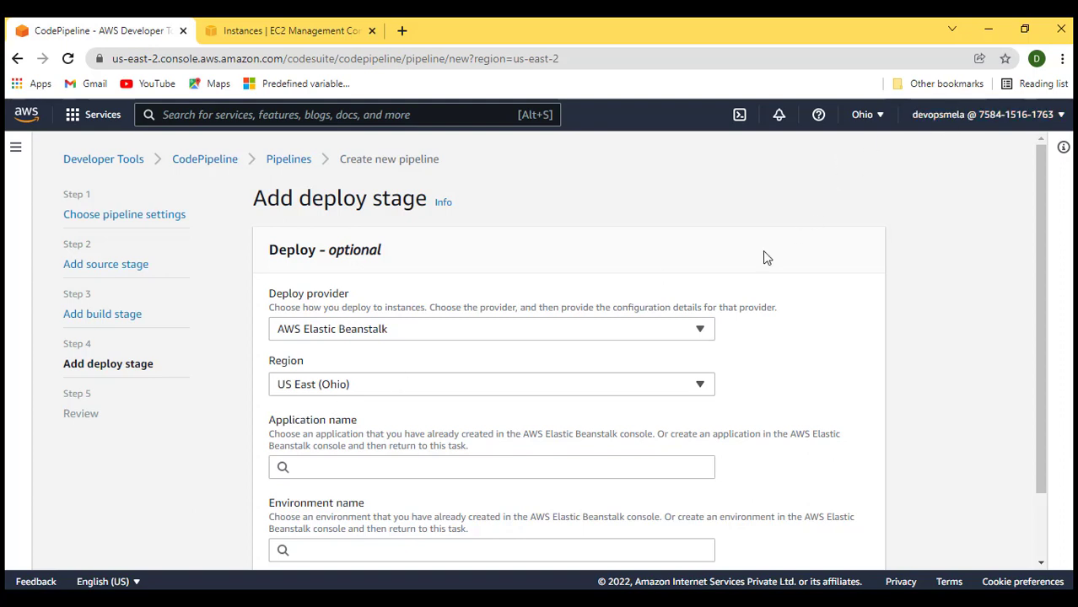
# Select the netwebappEB application and the Netwebappeb-env environment for the deploy stage, and proceed to the review
pyautogui.scroll(-2, 308, 313)
pyautogui.click(364, 387)
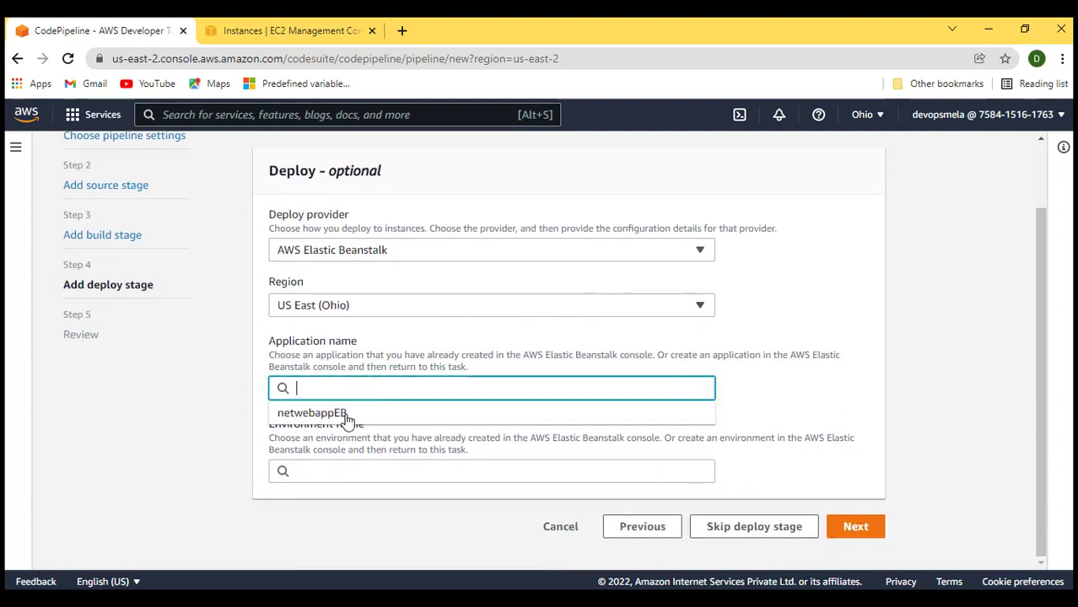
pyautogui.click(312, 415)
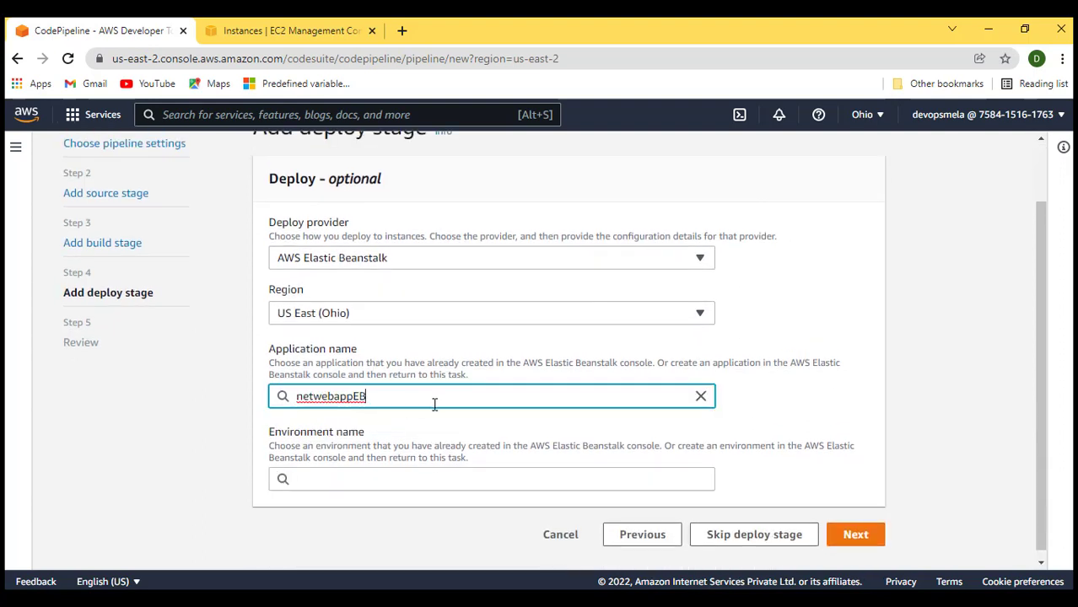
pyautogui.click(359, 470)
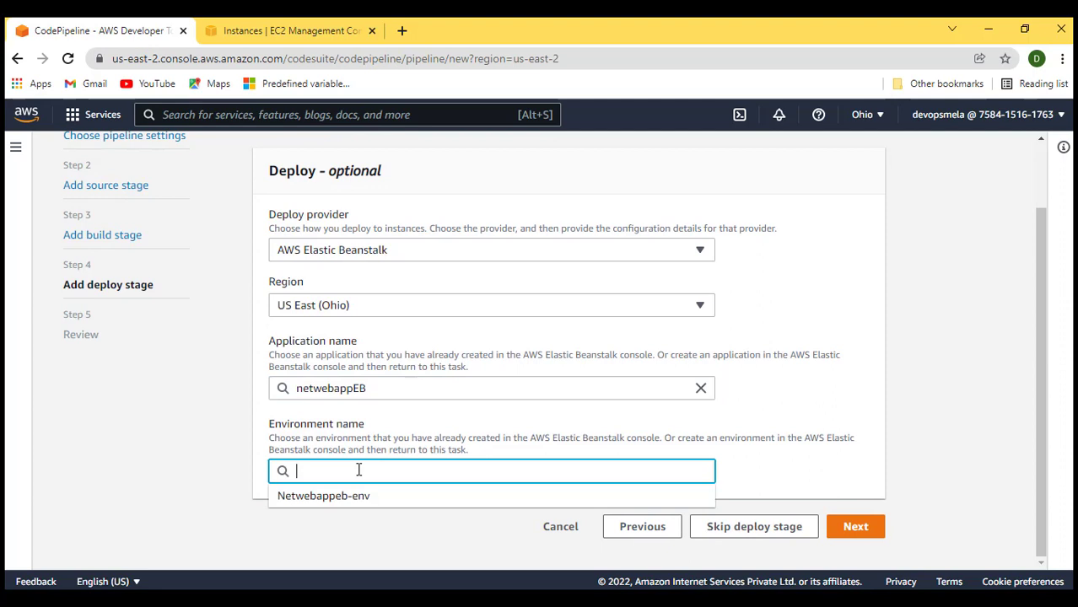
pyautogui.click(320, 498)
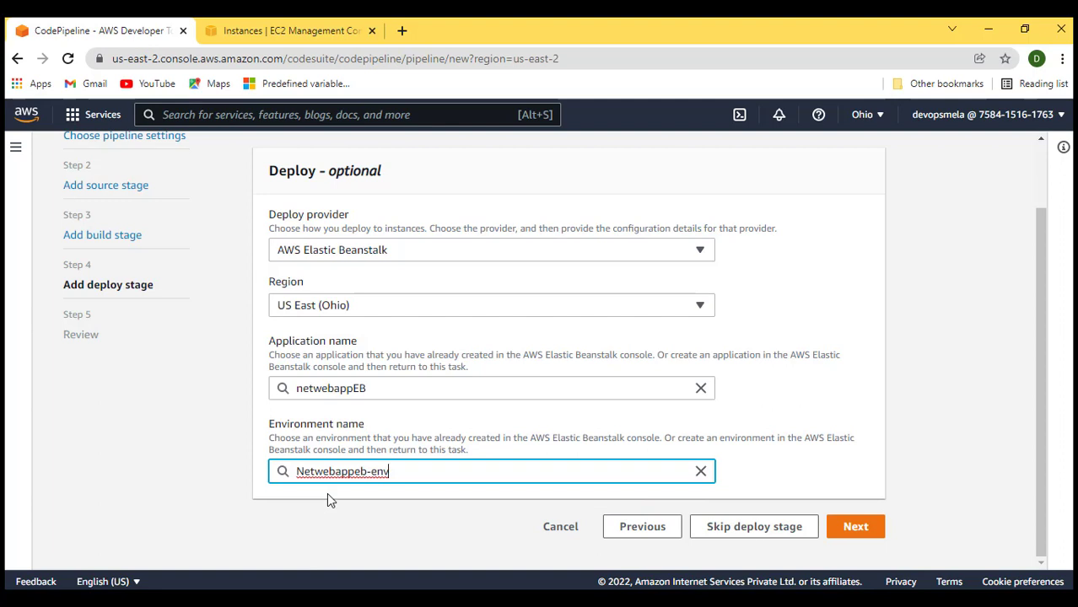
pyautogui.click(352, 539)
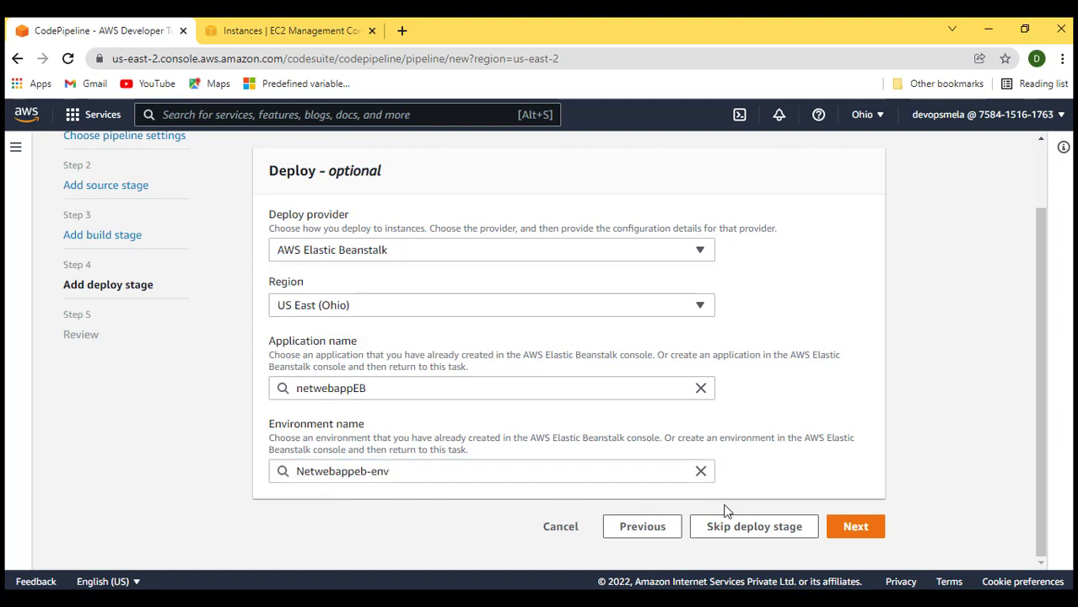
pyautogui.click(875, 527)
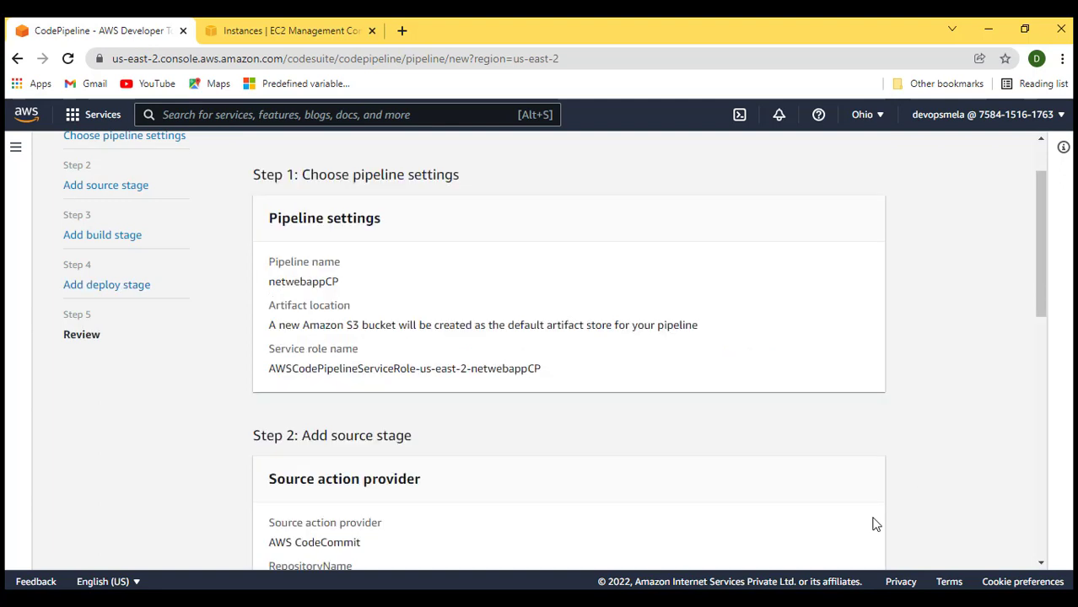
# Review the pipeline settings and the source, build and deploy stage details before creating the pipeline
pyautogui.tripleClick(415, 221)
pyautogui.moveTo(267, 260); pyautogui.dragTo(358, 372)
pyautogui.scroll(-2, 667, 390)
pyautogui.moveTo(274, 278); pyautogui.dragTo(460, 284)
pyautogui.scroll(-2, 460, 284)
pyautogui.moveTo(270, 207); pyautogui.dragTo(418, 405)
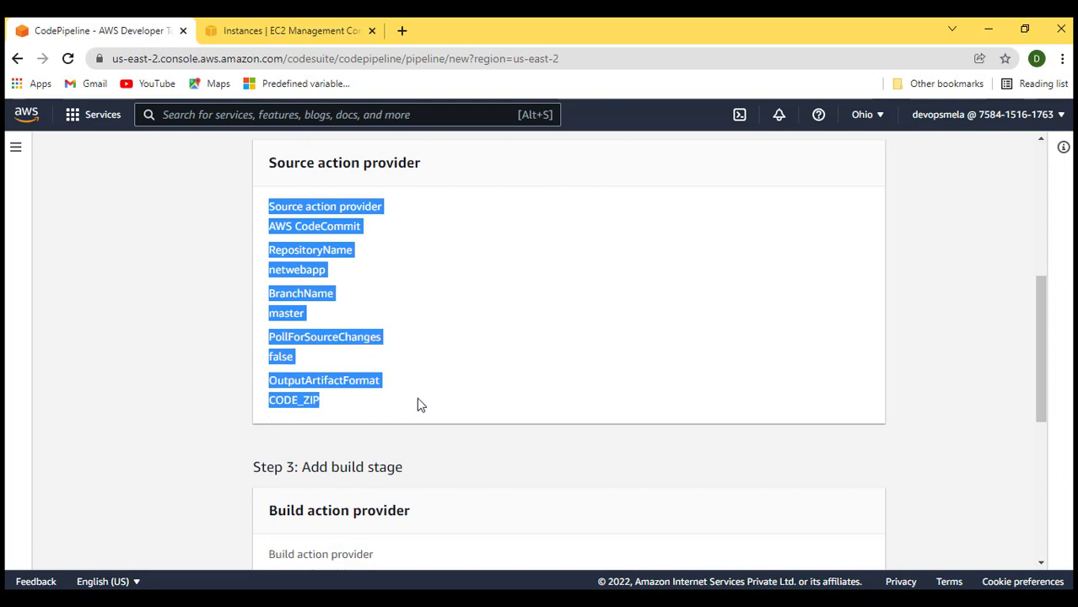
pyautogui.scroll(-2, 418, 405)
pyautogui.moveTo(303, 307); pyautogui.dragTo(403, 309)
pyautogui.moveTo(268, 390); pyautogui.dragTo(401, 458)
pyautogui.scroll(-3, 402, 457)
pyautogui.moveTo(303, 281); pyautogui.dragTo(415, 282)
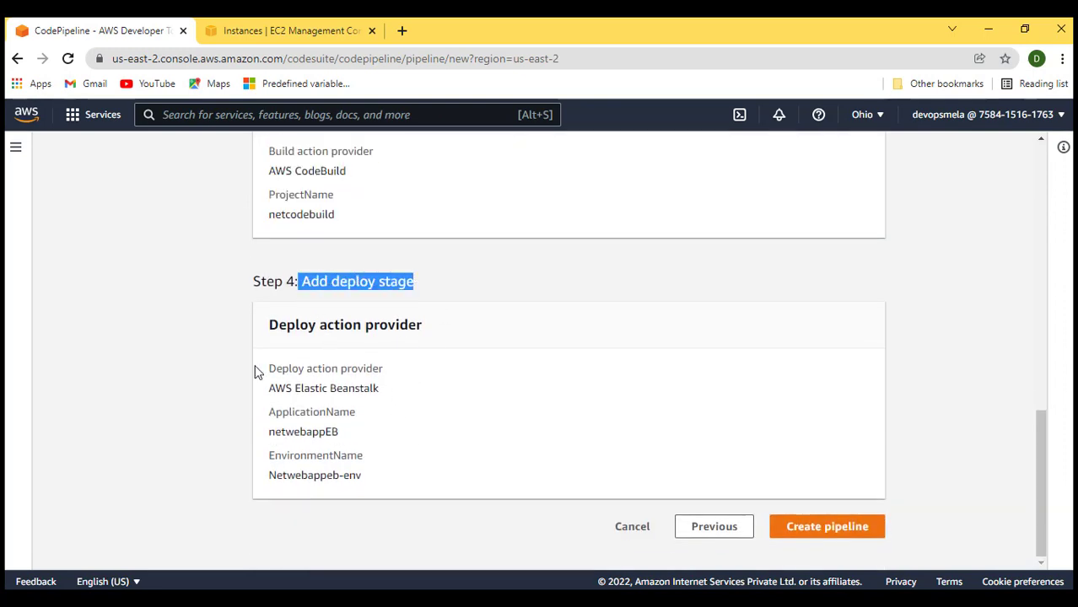
pyautogui.moveTo(258, 325); pyautogui.dragTo(452, 515)
pyautogui.click(452, 537)
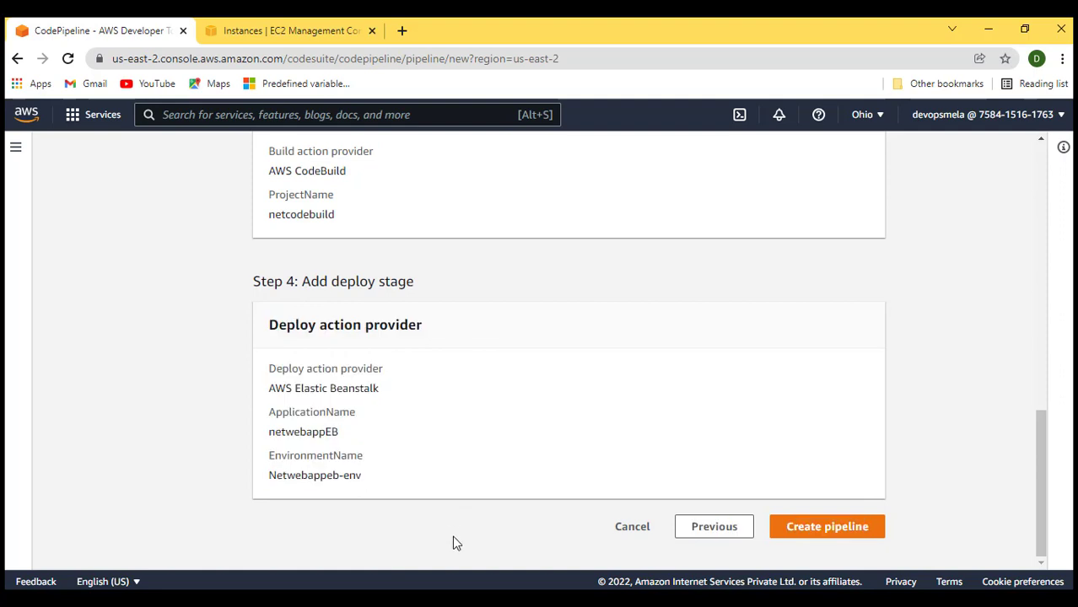
# Create the netwebappCP pipeline, dismiss the notification and follow the progress of its source and build stages
pyautogui.click(840, 526)
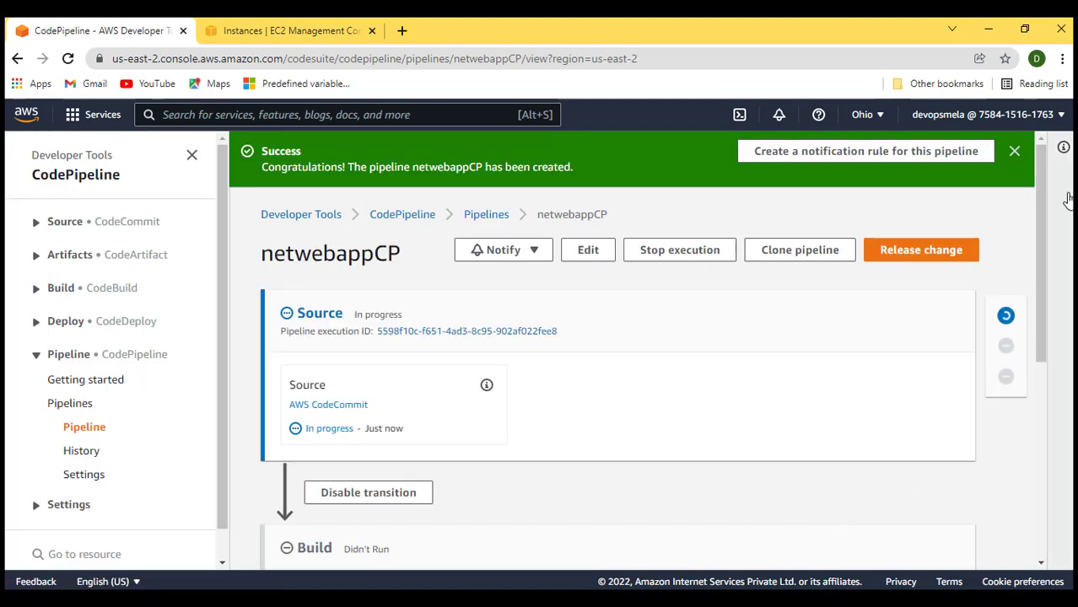
pyautogui.click(1015, 151)
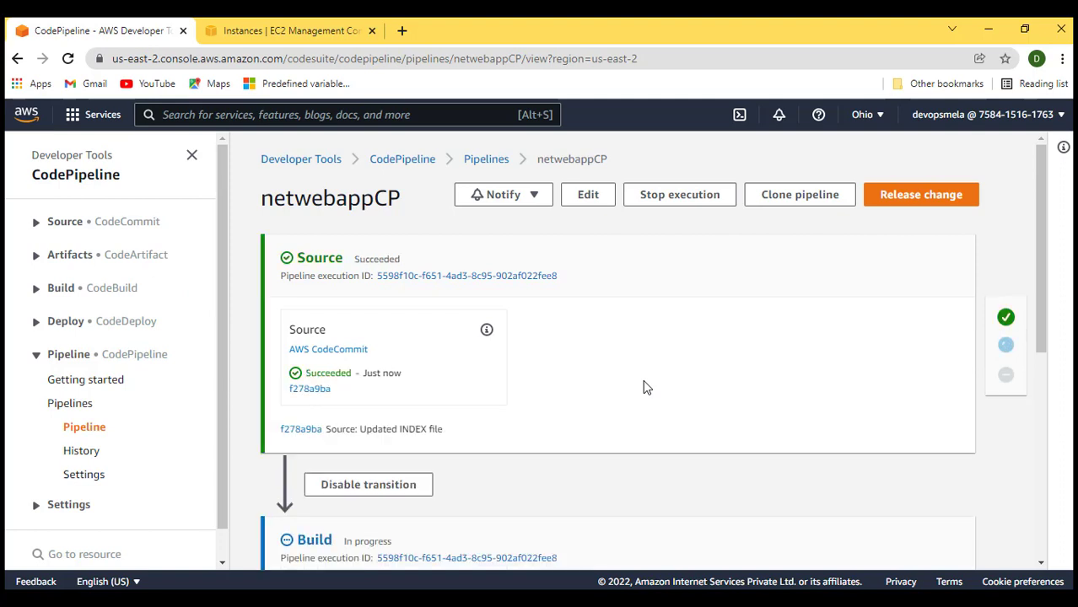
pyautogui.scroll(-2, 401, 337)
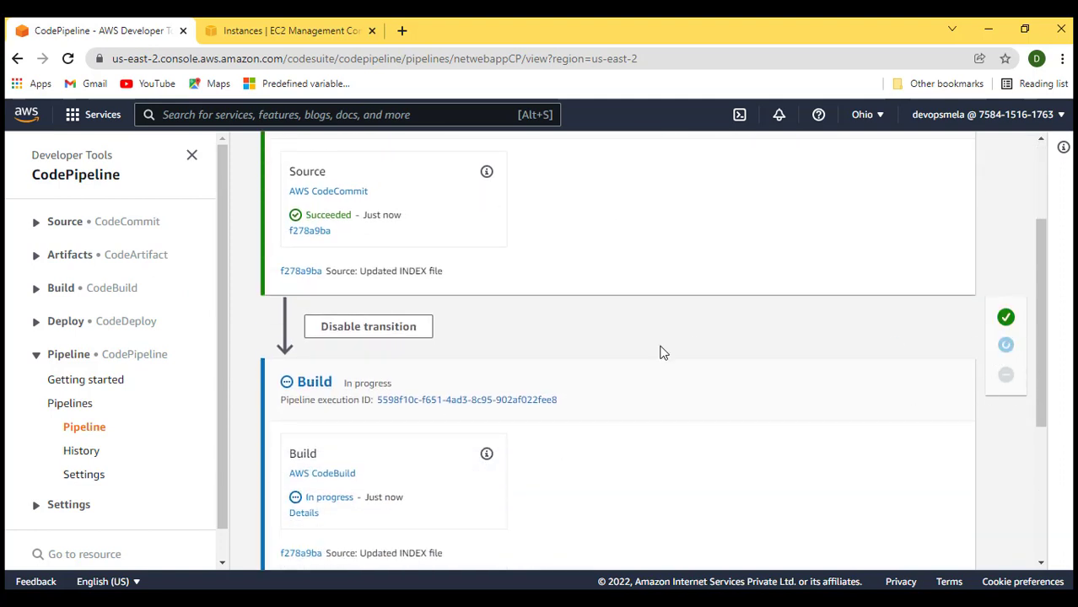
pyautogui.scroll(-1, 662, 352)
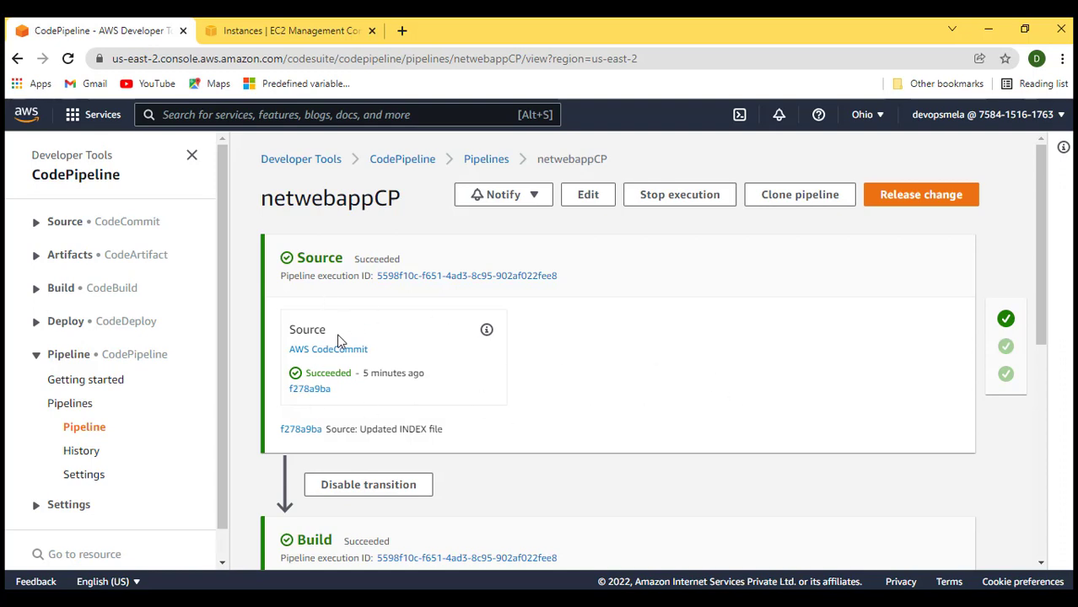
# Check the status of the pipeline's source, build and deploy stages, and open the Elastic Beanstalk application linked from the deploy stage
pyautogui.scroll(-2, 419, 344)
pyautogui.scroll(-1, 592, 265)
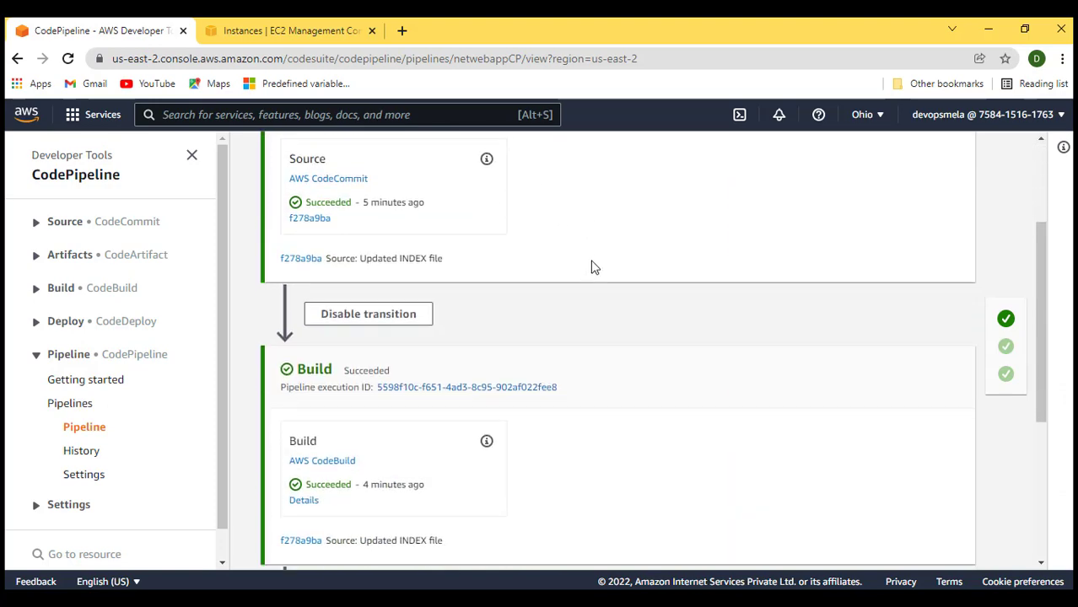
pyautogui.scroll(-3, 523, 405)
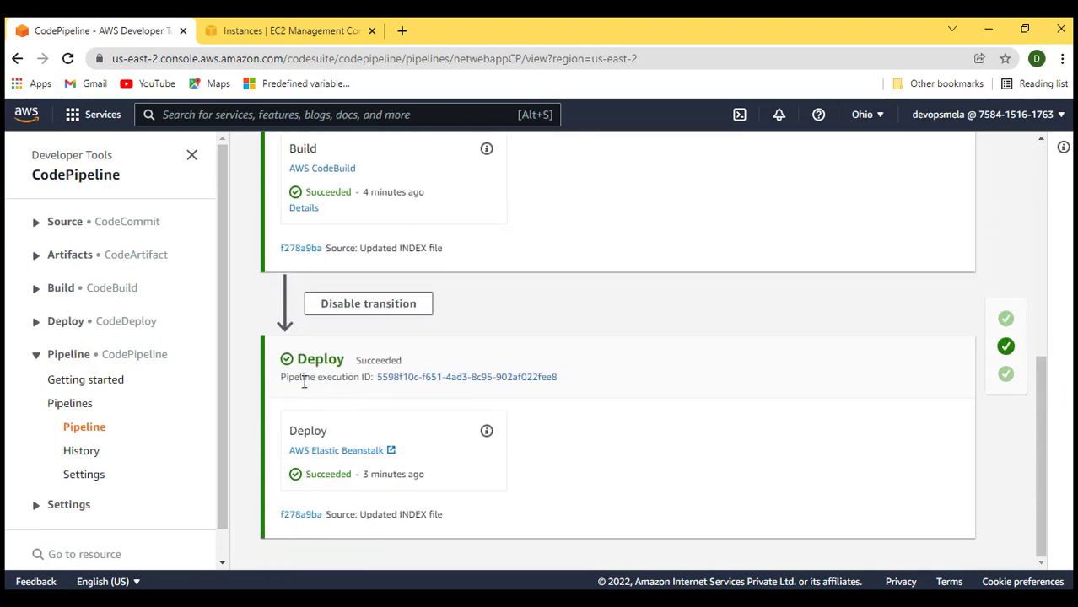
pyautogui.click(329, 452)
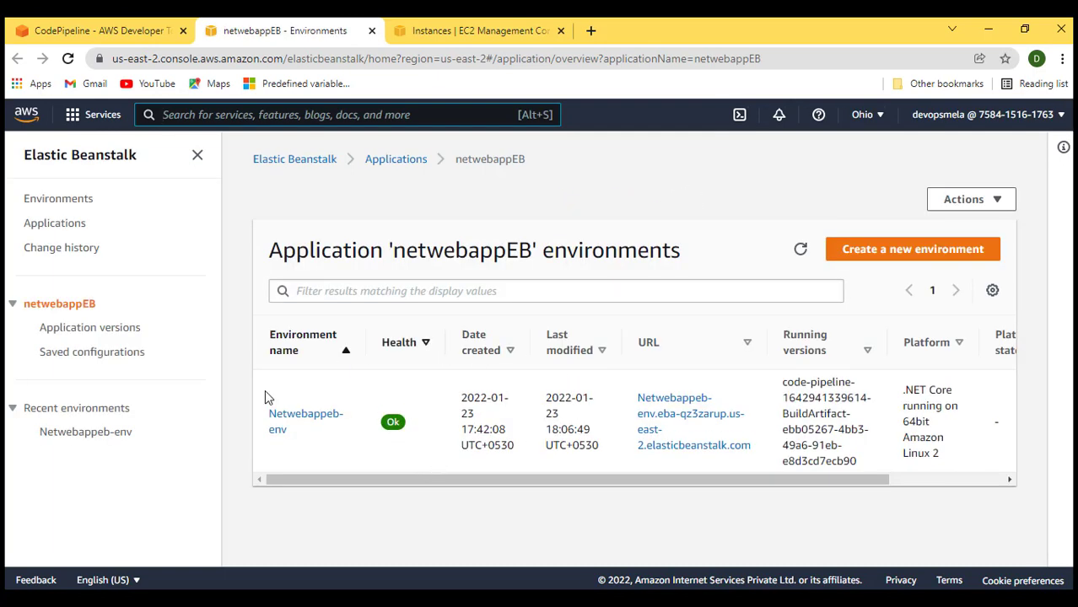
# Open the Netwebappeb-env environment and its website, reload the page and check the welcome heading of the deployed application
pyautogui.click(304, 421)
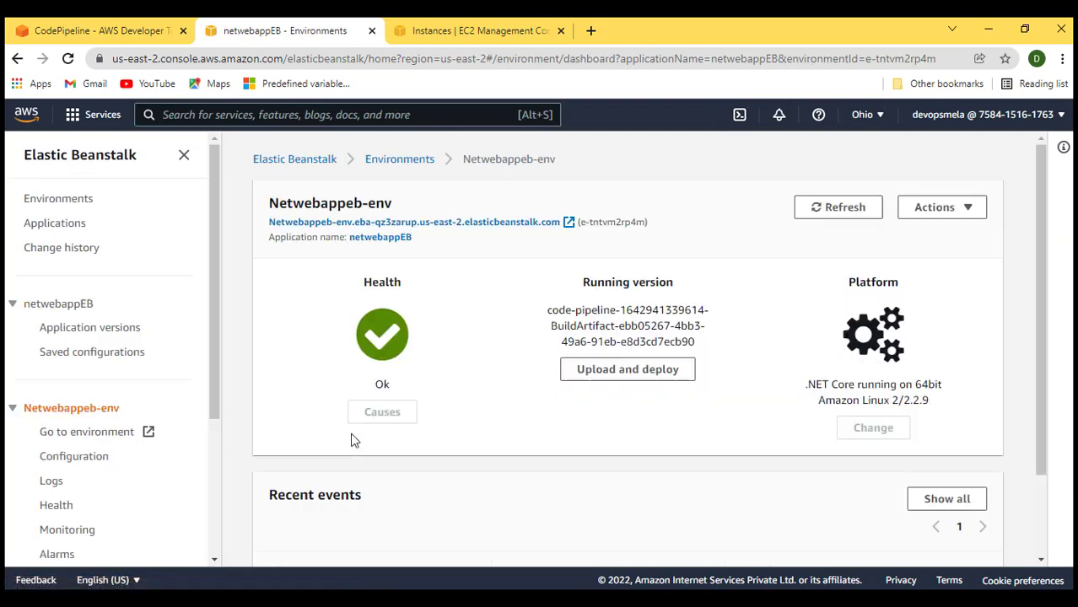
pyautogui.click(426, 225)
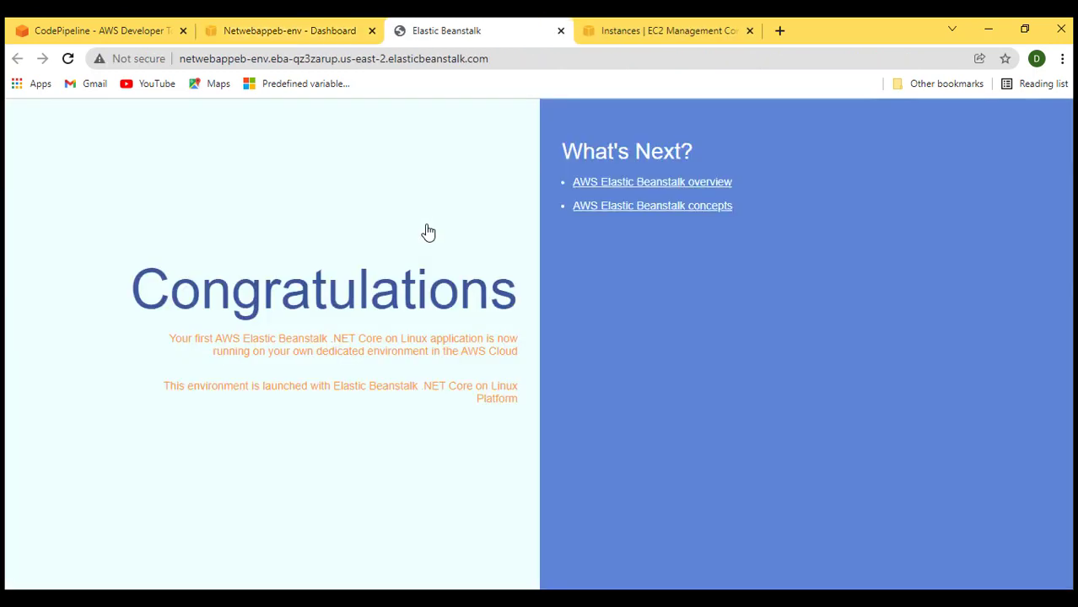
pyautogui.click(67, 59)
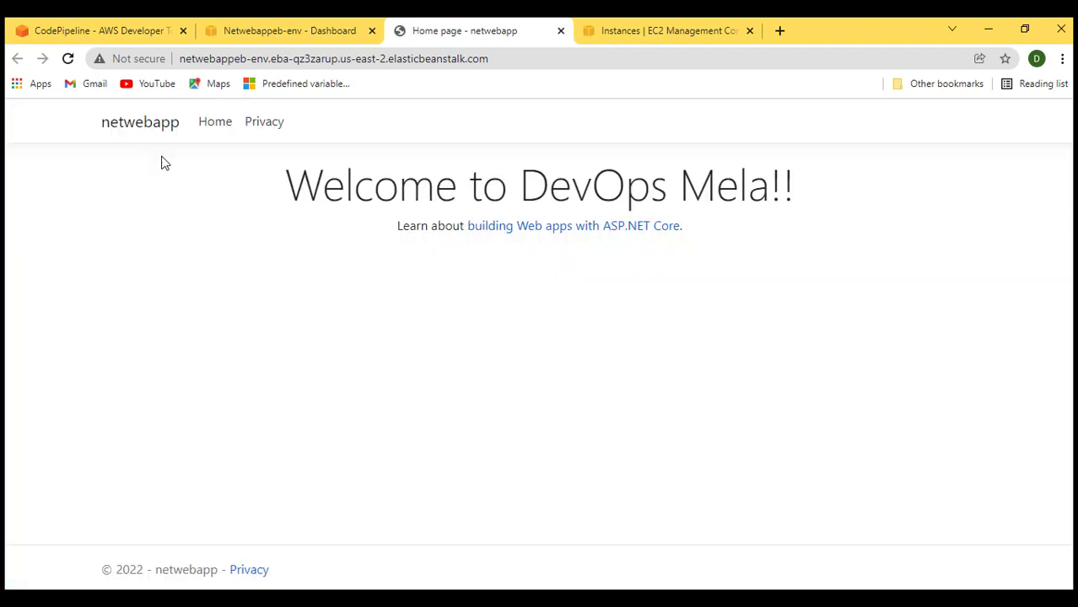
pyautogui.moveTo(253, 190); pyautogui.dragTo(853, 198)
pyautogui.click(690, 390)
# Switch to Visual Studio, change the h1 heading in Index.cshtml to "Welcome to DevOps Mela -- Elastic Beanstalk" and save the file
pyautogui.click(669, 601)
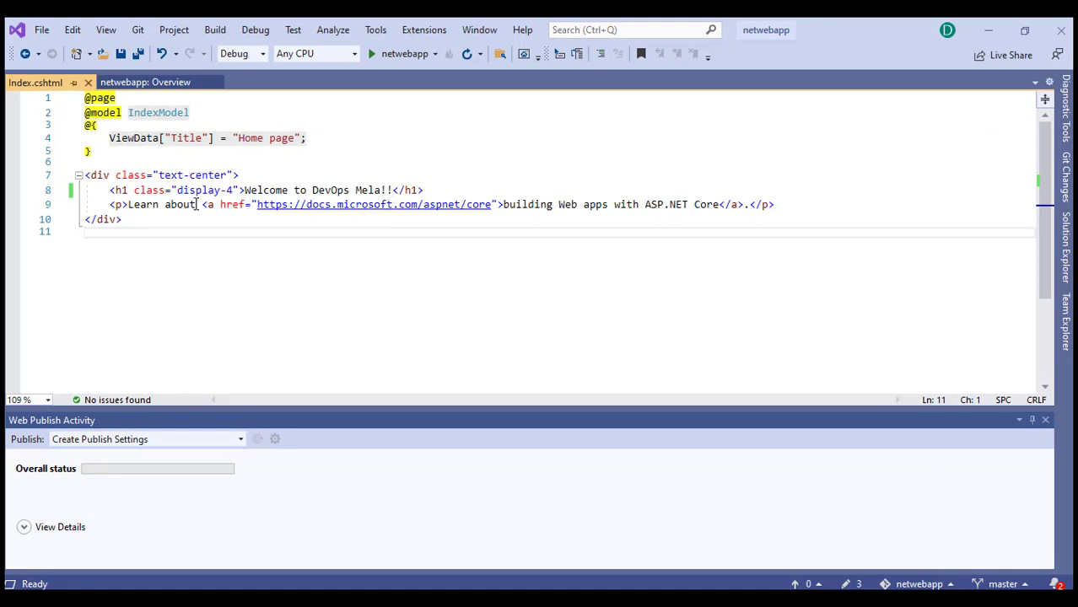
pyautogui.click(393, 192)
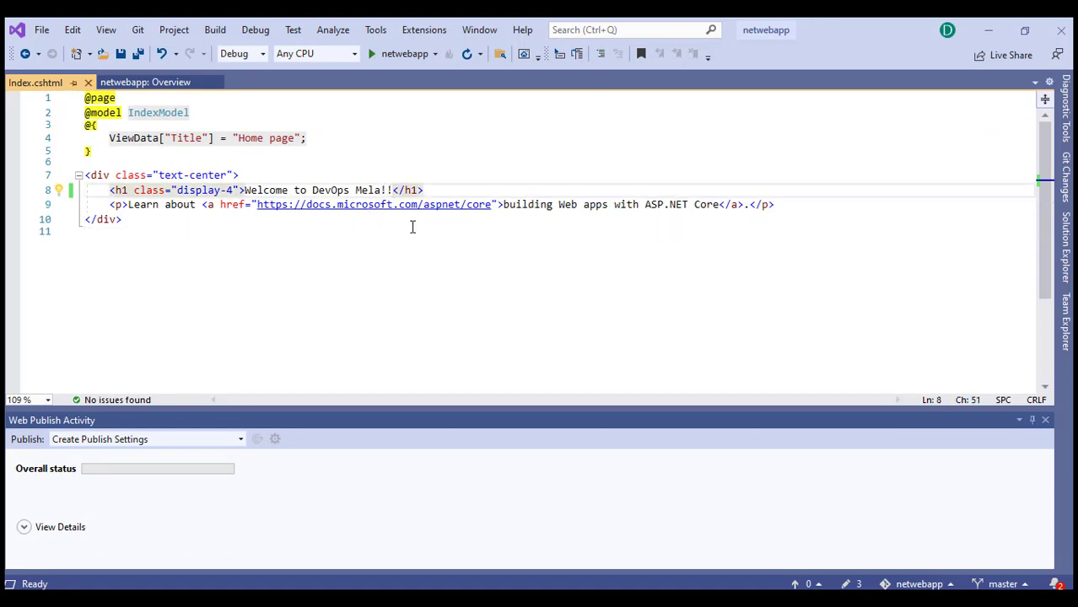
pyautogui.press('BackSpace')
pyautogui.press('BackSpace')
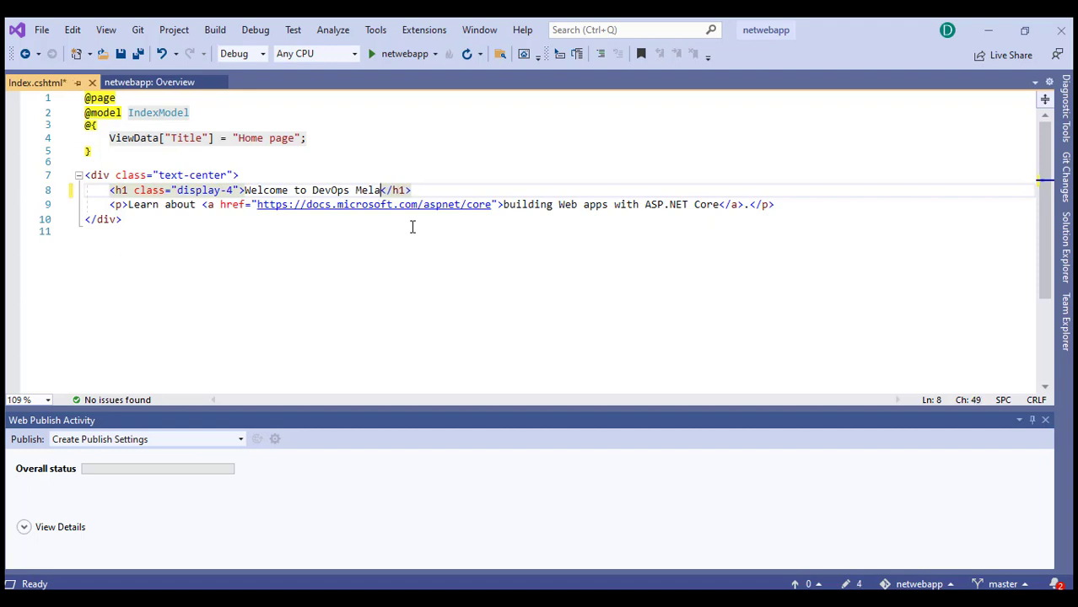
pyautogui.write('-- El')
pyautogui.write('astu')
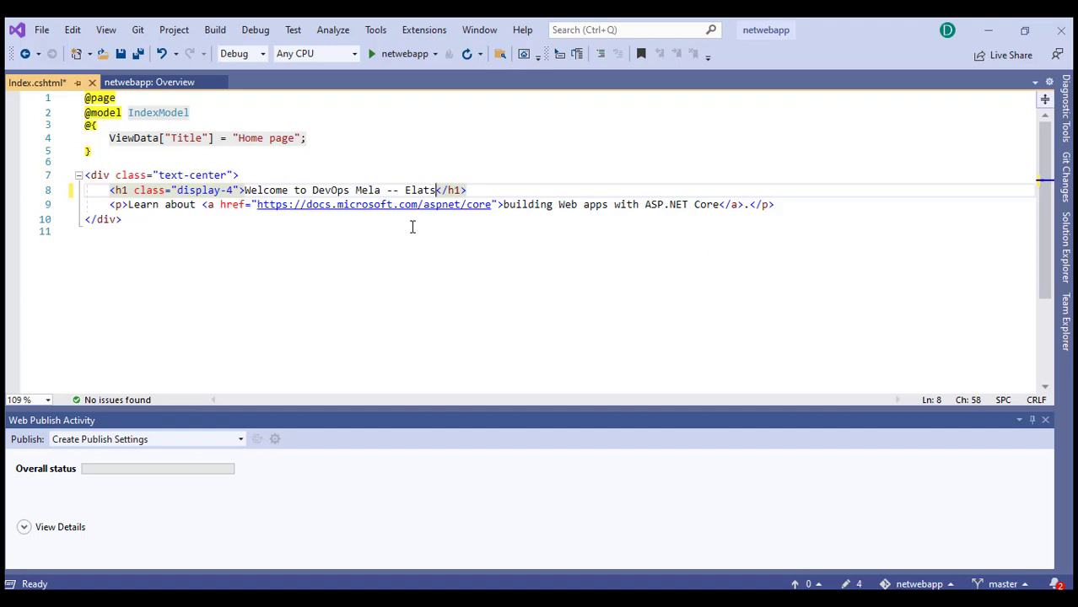
pyautogui.press('BackSpace')
pyautogui.press('BackSpace')
pyautogui.write('tic Bean')
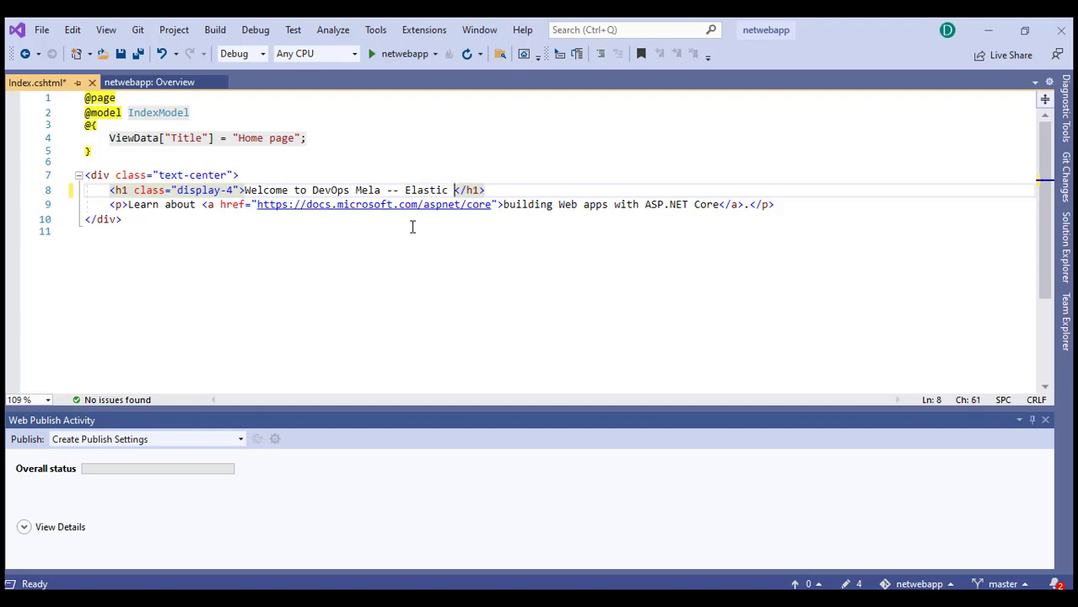
pyautogui.write('sta')
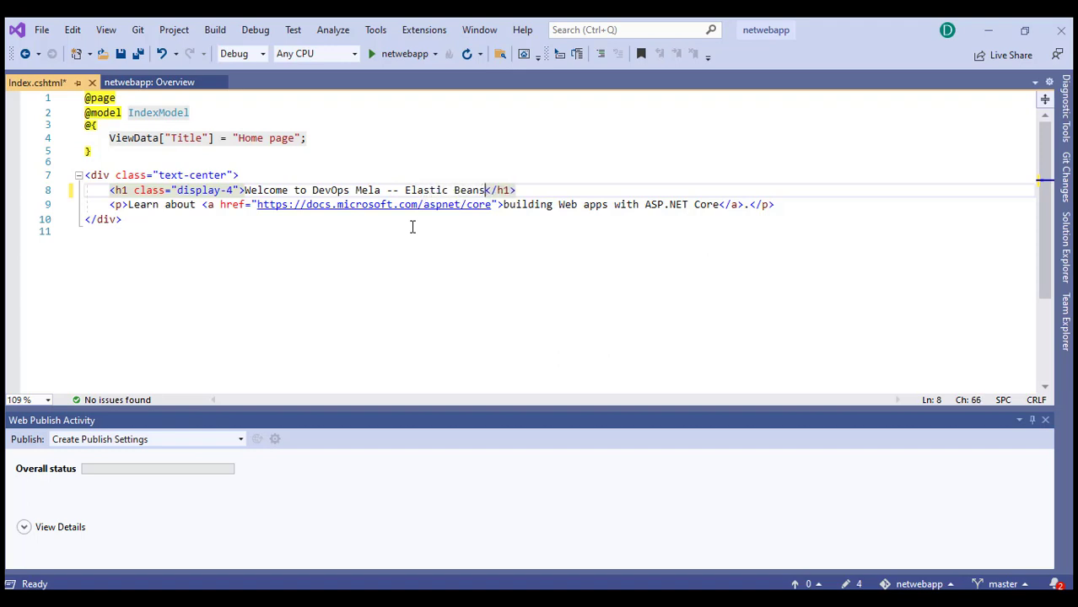
pyautogui.write('lk')
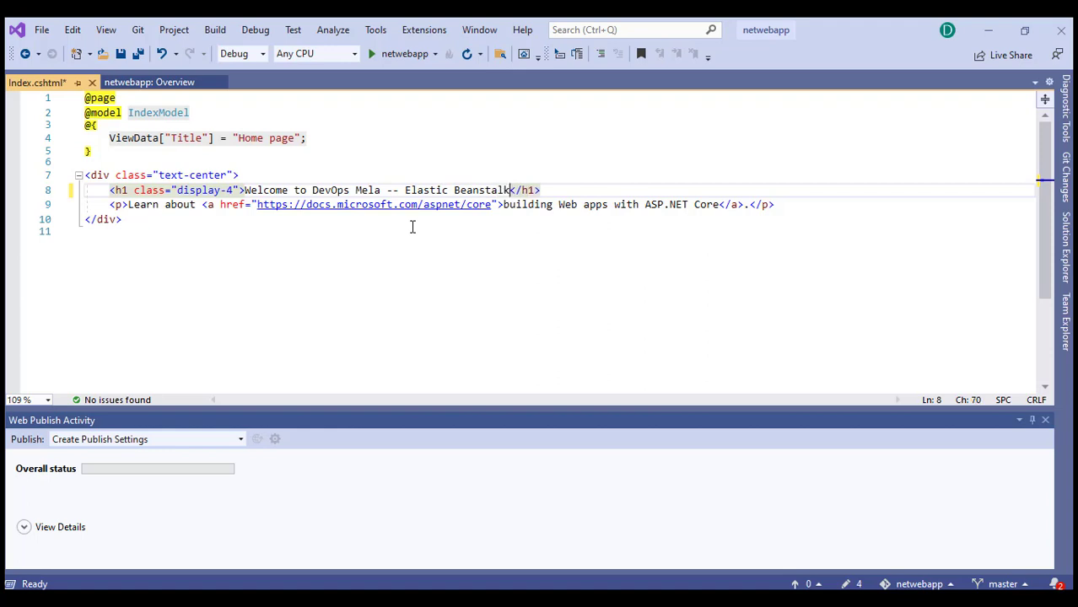
pyautogui.click(136, 56)
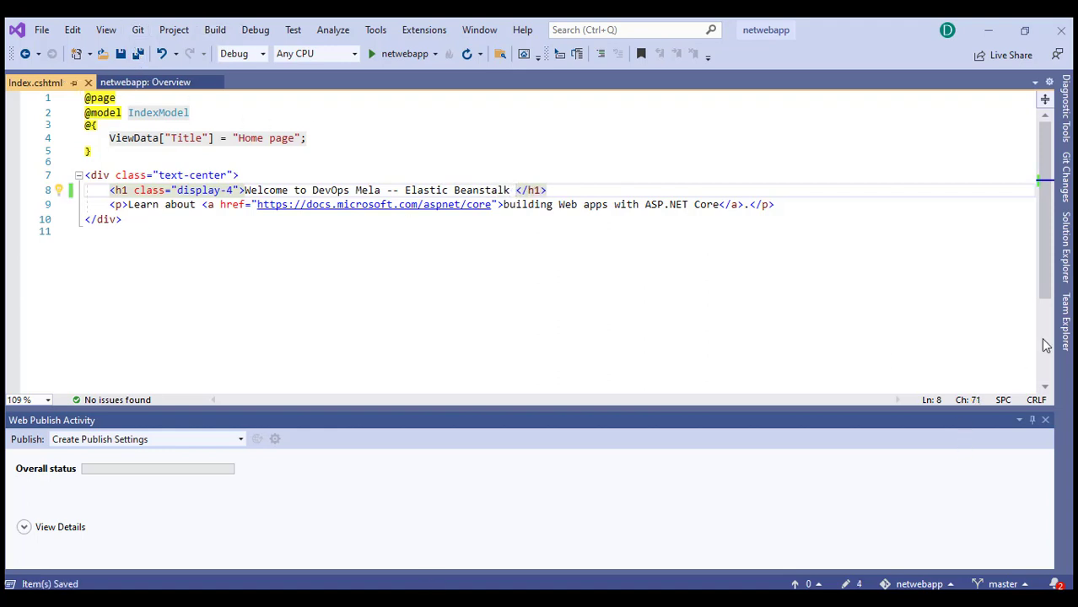
# Commit all changes on master with the message "Updated Index file" and push them to the remote repository
pyautogui.click(861, 585)
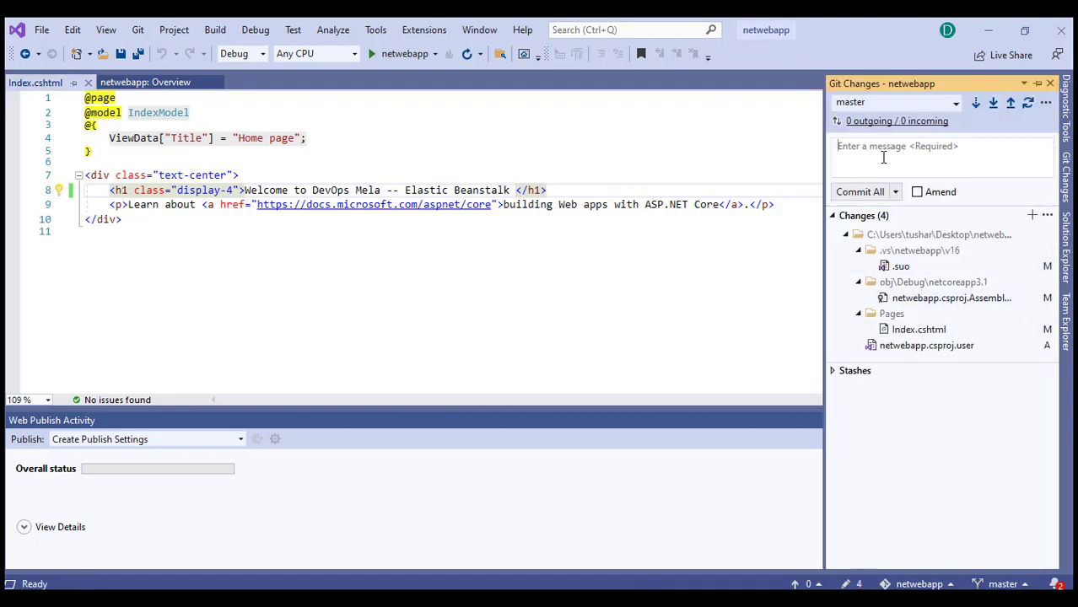
pyautogui.write('Updated Index file')
pyautogui.click(896, 192)
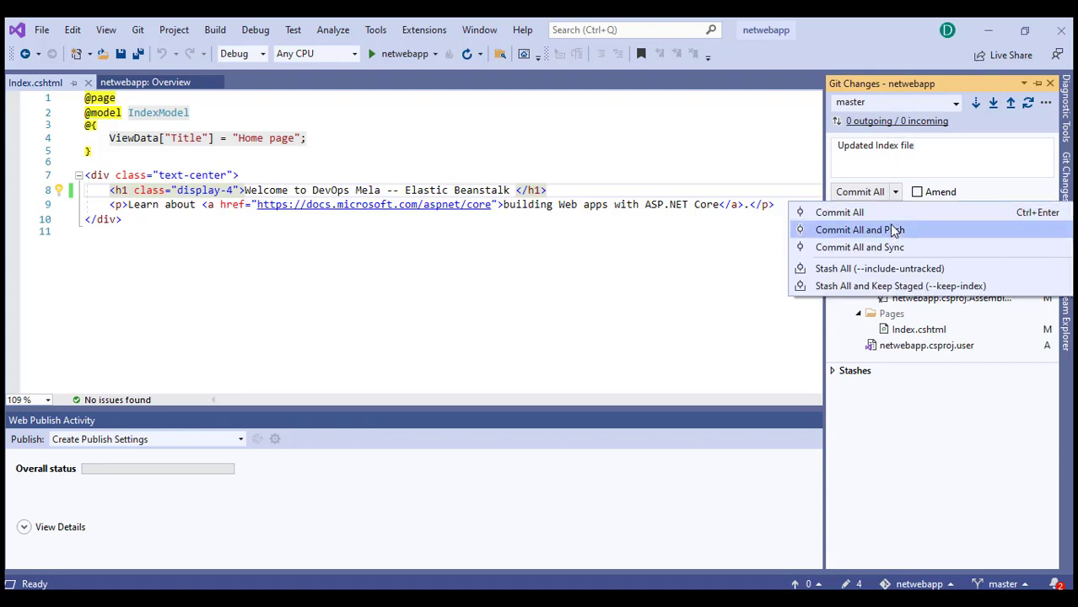
pyautogui.click(895, 231)
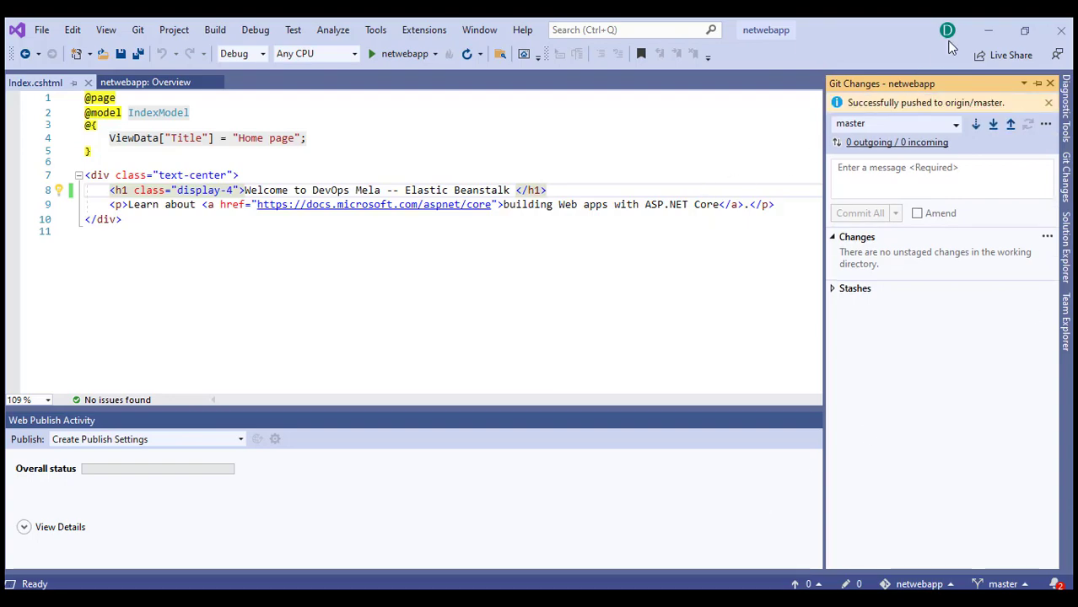
# Switch to the netwebappCP pipeline in the browser, reload it and follow the source, build and deploy stages for the new commit
pyautogui.click(989, 30)
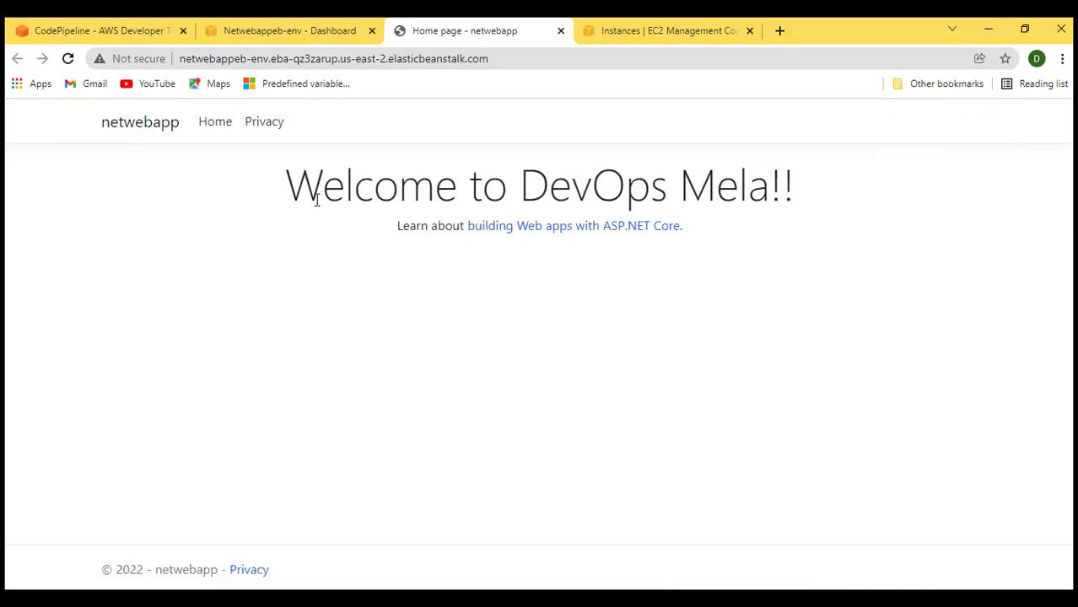
pyautogui.click(92, 34)
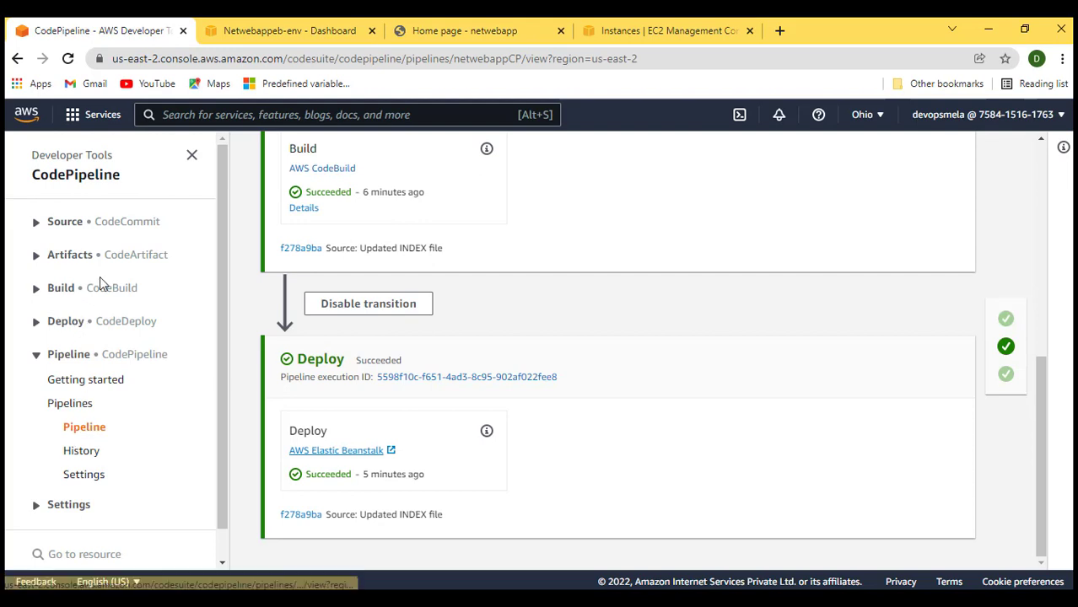
pyautogui.click(68, 58)
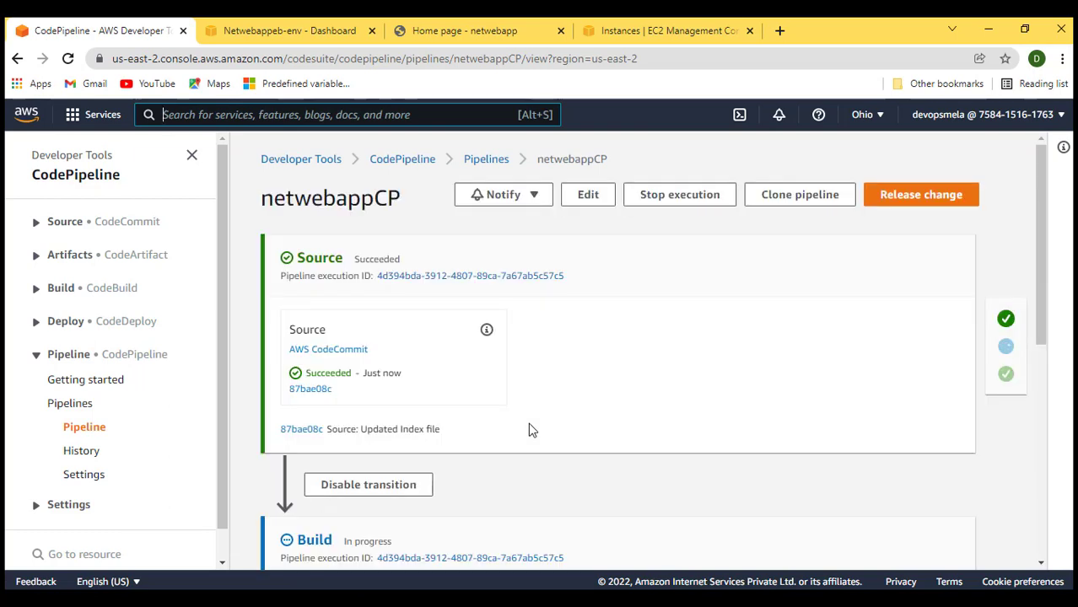
pyautogui.scroll(-3, 530, 429)
pyautogui.scroll(3, 386, 351)
pyautogui.doubleClick(297, 262)
pyautogui.scroll(-3, 401, 390)
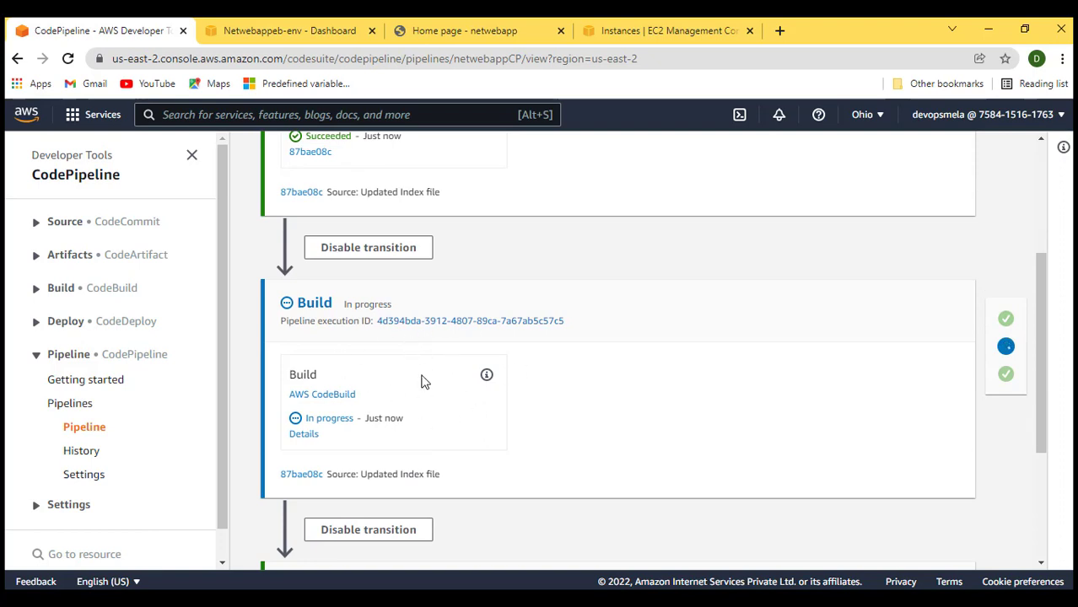
pyautogui.scroll(-2, 424, 381)
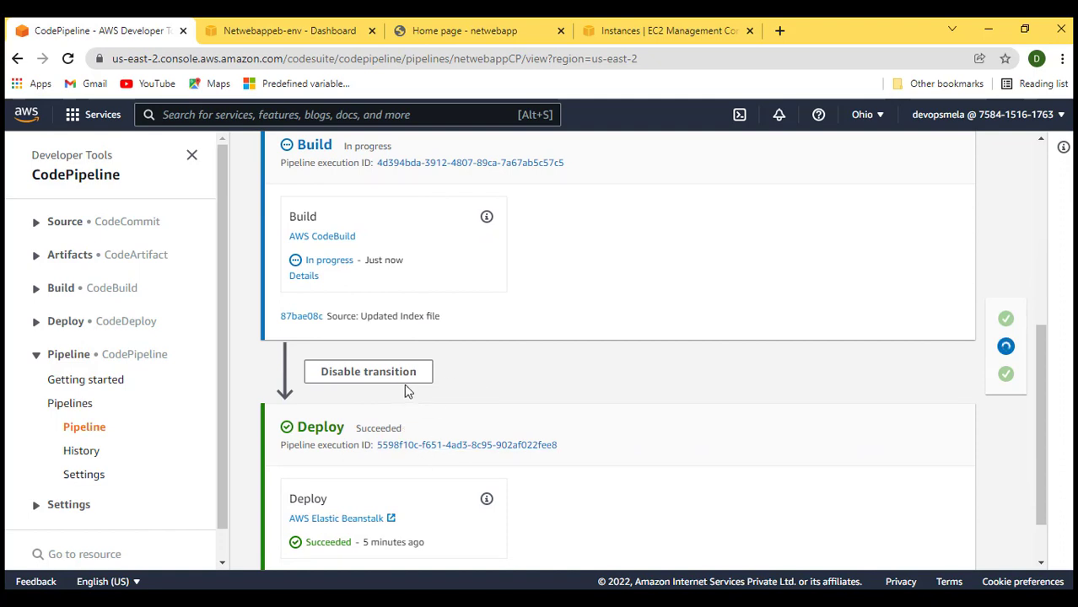
# Look at the deployed netwebapp home page and recheck the status of the pipeline's build and deploy stages
pyautogui.click(479, 30)
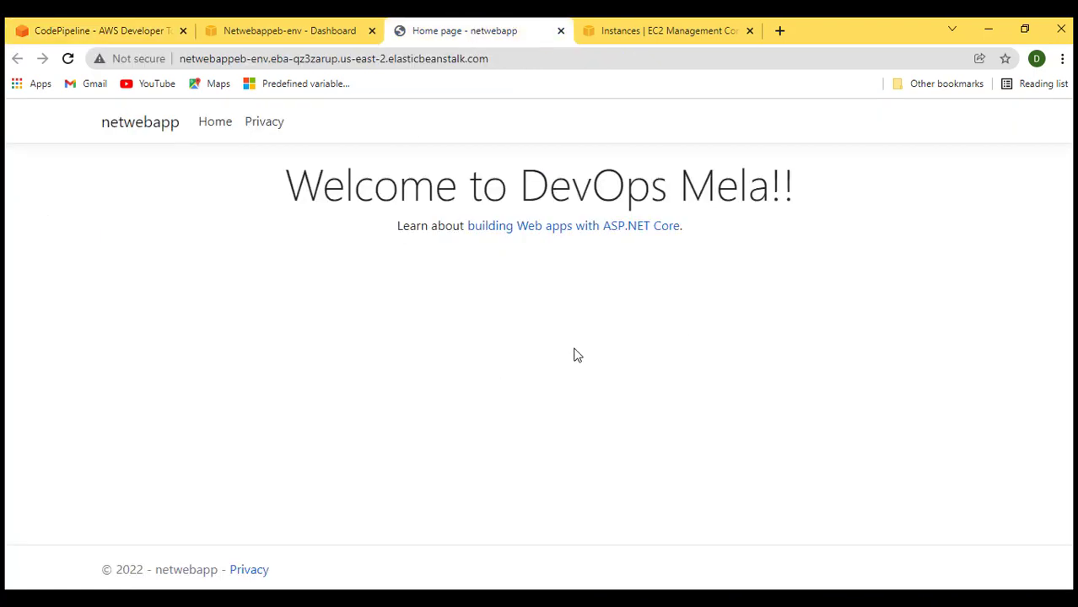
pyautogui.click(131, 32)
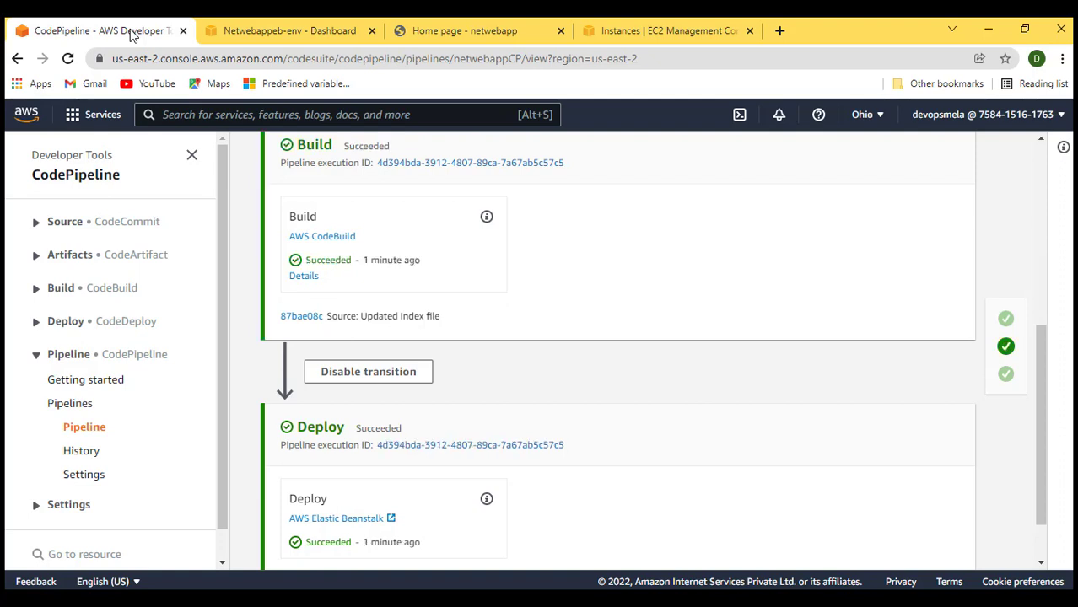
pyautogui.scroll(-1, 681, 411)
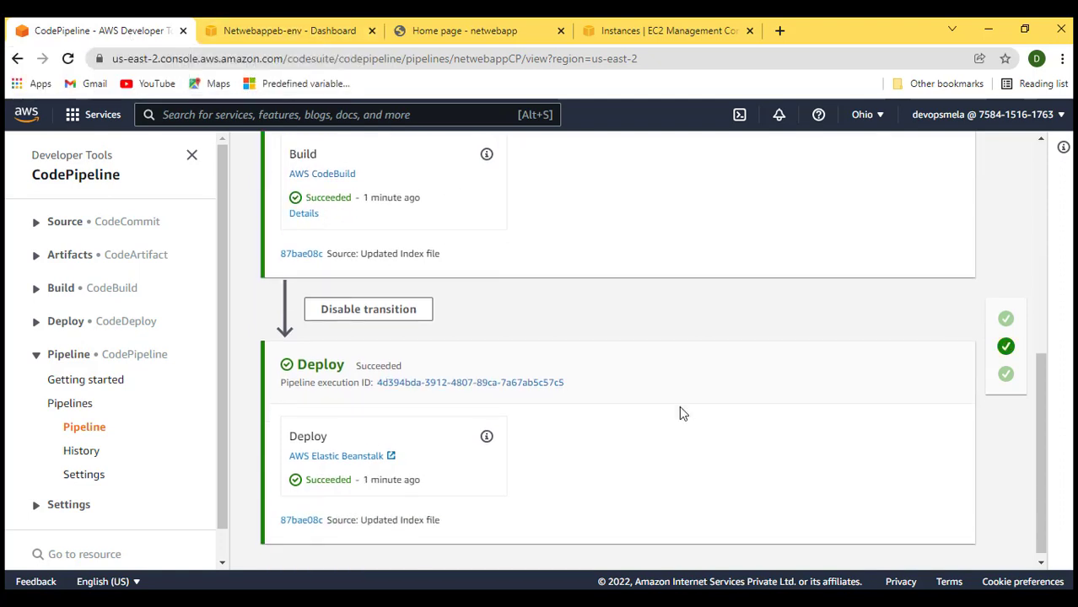
pyautogui.scroll(5, 679, 406)
# Reload the deployed netwebapp home page to check its welcome heading, and return to the netwebappCP pipeline
pyautogui.click(486, 32)
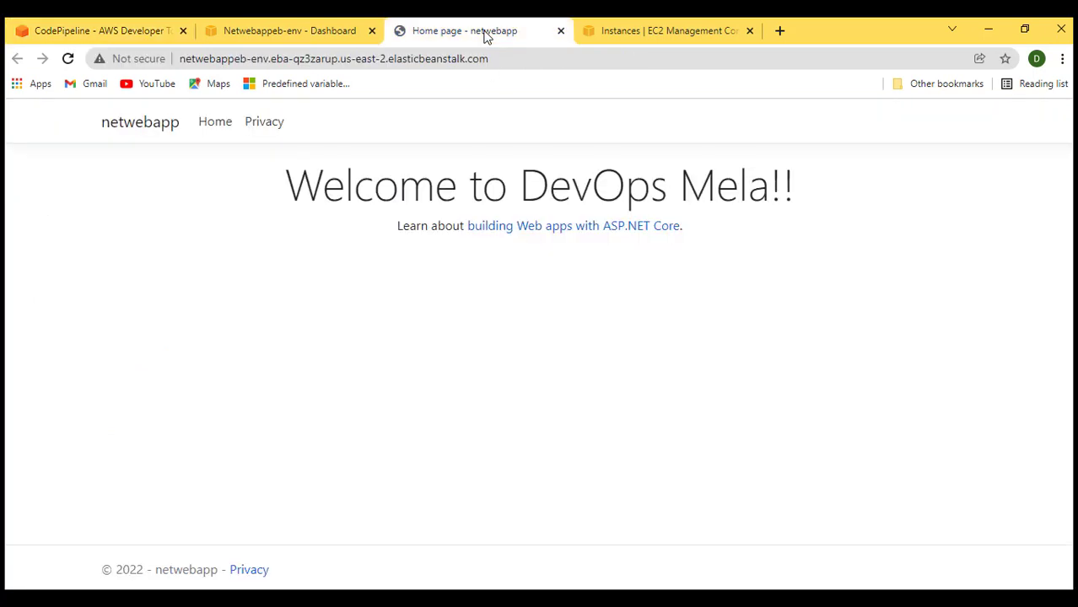
pyautogui.click(67, 58)
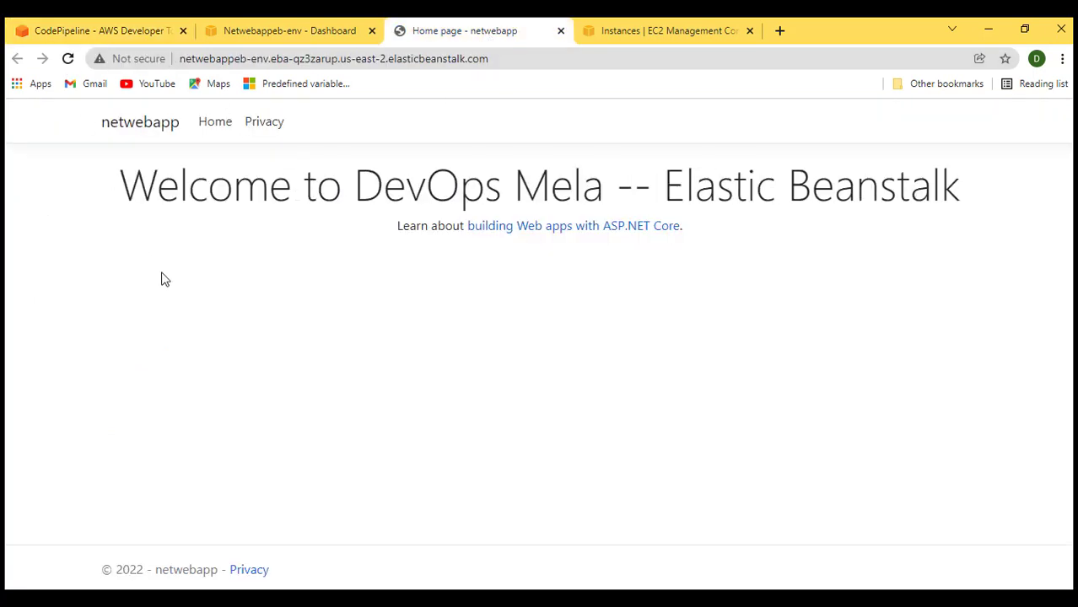
pyautogui.moveTo(119, 196); pyautogui.dragTo(408, 194)
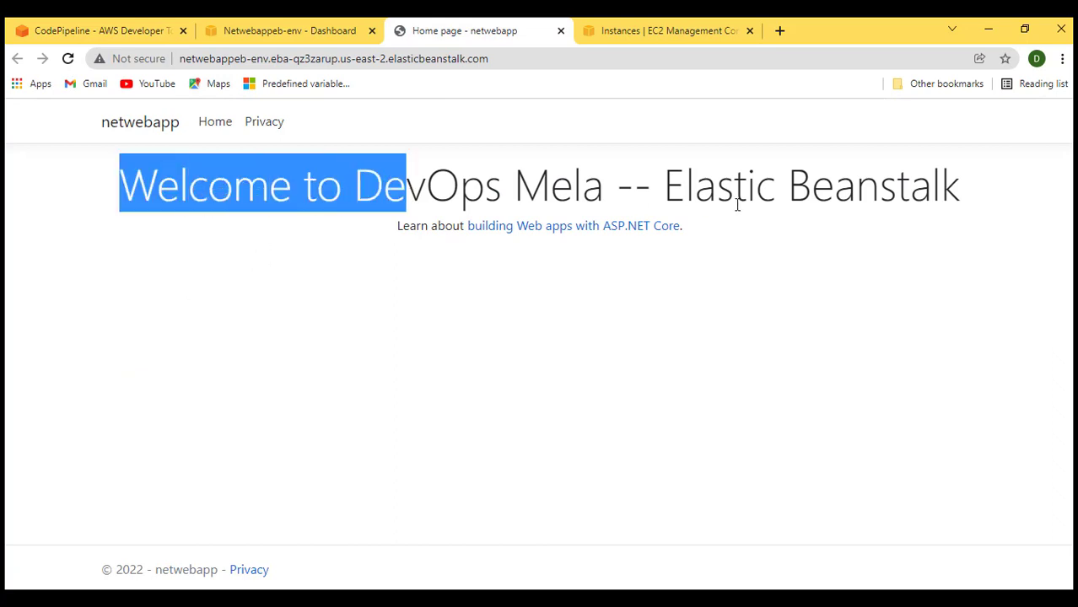
pyautogui.moveTo(653, 194); pyautogui.dragTo(909, 196)
pyautogui.click(922, 301)
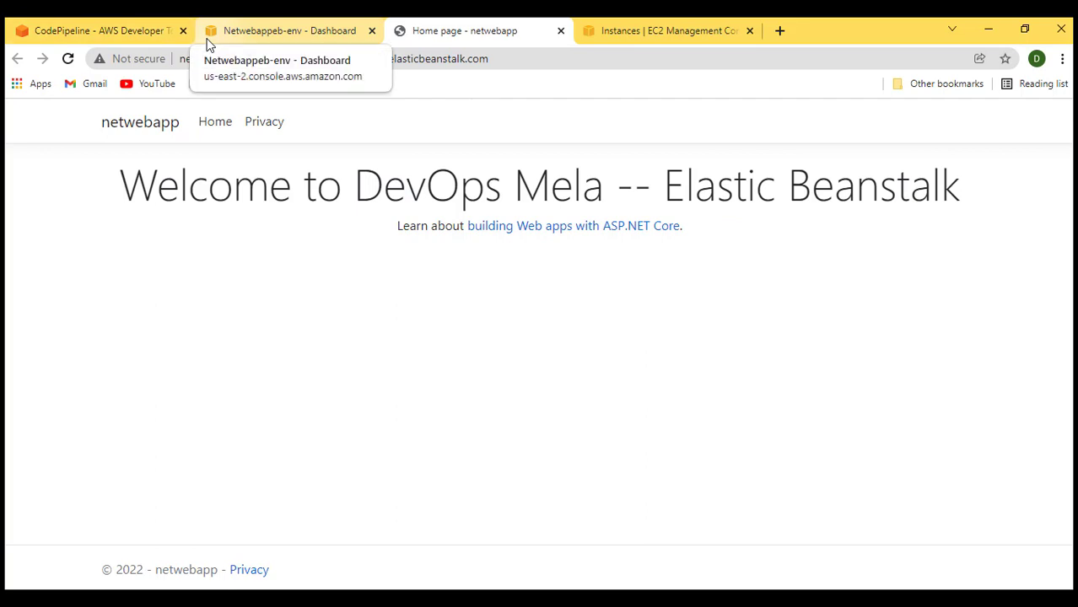
pyautogui.click(82, 34)
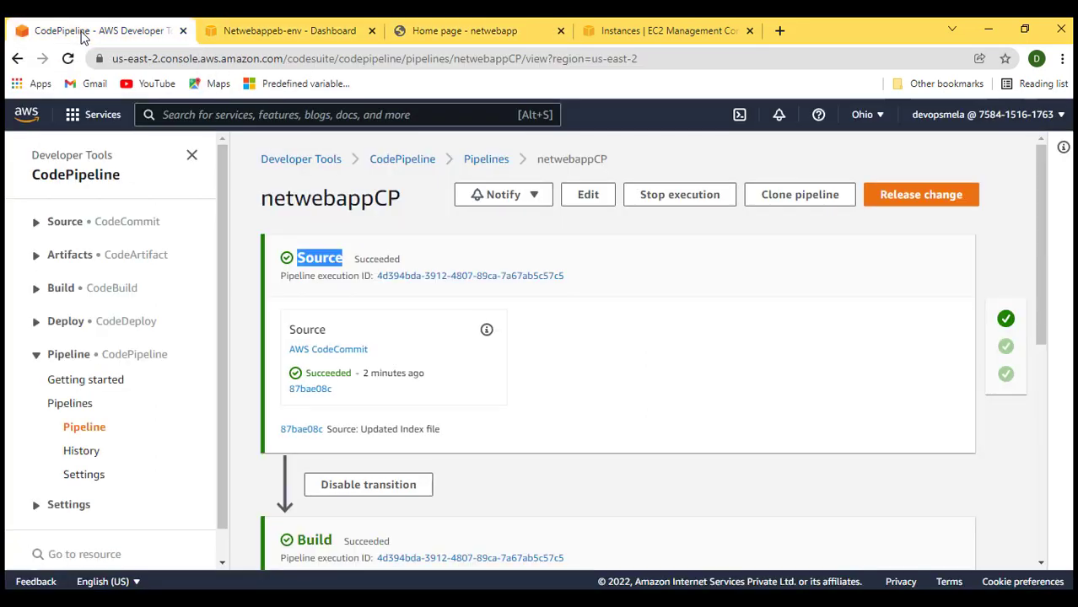